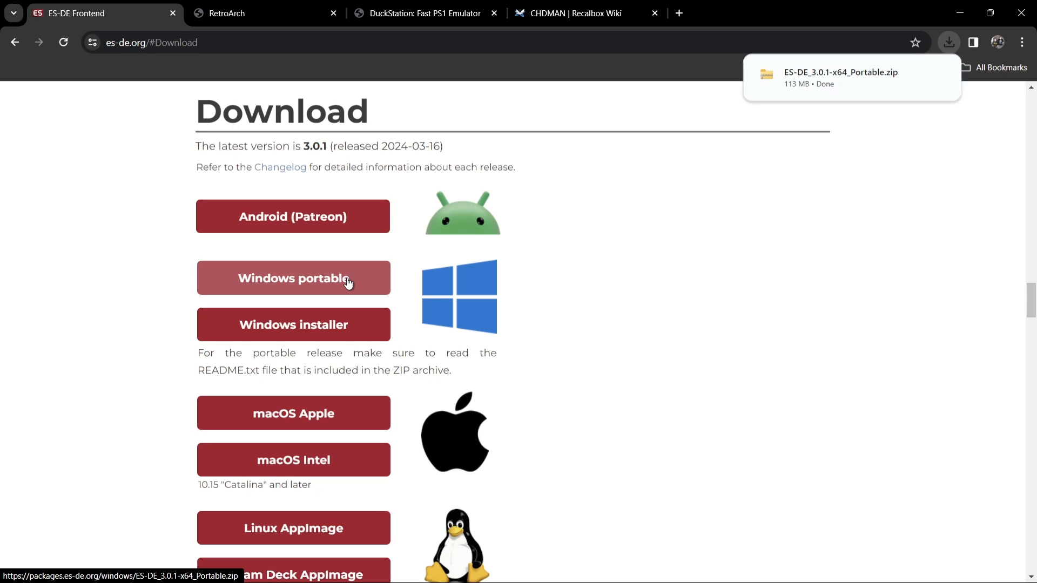
Step: Switch to the RetroArch platforms page and find the Windows 64bit and 32bit download links
click(273, 5)
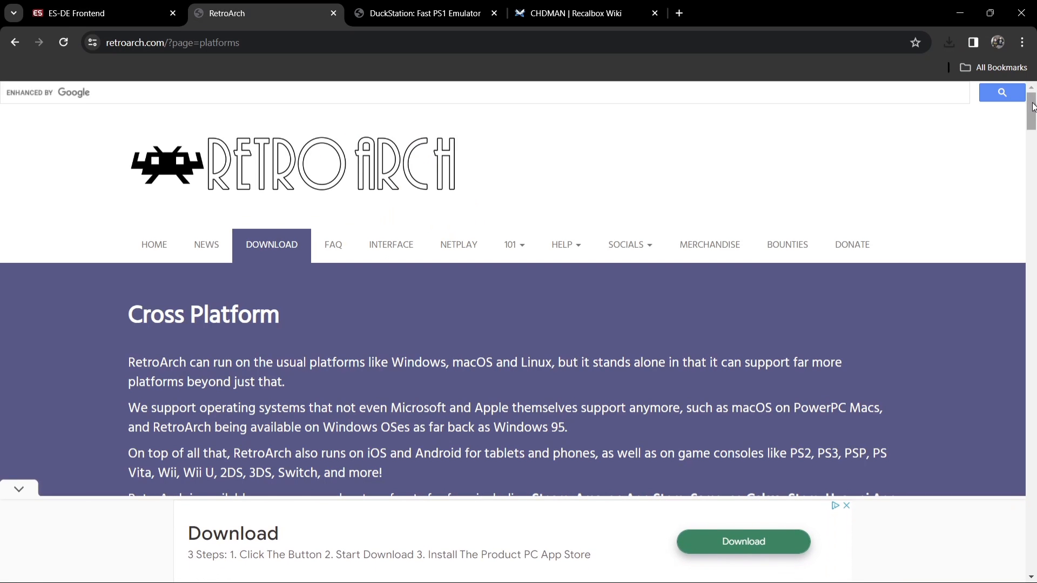
drag(1032, 110, 1034, 139)
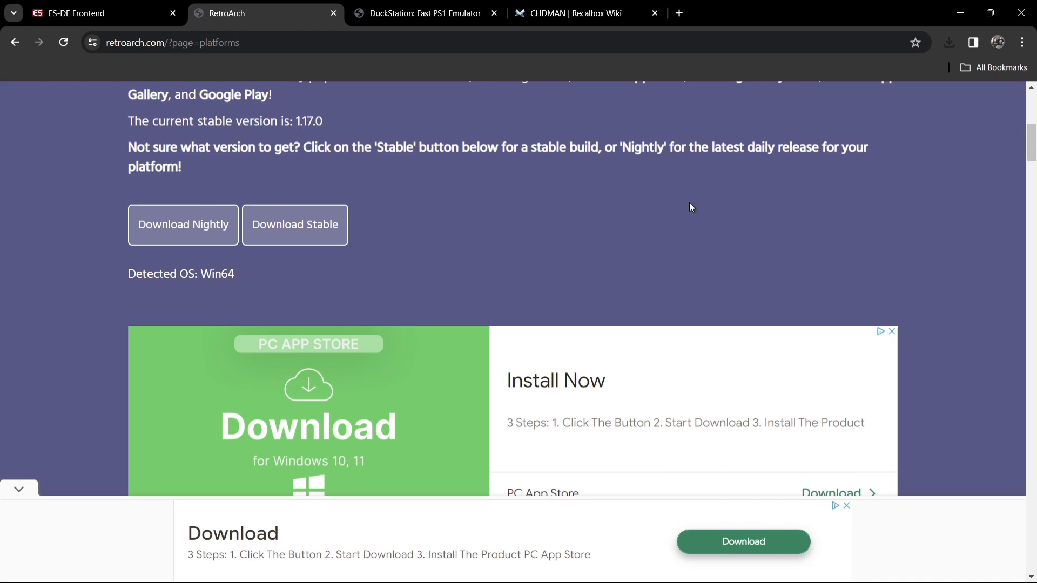
drag(1032, 144, 1032, 168)
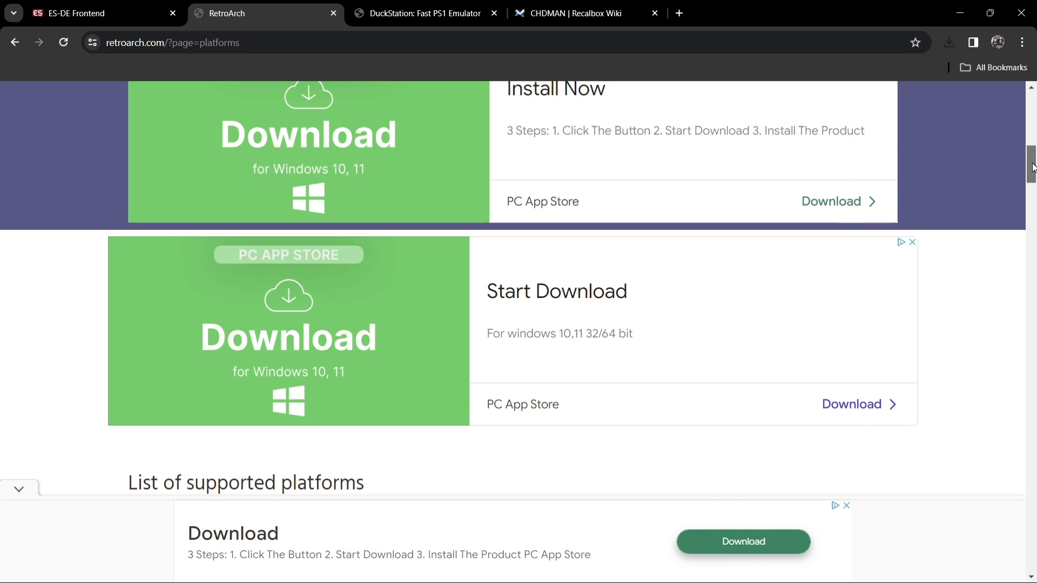
drag(1032, 168, 1031, 255)
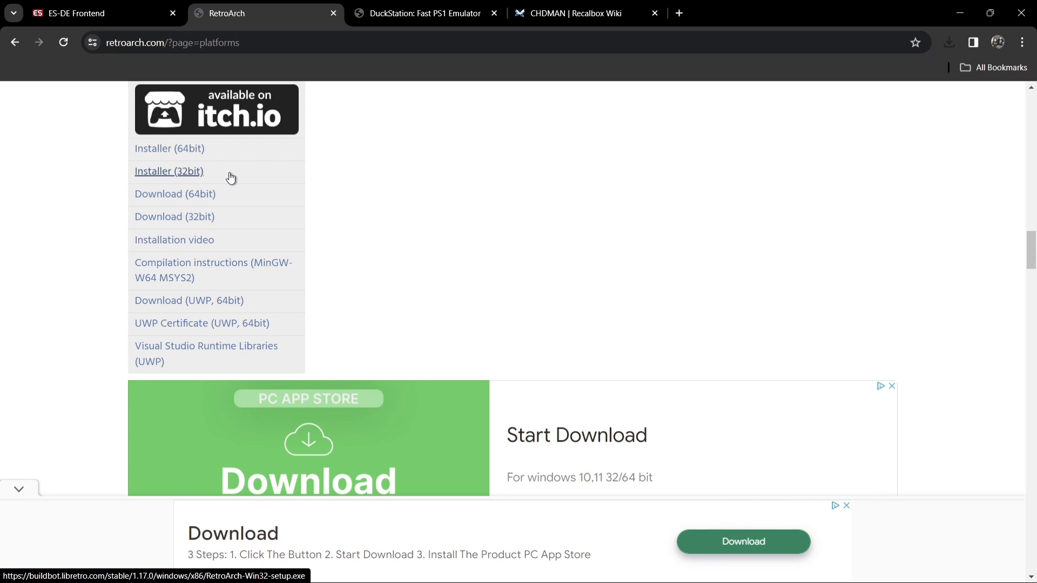
mouse_move(230, 177)
mouse_move(266, 184)
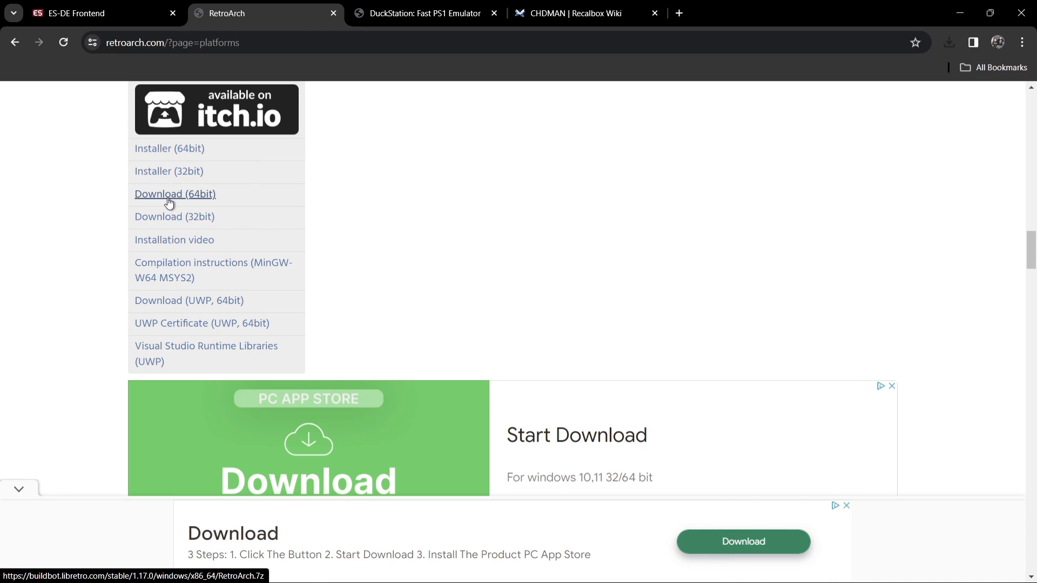
mouse_move(250, 205)
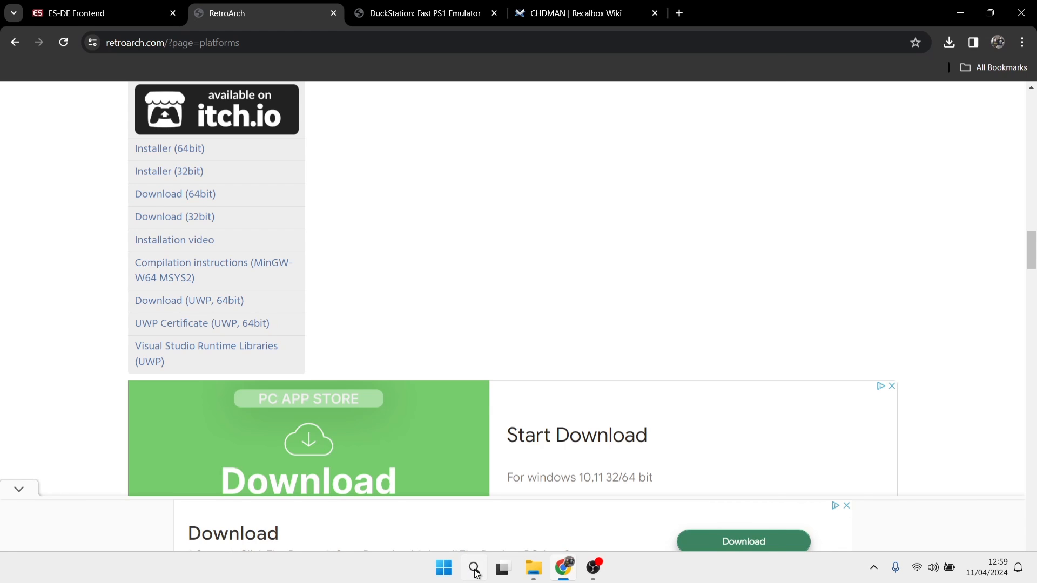
Step: Check the PC's system type in Windows System Information
click(475, 570)
text(syst)
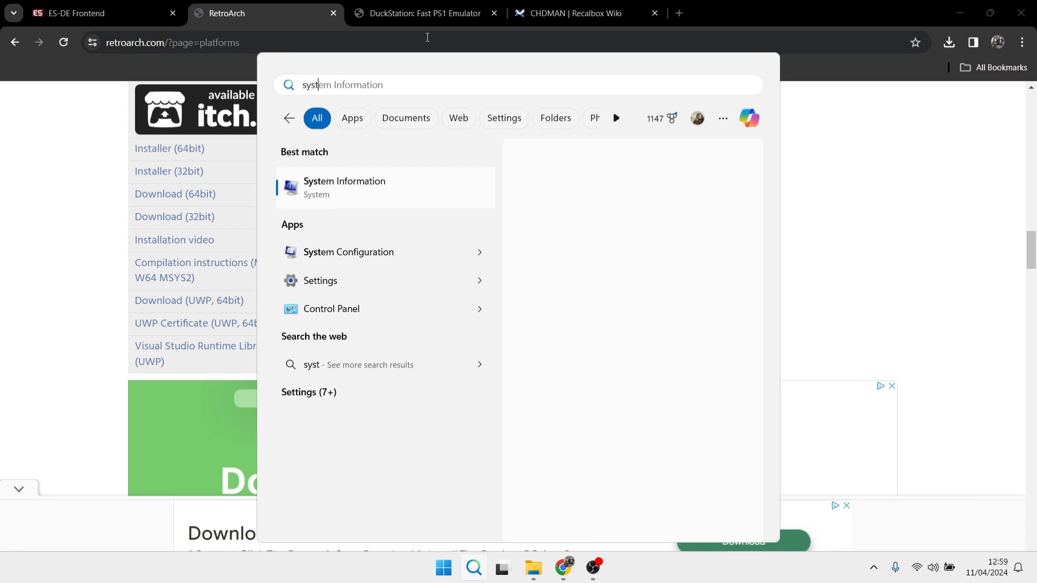
click(355, 192)
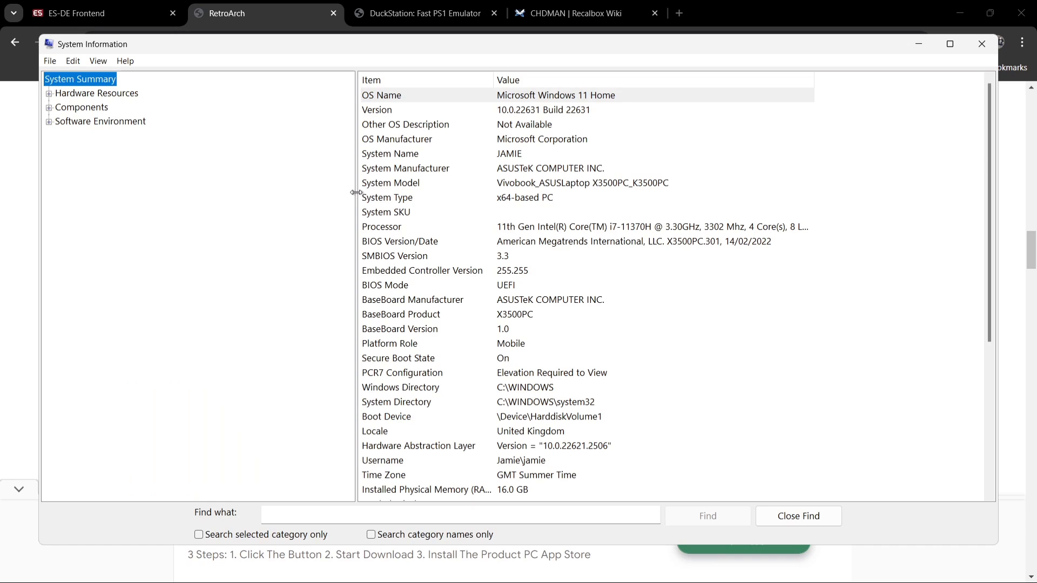
click(533, 200)
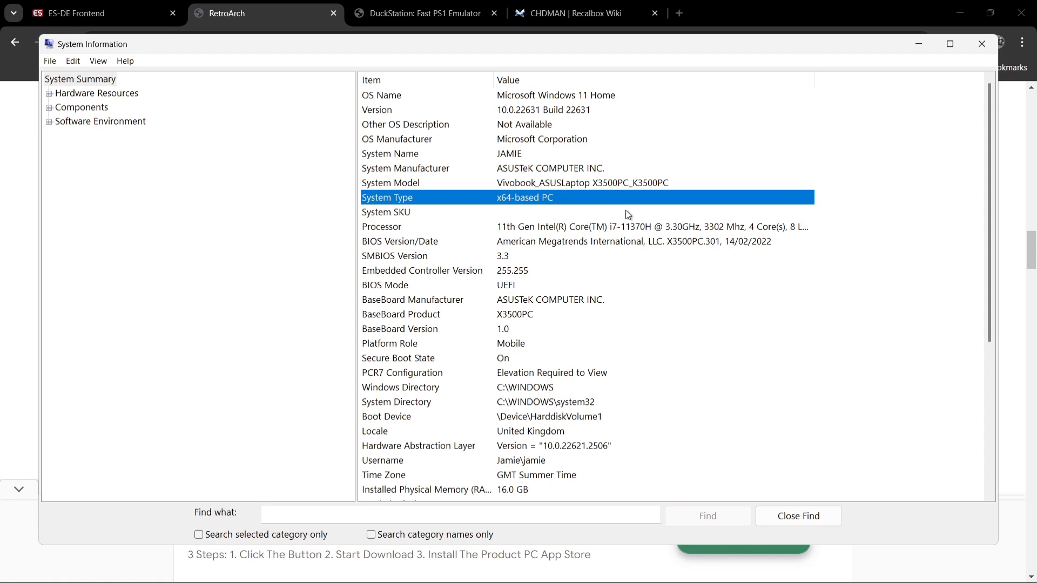
click(980, 44)
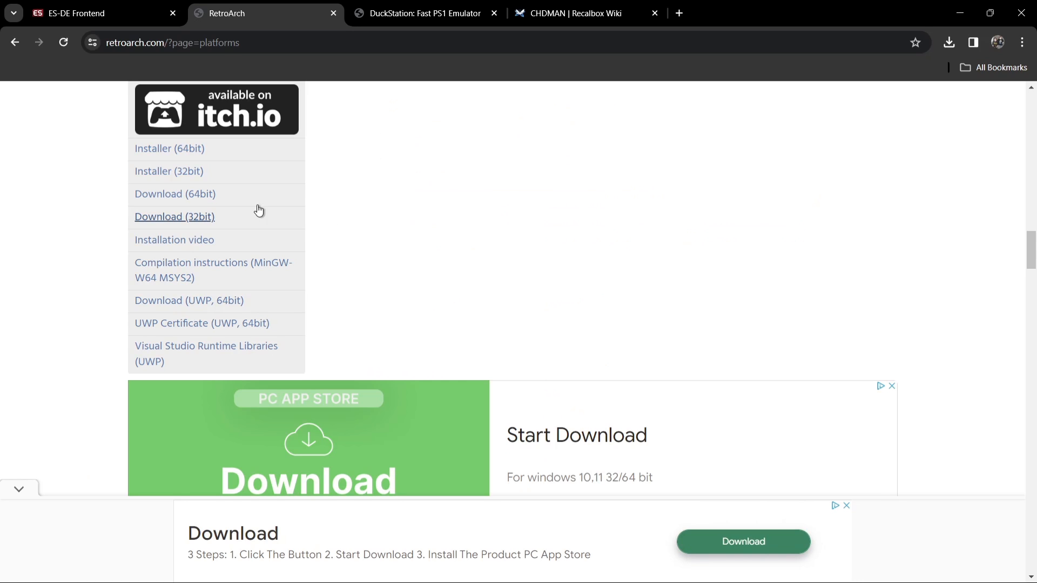
Step: Download the 64bit Windows RetroArch archive and dismiss the advertisement
click(194, 196)
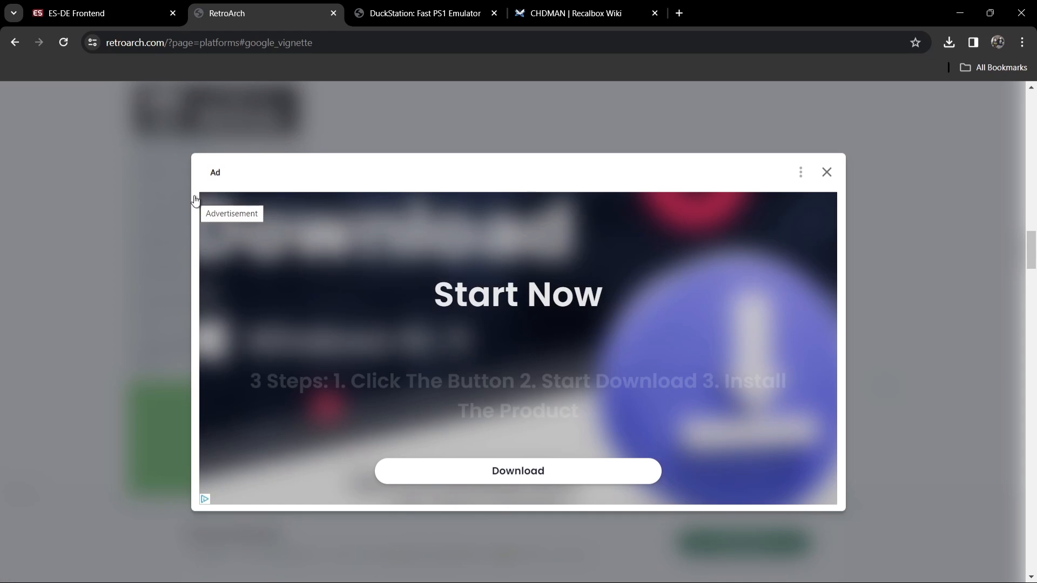
click(826, 173)
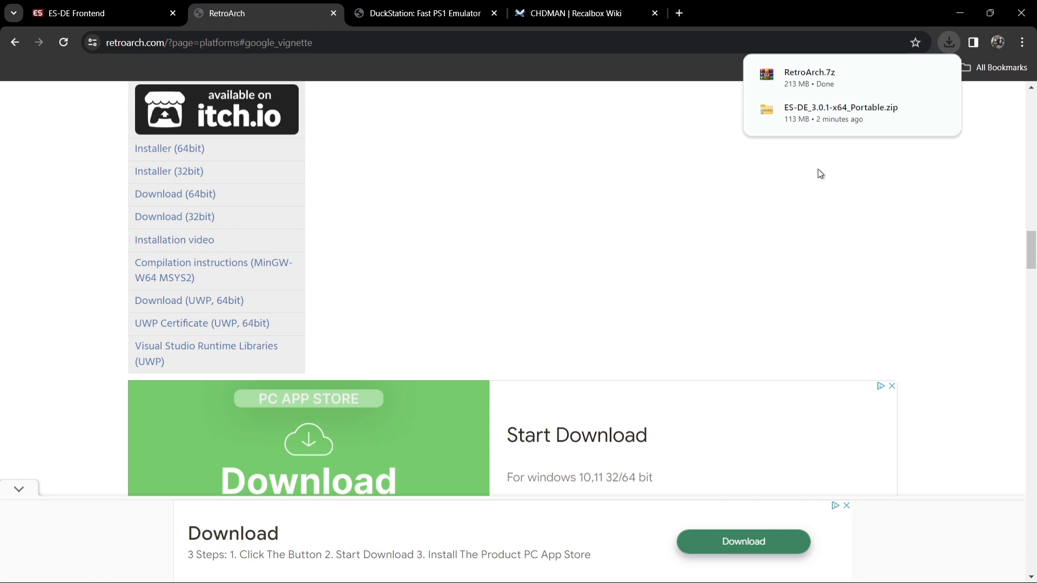
Step: Download the VC++ runtime from DuckStation's Windows page, run VC_redist.x64.exe and close its setup window
click(453, 4)
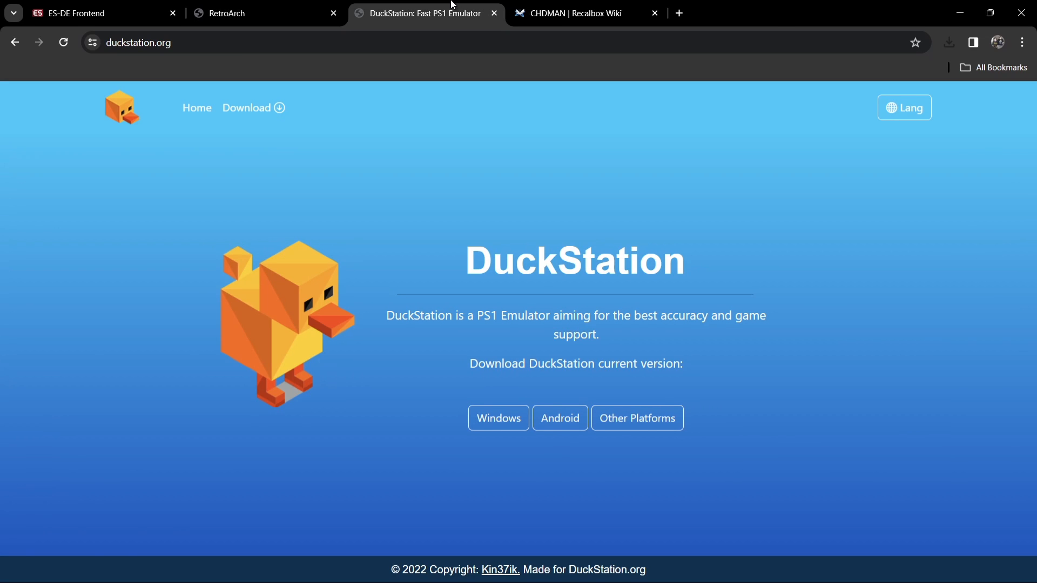
click(514, 423)
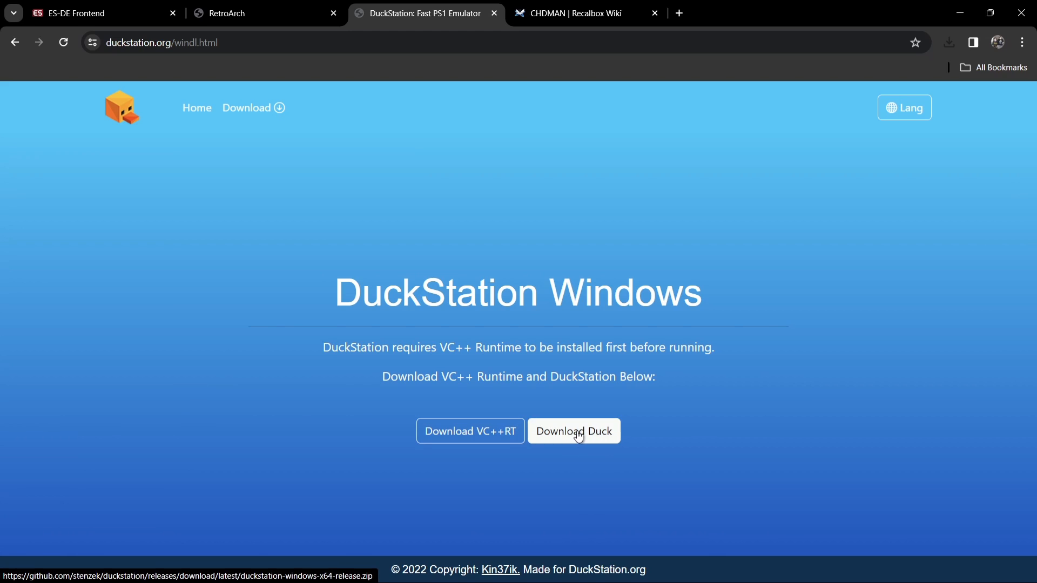
click(498, 439)
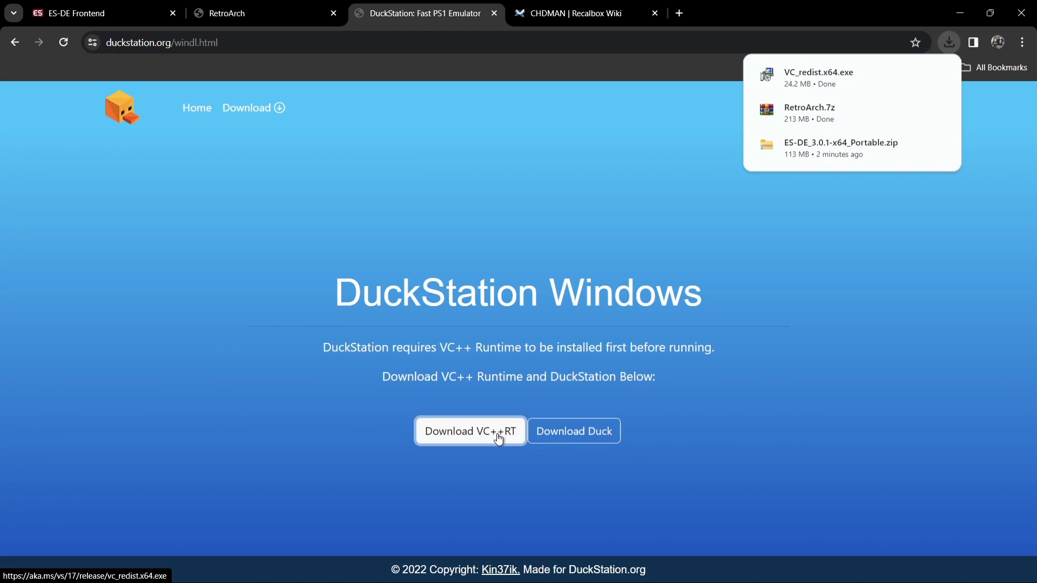
click(846, 79)
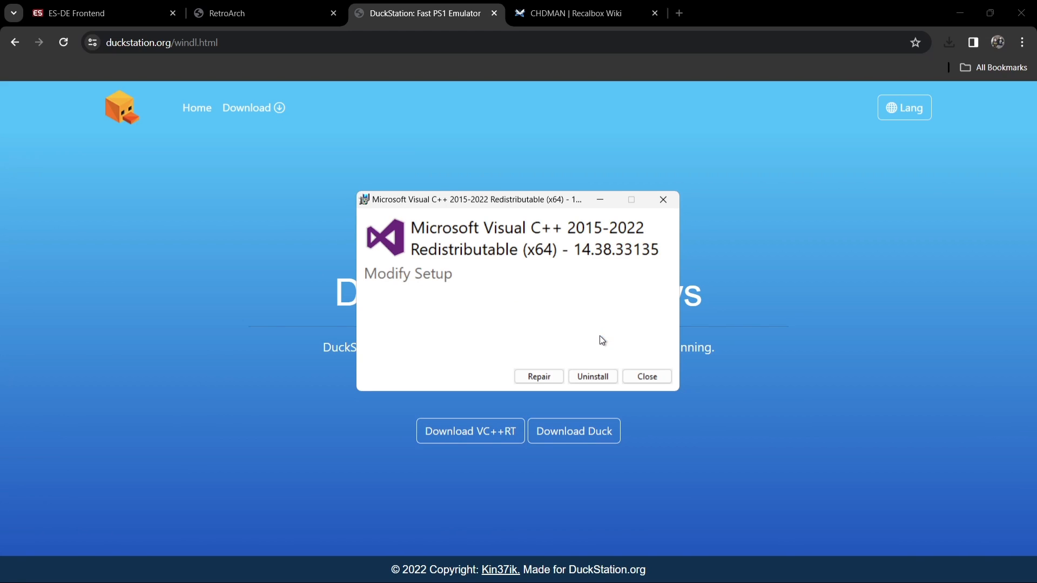
click(655, 377)
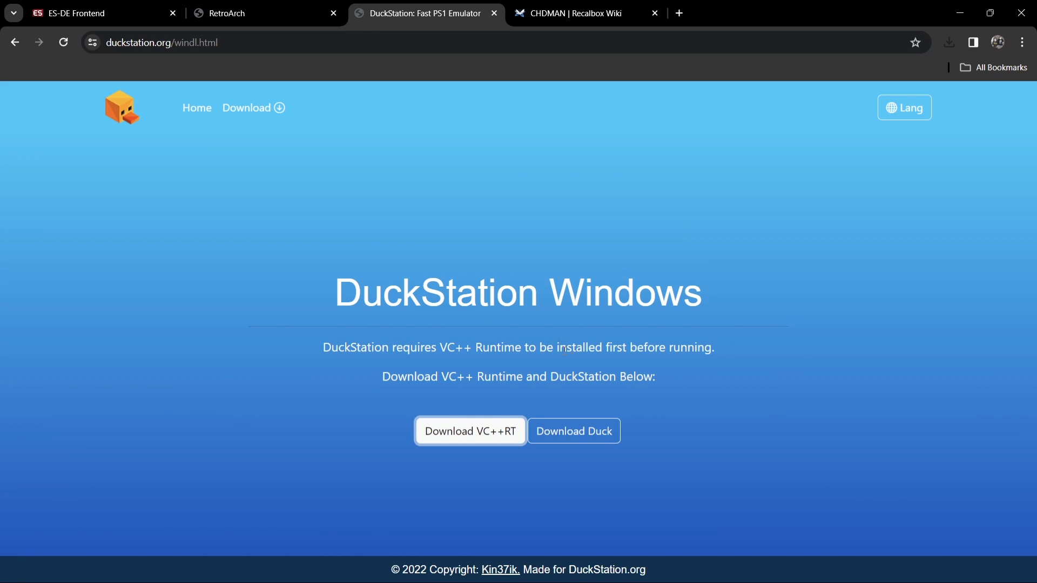
Step: Download the DuckStation Windows release, and CHDMAN.zip from the Recalbox Wiki's CHDMAN page
click(564, 433)
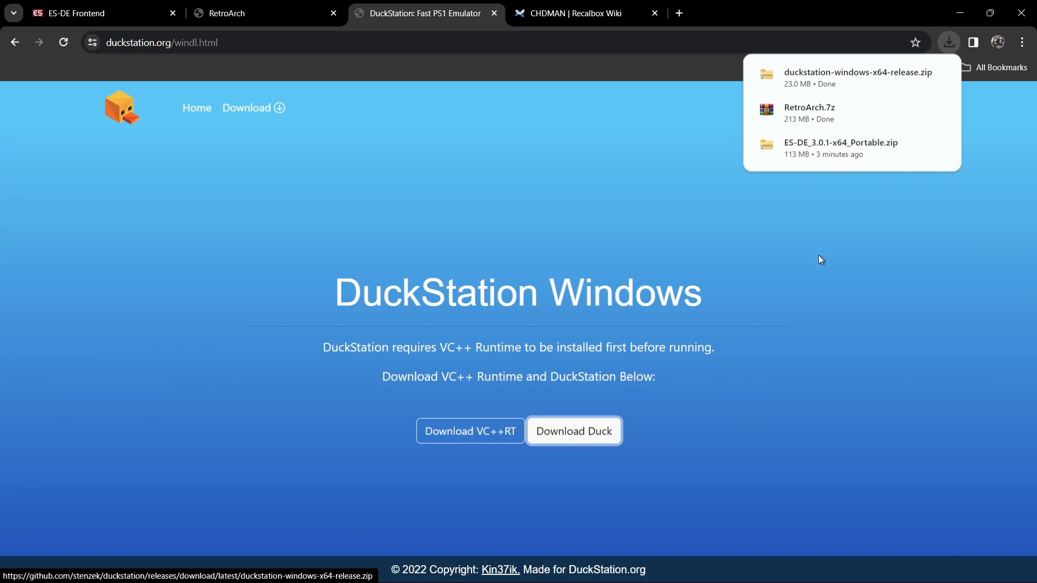
key(ctrl+Tab)
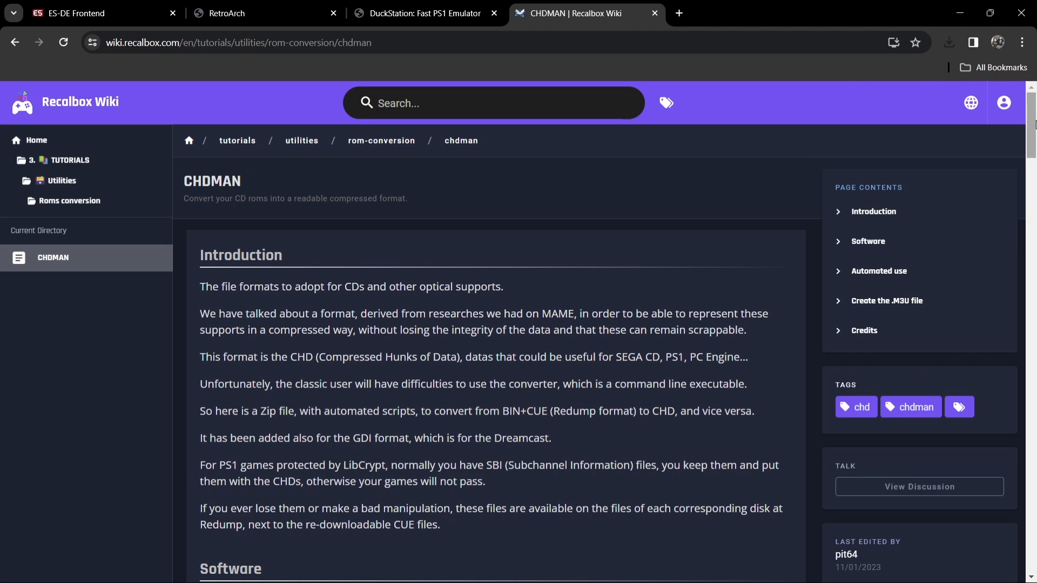
drag(1033, 125, 1033, 169)
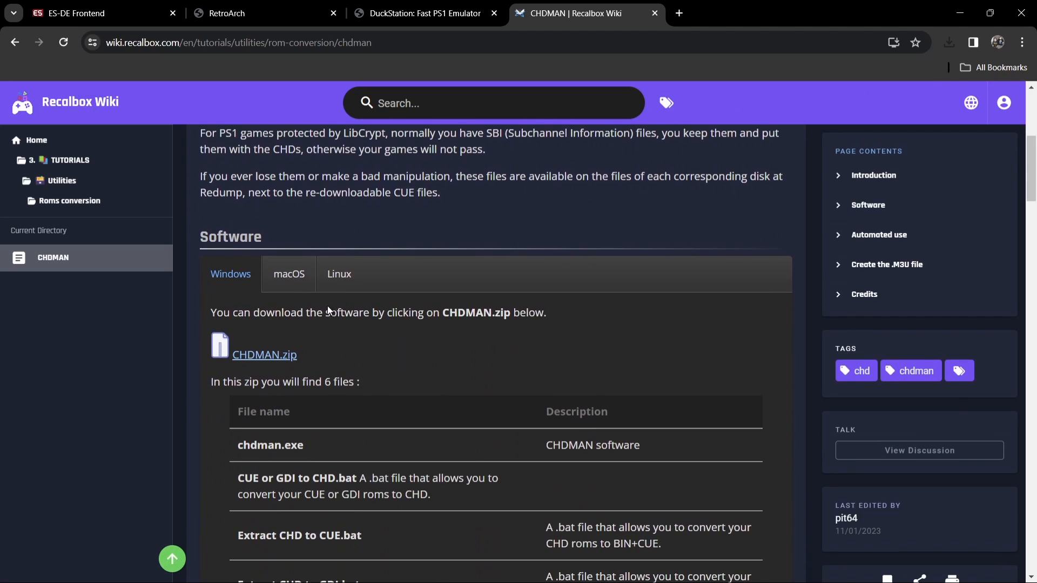
click(277, 362)
Step: Show the desktop and move the ES-DE portable zip apart from the other downloaded archives
click(959, 13)
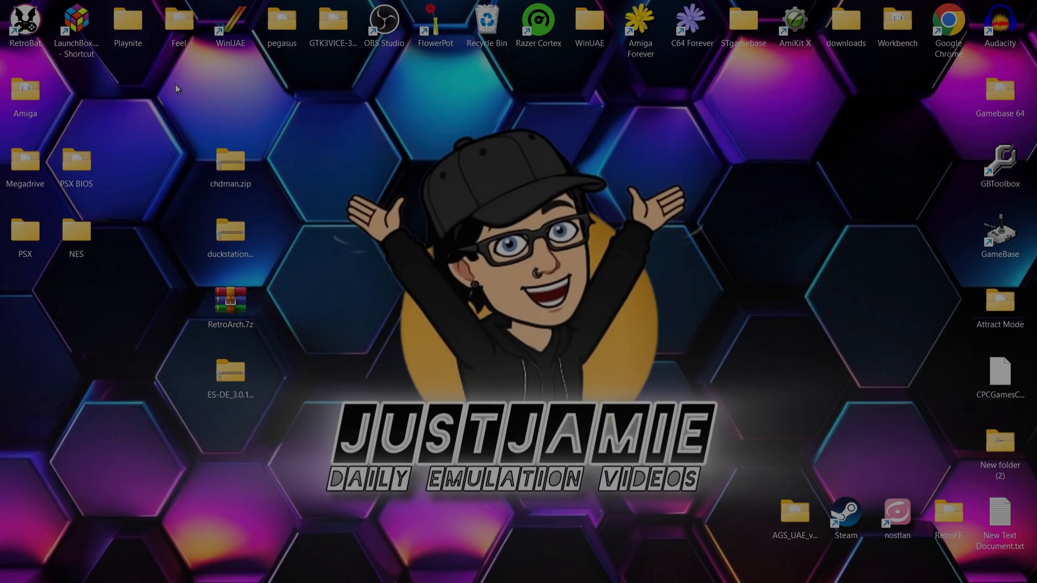
drag(175, 83, 273, 416)
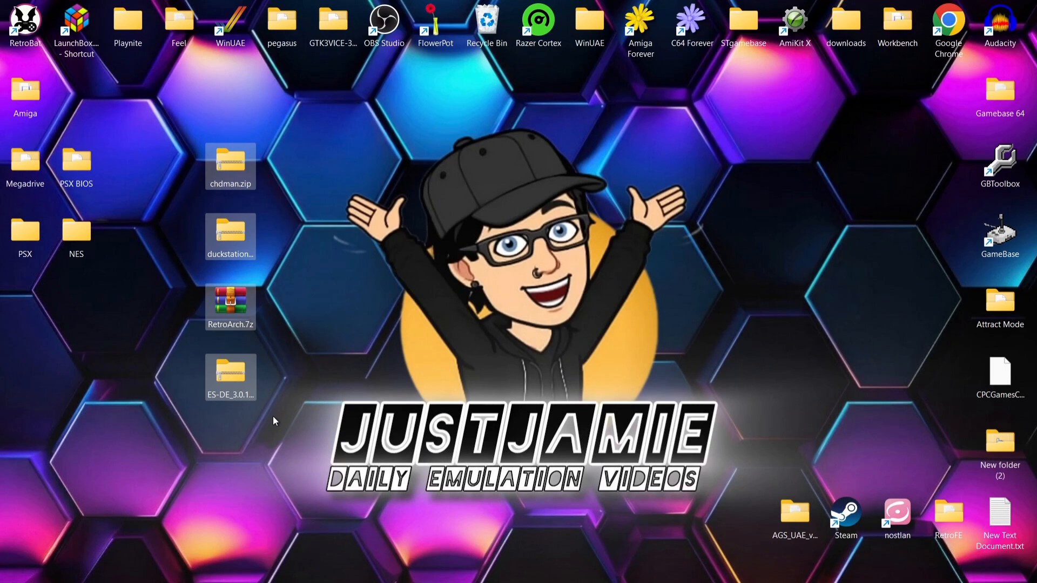
click(231, 377)
drag(230, 377, 325, 135)
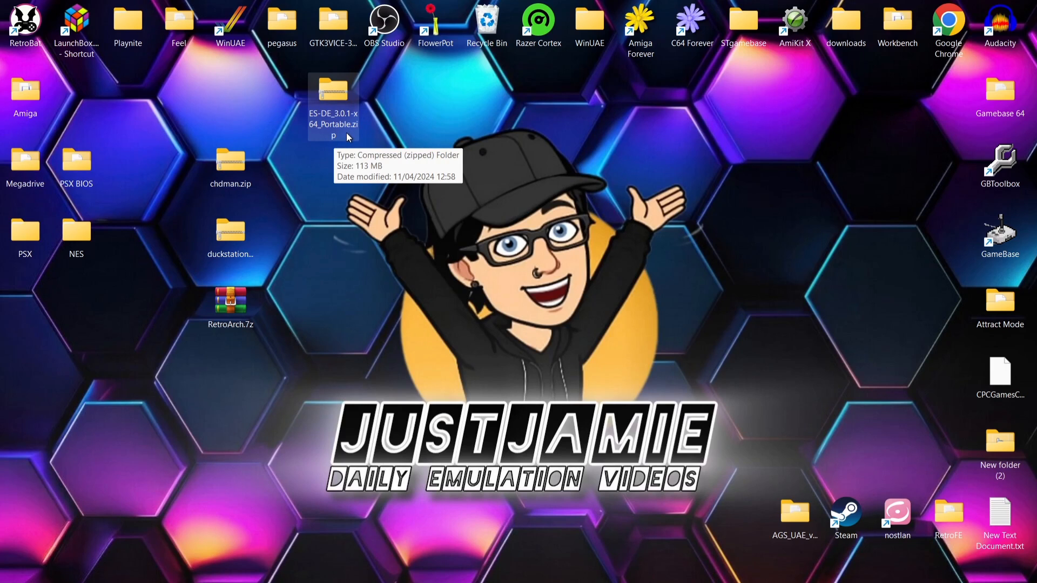
Step: Extract the ES-DE folder from ES-DE_3.0.1-x64_Portable.zip onto the desktop and move the zip to the Recycle Bin
double_click(341, 111)
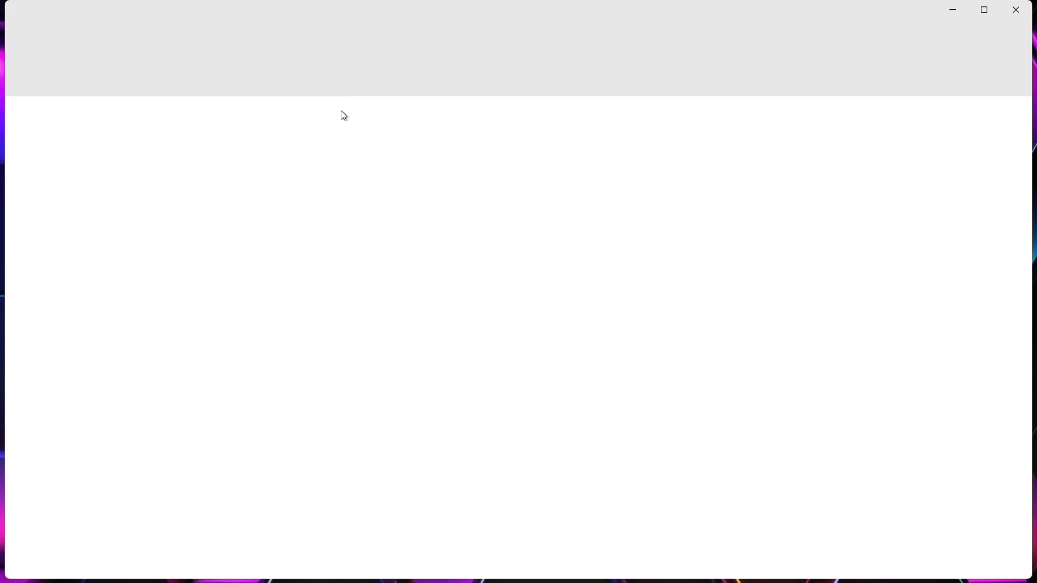
drag(328, 17, 817, 57)
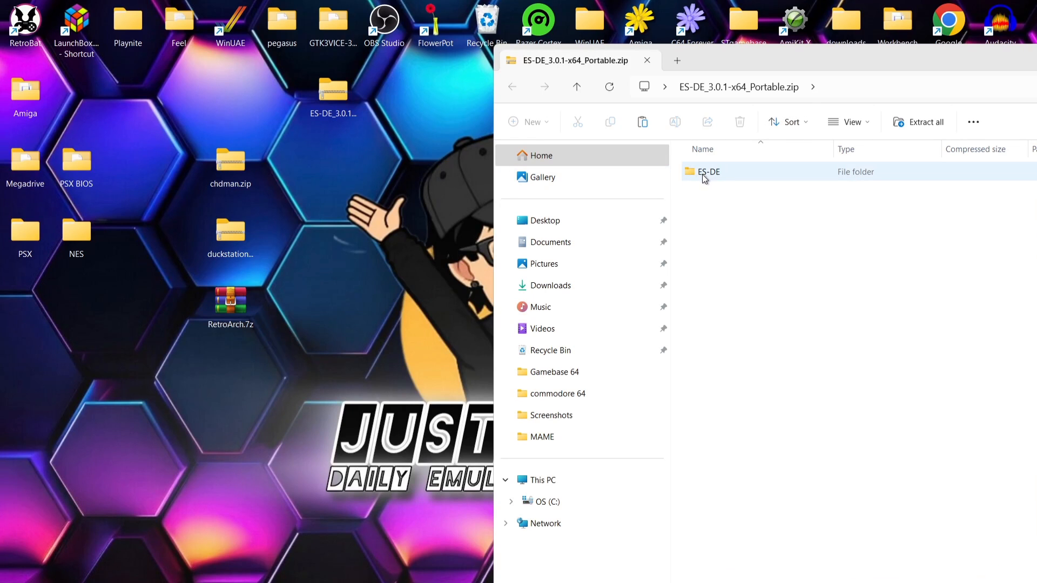
drag(702, 173, 349, 255)
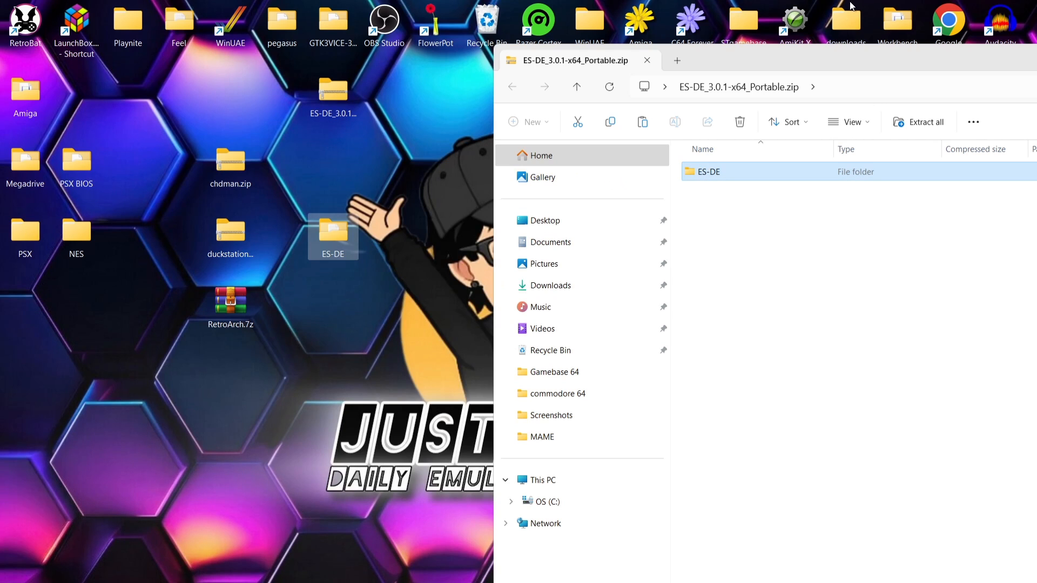
drag(848, 54, 351, 151)
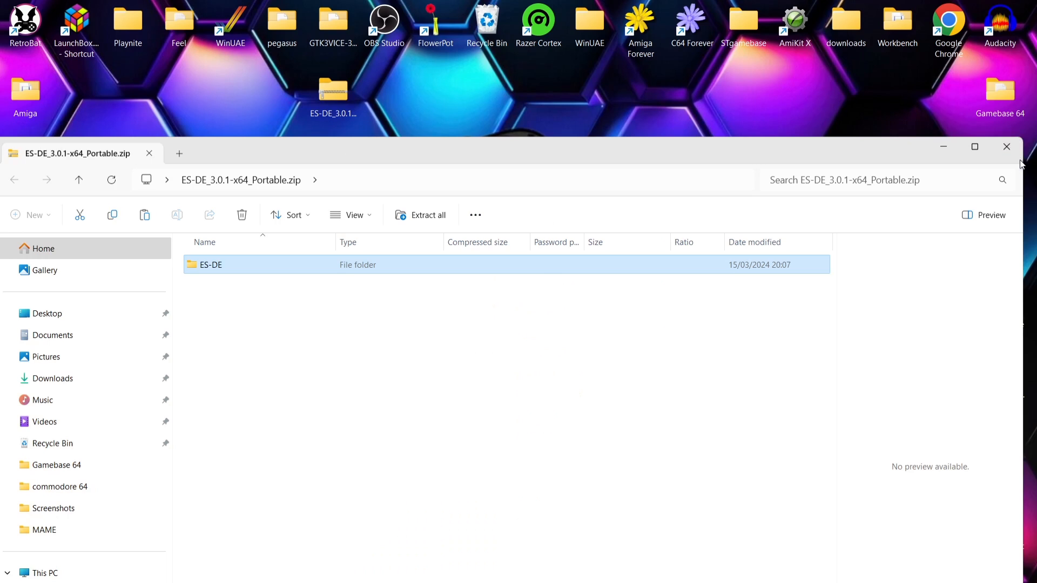
click(1006, 146)
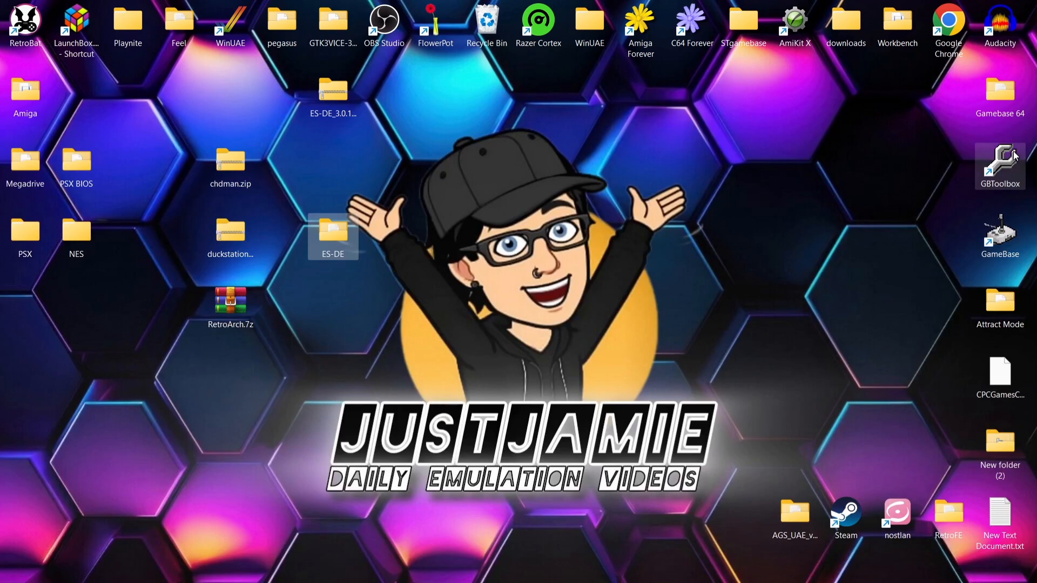
click(342, 91)
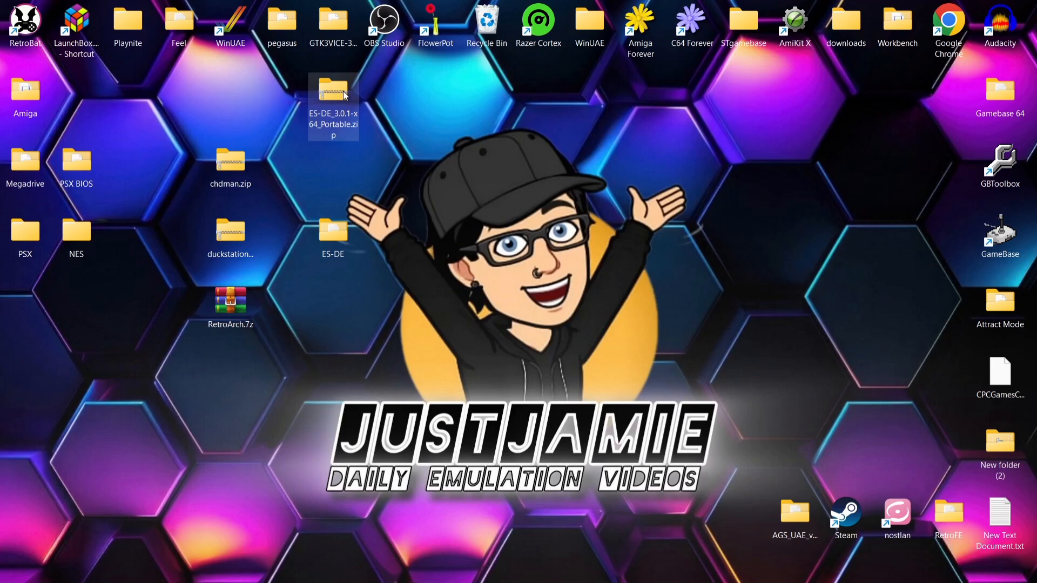
drag(342, 91, 495, 24)
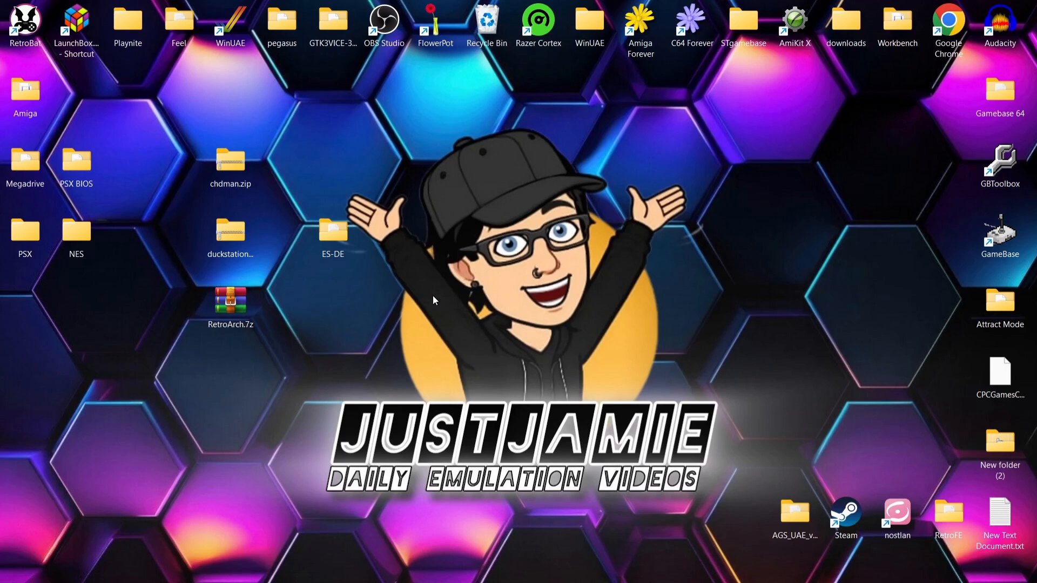
Step: Extract the RetroArch-Win64 folder from RetroArch.7z into the Emulators folder of ES-DE
double_click(331, 231)
drag(490, 10, 788, 43)
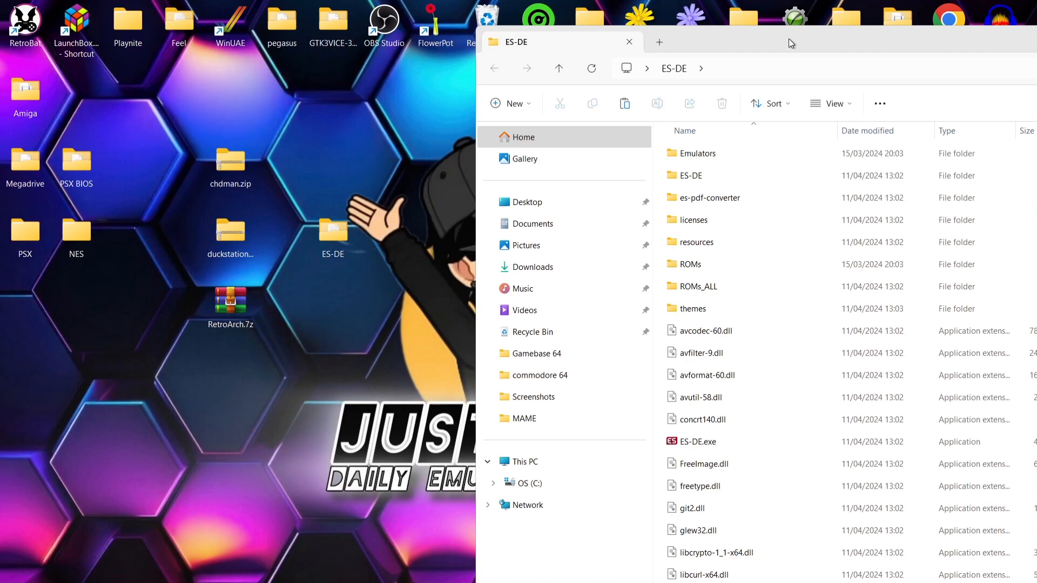
double_click(722, 152)
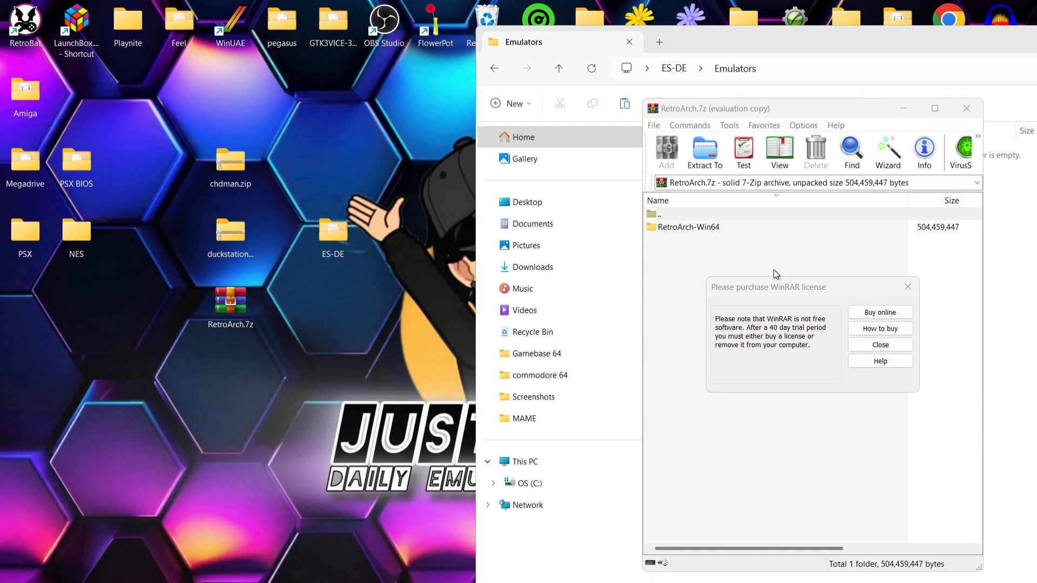
click(869, 345)
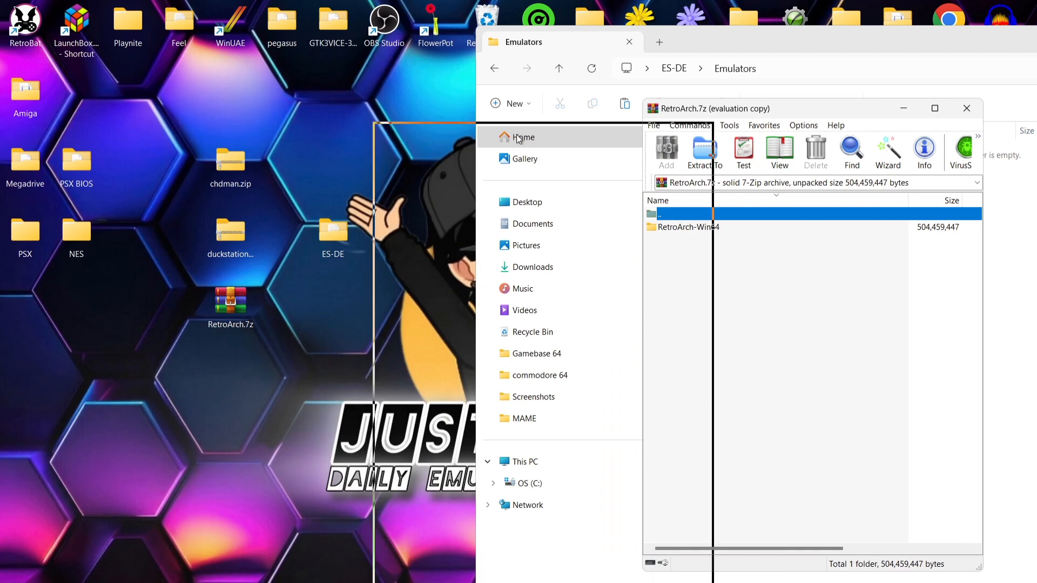
drag(518, 140, 257, 77)
drag(175, 196, 776, 219)
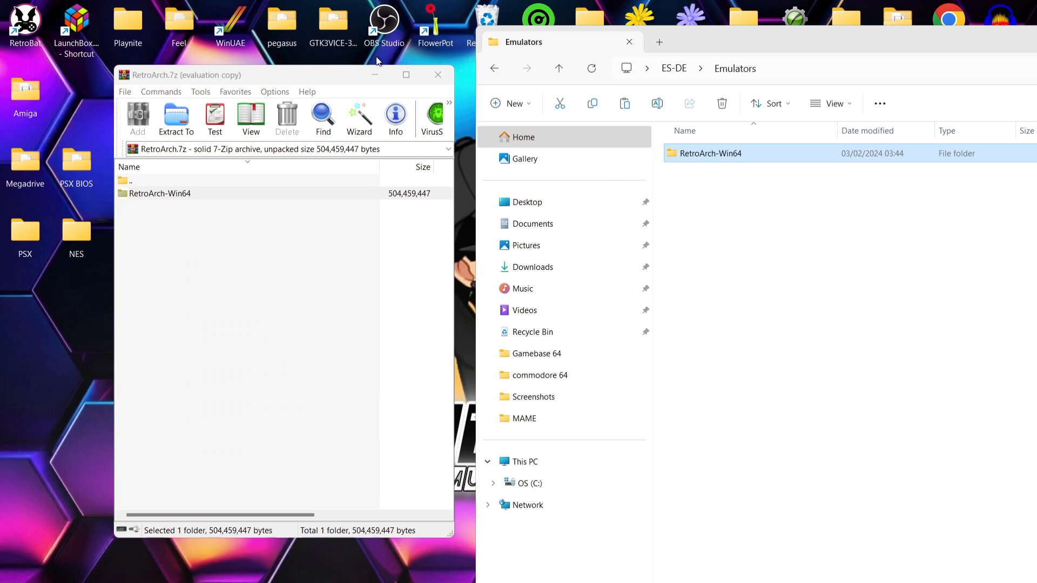
click(442, 74)
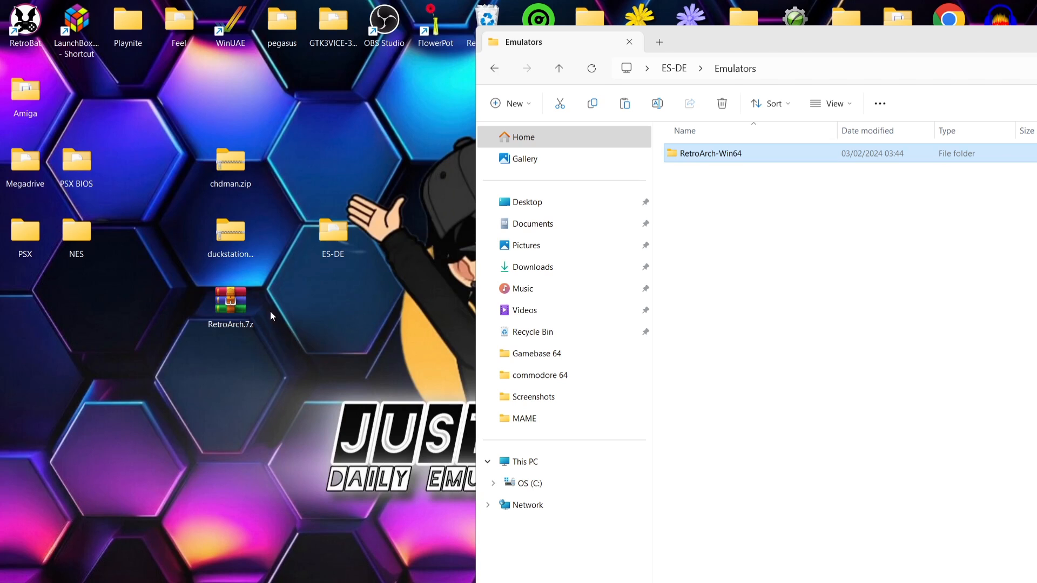
Step: Delete RetroArch.7z from the desktop and open the DuckStation zip, keeping the Emulators folder window accessible beside it
right_click(234, 301)
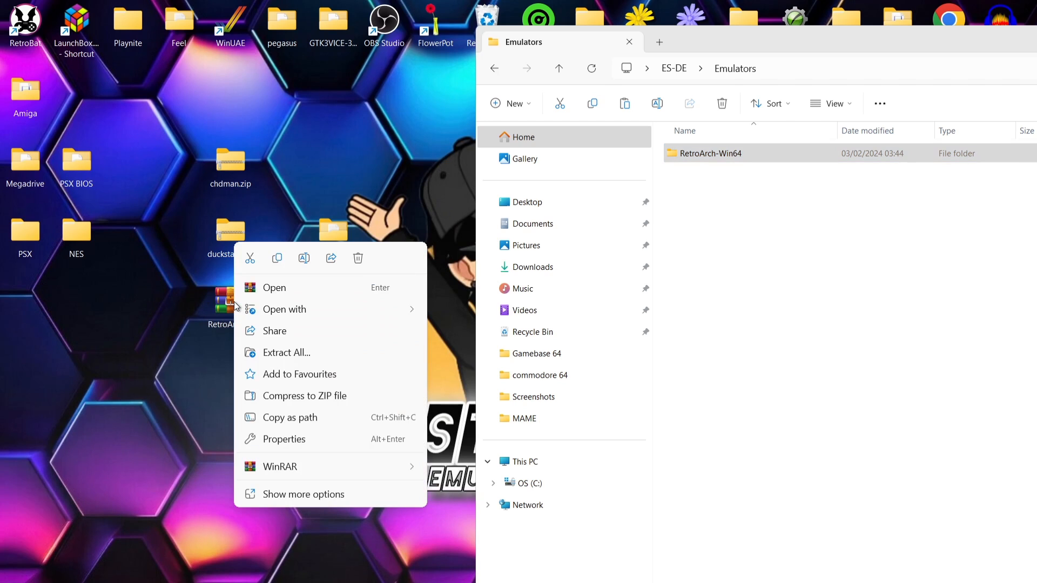
click(356, 256)
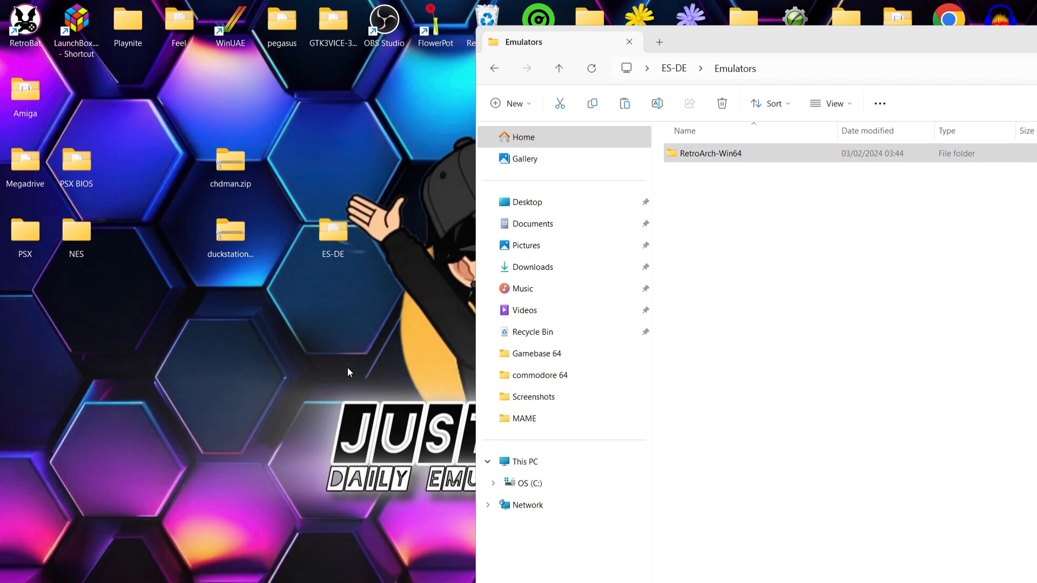
double_click(235, 237)
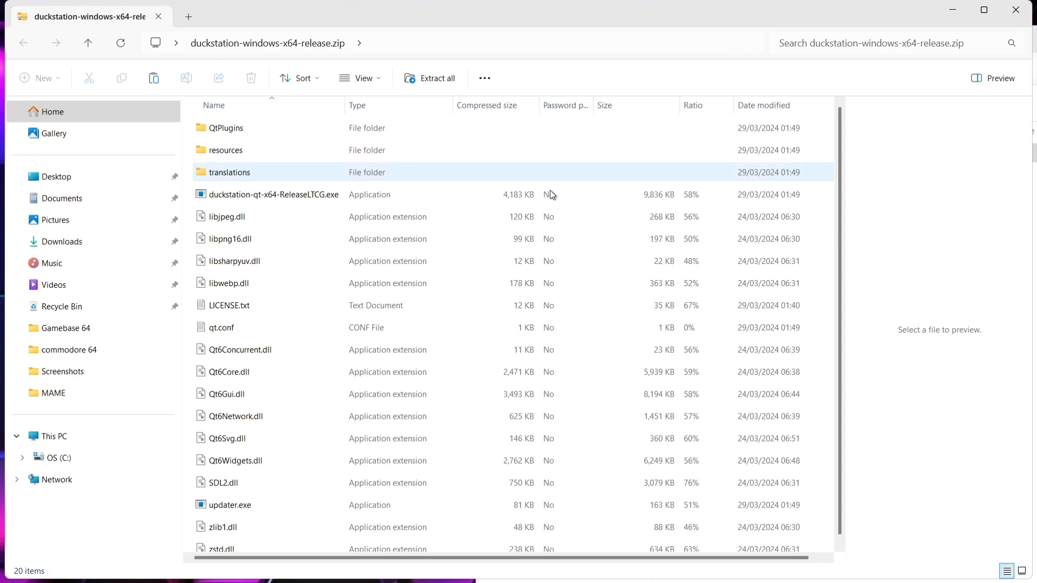
drag(722, 16, 439, 54)
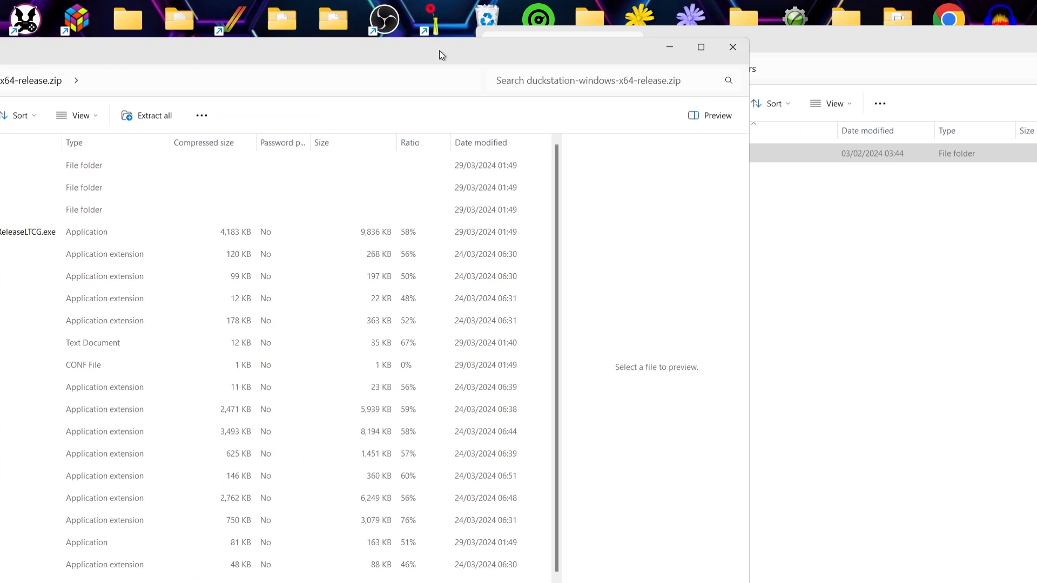
Step: Create a new folder named Duckstation inside the Emulators folder of ES-DE
click(824, 276)
right_click(824, 276)
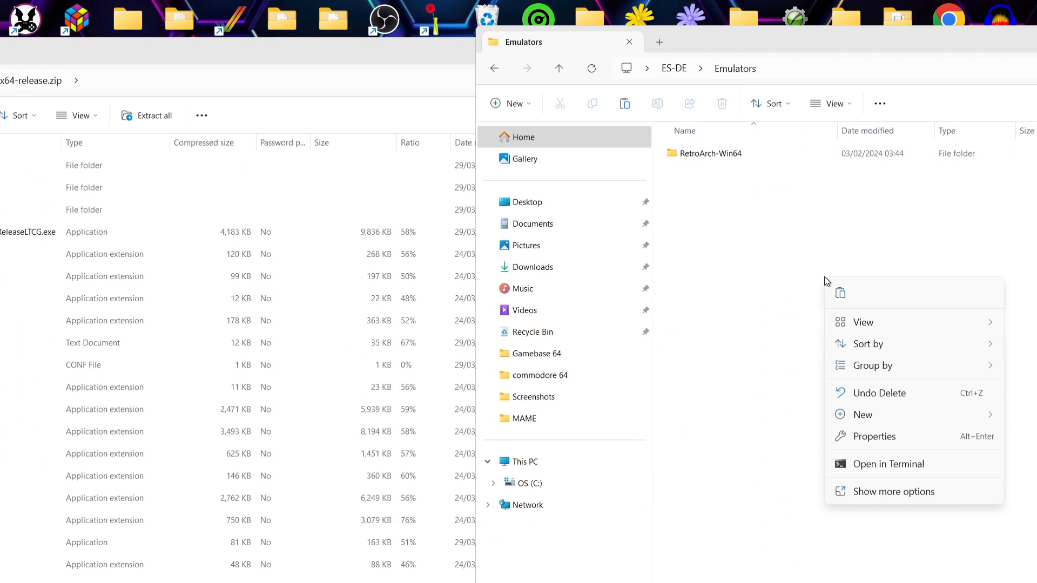
mouse_move(863, 417)
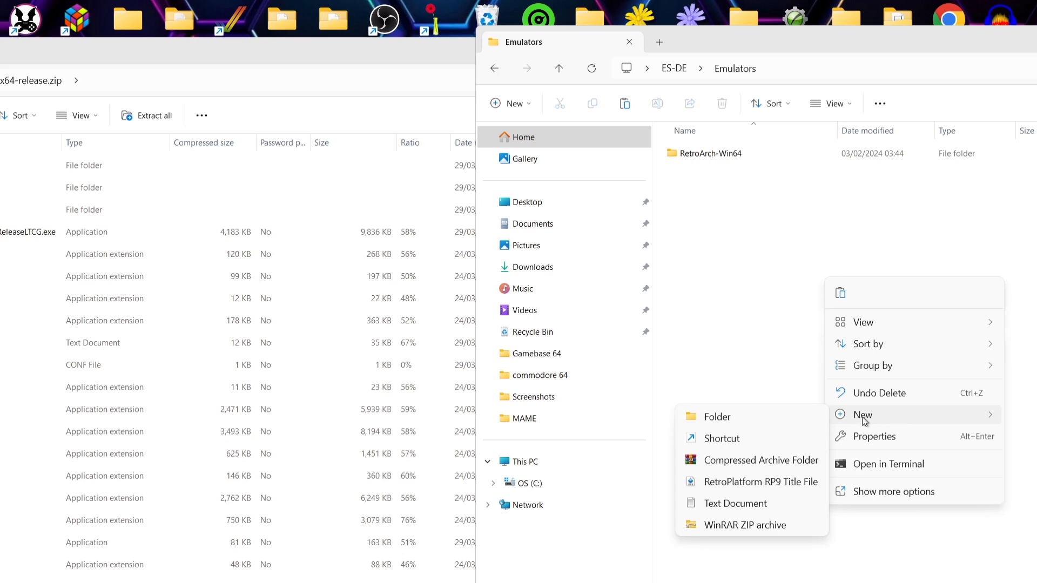
click(802, 416)
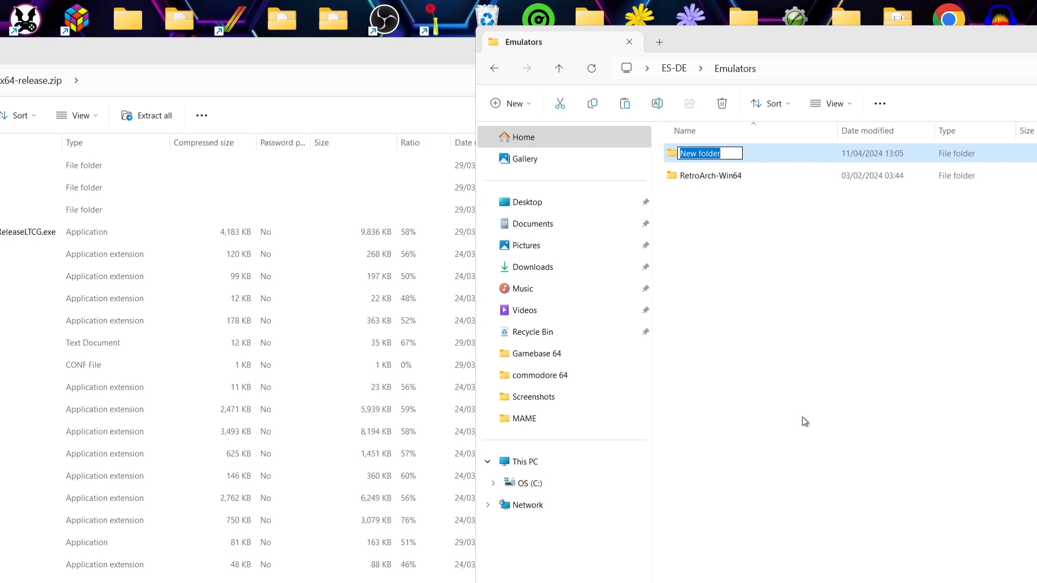
text(Duckstat)
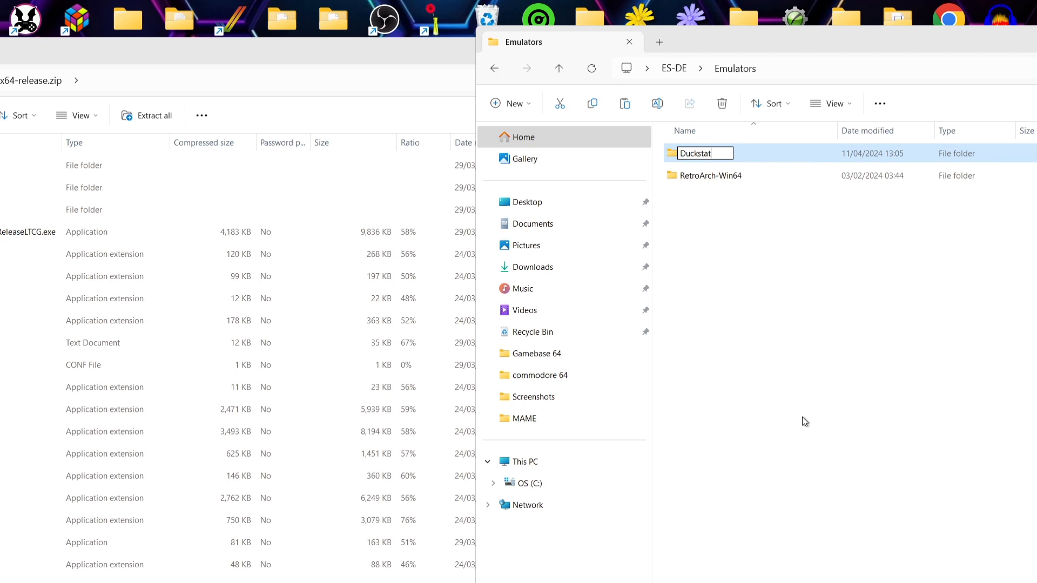
text(ion)
key(Return)
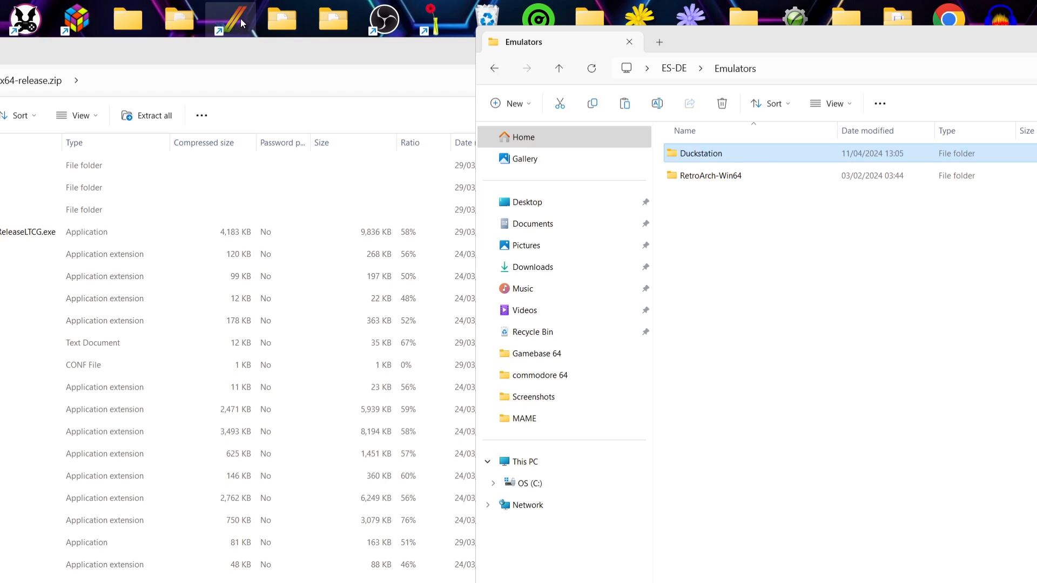
Step: Copy all contents of duckstation-windows-x64-release.zip into the Duckstation folder, then close the archive and delete the zip from the desktop
drag(244, 47, 413, 23)
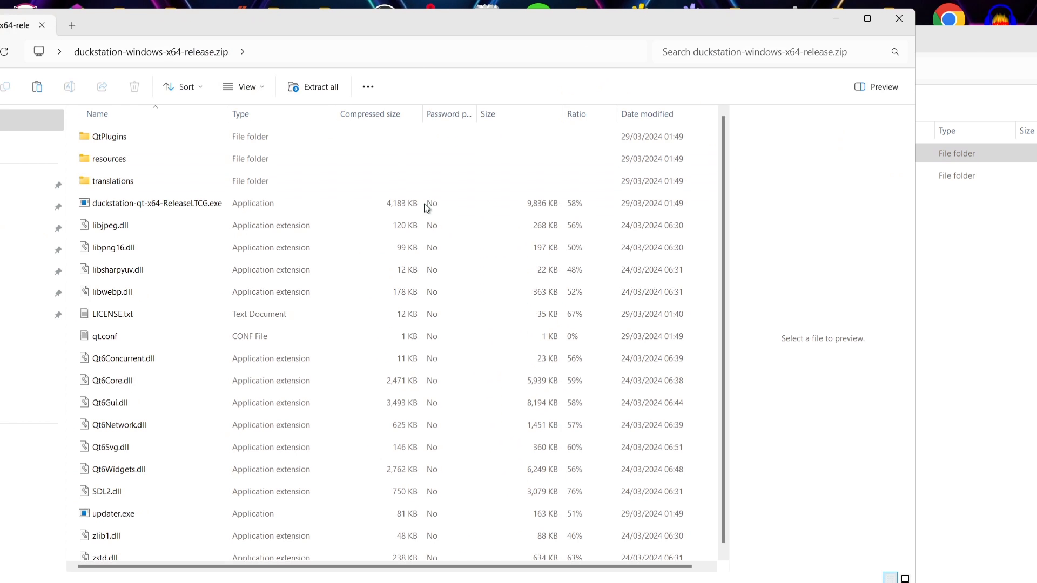
click(387, 292)
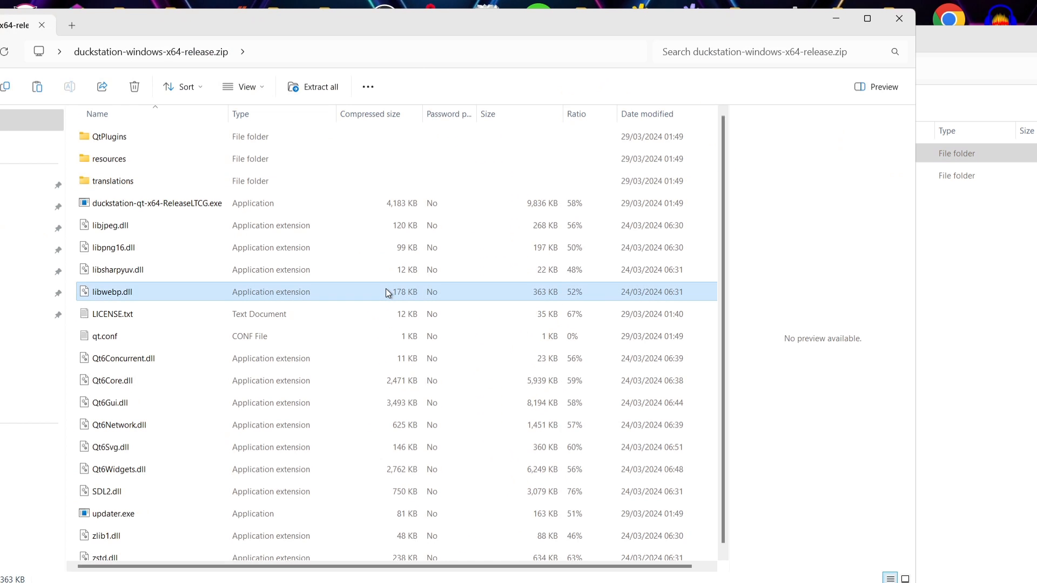
key(ctrl+a)
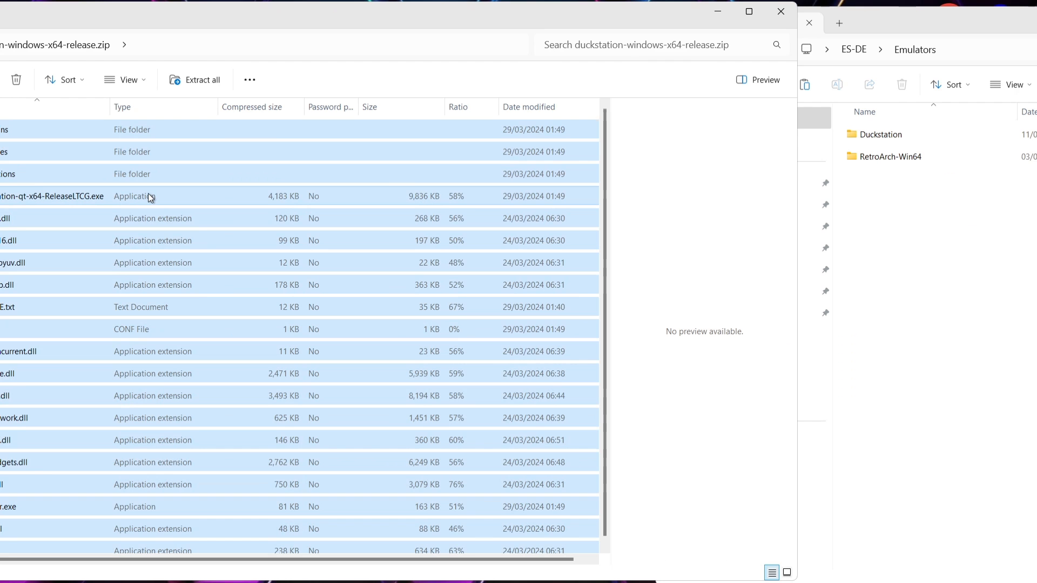
drag(148, 193, 897, 131)
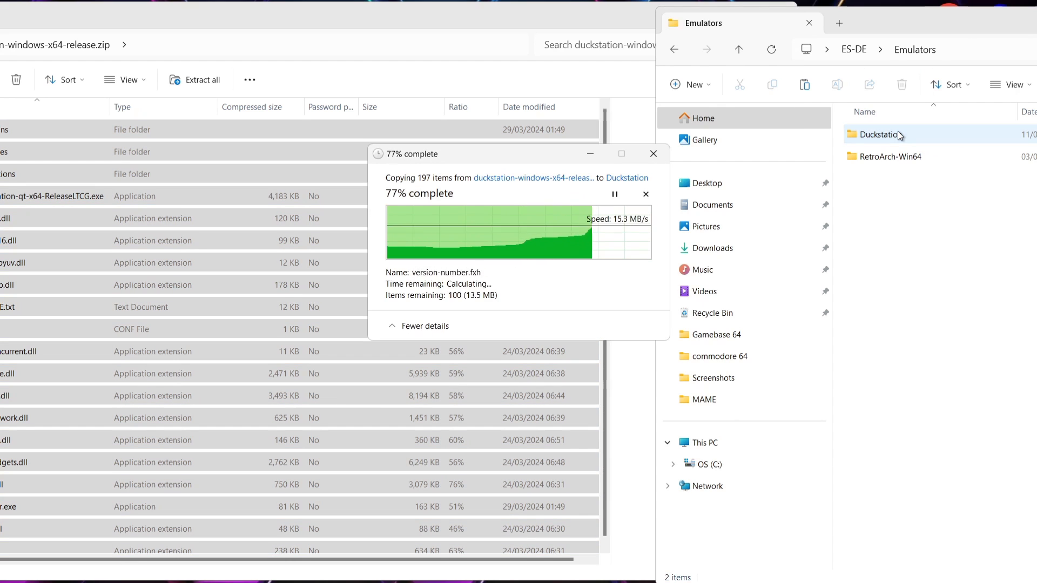
click(460, 8)
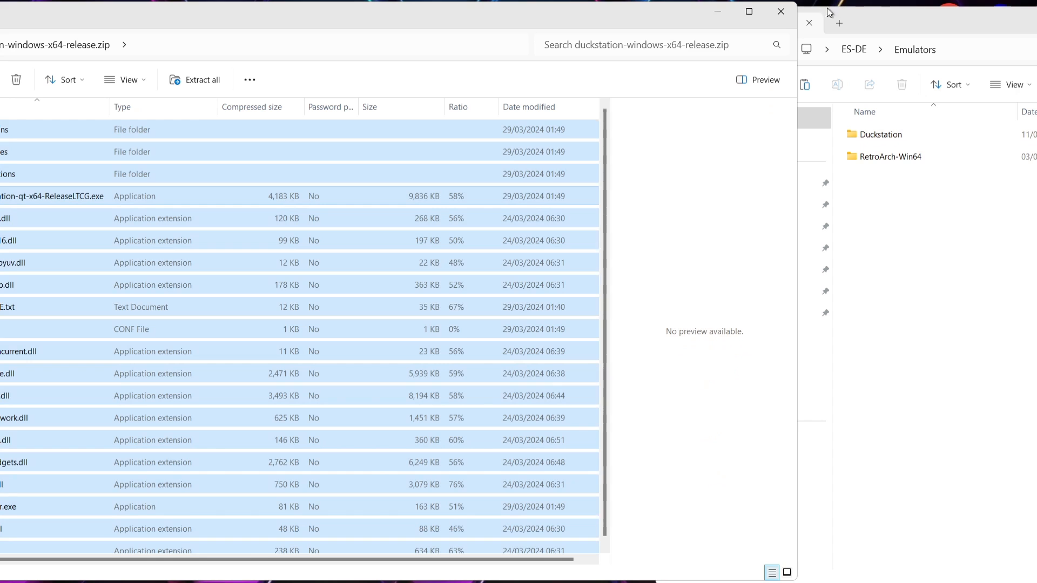
click(781, 12)
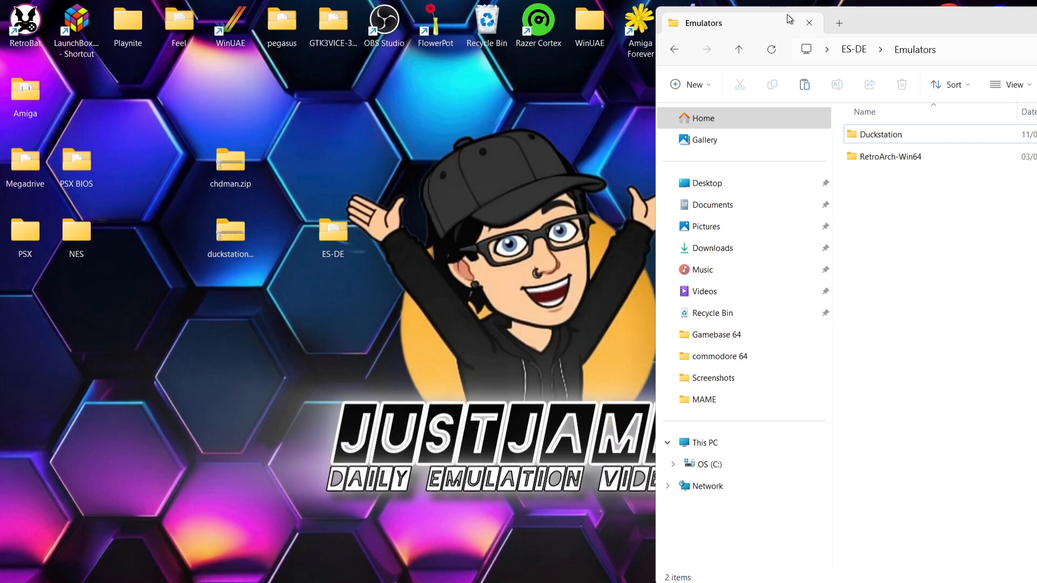
right_click(229, 243)
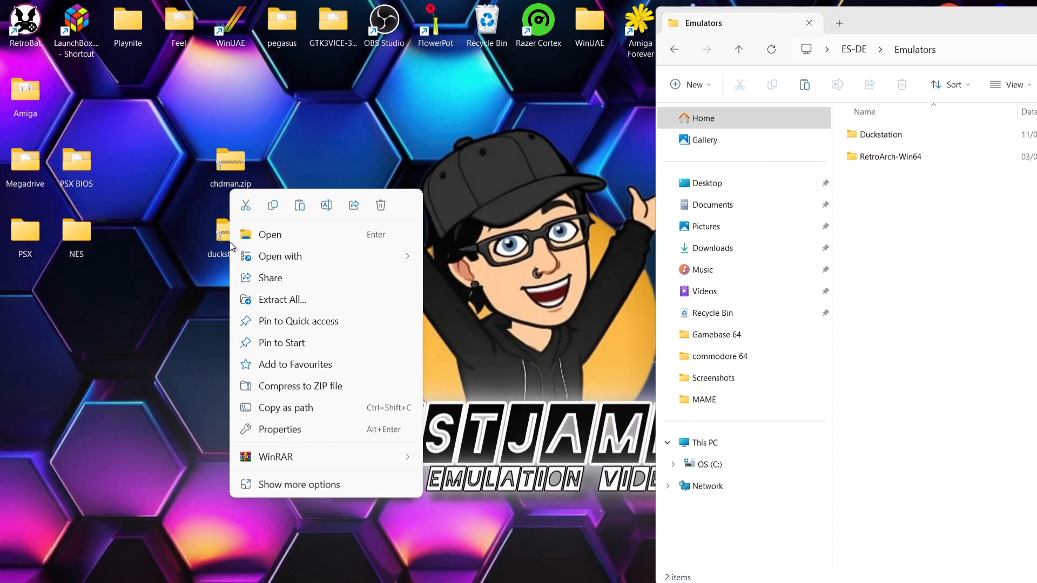
click(381, 205)
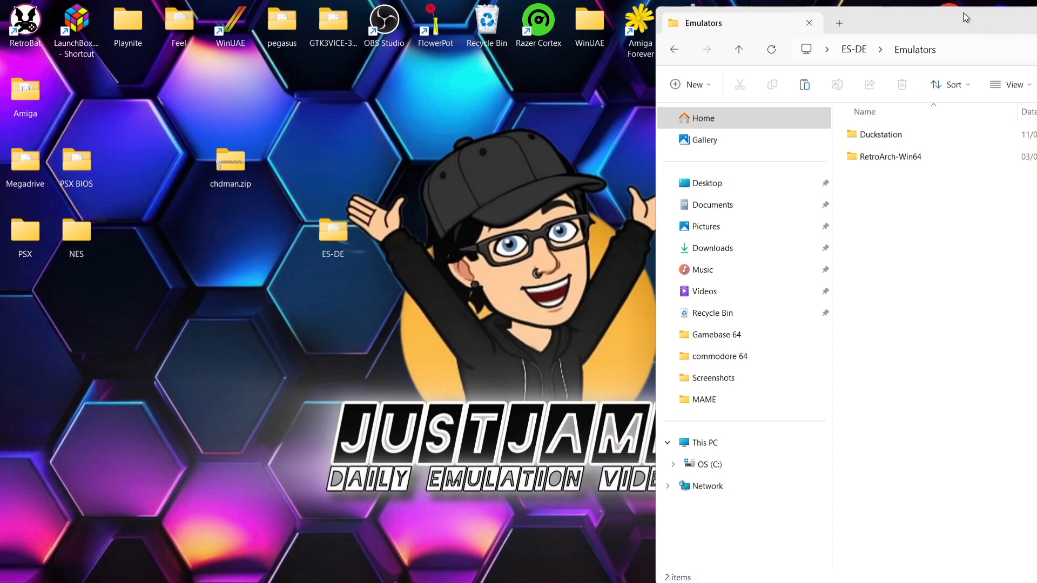
Step: Return to the main ES-DE folder and create a desktop shortcut to ES-DE.exe
double_click(942, 22)
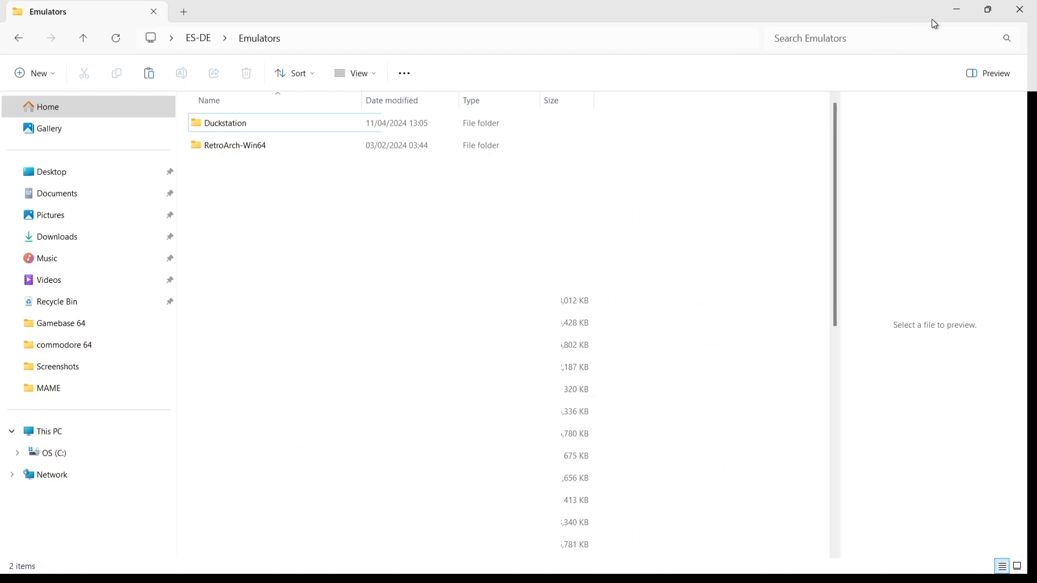
click(19, 38)
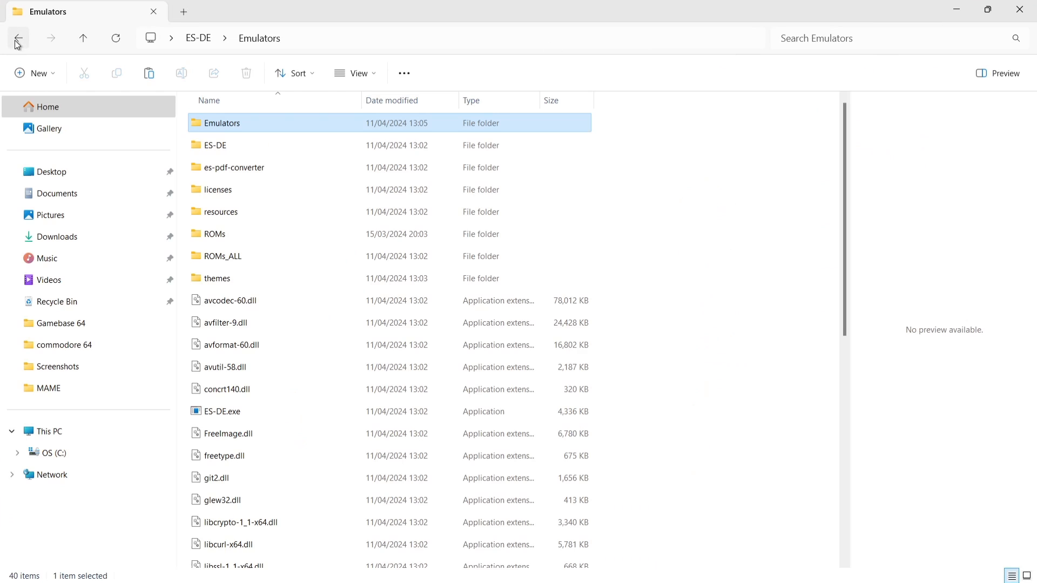
double_click(664, 5)
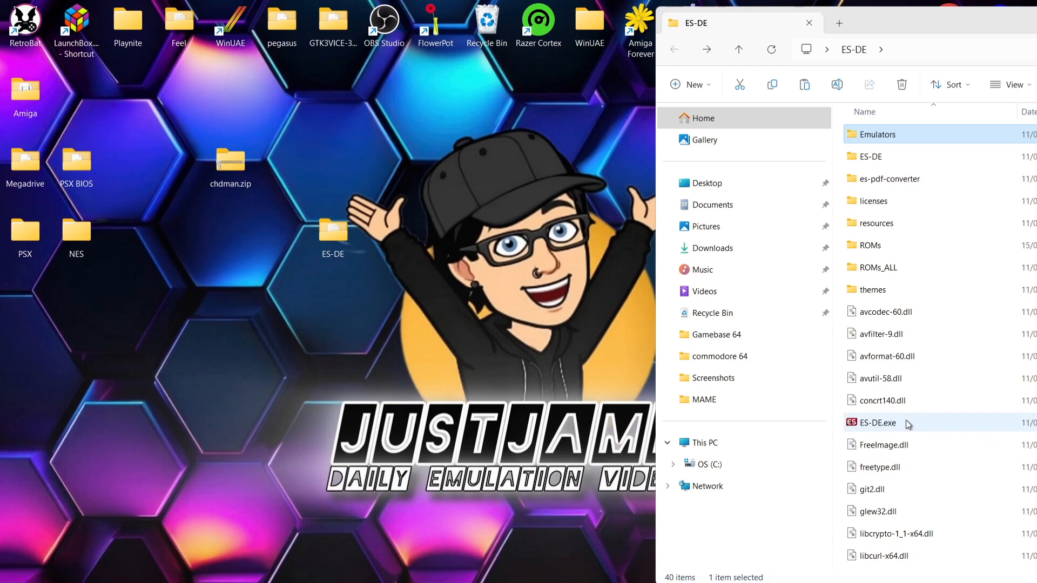
click(874, 427)
right_click(874, 426)
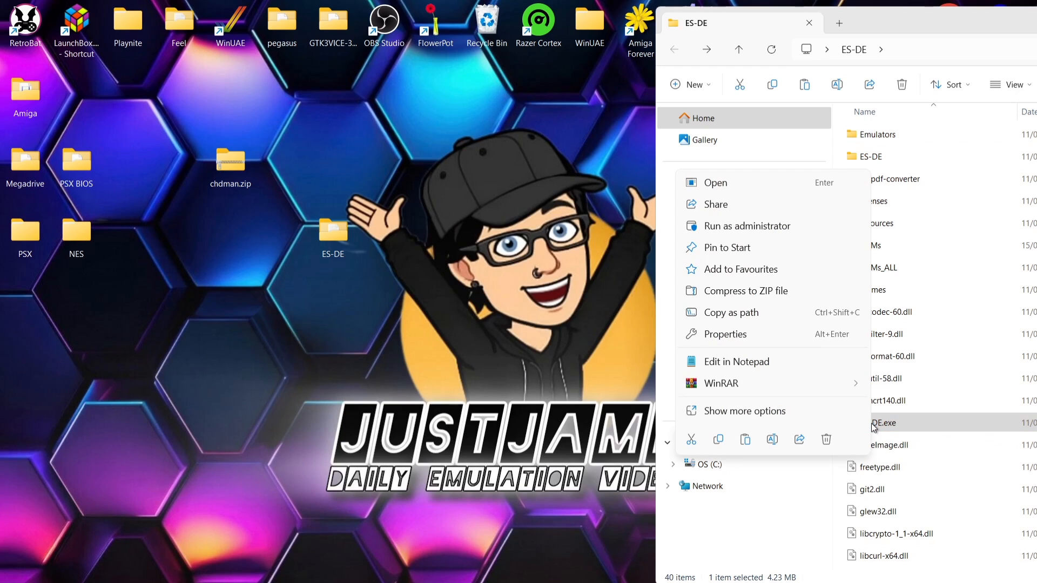
click(793, 410)
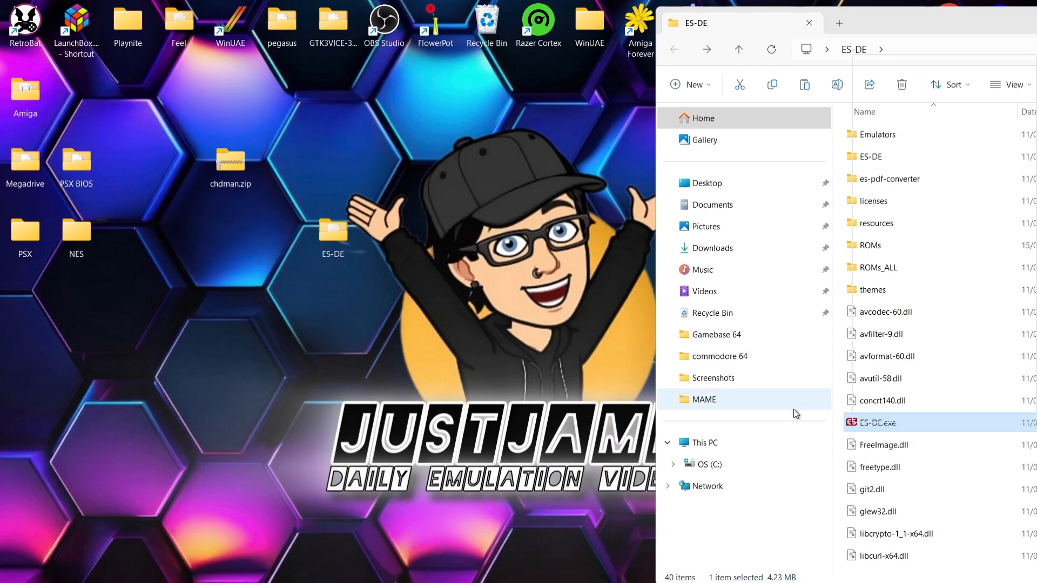
mouse_move(918, 290)
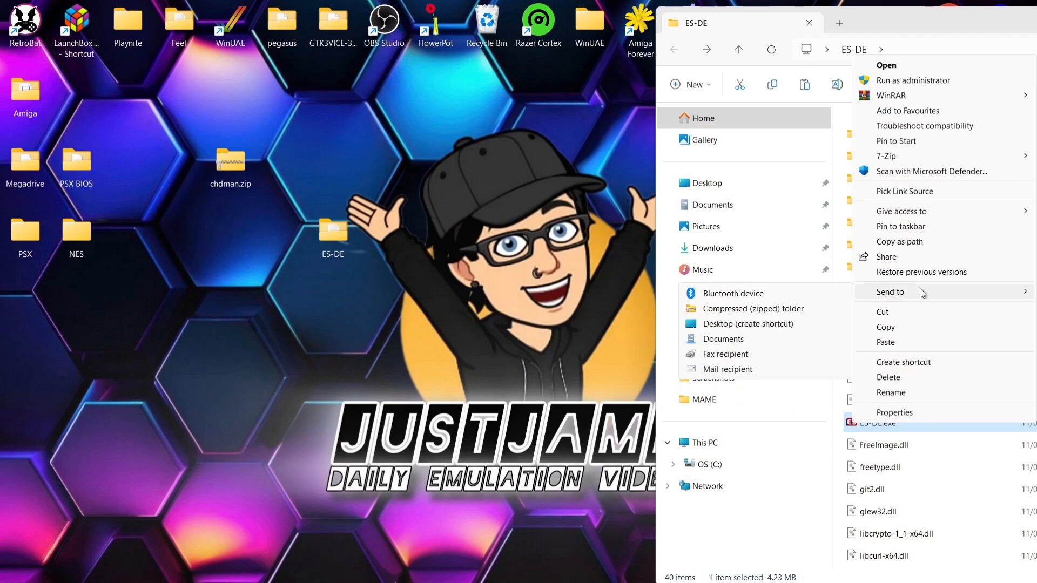
click(757, 326)
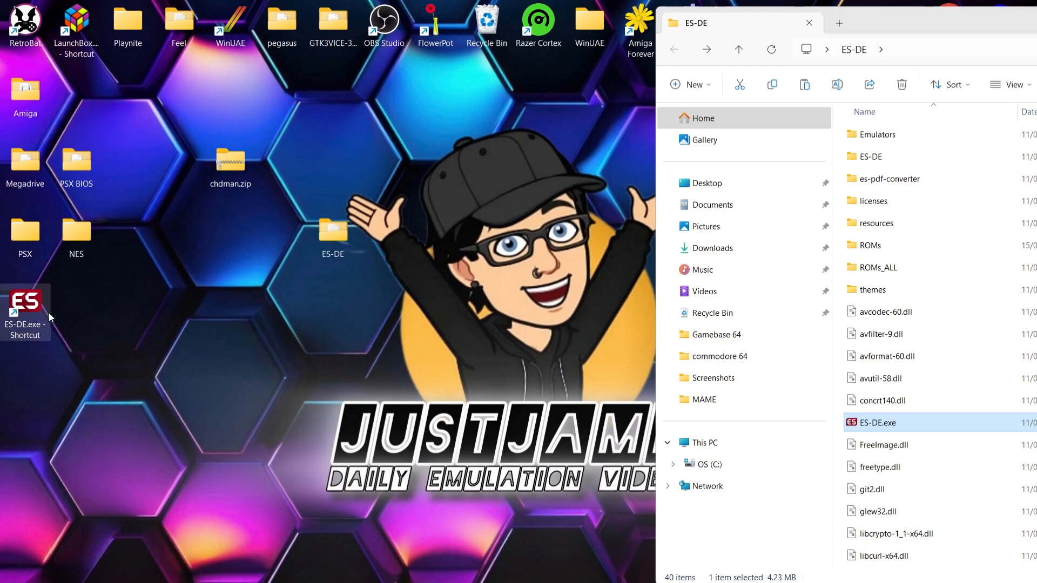
Step: Clear the ES-DE folder window off the desktop and launch ES-DE from its desktop shortcut
drag(1017, 22, 516, 51)
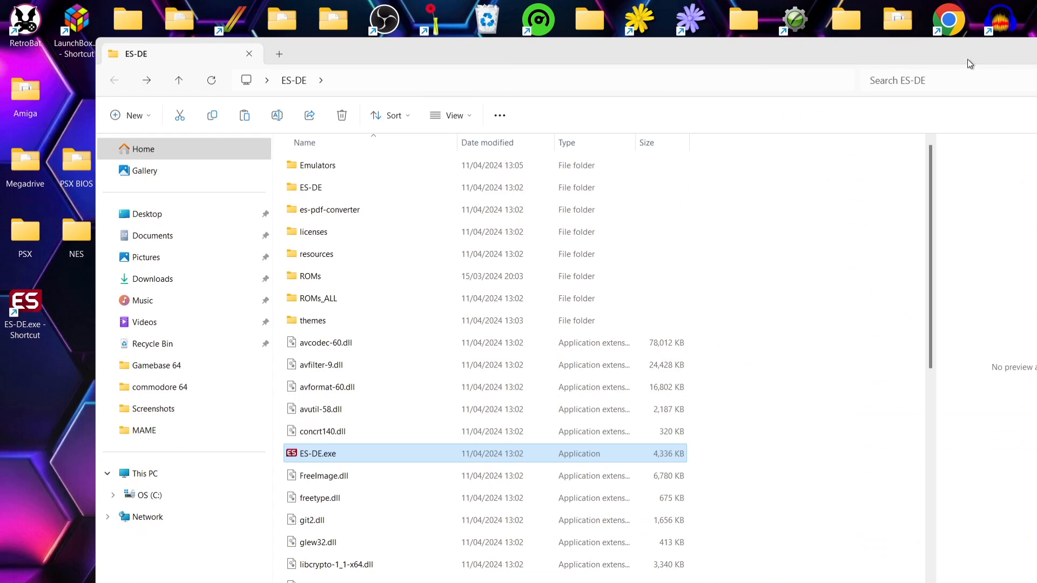
drag(968, 61, 713, 42)
click(843, 38)
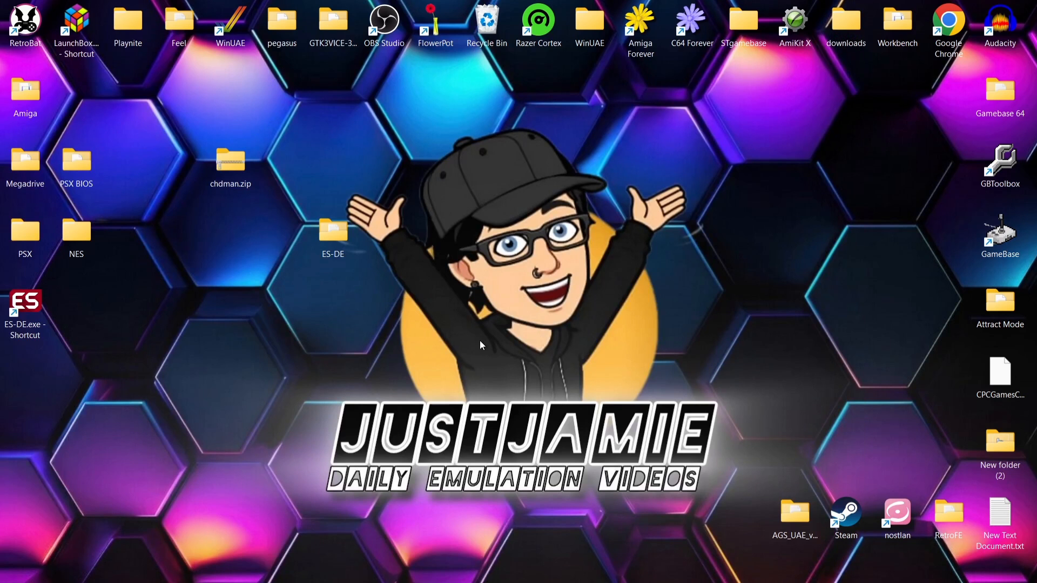
double_click(27, 312)
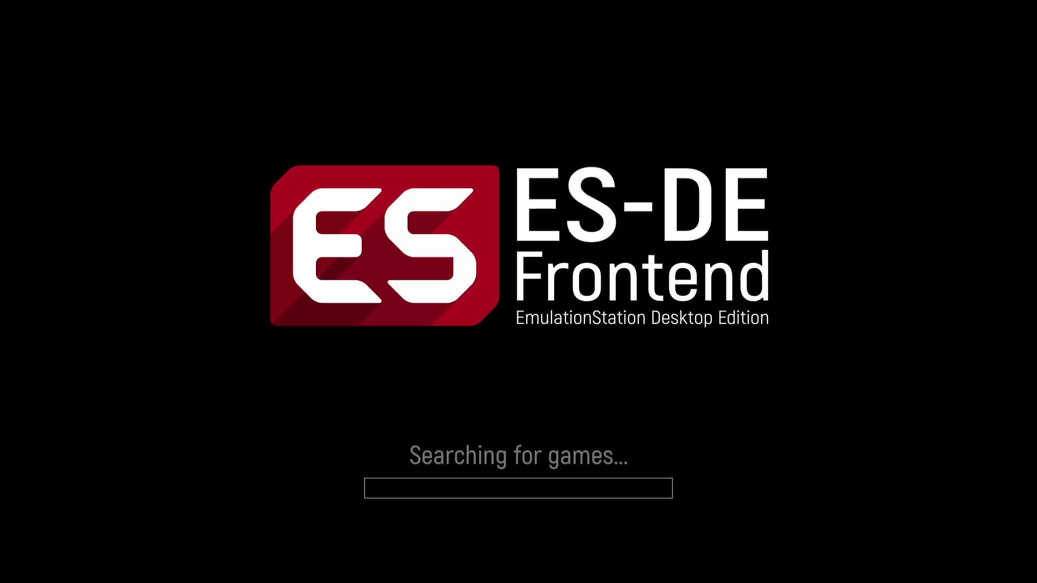
Step: Look through the options for the ROM directory in the startup dialog and quit ES-DE
key(Right)
key(Left)
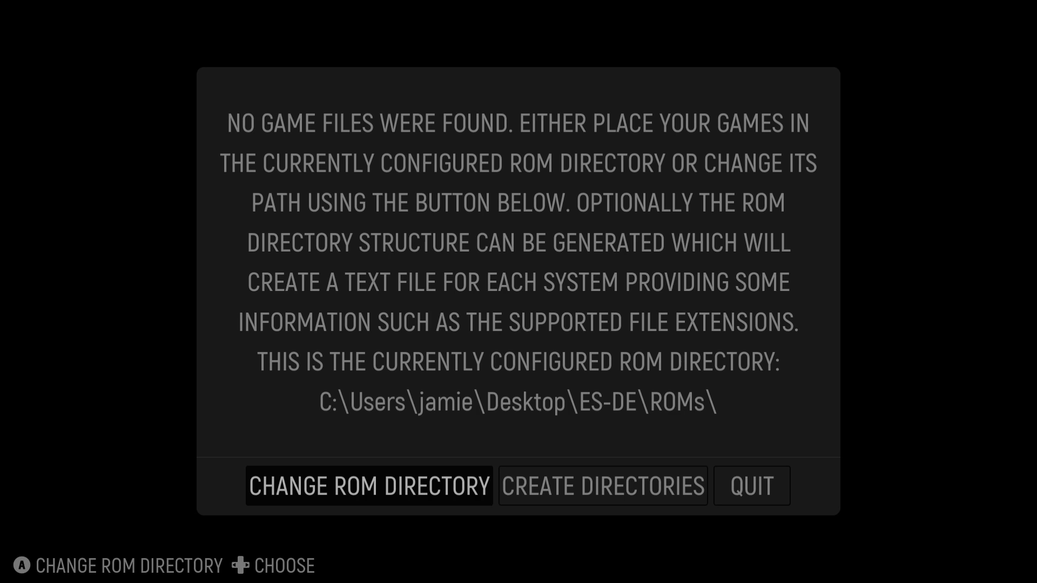
key(Right)
key(Right)
key(Return)
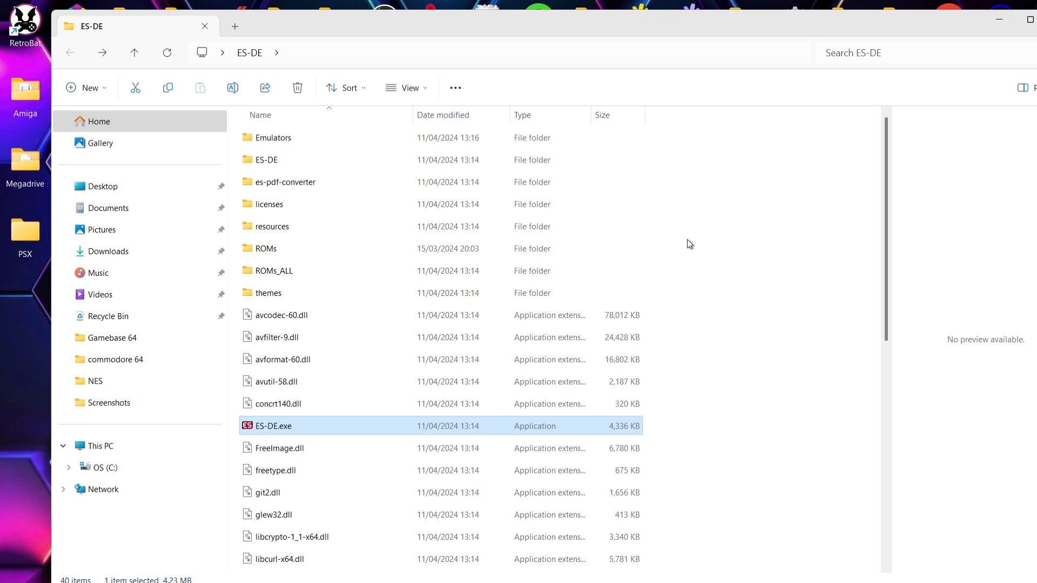
Step: Copy the full path of the ROMs folder inside ES-DE, return to the parent folder and start ES-DE.exe
double_click(294, 248)
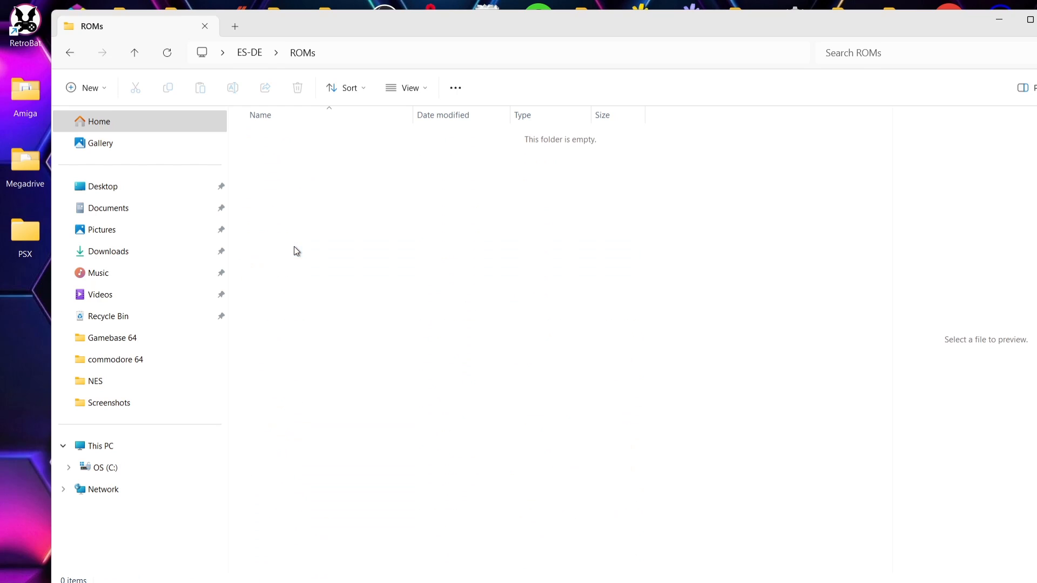
click(641, 49)
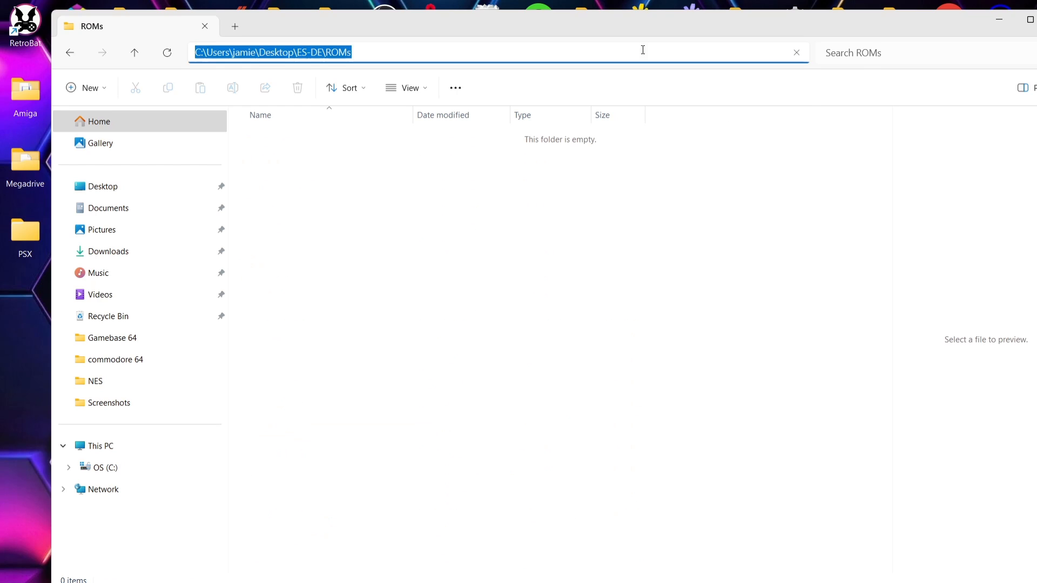
right_click(304, 51)
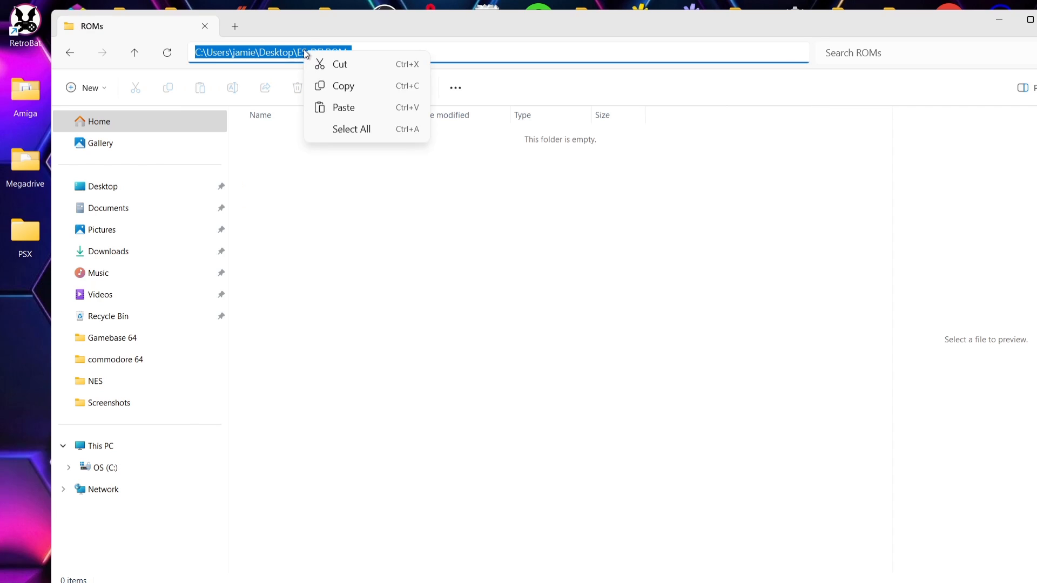
click(355, 84)
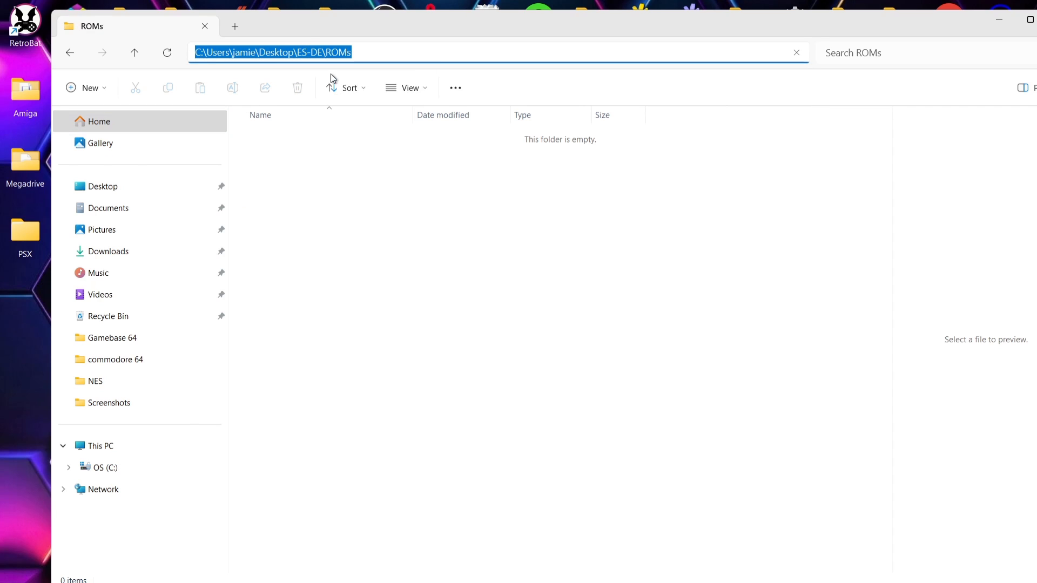
click(70, 59)
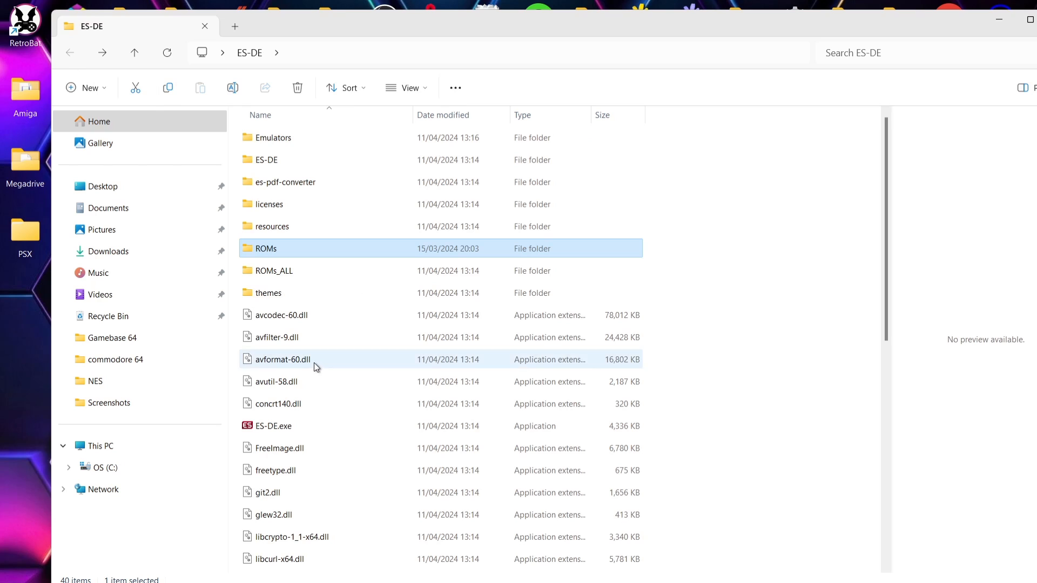
double_click(269, 426)
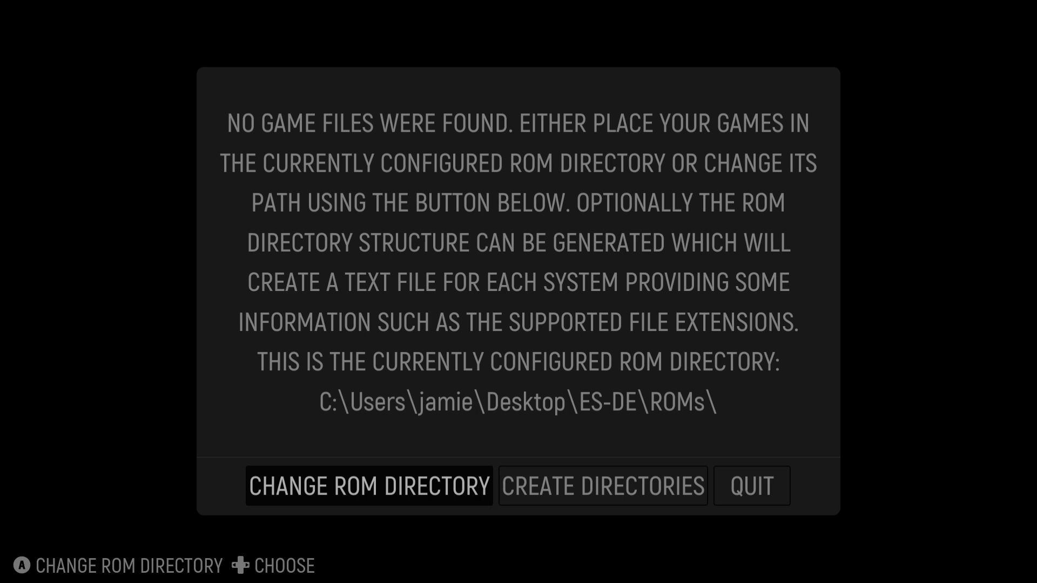
Step: Change the ROM directory to the copied path of the ROMs folder inside ES-DE and save the setting
key(Return)
key(BackSpace)
key(BackSpace)
key(BackSpace)
key(BackSpace)
key(BackSpace)
key(BackSpace)
key(BackSpace)
key(BackSpace)
key(BackSpace)
key(BackSpace)
key(BackSpace)
key(BackSpace)
key(BackSpace)
key(BackSpace)
key(BackSpace)
key(BackSpace)
key(BackSpace)
key(BackSpace)
key(BackSpace)
key(BackSpace)
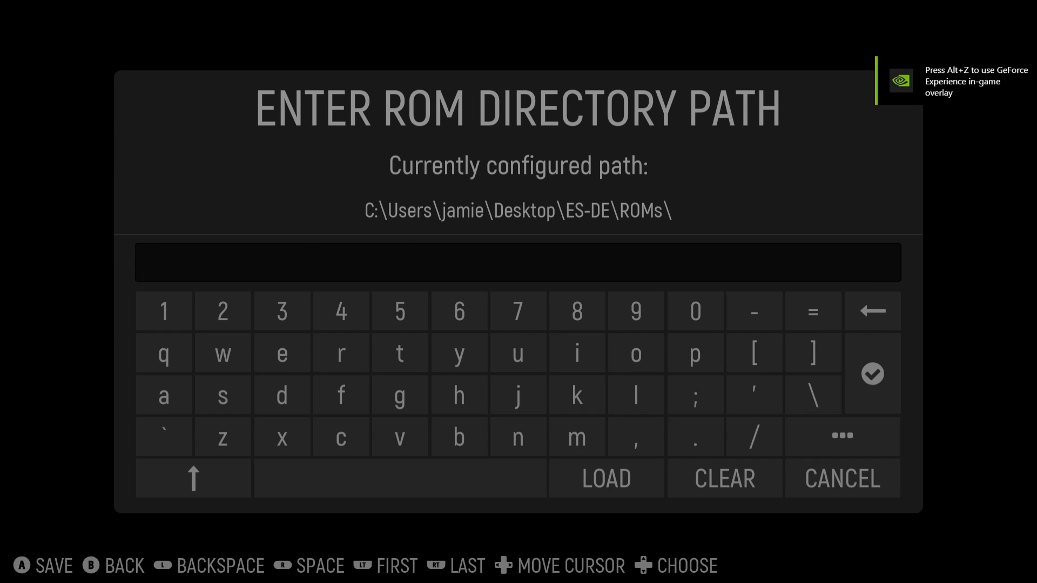
key(ctrl+v)
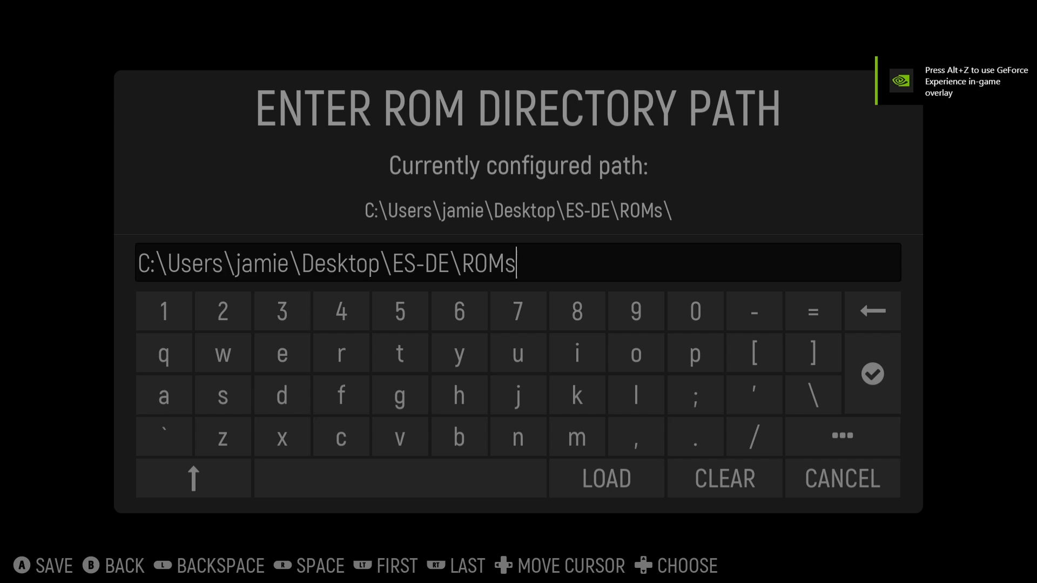
key(Down)
key(Down)
key(Left)
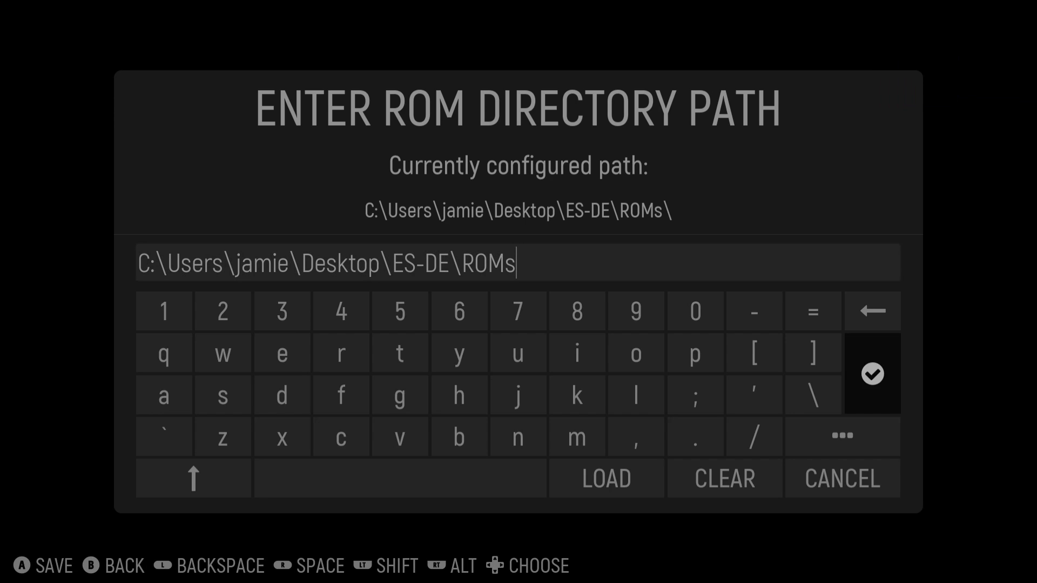
key(Return)
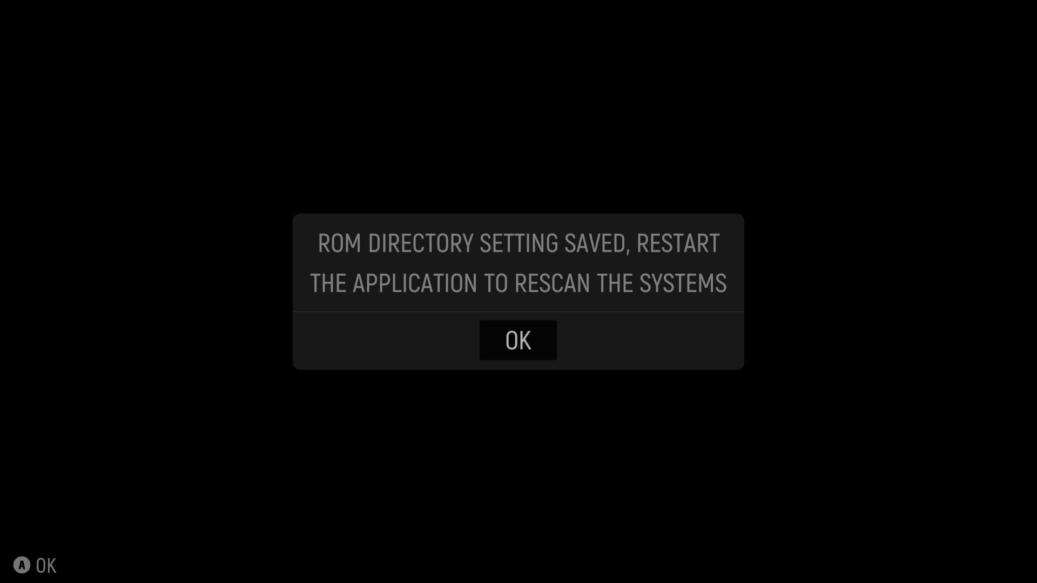
key(Return)
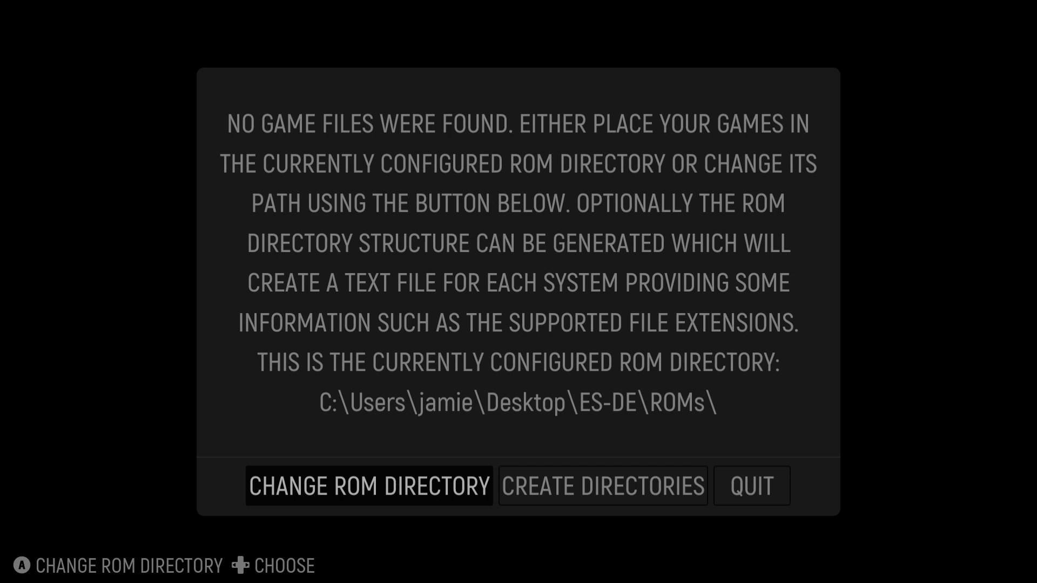
Step: Create the ROM directories for all game systems defined in es_systems.xml and quit ES-DE
key(Right)
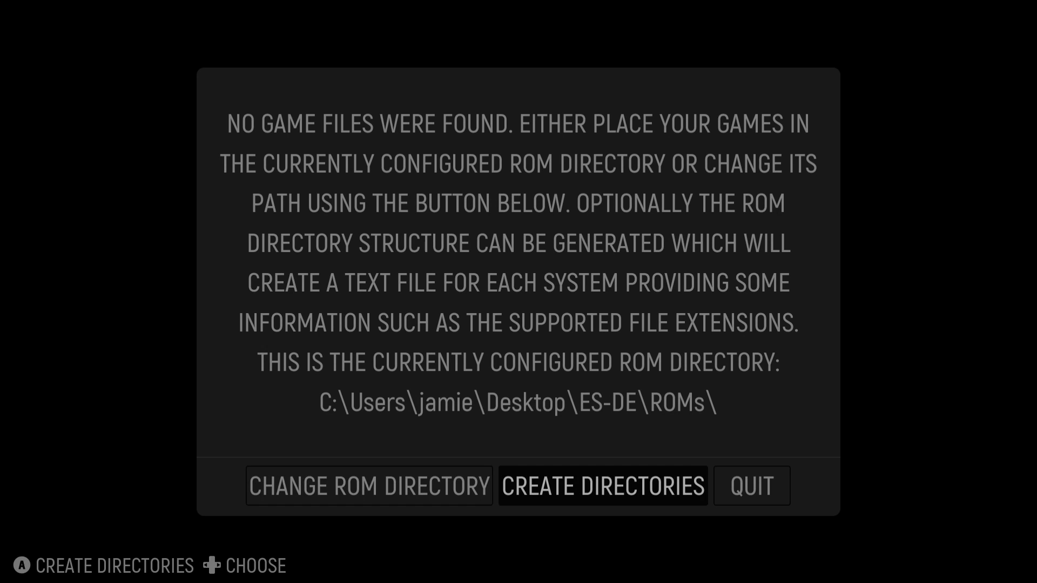
key(Return)
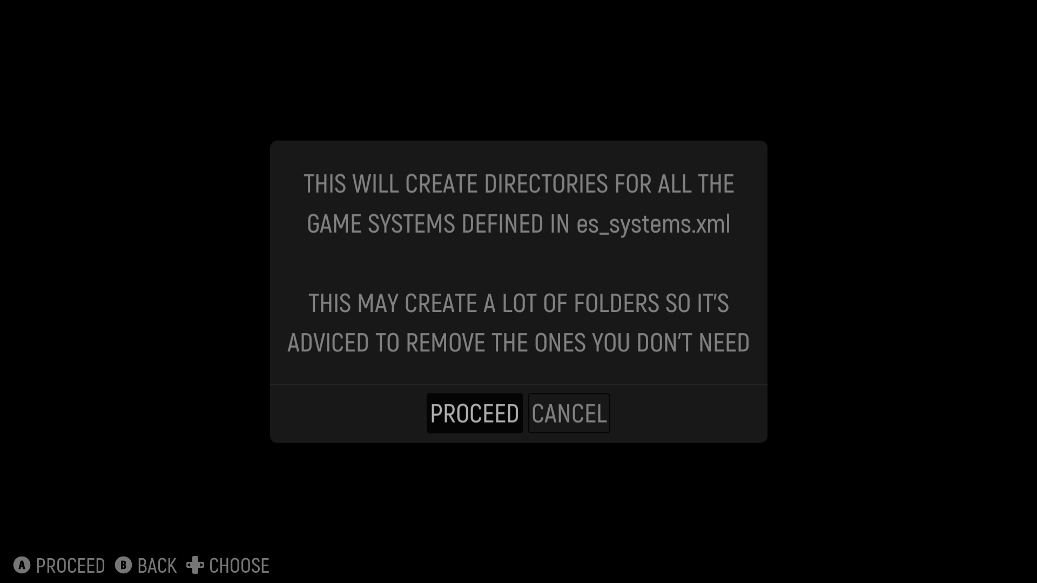
key(Return)
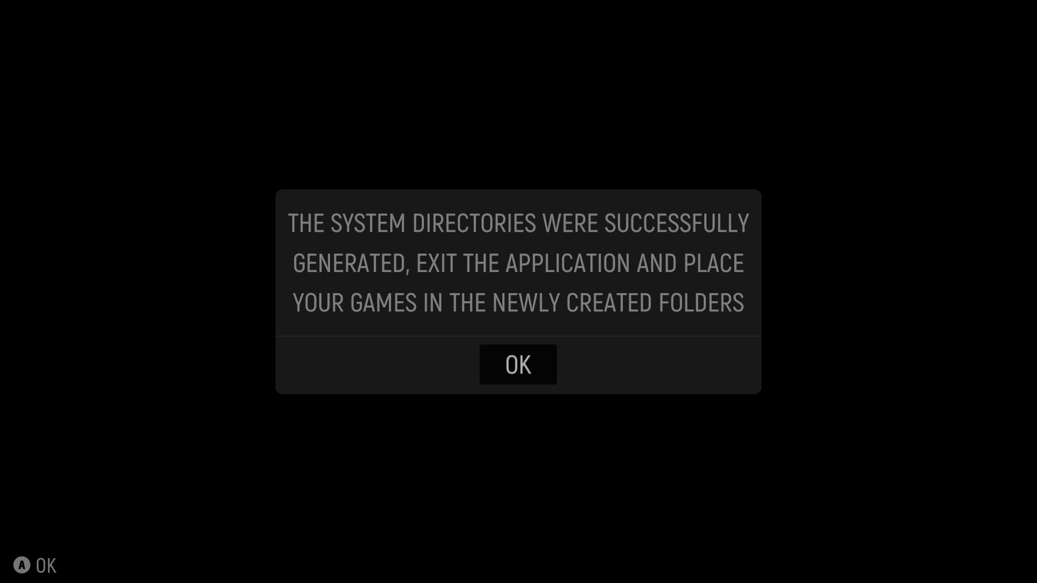
key(Return)
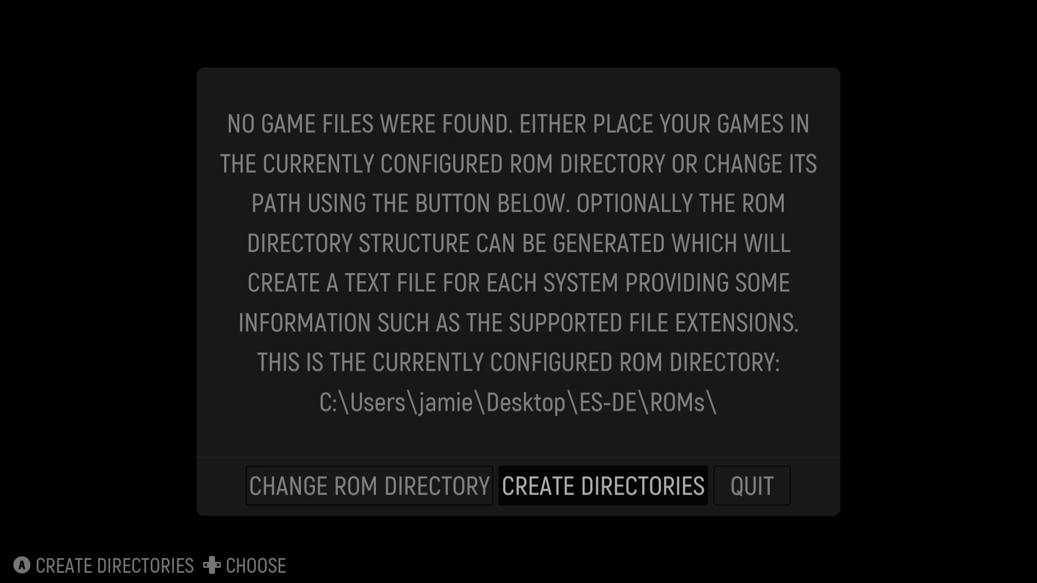
key(Right)
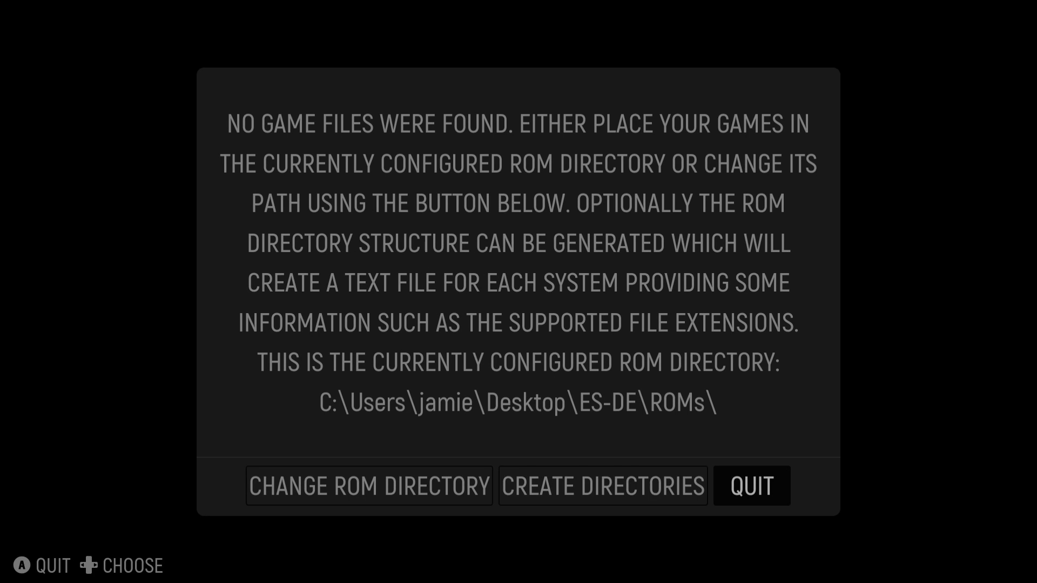
key(Return)
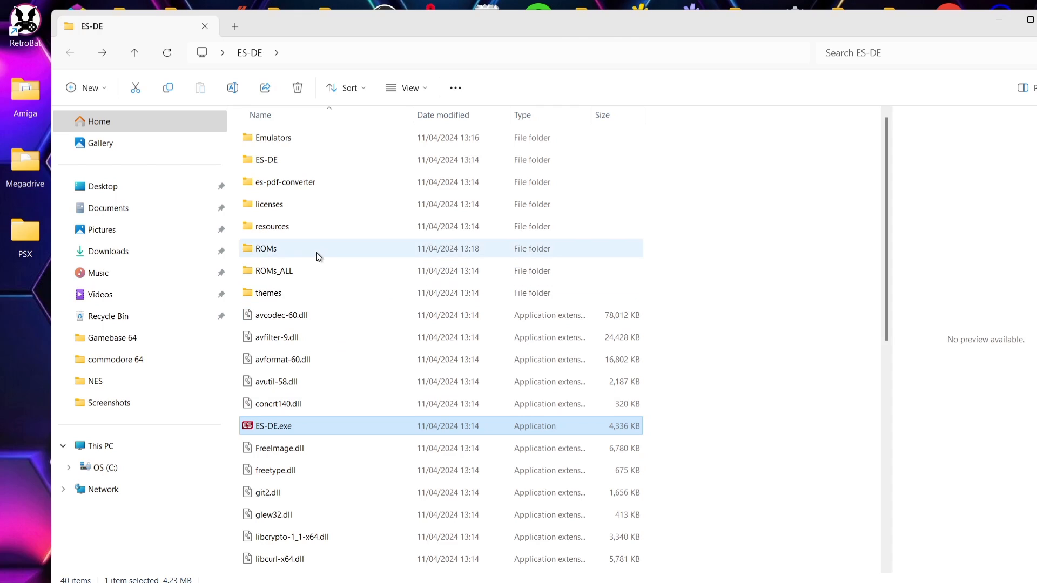
Step: Open the ROMs folder to check the generated system folders, bring its window fully into view and close it
mouse_move(290, 250)
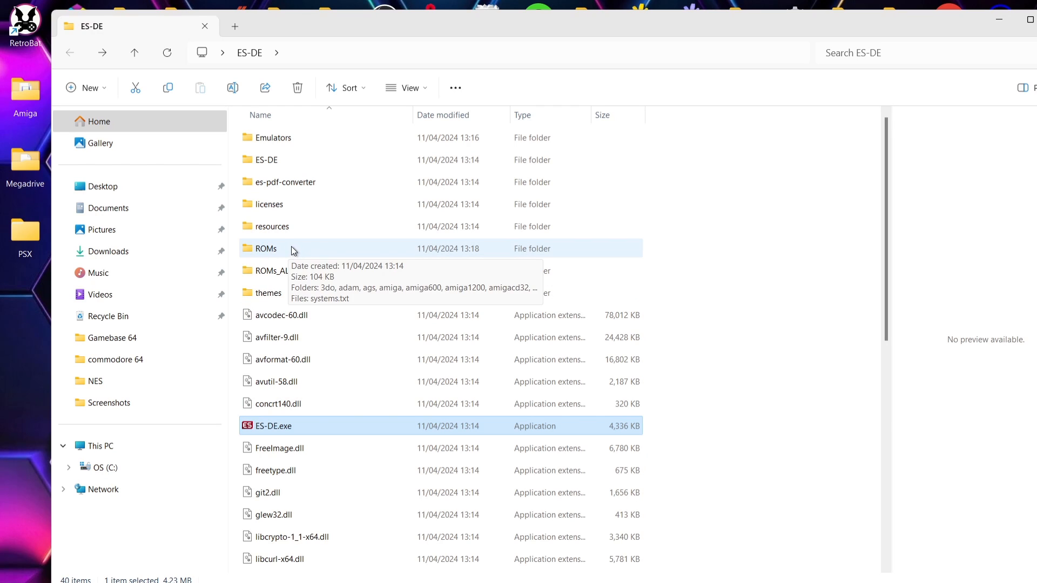
double_click(292, 250)
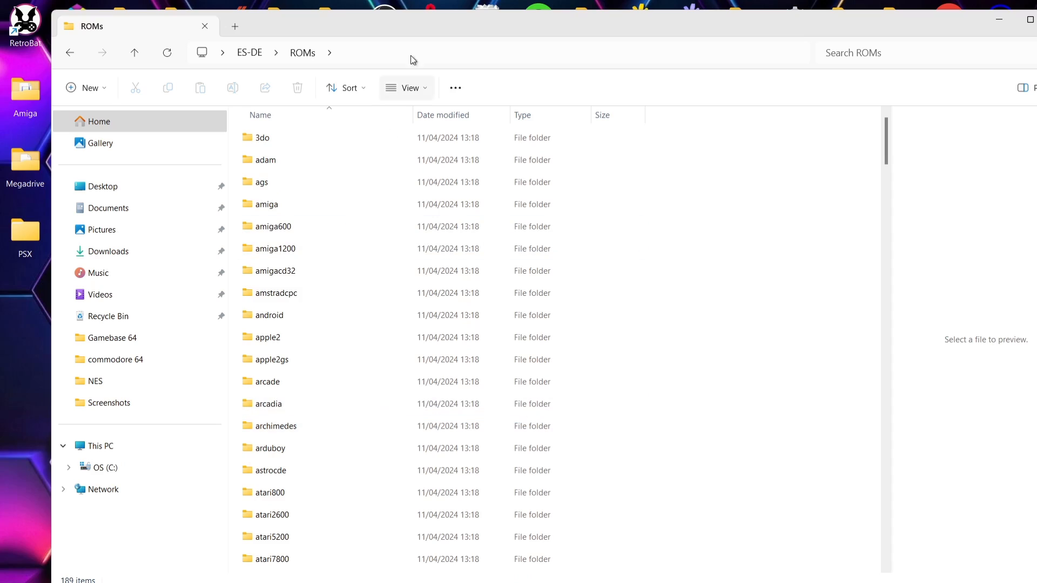
double_click(411, 28)
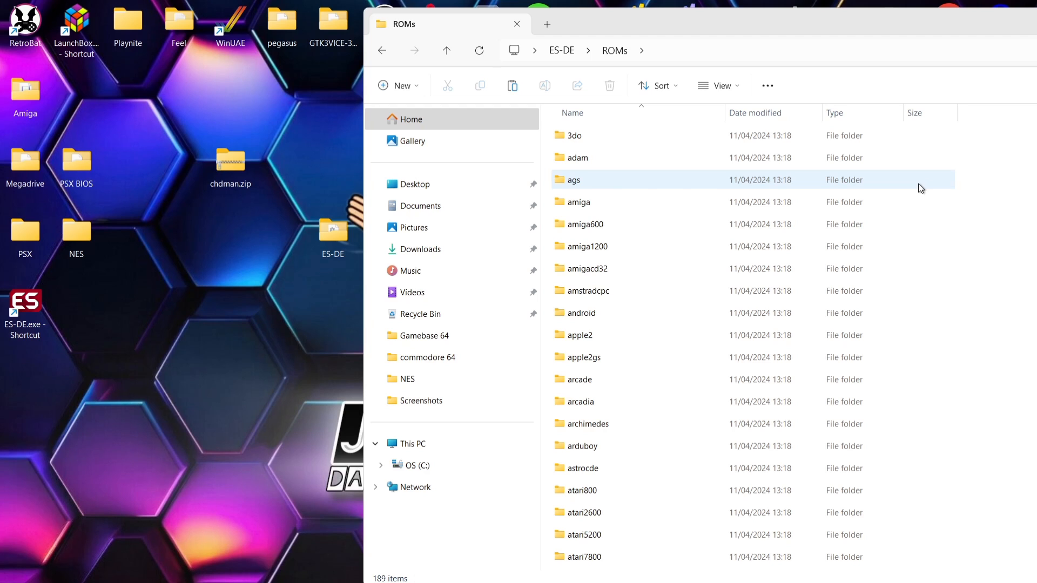
drag(906, 20, 493, 72)
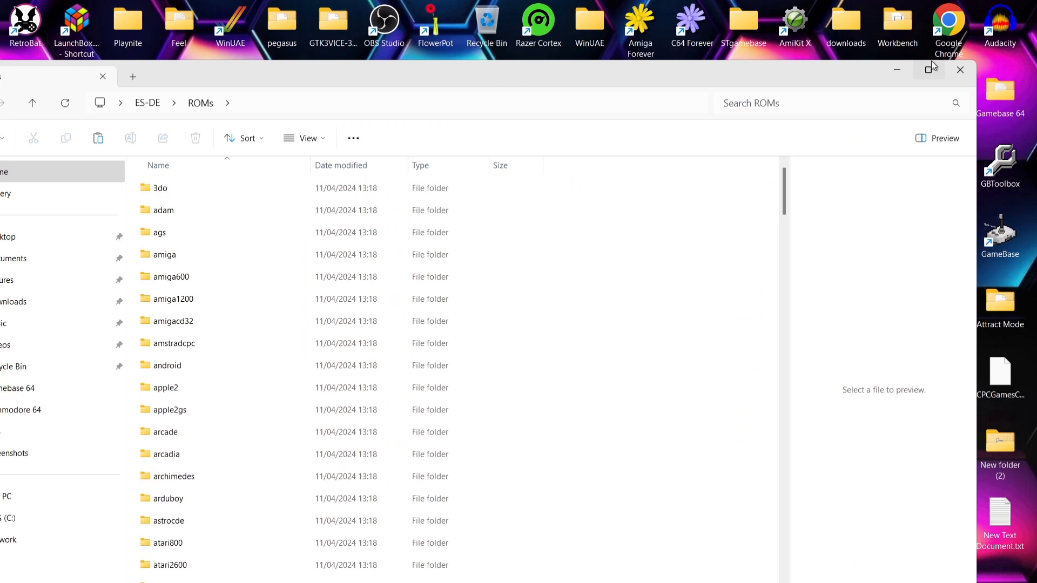
click(954, 67)
Step: Open the RetroArch-Win64 folder inside ES-DE's Emulators folder and launch retroarch.exe
double_click(334, 234)
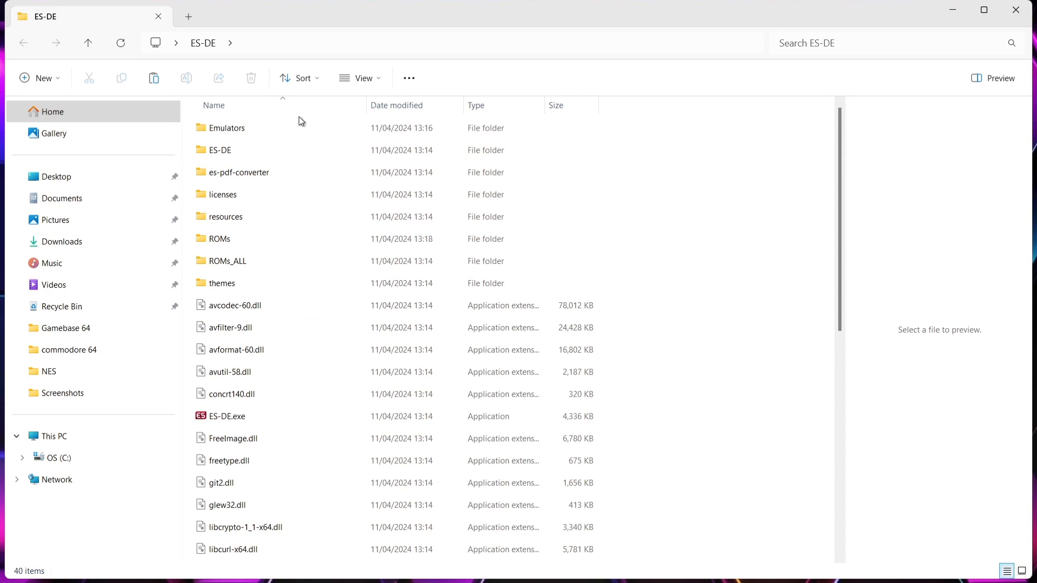
double_click(287, 126)
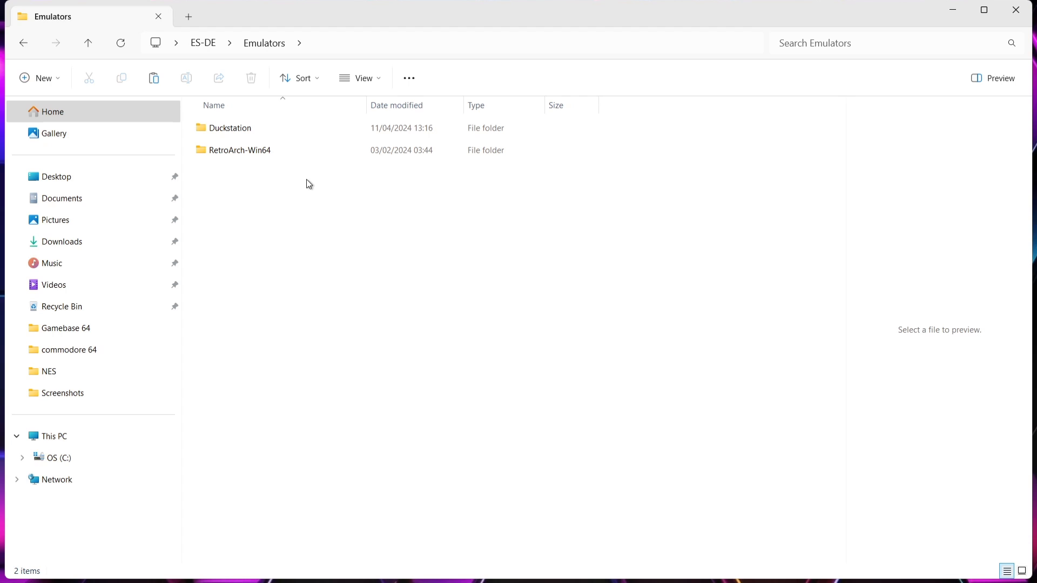
mouse_move(236, 156)
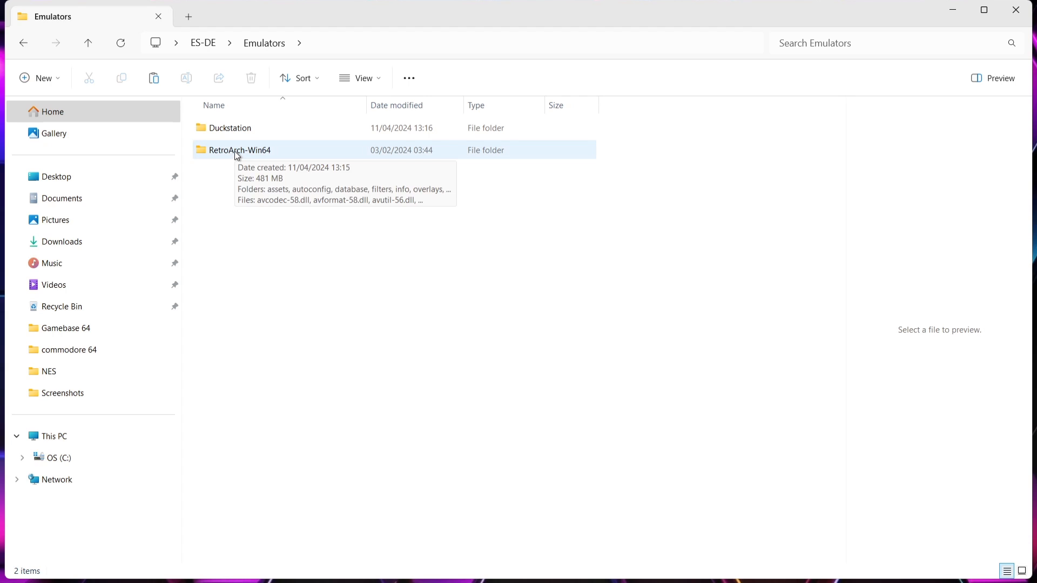
double_click(226, 151)
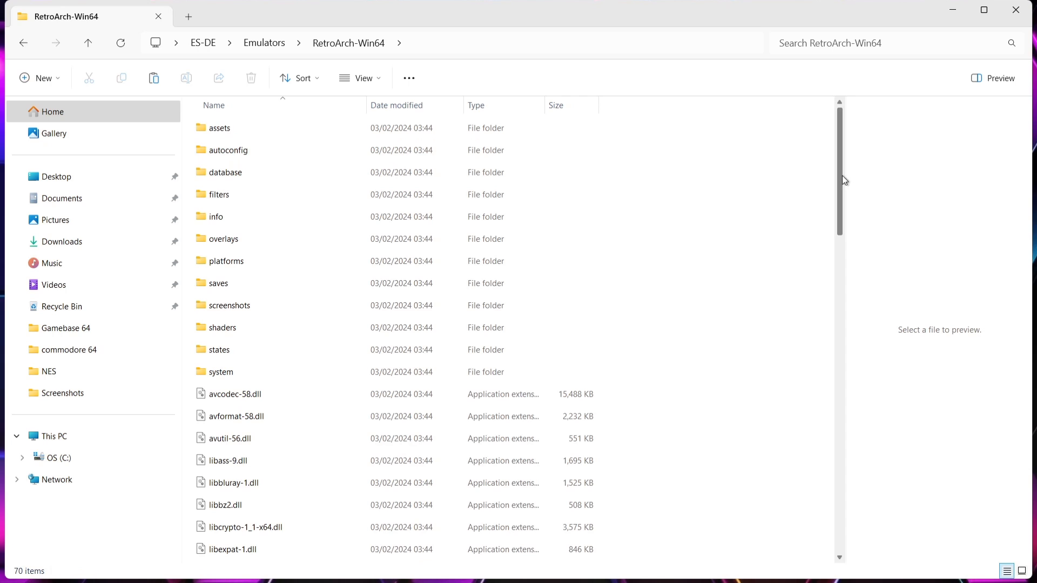
drag(838, 176, 849, 500)
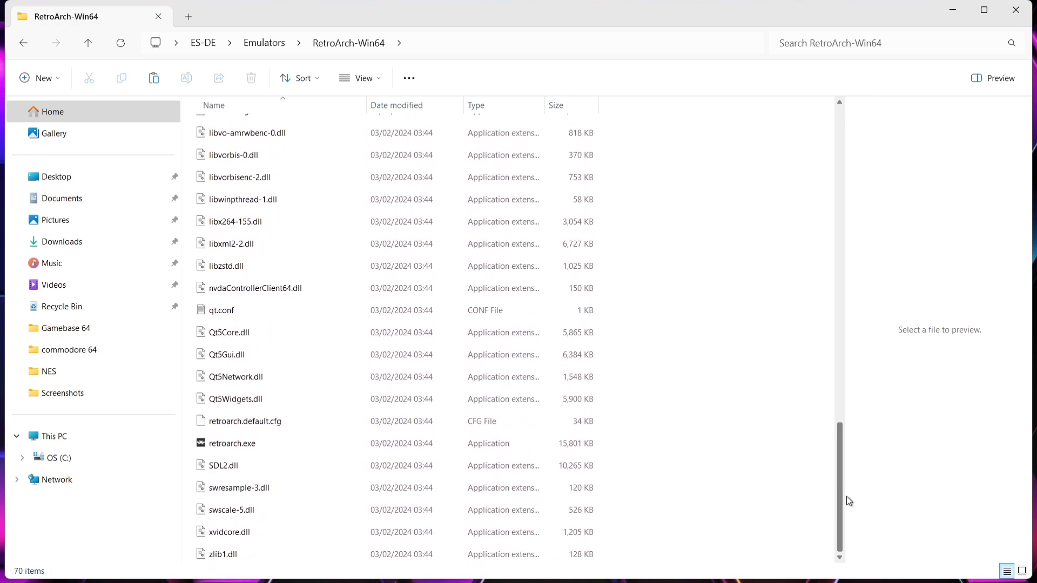
double_click(275, 442)
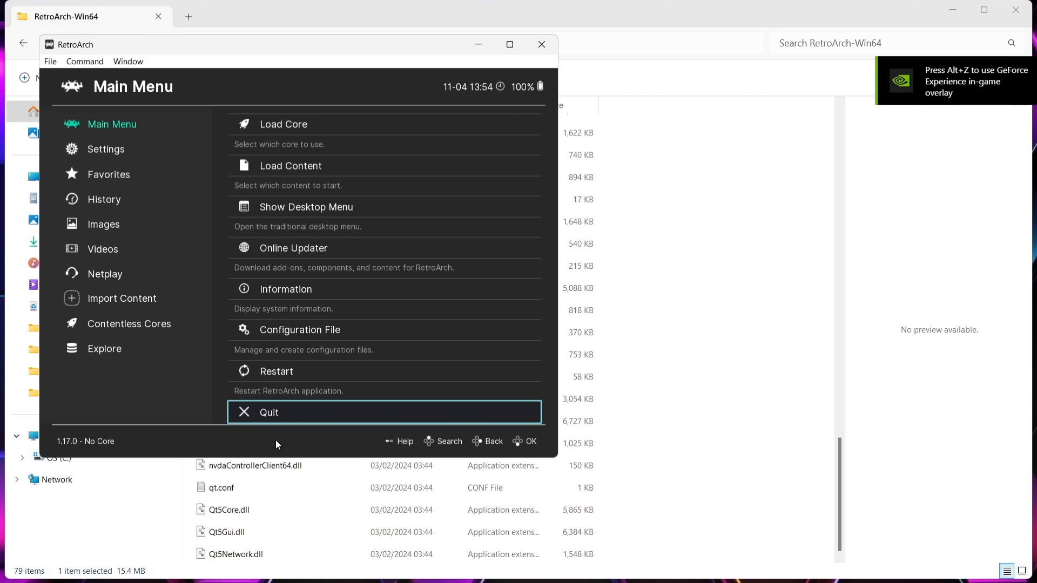
Step: Search Windows for "blu" and open the Bluetooth and other devices settings
key(super)
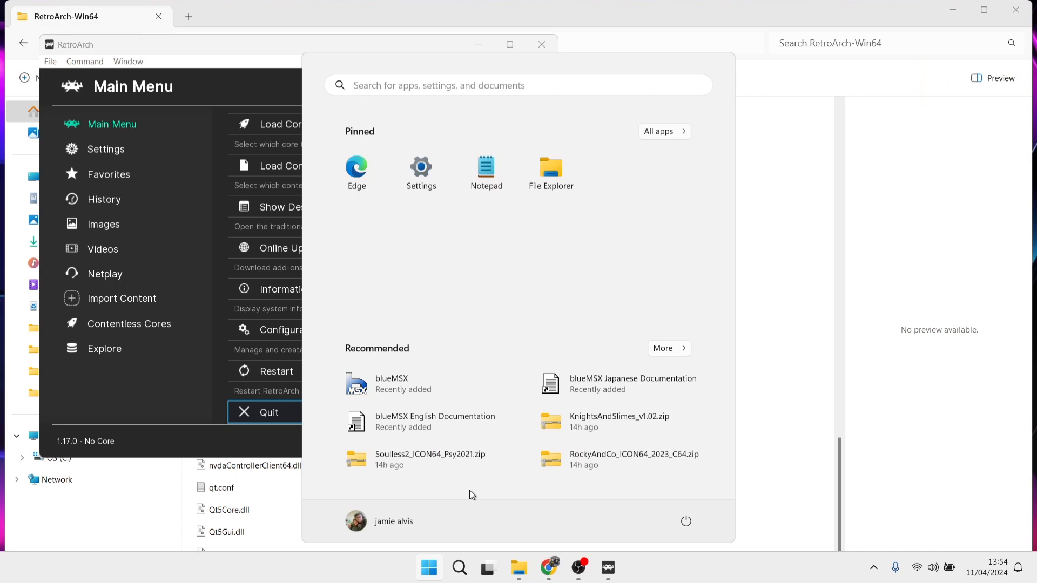
click(460, 566)
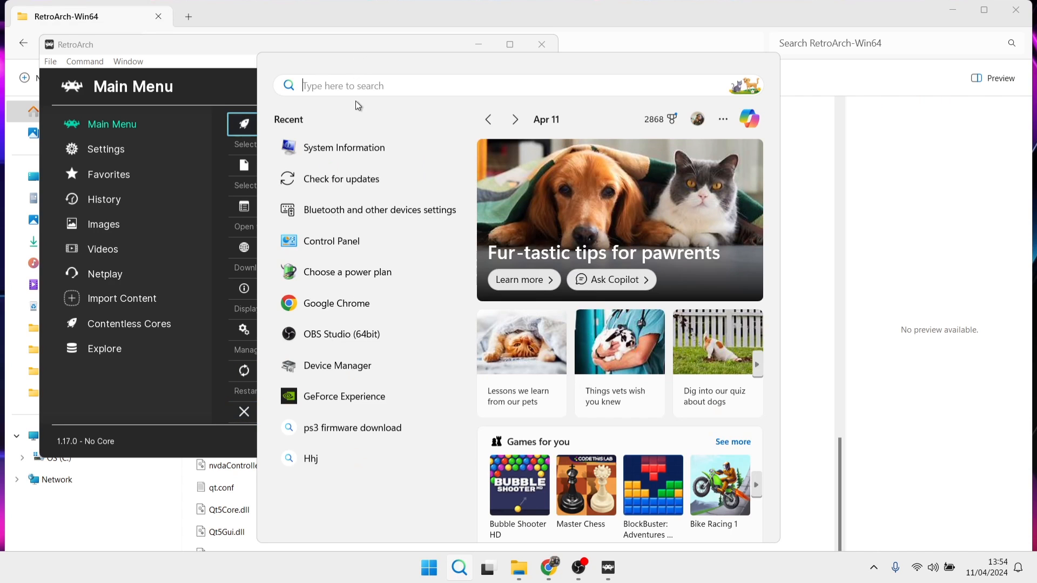
text(bl)
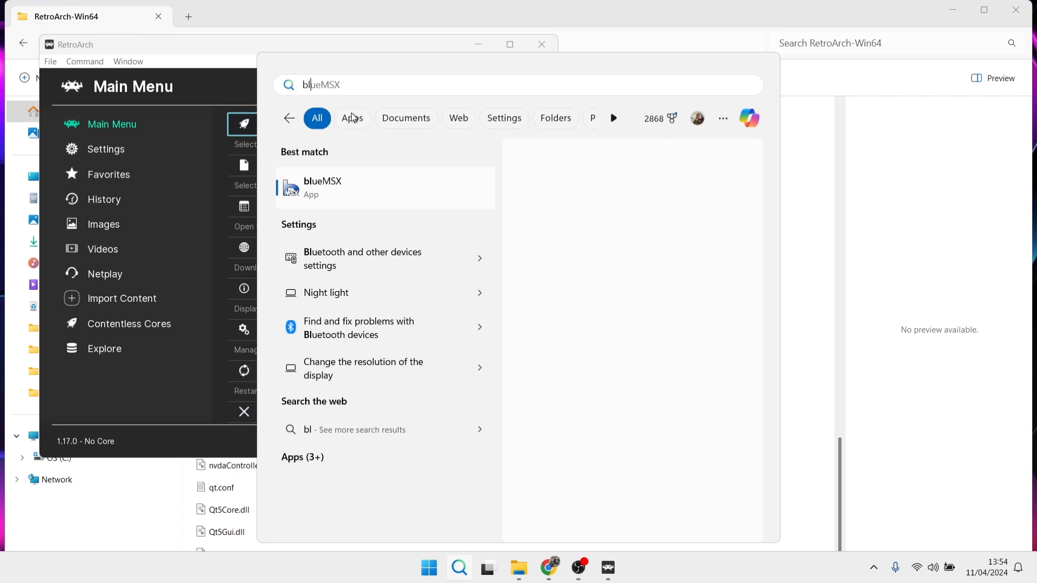
text(u)
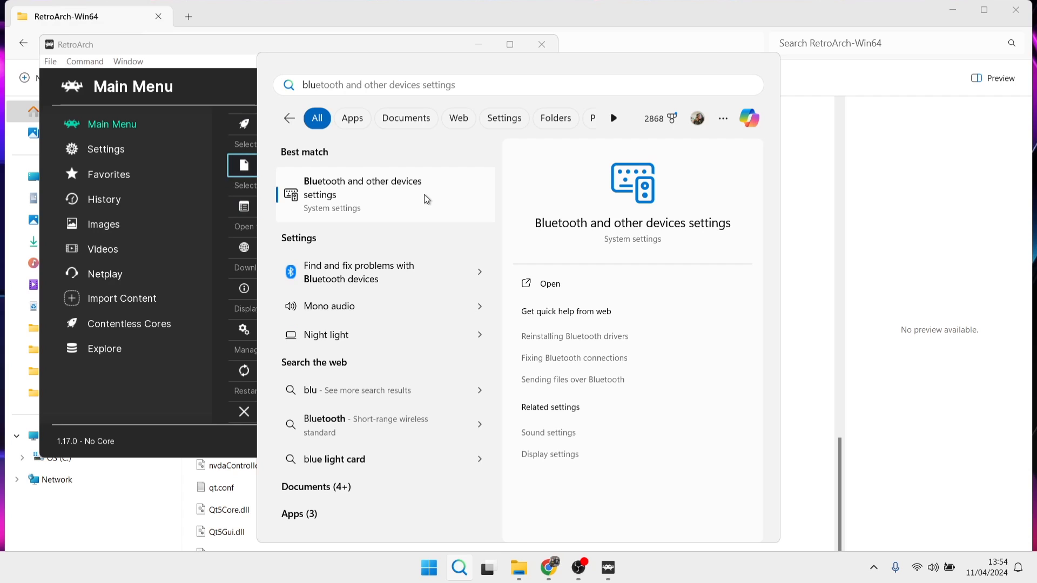
click(425, 197)
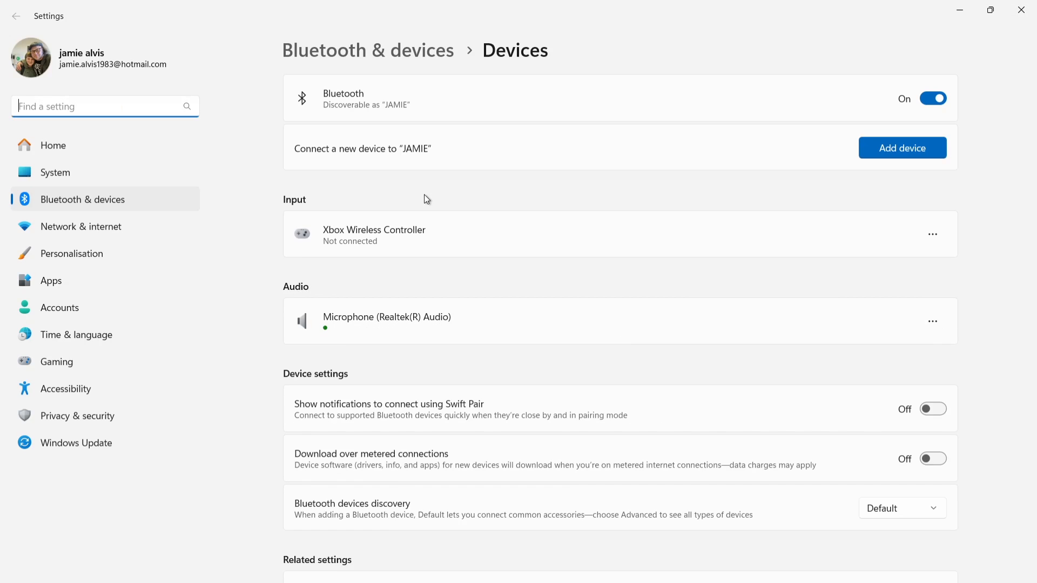
Step: Pair the Xbox Wireless Controller as a new Bluetooth device and close the Settings window
click(893, 154)
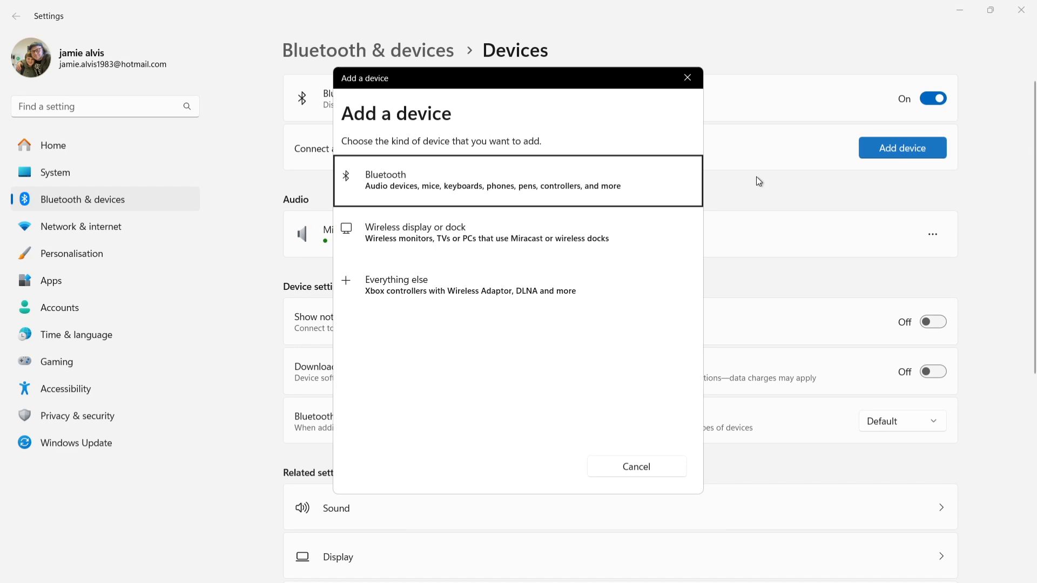
click(460, 185)
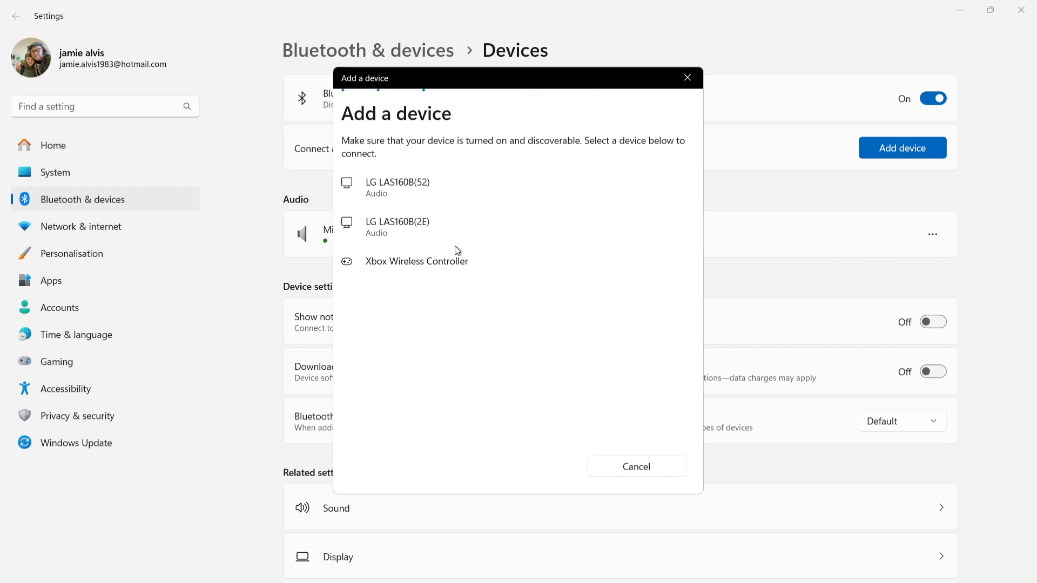
click(455, 267)
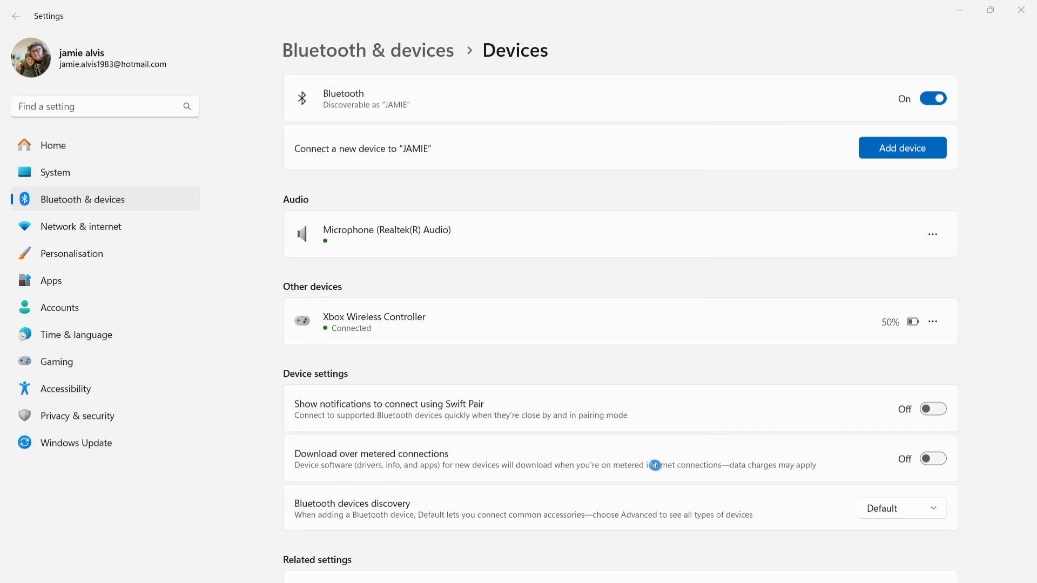
click(657, 470)
click(1031, 4)
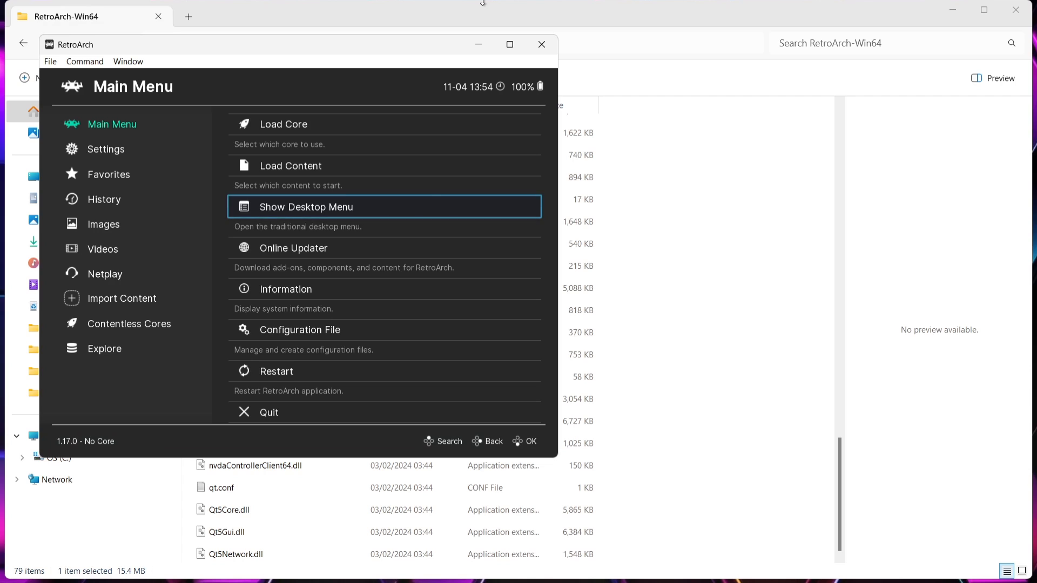
Step: Turn on Start in Fullscreen Mode in RetroArch's fullscreen video settings
key(Left)
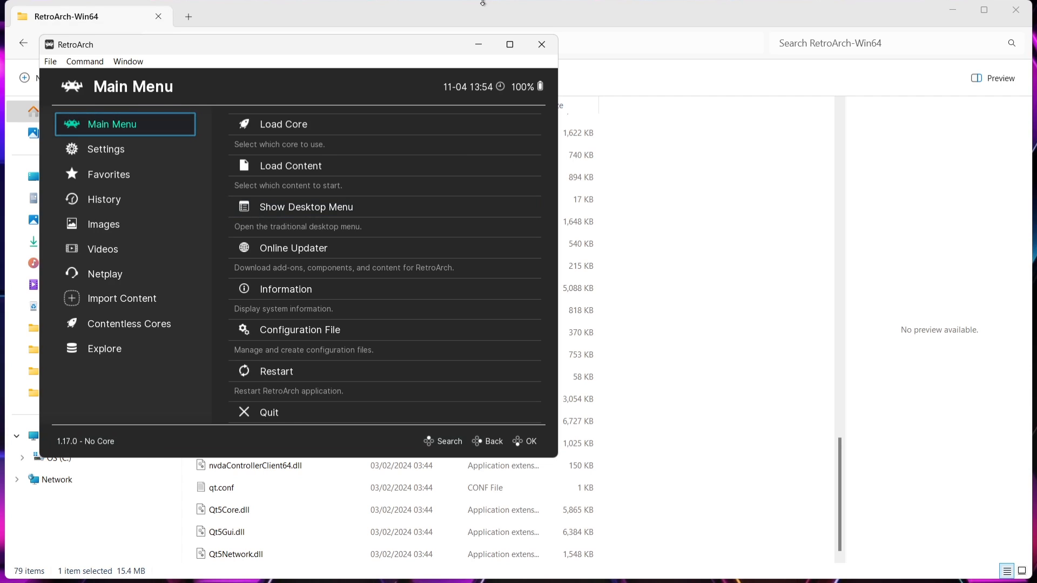
key(Down)
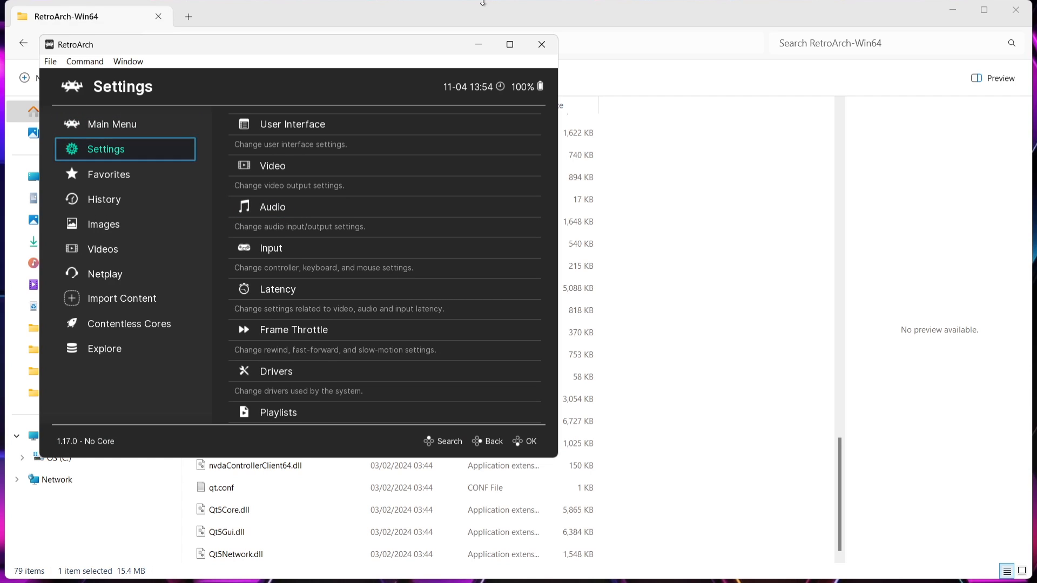
key(Right)
key(Down)
key(Return)
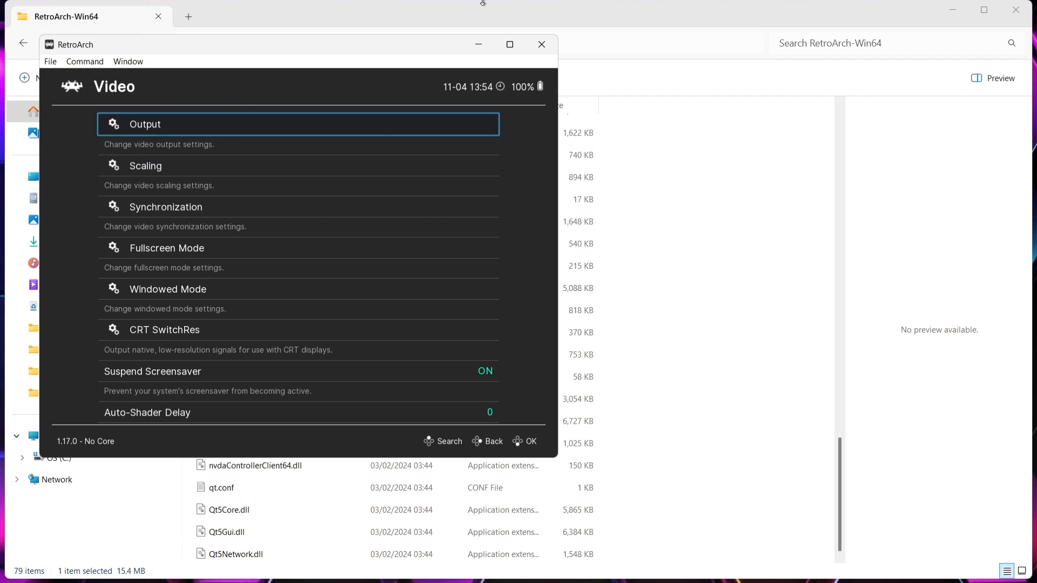
key(Down)
key(Down)
key(Down)
key(Return)
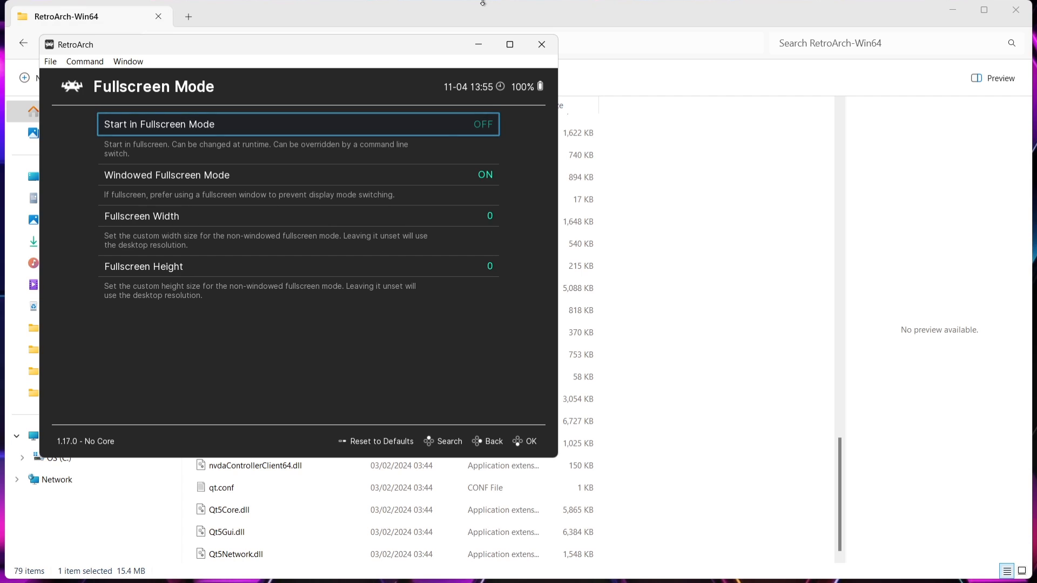
key(Return)
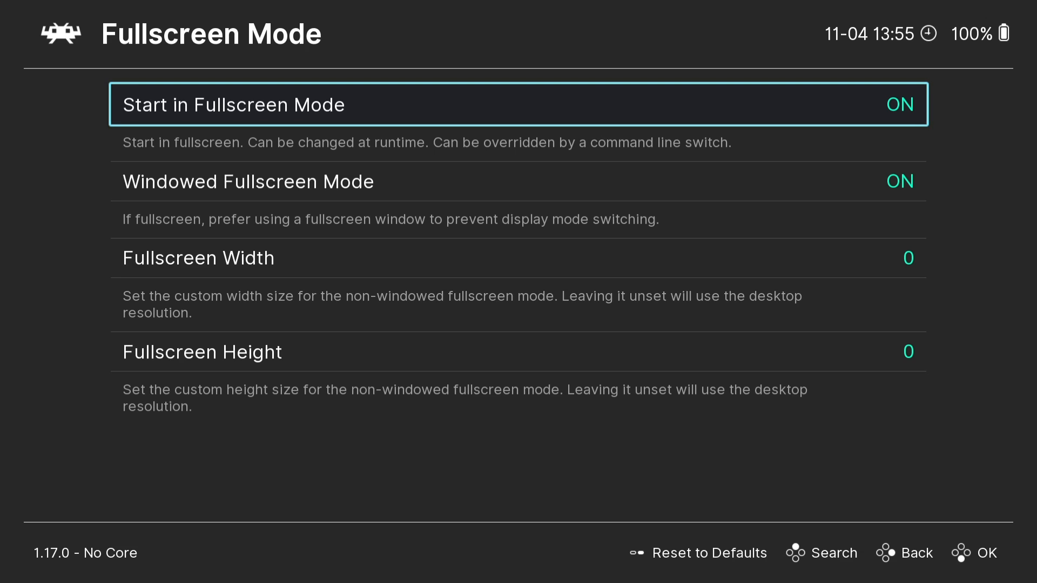
Step: Leave the video settings and open the Core Downloader from the main menu's Online Updater
key(BackSpace)
key(BackSpace)
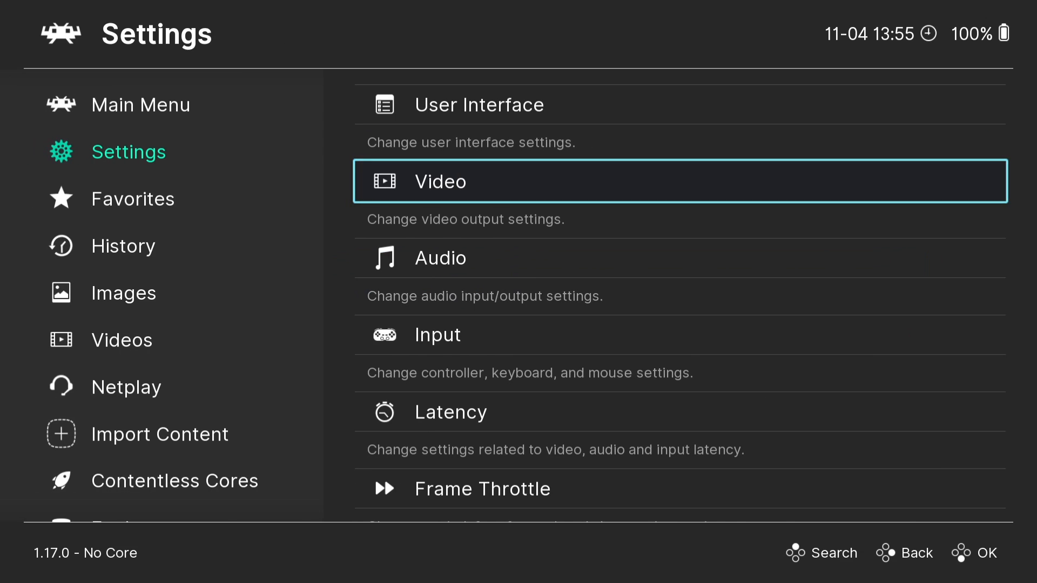
key(BackSpace)
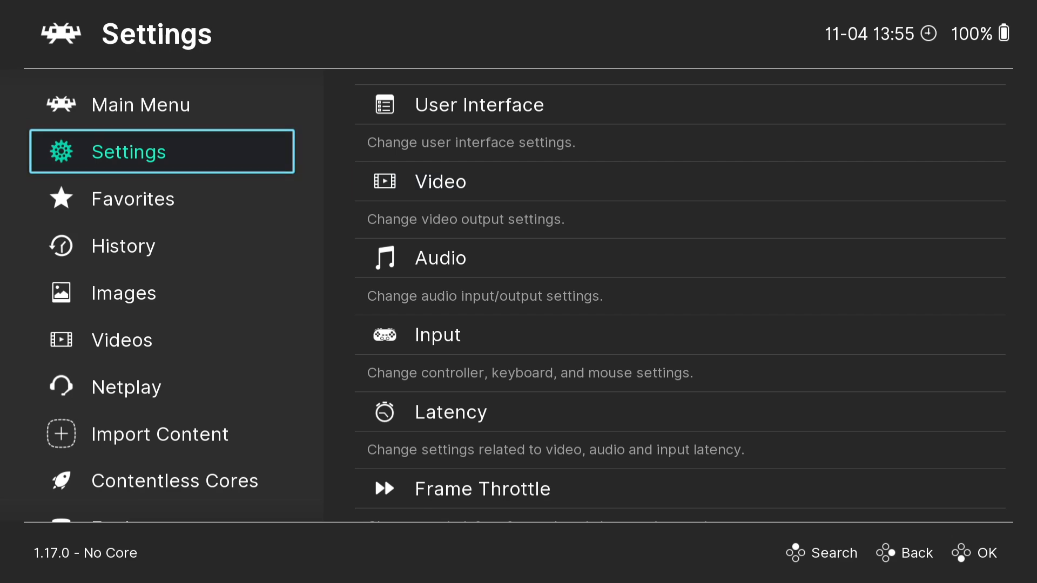
key(Up)
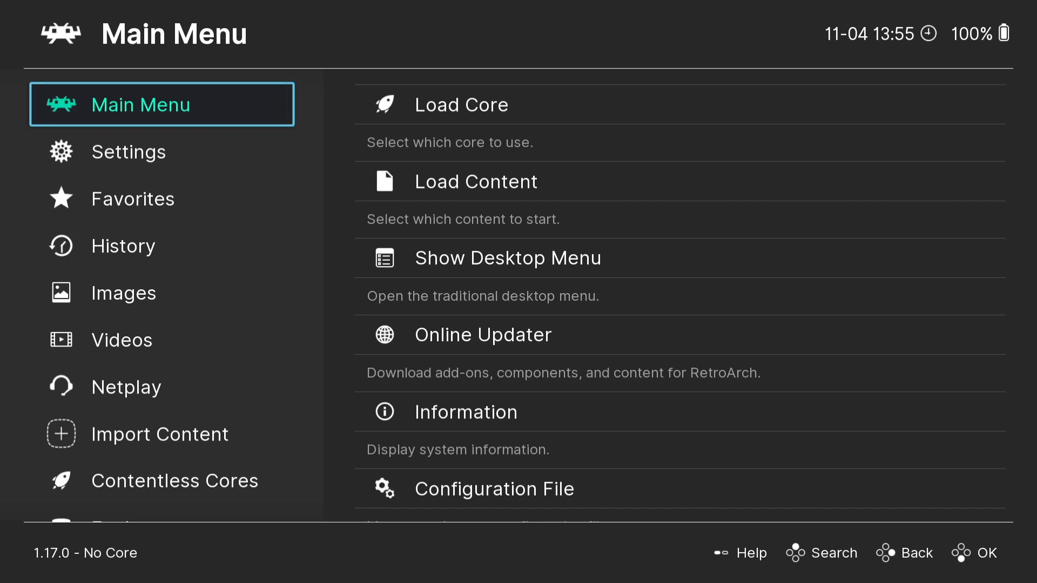
key(Right)
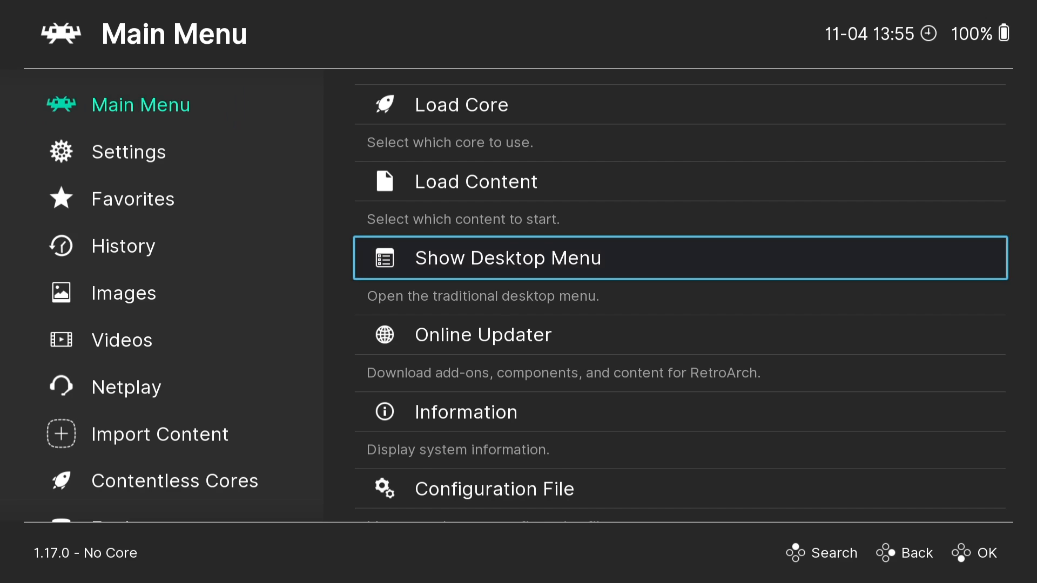
key(Down)
key(Return)
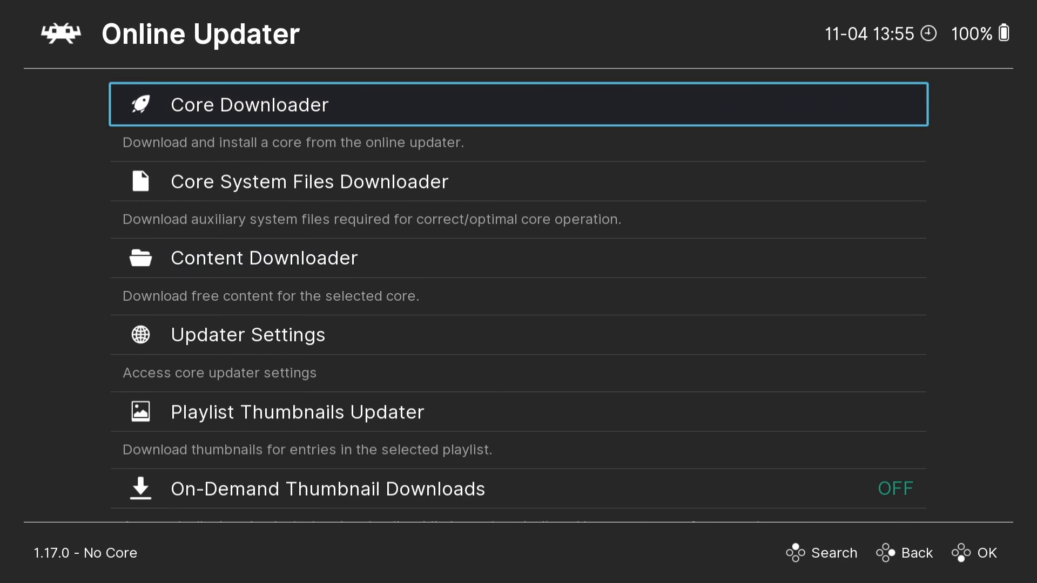
key(Return)
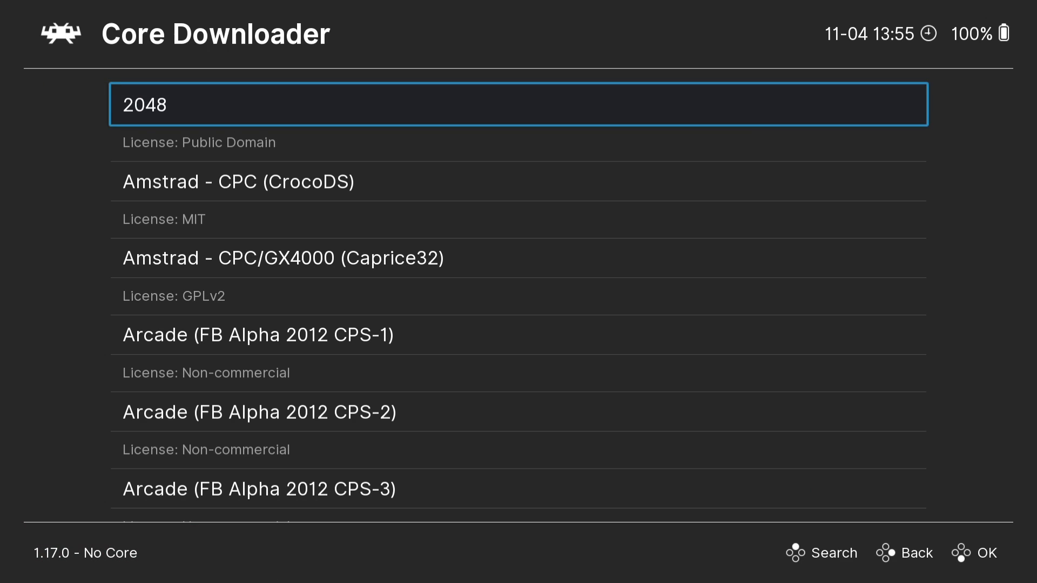
Step: Download and install the Nintendo - NES / Famicom (FCEUmm) core from the core list
key(Down)
key(Down)
key(Down)
key(Down)
key(Down)
key(Down)
key(Down)
key(Down)
key(Down)
key(Down)
key(Down)
key(Down)
key(Down)
key(Down)
key(Down)
key(Down)
key(Down)
key(Down)
key(Down)
key(Down)
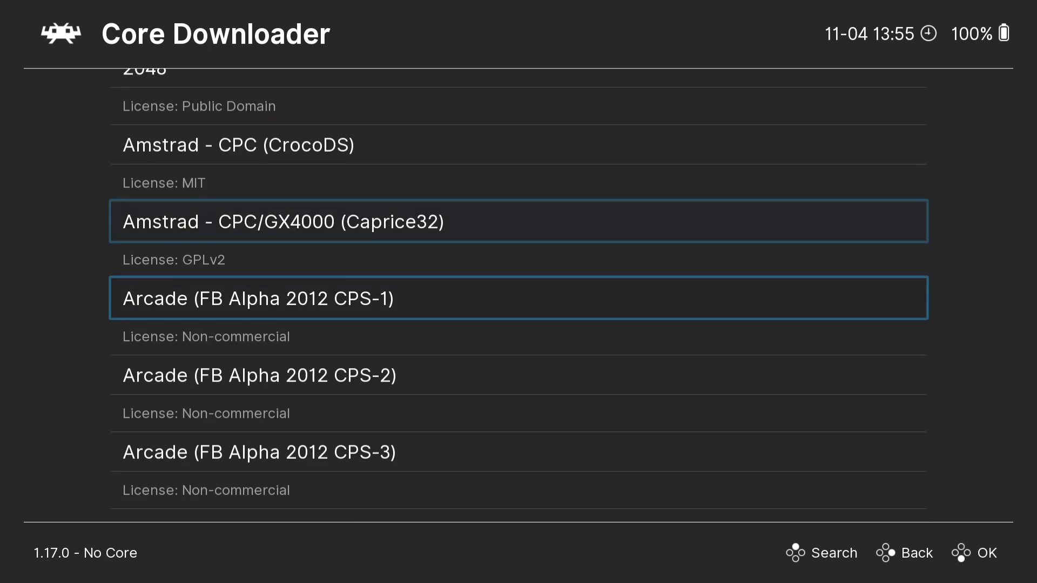
key(Down)
key(Down)
key(Down)
key(Down)
key(Down)
key(Down)
key(Down)
key(Down)
key(Down)
key(Down)
key(Down)
key(Down)
key(Down)
key(Down)
key(Down)
key(Down)
key(Down)
key(Down)
key(Down)
key(Down)
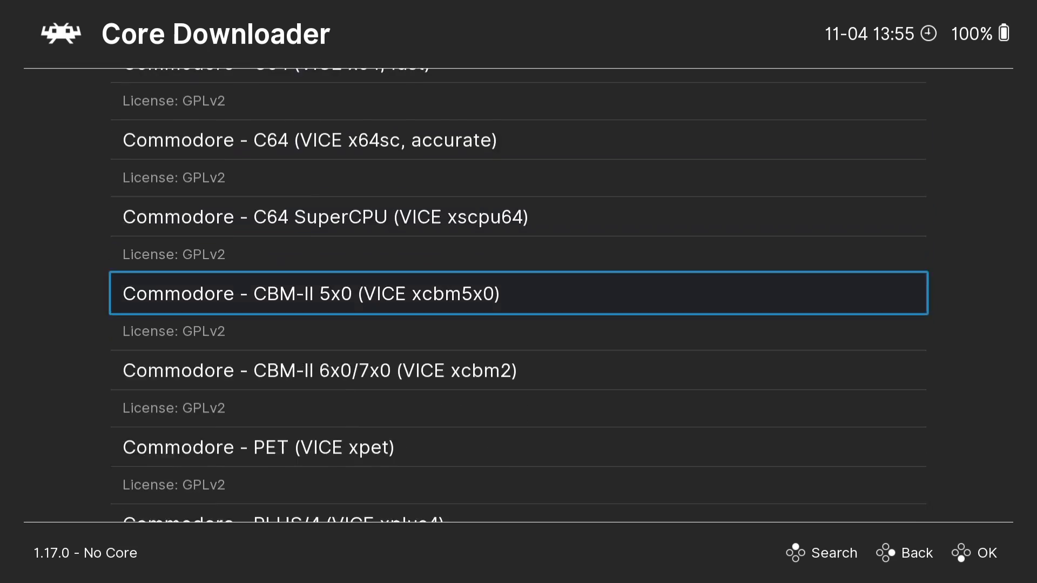
key(Down)
key(Down)
key(Down)
key(Down)
key(Down)
key(Down)
key(Down)
key(Down)
key(Down)
key(Down)
key(Down)
key(Down)
key(Down)
key(Down)
key(Down)
key(Down)
key(Down)
key(Down)
key(Down)
key(Down)
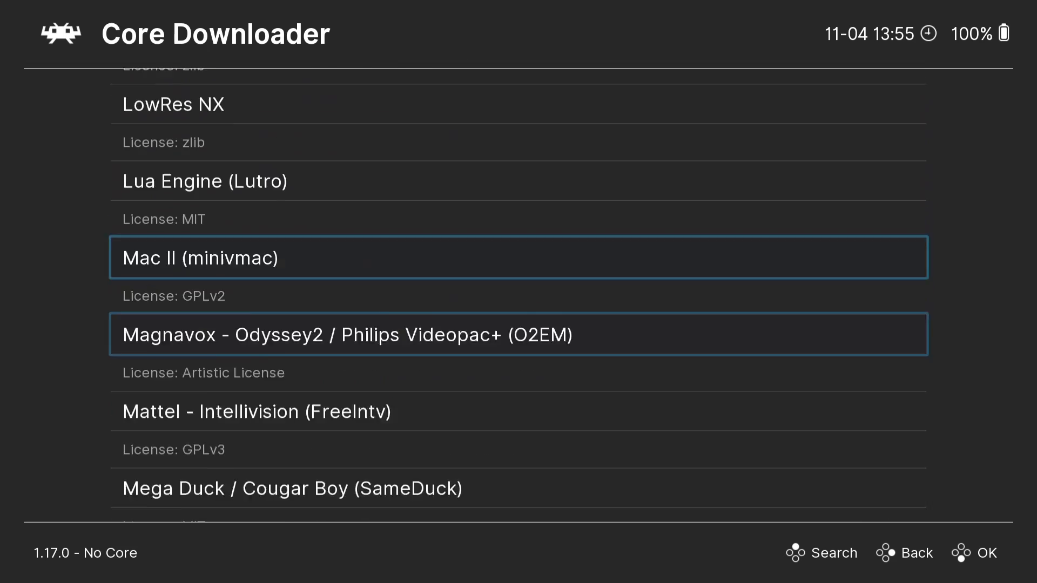
key(Down)
key(Down)
key(Down)
key(Down)
key(Down)
key(Down)
key(Down)
key(Down)
key(Down)
key(Down)
key(Down)
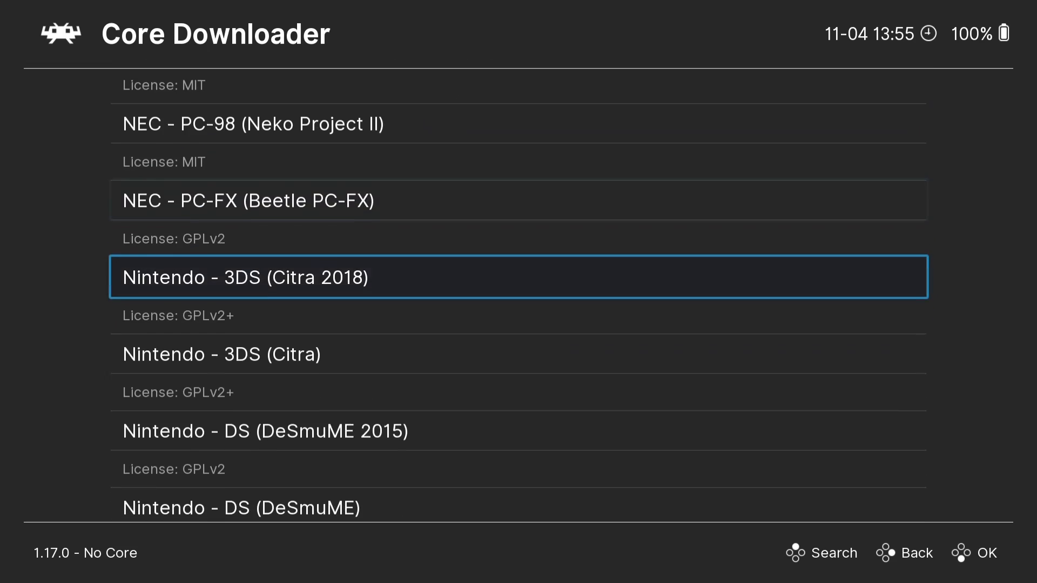
key(Down)
key(Down)
key(Down)
key(Down)
key(Down)
key(Down)
key(Down)
key(Down)
key(Down)
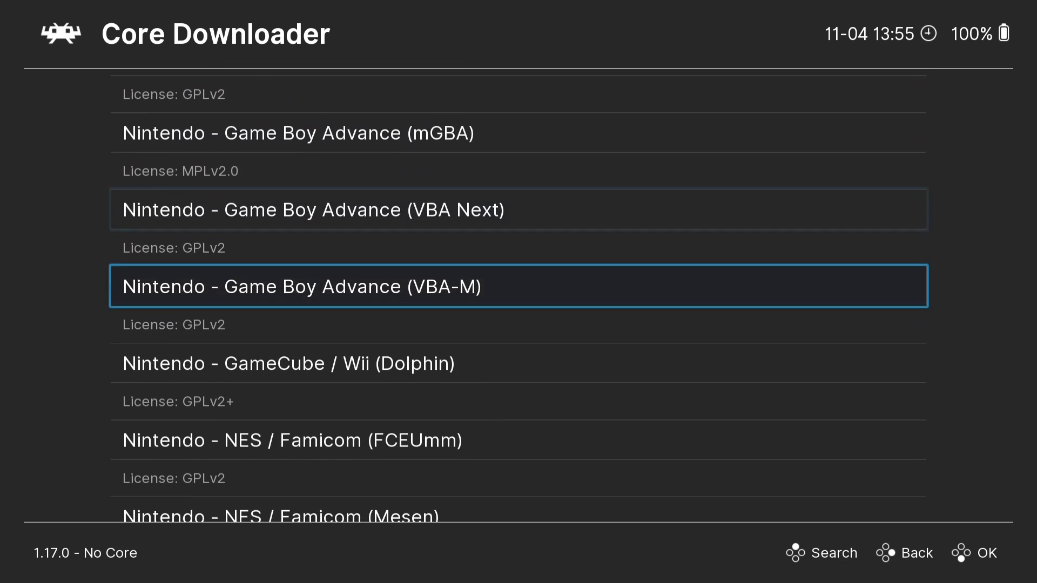
key(Up)
key(Up)
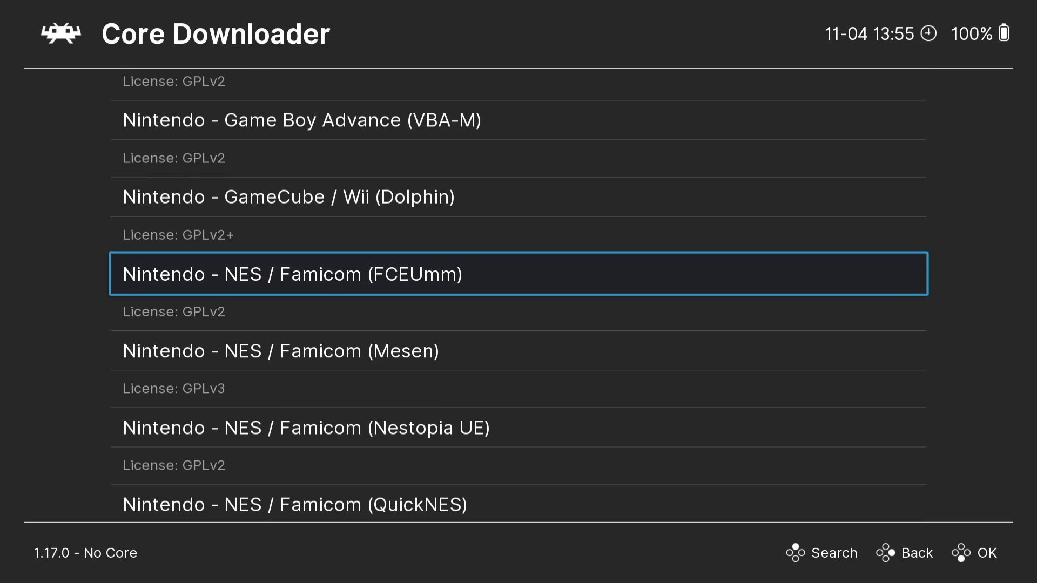
key(Return)
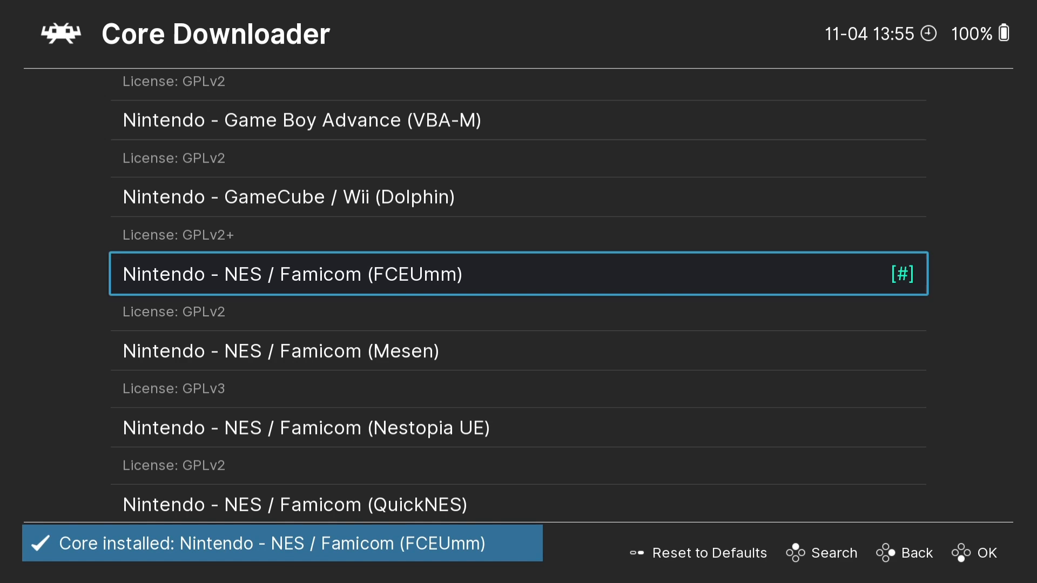
Step: Download and install the Sega - MS/GG/MD/CD/32X (PicoDrive) core from the core list
key(Down)
key(Down)
key(Down)
key(Down)
key(Down)
key(Down)
key(Down)
key(Down)
key(Down)
key(Down)
key(Down)
key(Down)
key(Down)
key(Down)
key(Down)
key(Down)
key(Down)
key(Down)
key(Down)
key(Down)
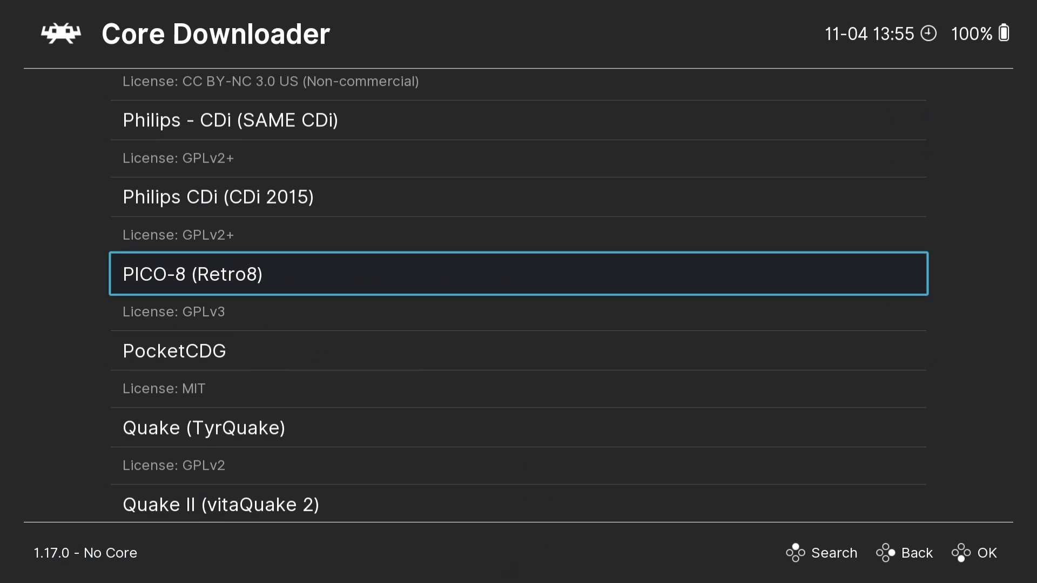
key(Down)
key(Down)
key(Down)
key(Down)
key(Down)
key(Down)
key(Down)
key(Down)
key(Down)
key(Down)
key(Down)
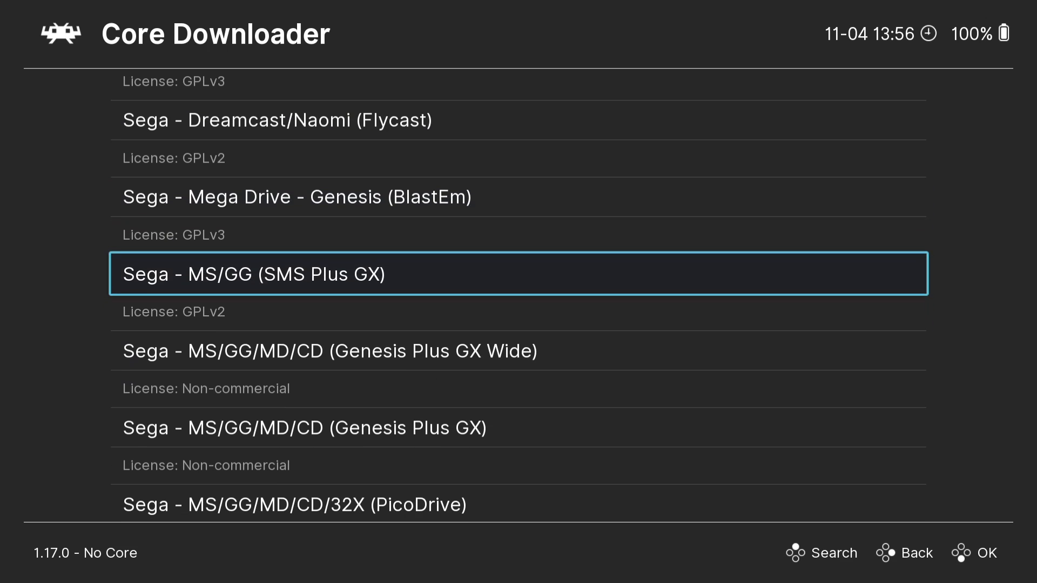
key(Down)
key(Down)
key(Down)
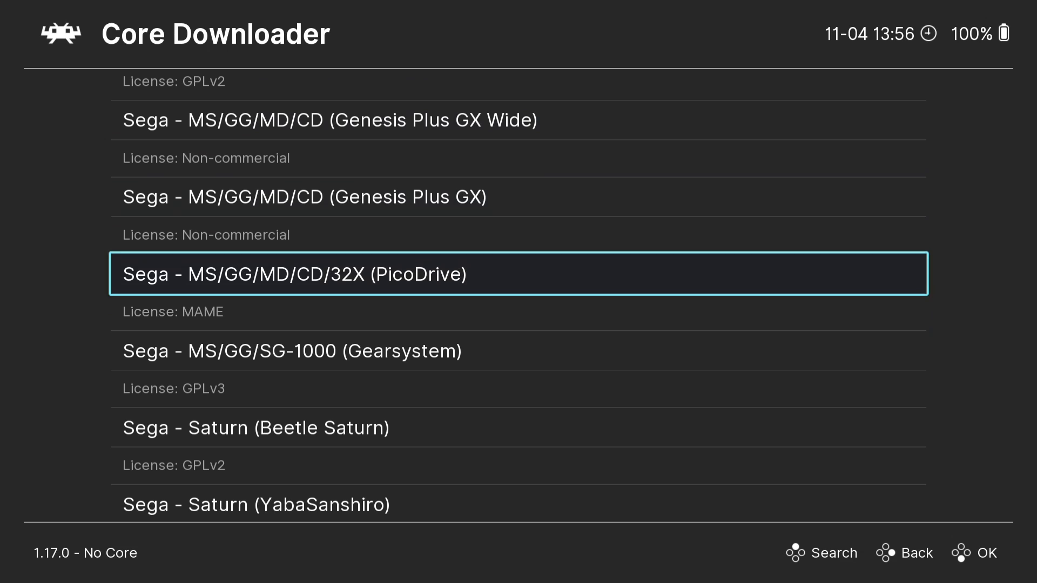
key(Return)
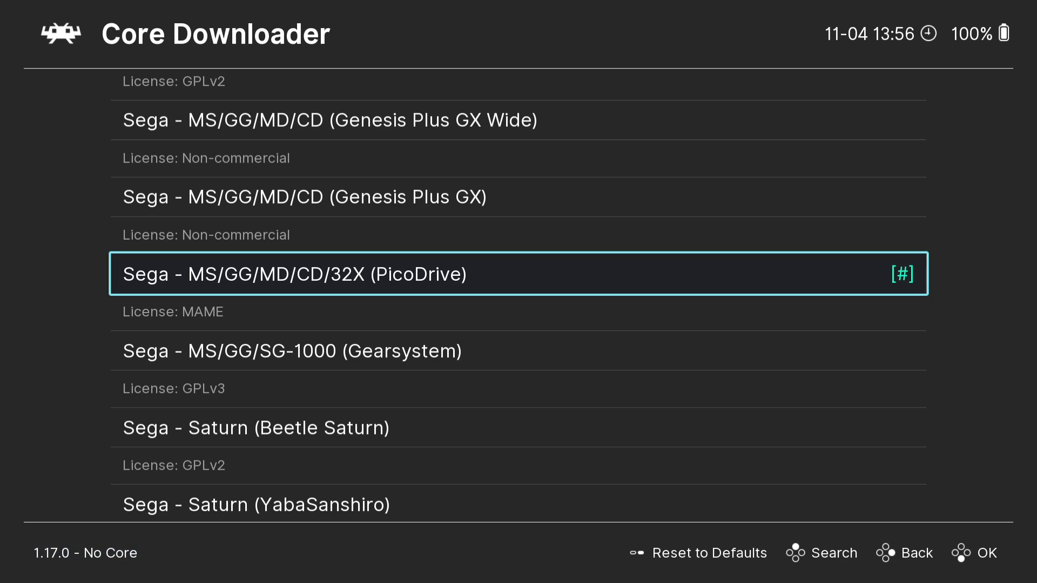
Step: Save the current RetroArch configuration, overwriting the existing configuration file
key(BackSpace)
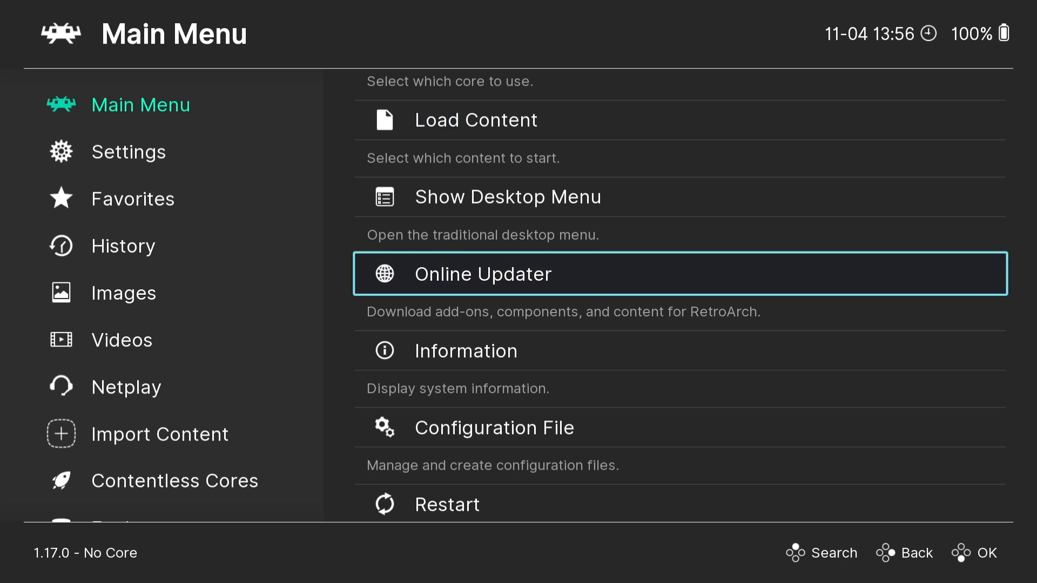
key(Down)
key(Down)
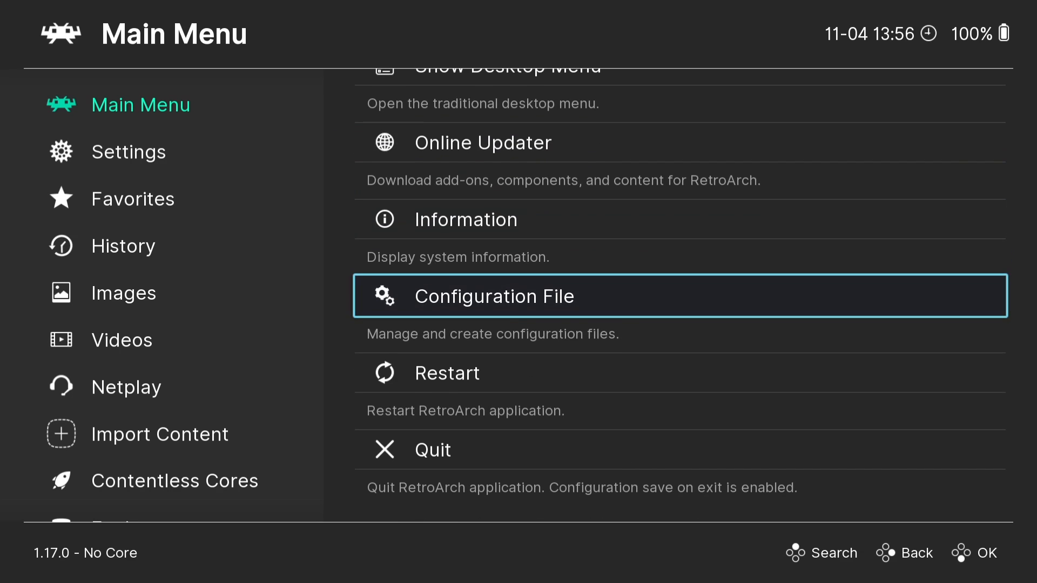
key(Return)
key(Down)
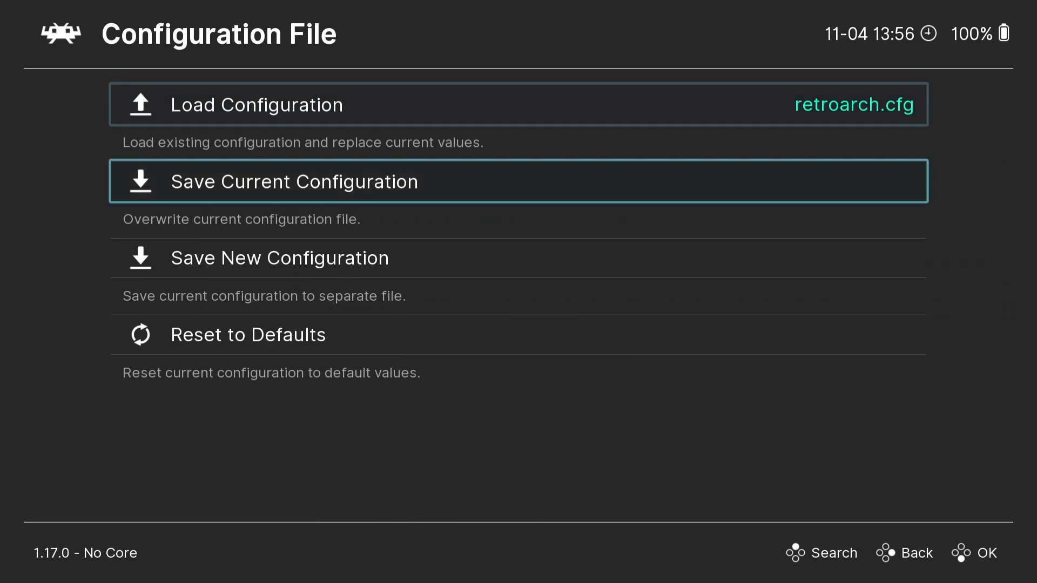
key(Return)
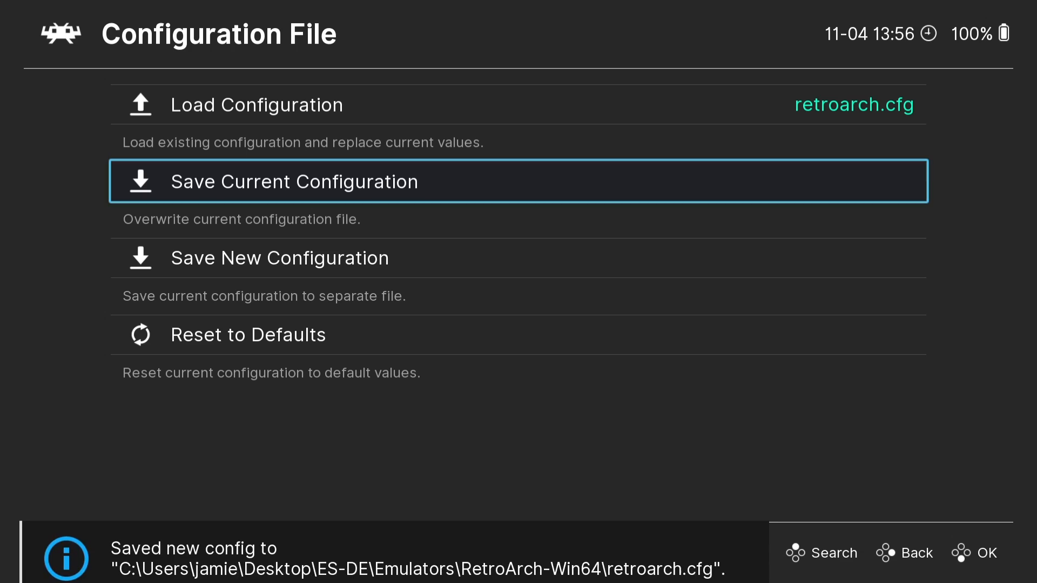
Step: Return to the main menu and quit RetroArch
key(BackSpace)
key(Down)
key(Down)
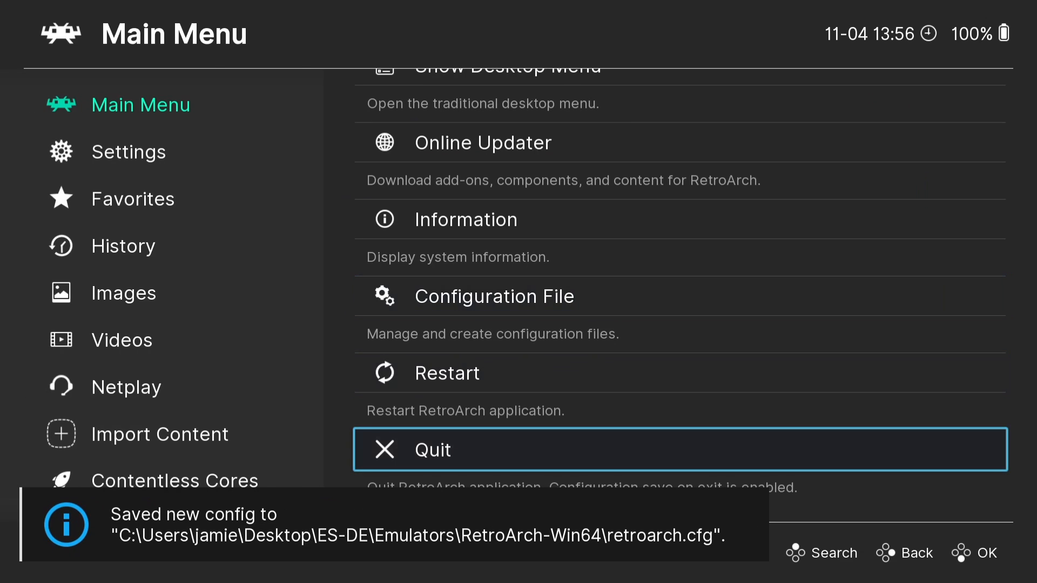
key(Return)
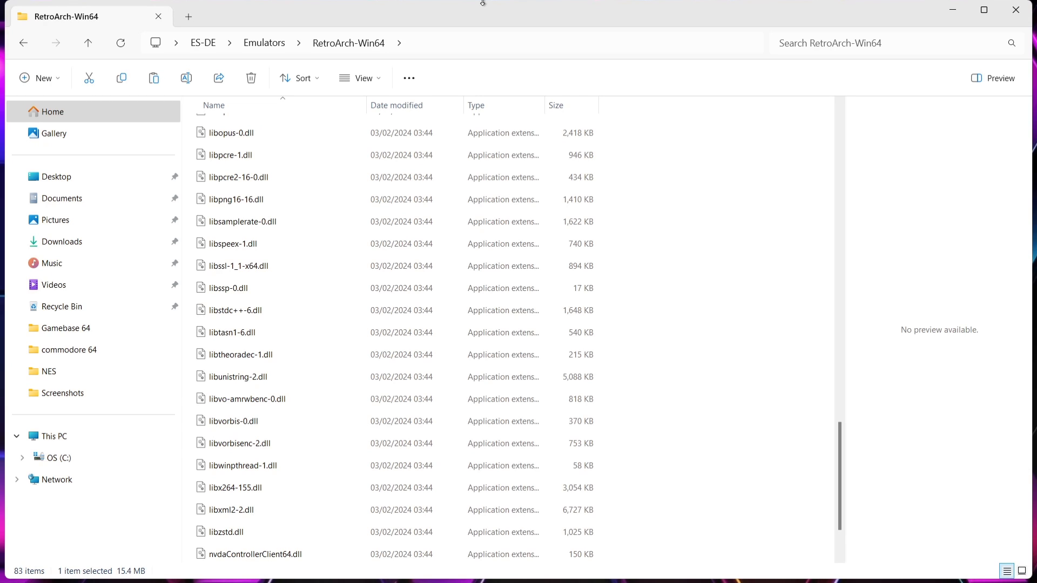
Step: Open the nes folder inside ES-DE's ROMs folder and move the window aside to expose the desktop folders
click(22, 46)
click(23, 46)
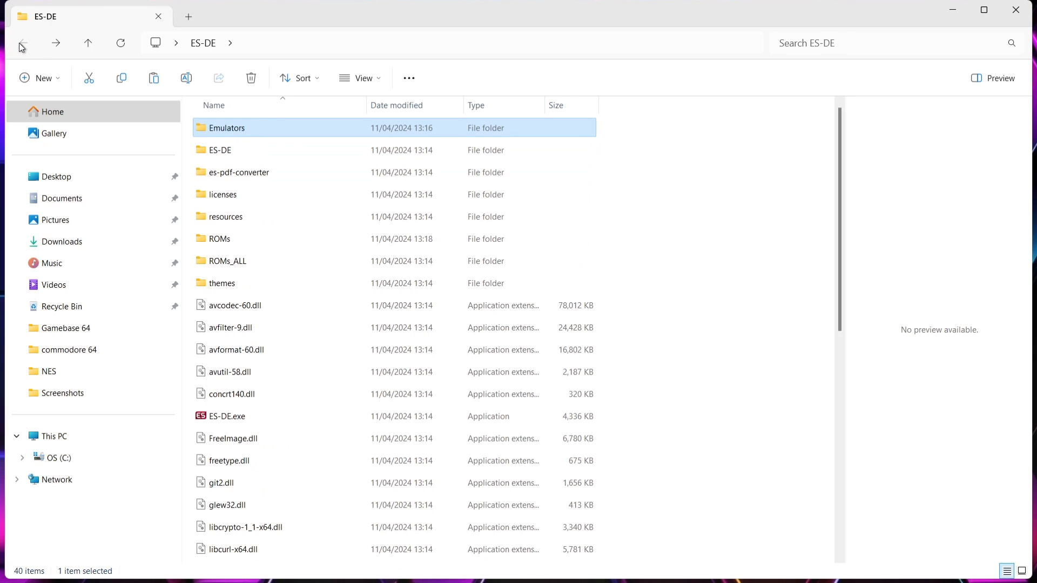
double_click(249, 238)
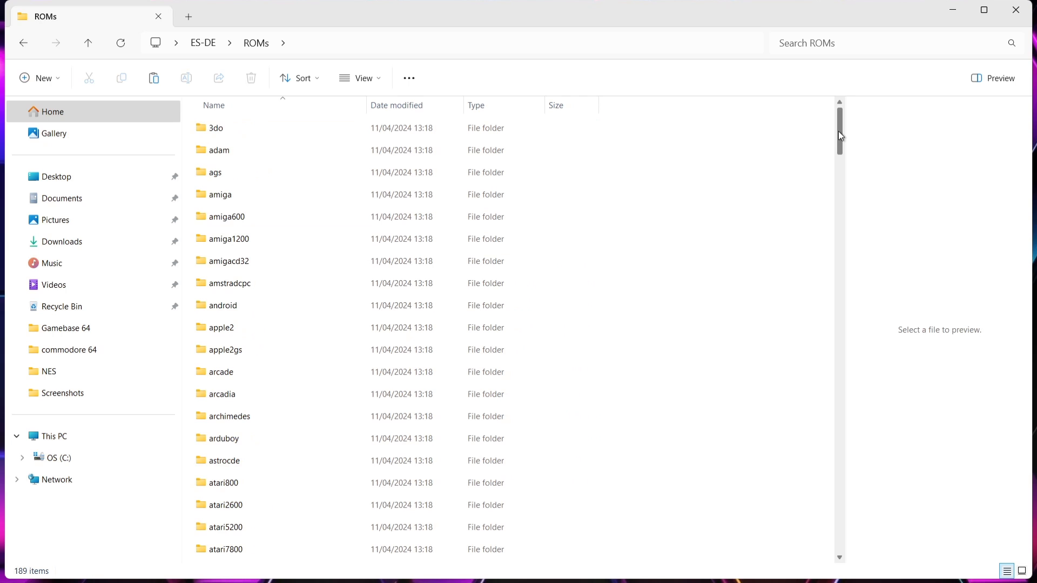
drag(839, 131, 843, 351)
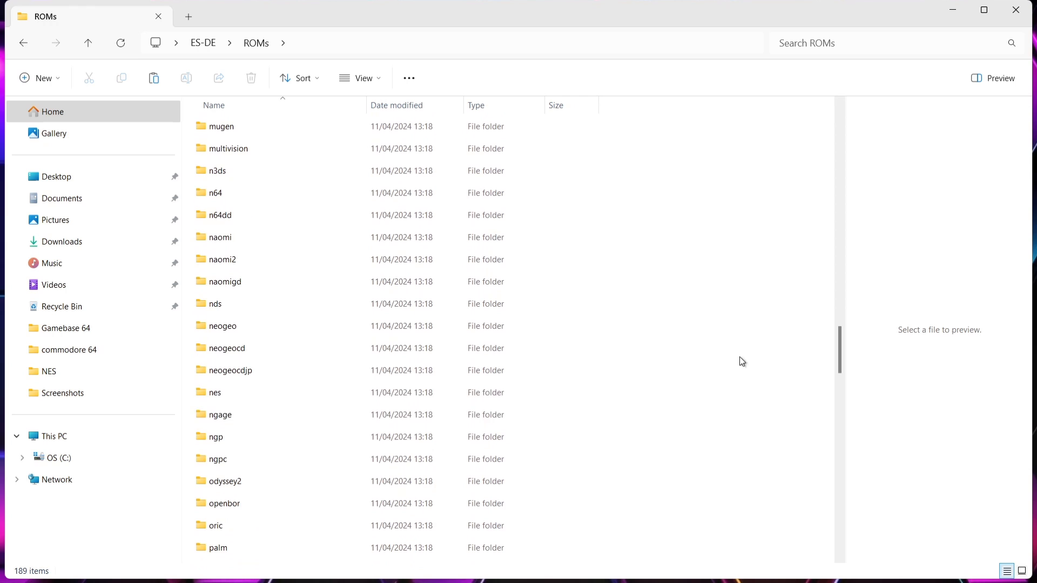
click(244, 388)
double_click(244, 392)
drag(319, 16, 608, 38)
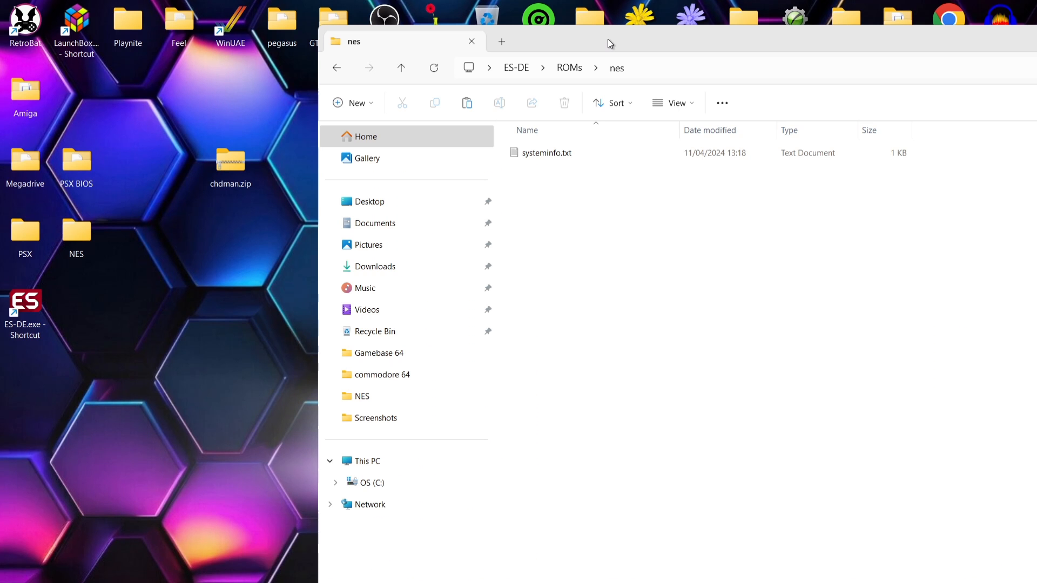
Step: Examine the supported file extensions and launch commands in the nes folder's systeminfo.txt, leaving Notepad minimized without saving anything
click(552, 154)
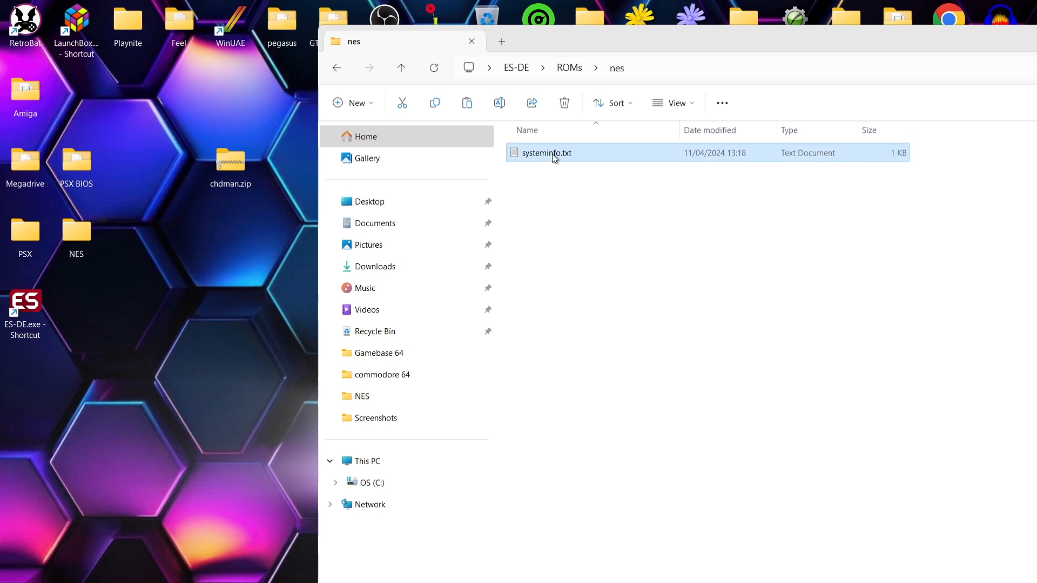
double_click(552, 154)
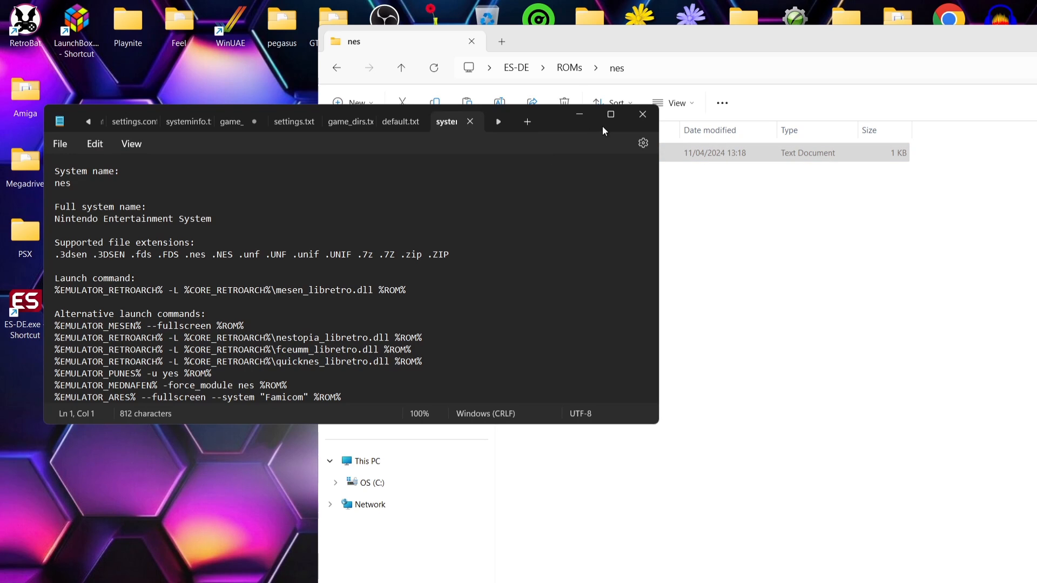
click(610, 115)
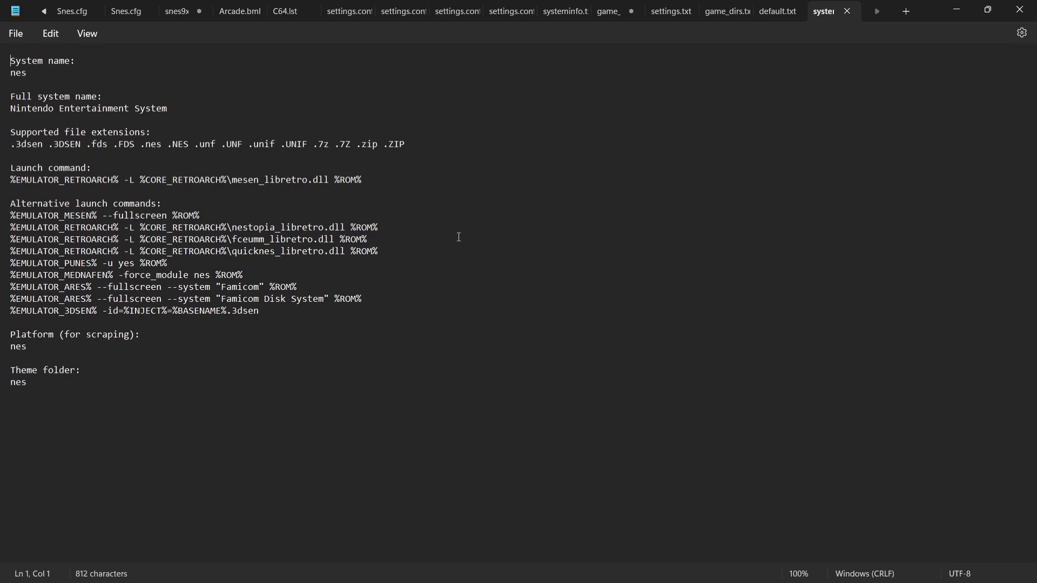
click(1020, 10)
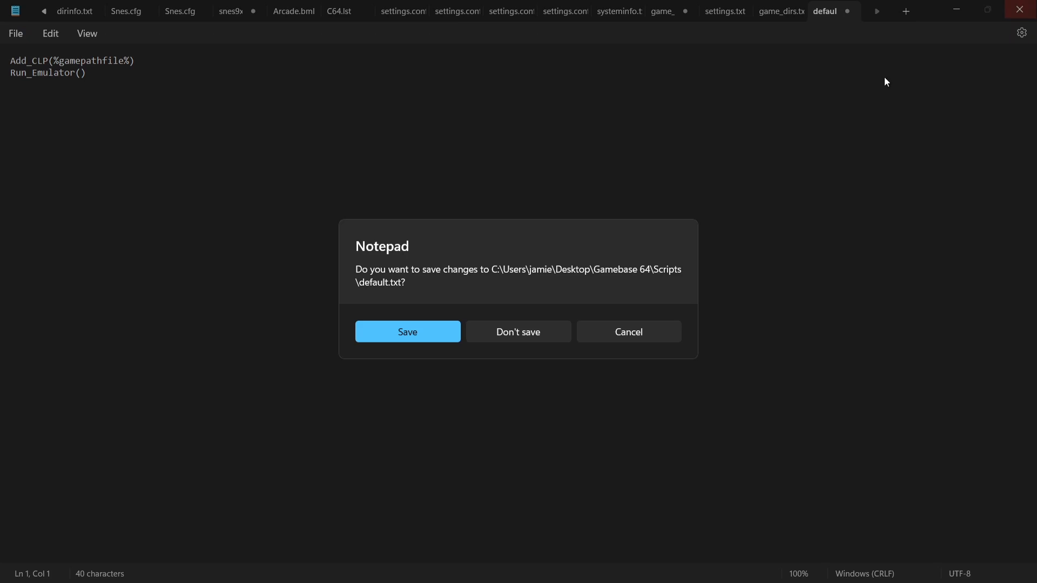
click(597, 331)
click(957, 10)
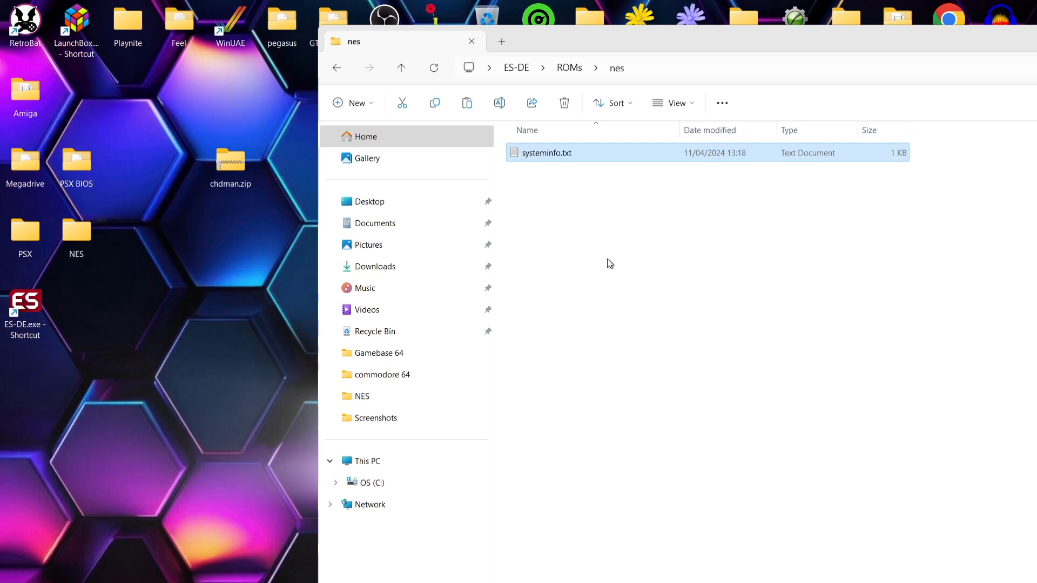
Step: Copy the three zipped games from the desktop NES folder into the nes folder inside ES-DE's ROMs folder
double_click(78, 234)
drag(252, 229, 231, 104)
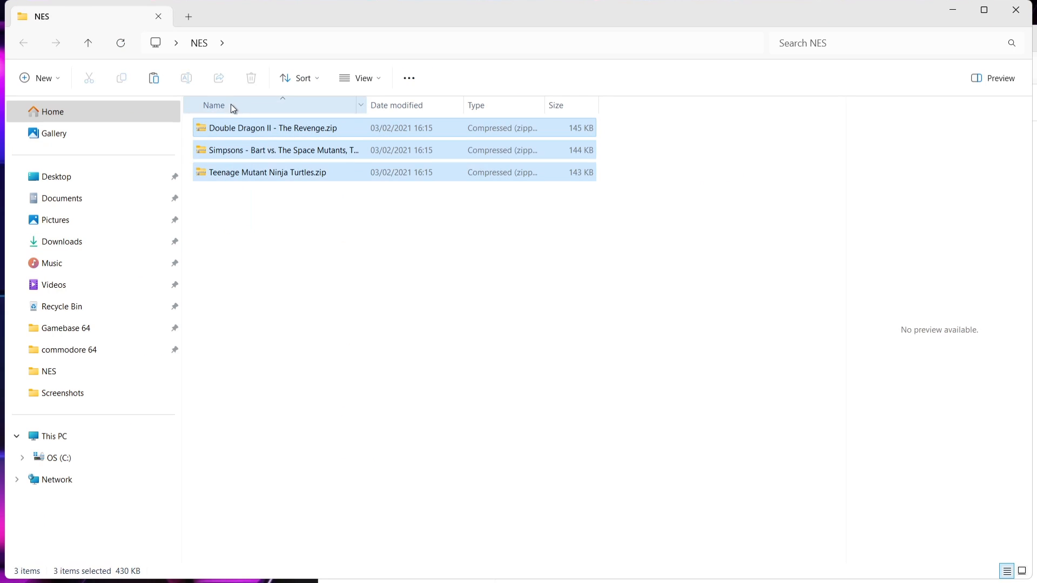
right_click(251, 128)
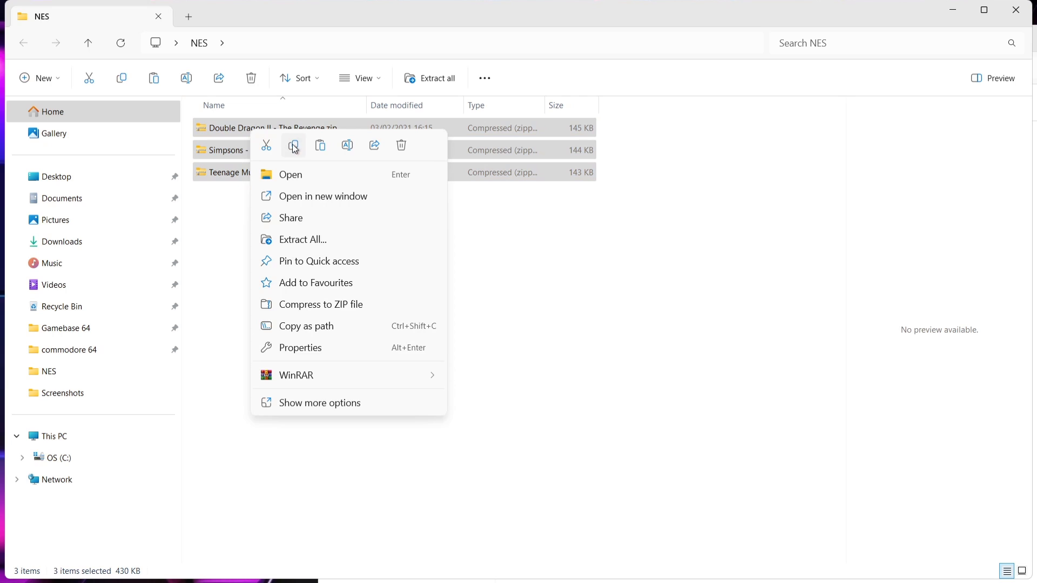
click(293, 144)
click(949, 10)
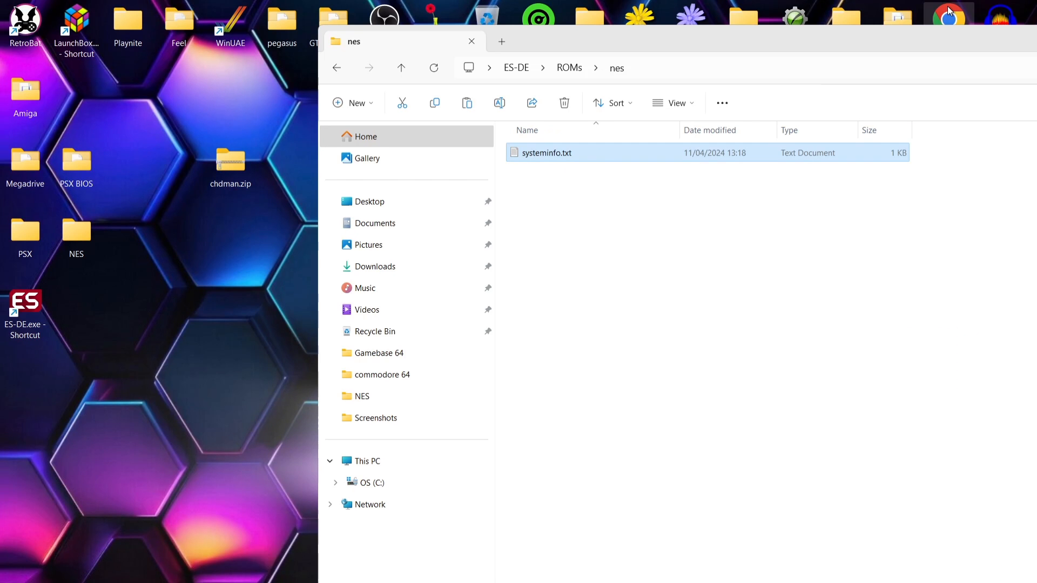
right_click(646, 249)
click(658, 262)
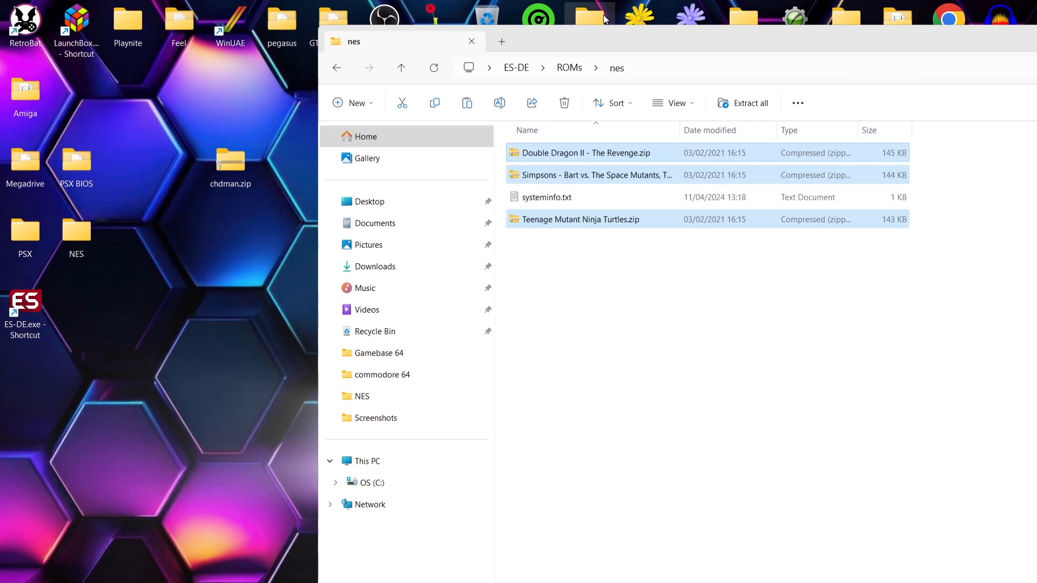
Step: Open the megadrive folder inside ROMs and examine the supported extensions and launch commands in its systeminfo.txt, leaving the text editor minimized
click(336, 68)
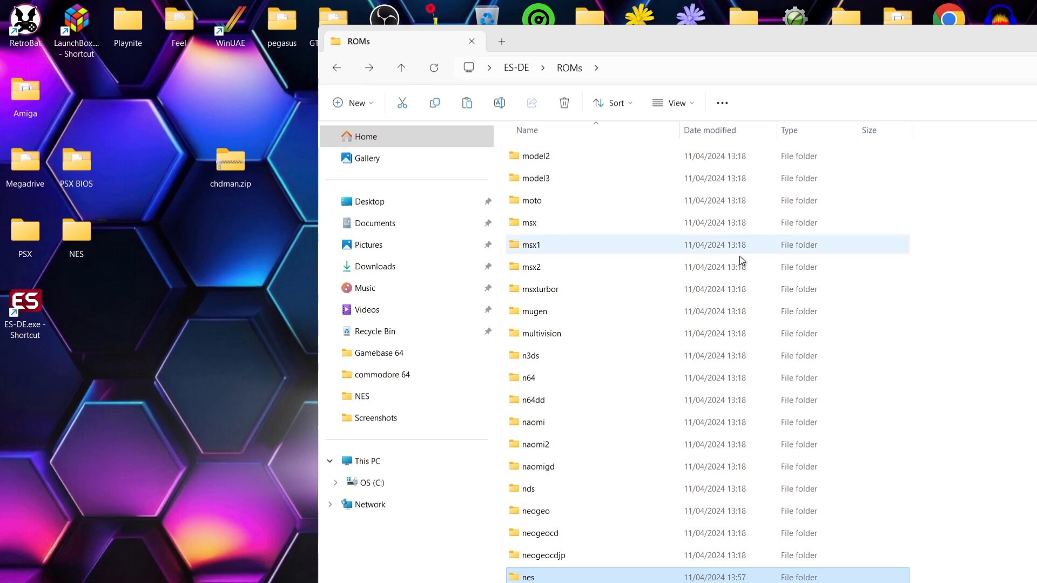
key(Up)
key(Up)
key(Up)
key(Up)
key(Up)
key(Up)
key(Up)
key(Up)
key(Up)
key(Up)
key(Up)
key(Up)
key(Up)
key(Up)
key(Up)
key(Up)
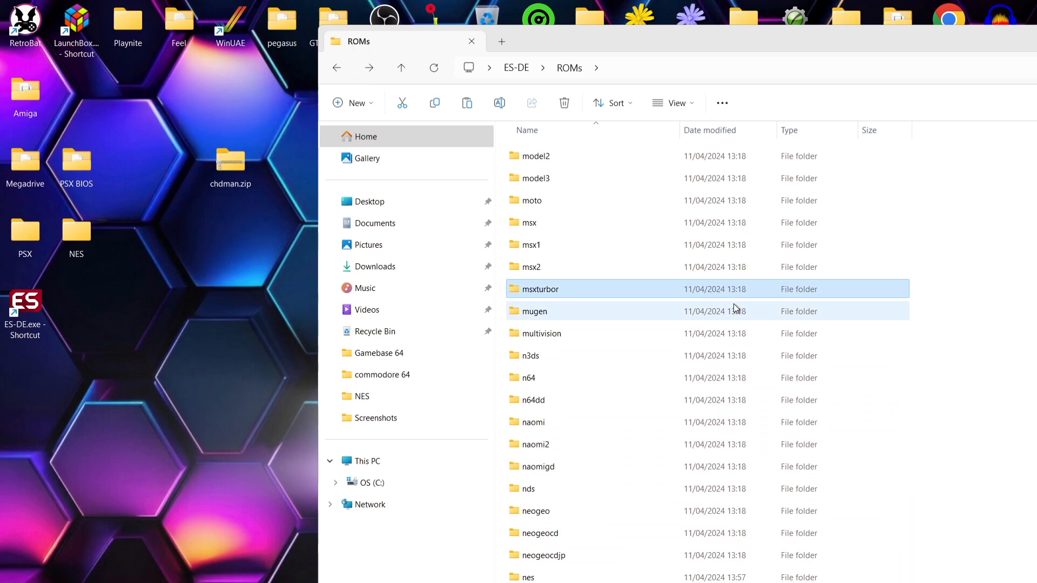
key(Up)
key(Up)
key(Up)
key(Up)
key(Up)
key(Up)
key(Up)
key(Up)
key(Up)
key(Up)
key(Up)
key(Up)
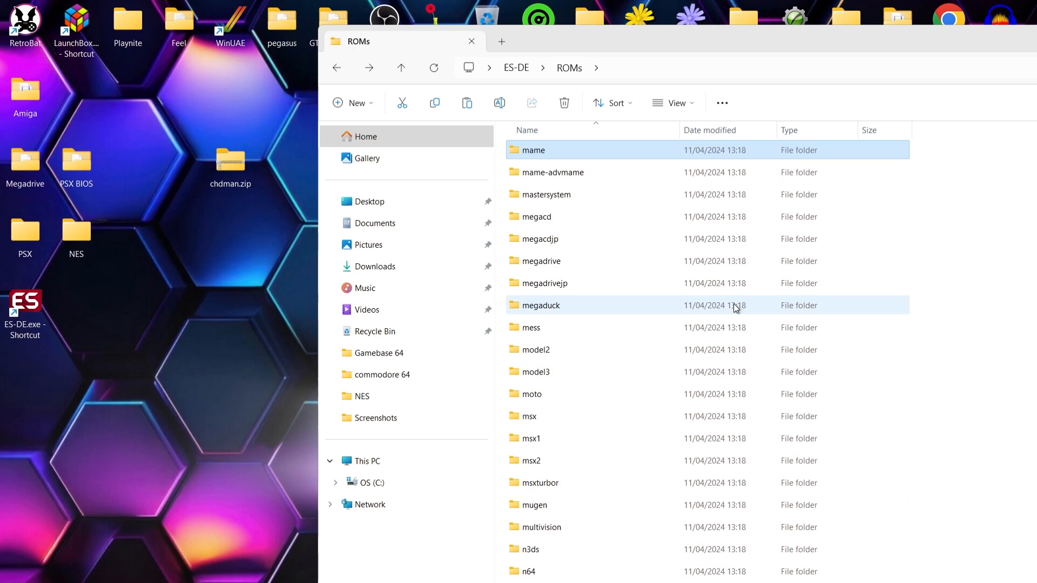
double_click(615, 264)
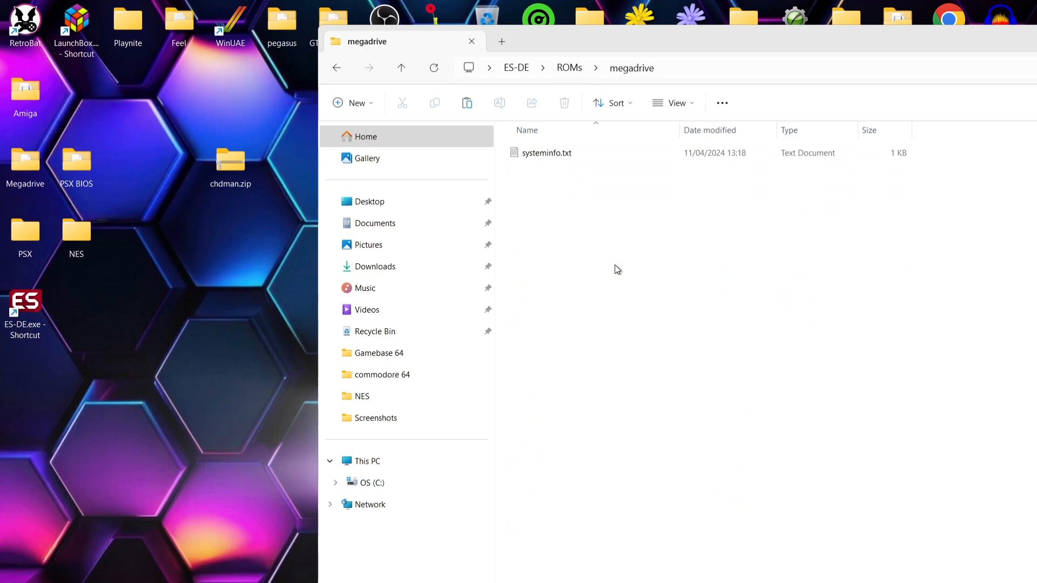
double_click(590, 154)
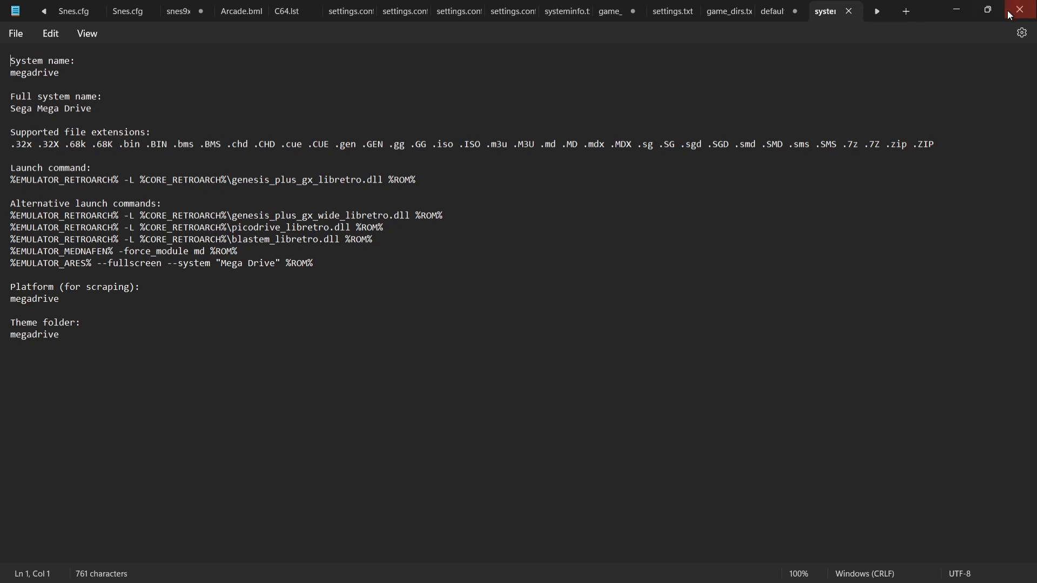
click(956, 10)
Step: Move the three .md games from the desktop Megadrive folder into the megadrive folder inside ES-DE's ROMs folder
double_click(25, 162)
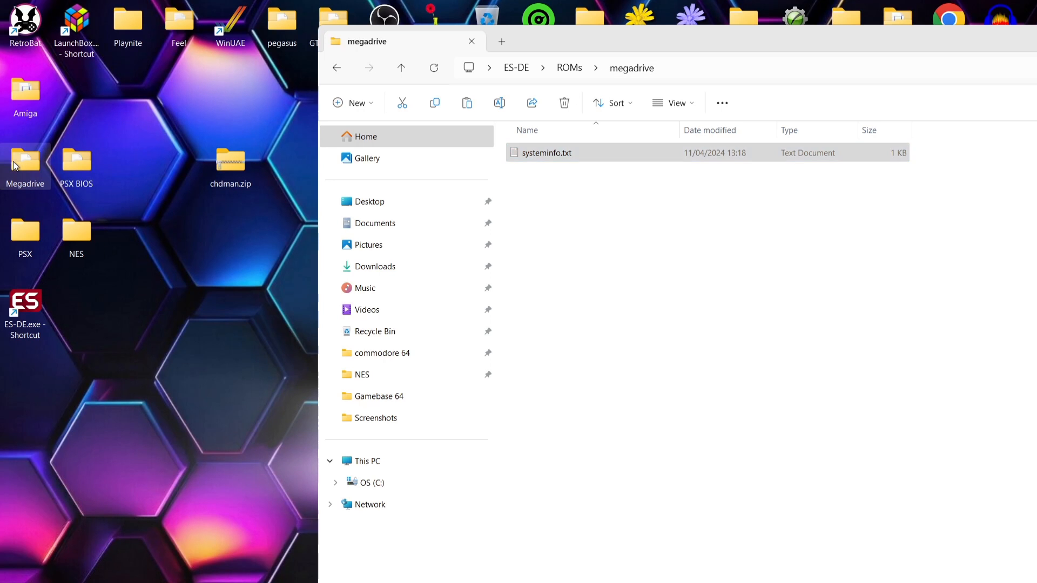
key(ctrl+a)
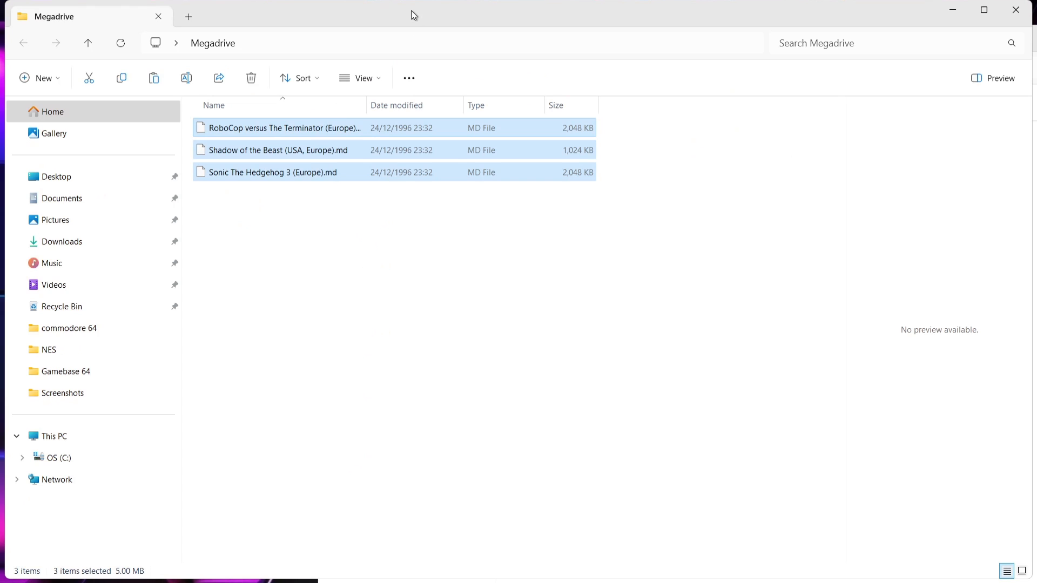
double_click(410, 7)
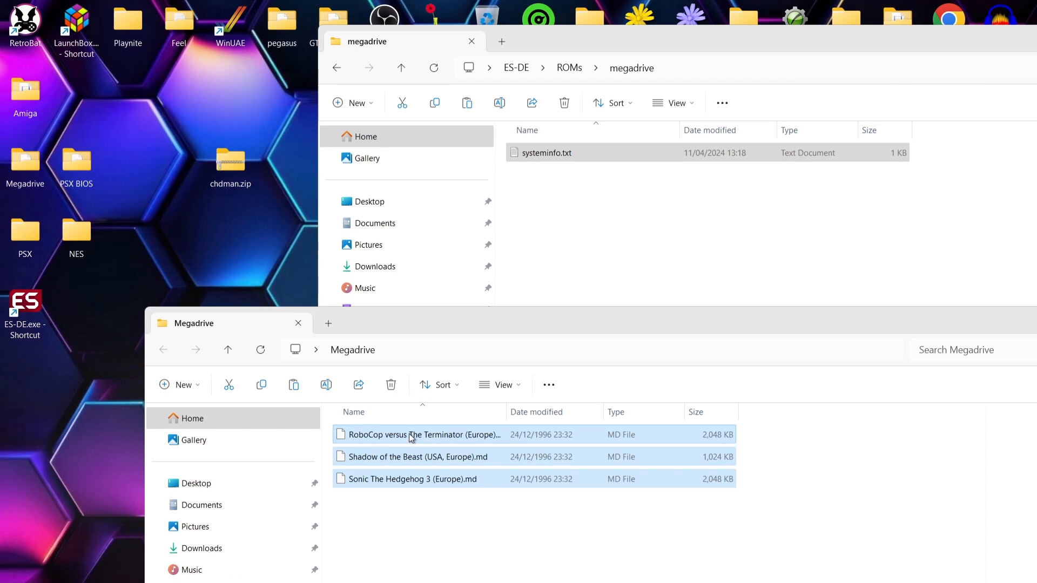
drag(412, 438, 687, 225)
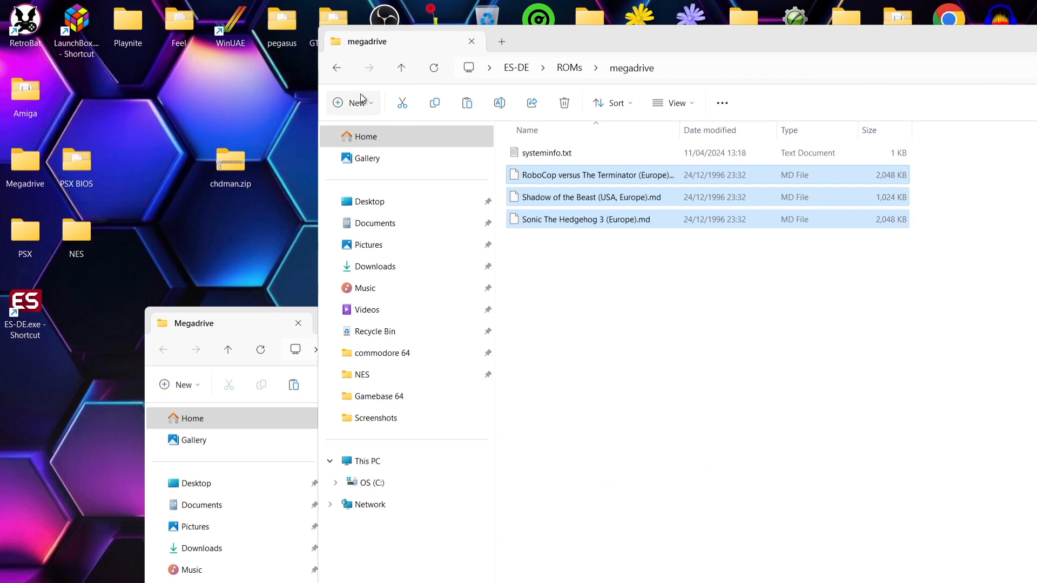
Step: Return the file window to the main ES-DE folder and launch ES-DE from its desktop shortcut
click(337, 67)
click(337, 67)
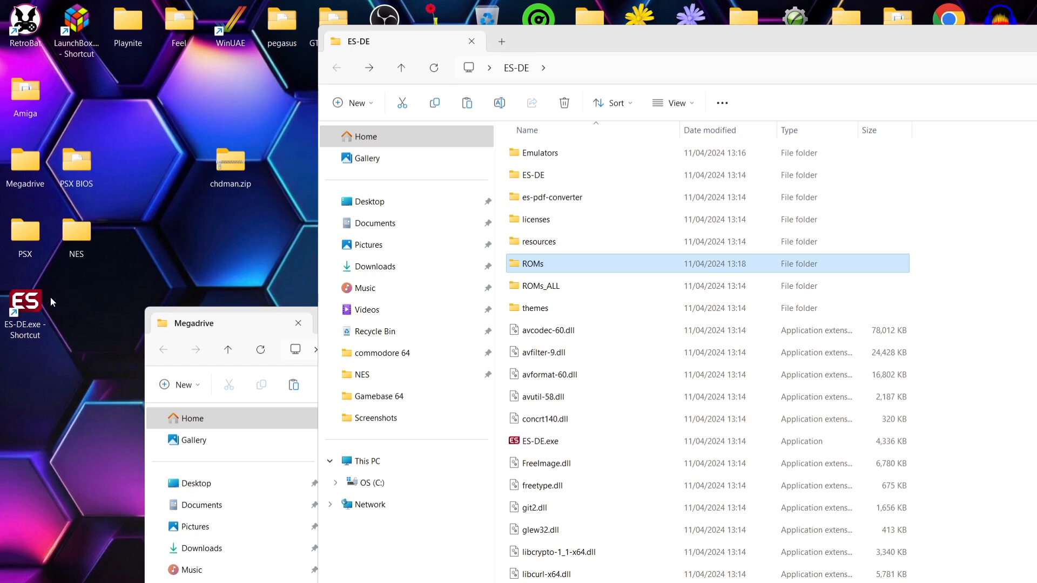
double_click(28, 309)
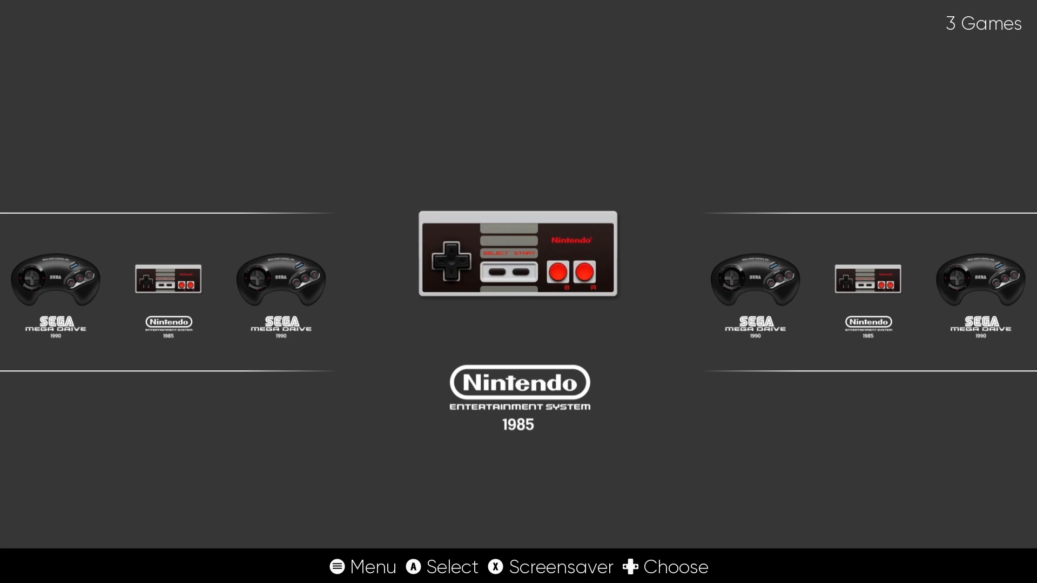
Step: Check the game lists of the Nintendo Entertainment System and Sega Mega Drive systems
key(Return)
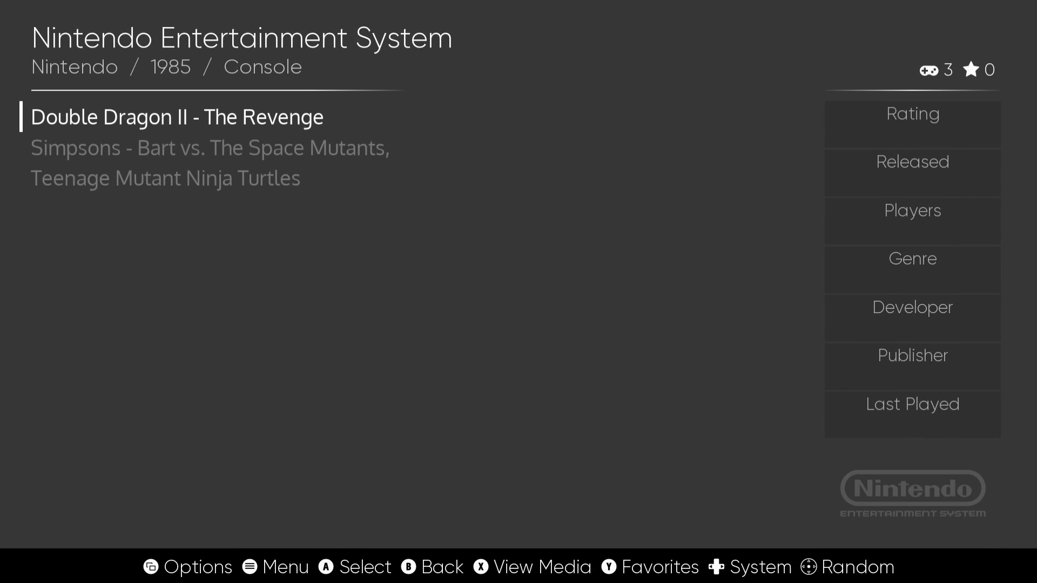
key(Up)
key(Up)
key(BackSpace)
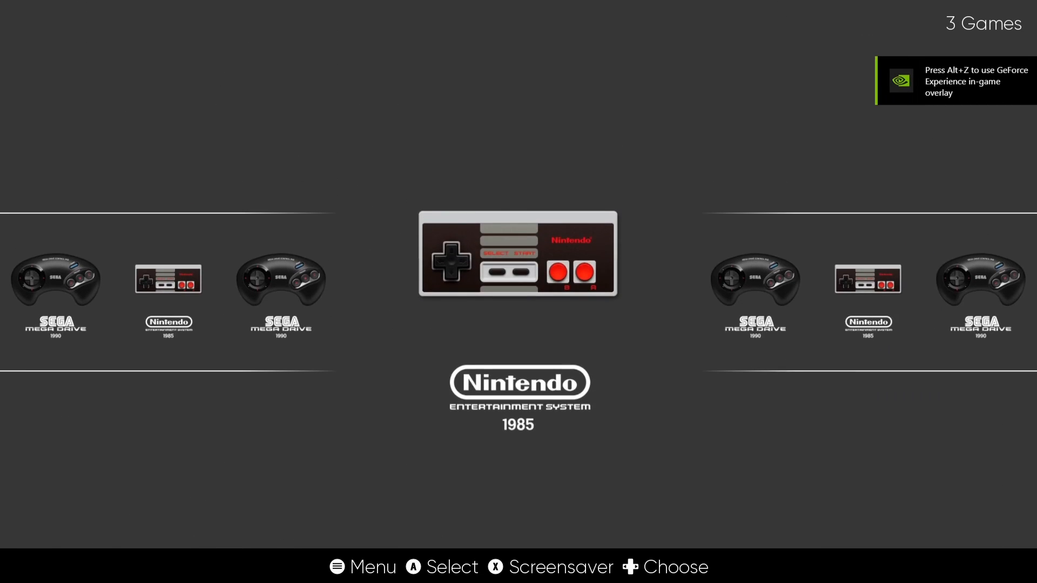
key(Right)
key(Return)
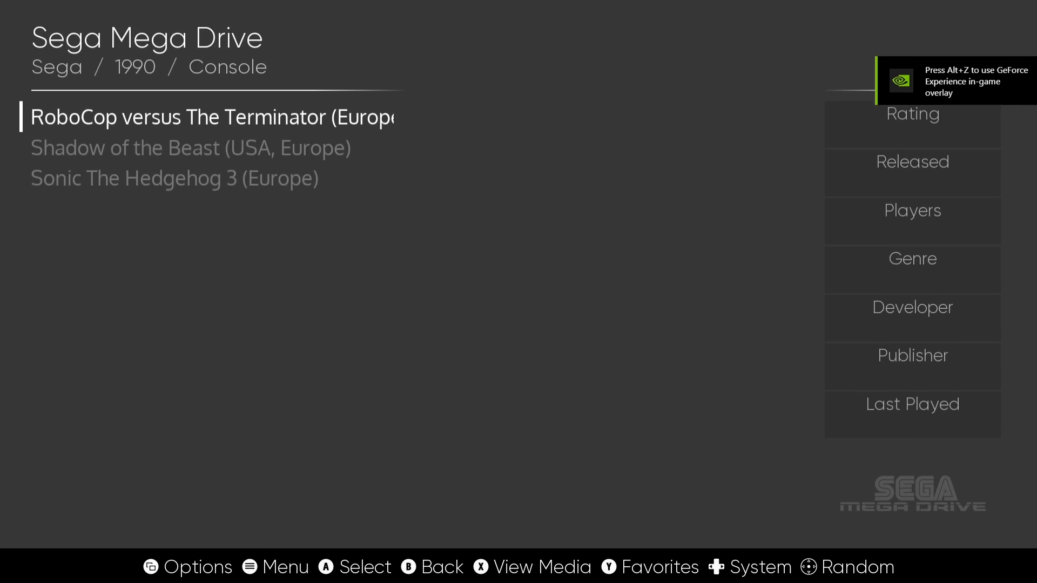
key(BackSpace)
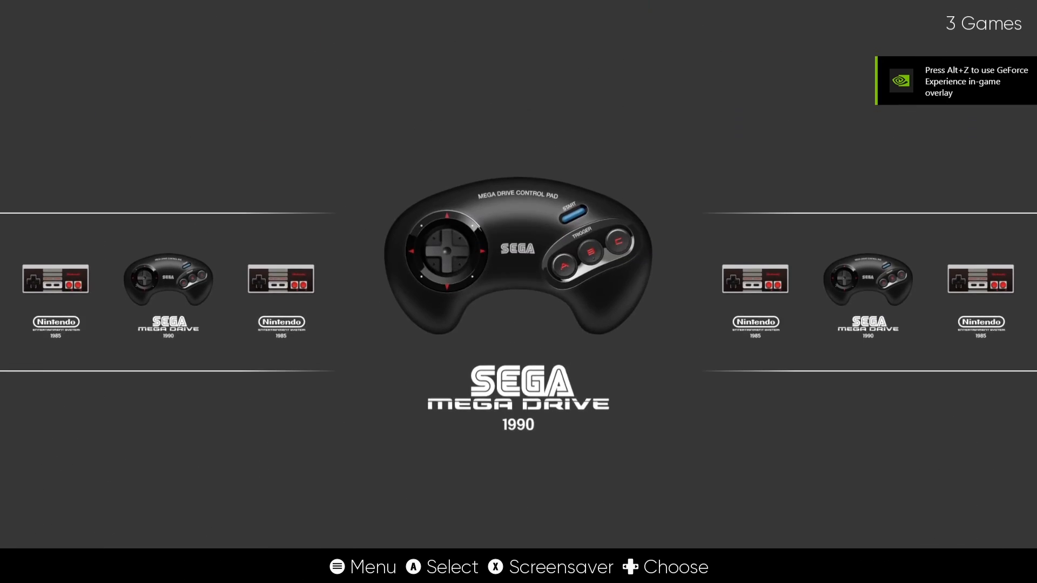
key(Left)
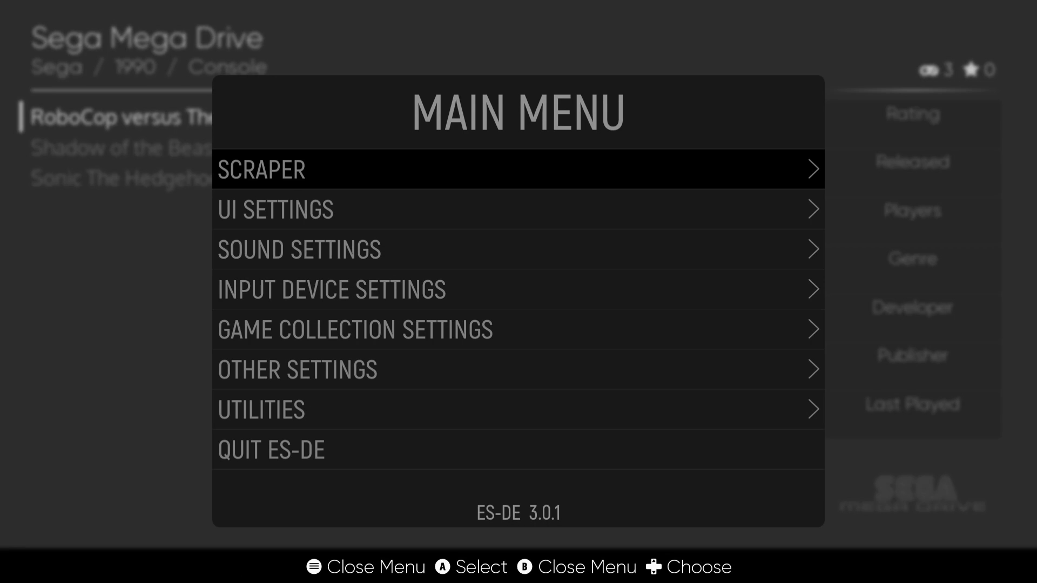
Step: Set PicoDrive as the alternative emulator for the megadrive system and return to the Mega Drive game list
key(Down)
key(Down)
key(Down)
key(Down)
key(Down)
key(Return)
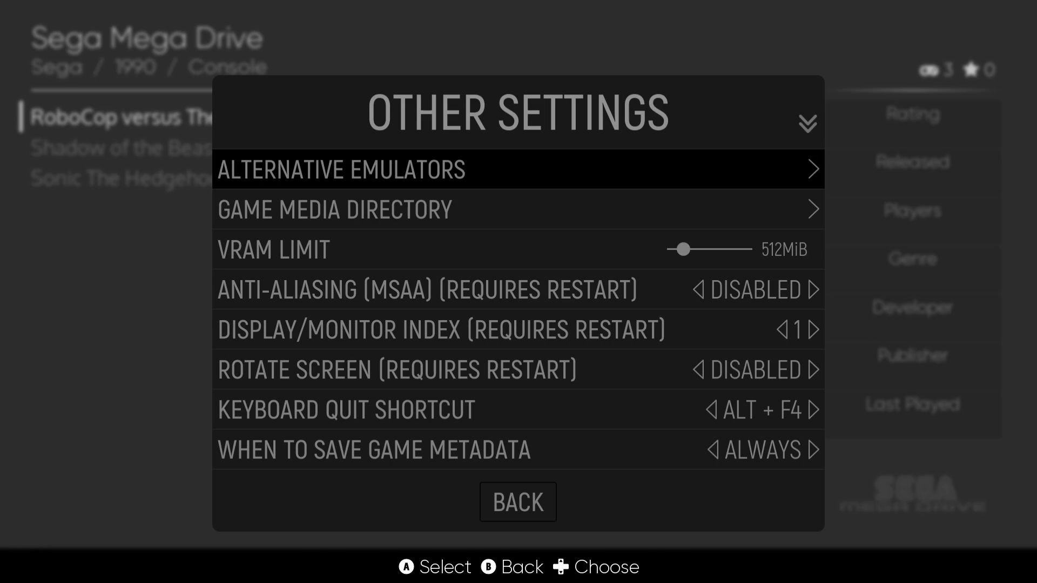
key(Return)
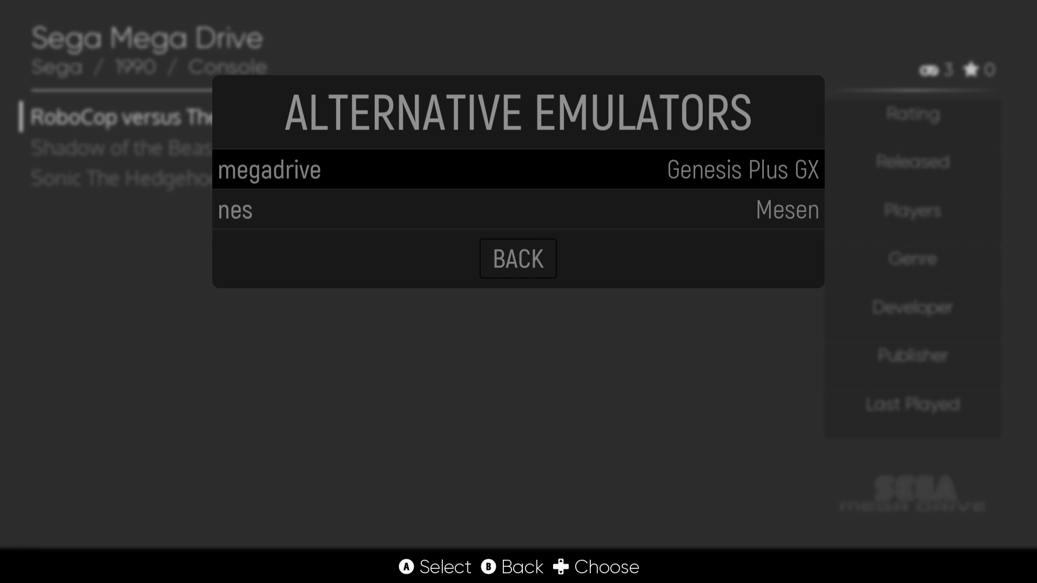
key(Return)
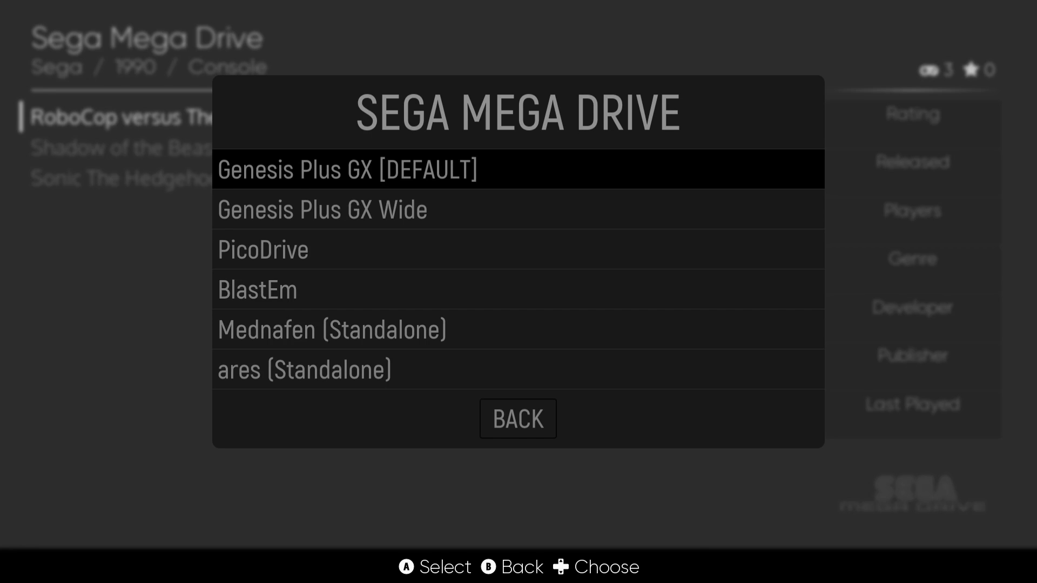
key(Down)
key(Down)
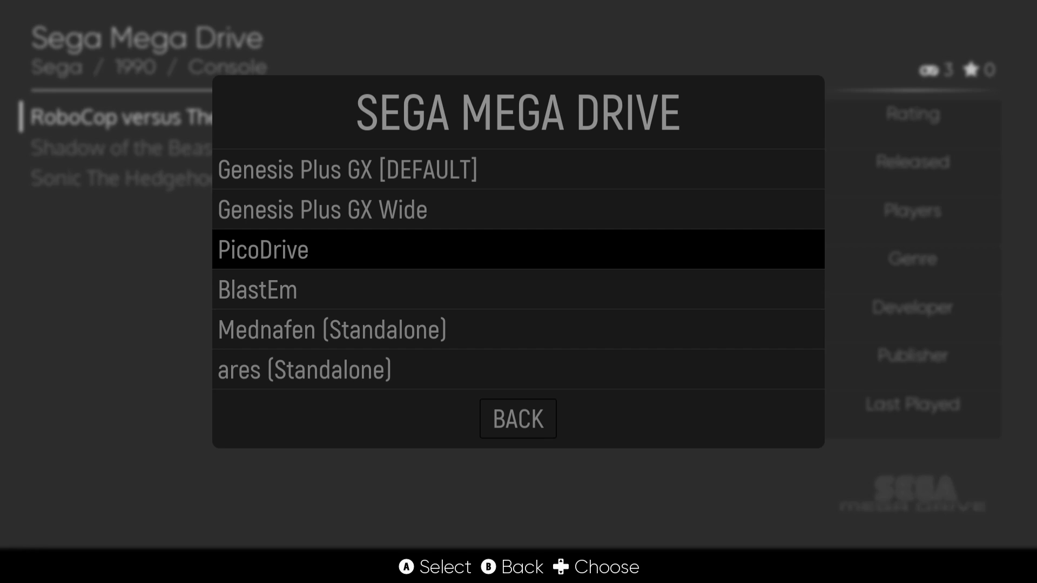
key(Return)
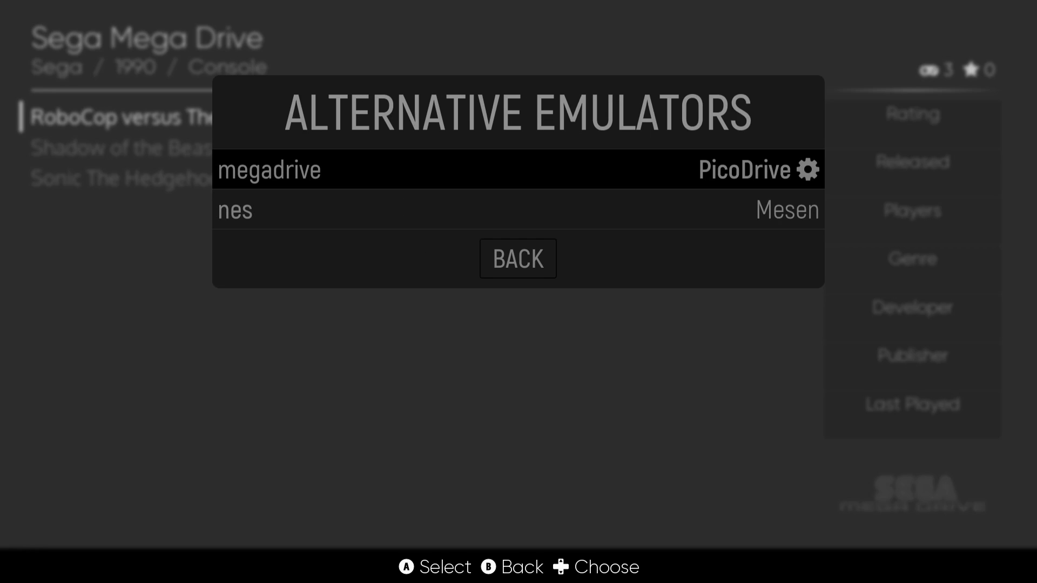
key(BackSpace)
key(BackSpace)
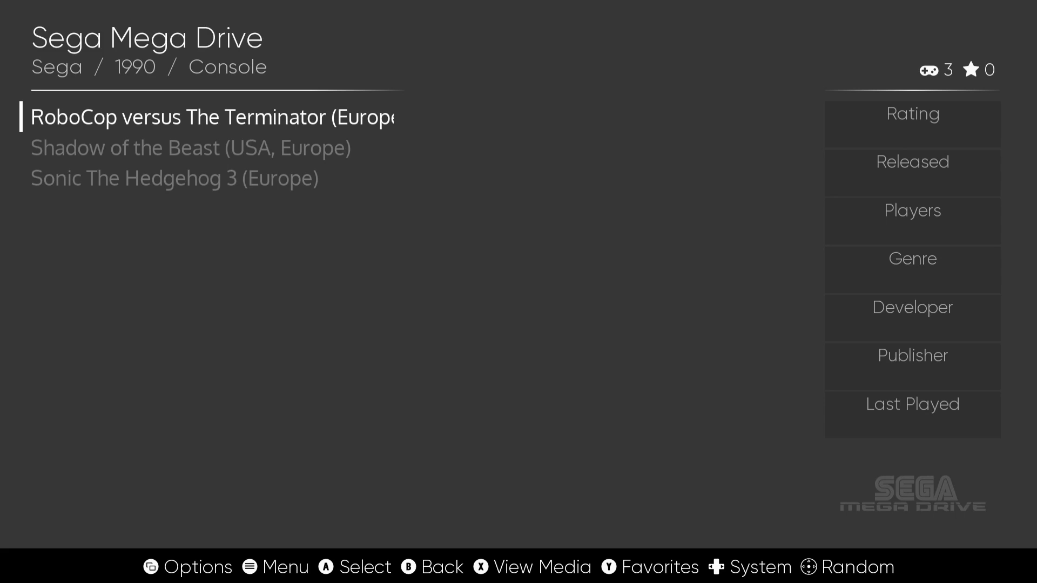
Step: Launch RoboCop versus The Terminator from the Mega Drive game list and start a game
key(Return)
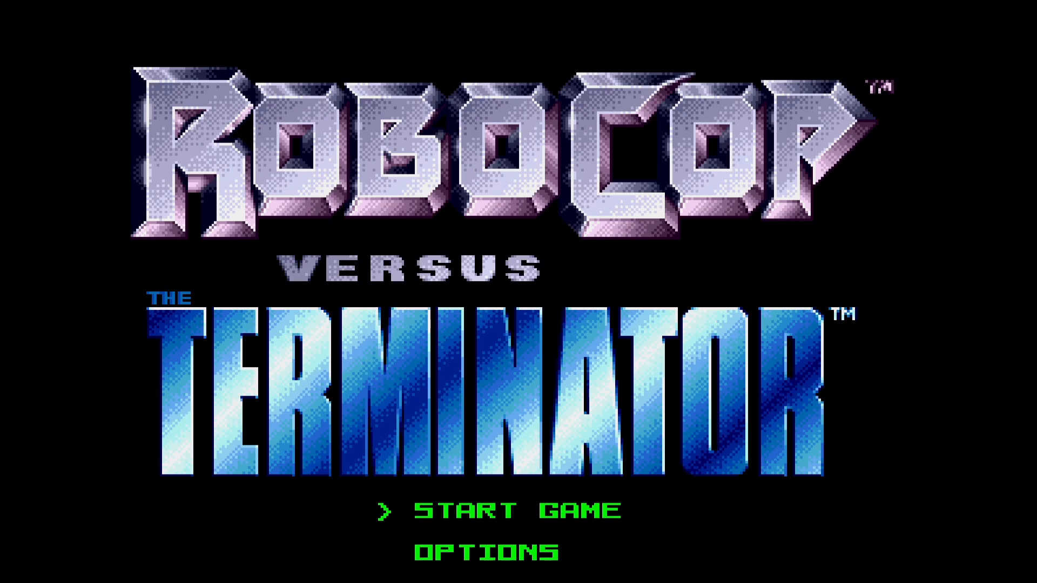
key(Return)
key(Return)
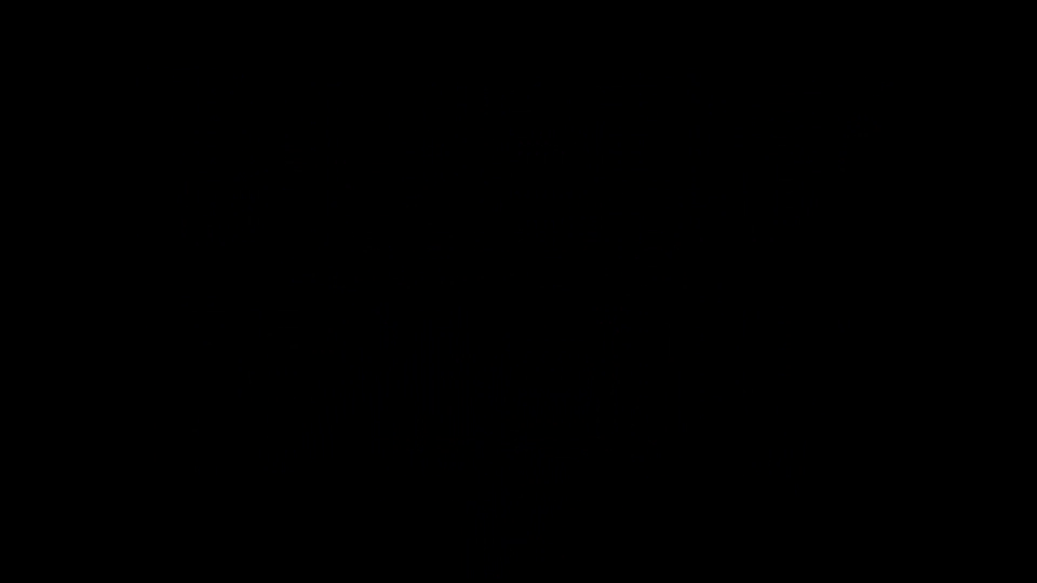
key(Right)
key(z)
key(x)
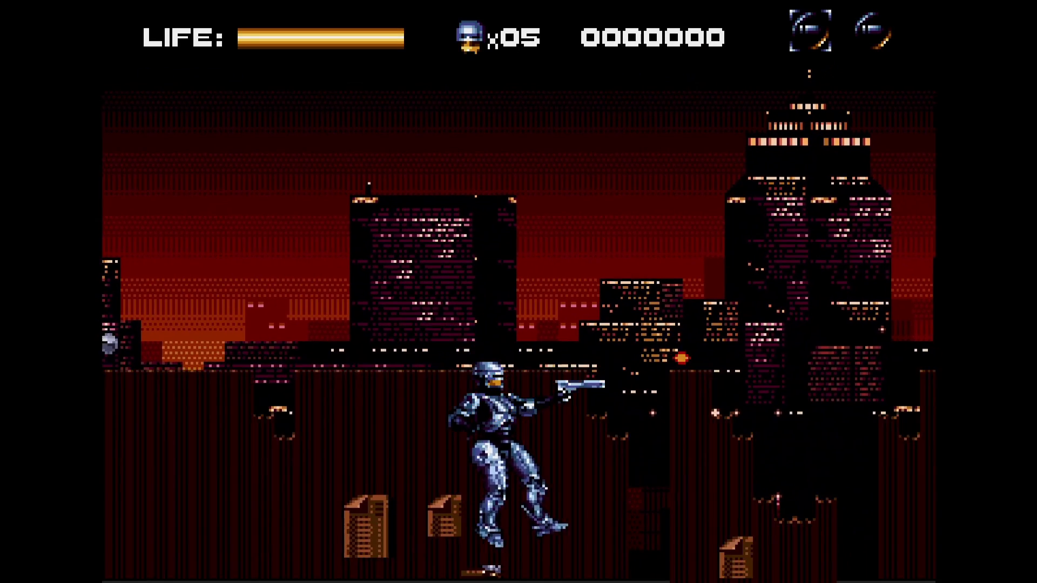
key(Right)
key(z)
key(z)
key(z)
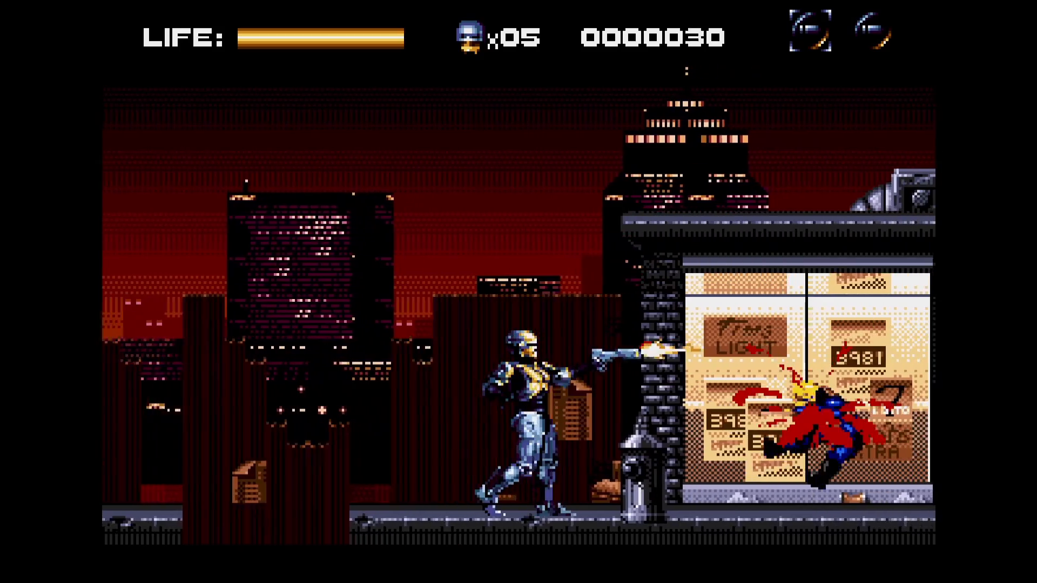
key(Right)
key(z)
key(z)
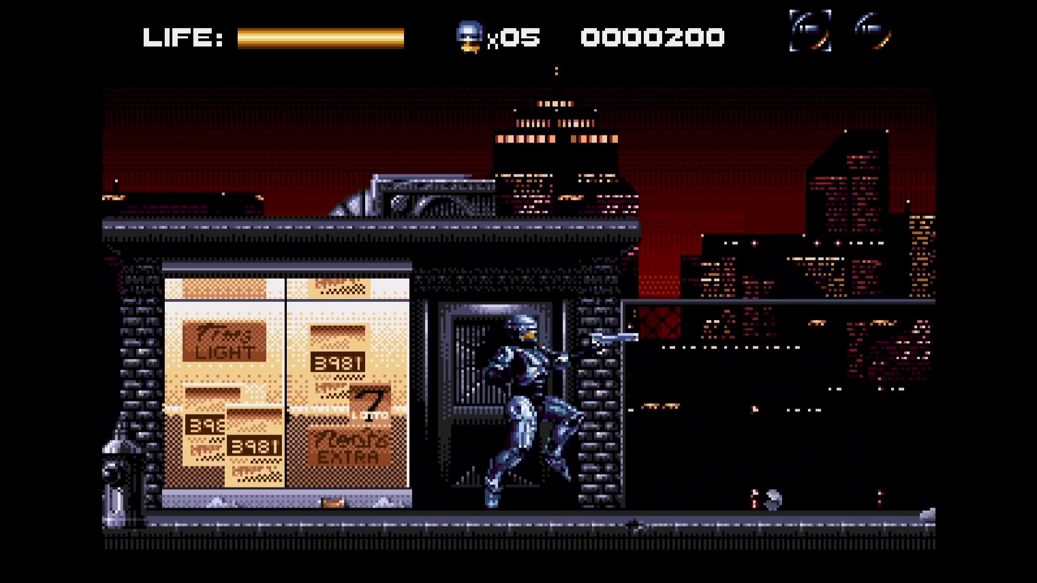
key(x)
key(z)
key(Down)
key(z)
key(Up)
key(z)
key(Right)
key(Down)
key(z)
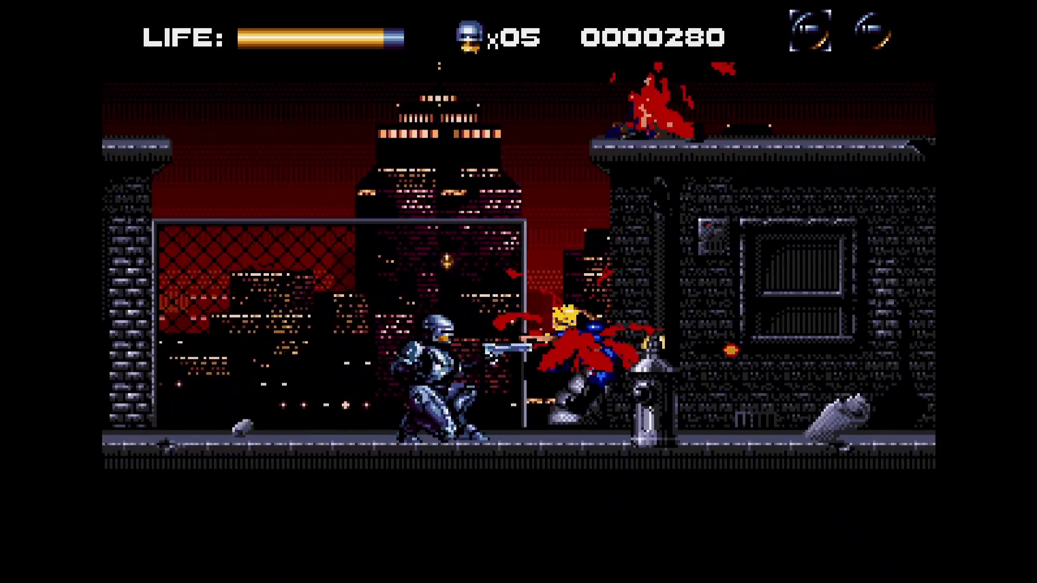
key(Right)
key(x)
key(z)
key(z)
key(z)
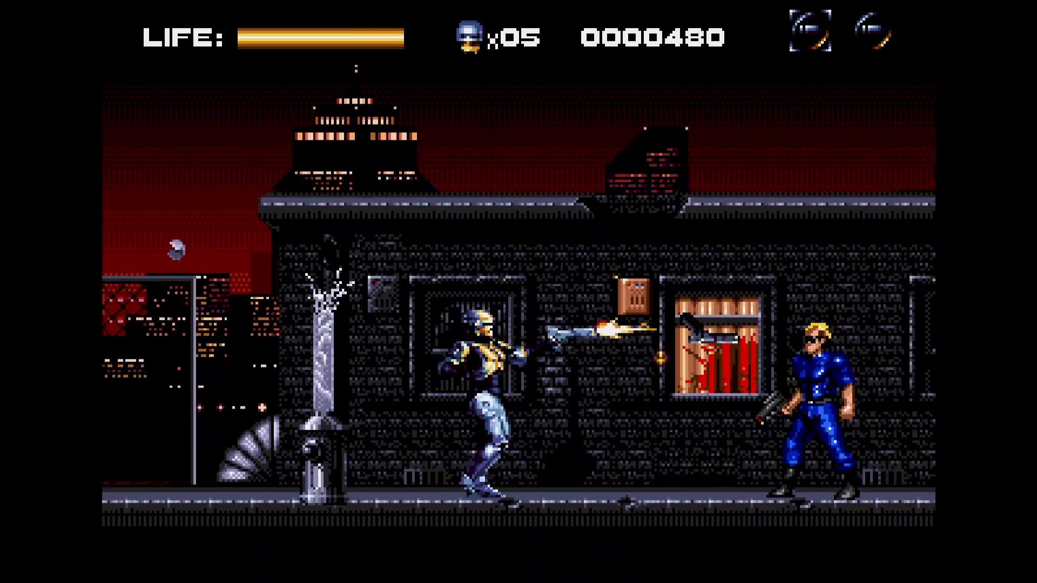
key(Down)
key(z)
key(Right)
key(z)
key(z)
key(x)
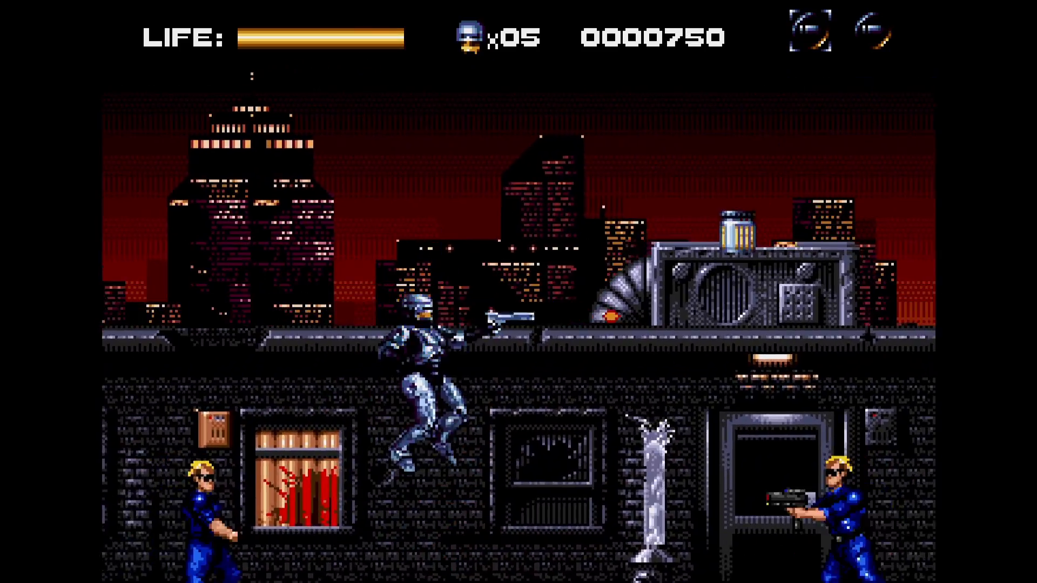
key(Left)
key(z)
key(Down)
key(z)
key(Right)
key(z)
key(x)
key(Up)
key(Right)
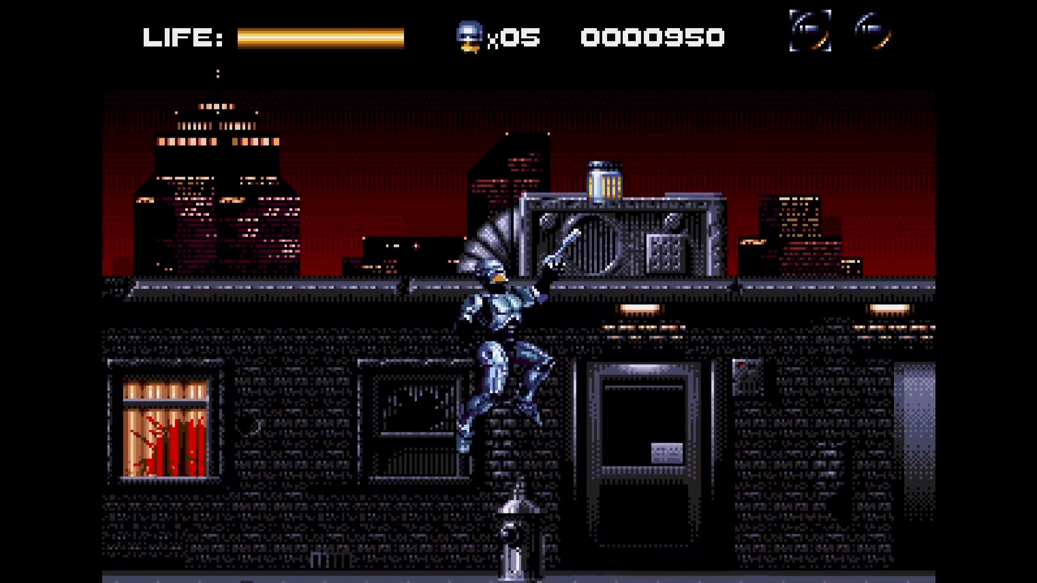
Step: Play the opening street and rooftop section of RoboCop versus The Terminator, shooting enemies and climbing the ladders
key(z)
key(Right)
key(z)
key(Down)
key(z)
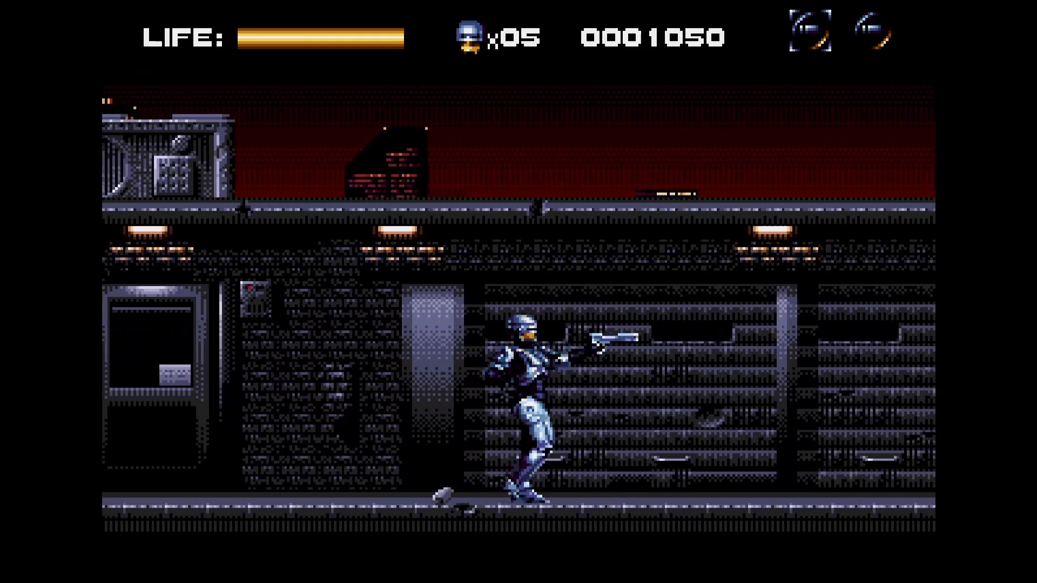
key(z)
key(Right)
key(z)
key(z)
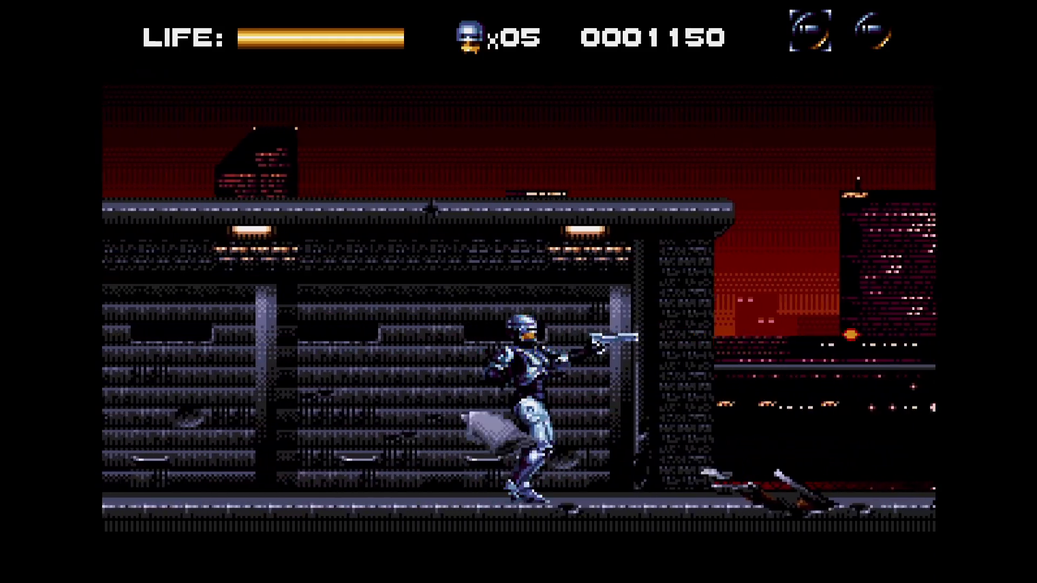
key(x)
key(Right)
key(z)
key(x)
key(z)
key(Up)
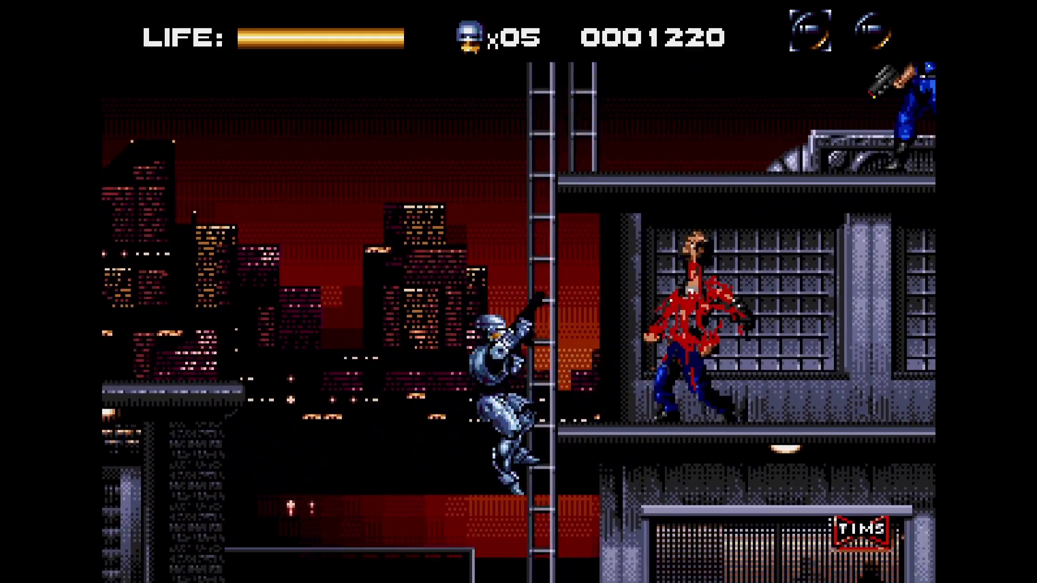
key(z)
key(x)
key(Right)
key(Down)
key(z)
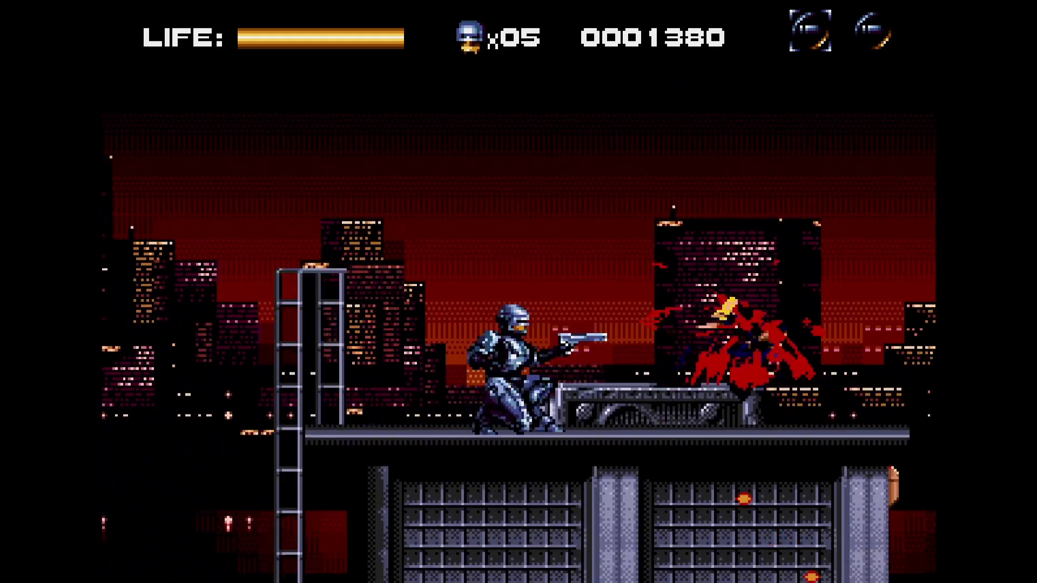
key(Right)
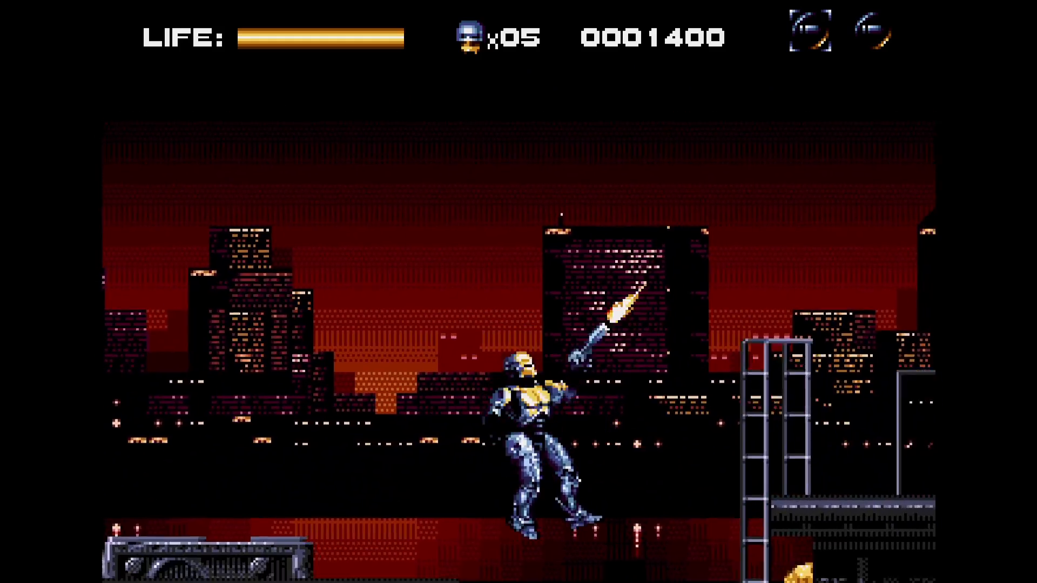
key(Right)
key(z)
key(x)
key(Up)
key(z)
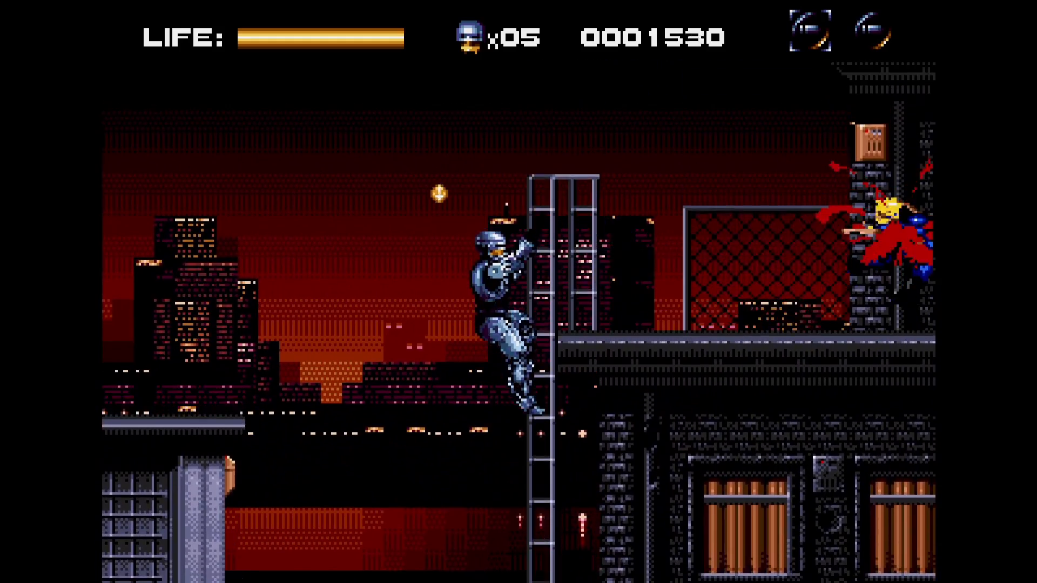
key(x)
key(Right)
key(z)
Step: Leave the running game by quitting RetroArch from its main menu and return to the ES-DE game list
key(F1)
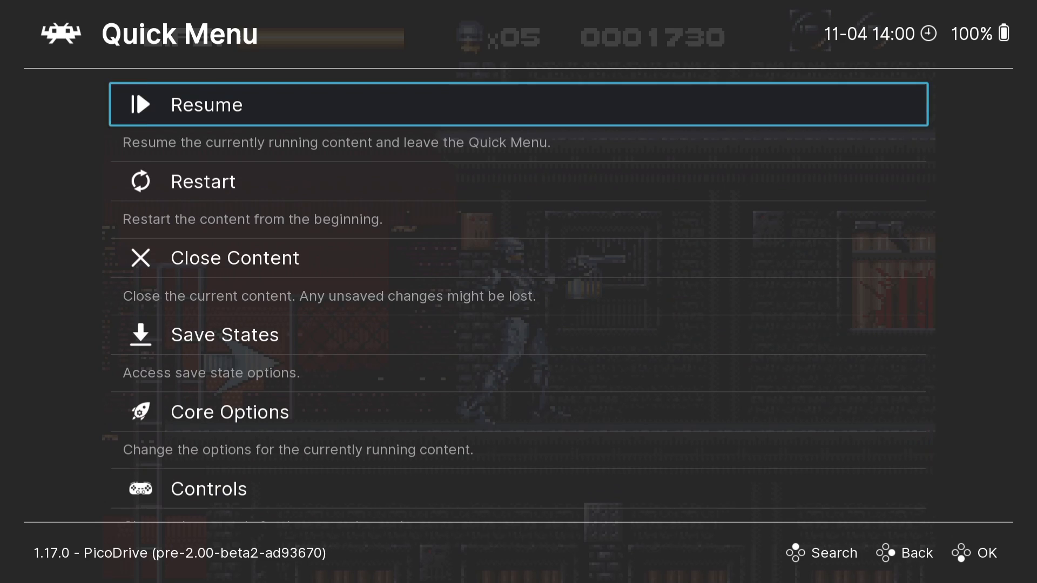
key(BackSpace)
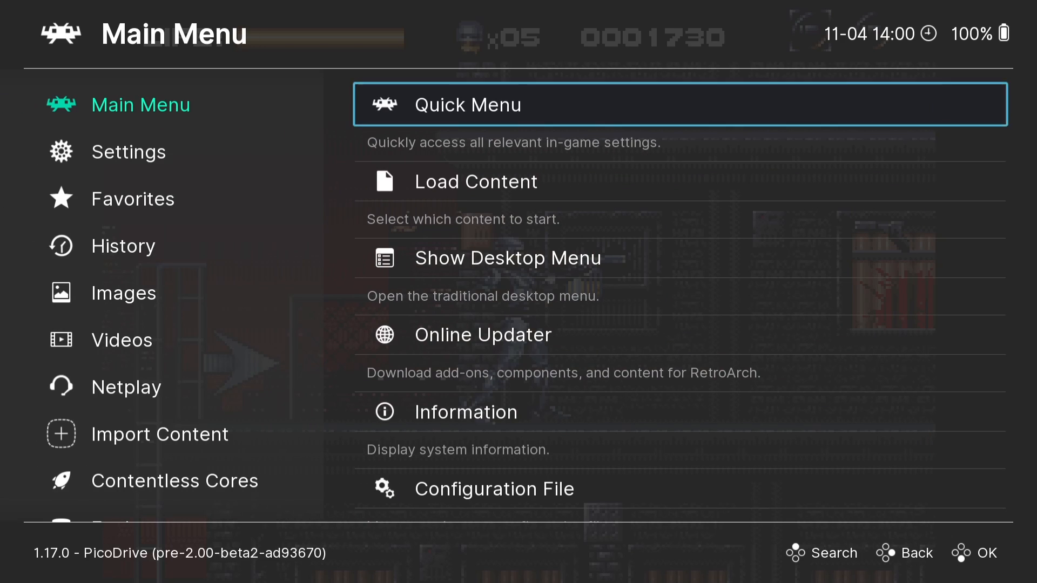
key(Down)
key(Down)
key(Down)
key(Down)
key(Down)
key(Down)
key(Down)
key(Return)
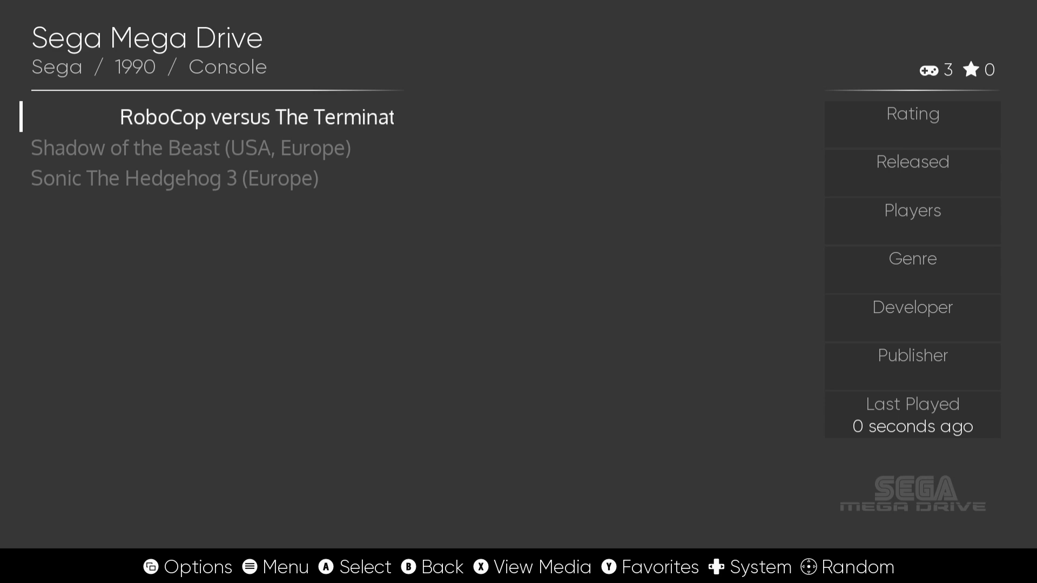
Step: Open the ES-DE scraper and choose ScreenScraper as the source and all games as the games to scrape
key(Escape)
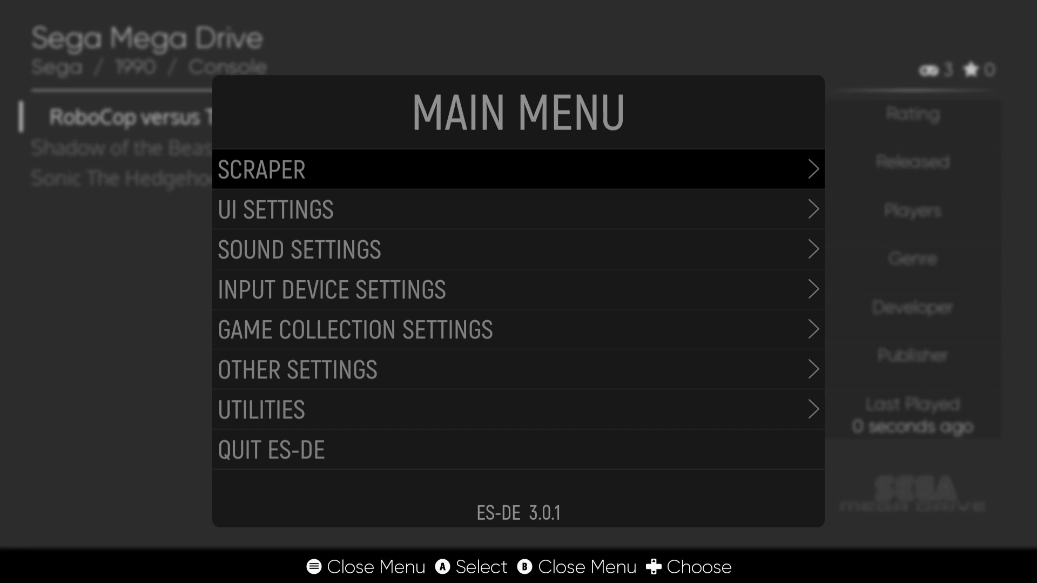
key(Return)
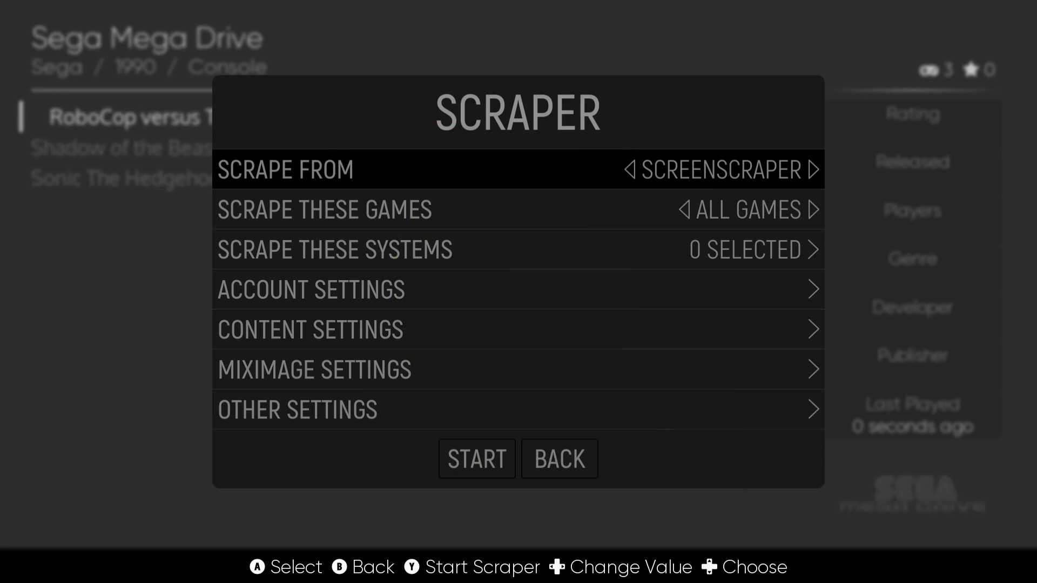
key(Return)
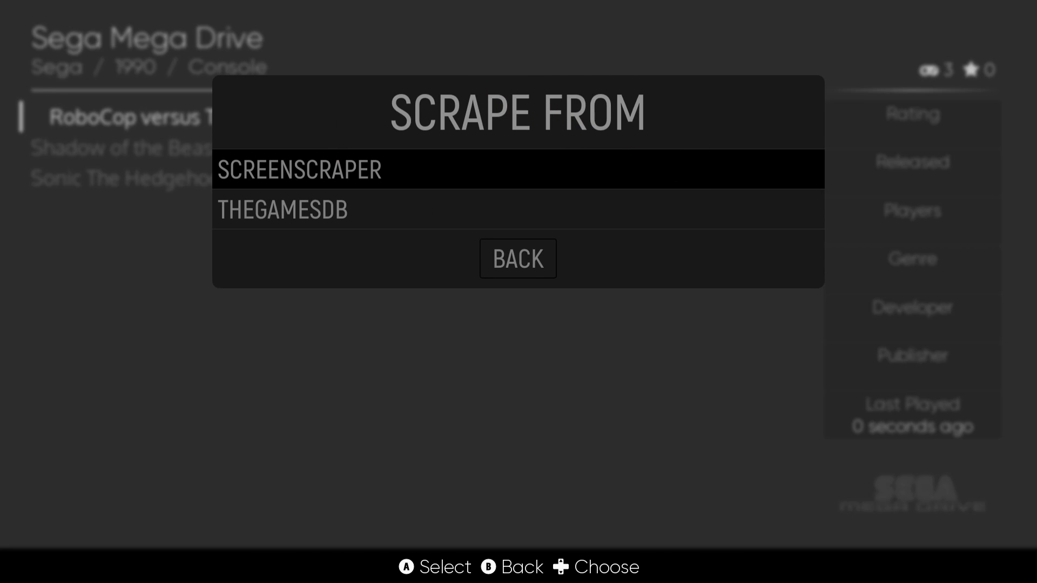
key(Return)
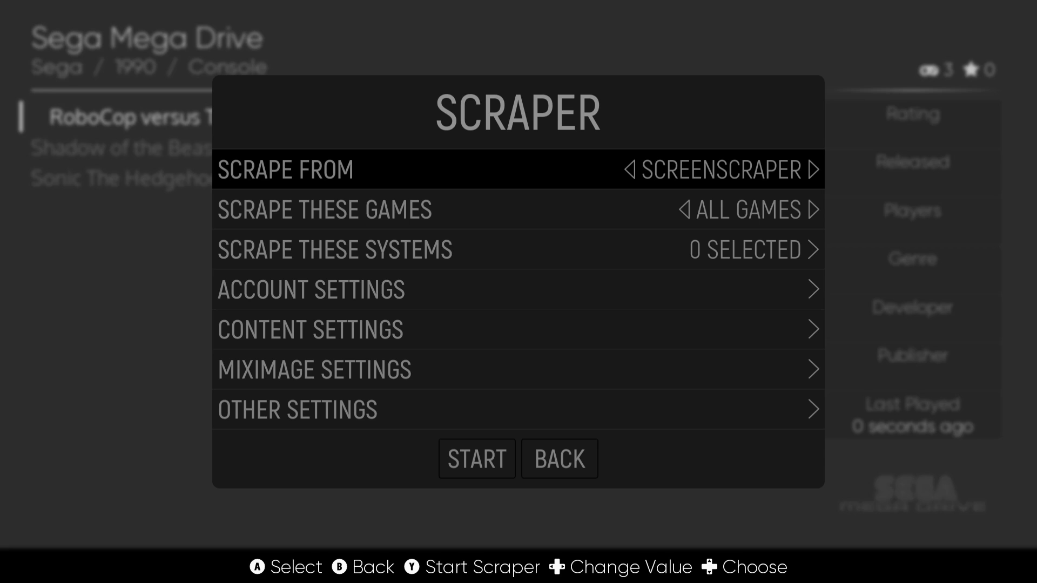
key(Down)
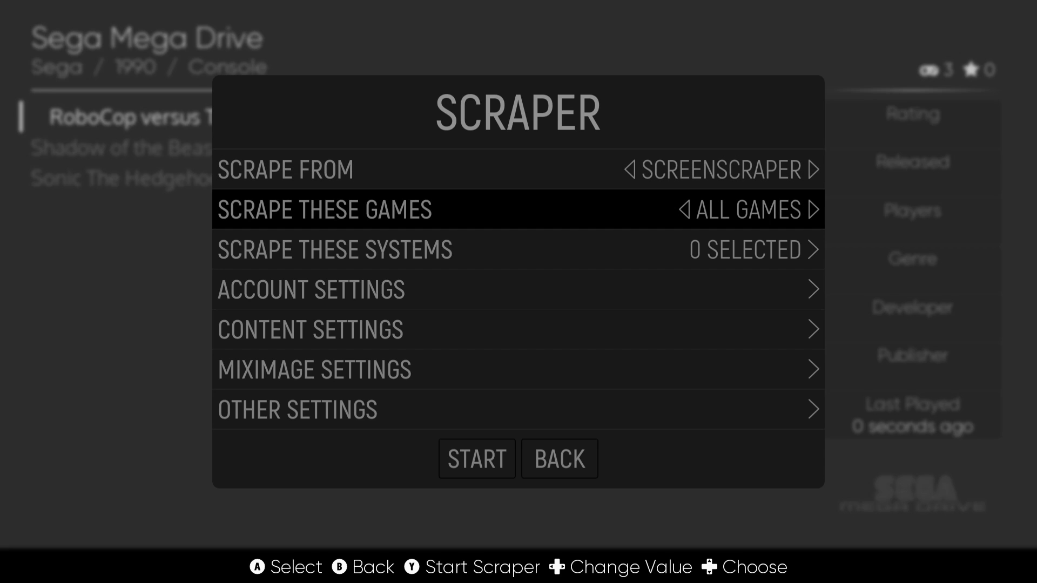
key(Return)
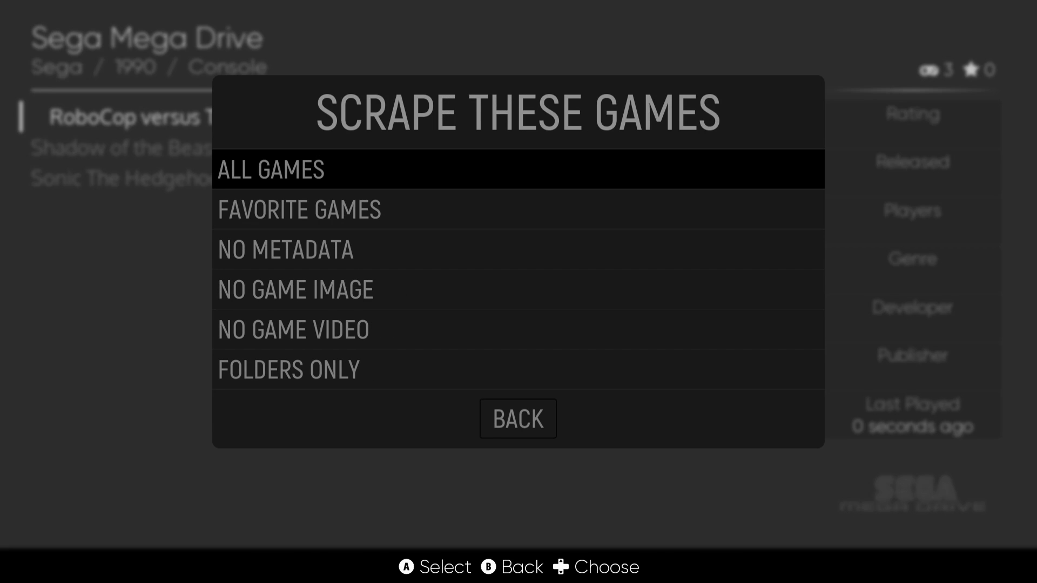
key(Return)
Step: Select Nintendo Entertainment System and Sega Mega Drive as the systems to scrape
key(Down)
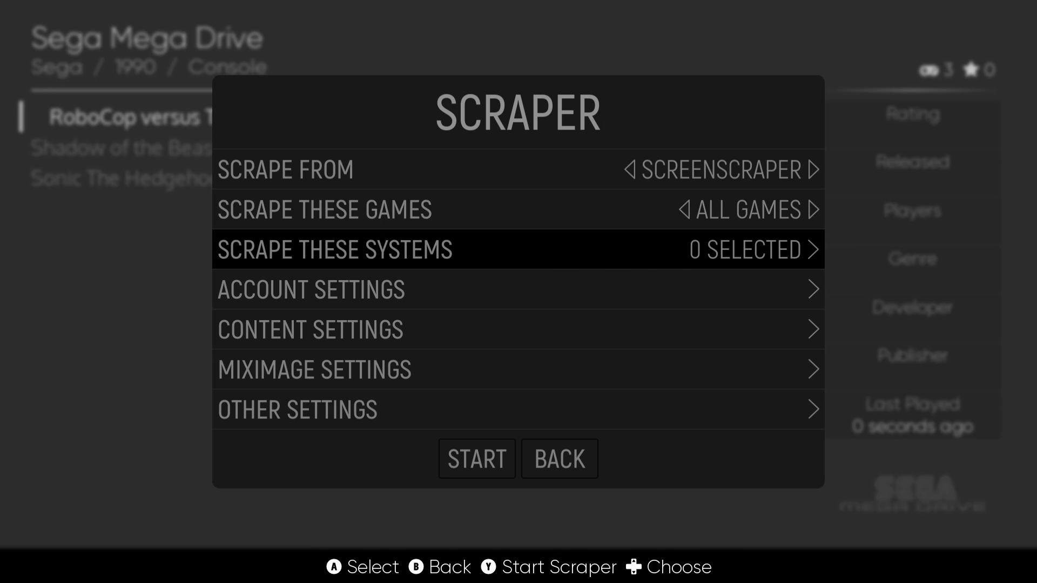
key(Return)
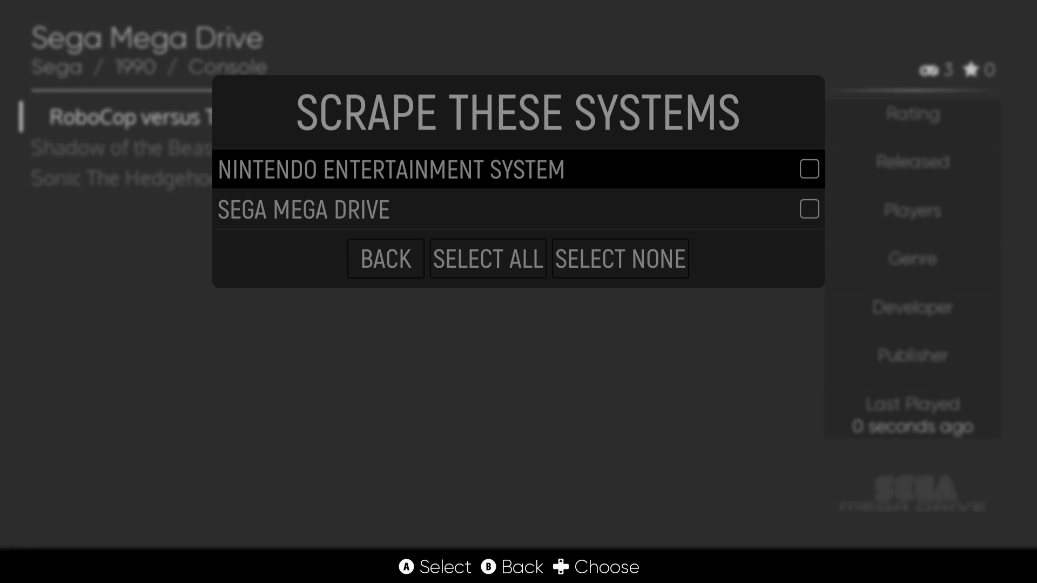
key(Return)
key(Down)
key(Return)
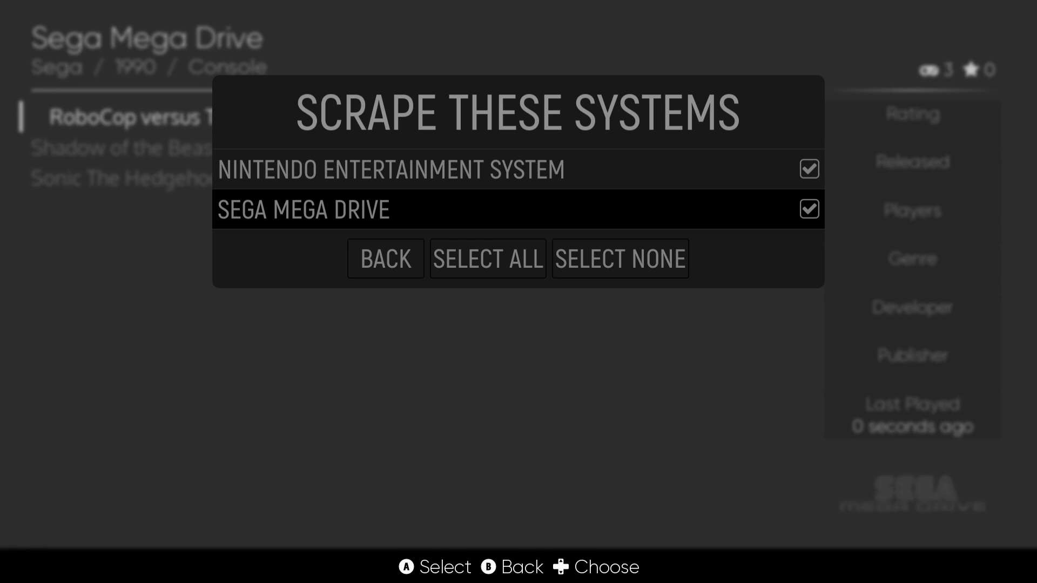
key(Down)
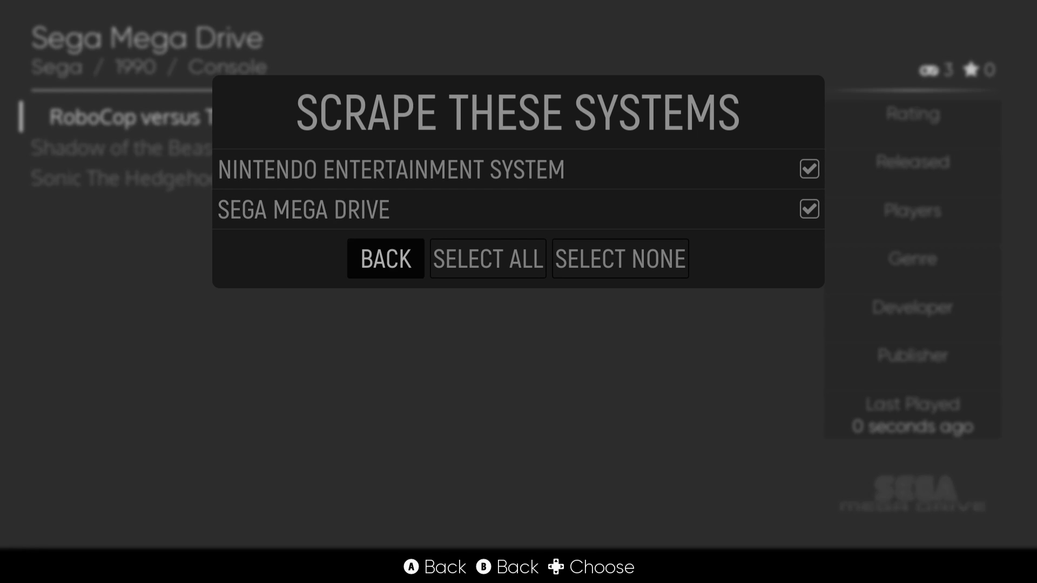
key(Return)
Step: Enter the ScreenScraper username and password in the scraper's account settings
key(Down)
key(Return)
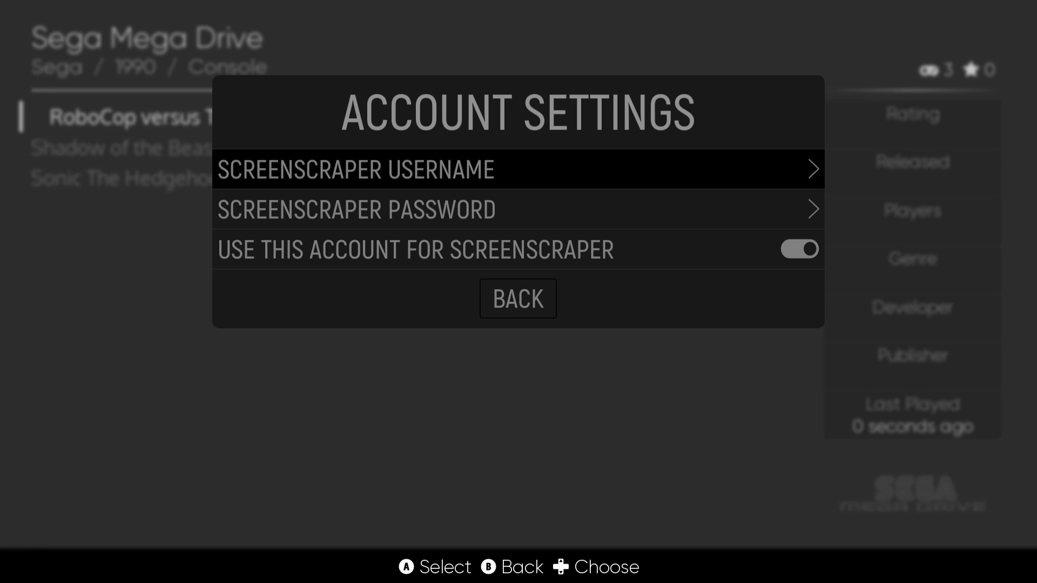
key(Return)
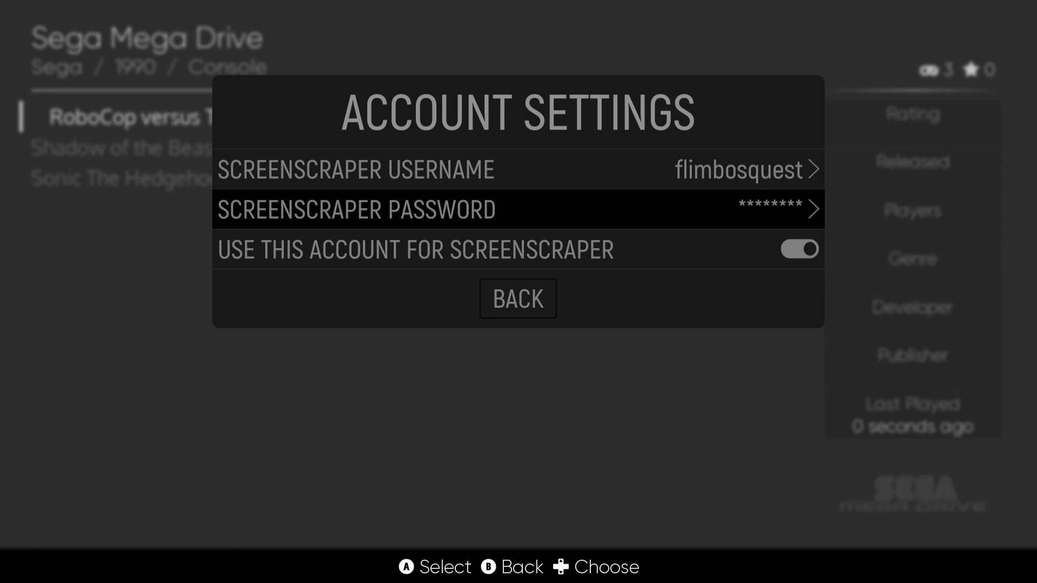
key(Down)
key(Down)
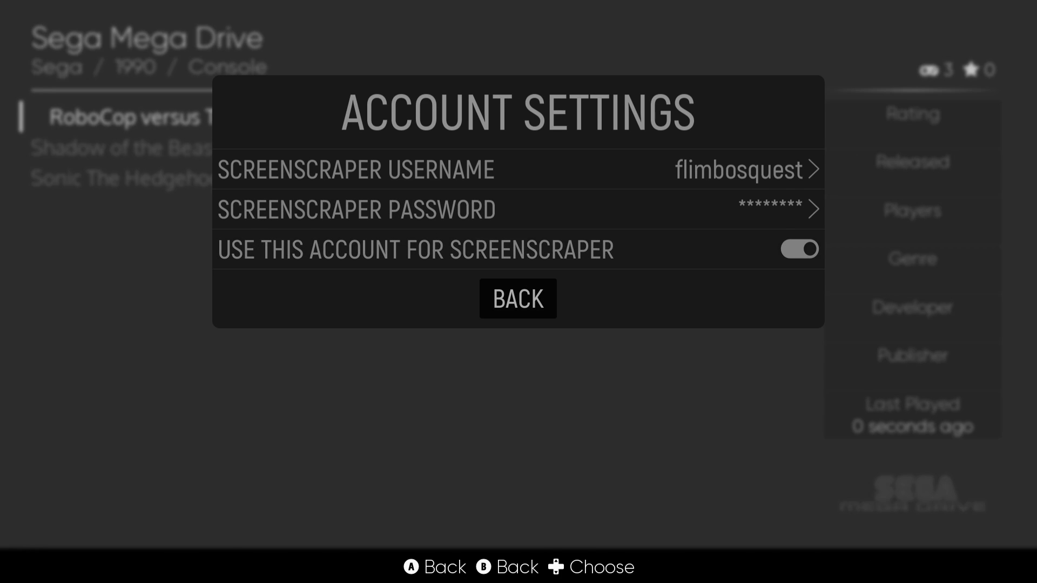
key(Return)
Step: Review which metadata, videos, images and manuals are enabled in the scraper's content settings
key(Down)
key(Return)
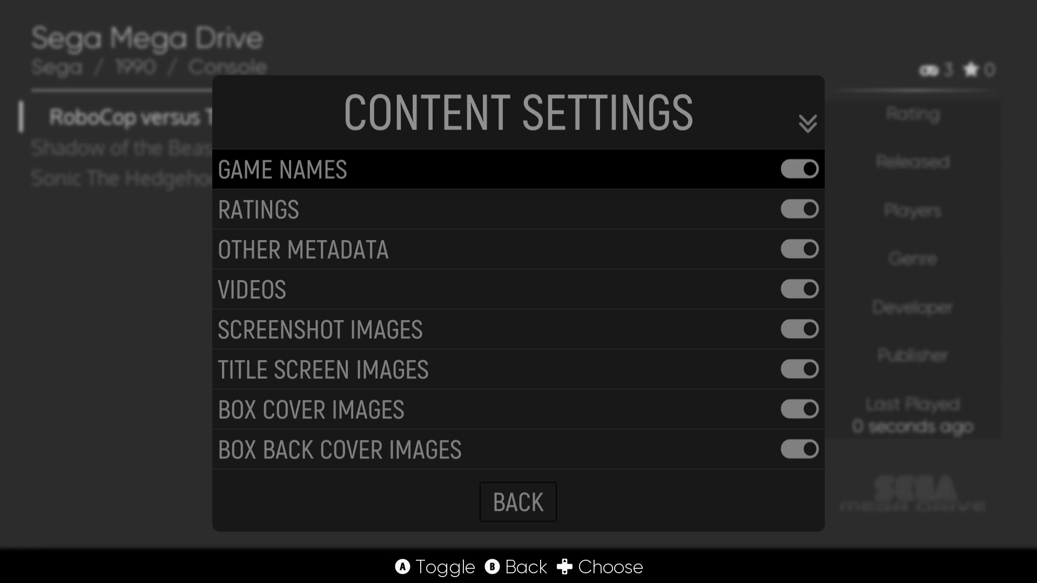
key(Down)
key(Down)
key(Down)
key(Down)
key(Down)
key(Down)
key(Down)
key(Down)
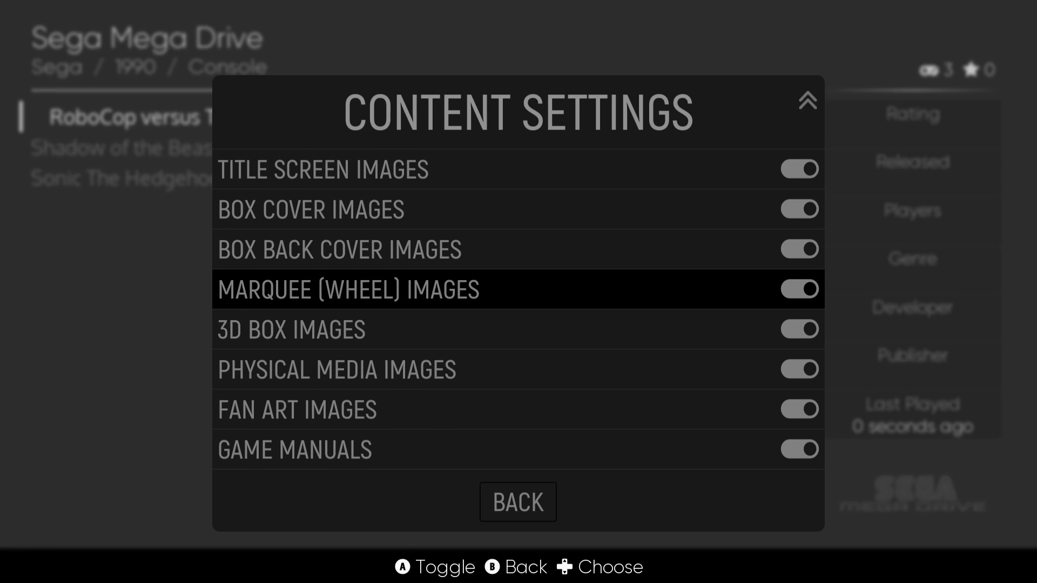
key(Down)
key(Down)
key(Down)
key(Down)
key(Up)
key(Up)
key(Up)
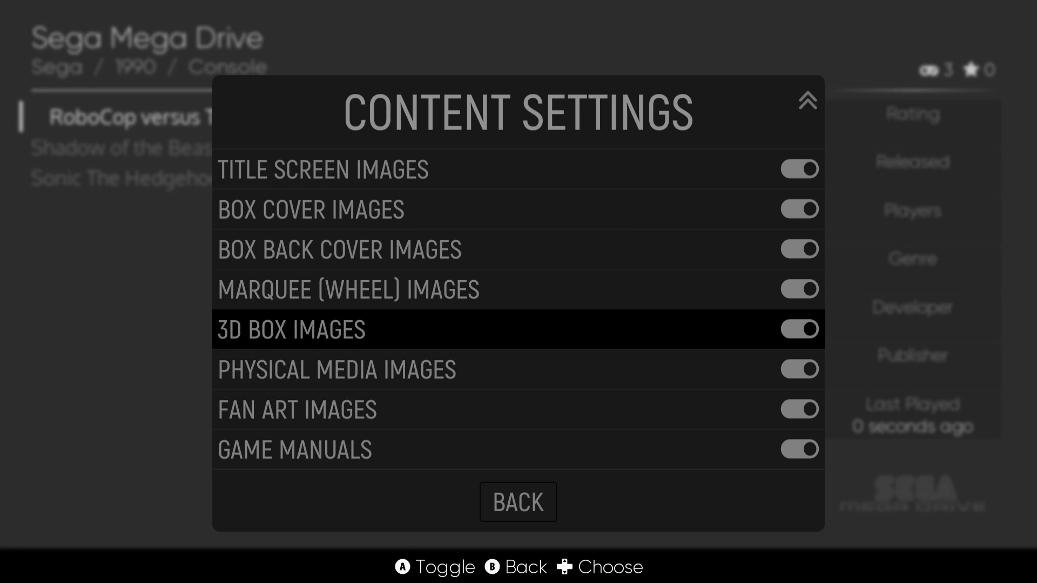
key(Up)
key(Up)
key(Down)
key(Down)
key(Down)
key(Down)
key(Down)
key(Down)
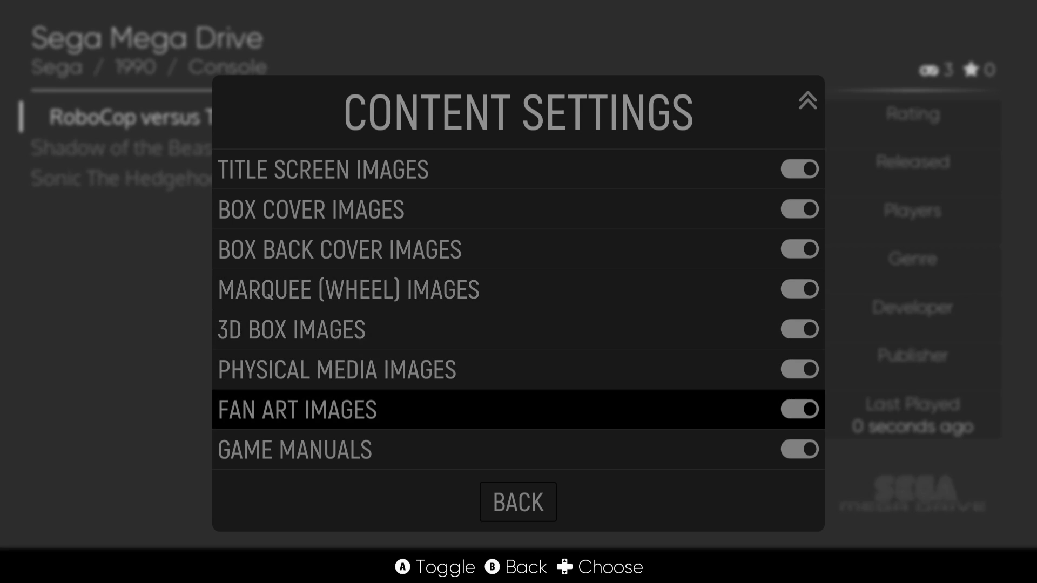
key(Return)
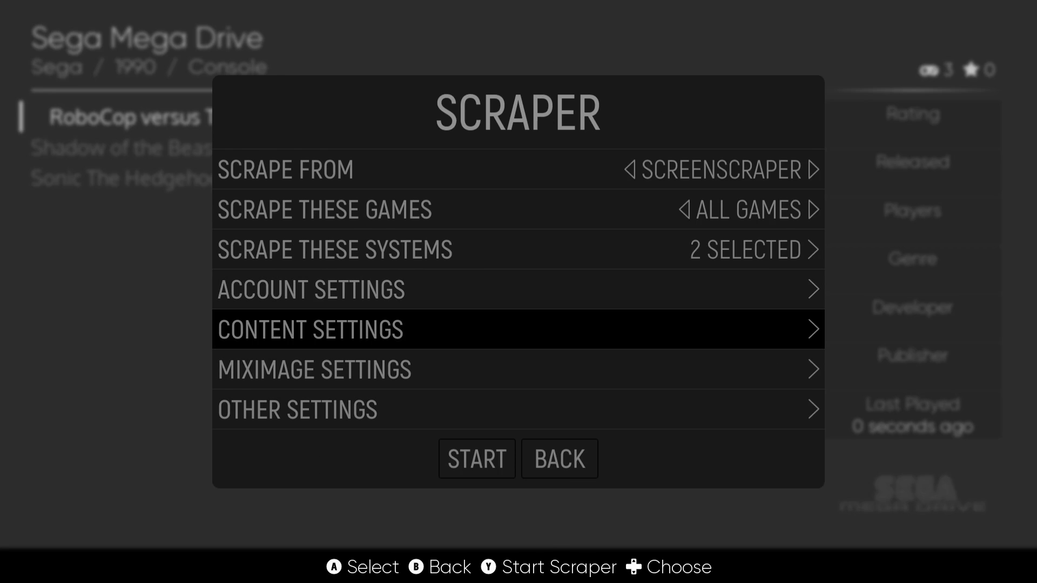
Step: Run the scraper for the selected systems and return to the Mega Drive game list
key(Down)
key(Down)
key(Down)
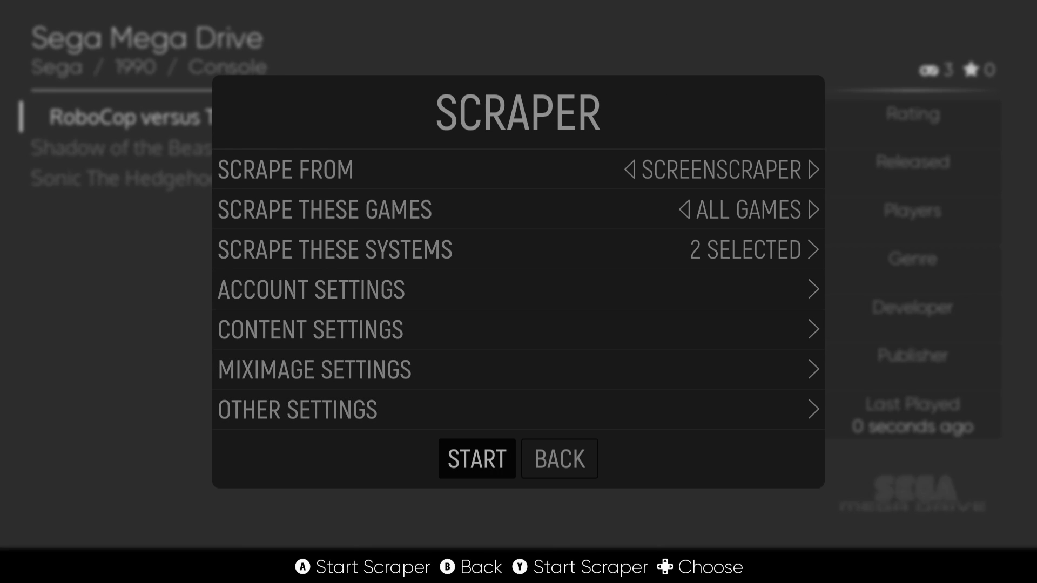
key(Return)
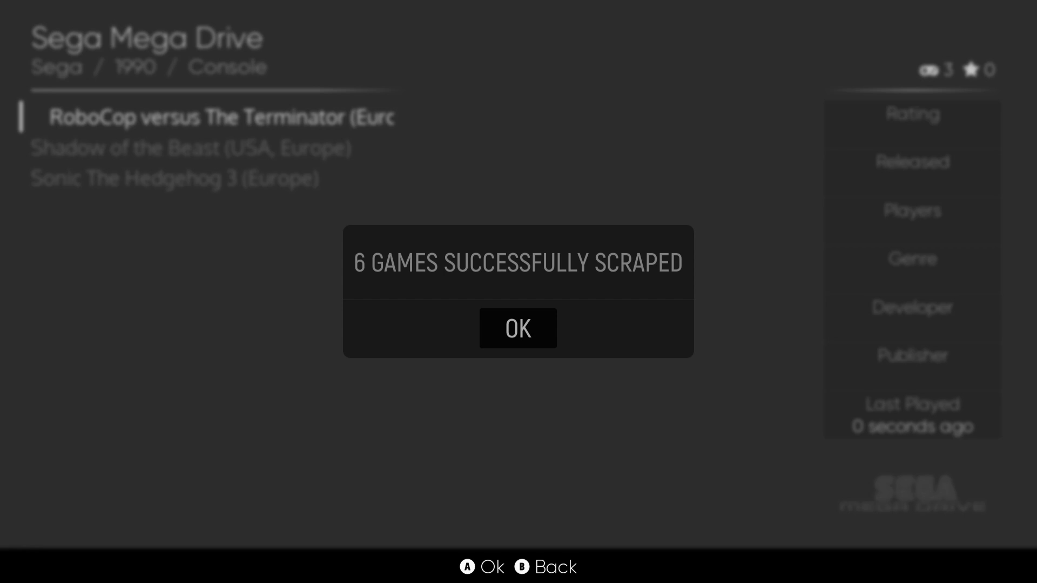
key(Return)
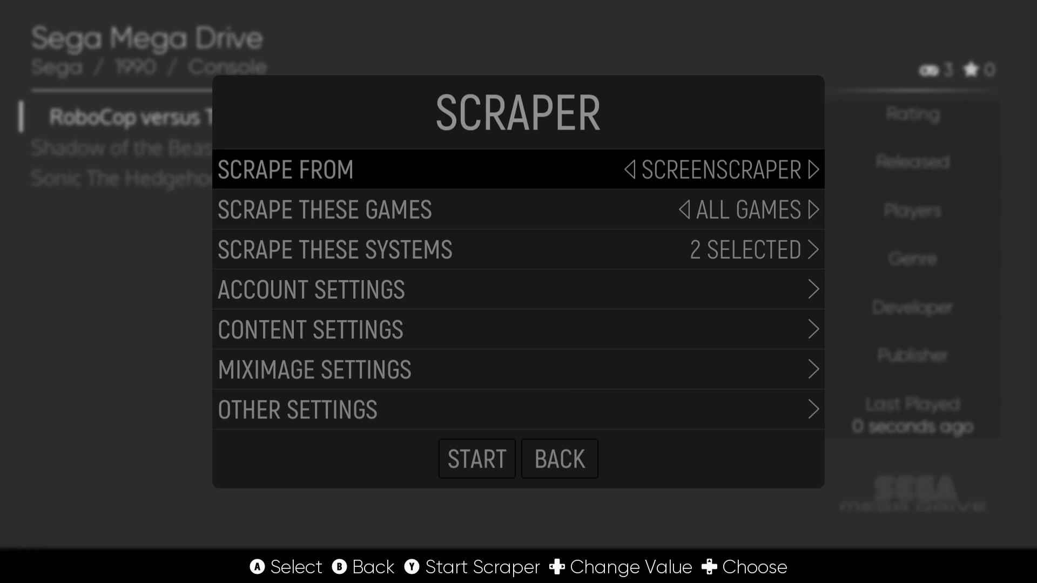
key(BackSpace)
key(BackSpace)
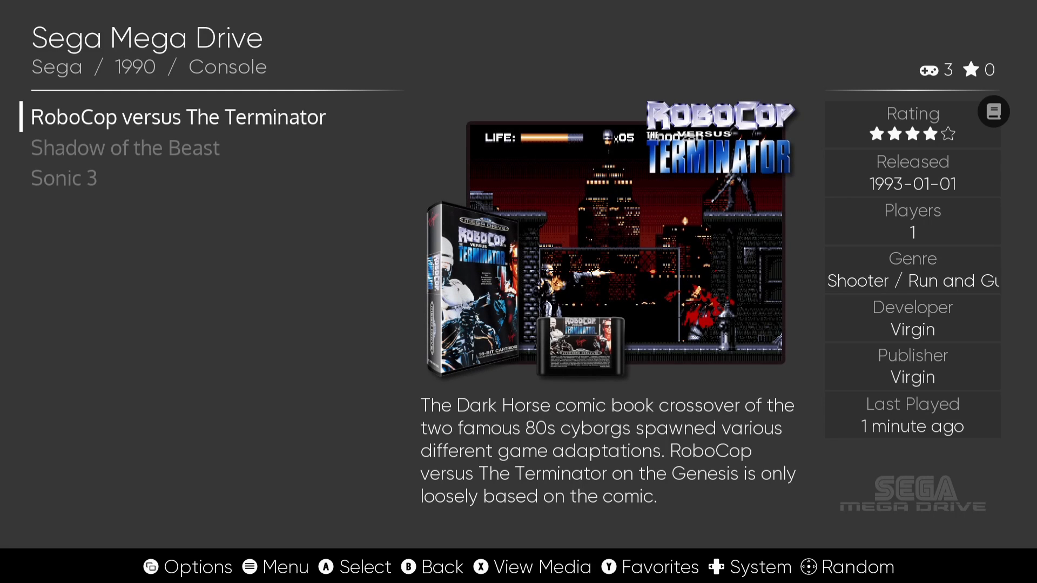
Step: Check the scraped artwork, videos and descriptions of the games in the Mega Drive and Nintendo Entertainment System lists
key(Down)
key(Down)
key(Right)
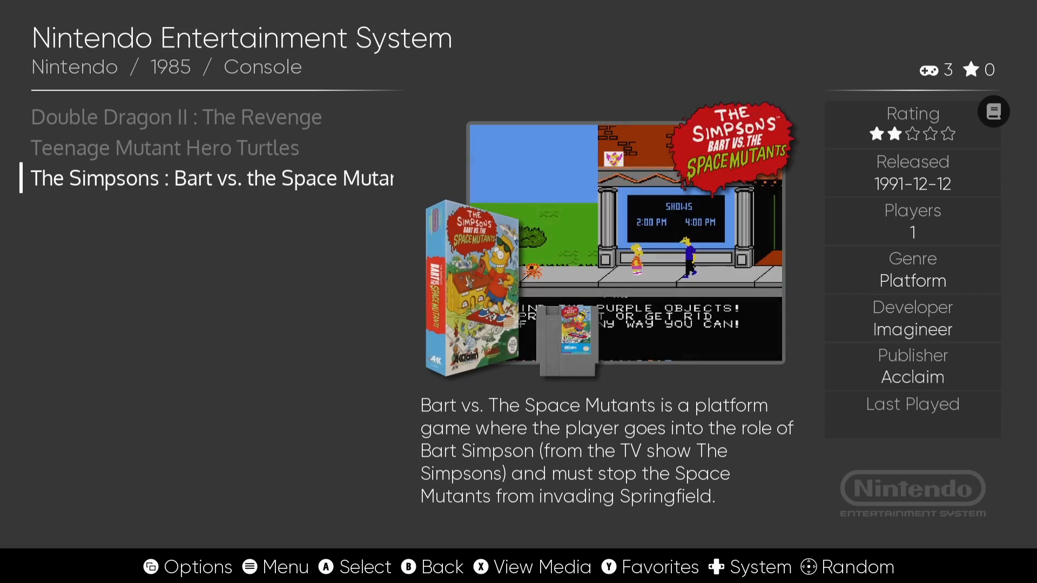
key(Up)
key(Up)
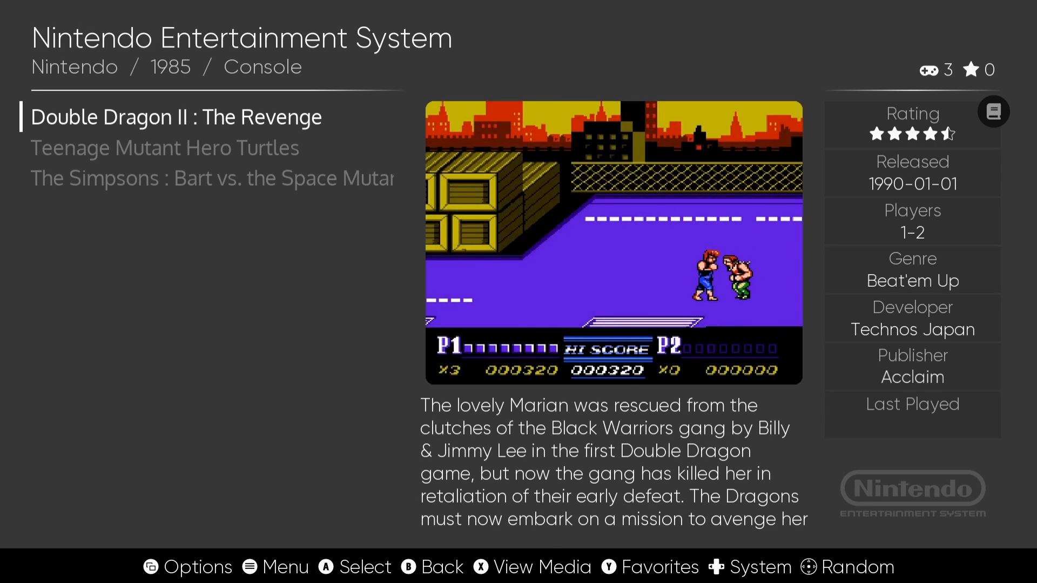
key(Down)
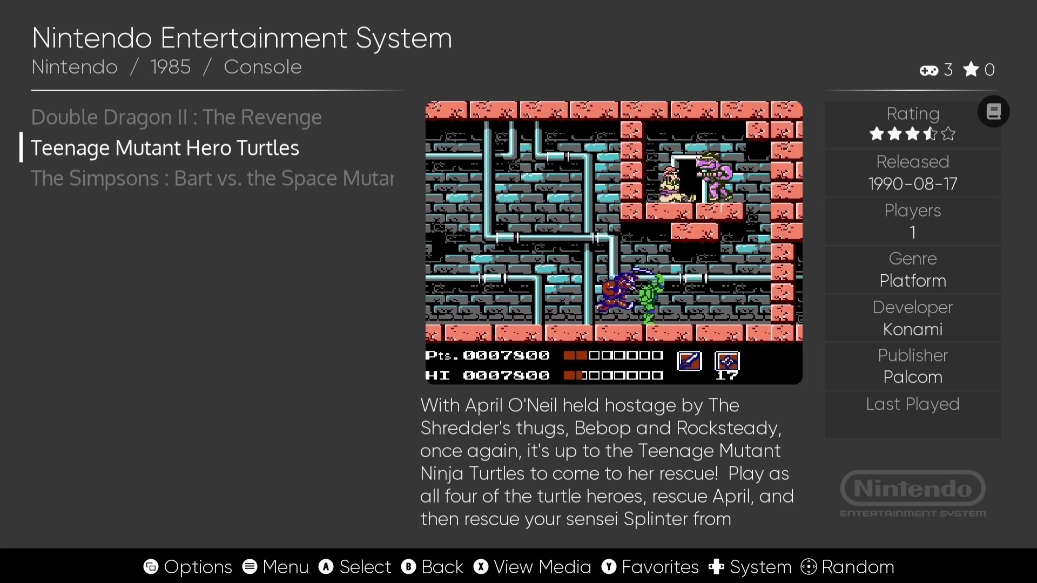
key(Up)
key(Right)
key(Up)
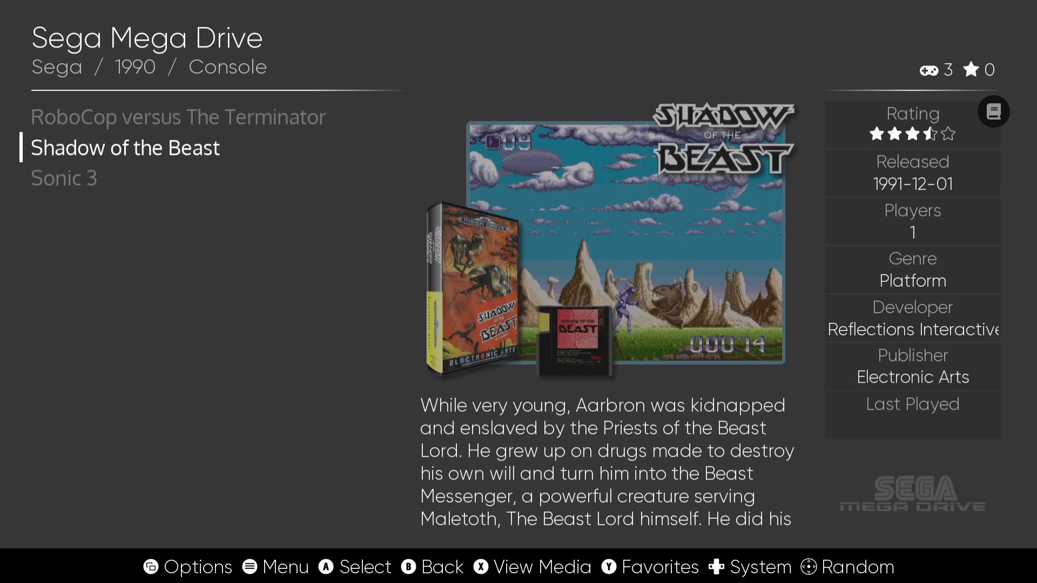
Step: Look through the scraped entries for RoboCop versus The Terminator and the Nintendo Entertainment System's Double Dragon II
key(Up)
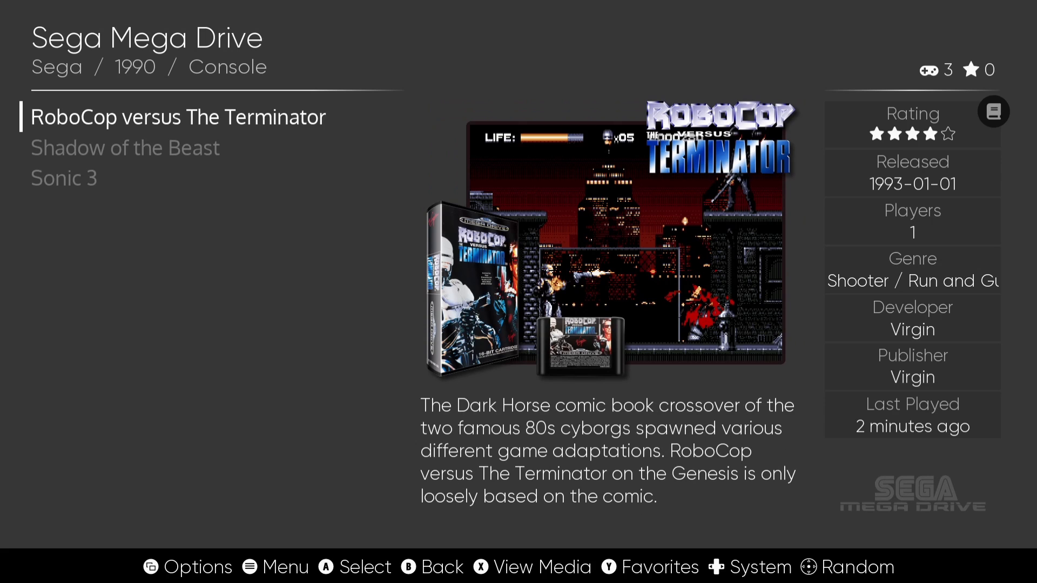
key(Left)
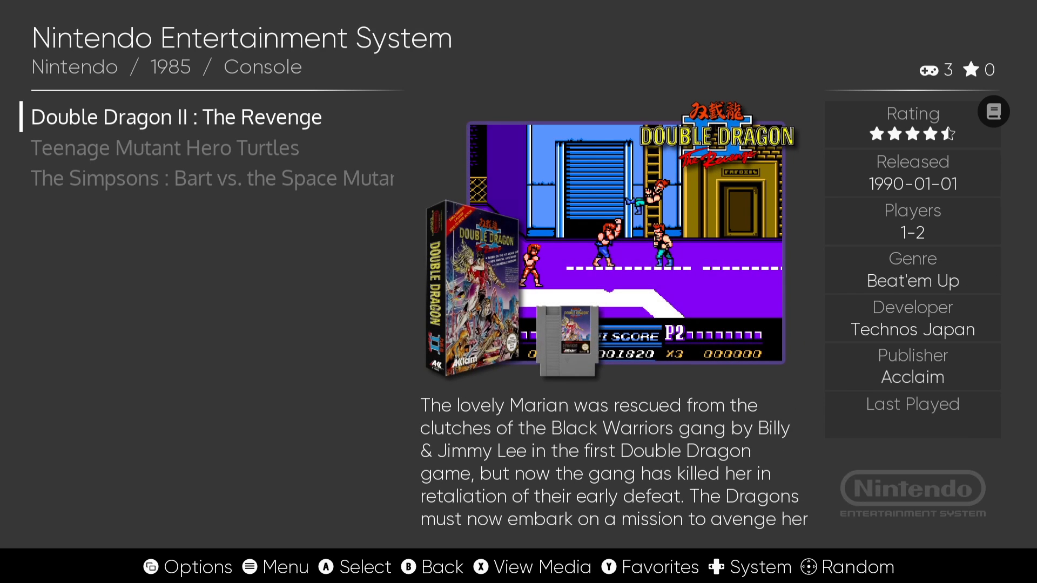
key(Down)
key(Up)
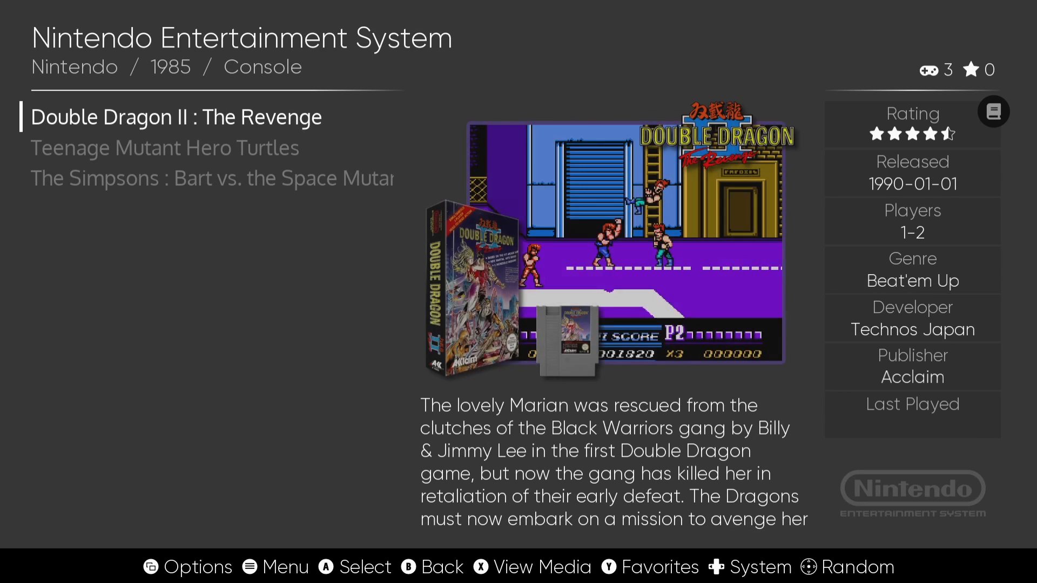
Step: Open the alternative emulators configuration in ES-DE's other settings
key(Escape)
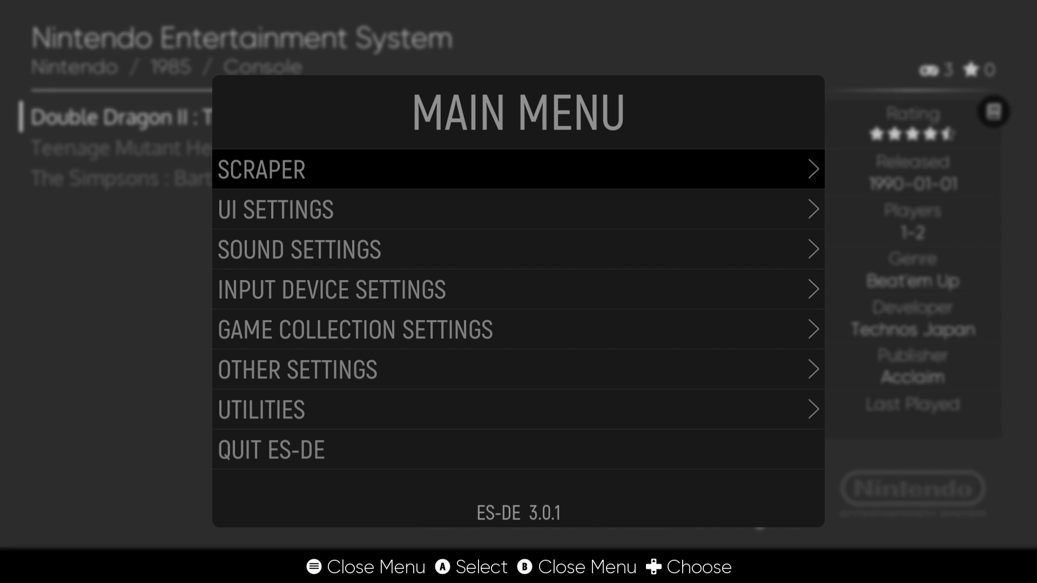
key(Down)
key(Down)
key(Down)
key(Down)
key(Down)
key(Return)
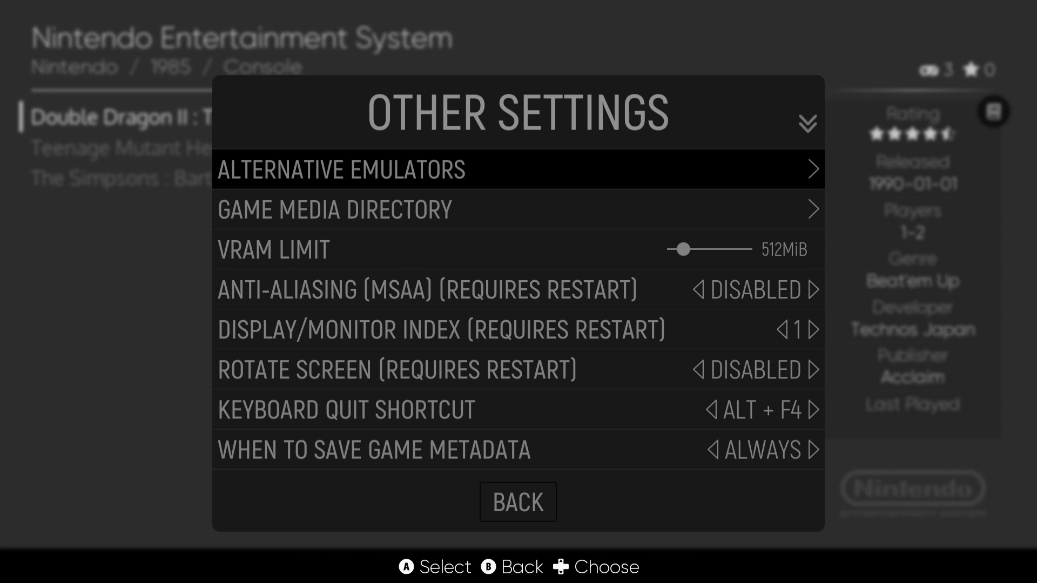
key(Return)
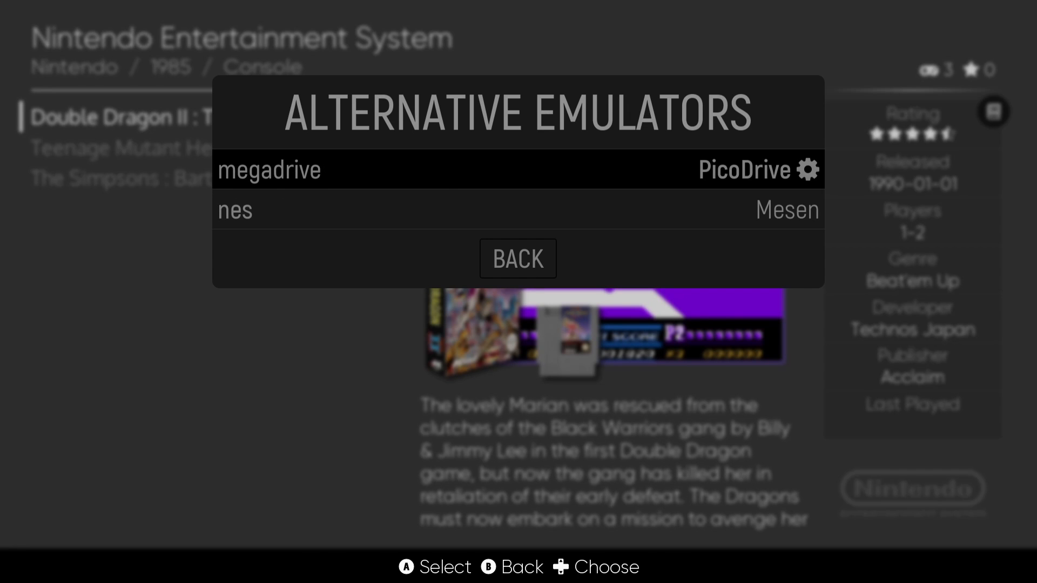
Step: Set the emulator for the nes system to FCEUmm and return to the game list
key(Down)
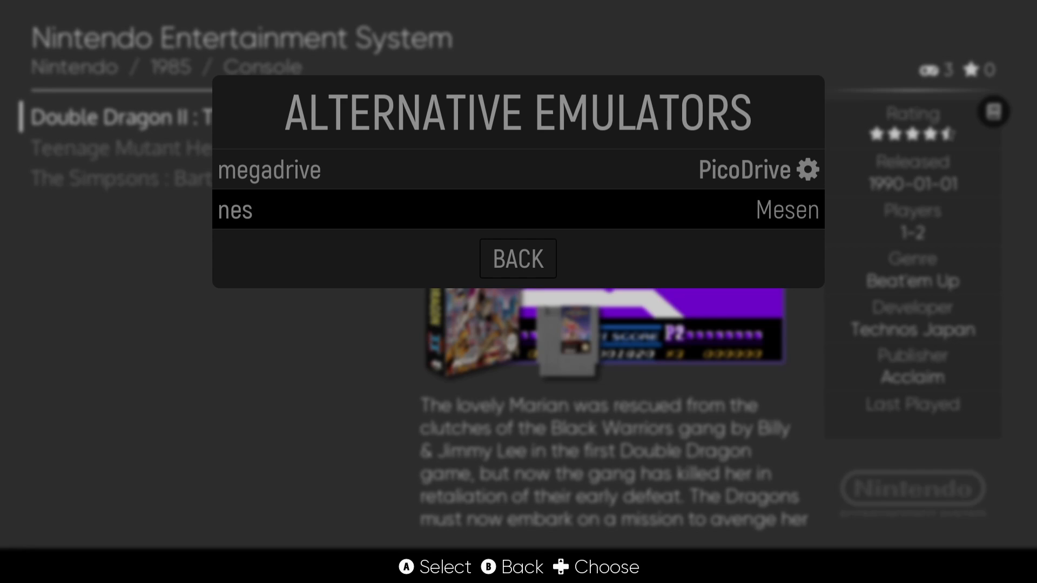
key(Return)
key(Down)
key(Down)
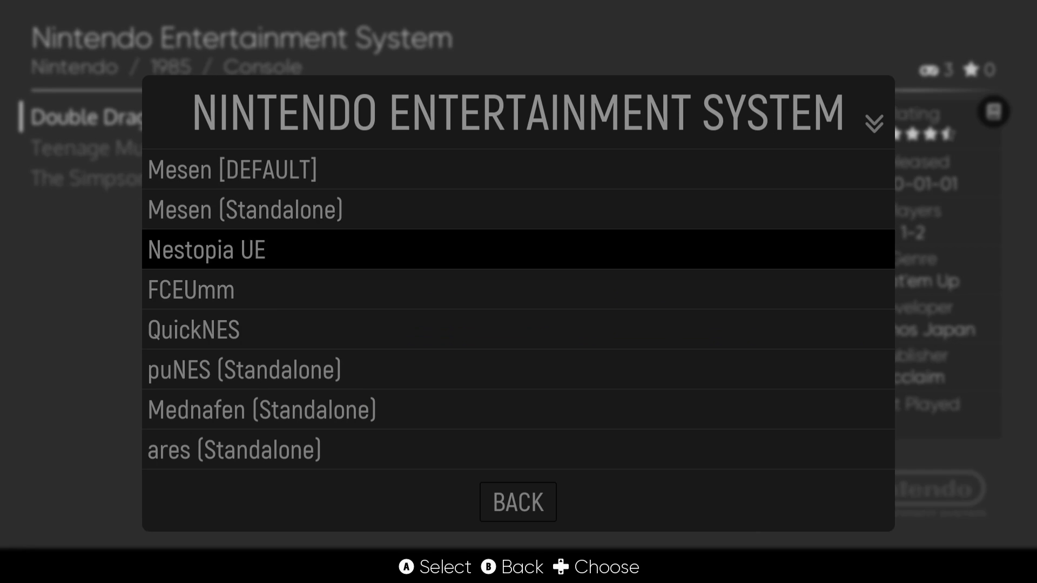
key(Down)
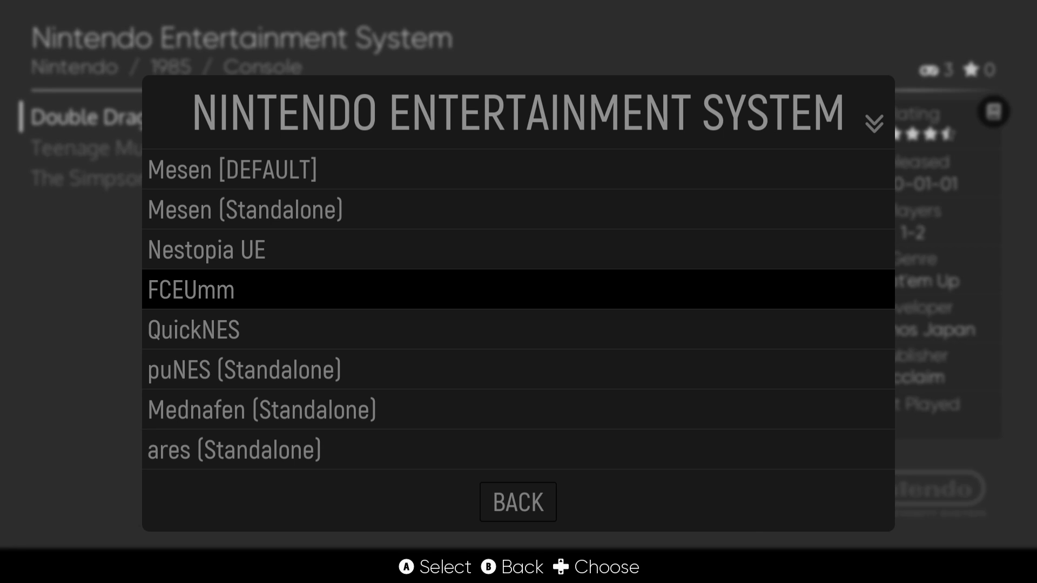
key(Return)
key(BackSpace)
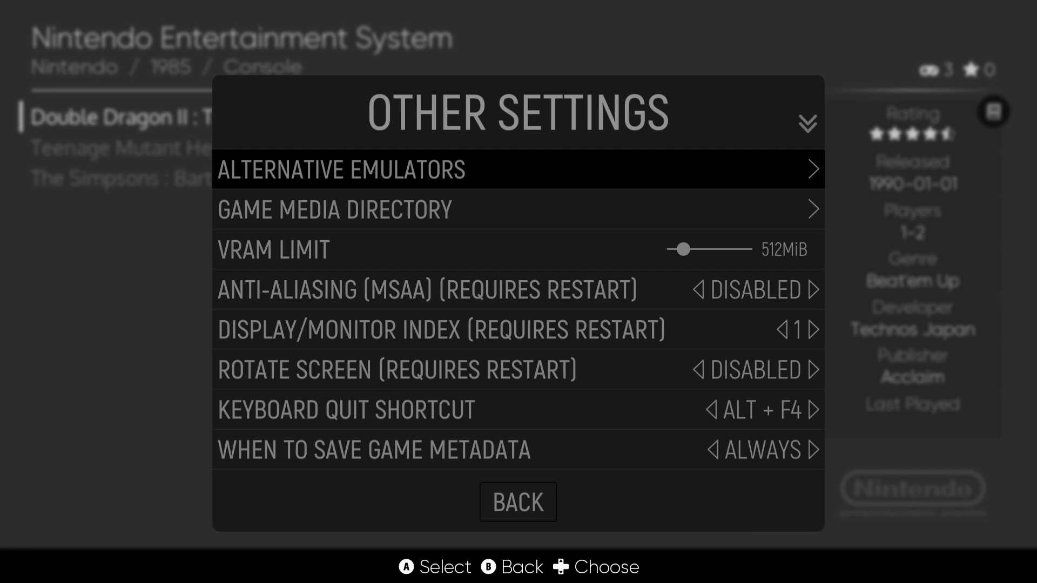
key(BackSpace)
key(BackSpace)
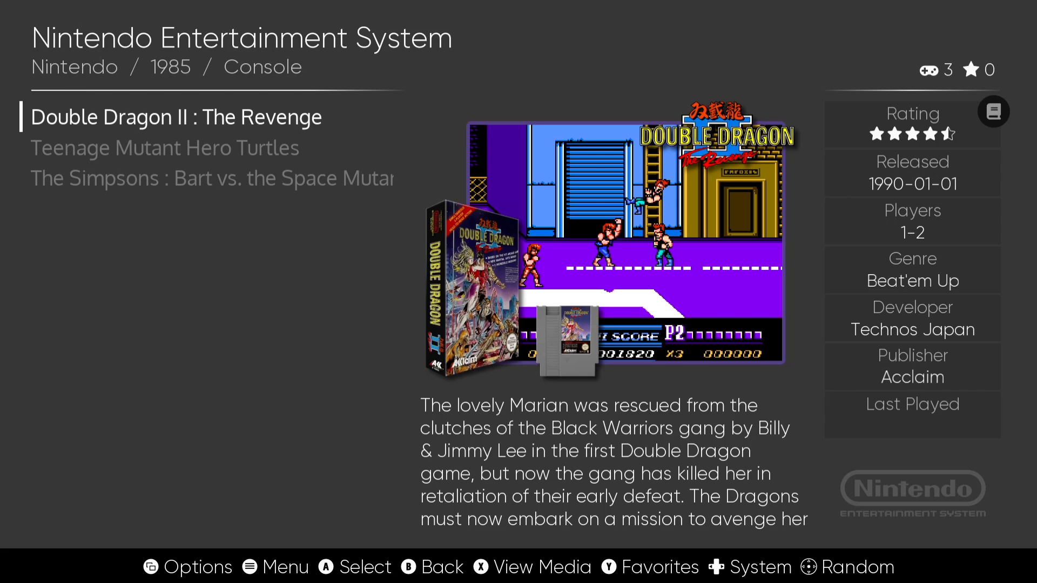
Step: Test-launch The Simpsons: Bart vs. the Space Mutants, quit RetroArch from its main menu and return to the system view
key(Down)
key(Down)
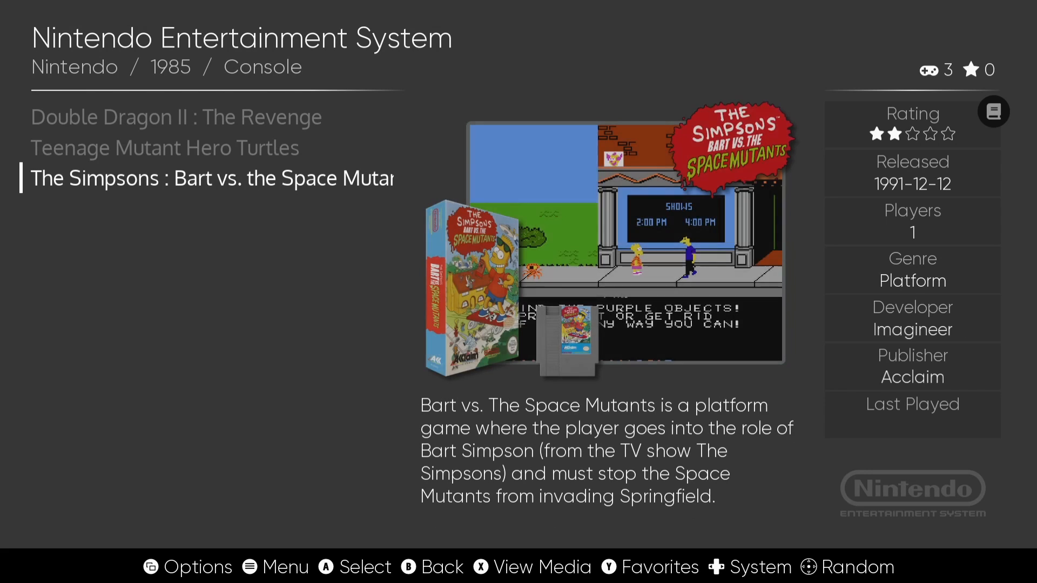
key(Return)
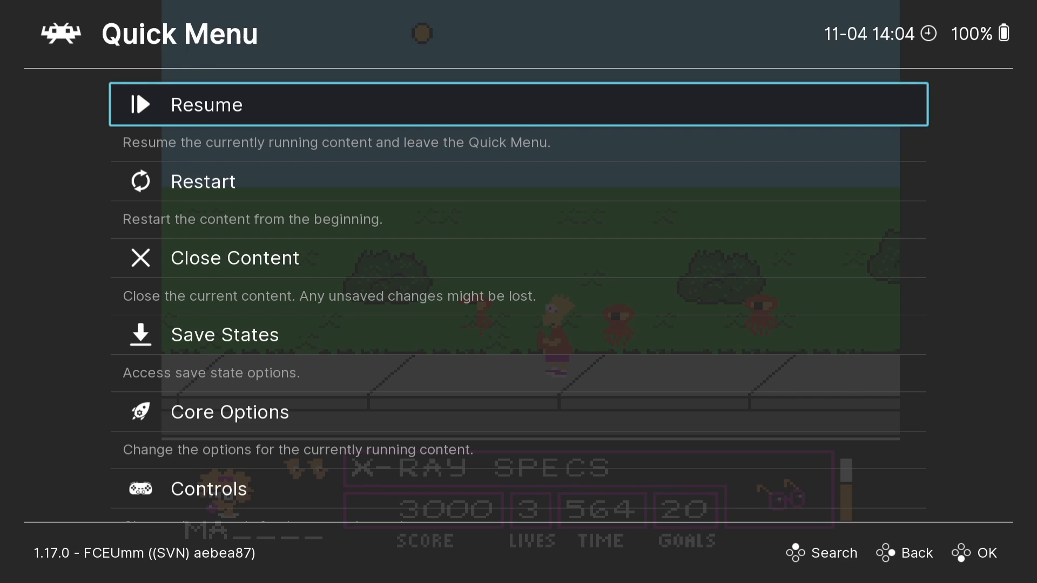
key(BackSpace)
key(Up)
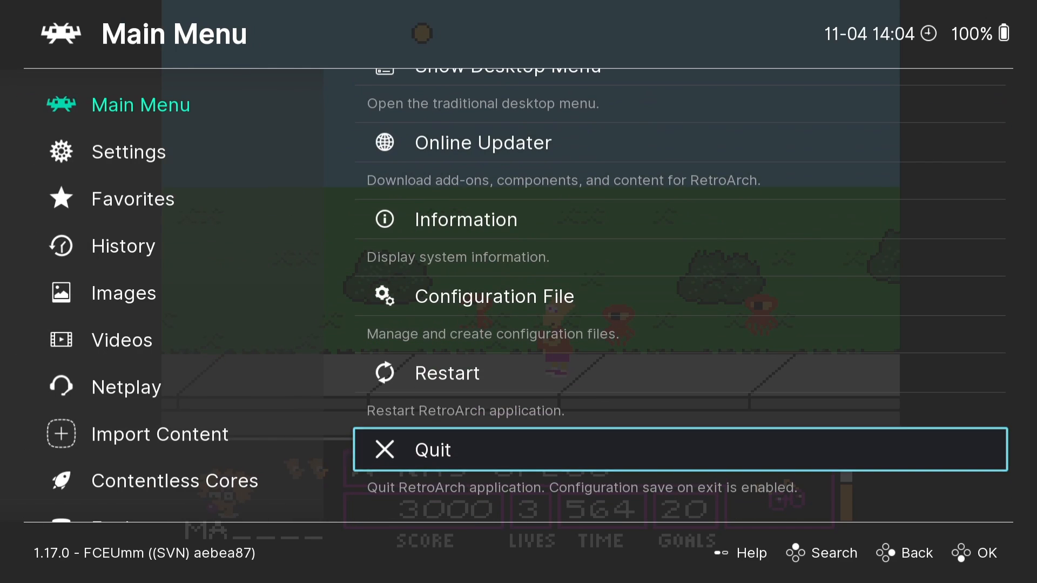
key(Return)
key(BackSpace)
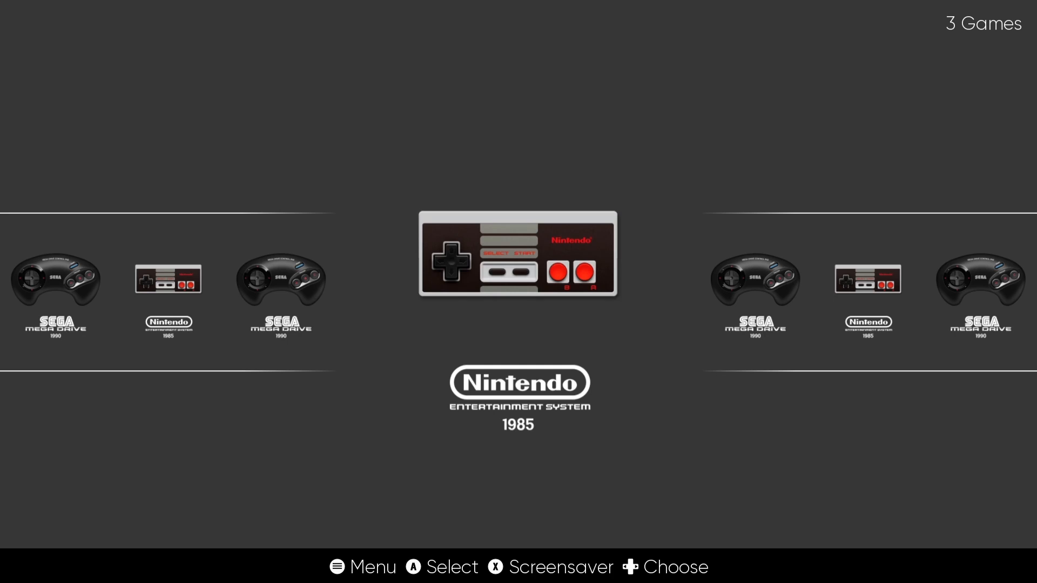
Step: Quit ES-DE to the Windows desktop
key(Escape)
key(Down)
key(Down)
key(Down)
key(Down)
key(Down)
key(Down)
key(Down)
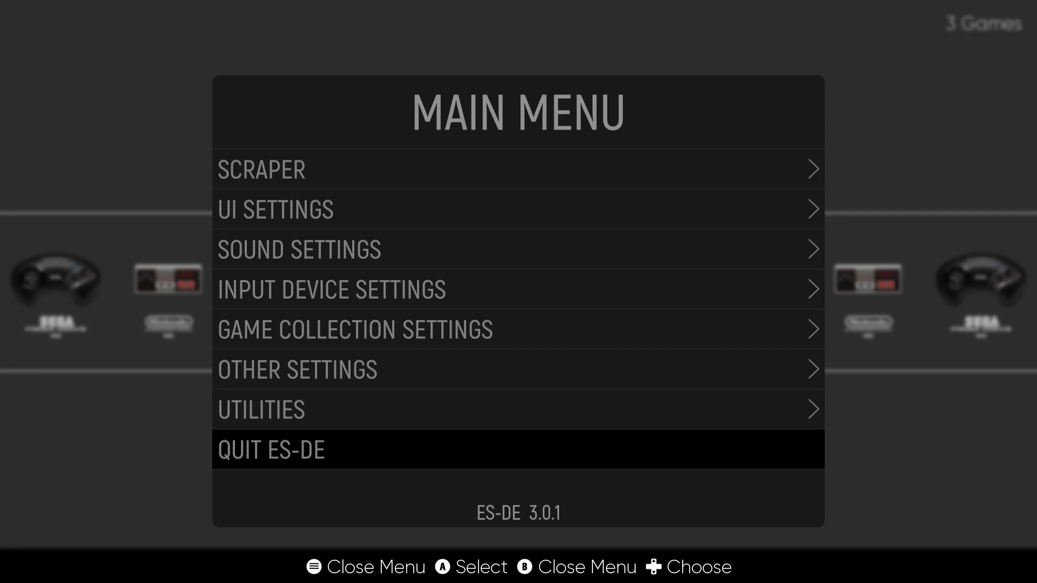
key(Return)
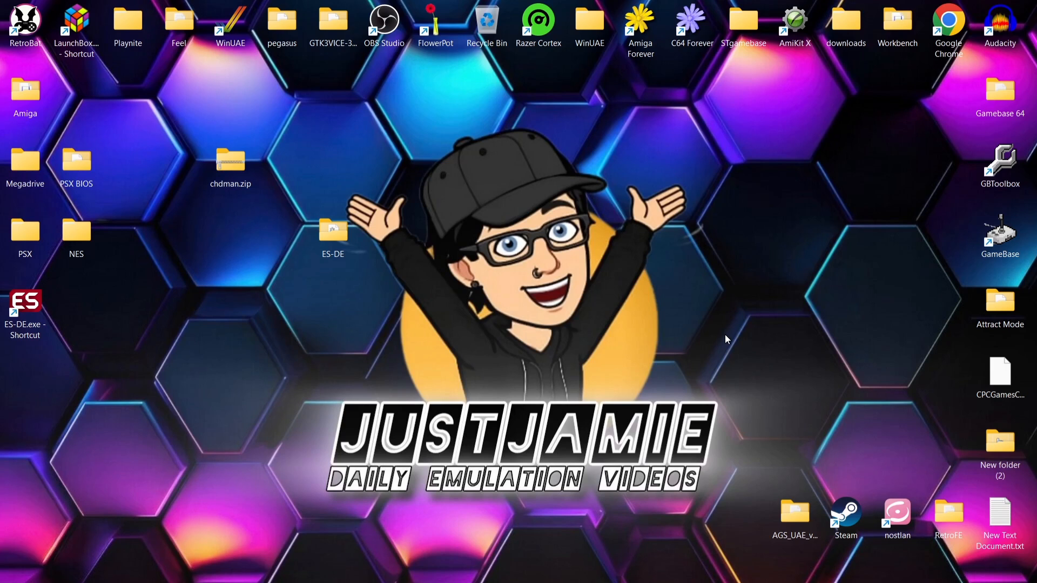
Step: Run duckstation-qt-x64-ReleaseLTCG.exe from the Duckstation folder in ES-DE's Emulators folder, allow it past SmartScreen, and close DuckStation after its first start
double_click(329, 234)
double_click(223, 128)
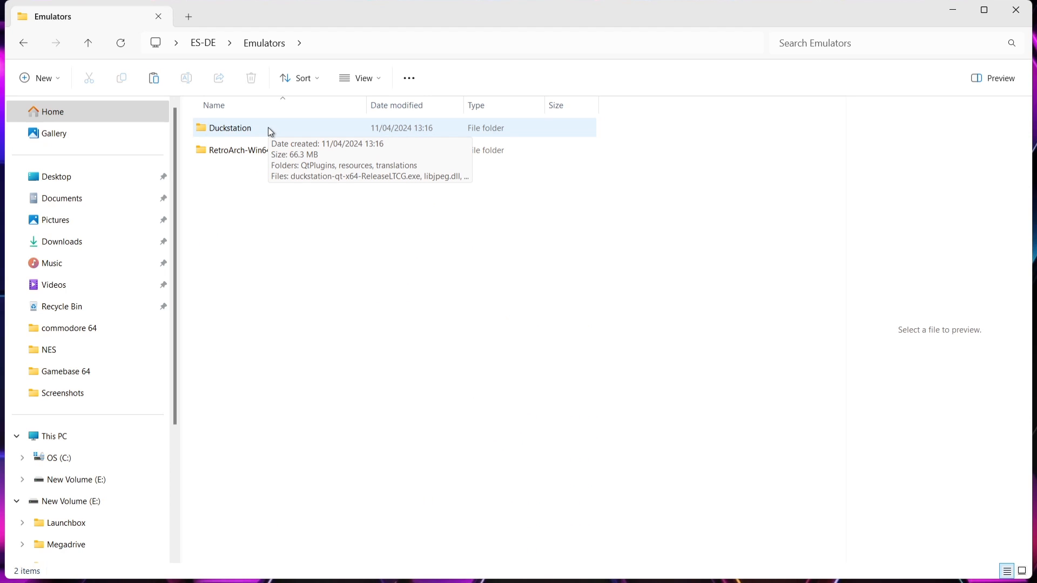
double_click(269, 128)
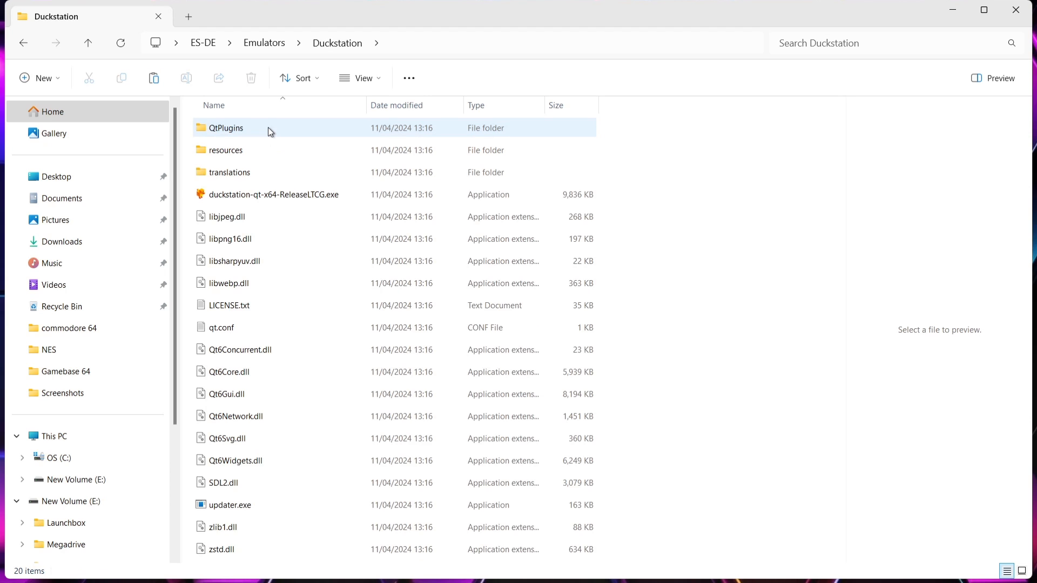
double_click(328, 196)
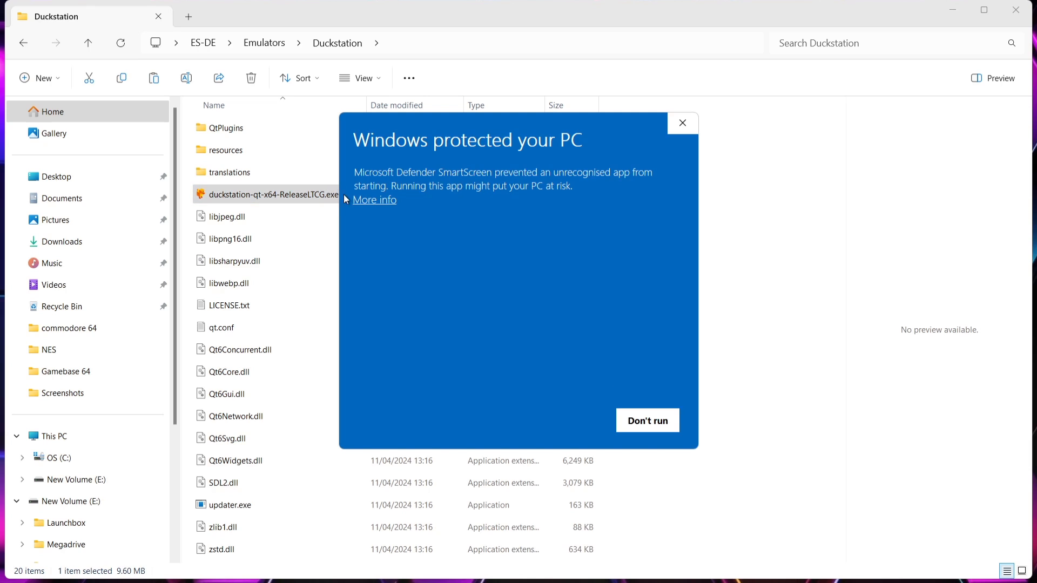
click(365, 202)
click(562, 421)
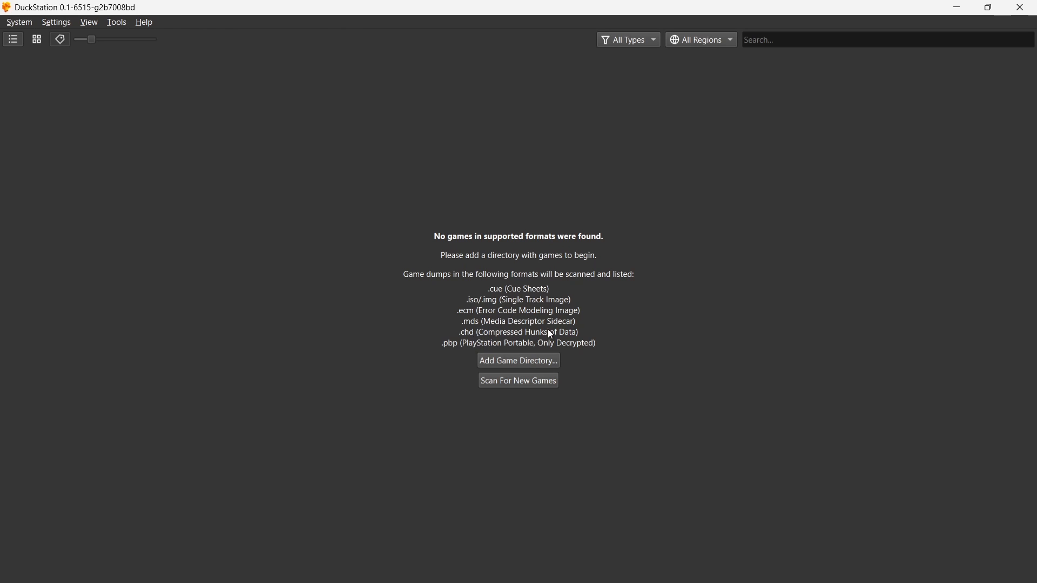
click(1020, 8)
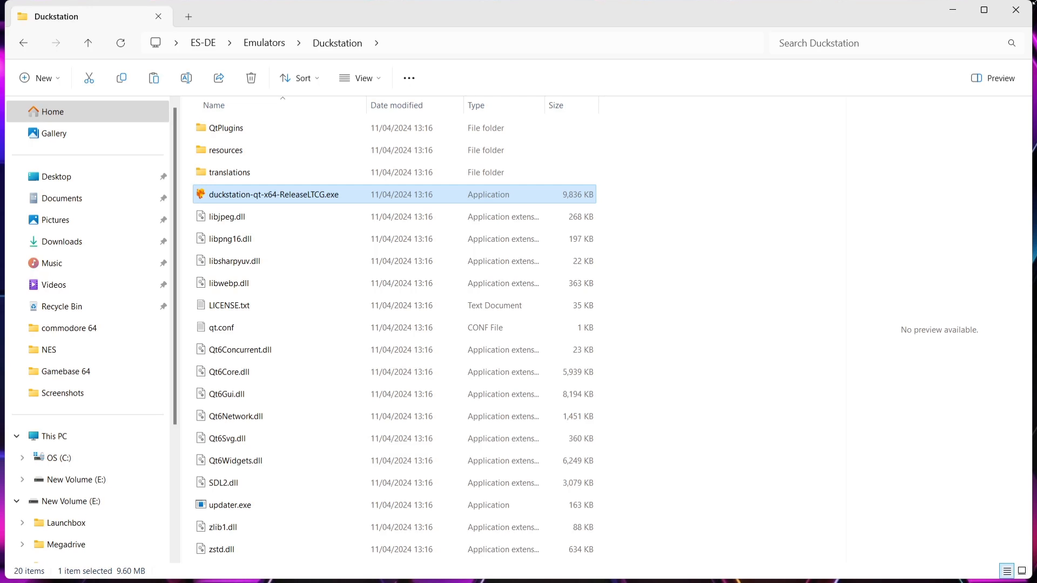
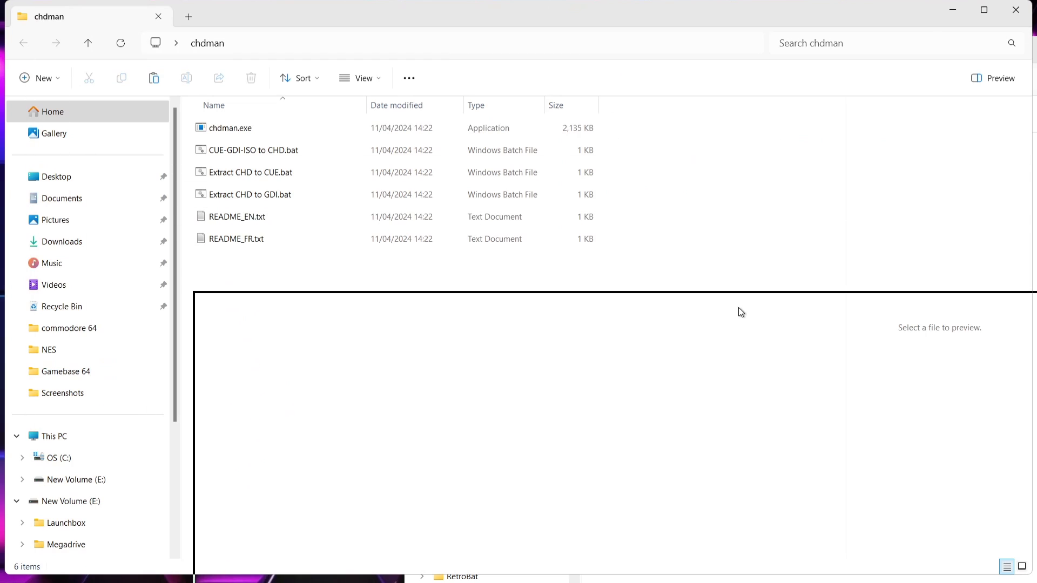
Step: Copy chdman.exe and CUE-GDI-ISO to CHD.bat from the chdman folder into the PSX Skullmonkeys folder, and close the chdman window
click(440, 447)
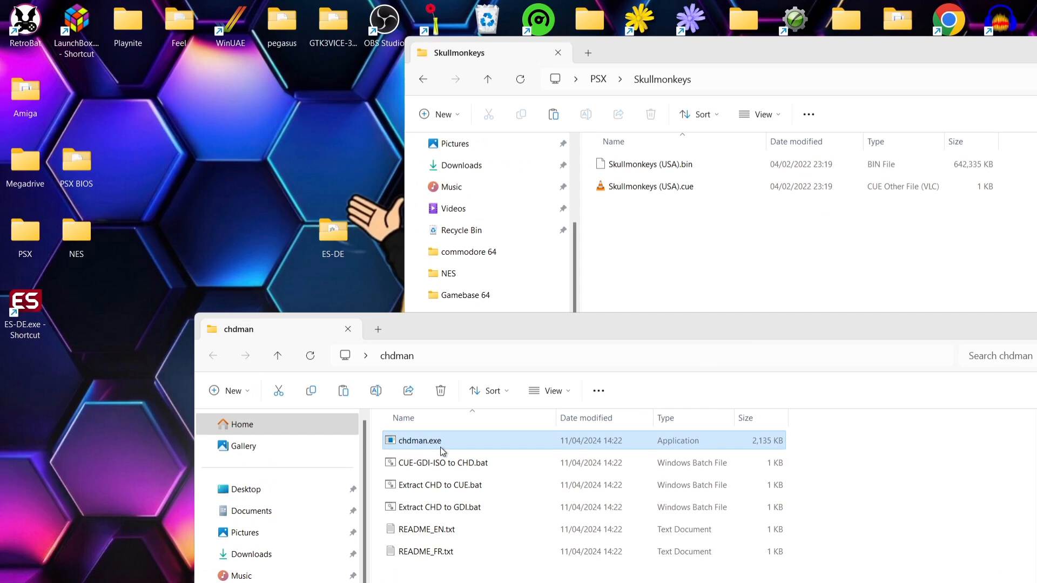
ctrl+click(484, 462)
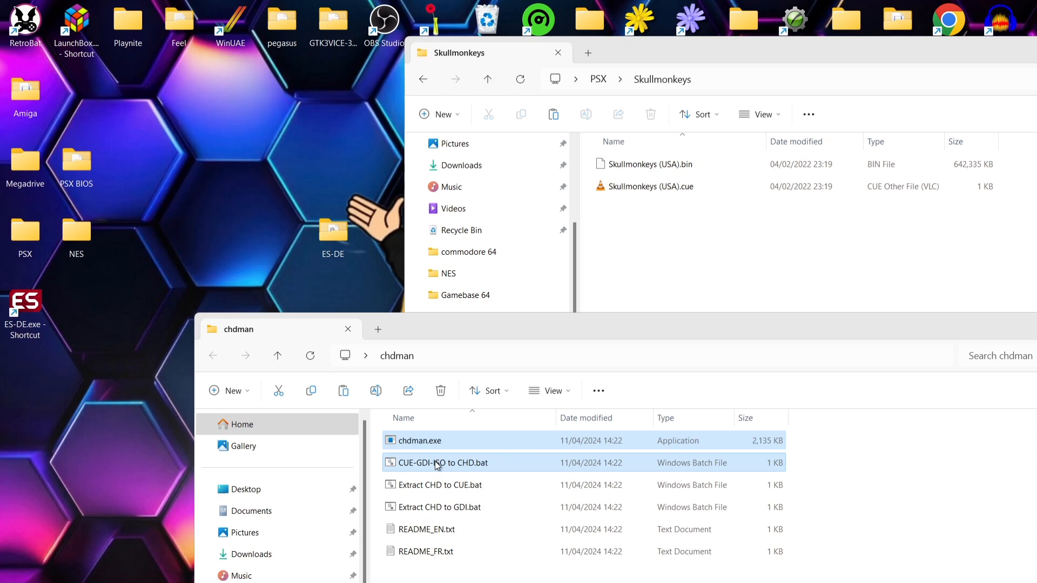
right_click(440, 464)
click(478, 477)
click(661, 258)
right_click(661, 264)
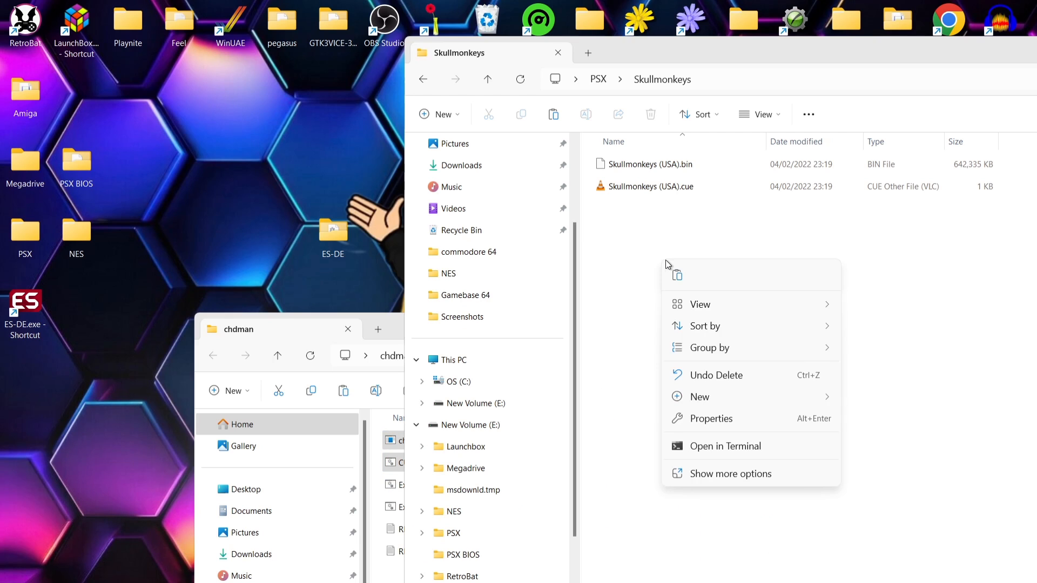
click(670, 270)
click(671, 276)
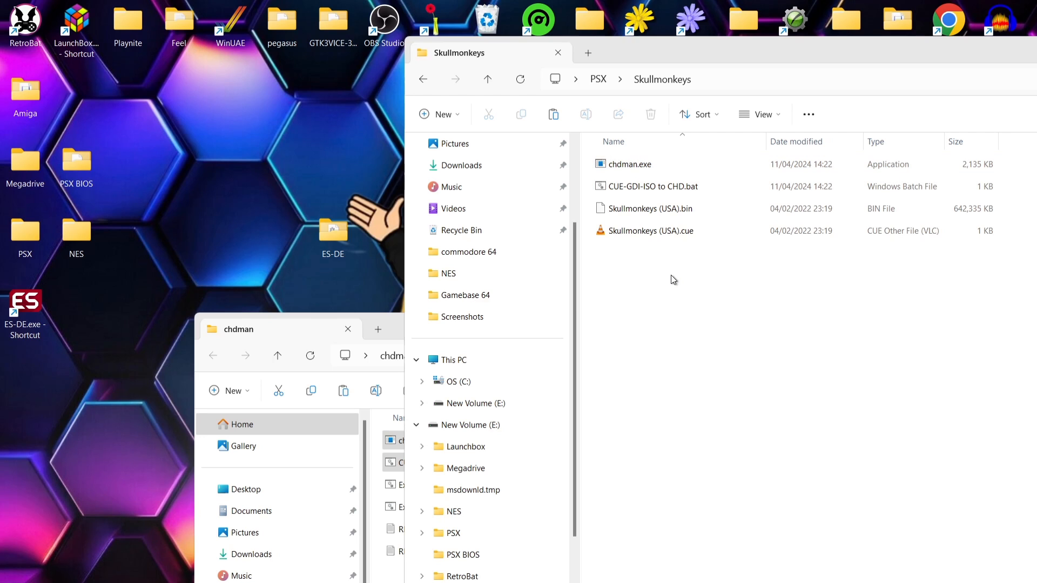
click(388, 329)
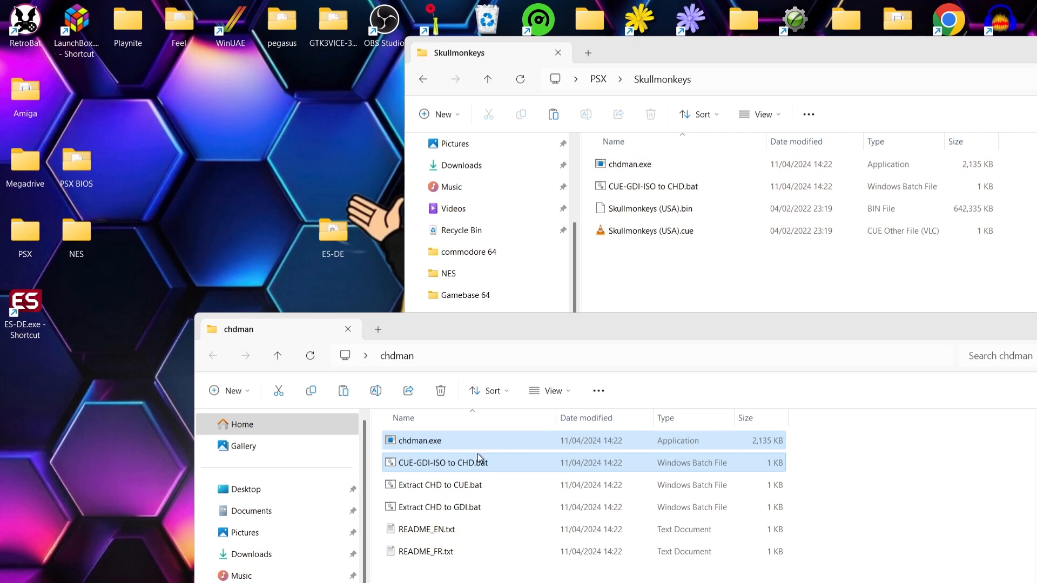
drag(889, 328, 474, 236)
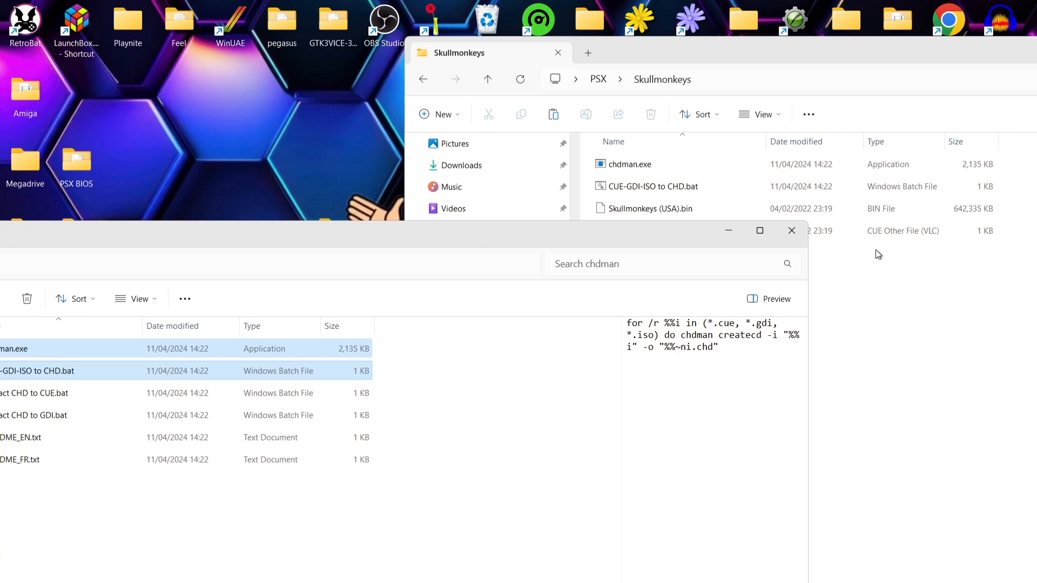
click(792, 231)
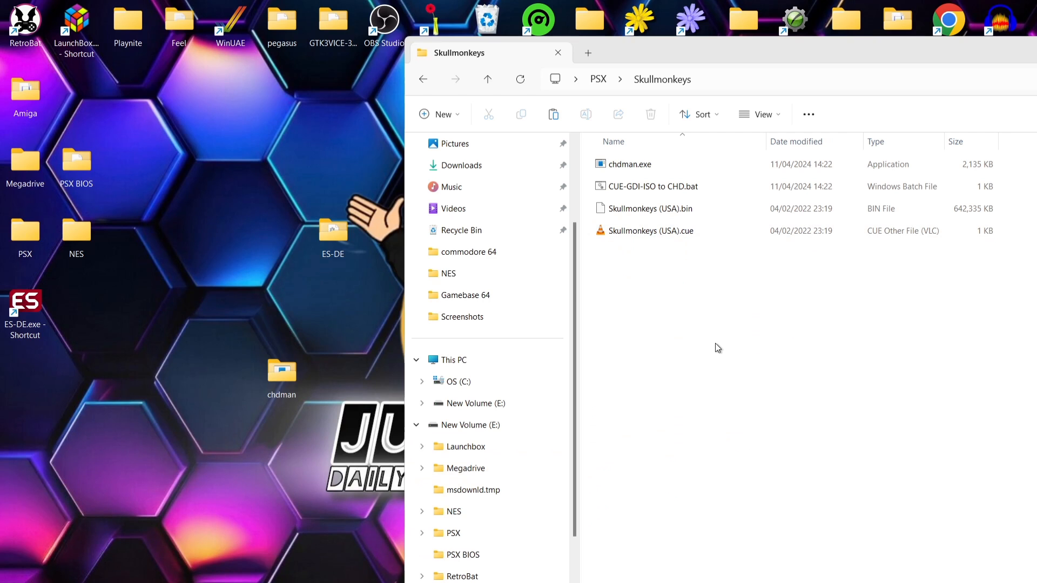
Step: Convert the Skullmonkeys disc image to CHD by running CUE-GDI-ISO to CHD.bat in its folder
double_click(727, 186)
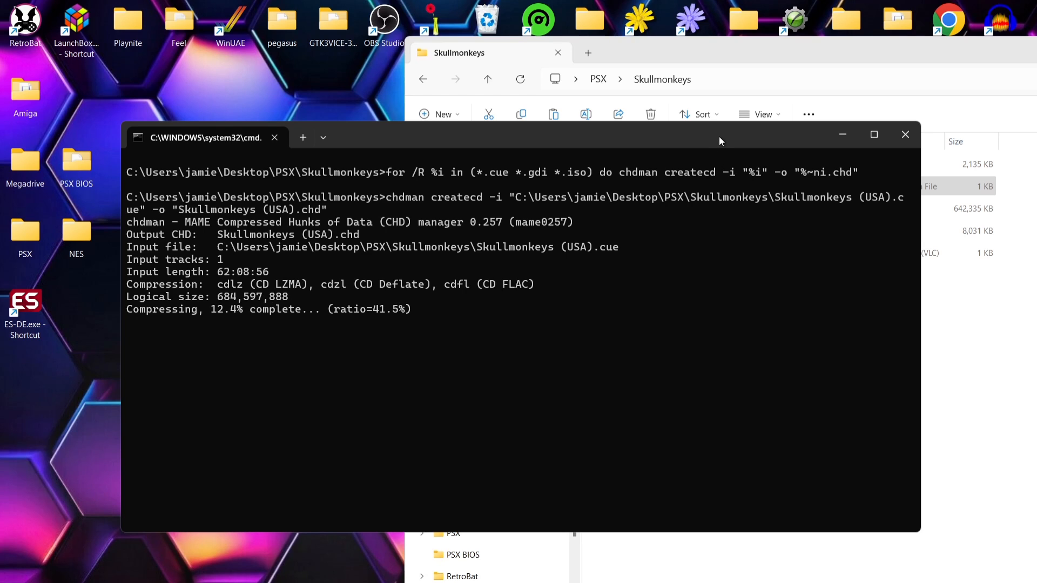
drag(718, 136, 621, 155)
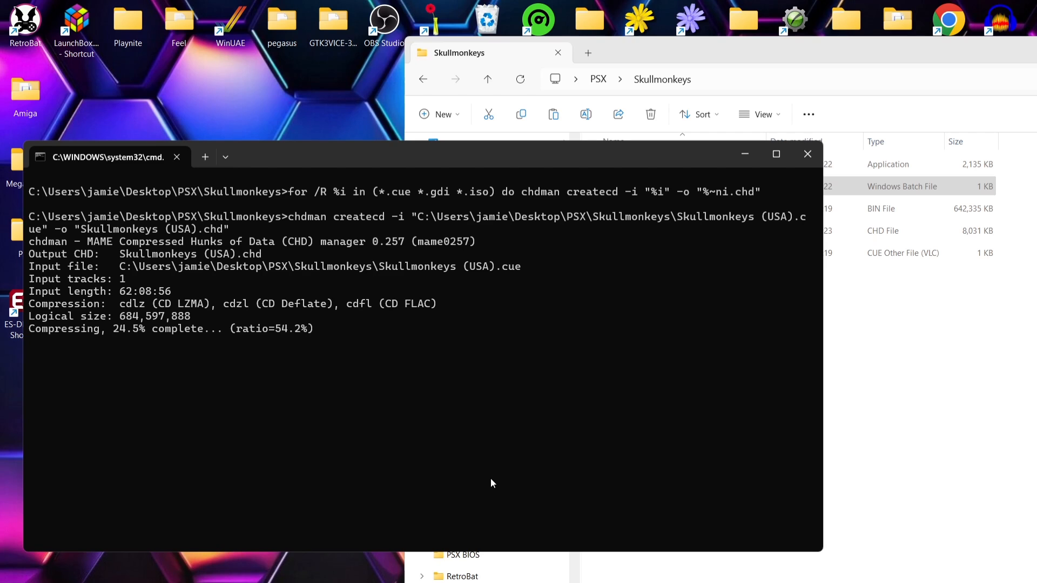
click(973, 375)
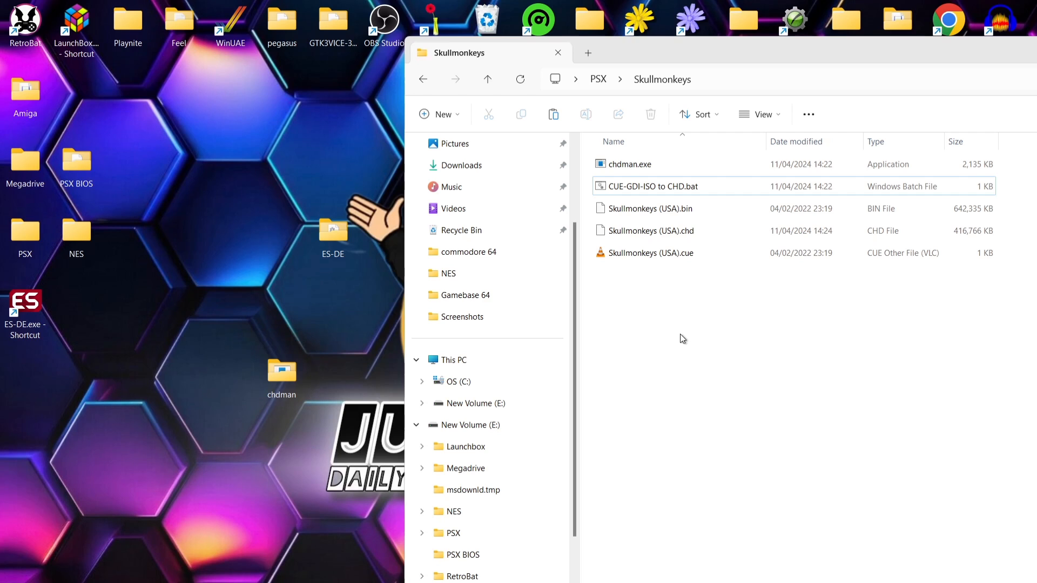
Step: Delete everything in the Skullmonkeys folder except Skullmonkeys (USA).chd
drag(679, 334, 638, 156)
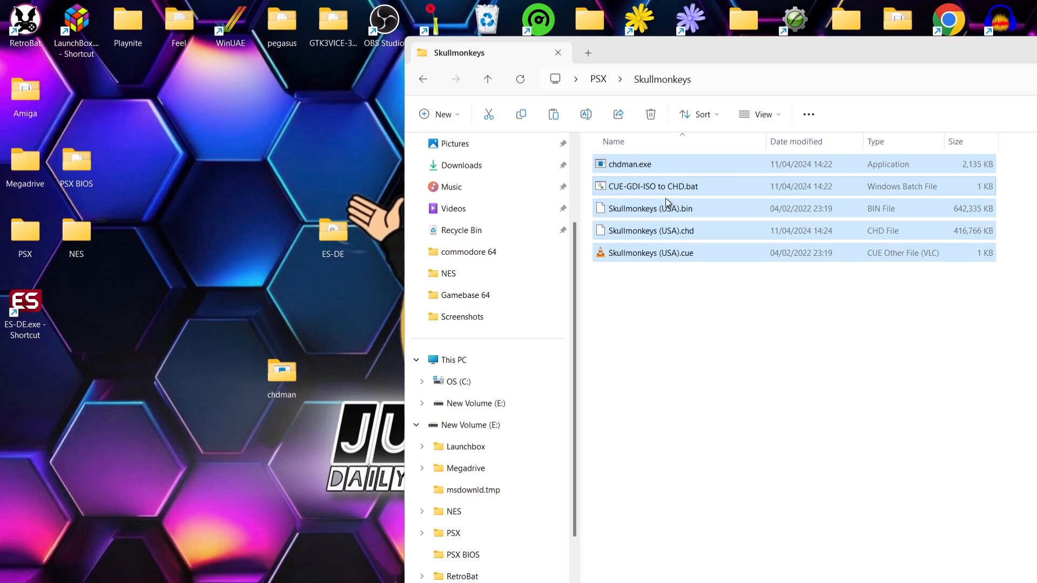
ctrl+click(657, 231)
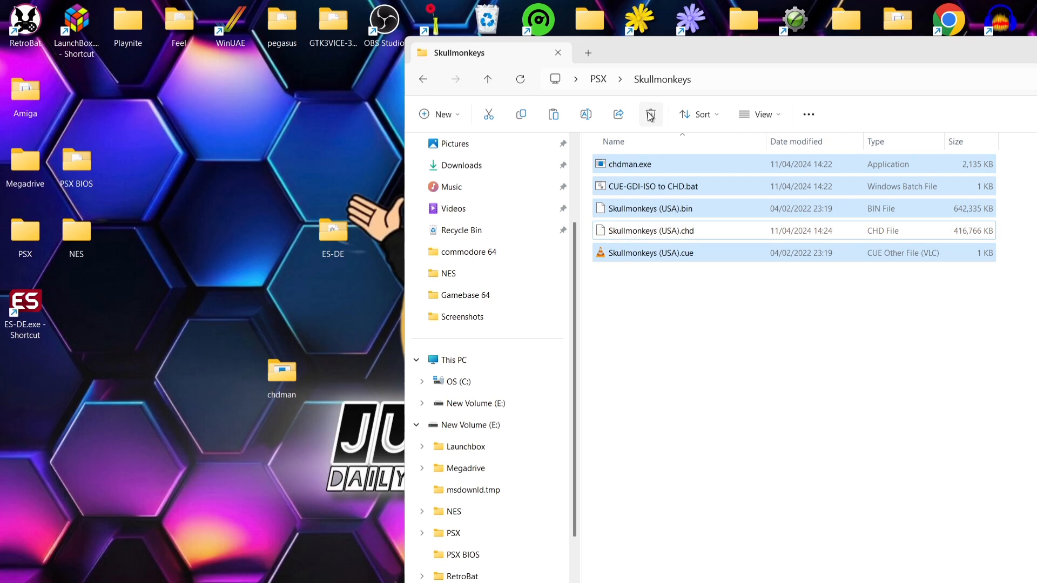
click(650, 115)
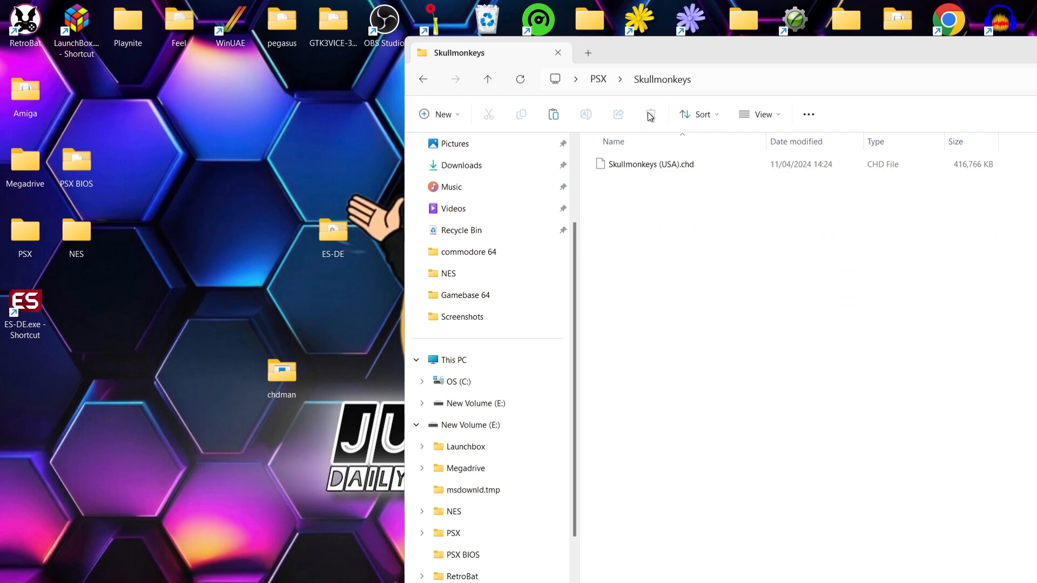
Step: Move Skullmonkeys (USA).chd out of the Skullmonkeys folder into the parent PSX folder
click(650, 169)
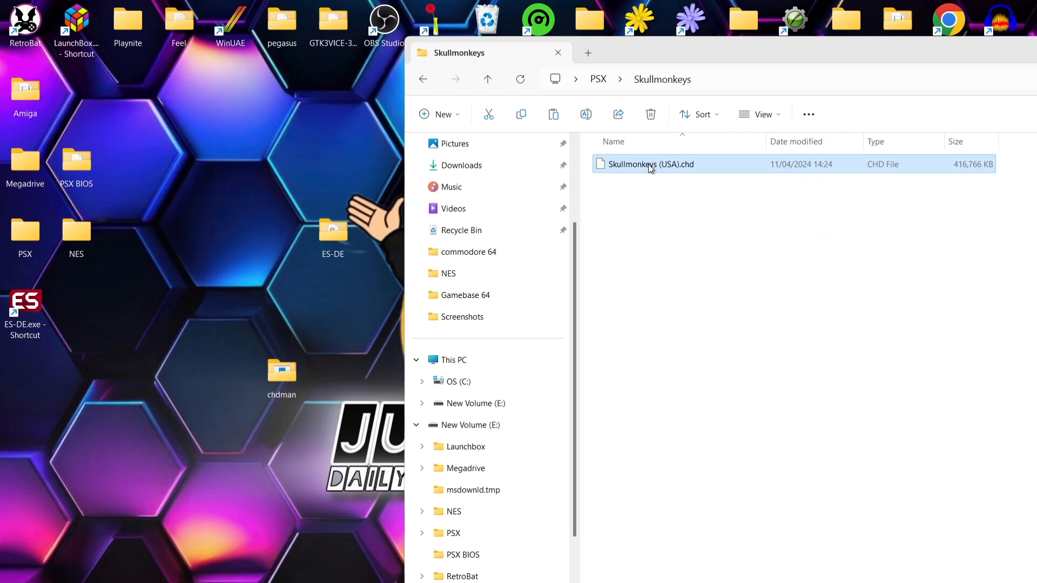
right_click(651, 169)
click(690, 178)
click(423, 87)
click(676, 253)
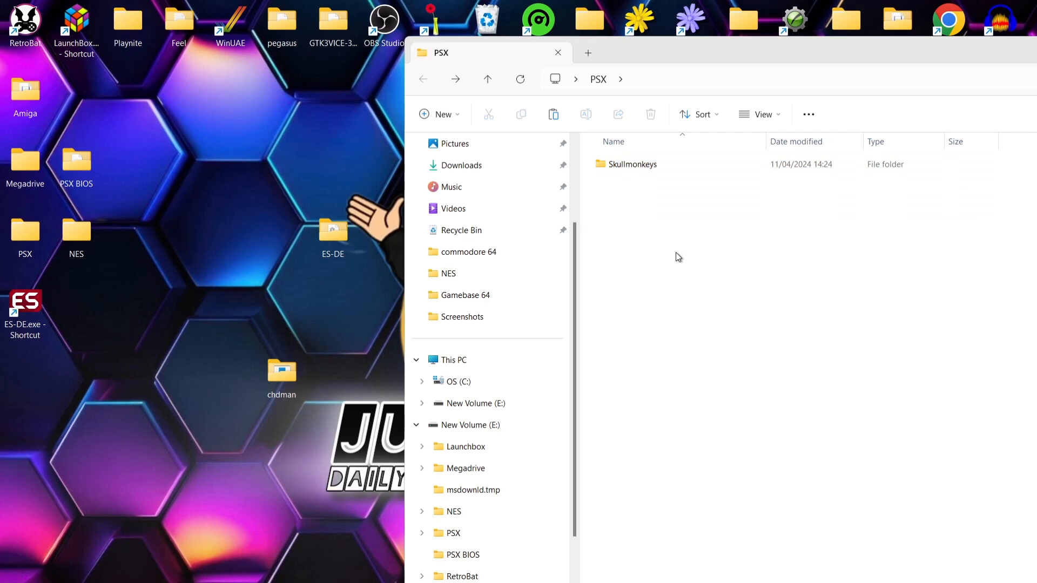
right_click(676, 252)
click(691, 269)
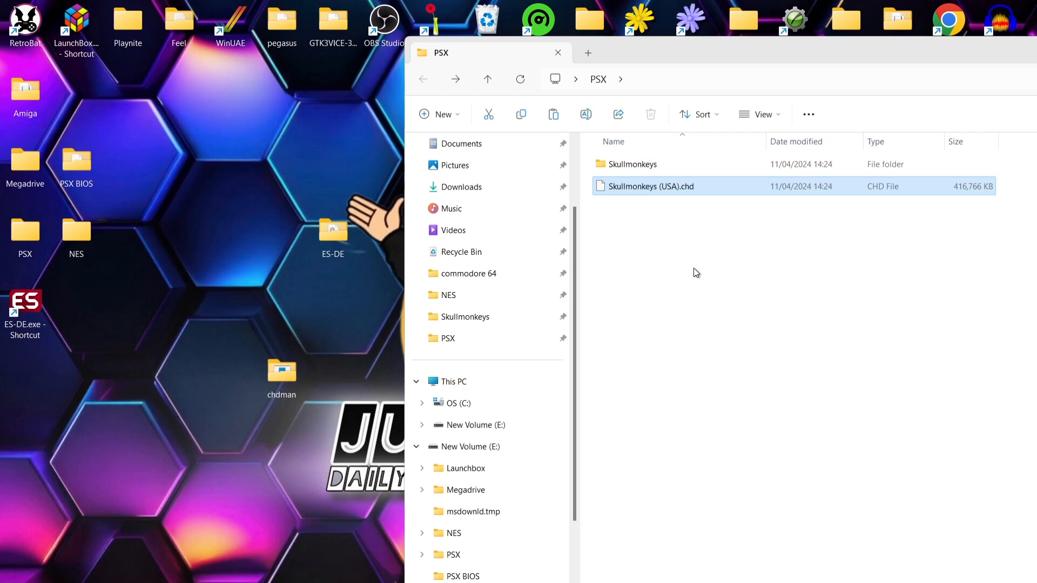
Step: Delete the leftover Skullmonkeys subfolder from the PSX folder and close the folder window
click(631, 164)
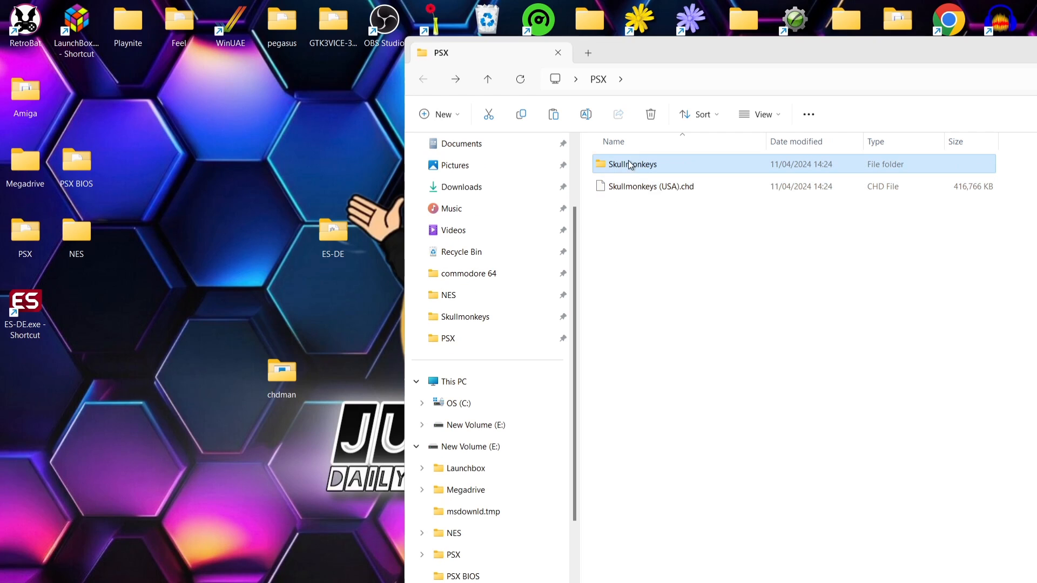
click(650, 114)
drag(813, 52, 501, 40)
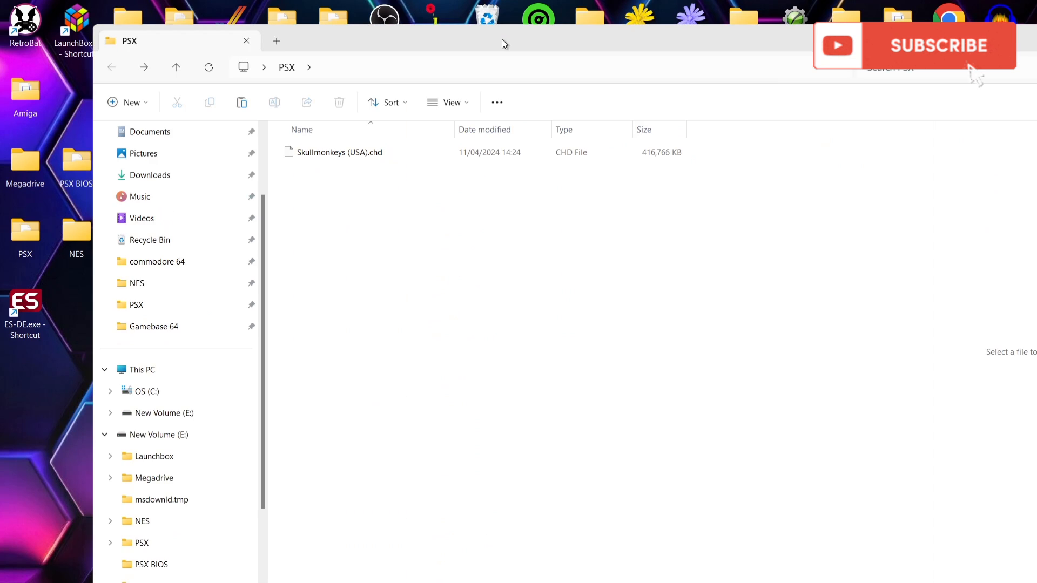
drag(1018, 42, 818, 52)
click(903, 47)
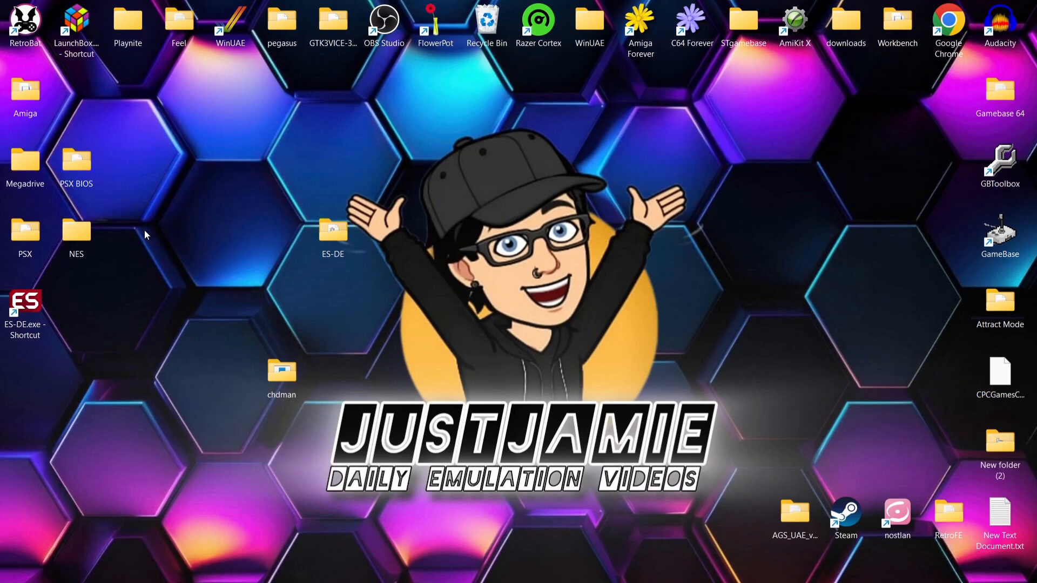
Step: Check the BIOS files in the desktop's PSX BIOS folder, and move that folder into ES-DE's Emulators\Duckstation folder
double_click(75, 161)
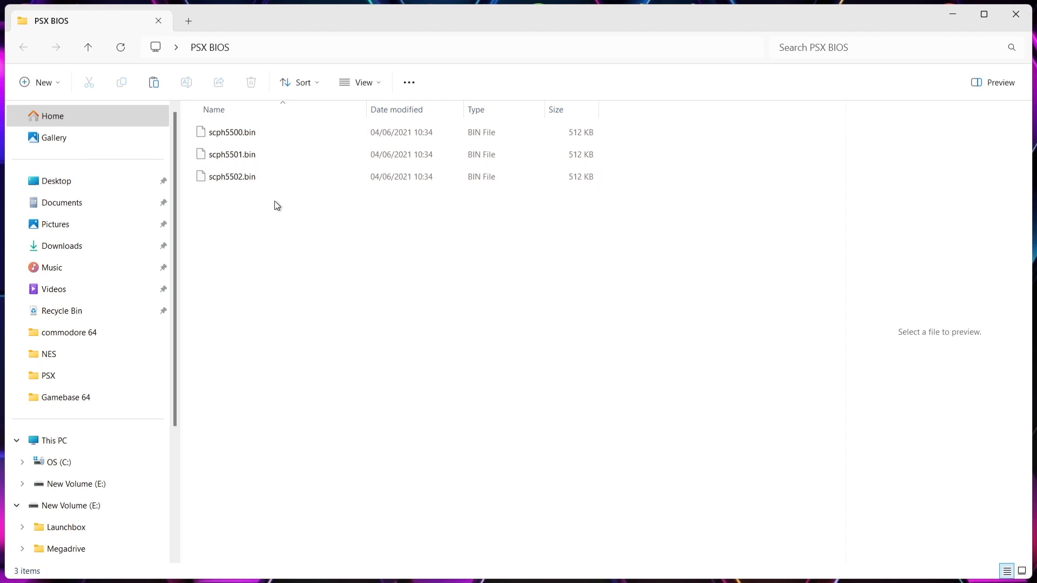
click(1015, 14)
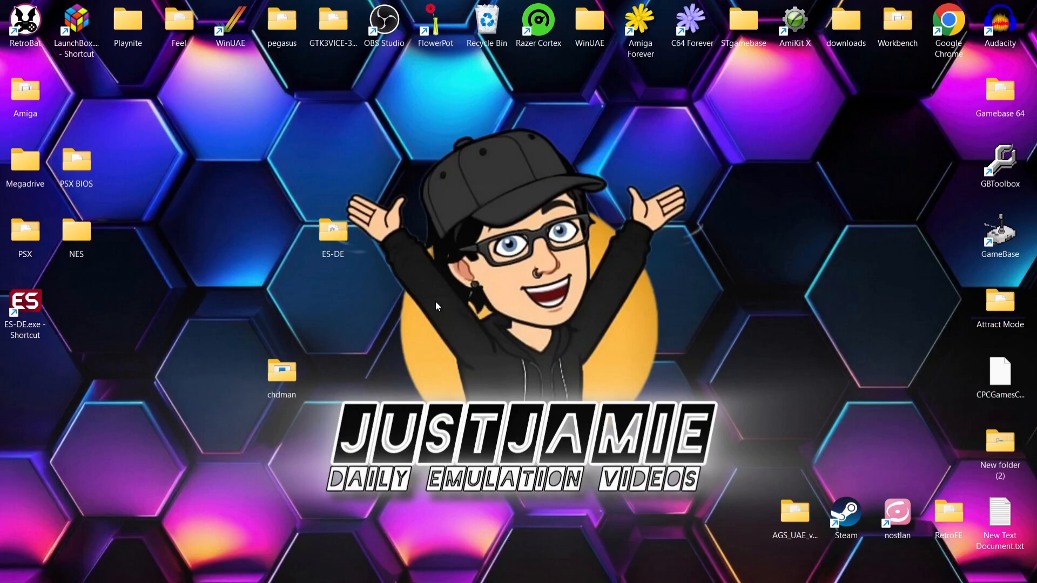
double_click(333, 237)
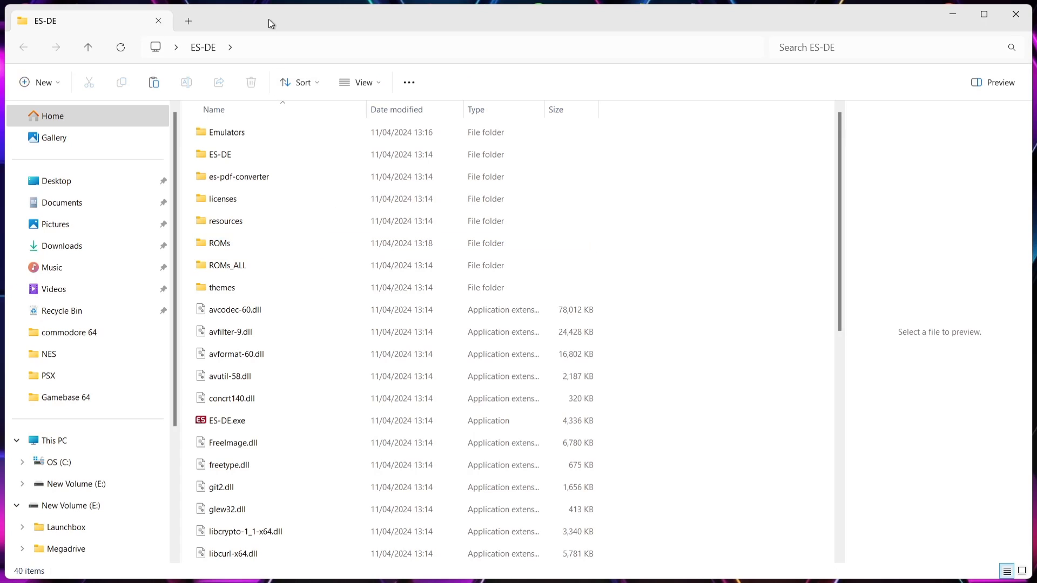
key(super+Right)
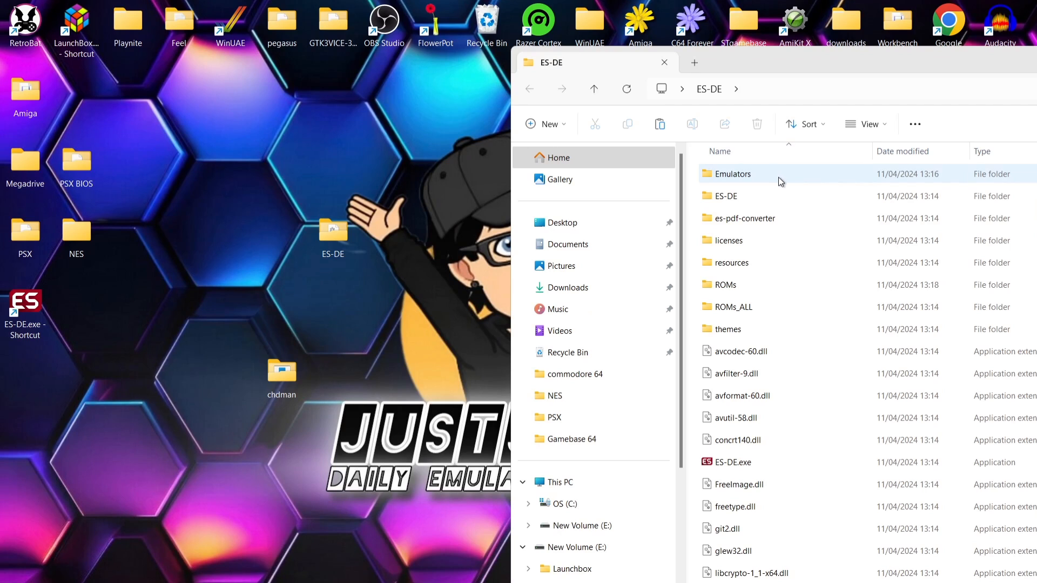
double_click(779, 177)
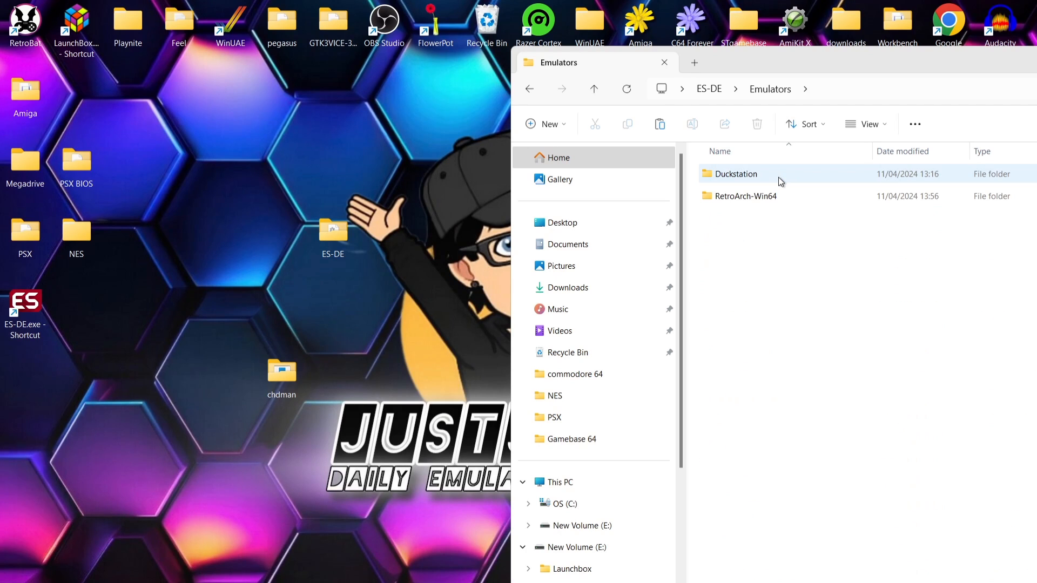
double_click(779, 177)
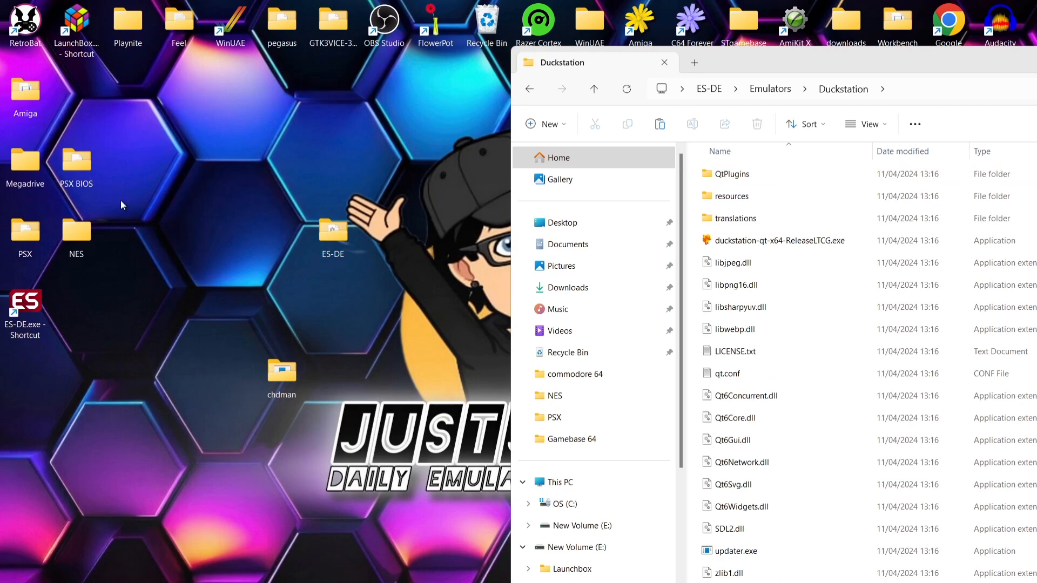
drag(78, 164, 695, 279)
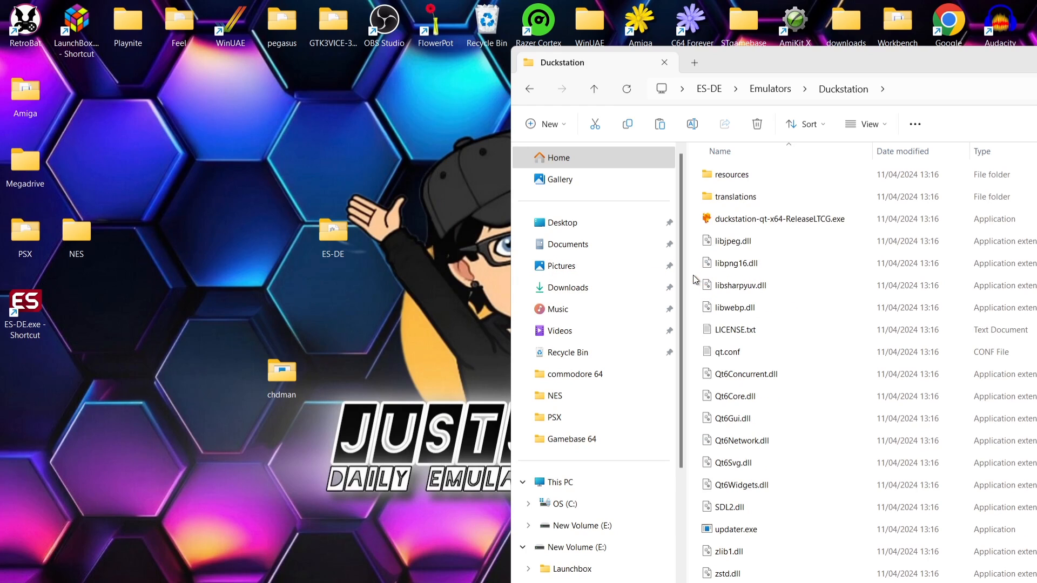
Step: Run duckstation-qt-x64-ReleaseLTCG.exe and add the desktop's PSX folder as a game directory with recursive scanning
double_click(787, 218)
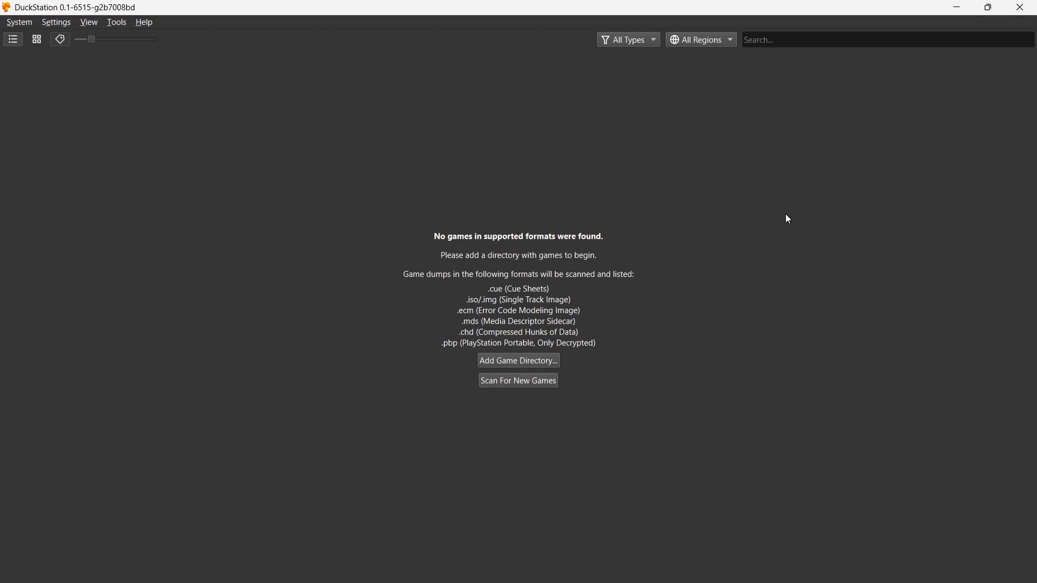
click(533, 362)
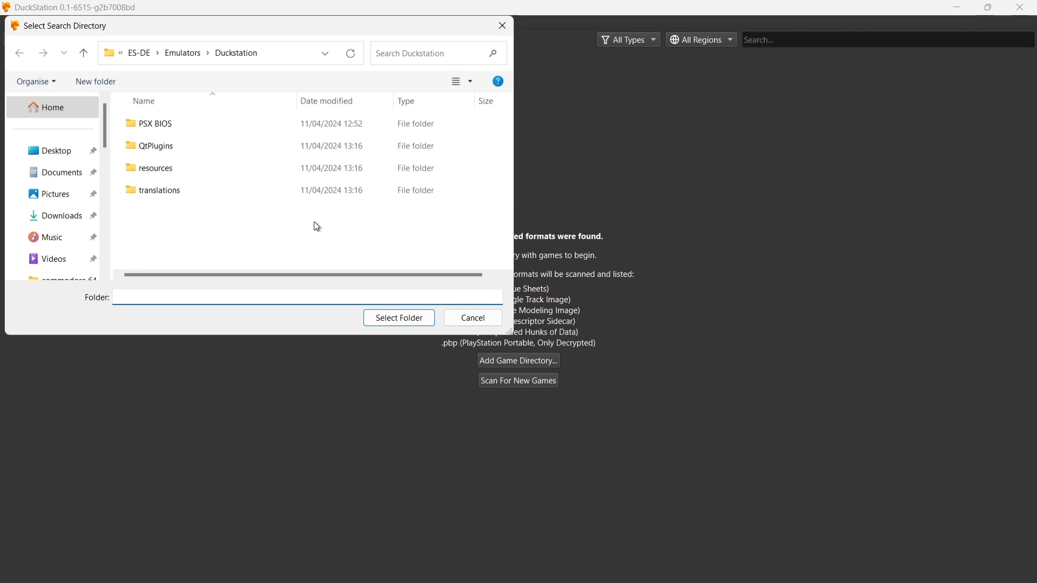
click(59, 152)
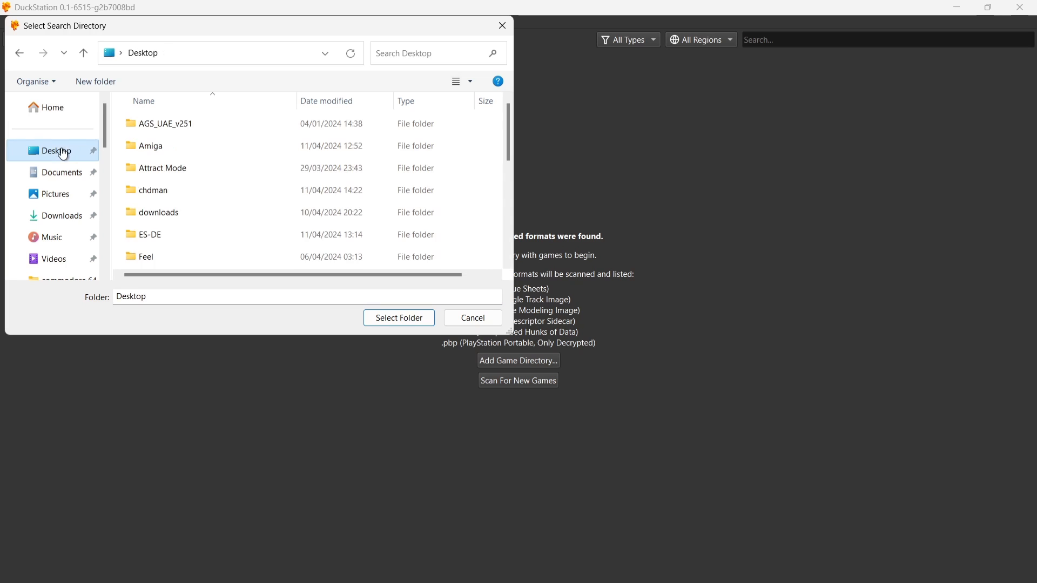
scroll(510, 116, down, 2)
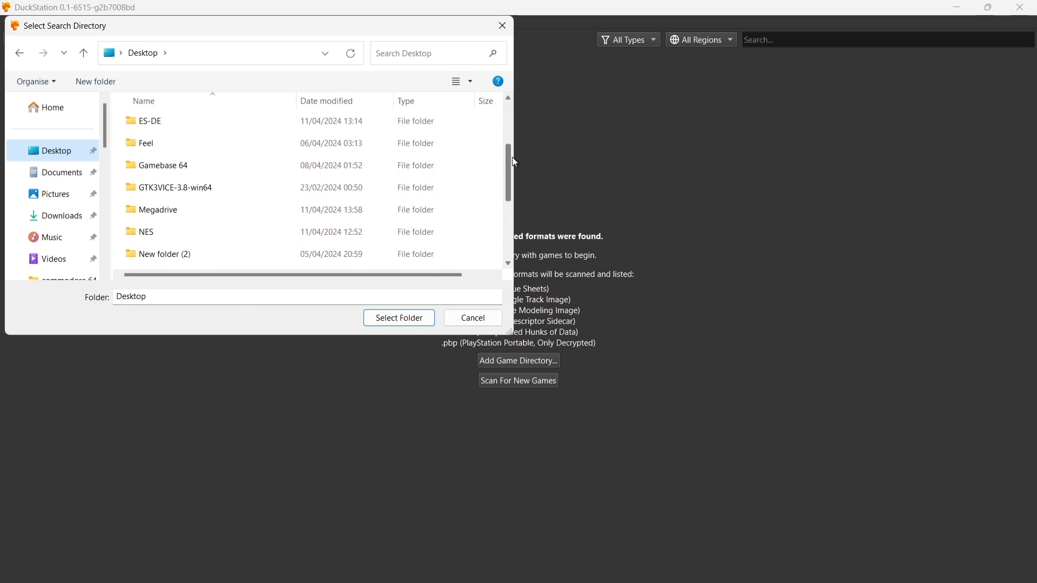
drag(507, 192, 507, 227)
click(289, 208)
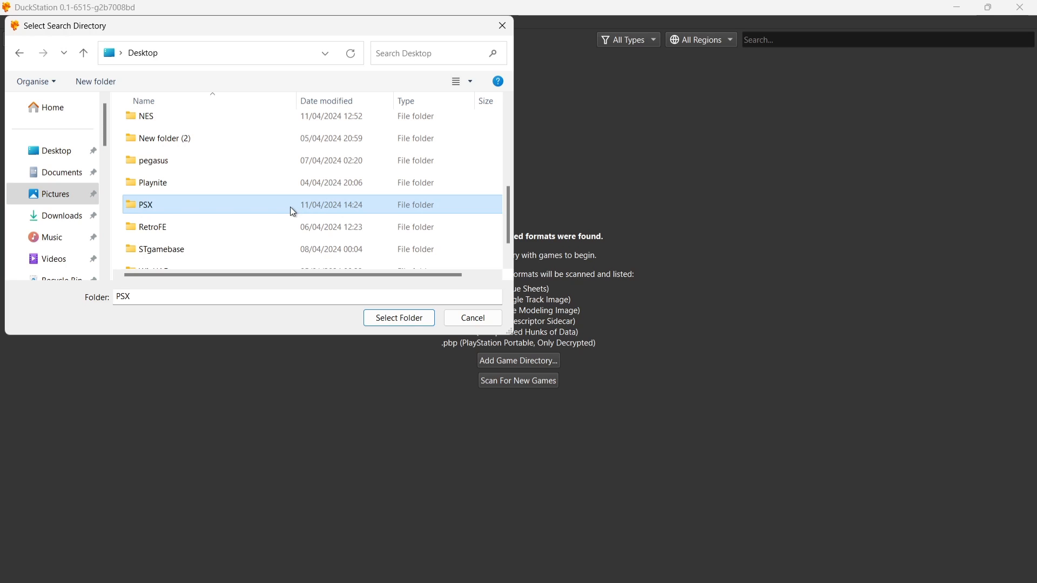
click(401, 318)
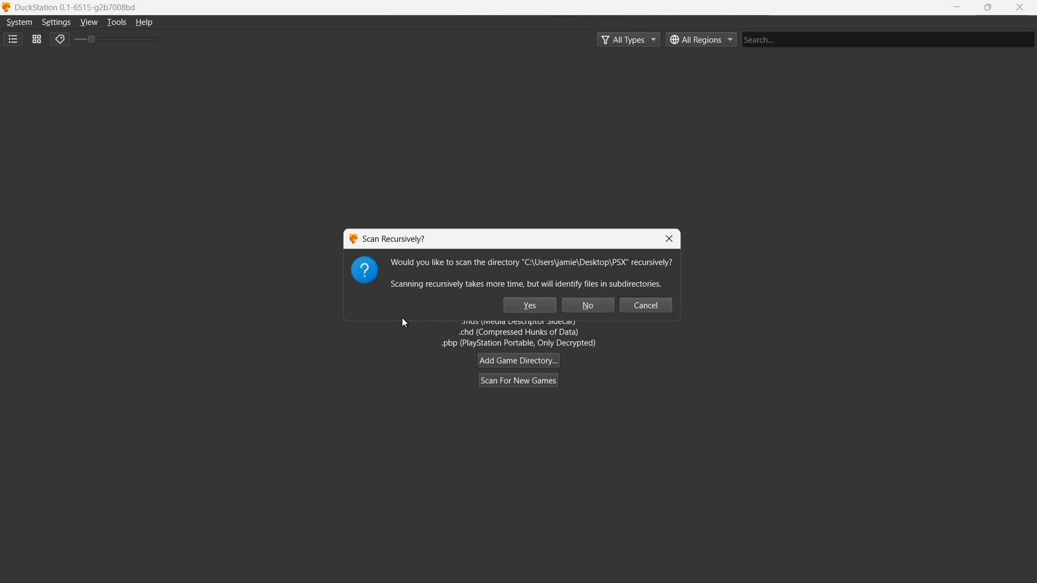
click(545, 304)
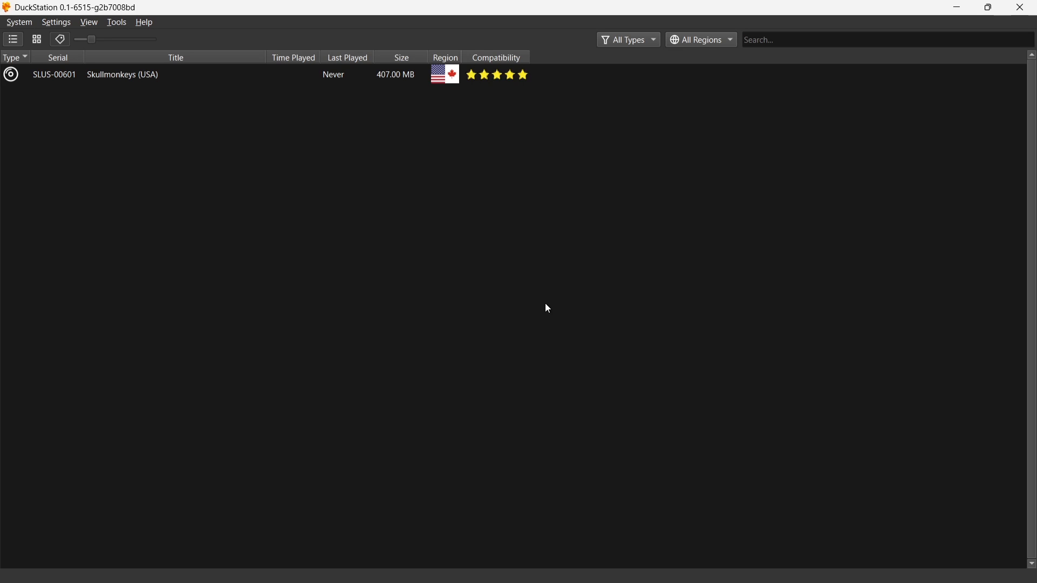
Step: Set DuckStation's BIOS directory to the PSX BIOS folder inside ES-DE\Emulators\Duckstation, and close the settings
click(56, 23)
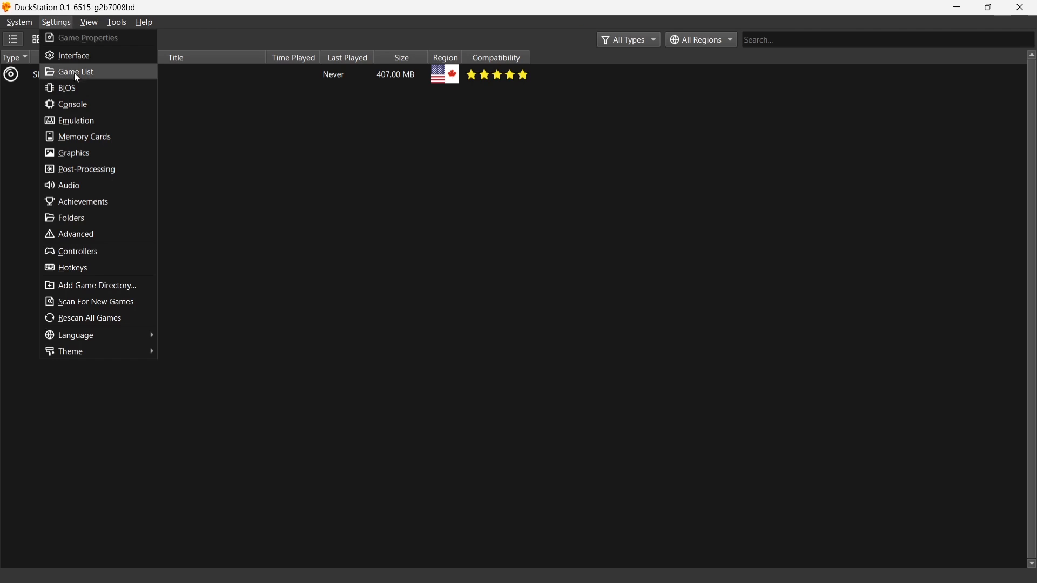
click(75, 88)
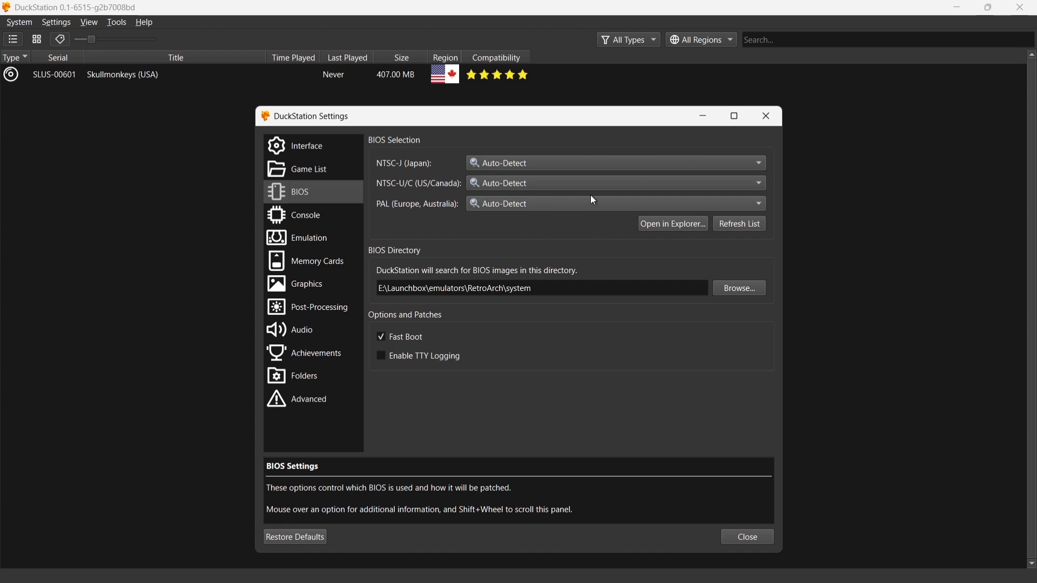
click(656, 290)
click(752, 289)
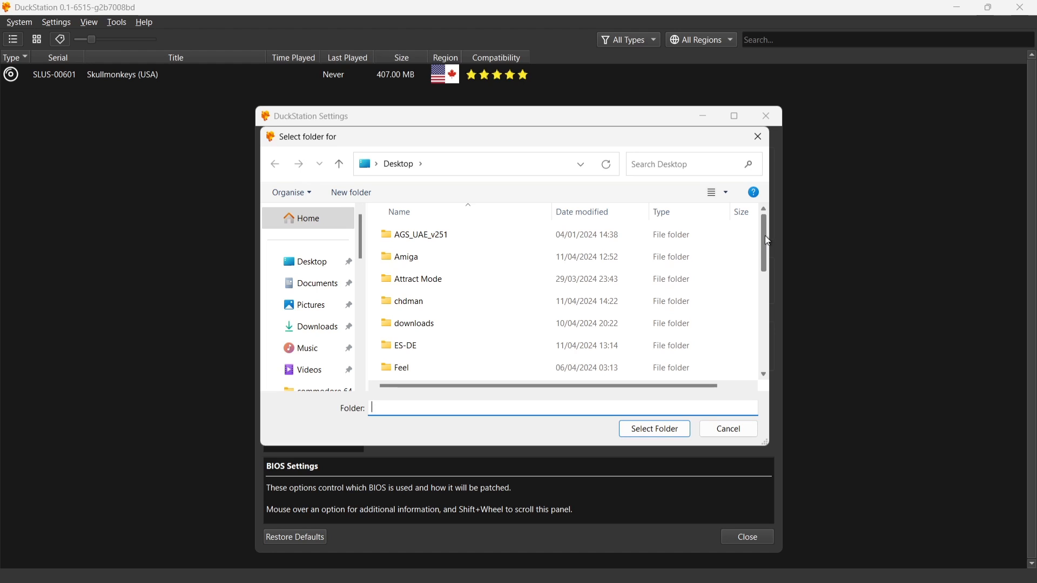
scroll(765, 236, down, 1)
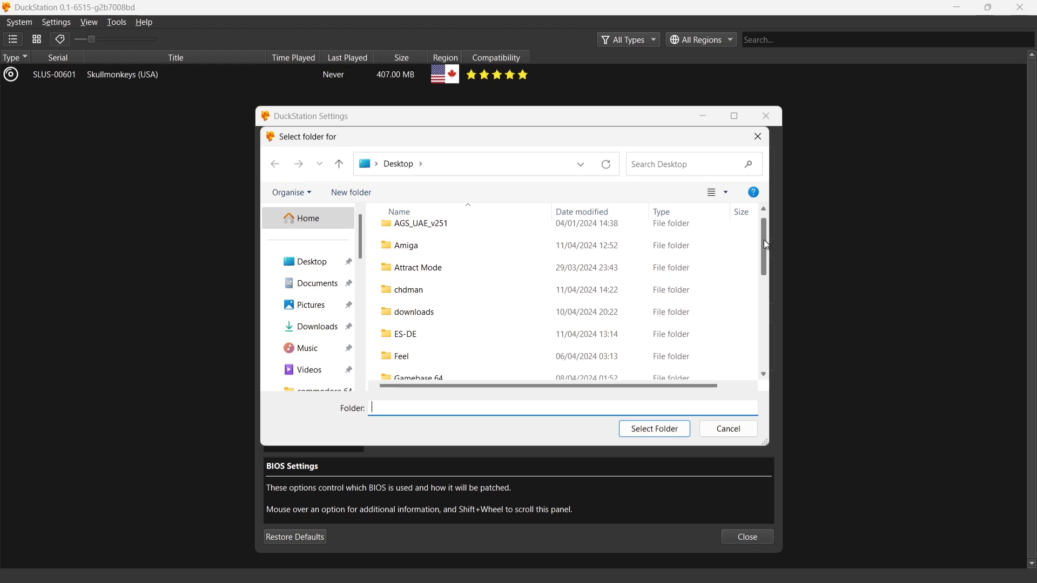
double_click(514, 323)
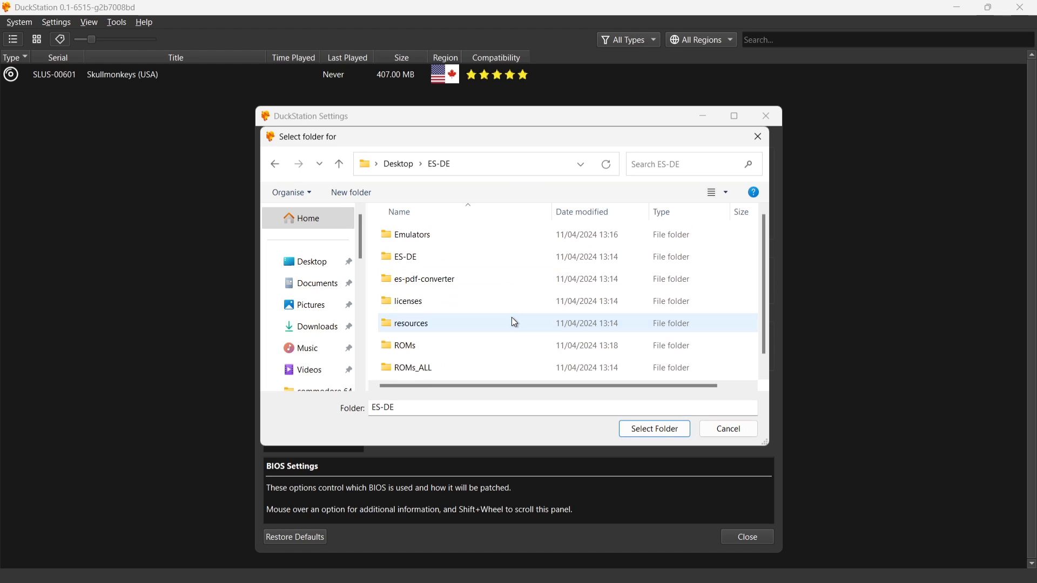
double_click(432, 236)
double_click(431, 237)
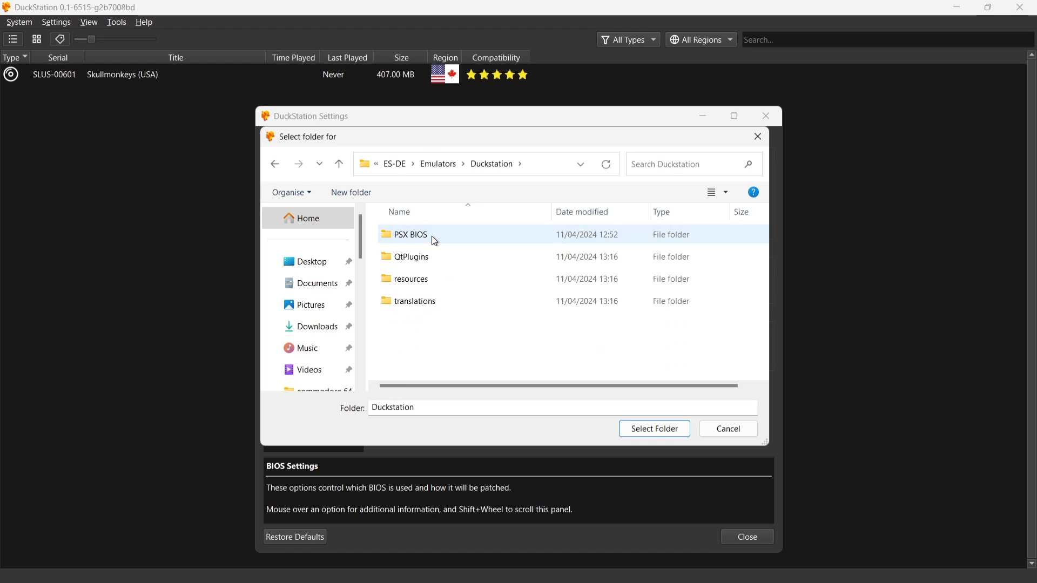
click(431, 237)
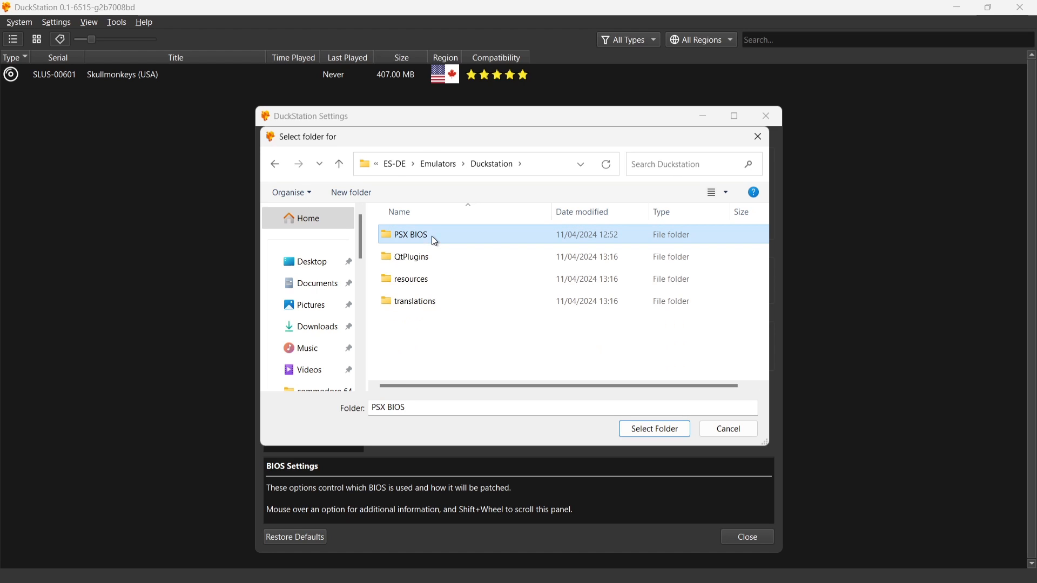
click(664, 435)
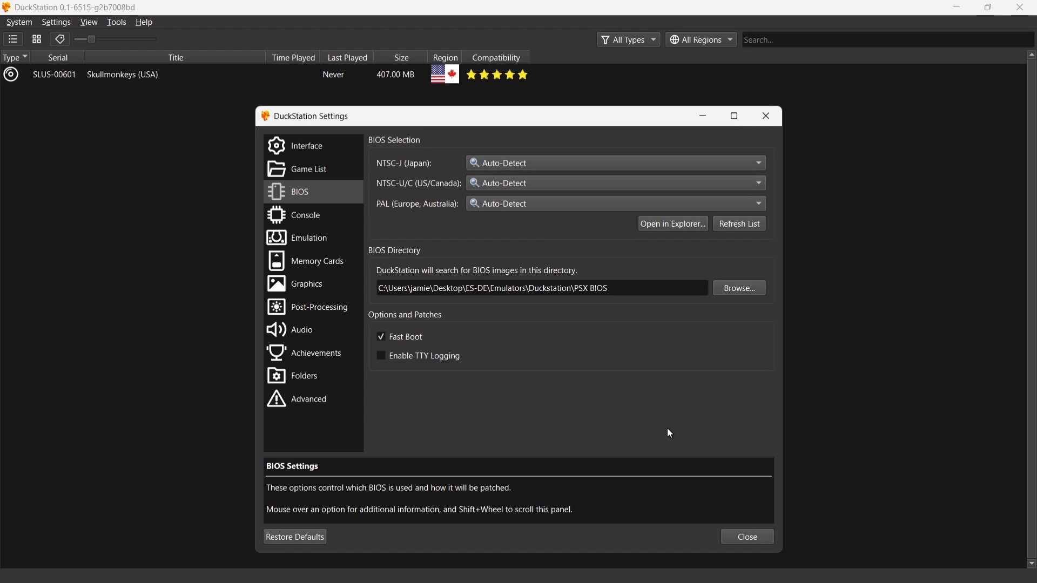
click(745, 539)
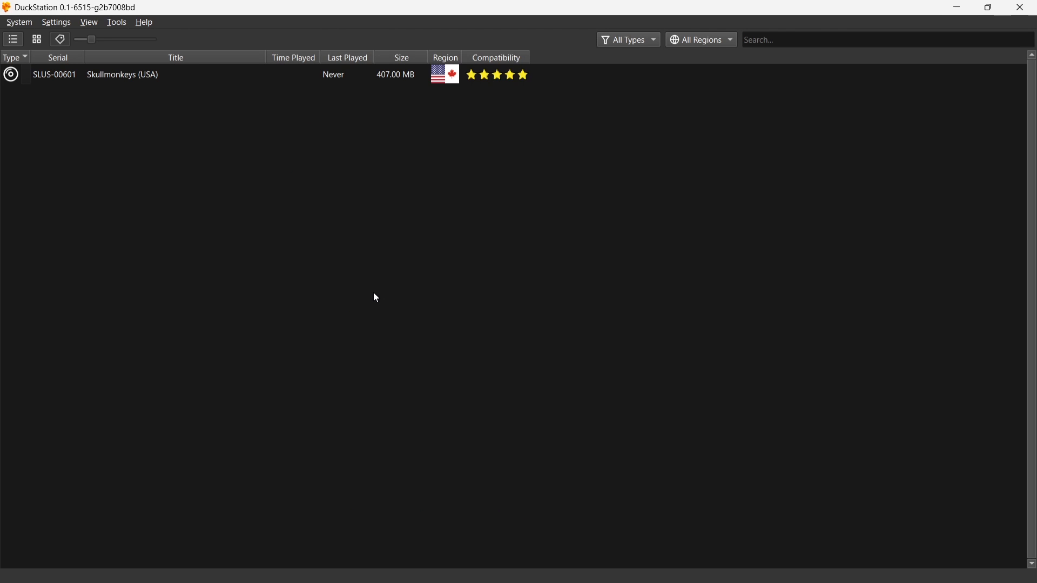
Step: Start Skullmonkeys (USA) from the game list, switch it to full screen, and open the in-game pause menu
double_click(126, 75)
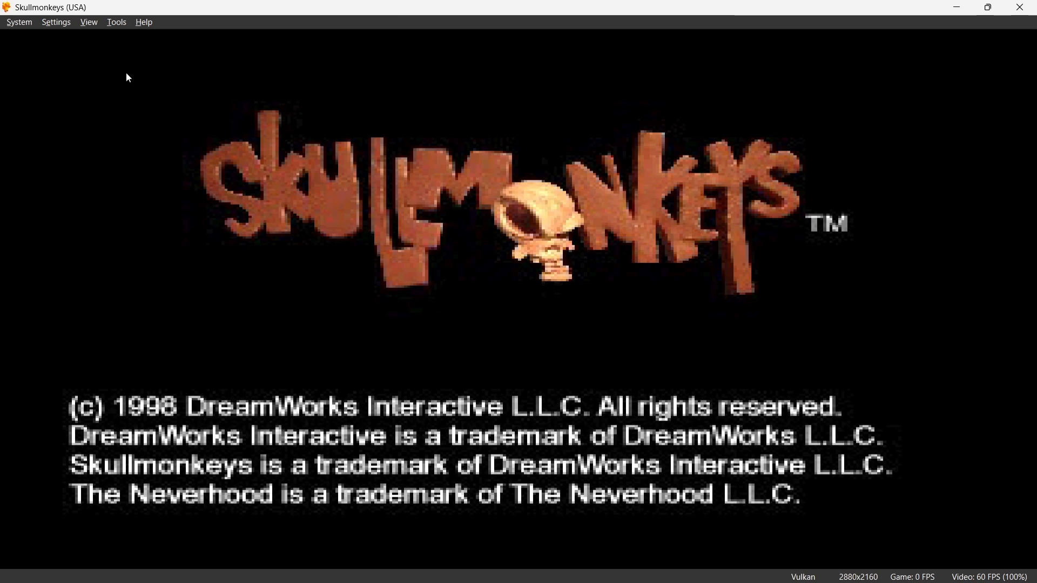
double_click(126, 73)
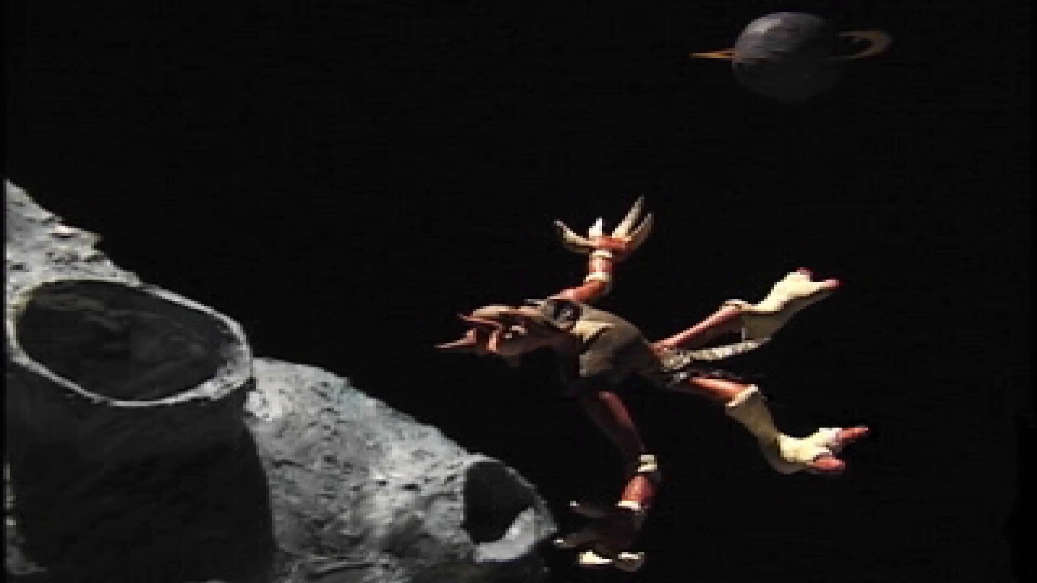
key(Escape)
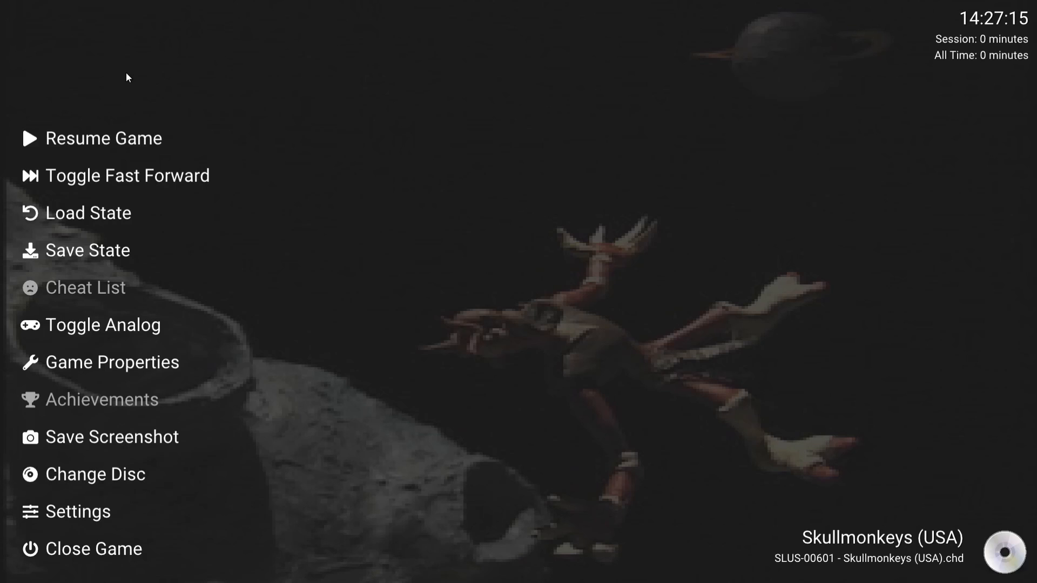
Step: Close the running Skullmonkeys game, check DuckStation's audio settings, and close them without changing anything
click(99, 548)
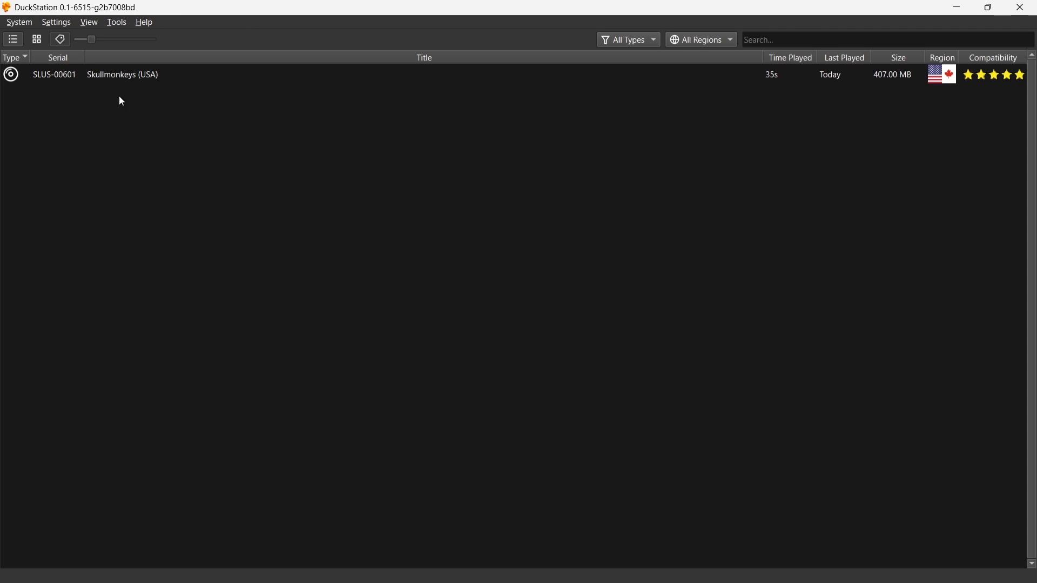
click(54, 23)
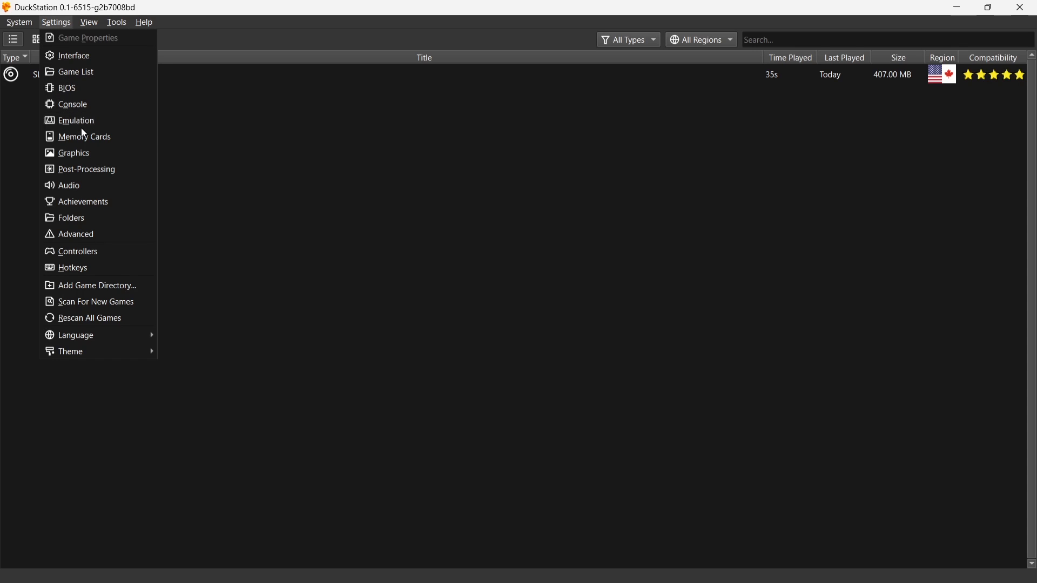
click(83, 185)
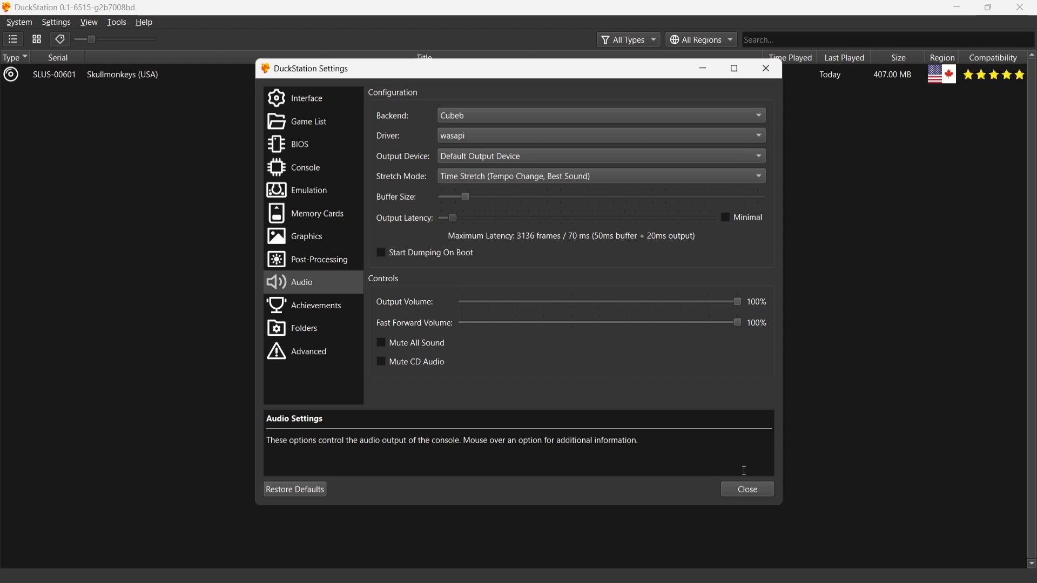
click(747, 489)
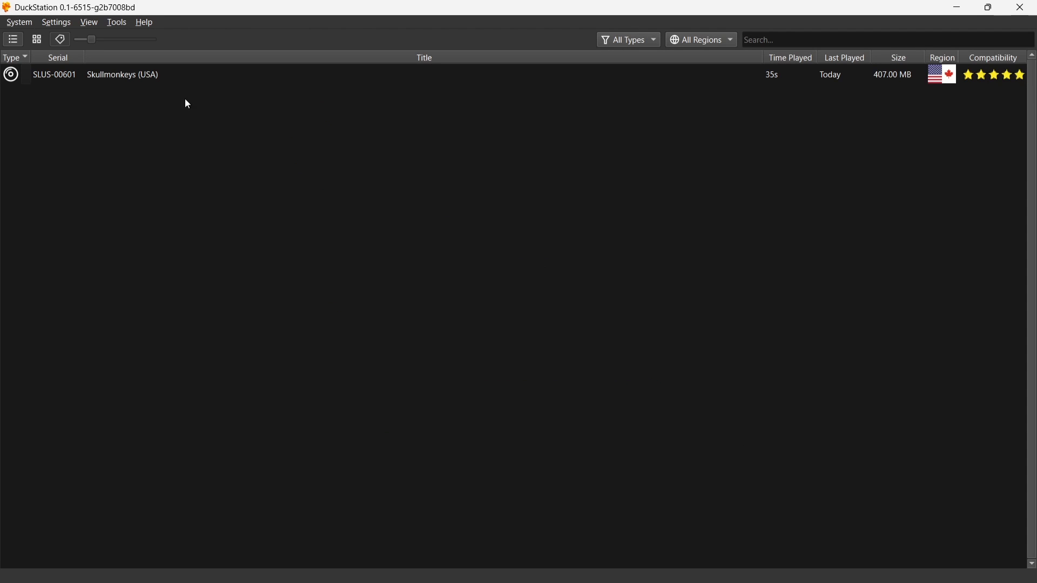
Step: Enable the XInput input source, rebind D-Pad Up for Controller Port 1, and close the controller settings
click(52, 23)
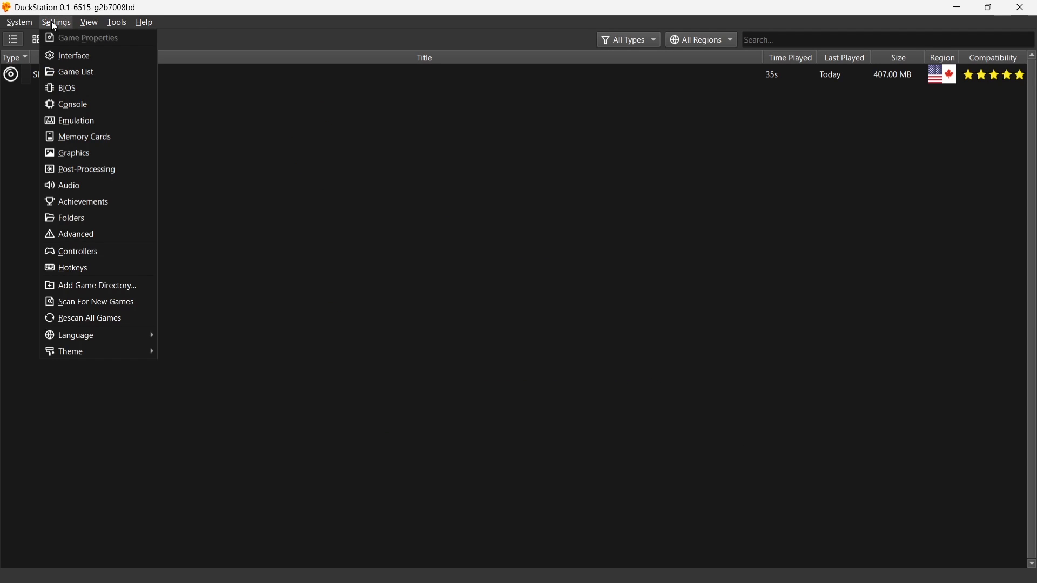
click(88, 249)
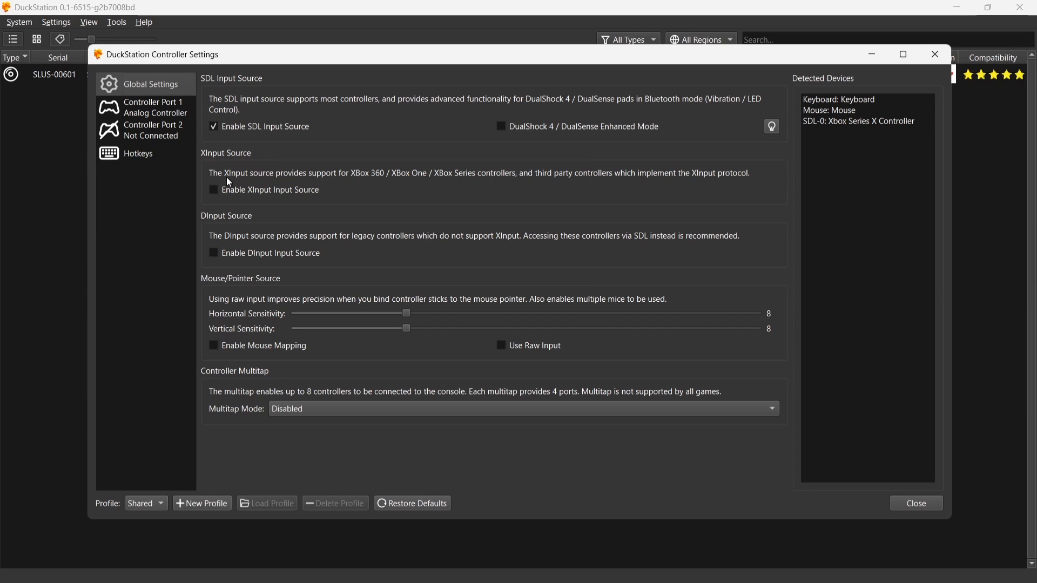
click(216, 191)
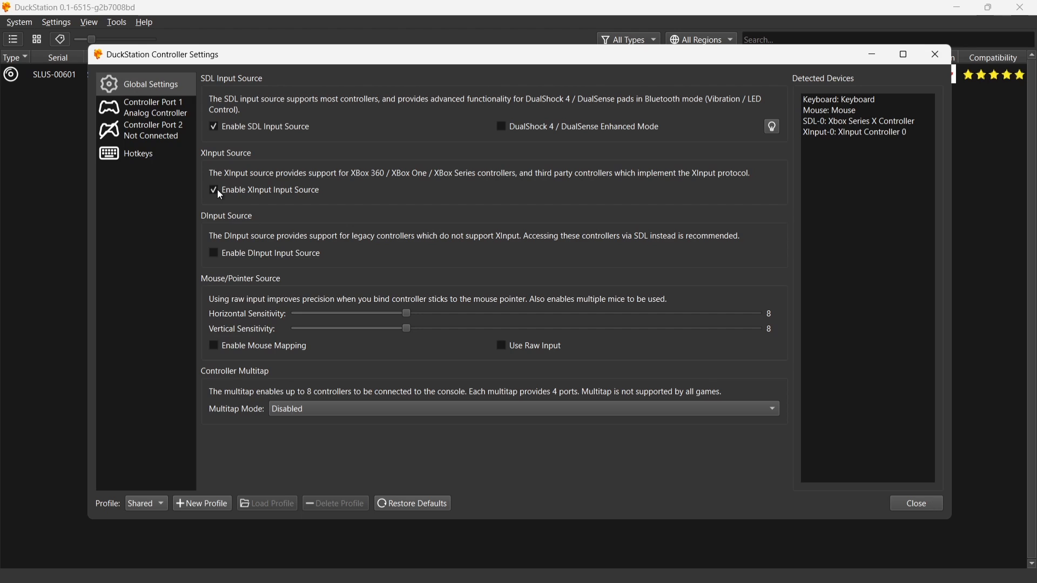
click(181, 112)
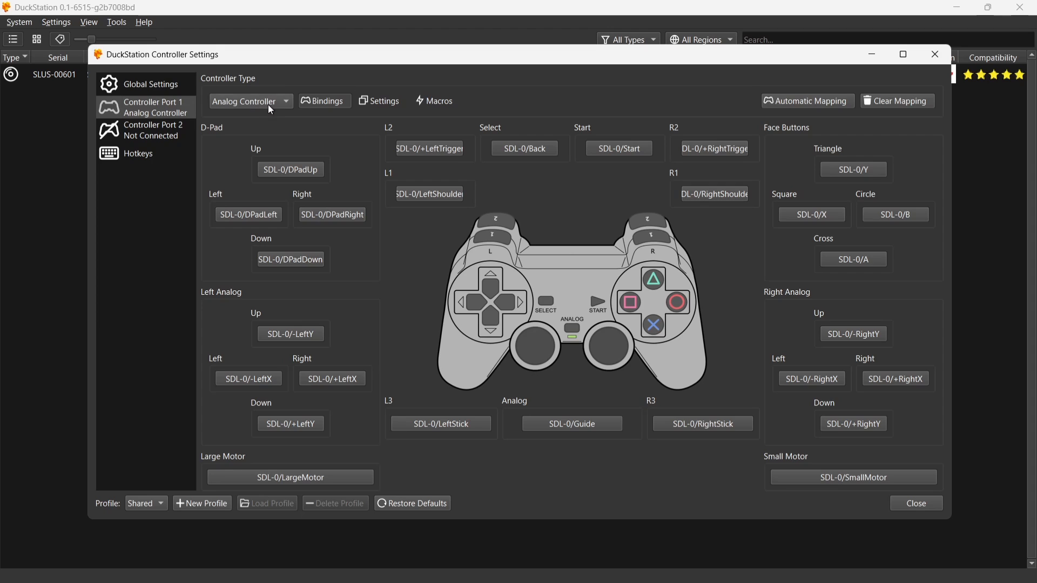
click(299, 172)
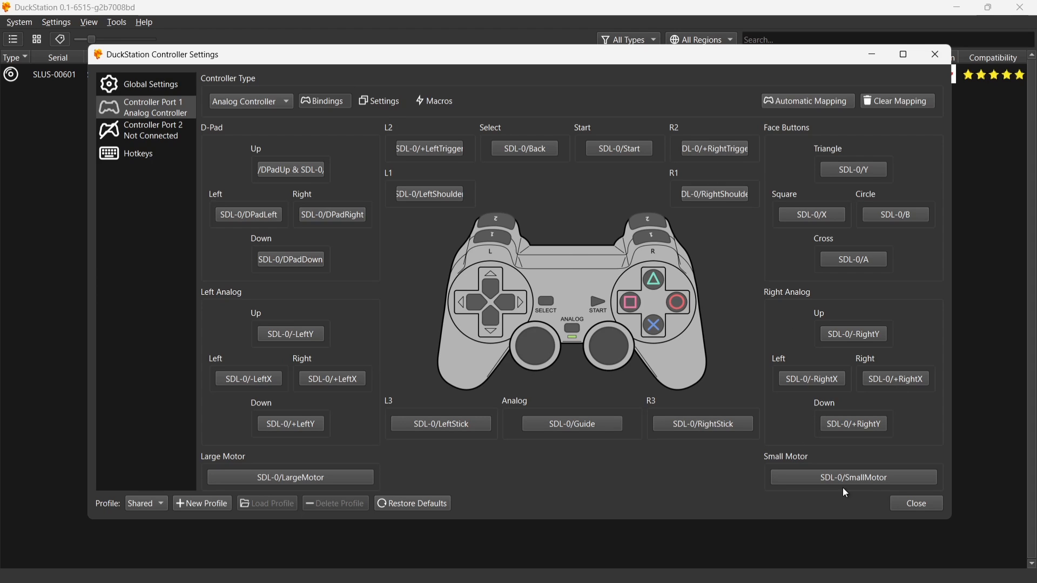
click(912, 503)
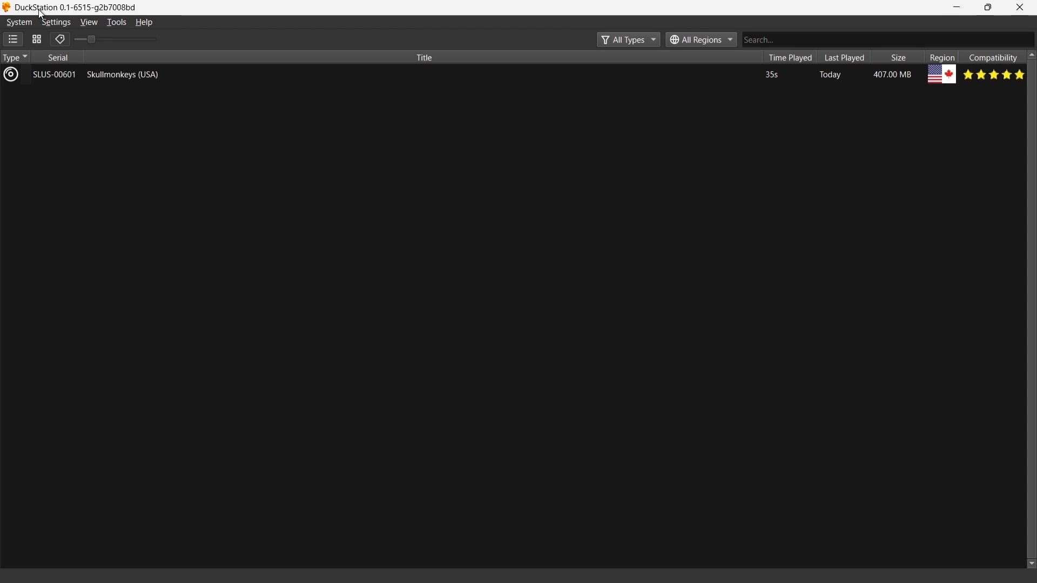
Step: Set the graphics internal resolution to 3x Native (for 720p) and the aspect ratio to 4:3, then close the settings
click(56, 24)
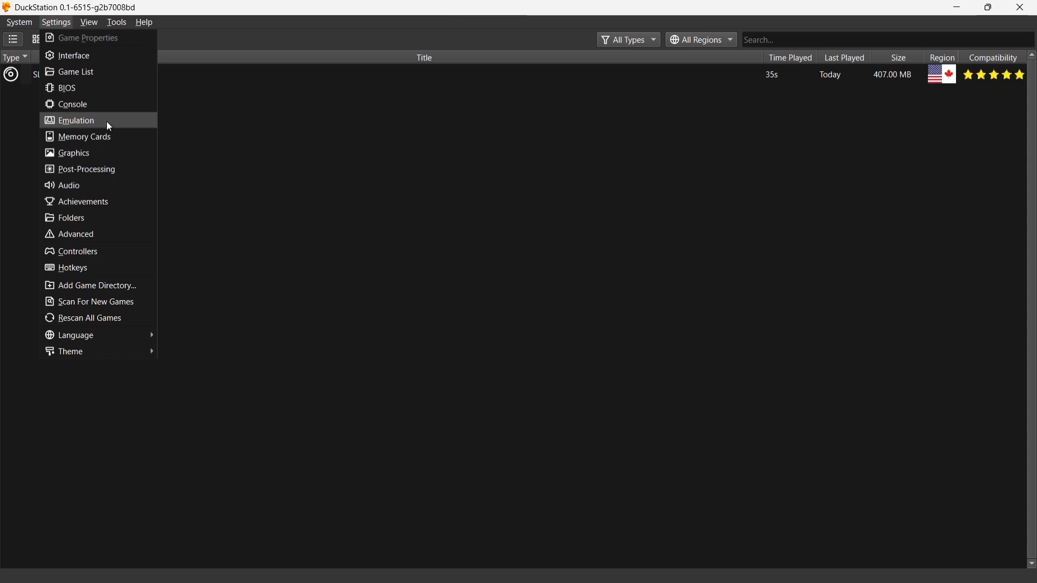
click(109, 153)
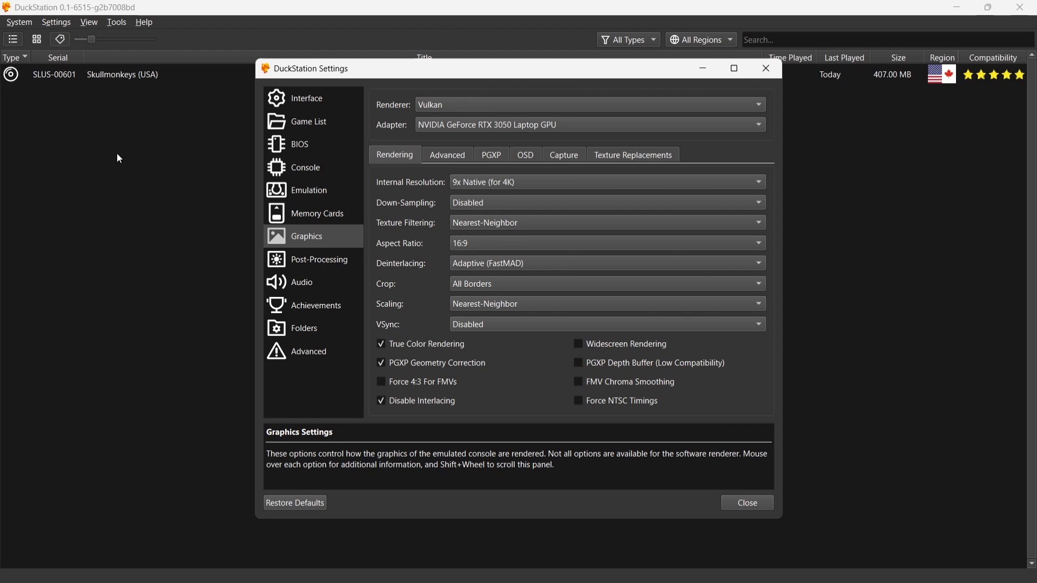
click(572, 183)
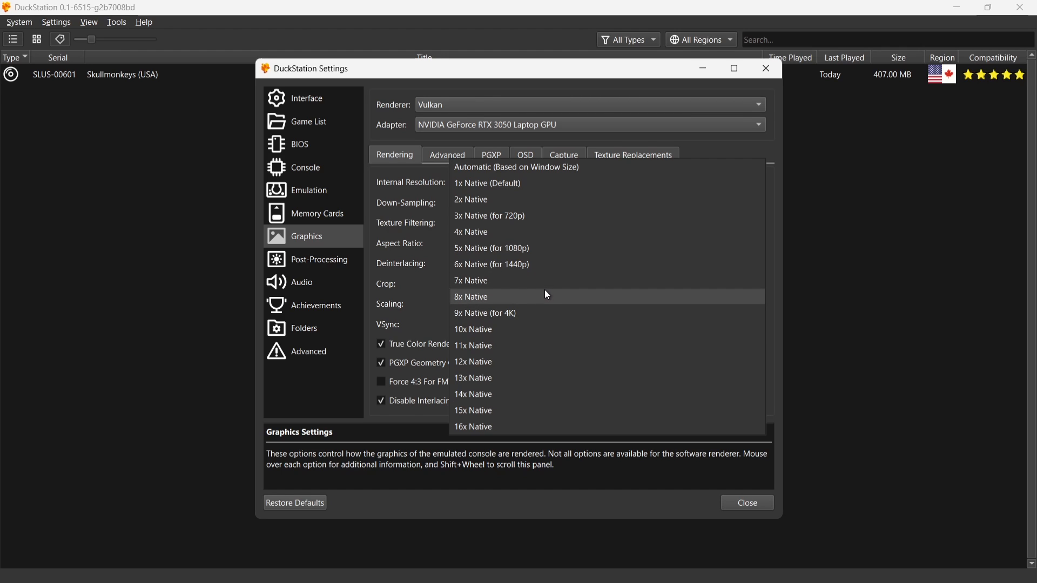
click(534, 217)
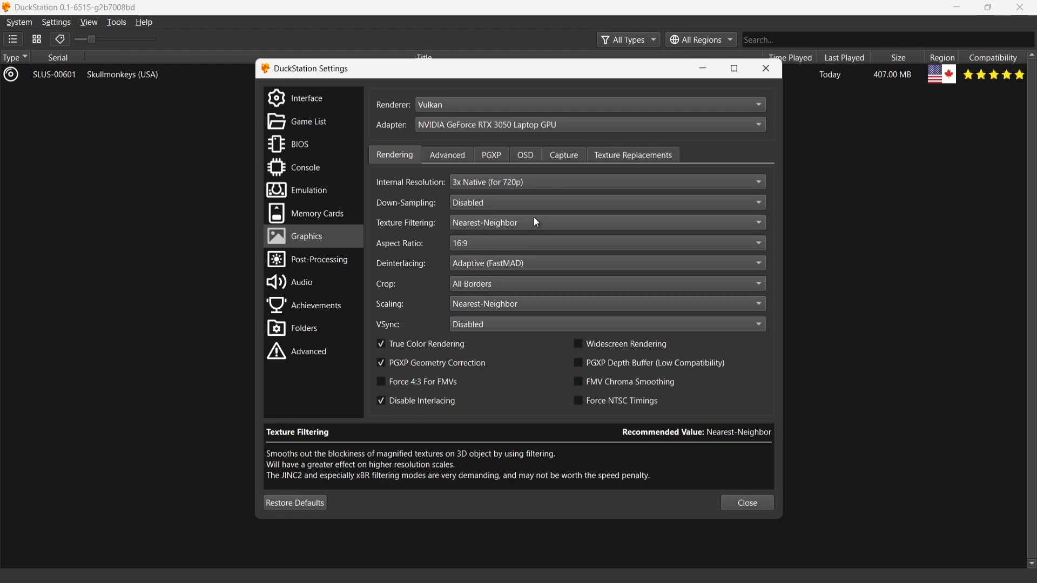
click(501, 249)
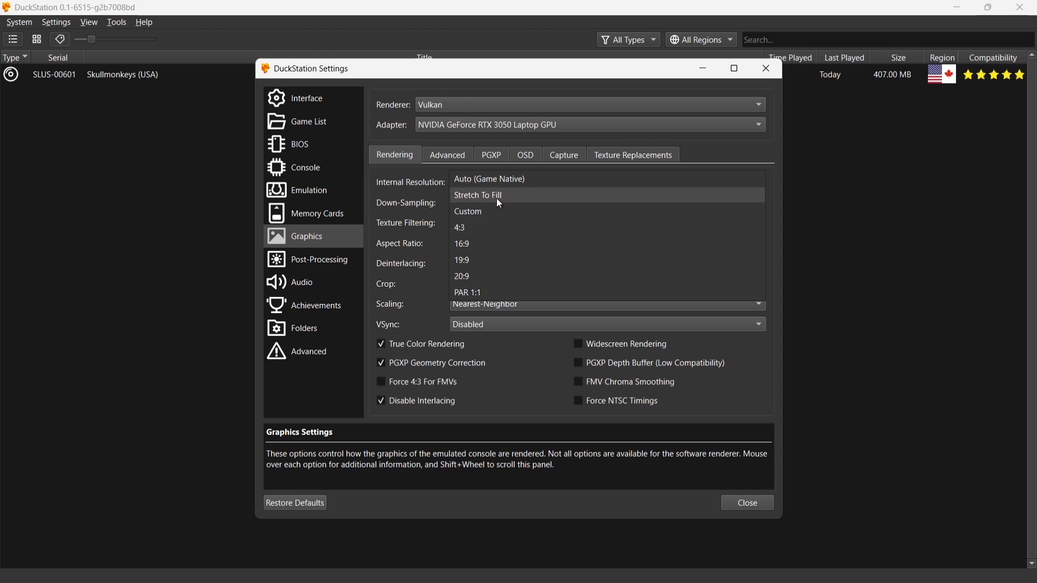
click(497, 229)
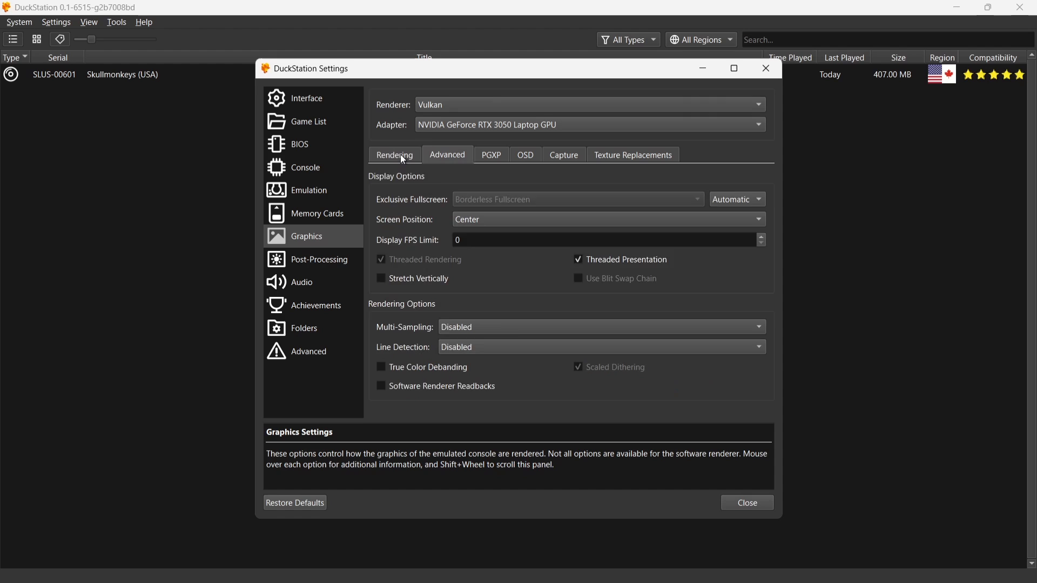
click(400, 155)
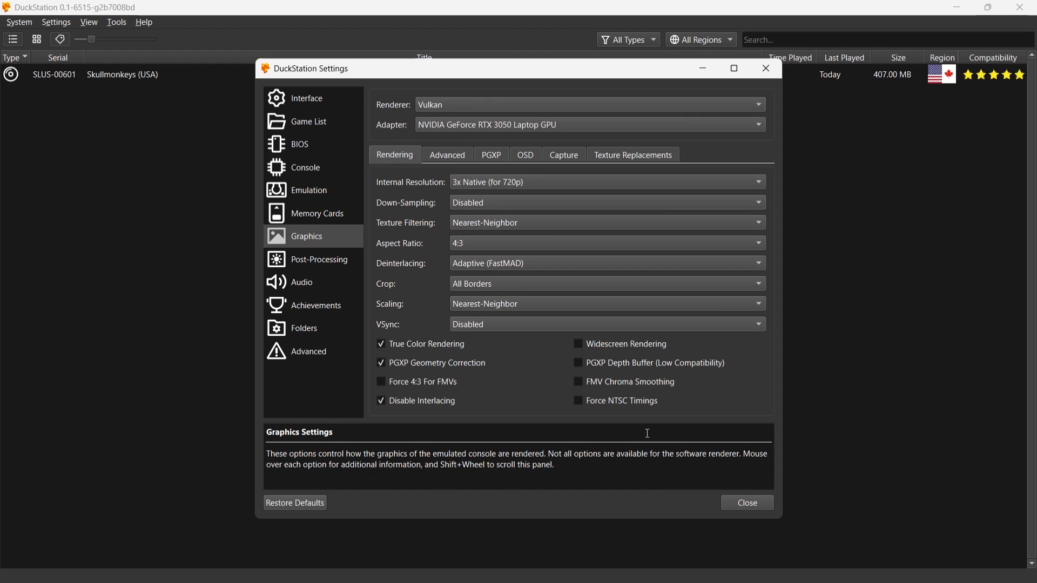
click(758, 510)
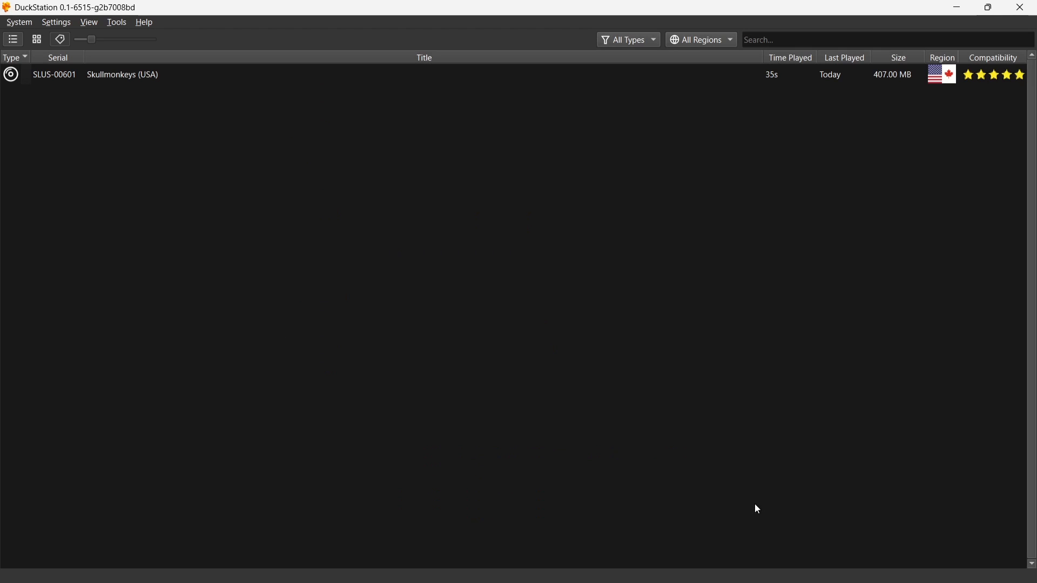
Step: Exit DuckStation, open the psx folder inside ES-DE\ROMs, and shrink its window to uncover the desktop
click(1021, 7)
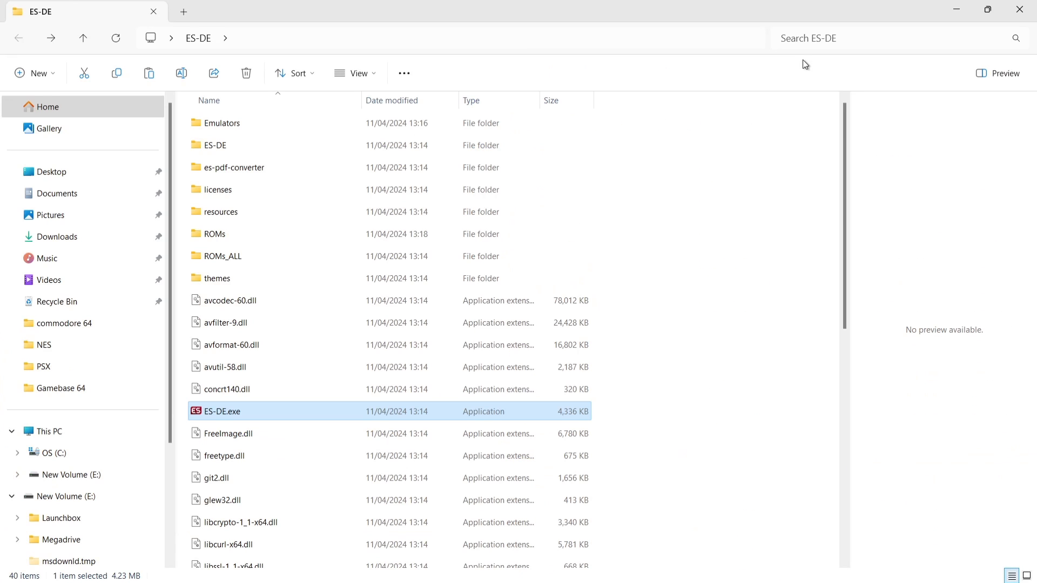
double_click(280, 235)
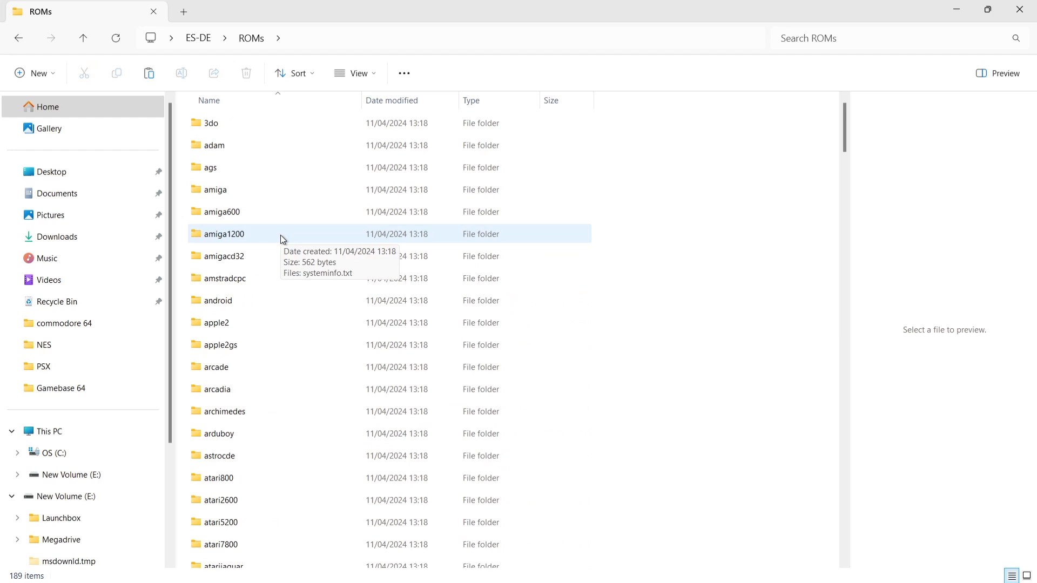
drag(840, 123, 846, 395)
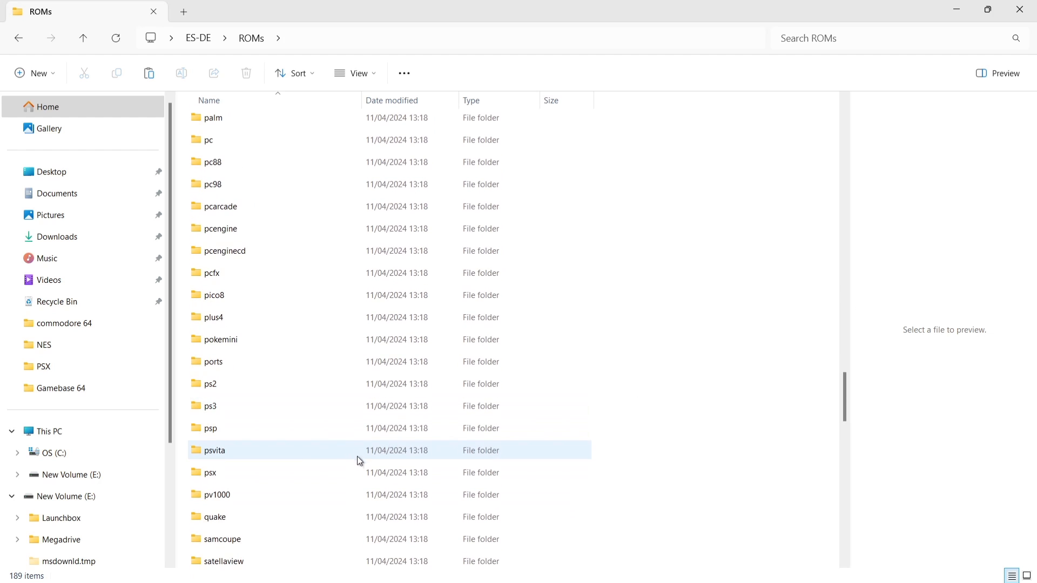
double_click(364, 474)
double_click(627, 3)
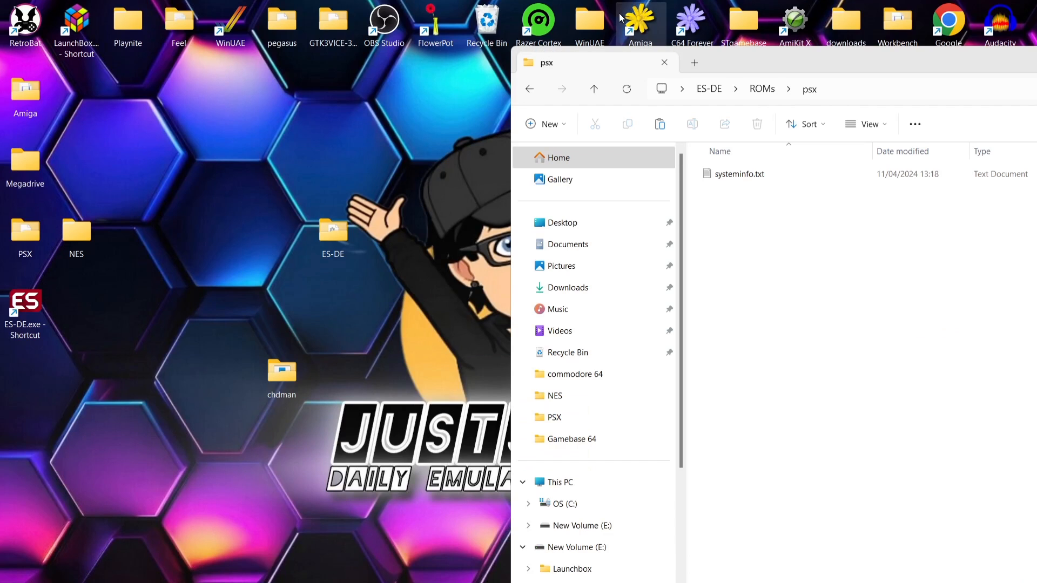
Step: Copy Skullmonkeys (USA).chd from the desktop's PSX folder into ES-DE\ROMs\psx, and return to the ROMs folder
double_click(17, 235)
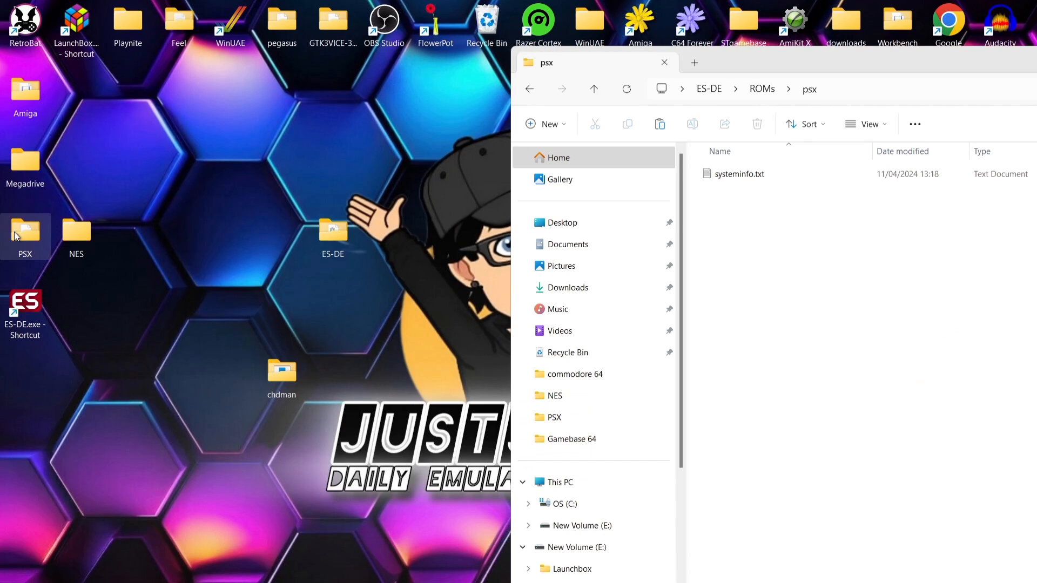
right_click(244, 129)
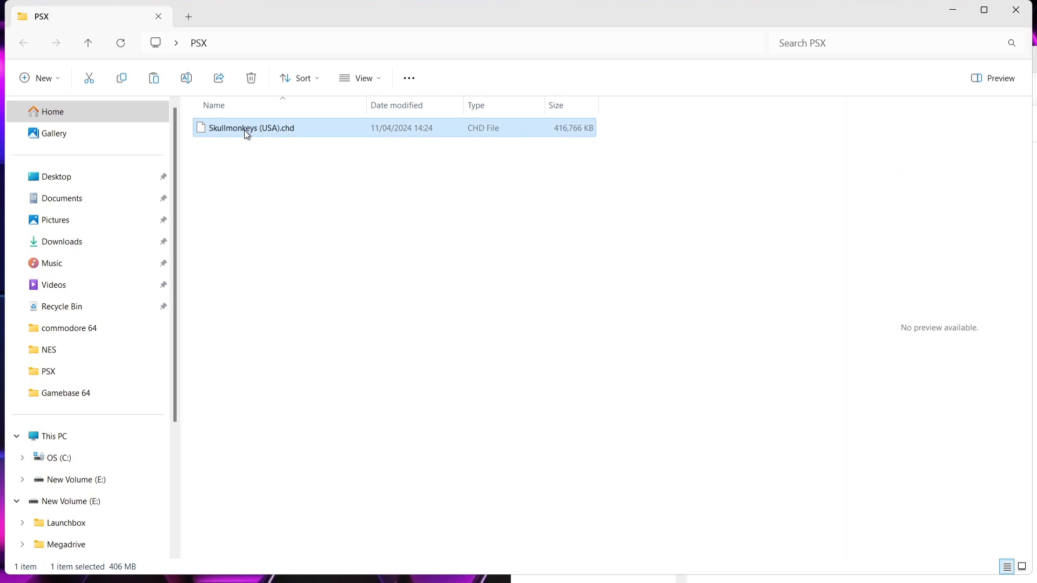
click(286, 148)
click(449, 228)
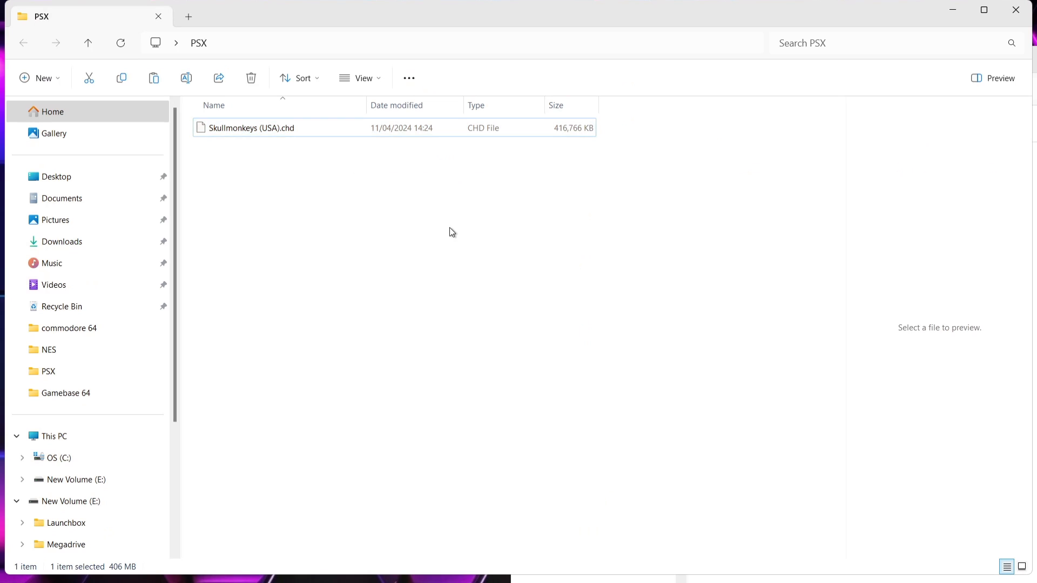
click(1015, 10)
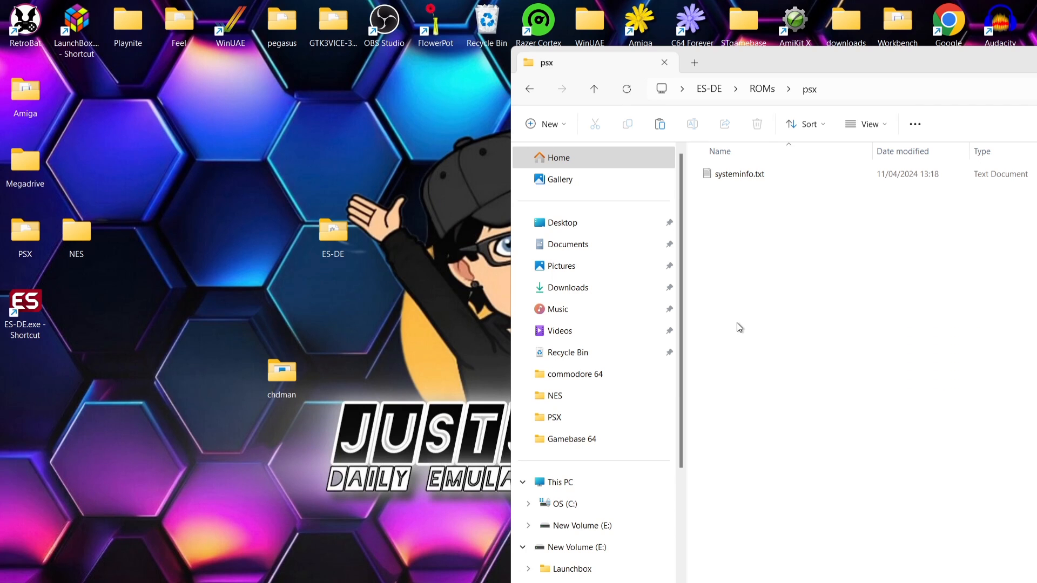
right_click(739, 327)
click(754, 340)
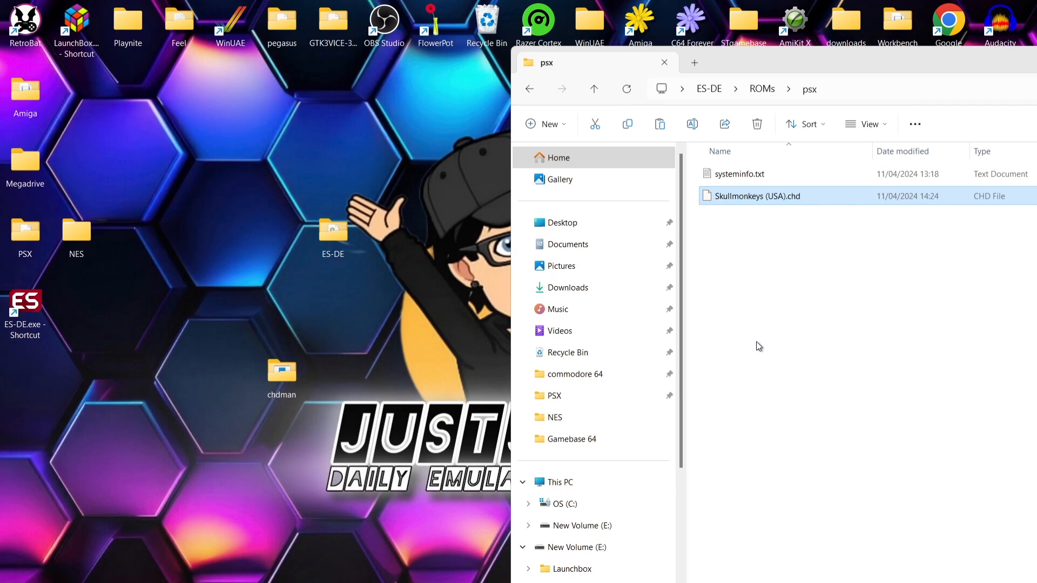
click(529, 88)
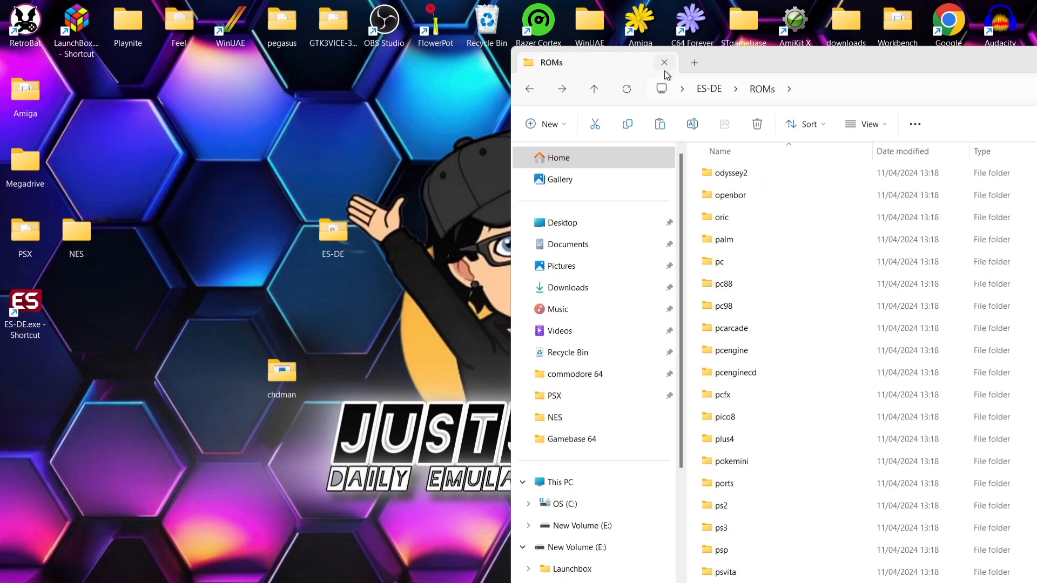
Step: Launch ES-DE from its desktop shortcut and open the Sony PlayStation game list
double_click(37, 303)
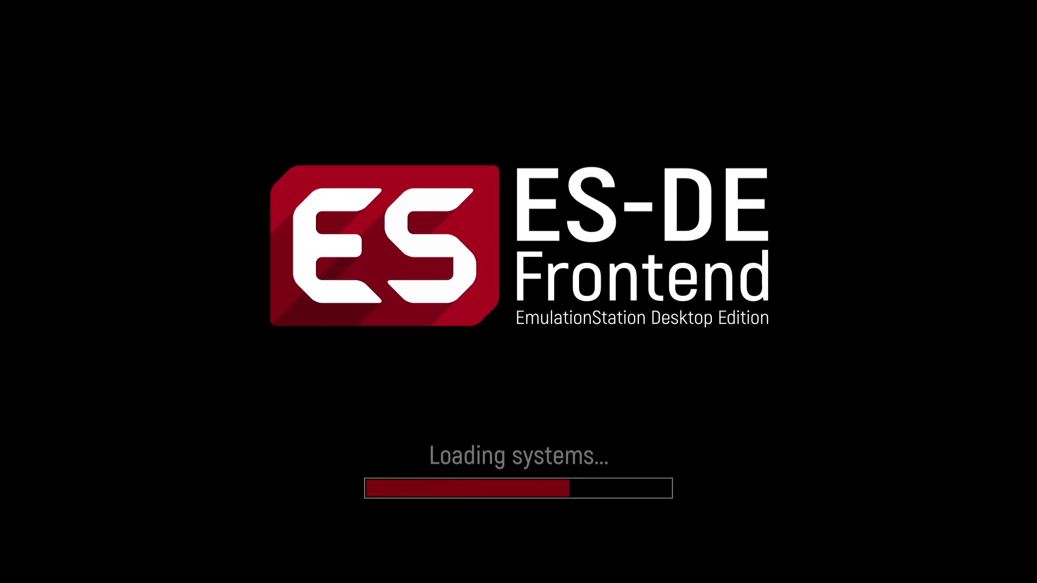
key(Left)
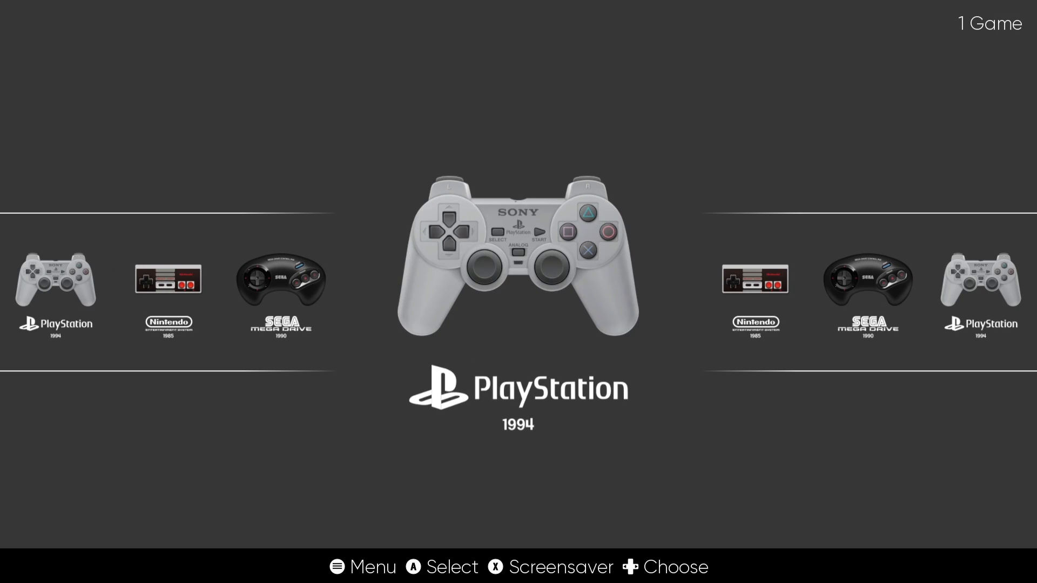
key(Return)
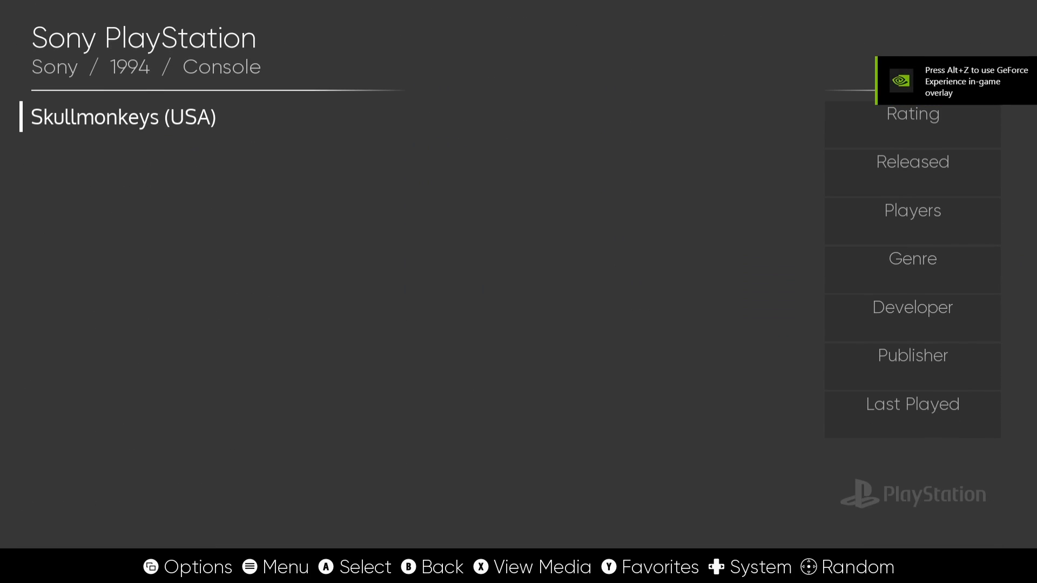
Step: Open the scraper and select Sony PlayStation as the only system to scrape
key(Escape)
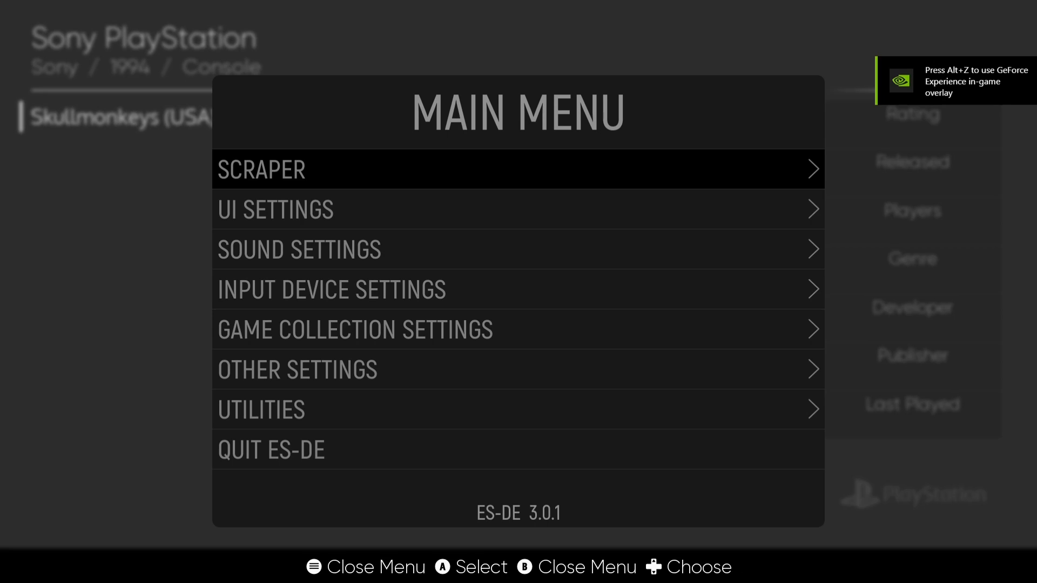
key(Return)
key(Down)
key(Down)
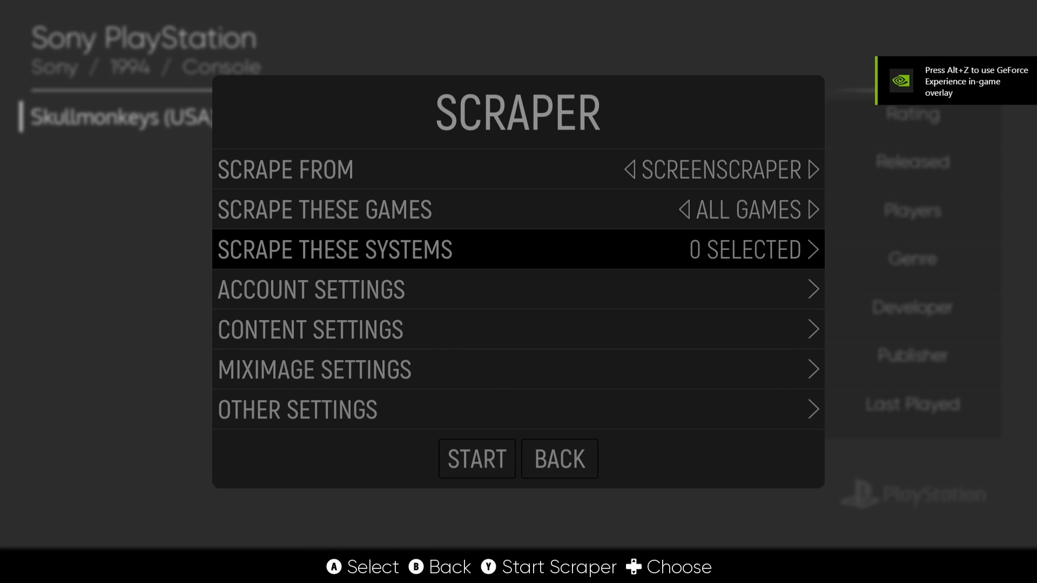
key(Return)
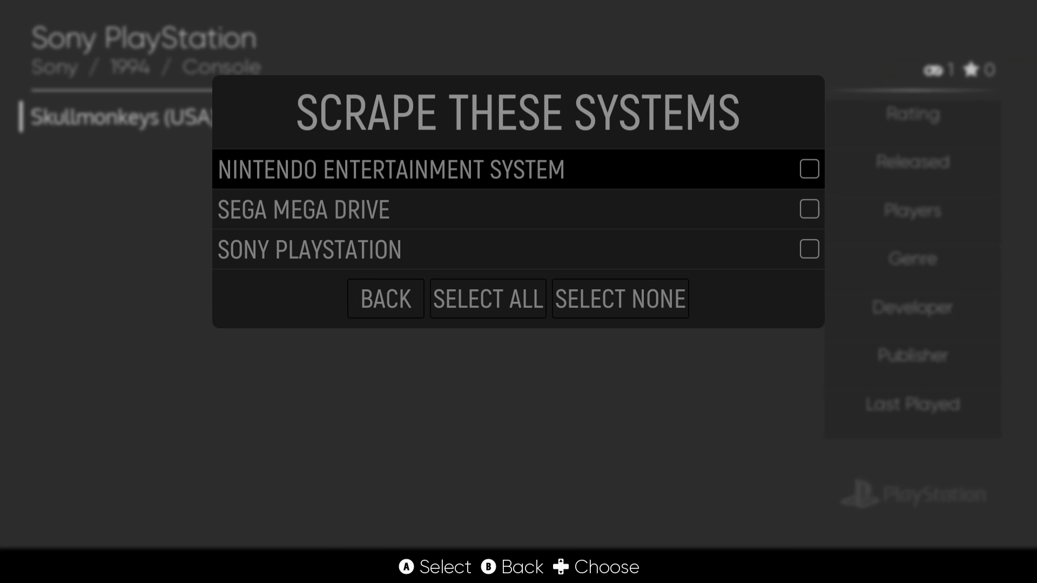
key(Down)
key(Down)
key(Return)
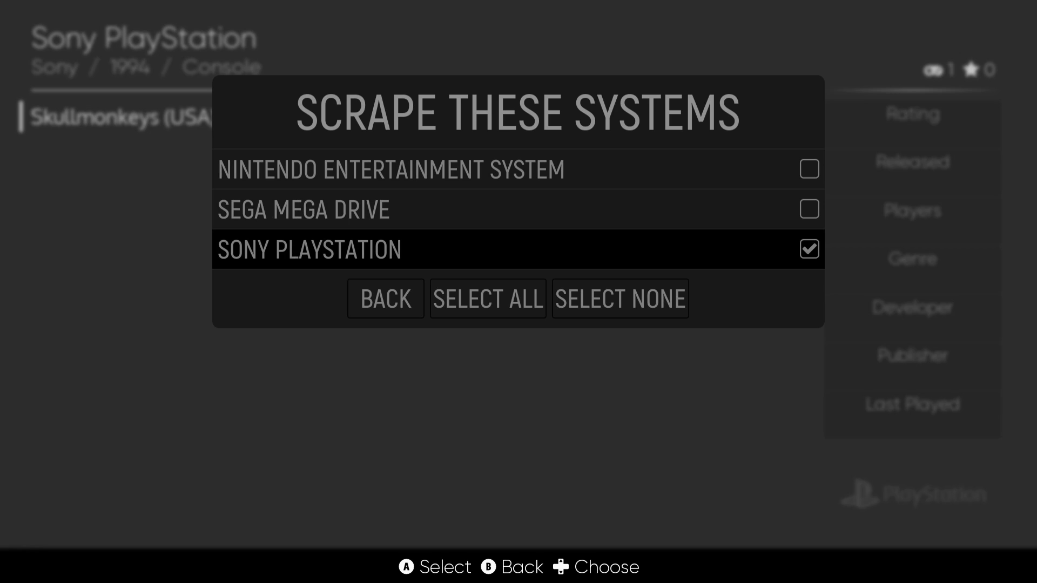
key(Up)
key(Up)
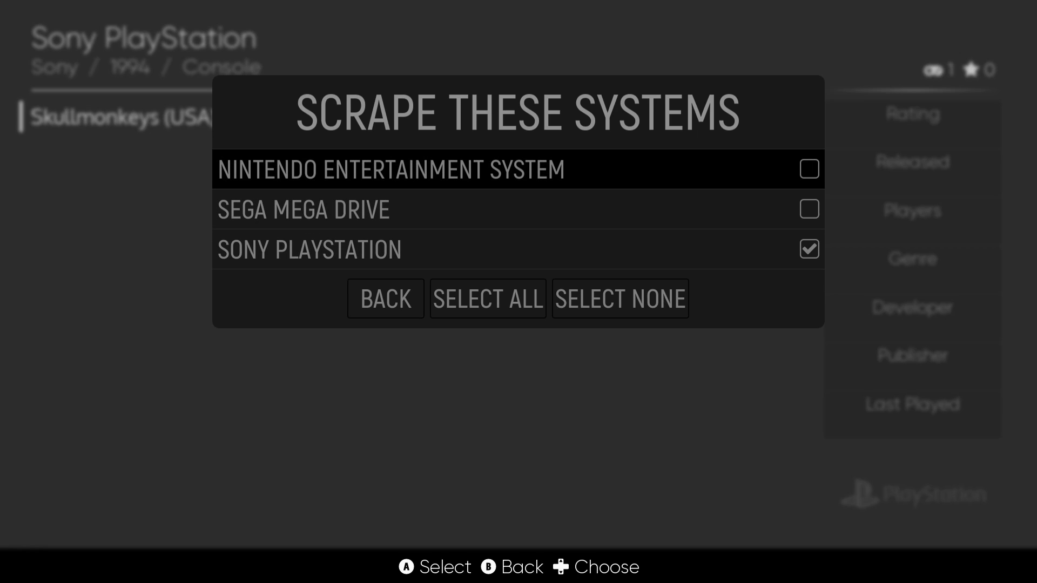
key(Down)
key(Down)
key(Down)
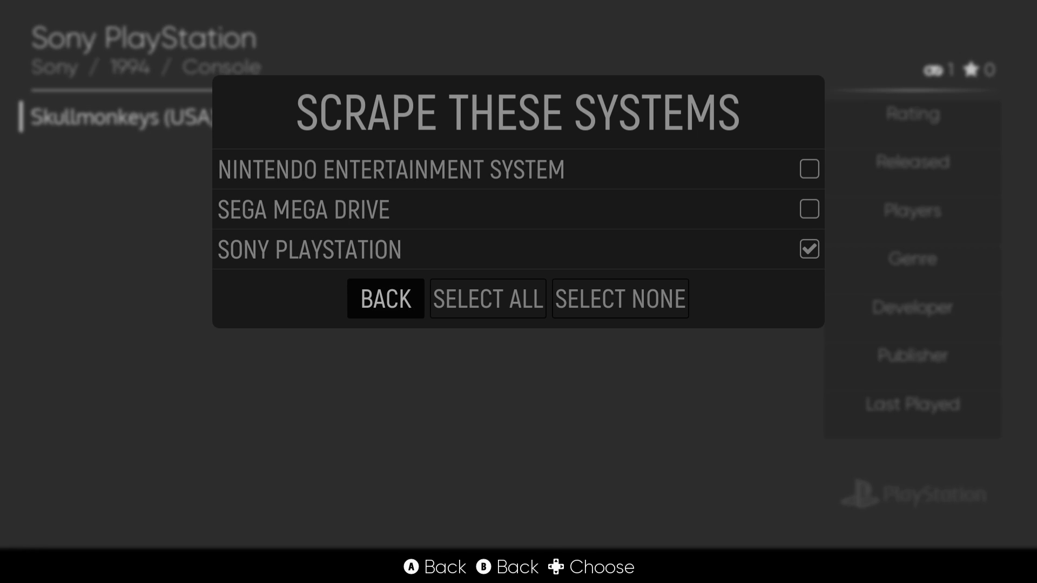
key(Return)
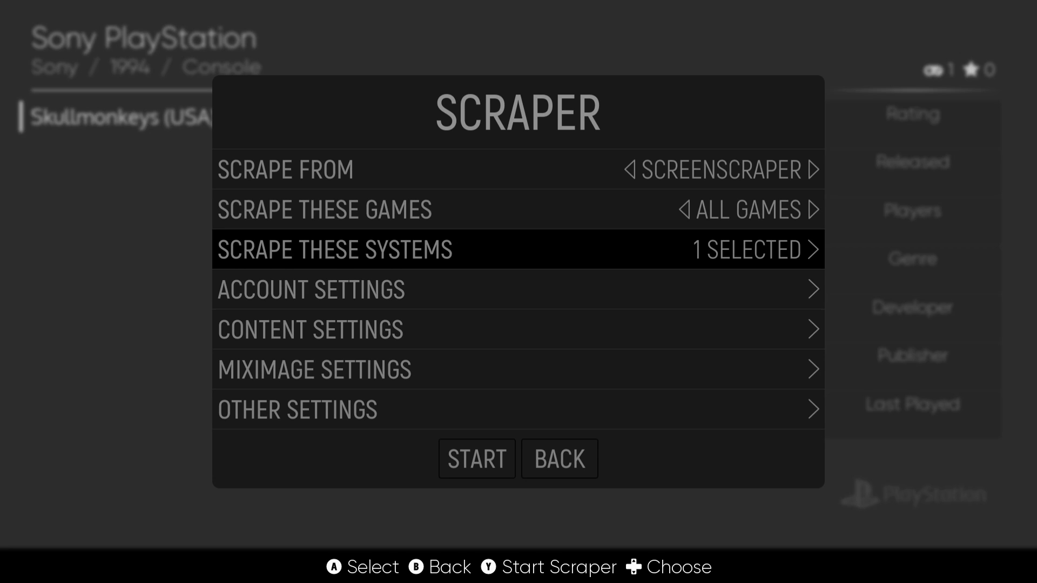
Step: Start scraping all games of the selected system from ScreenScraper
key(Down)
key(Down)
key(Down)
key(Down)
key(Down)
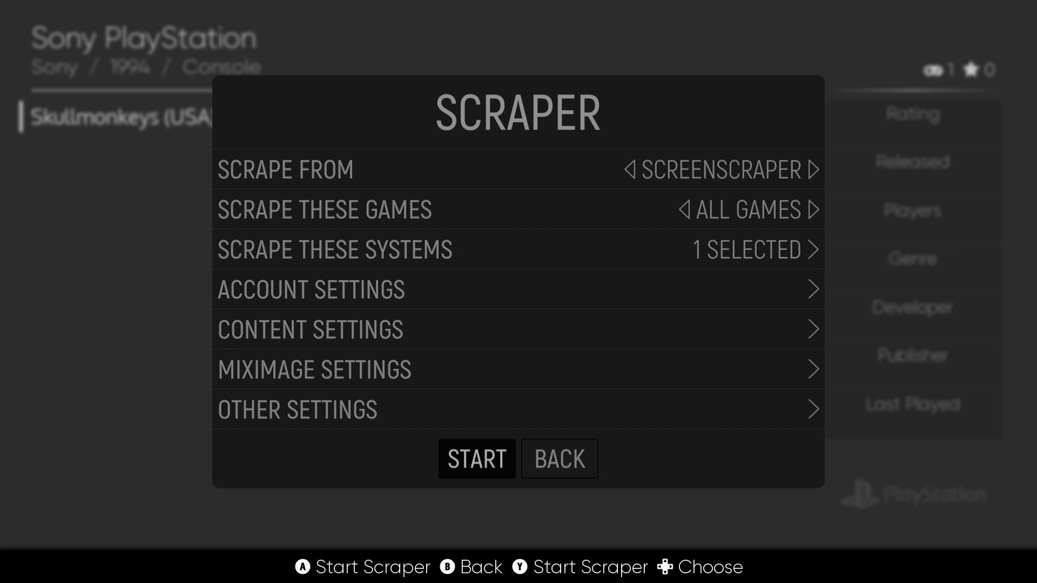
Step: Scrape the Sony PlayStation games from ScreenScraper and return to the game list
key(Return)
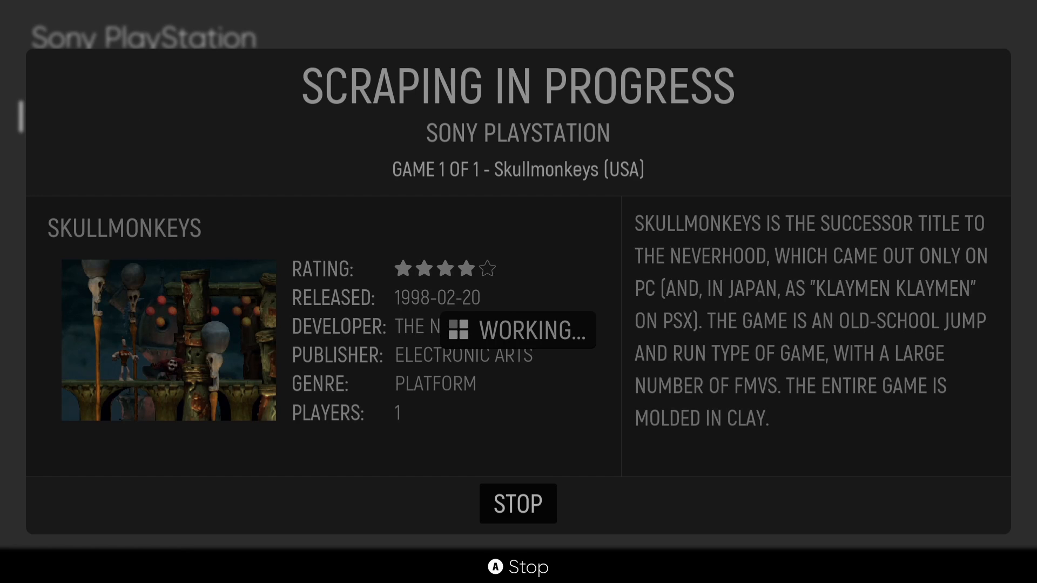
key(Return)
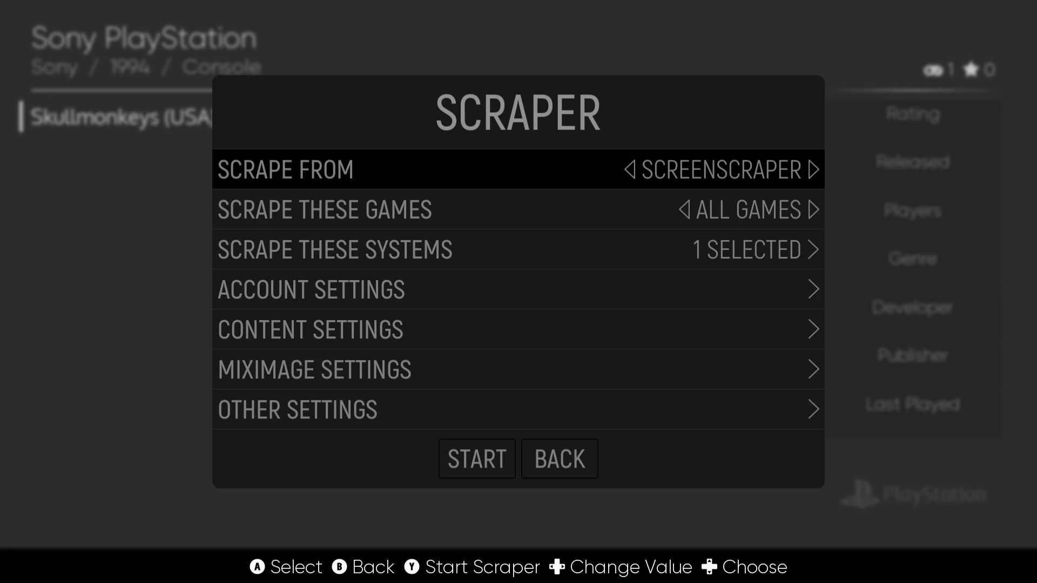
key(BackSpace)
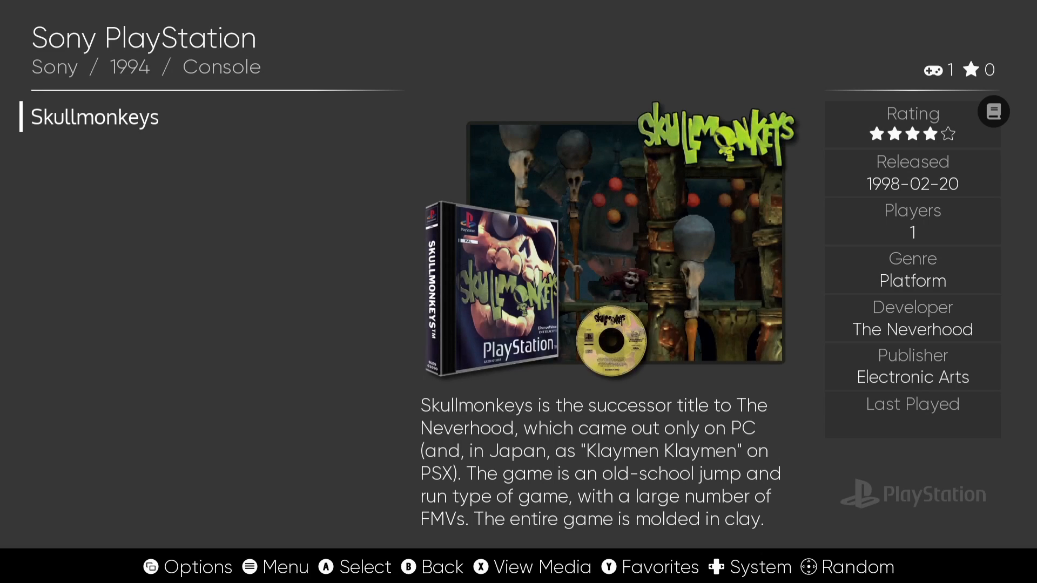
Step: Open the Alternative Emulators settings
key(Escape)
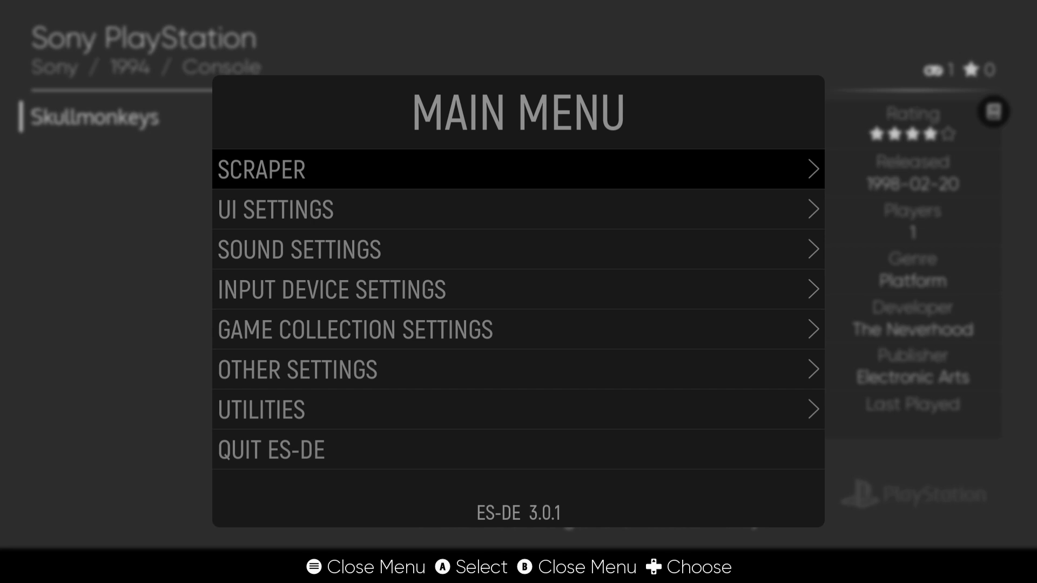
key(Down)
key(Down)
key(Down)
key(Down)
key(Down)
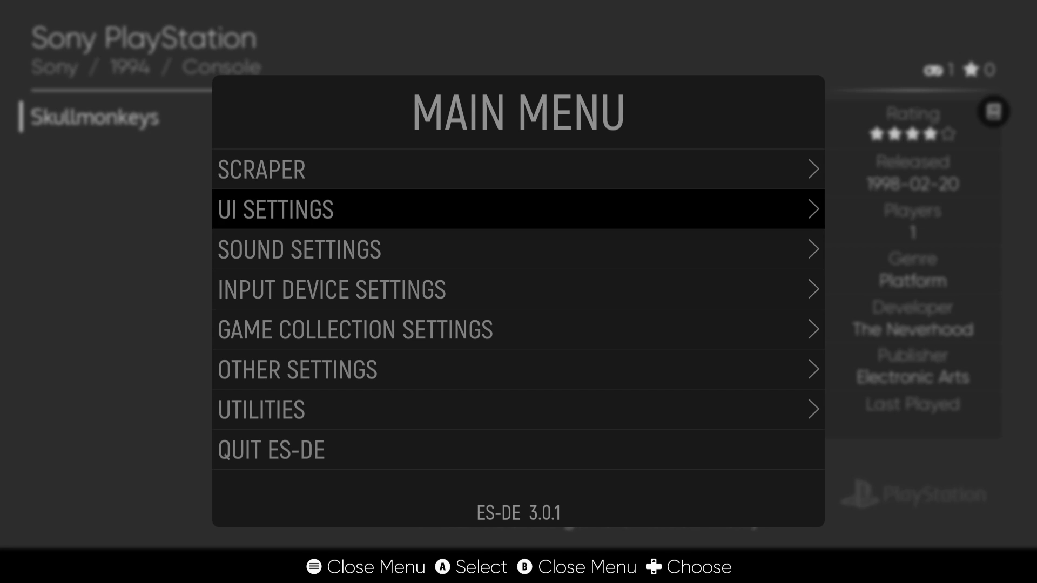
key(Return)
key(Return)
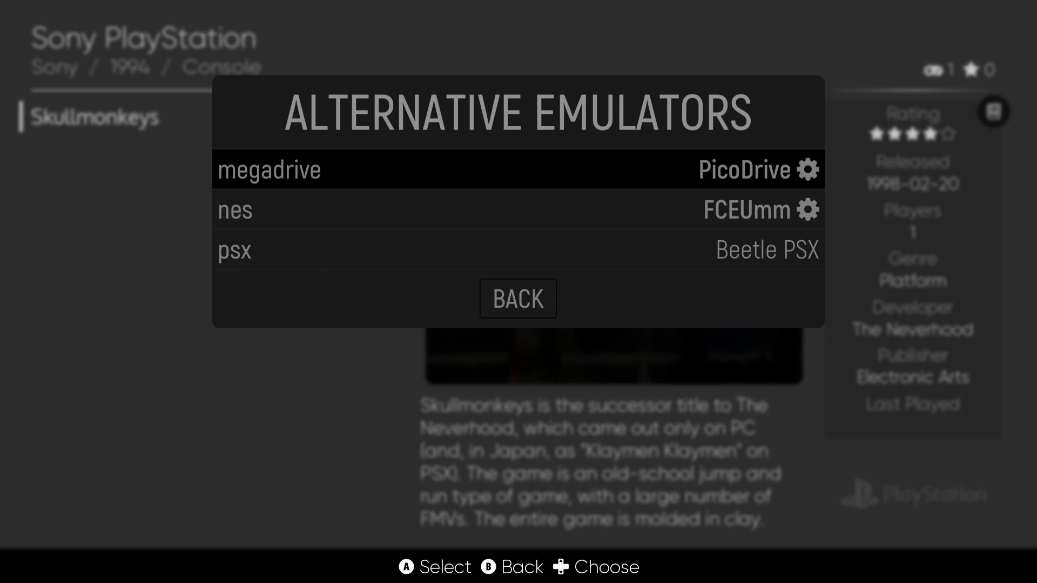
Step: Set the alternative emulator for psx to DuckStation (Standalone) and return to the game list
key(Up)
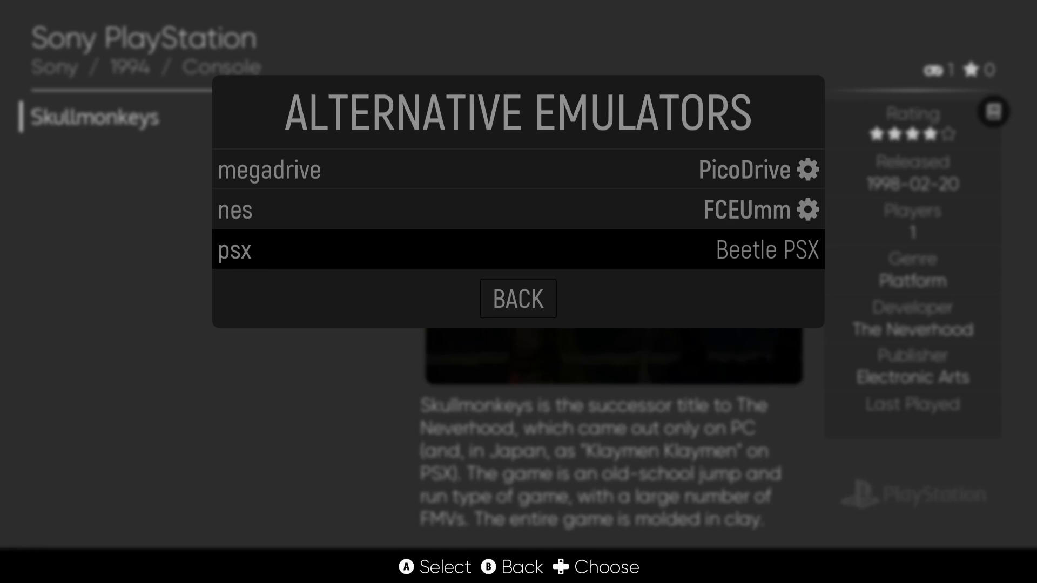
key(Return)
key(Down)
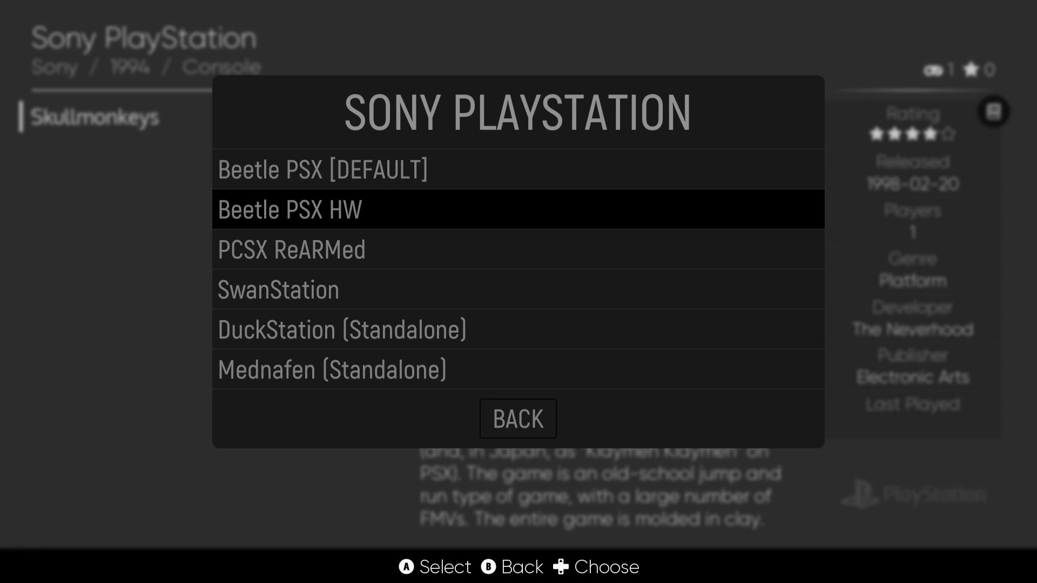
key(Down)
key(Down)
key(Down)
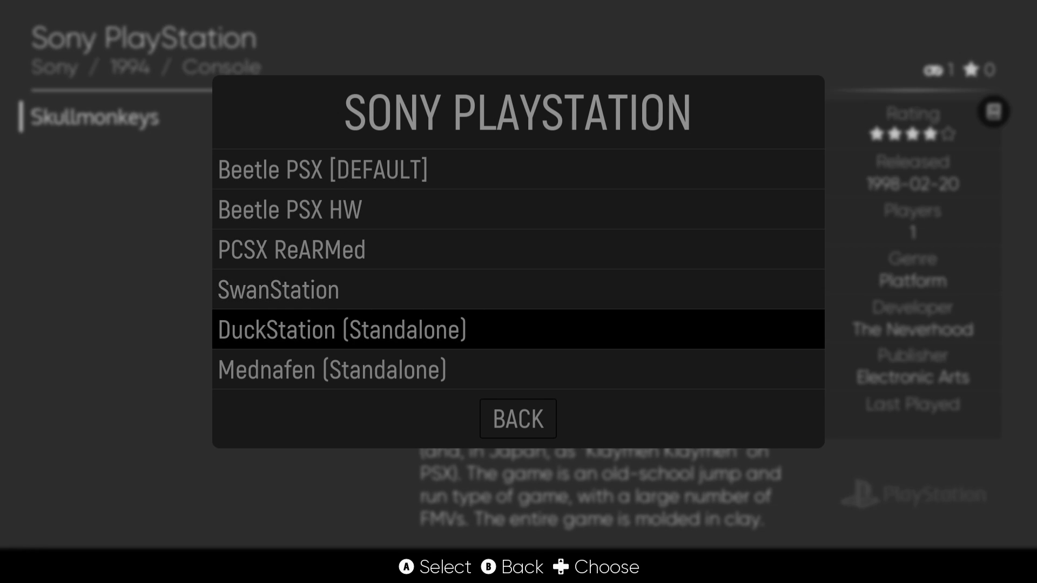
key(Return)
key(BackSpace)
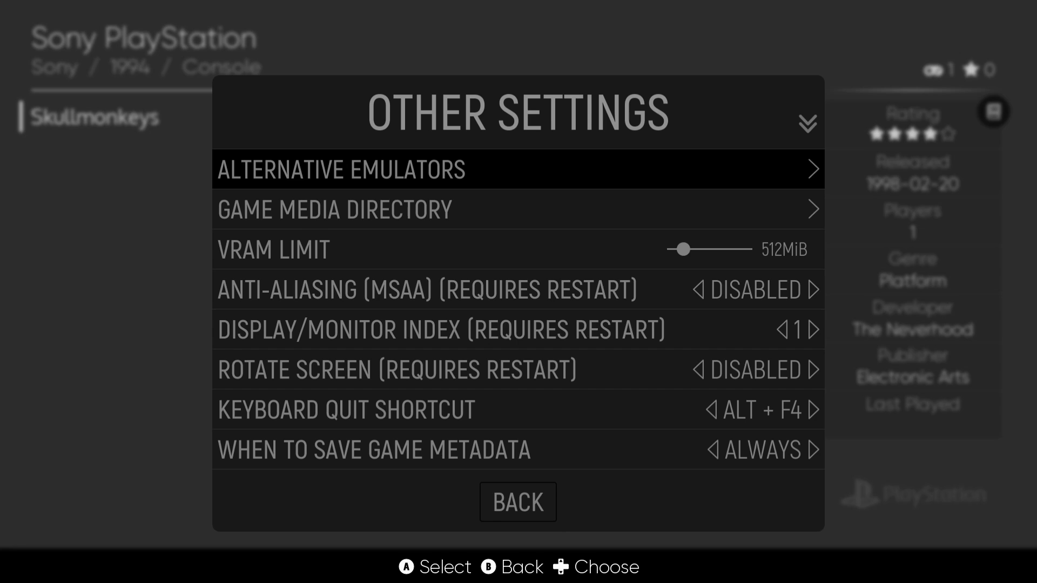
key(BackSpace)
key(BackSpace)
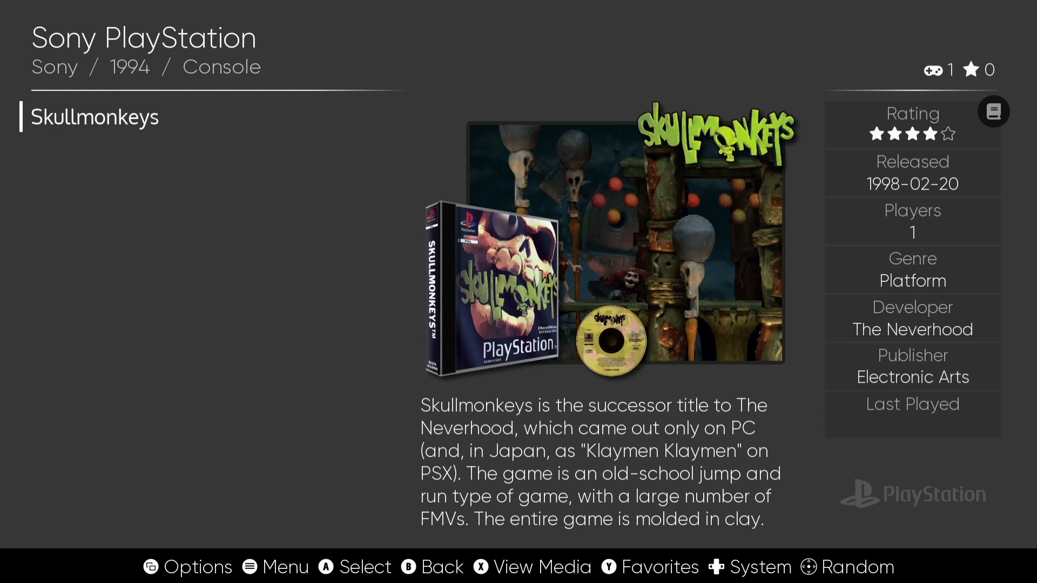
Step: Launch Skullmonkeys in DuckStation and enable Start Fullscreen in the emulator's interface settings
key(Return)
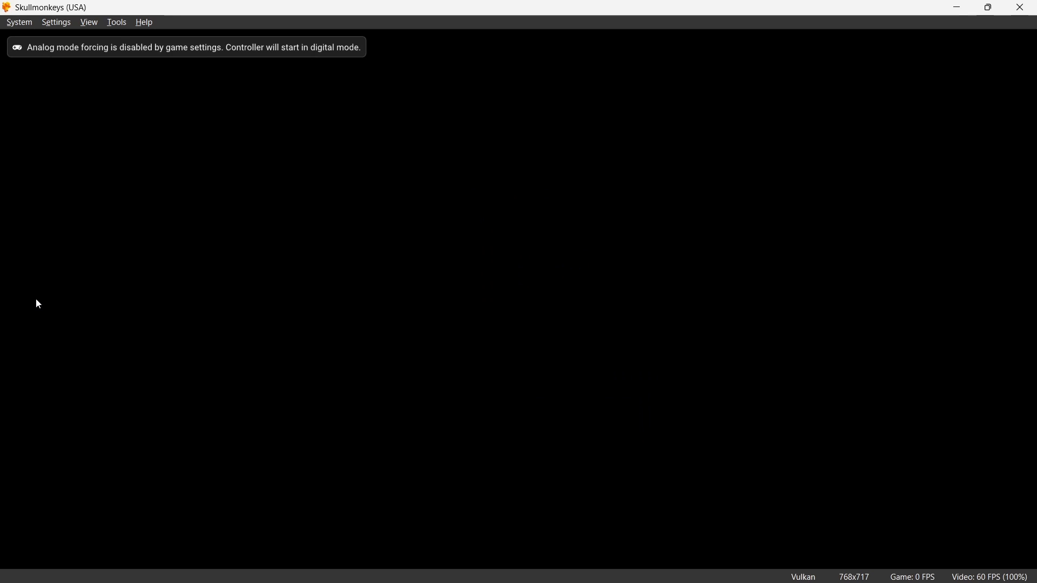
click(57, 22)
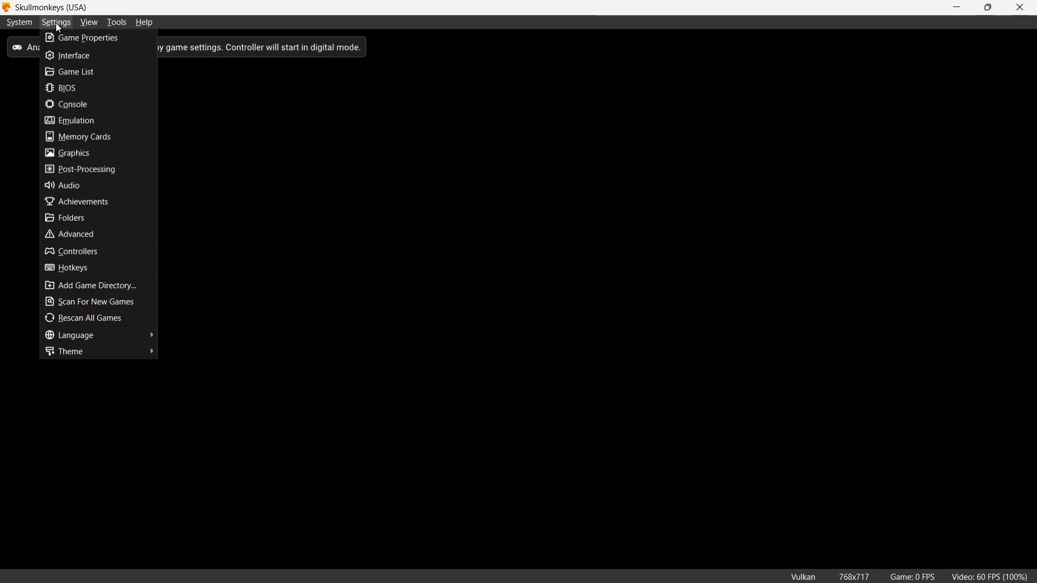
click(84, 149)
click(331, 147)
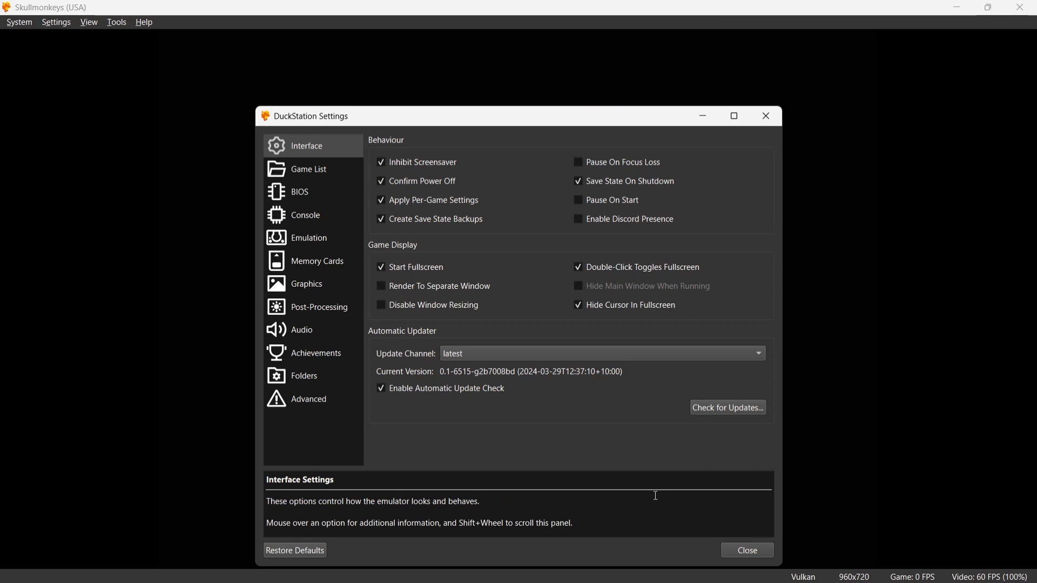
click(744, 549)
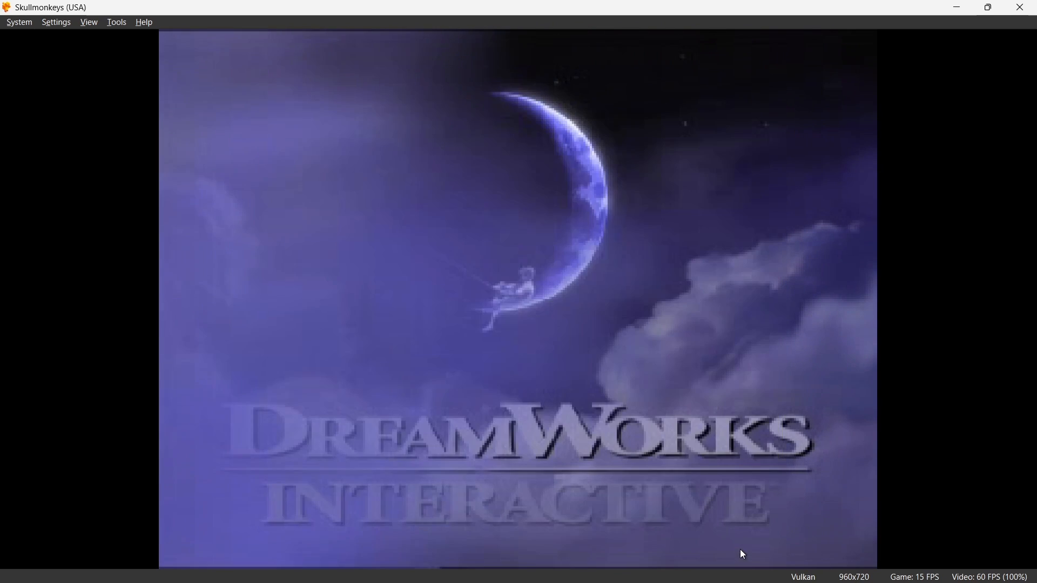
Step: Restart Skullmonkeys from the ES-DE game list, saving its state for resume on shutdown, and start a game from the title menu
click(1021, 7)
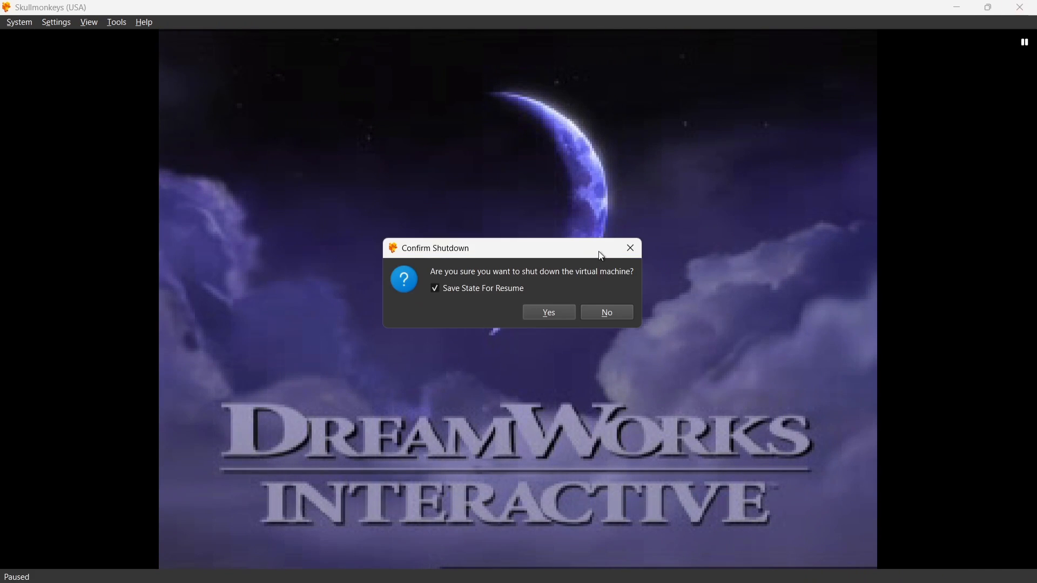
click(550, 311)
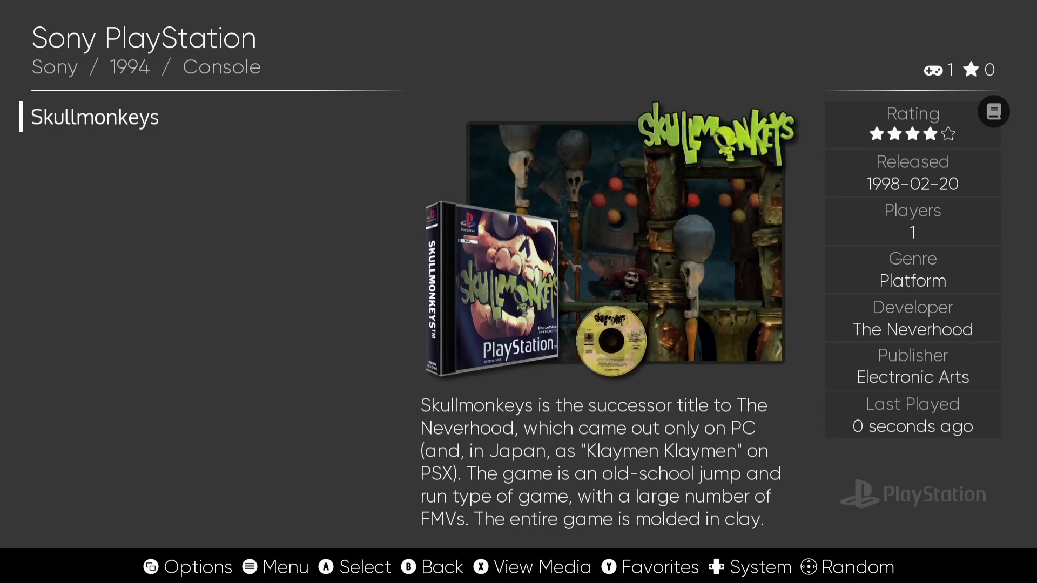
key(Return)
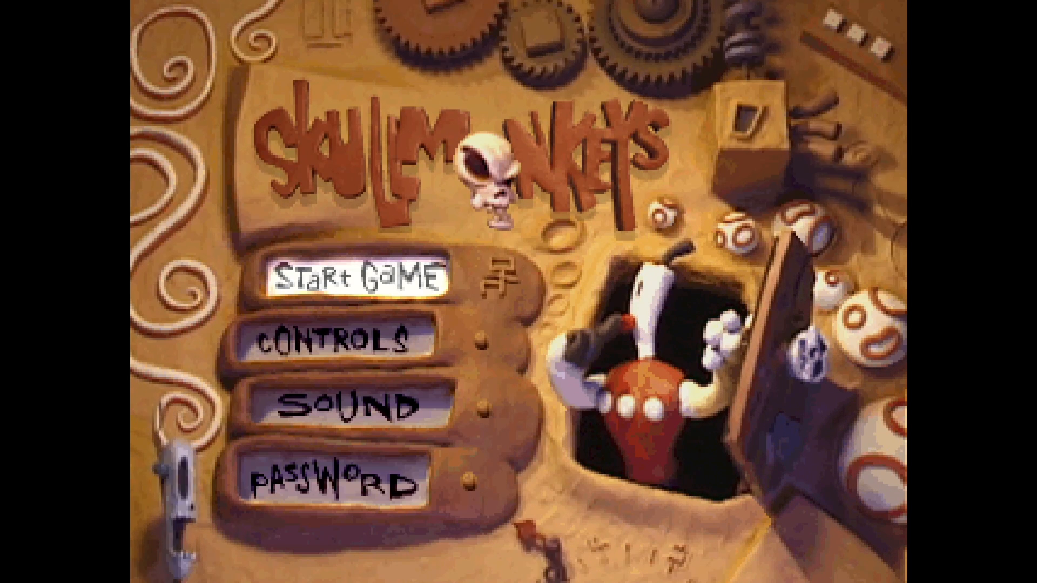
key(Return)
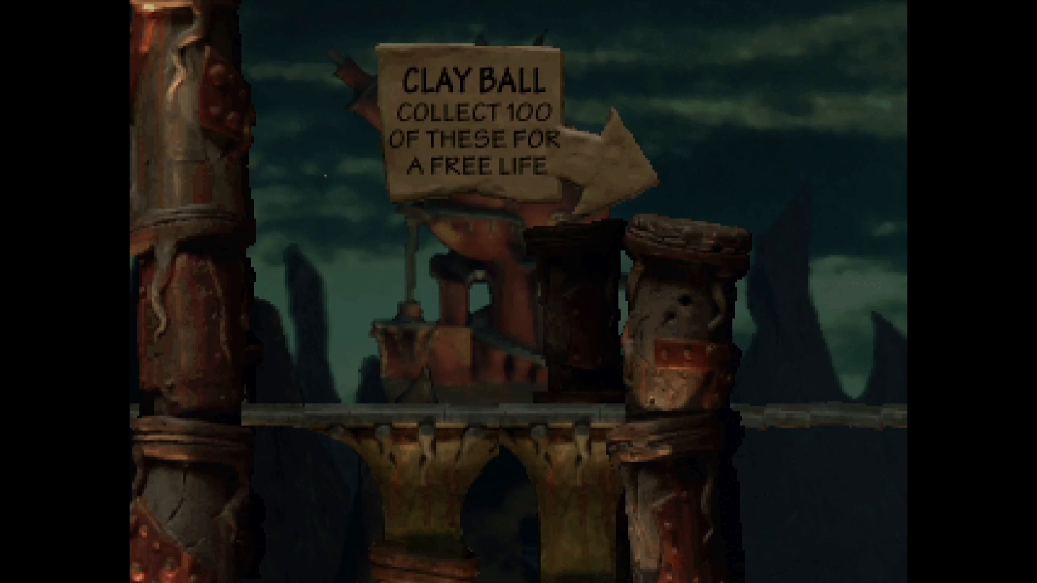
key(Right)
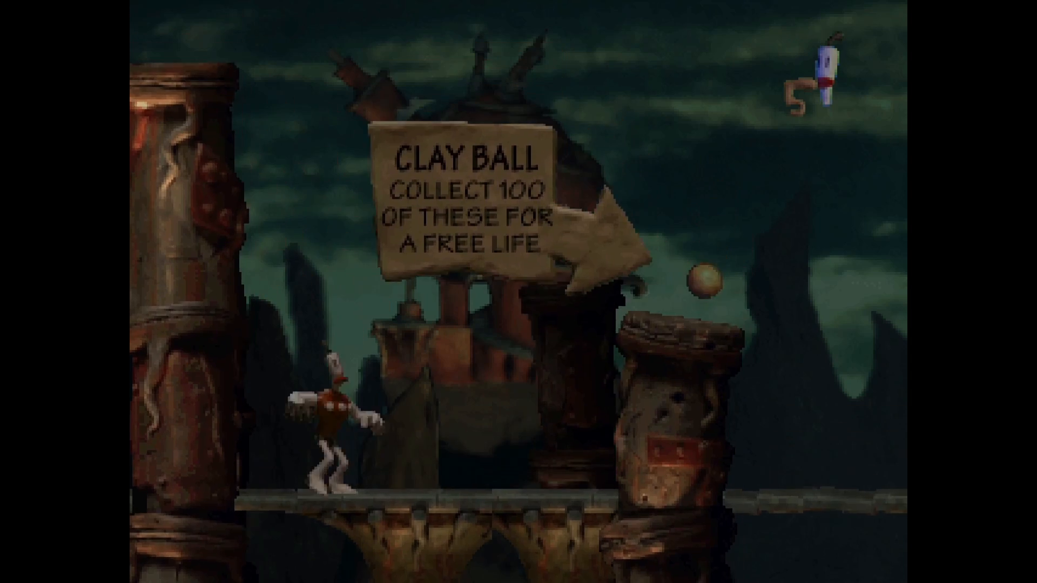
key(x)
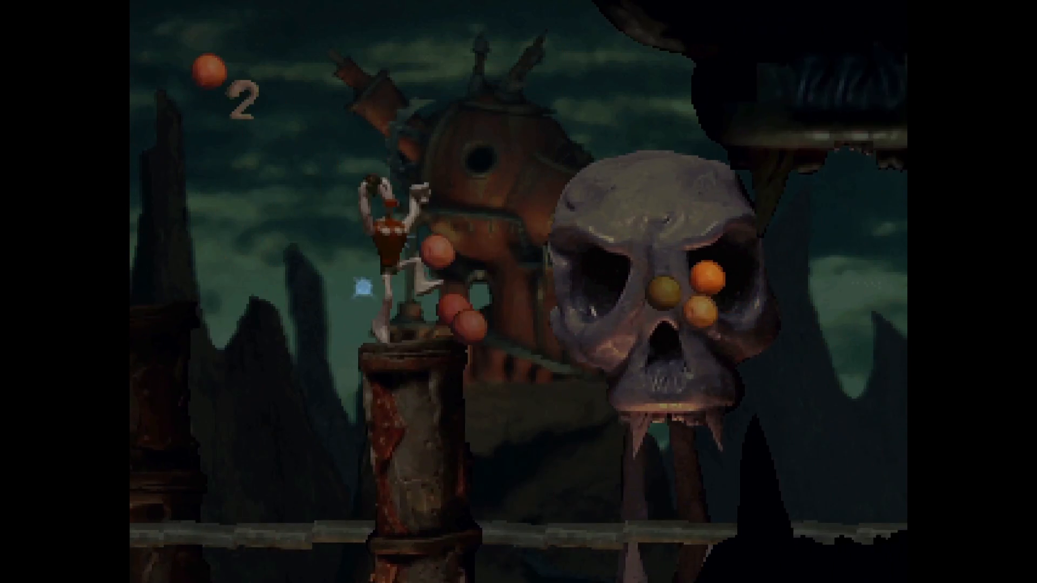
key(x)
key(x)
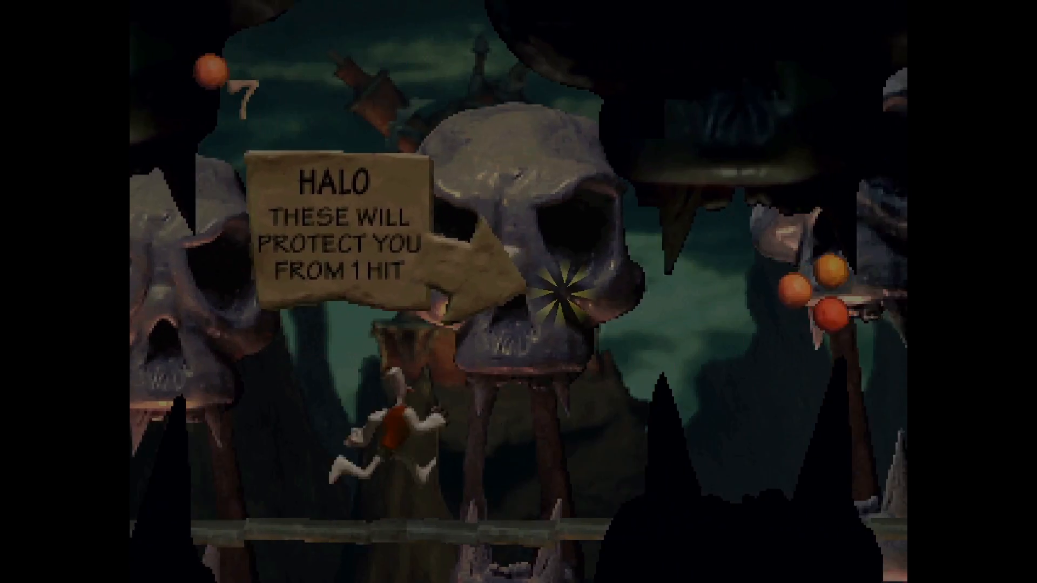
key(x)
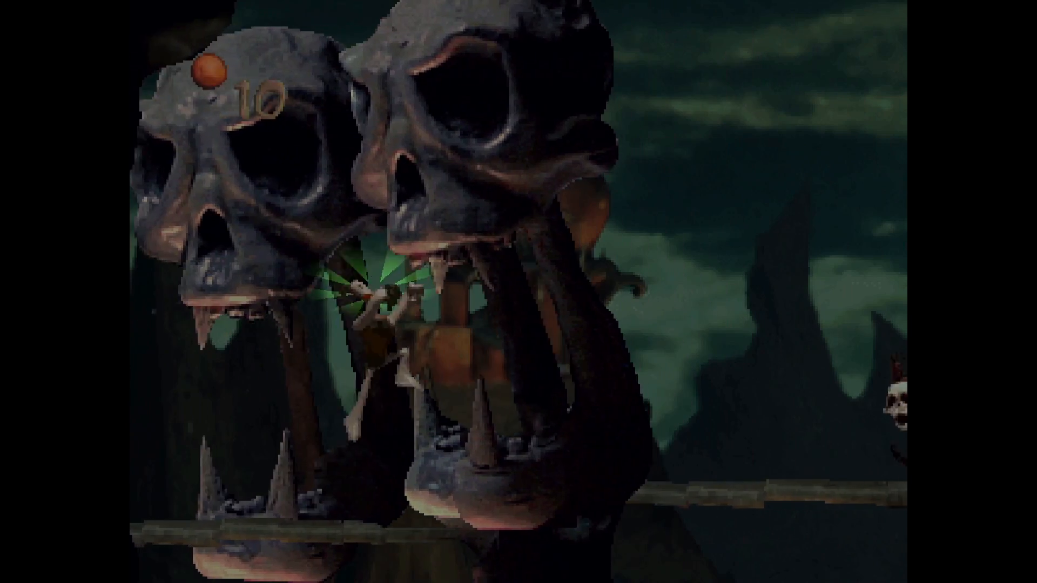
key(x)
key(Left)
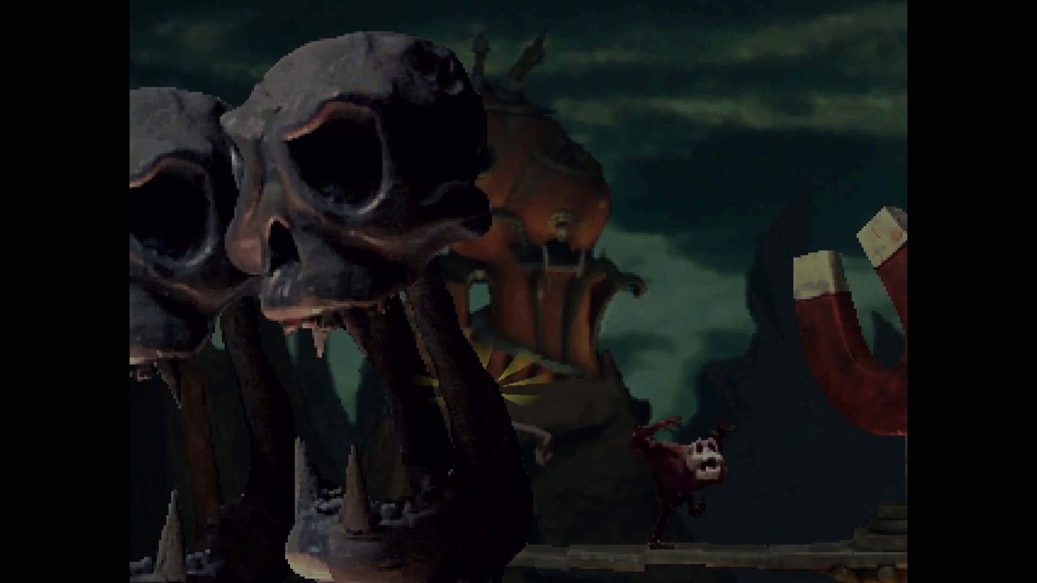
key(Right)
key(x)
key(Left)
key(Right)
key(x)
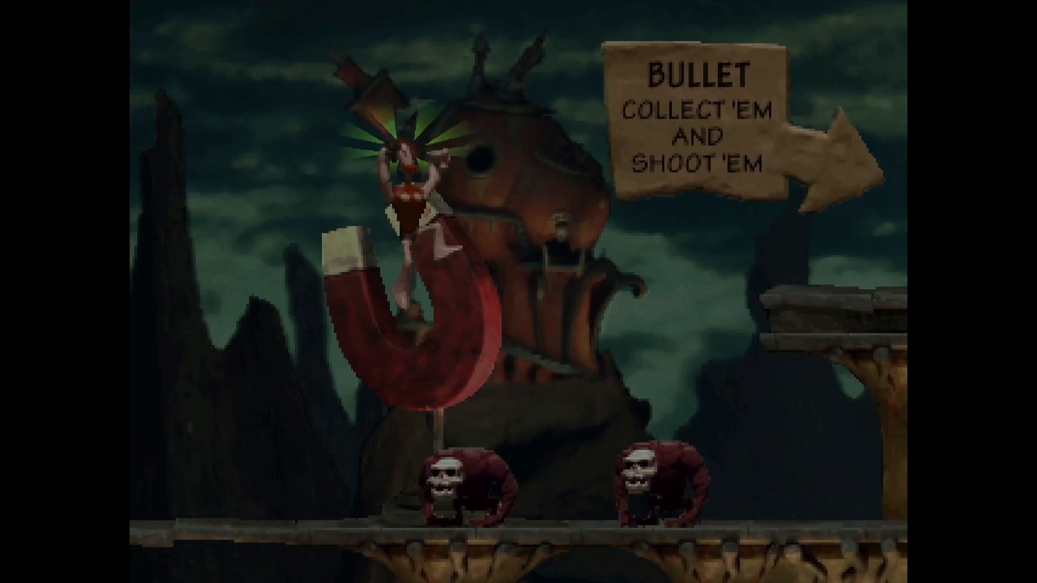
key(Right)
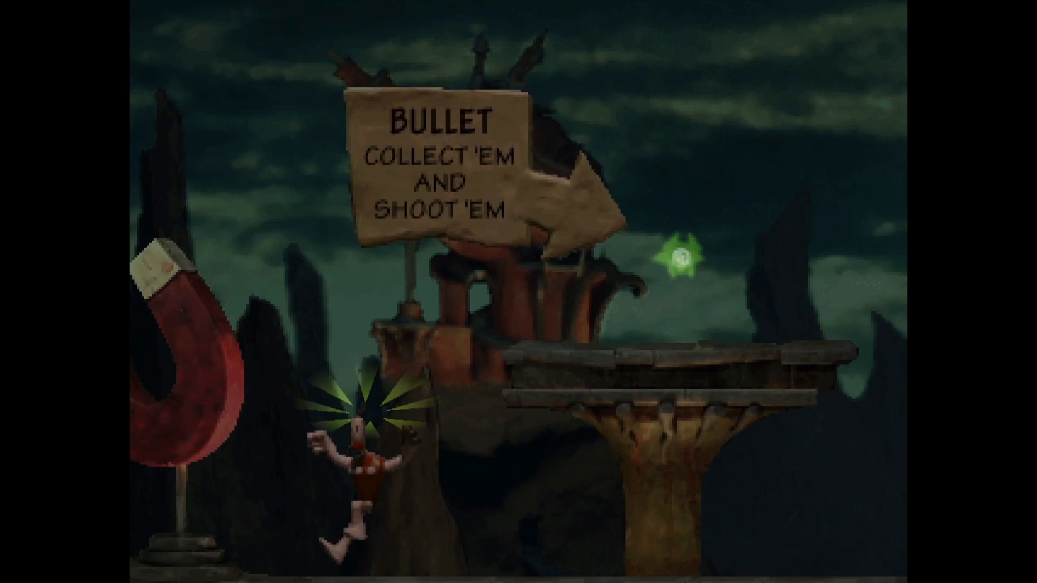
key(x)
key(Right)
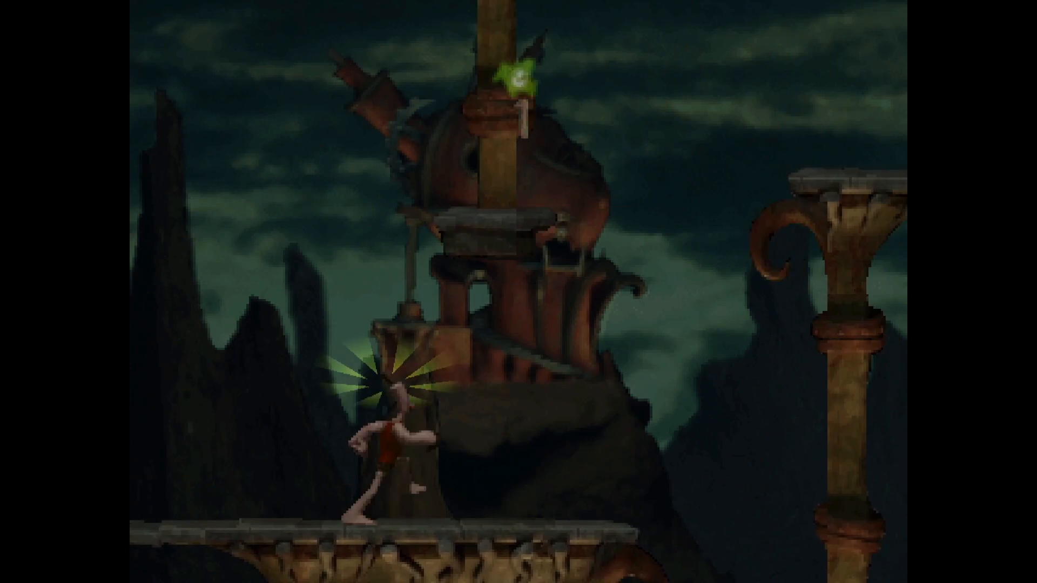
key(x)
key(Right)
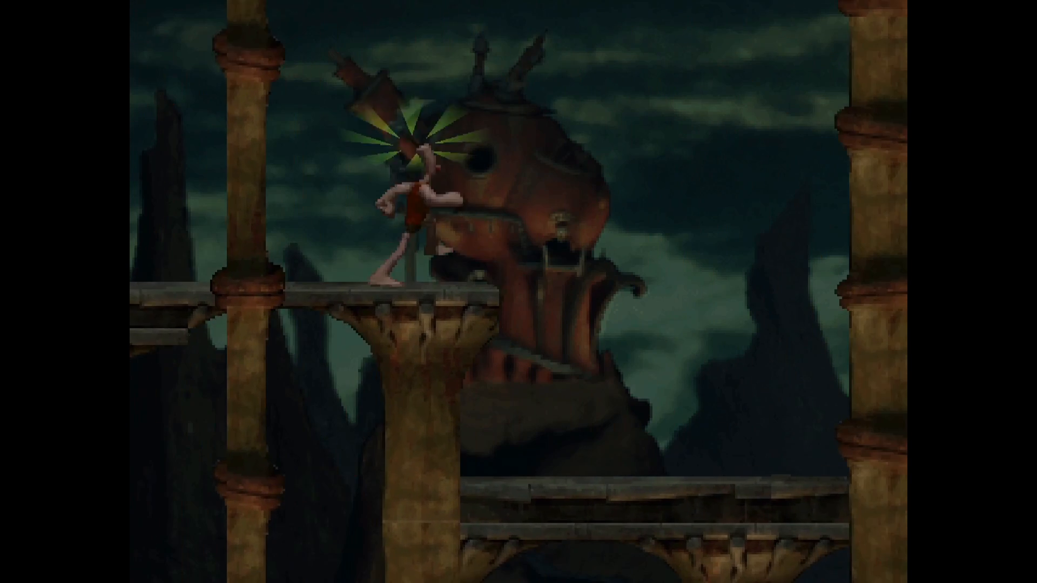
key(x)
key(x)
key(Right)
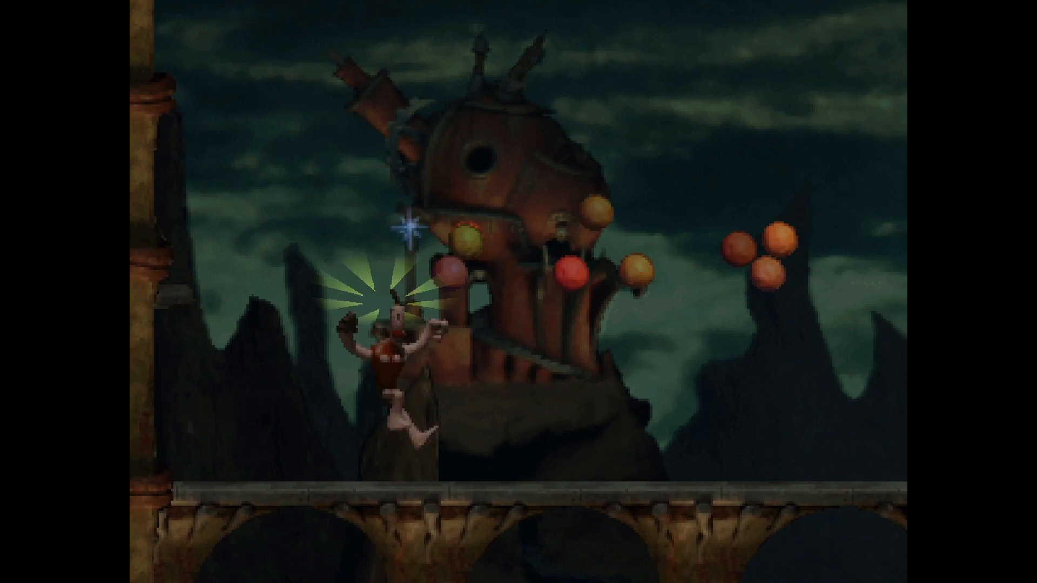
key(x)
key(x)
key(Right)
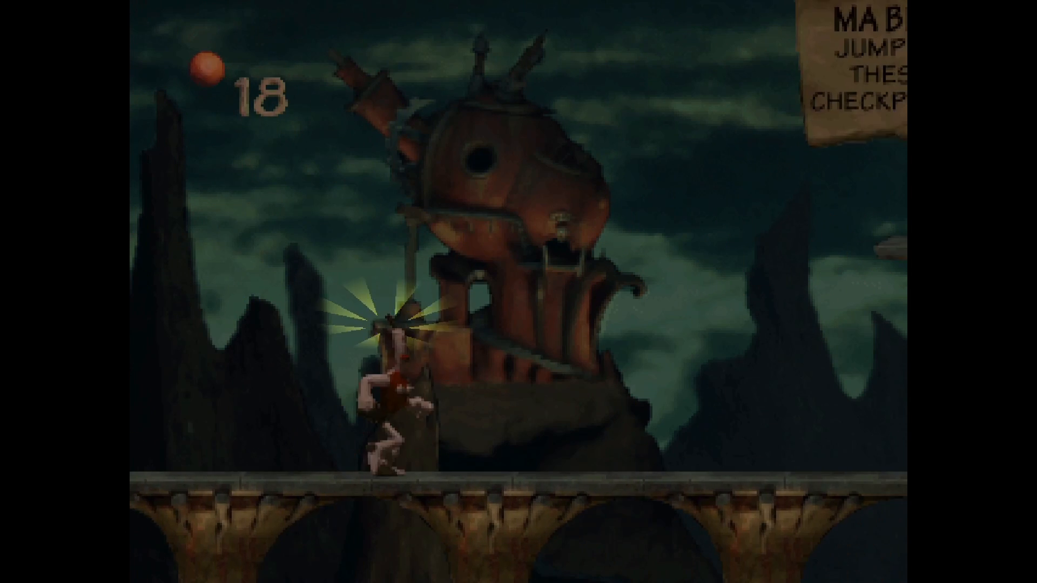
key(x)
key(x)
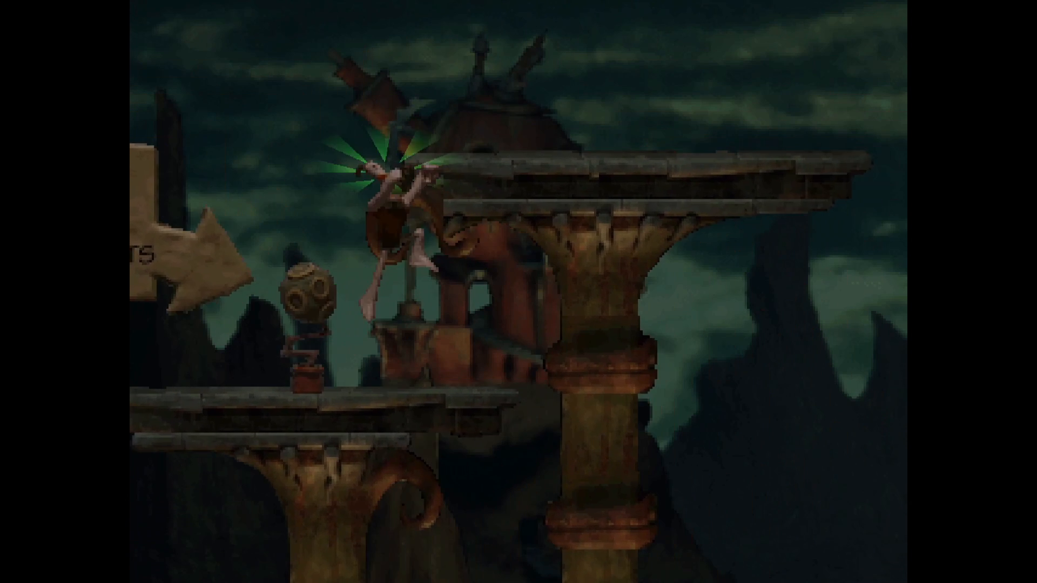
key(Left)
key(Right)
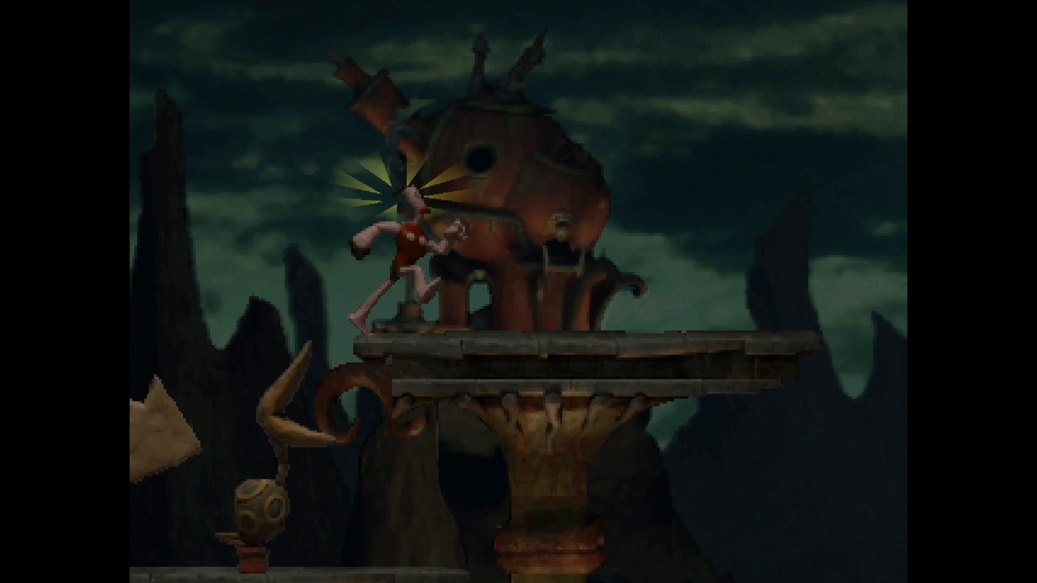
key(x)
key(x)
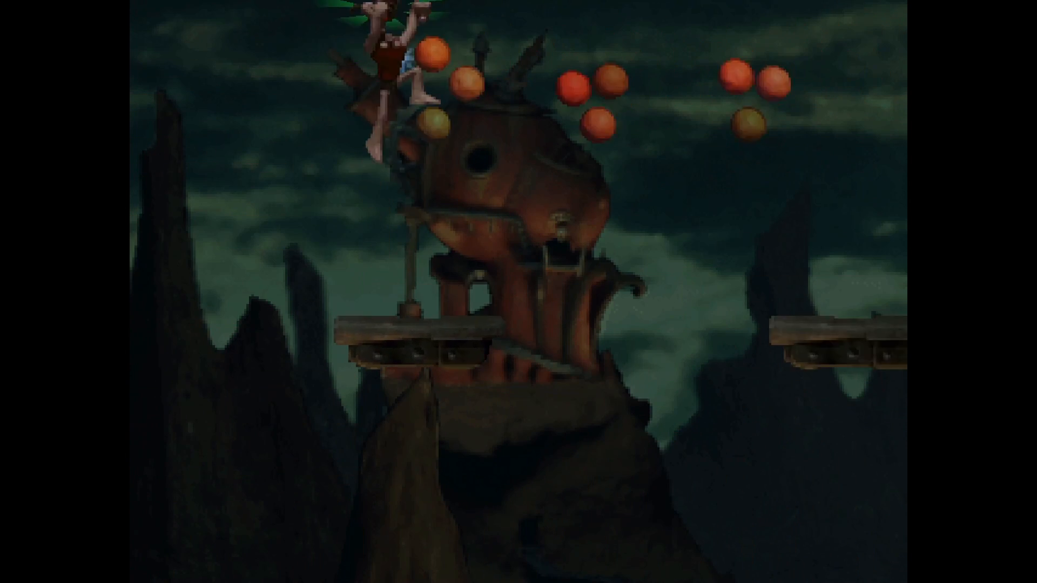
key(x)
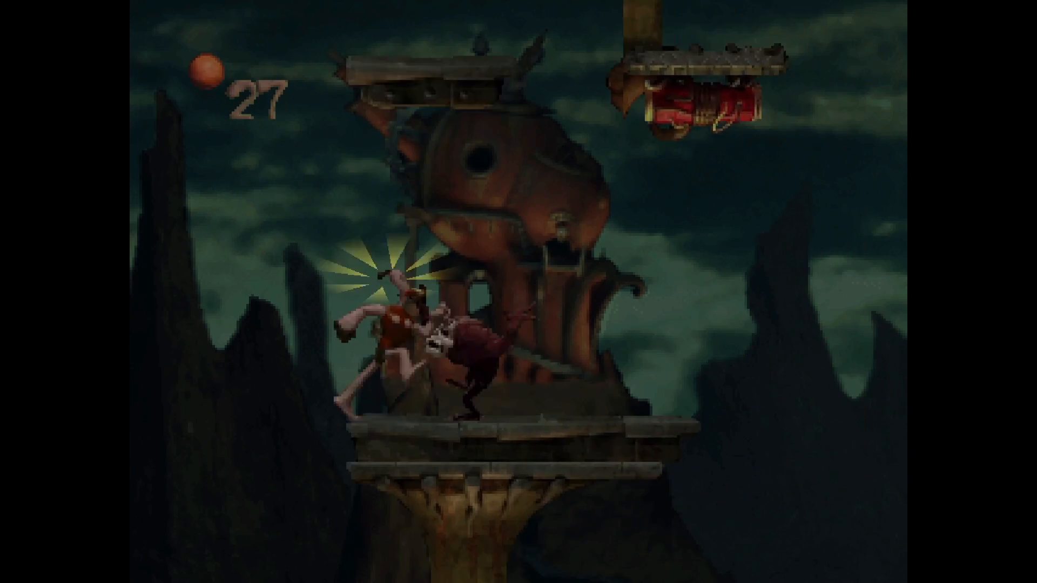
key(Left)
key(Right)
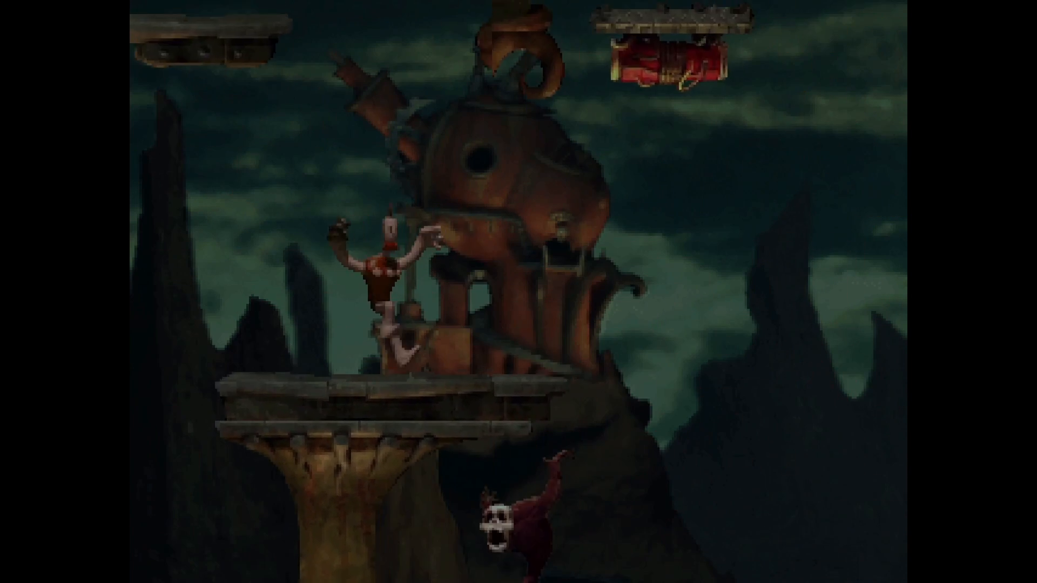
key(x)
key(x)
key(Right)
key(x)
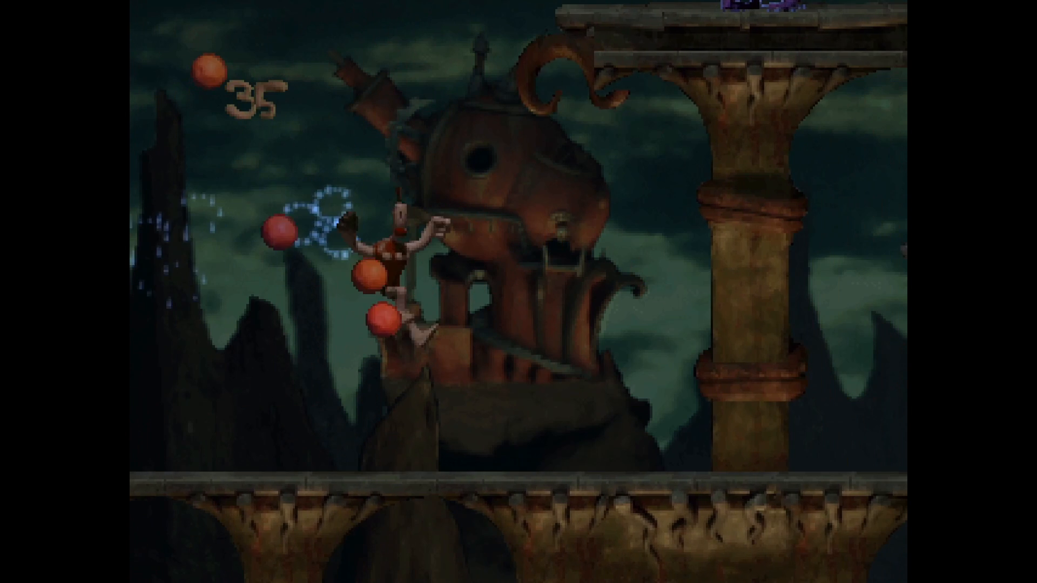
key(x)
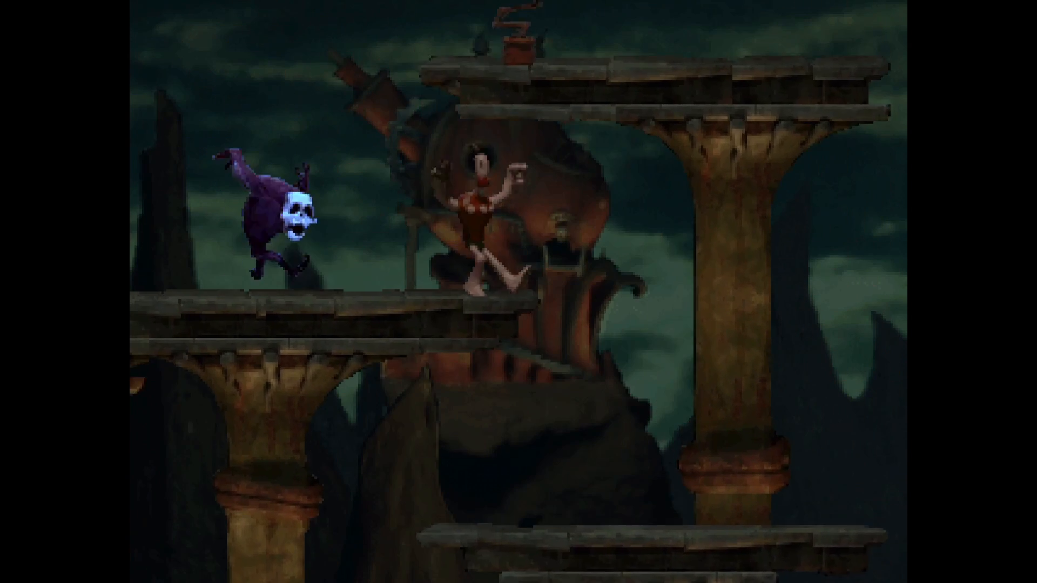
key(Right)
key(x)
key(x)
key(x)
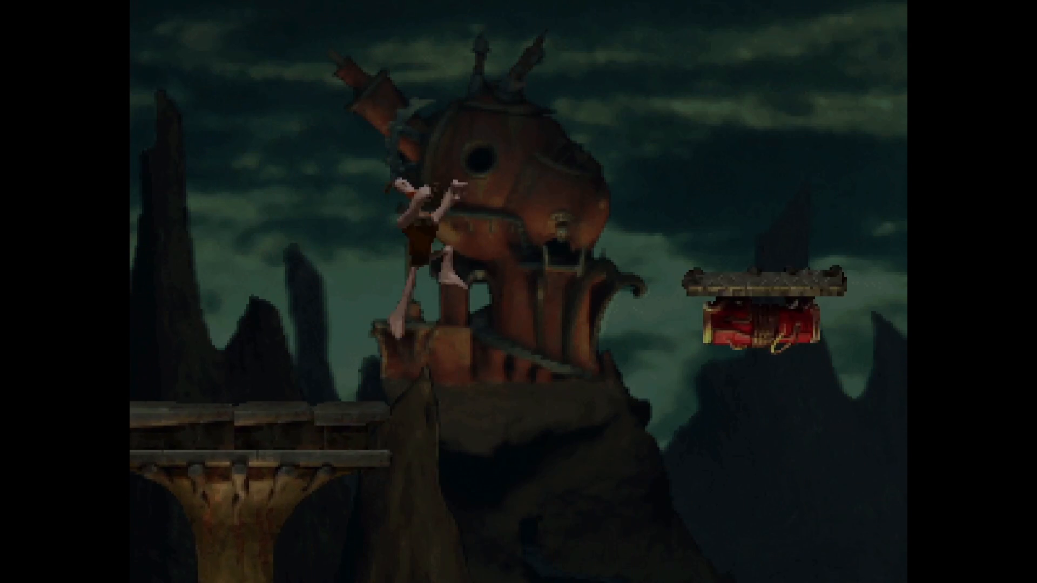
key(s)
key(Right)
key(x)
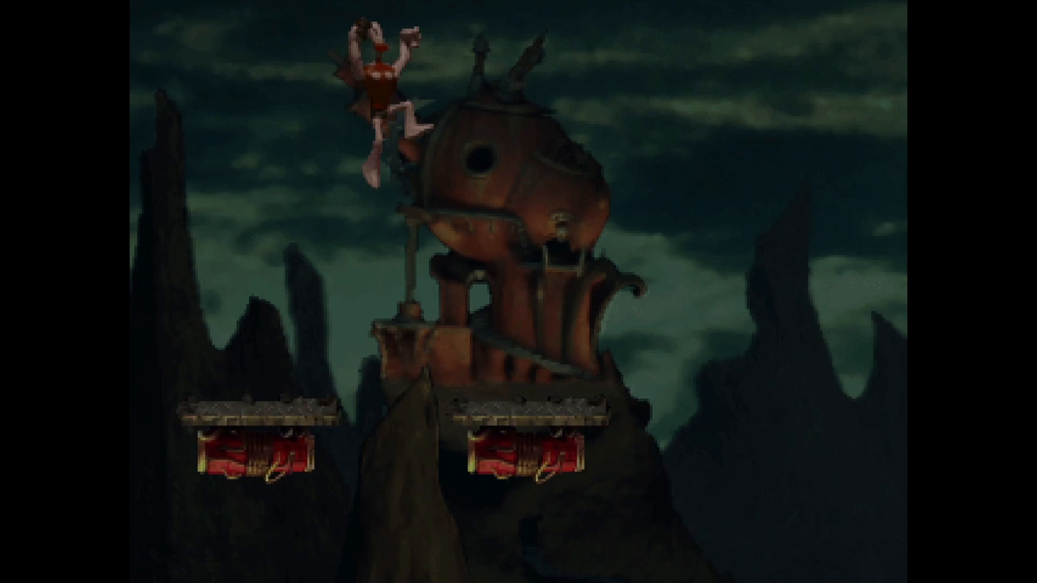
key(Right)
key(x)
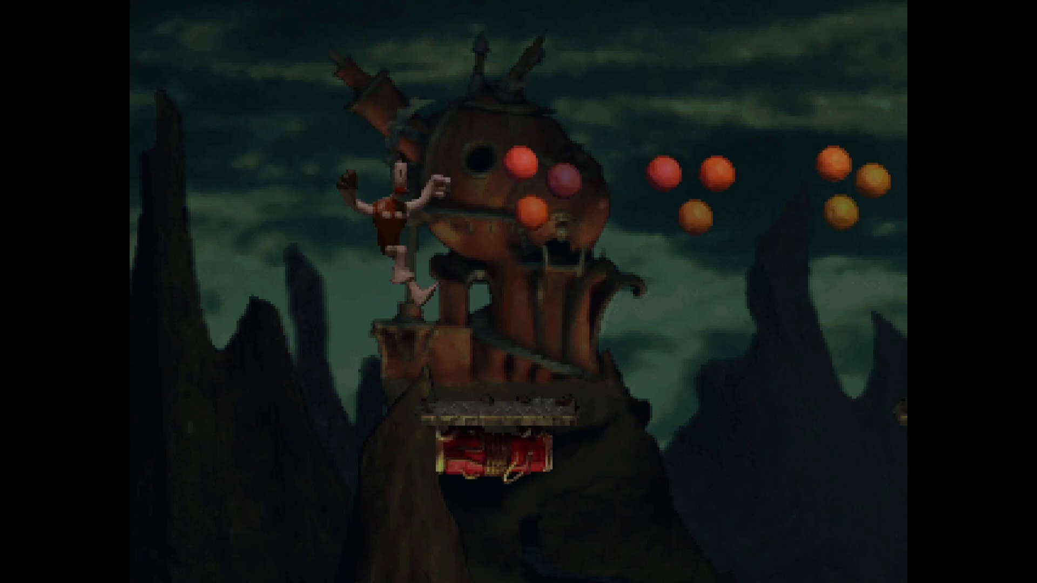
key(x)
key(x)
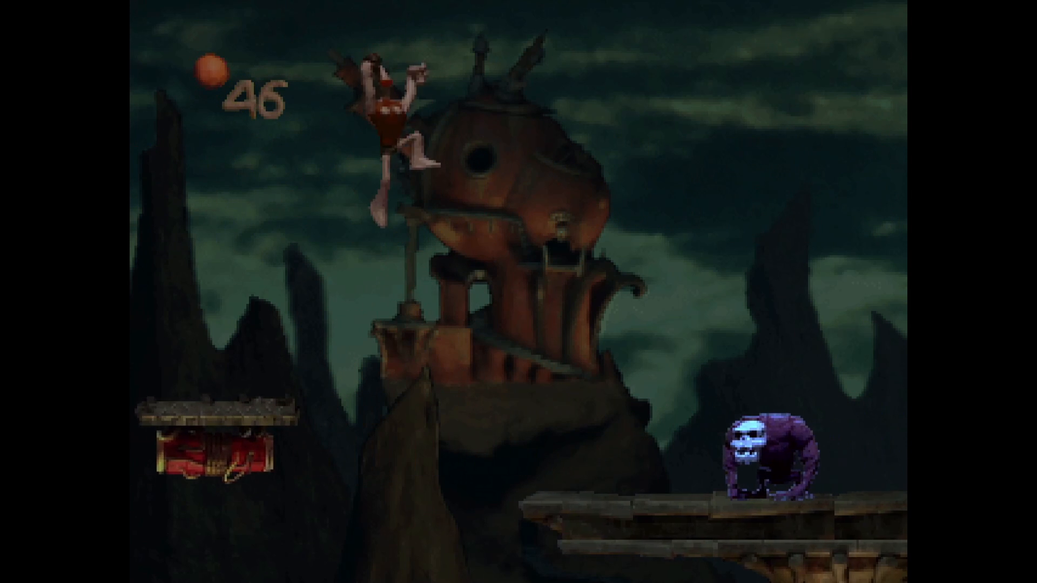
key(s)
key(x)
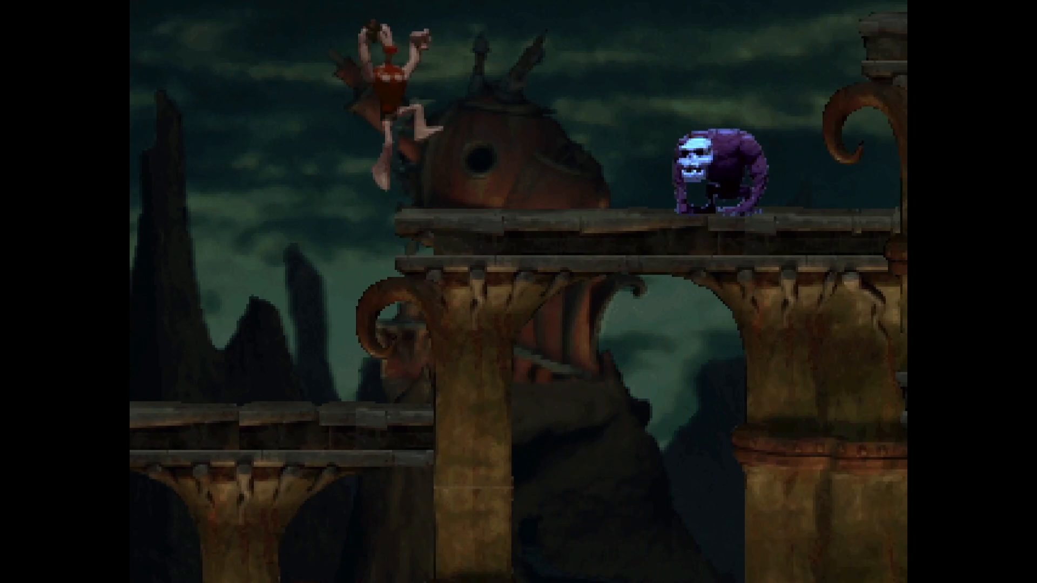
key(x)
key(Left)
key(s)
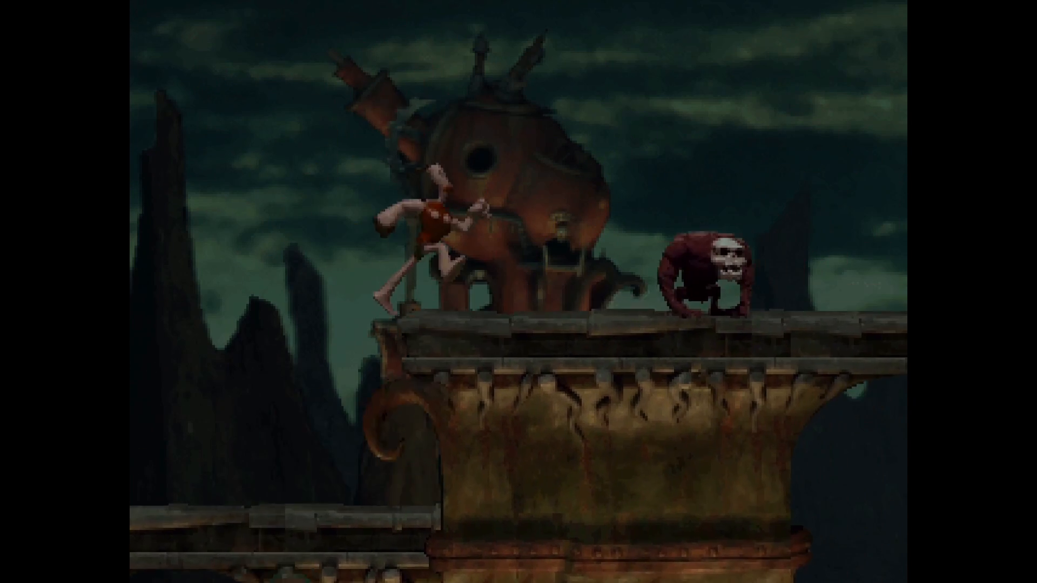
key(x)
key(x)
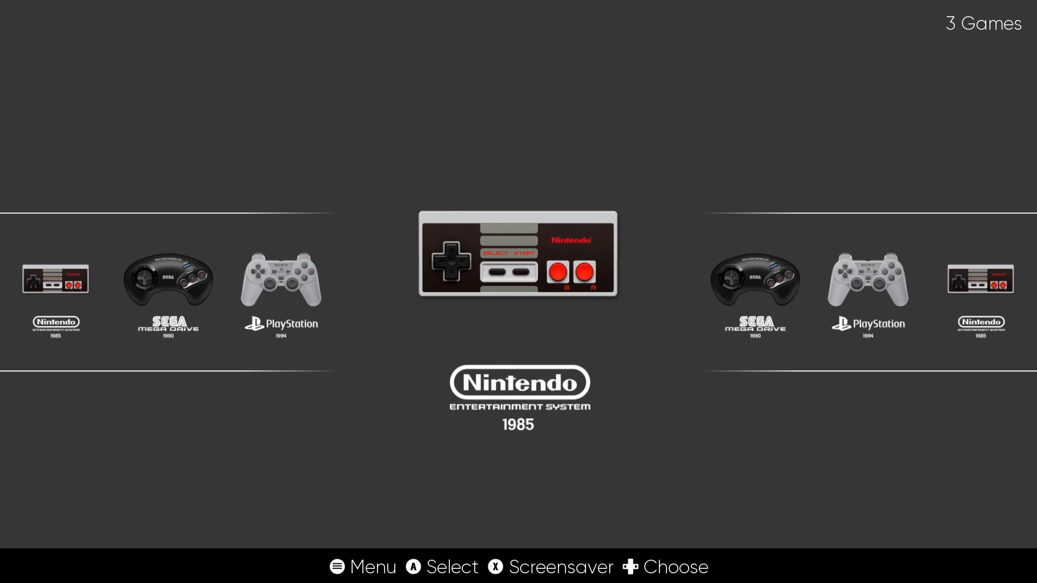
key(Left)
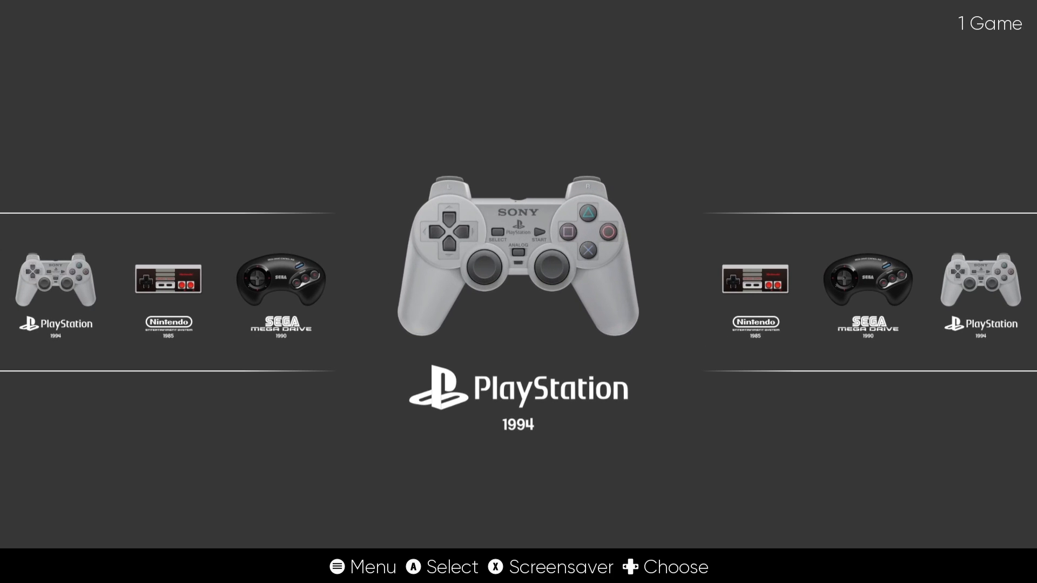
key(Left)
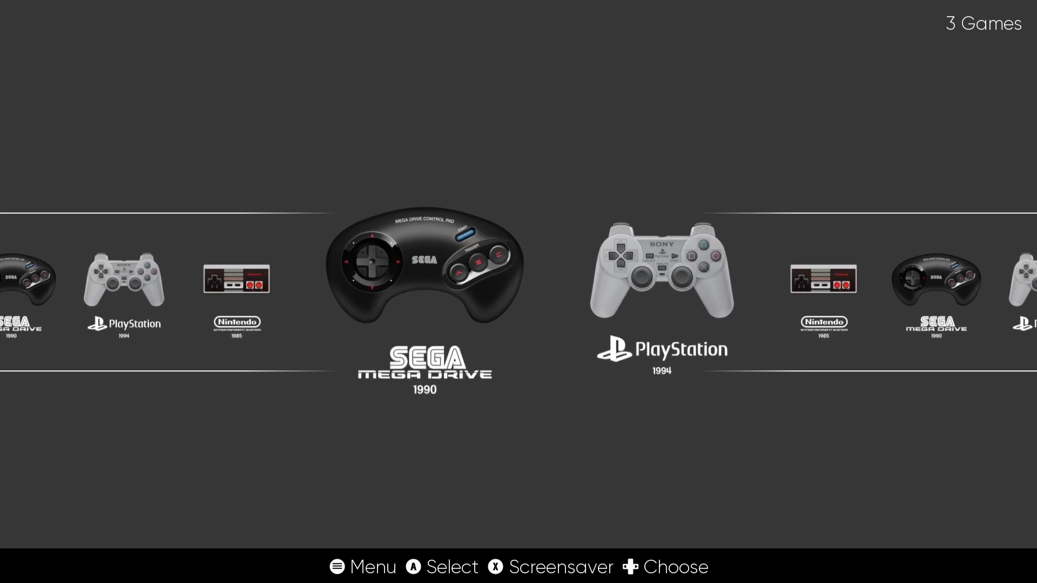
key(Right)
Step: Open the theme downloader from the UI settings and proceed with the first-time download of the themes list repository
key(Escape)
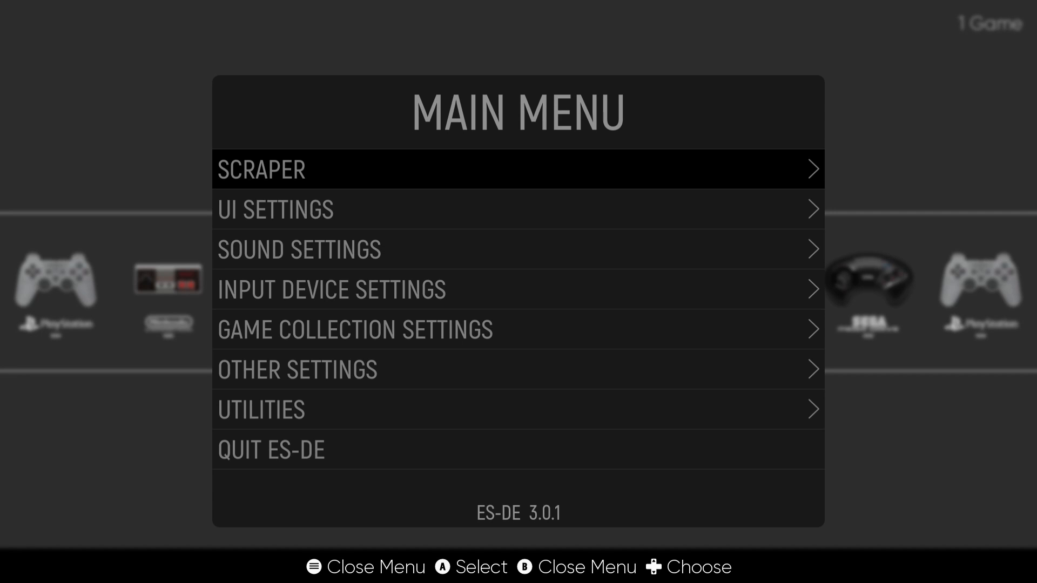
key(Down)
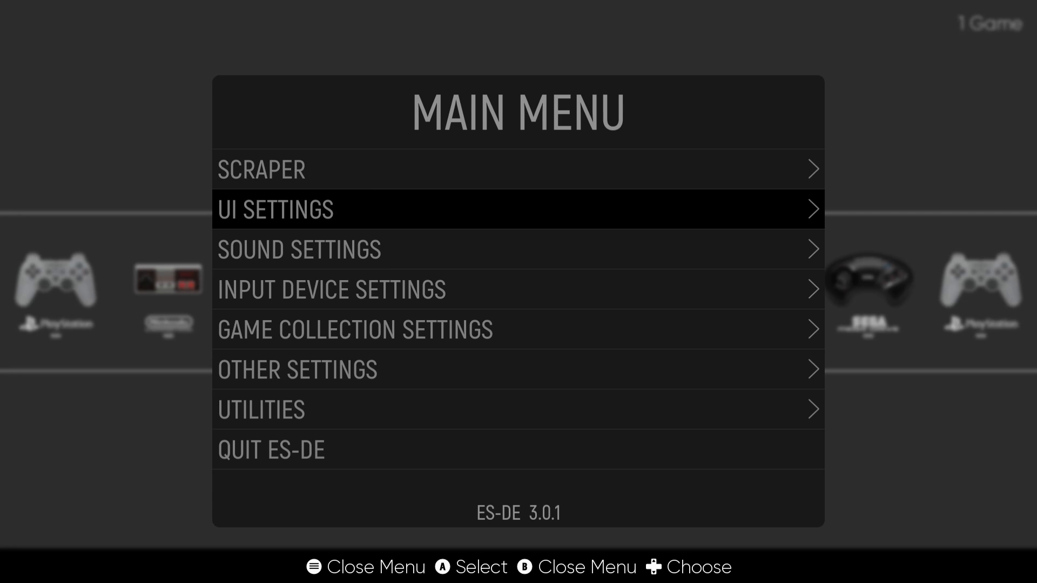
key(Return)
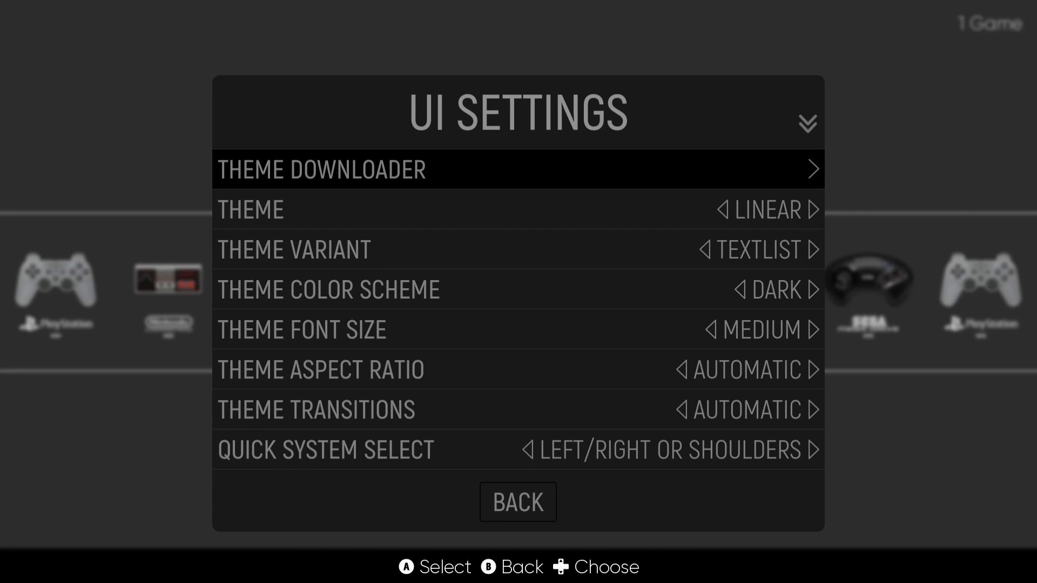
key(Return)
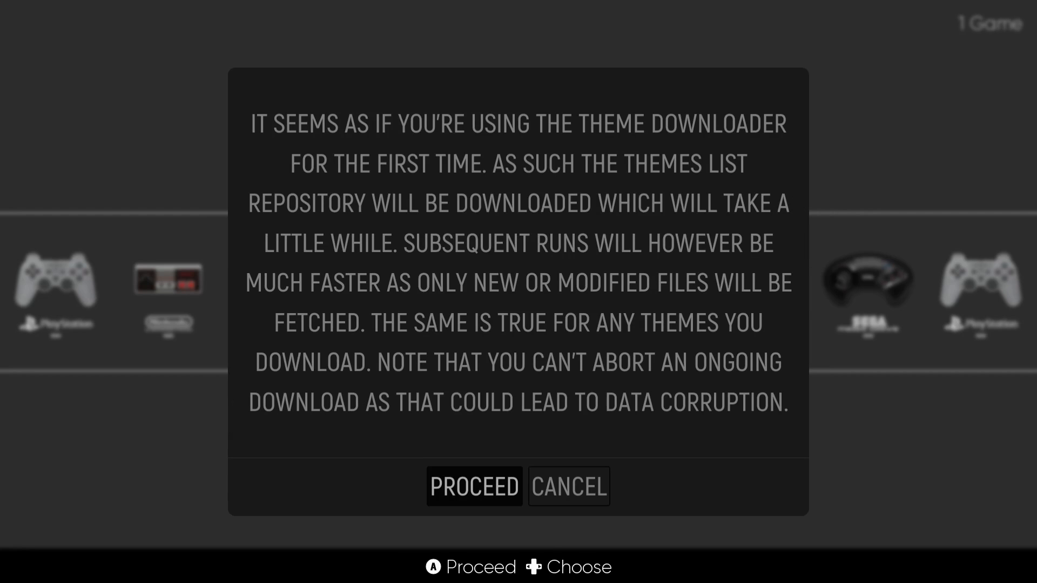
key(Return)
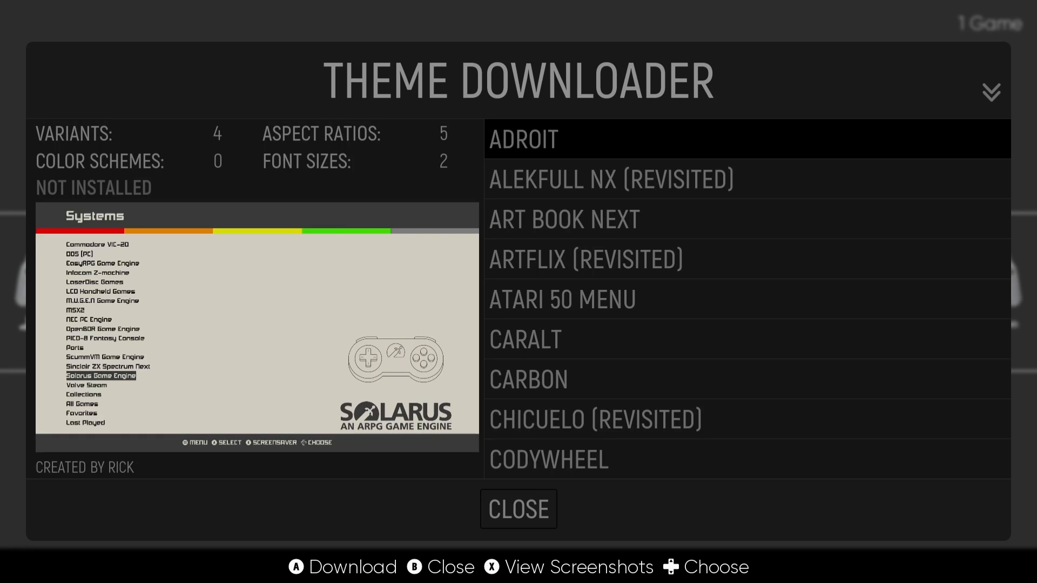
Step: Browse the available themes, download Epic Noir (Revisited), and return to the UI settings
key(Down)
key(Down)
key(Down)
key(Up)
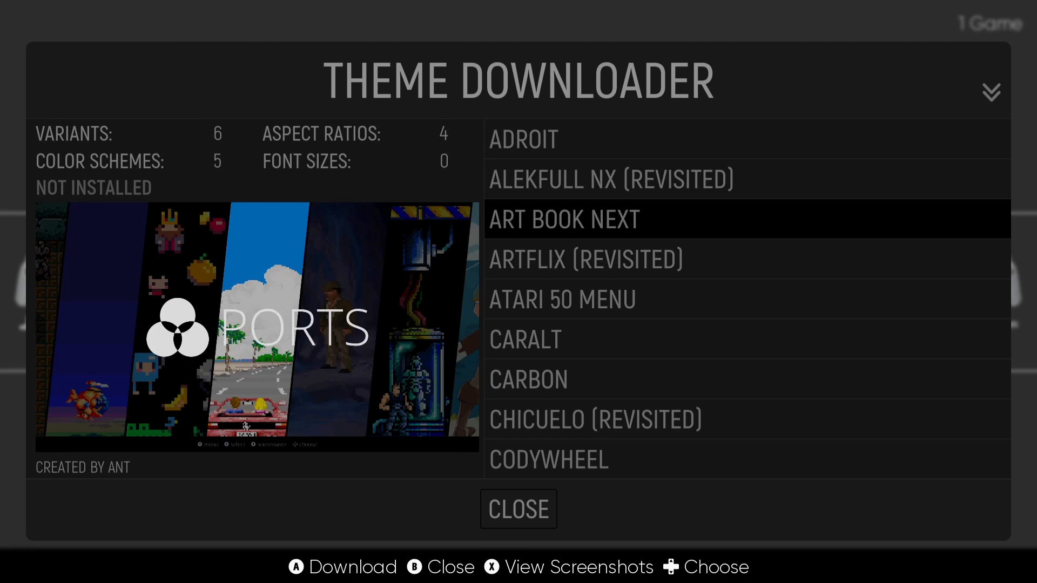
key(Down)
key(Down)
key(Down)
key(Down)
key(Down)
key(Down)
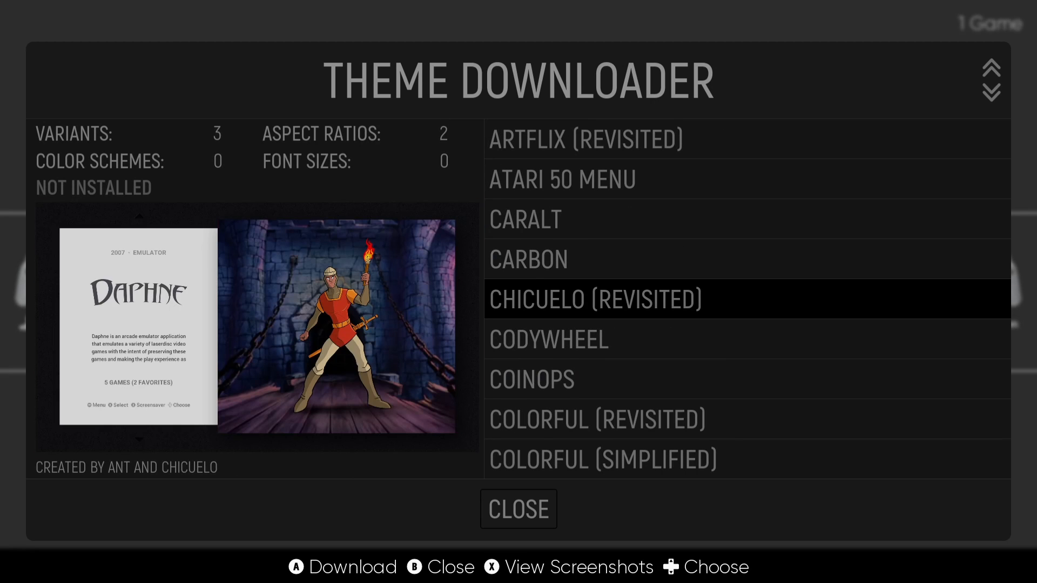
key(Down)
key(Down)
key(Up)
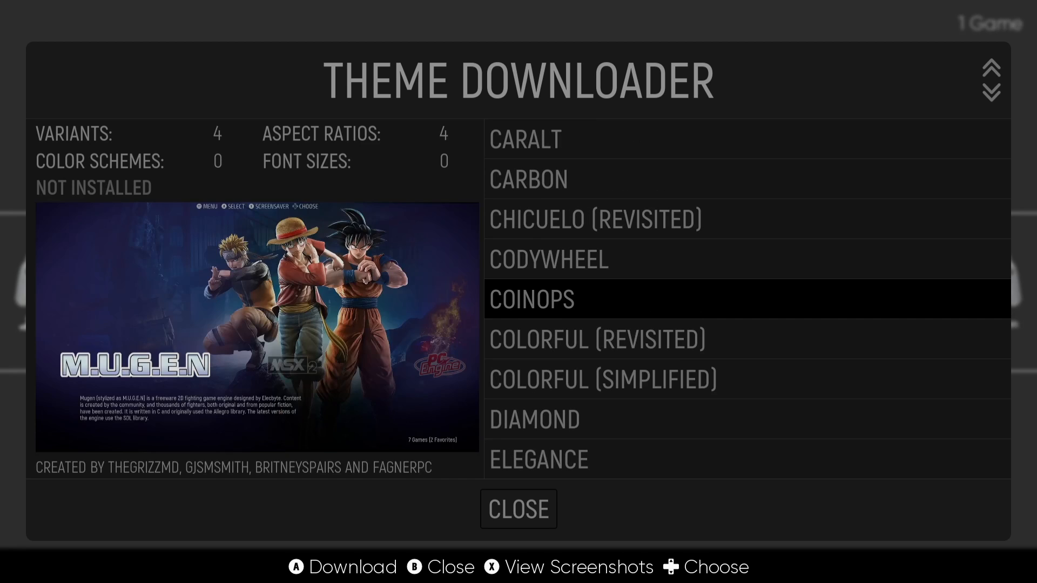
key(Down)
key(Down)
key(Down)
key(Down)
key(Down)
key(Down)
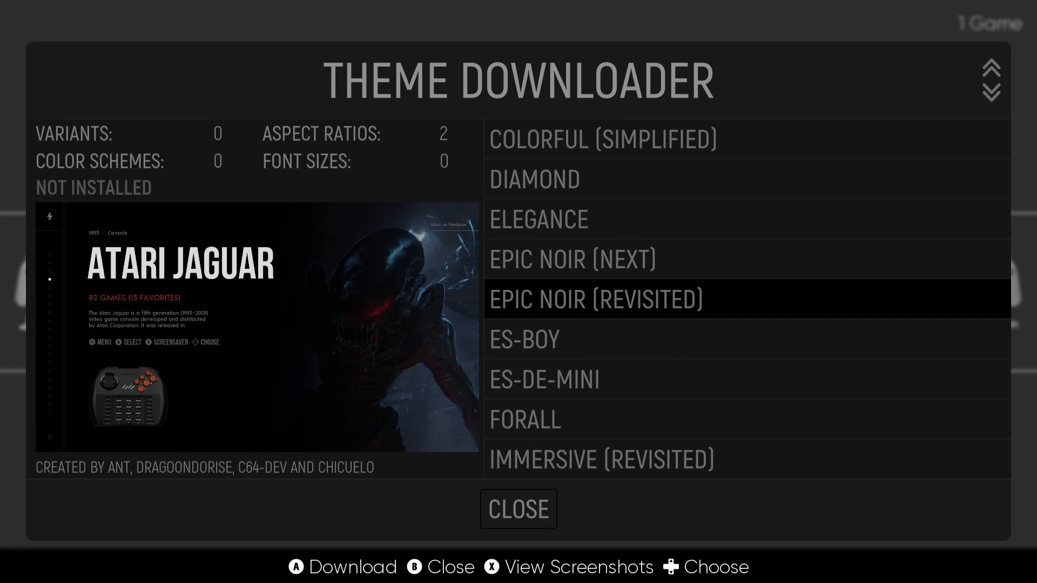
key(Return)
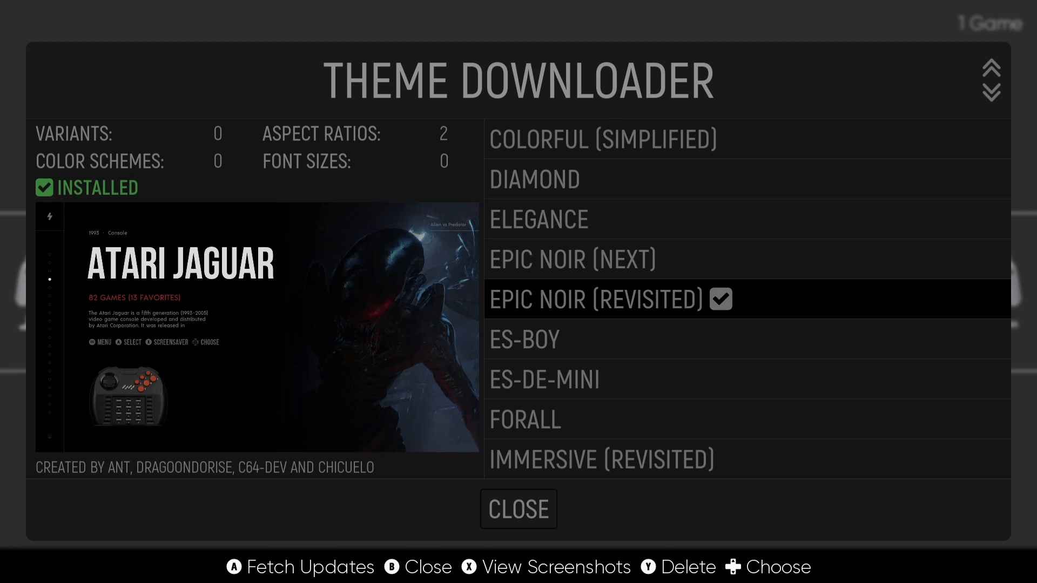
key(BackSpace)
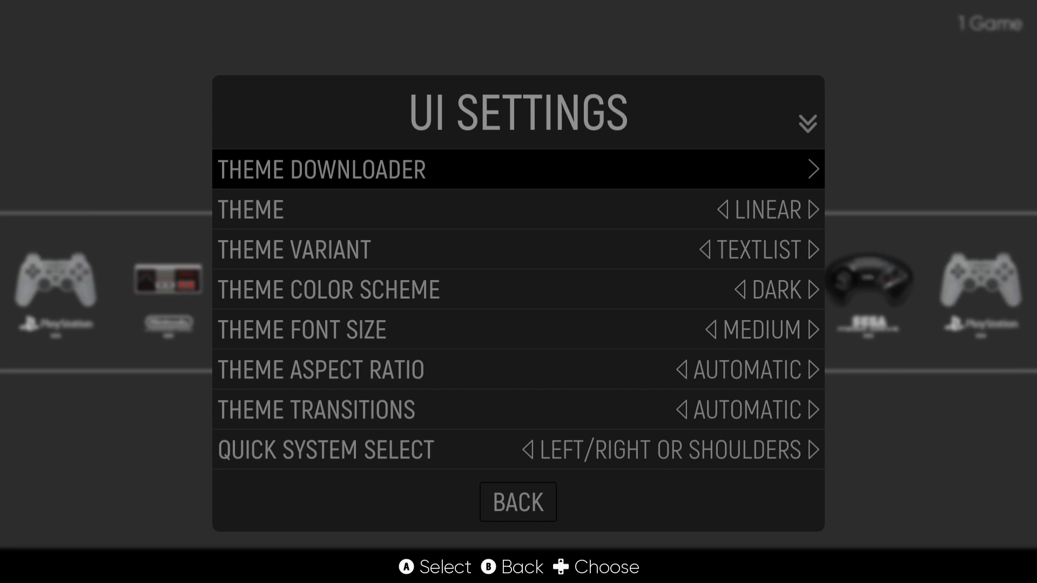
Step: Set the theme to Epic Noir (Revisited) and close the main menu to apply it
key(Down)
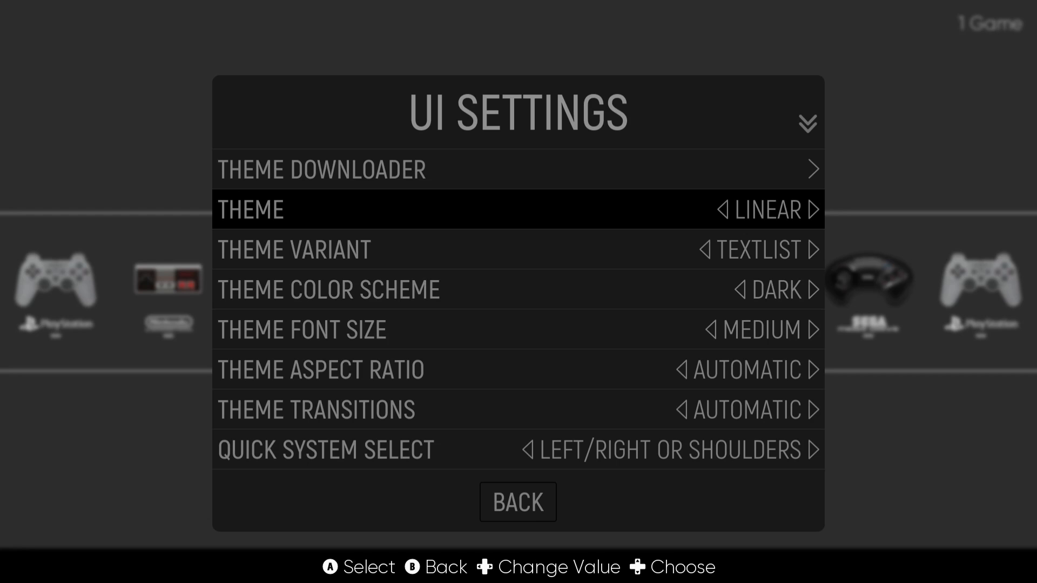
key(Return)
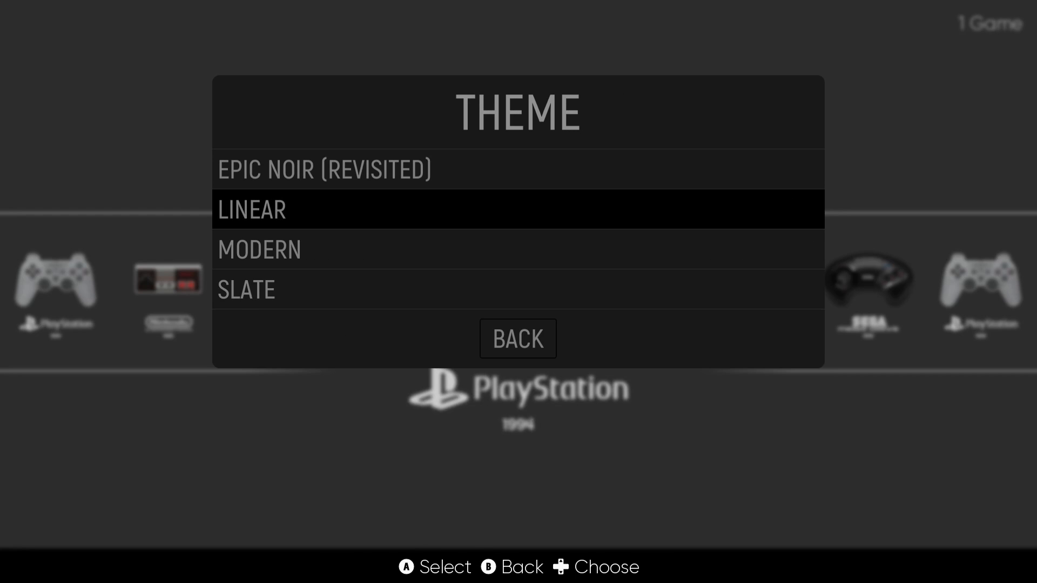
key(Up)
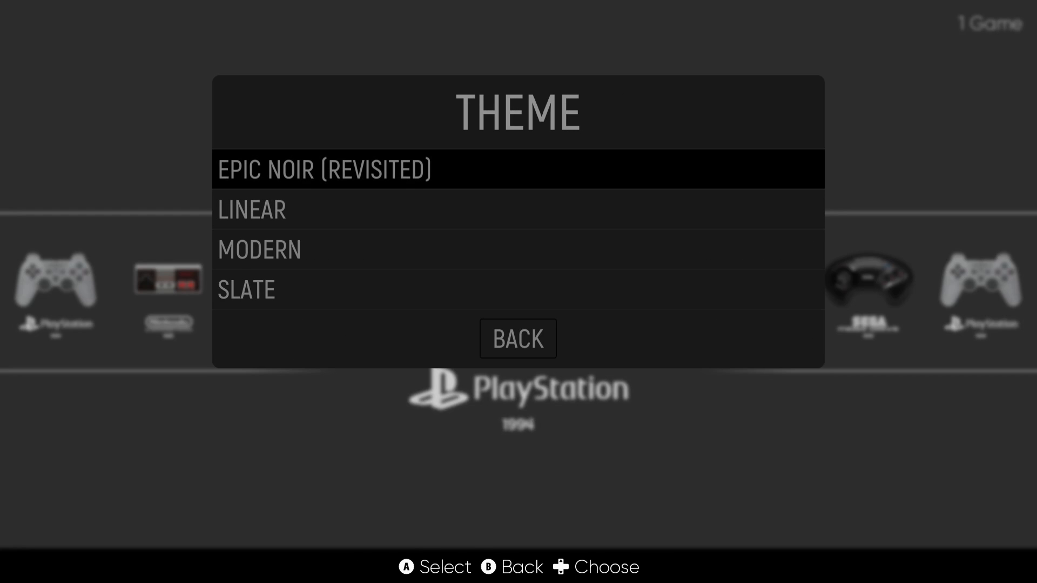
key(Return)
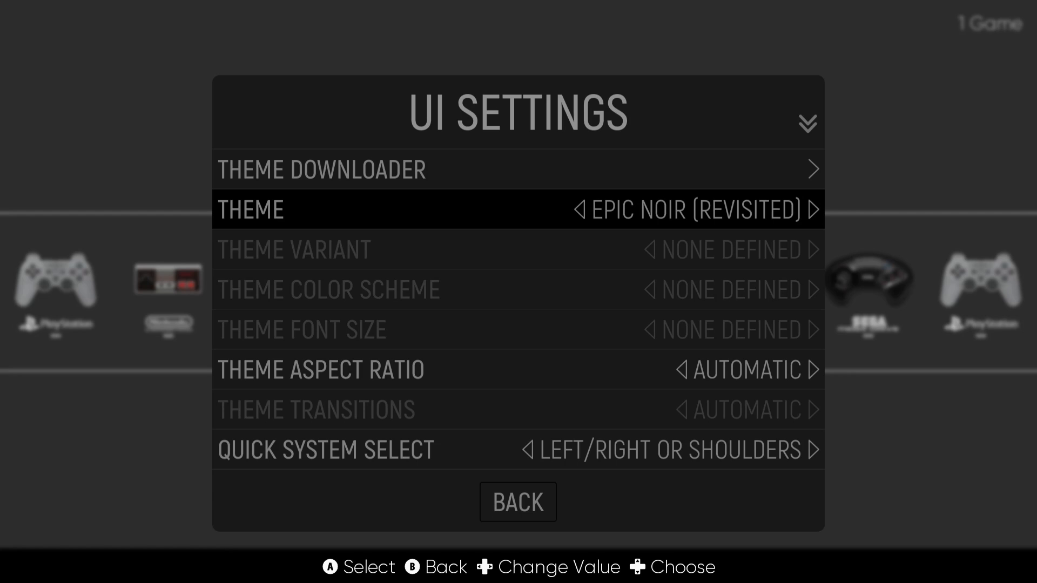
key(BackSpace)
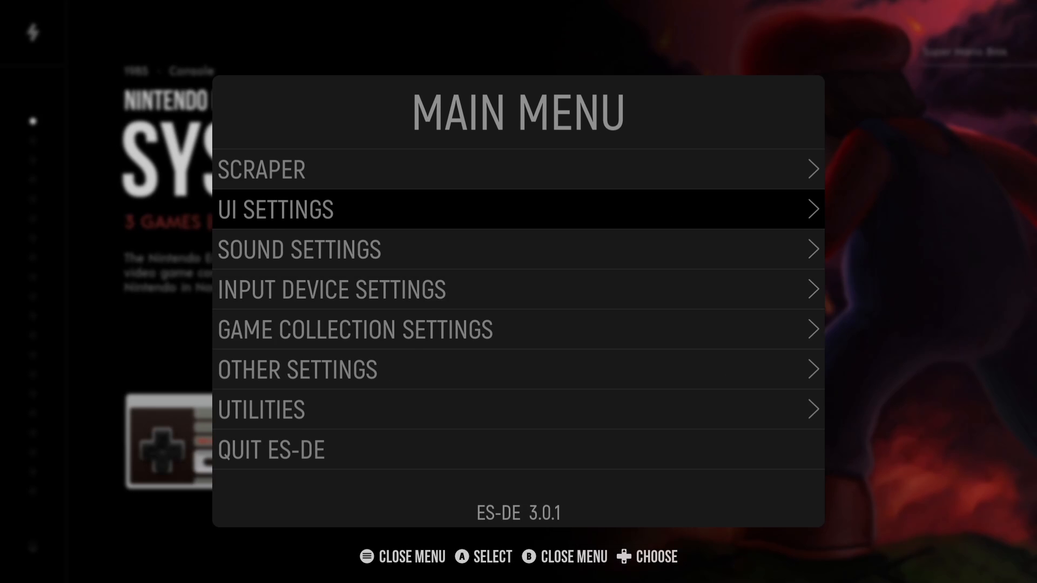
key(BackSpace)
Step: Look through the console systems in the new theme's system view, ending on PlayStation
key(Down)
key(Down)
key(Down)
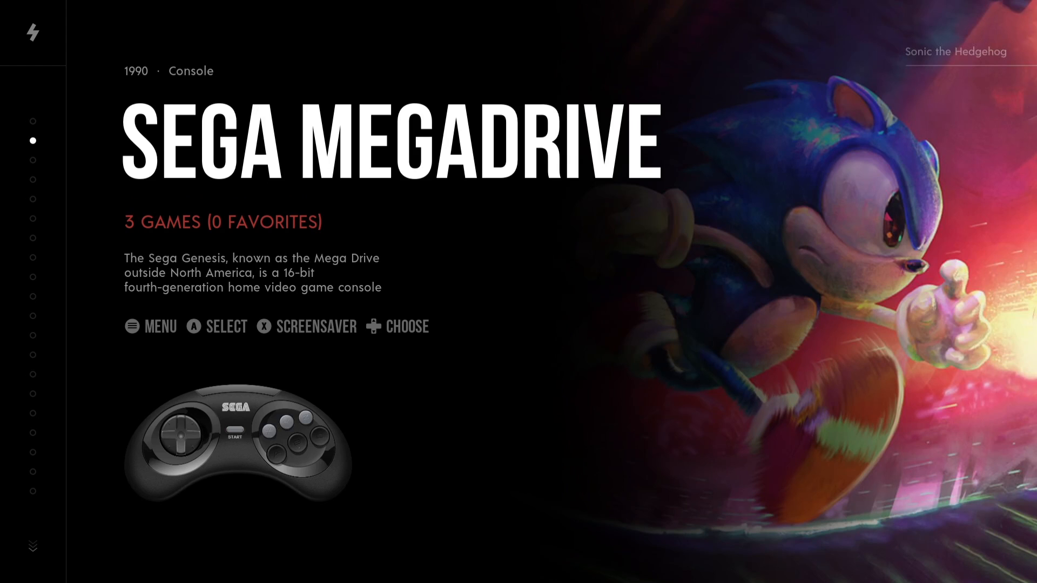
key(Up)
key(Up)
key(Up)
key(Down)
key(Down)
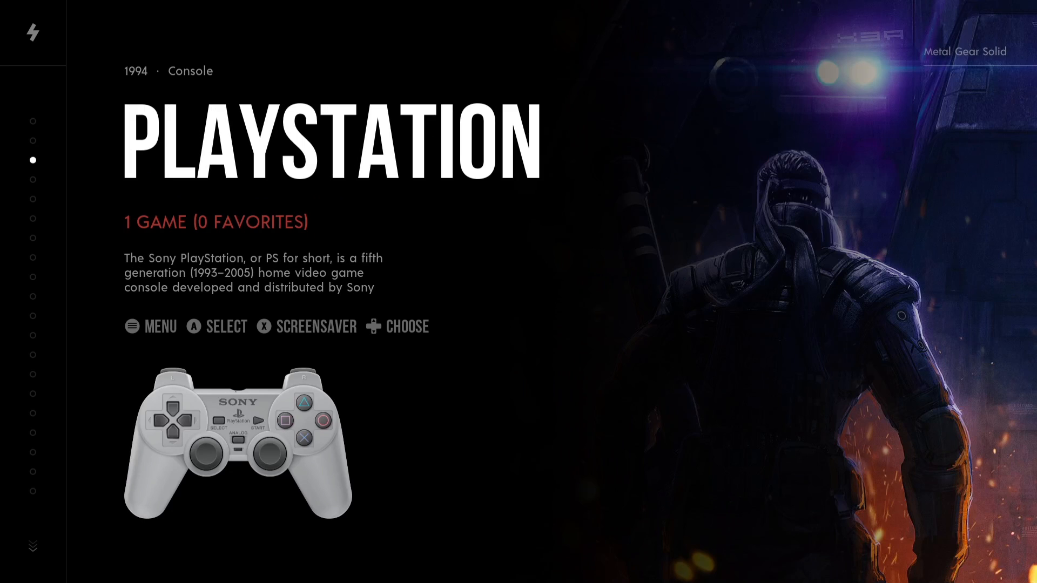
Step: Examine the PlayStation and Nintendo Entertainment System game lists in the new theme, including Teenage Mutant Hero Turtles, and return to the system view
key(Return)
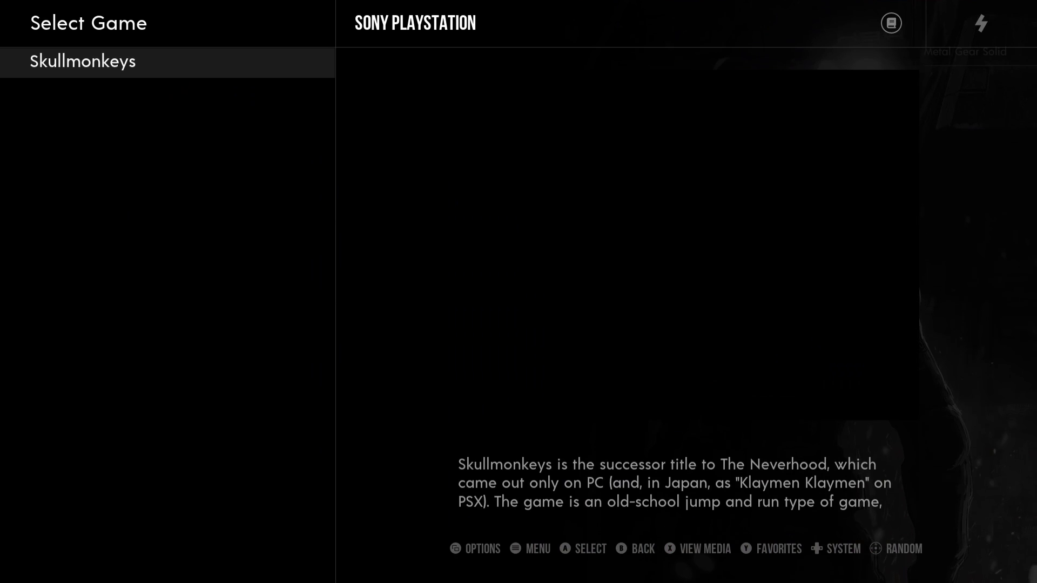
key(Right)
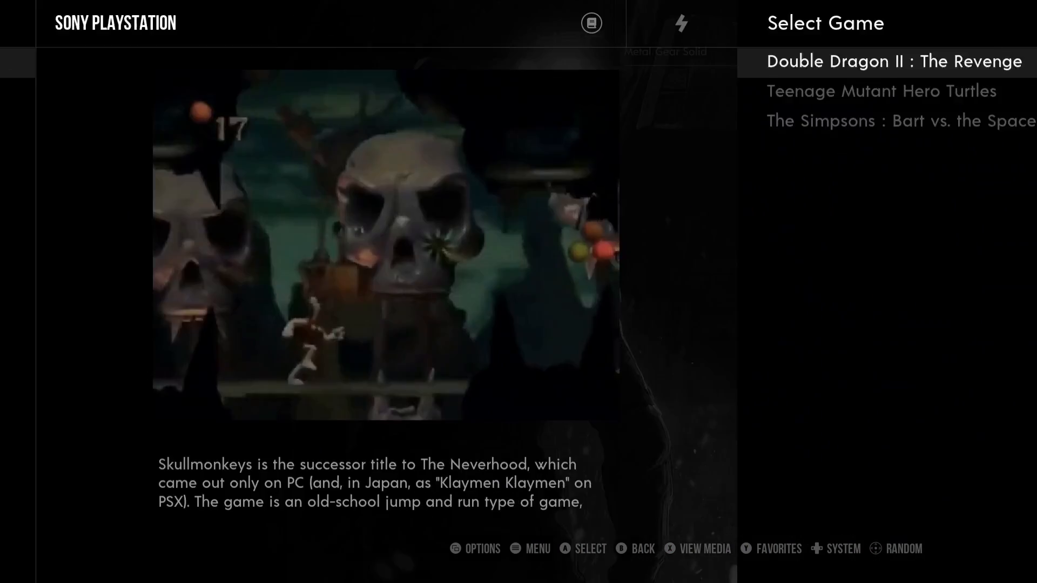
key(Left)
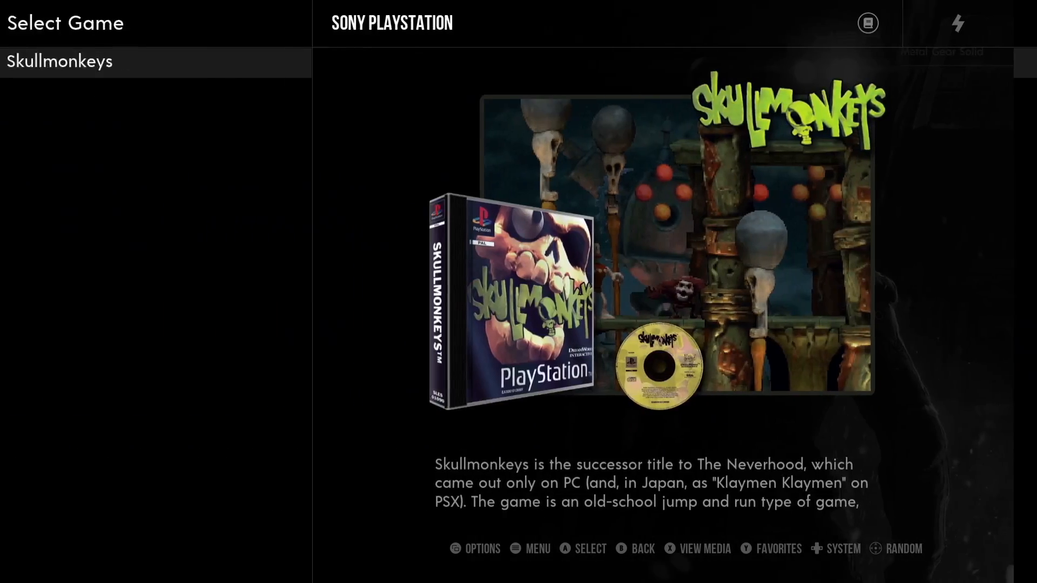
key(Right)
key(Left)
key(Right)
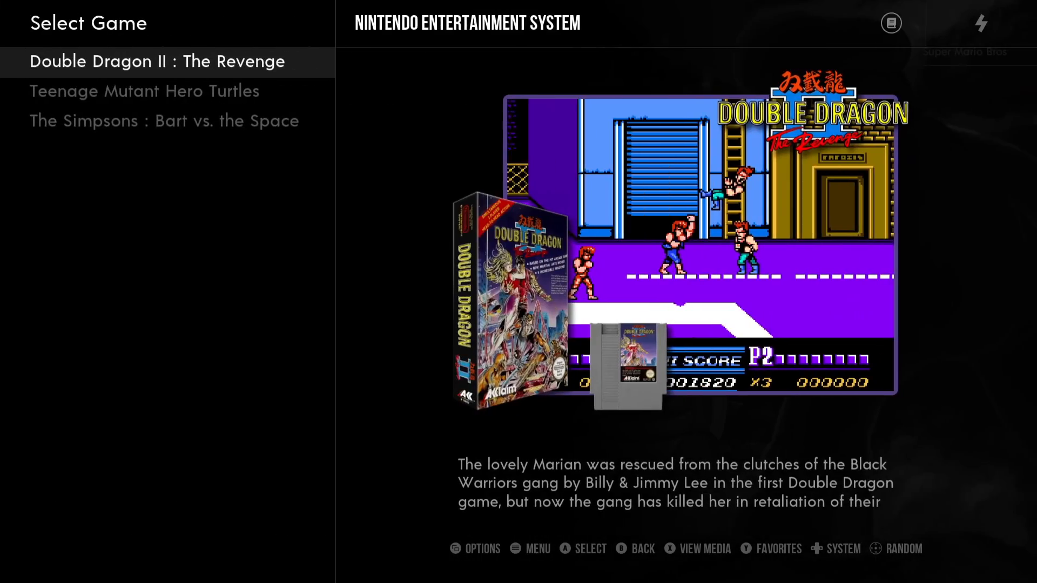
key(Right)
key(Left)
key(Down)
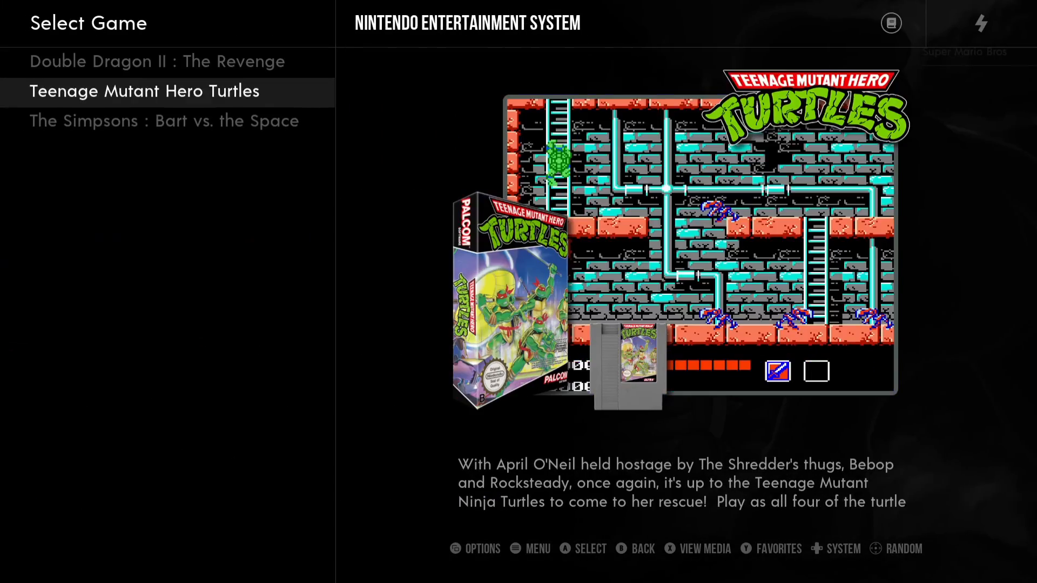
key(Right)
key(BackSpace)
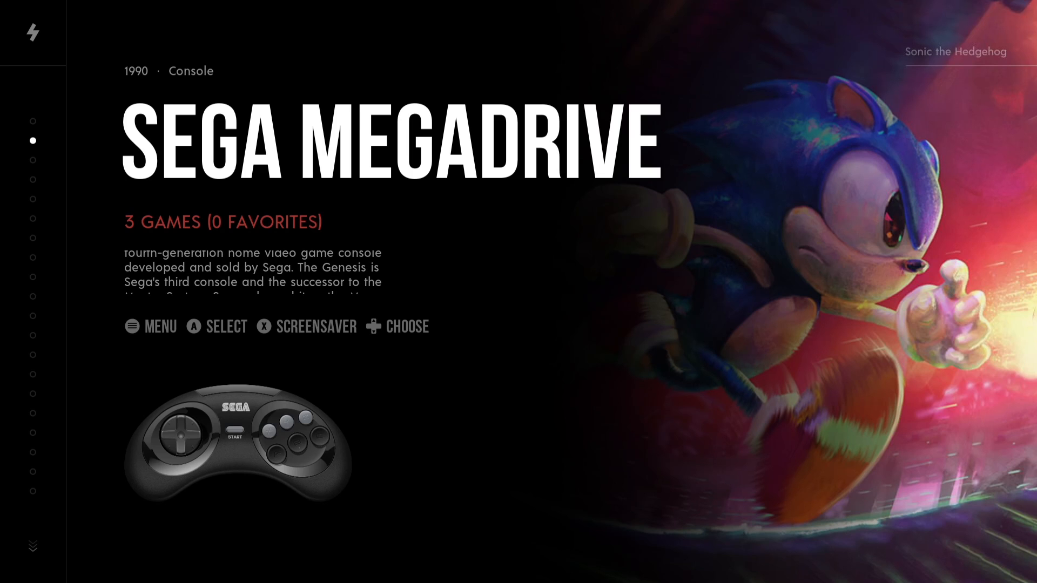
Step: Launch Shadow of the Beast from the Sega Mega Drive game list and pause it once the character is running
key(Return)
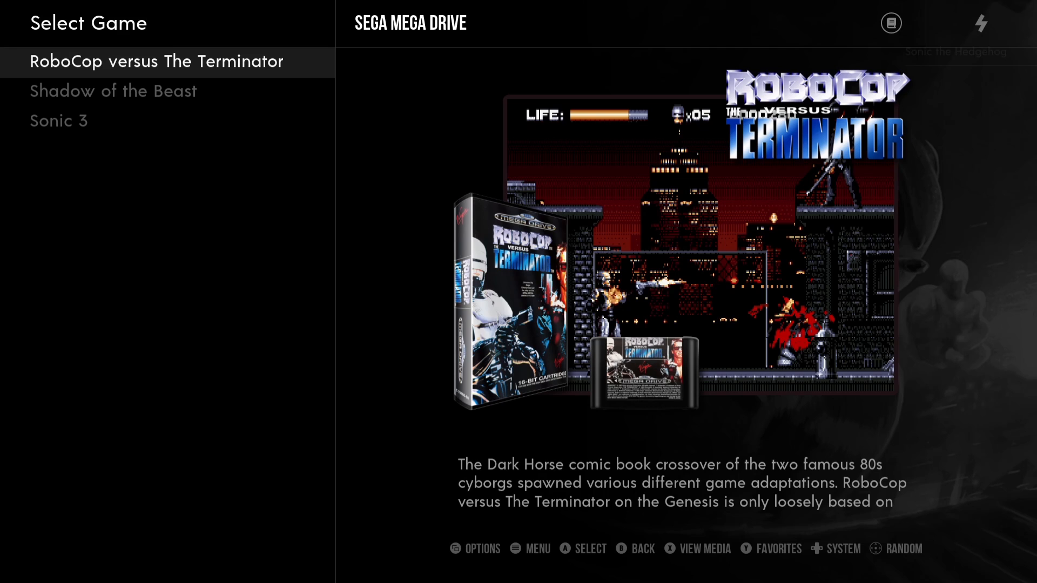
key(Down)
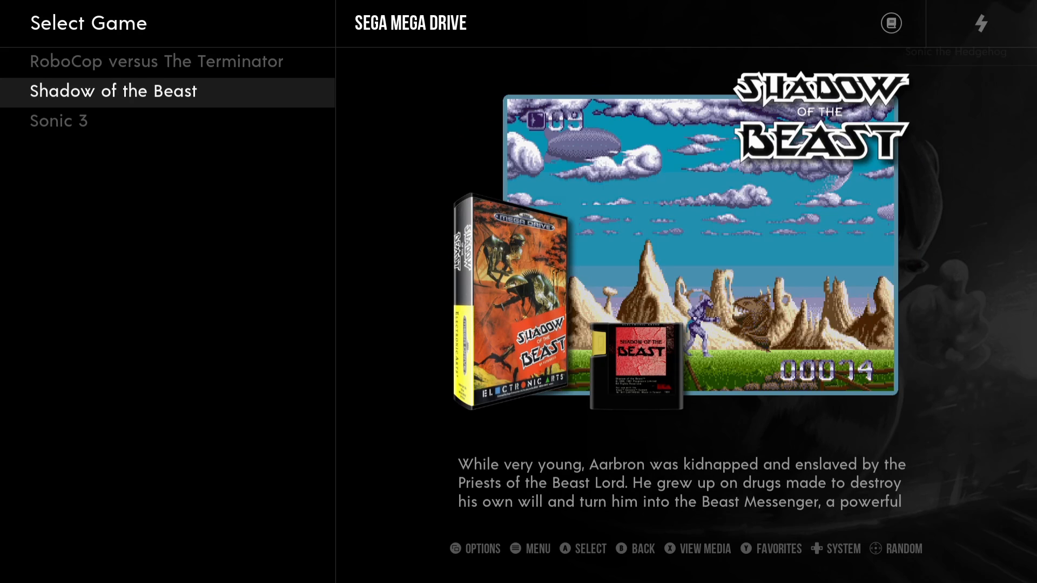
key(Return)
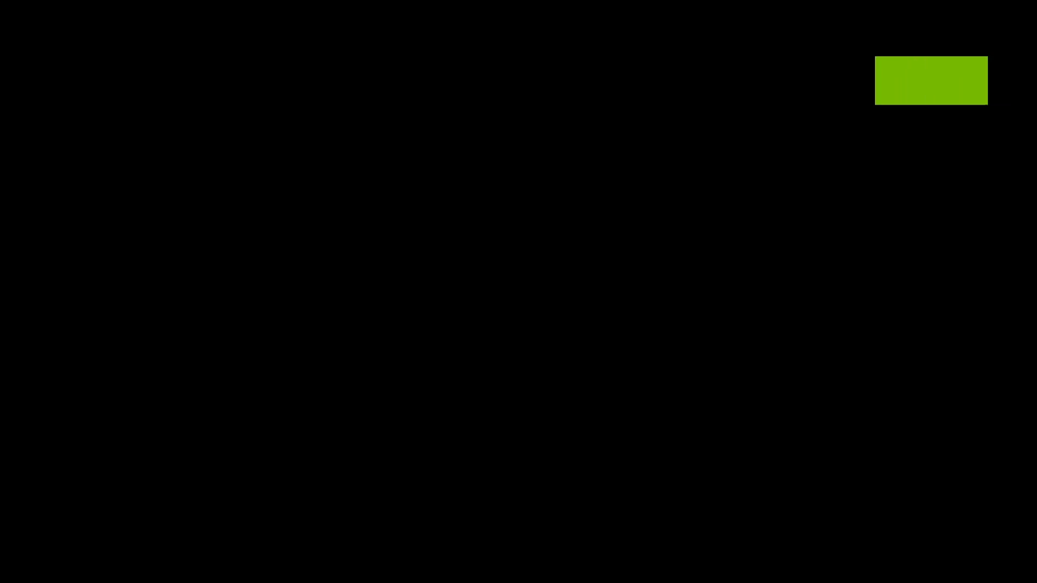
key(Left)
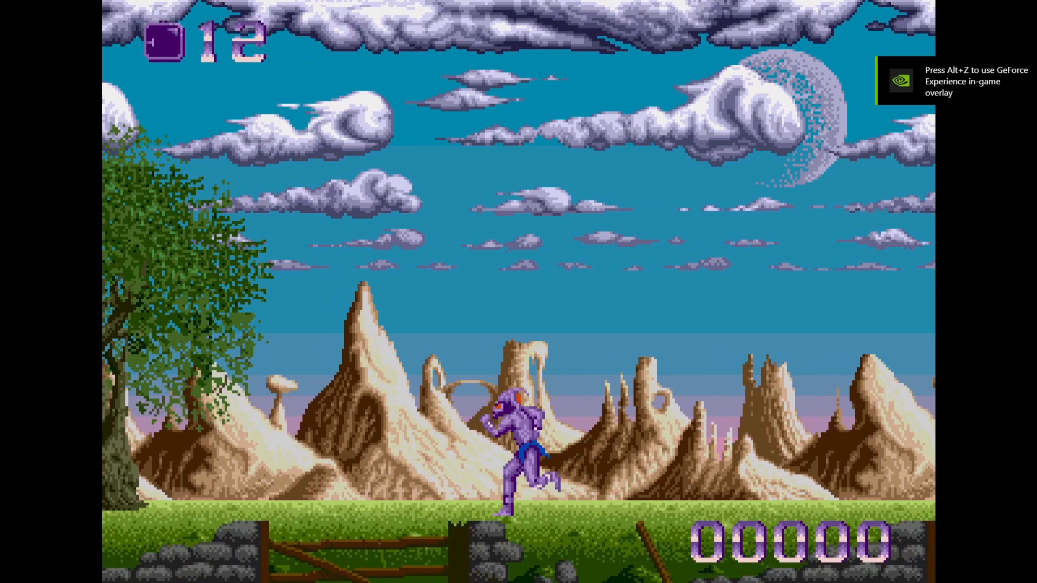
key(Return)
Step: Open RetroArch's Online Updater while the game is still loaded
key(F1)
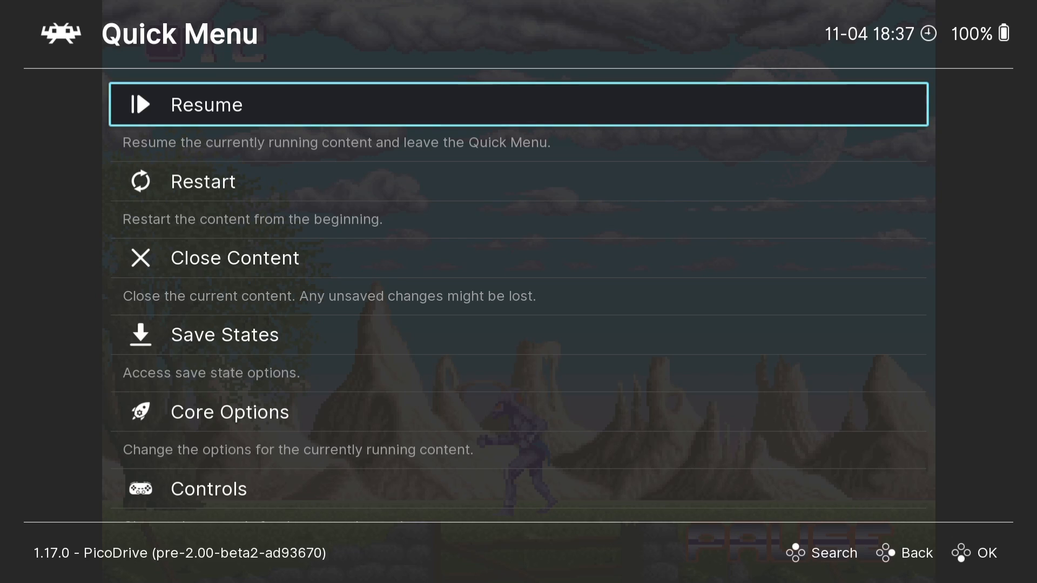
key(BackSpace)
key(Down)
key(Down)
key(Down)
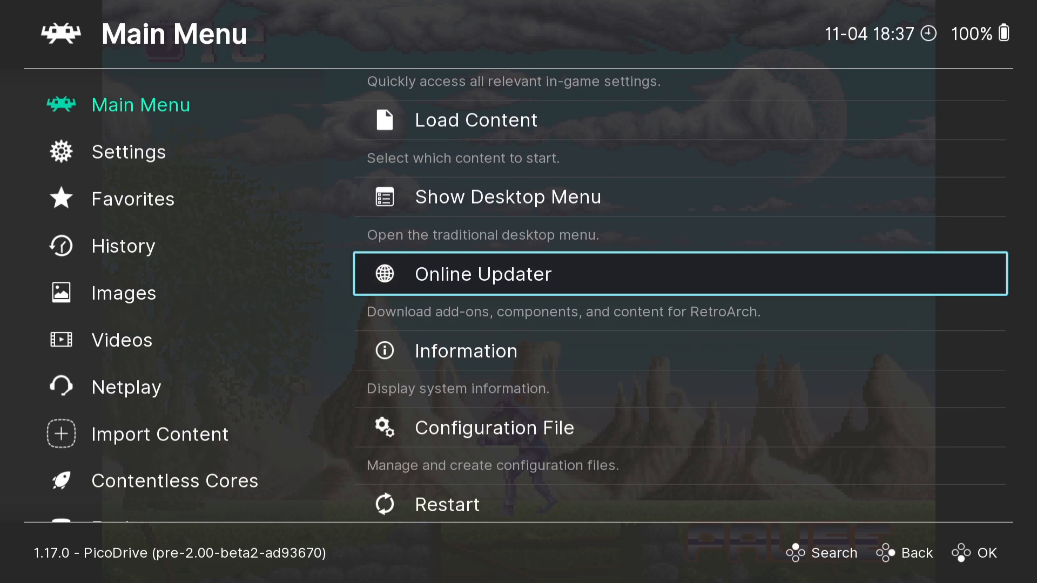
key(Return)
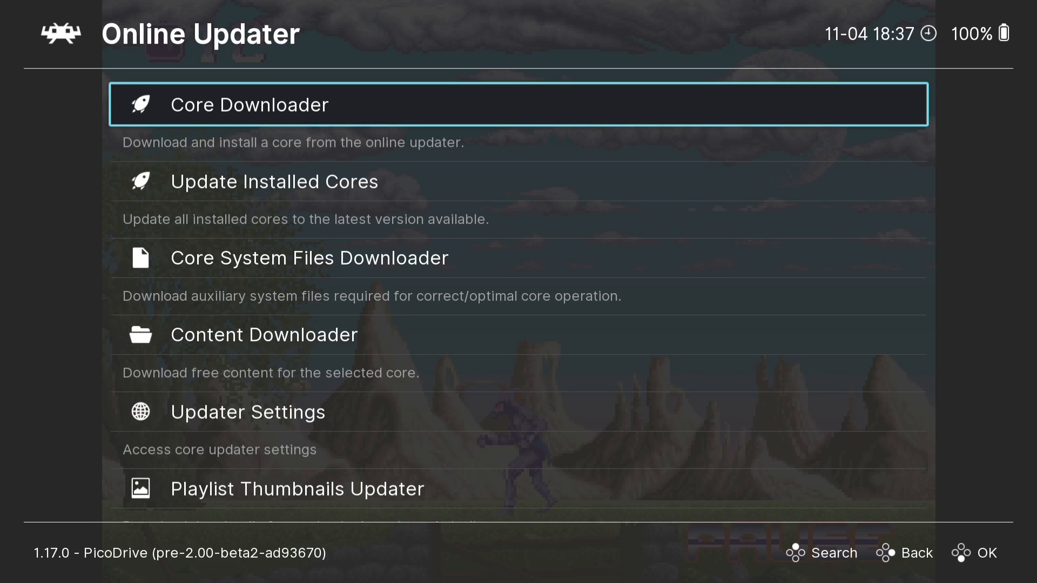
Step: Download the latest overlays with Update Overlays
key(Down)
key(Down)
key(Down)
key(Down)
key(Down)
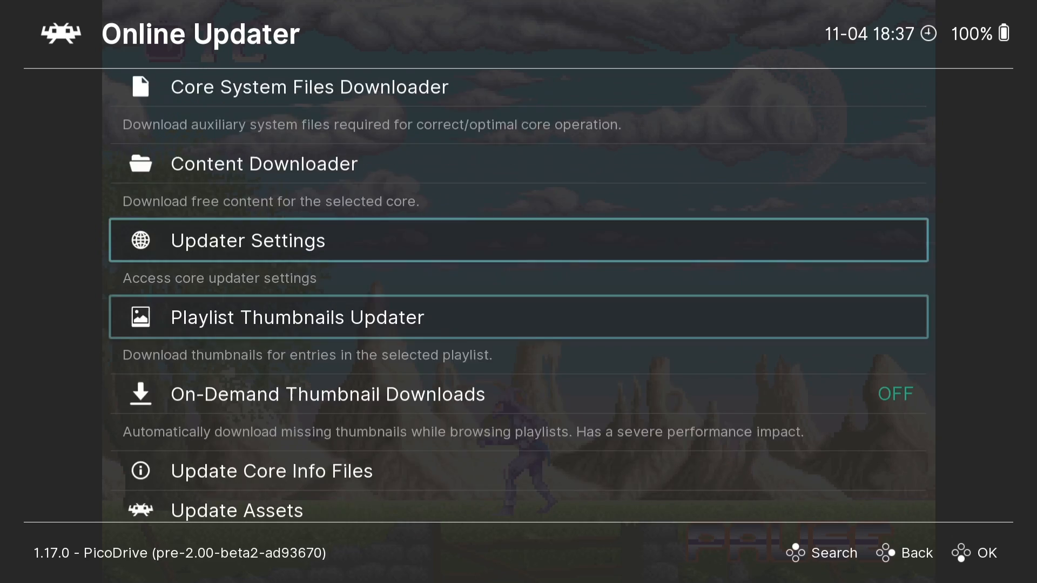
key(Down)
key(Down)
key(Down)
key(Down)
key(Down)
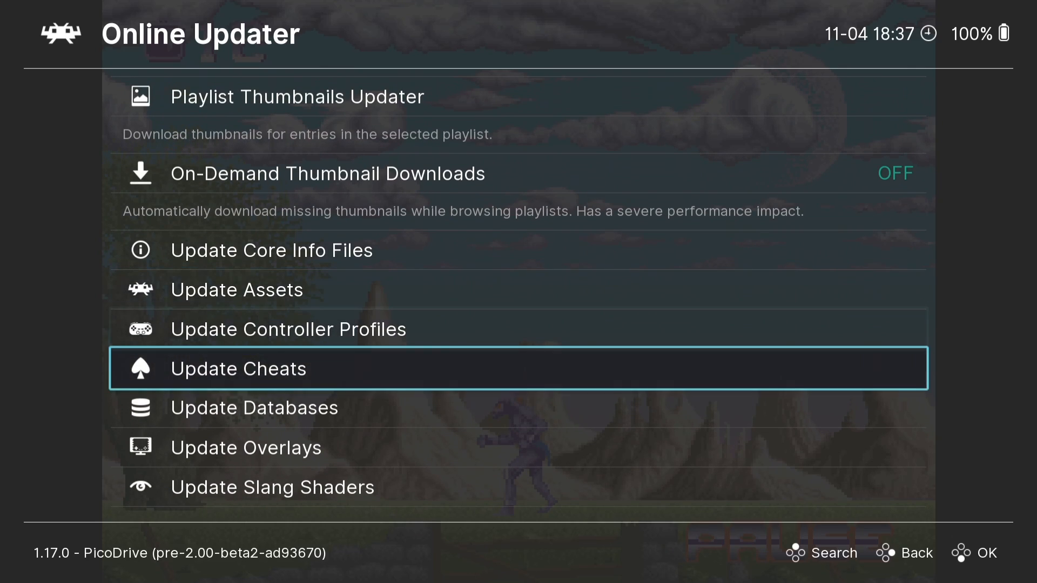
key(Down)
key(Down)
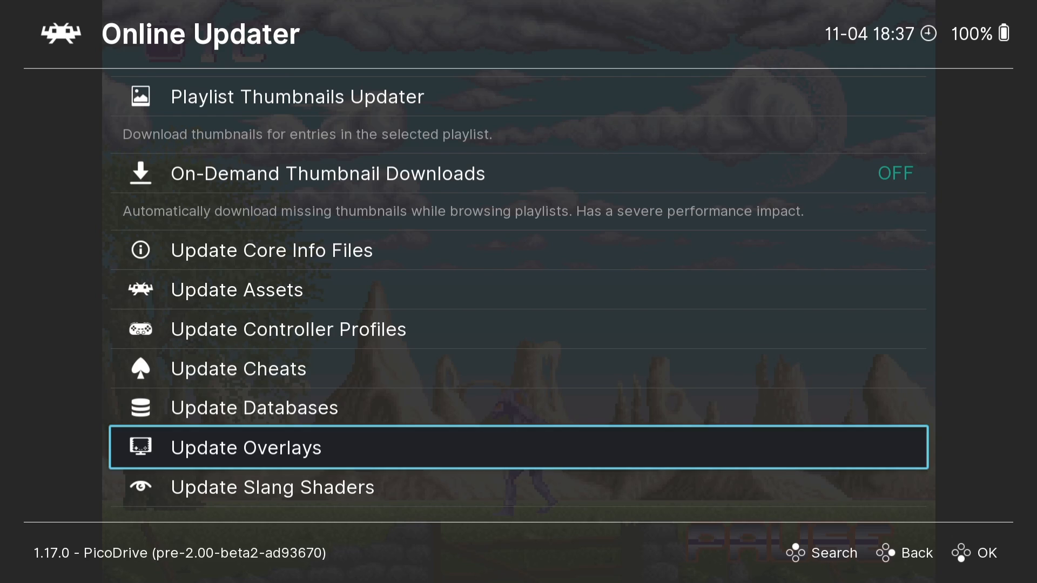
key(Return)
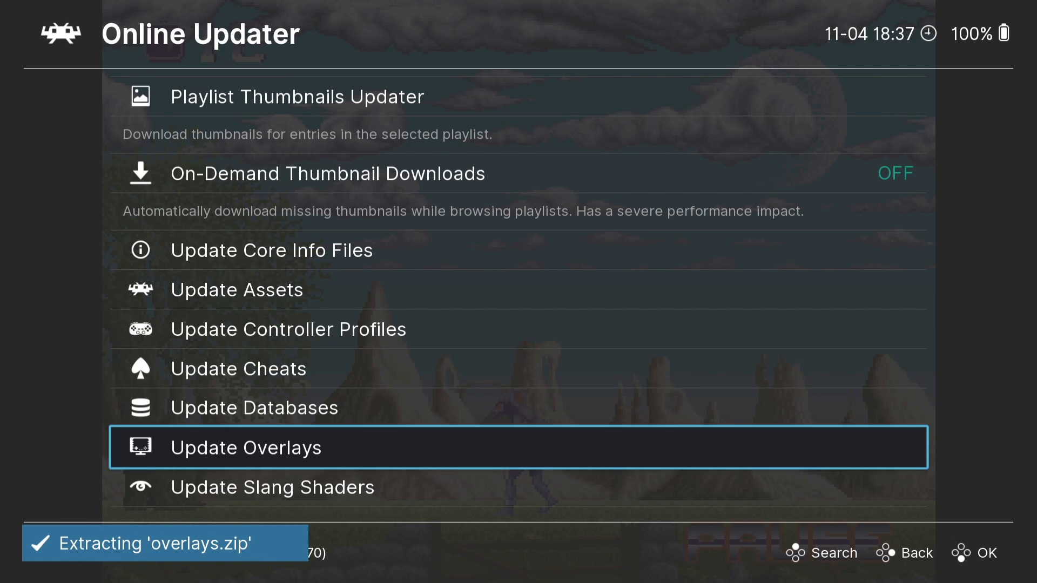
Step: Update the slang shaders and leave the Online Updater
key(Down)
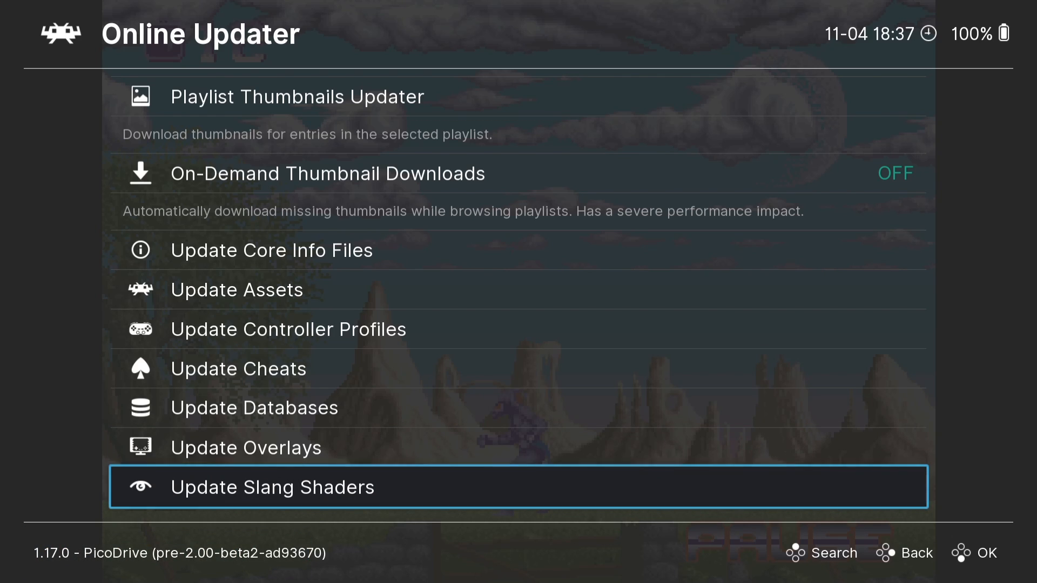
key(Return)
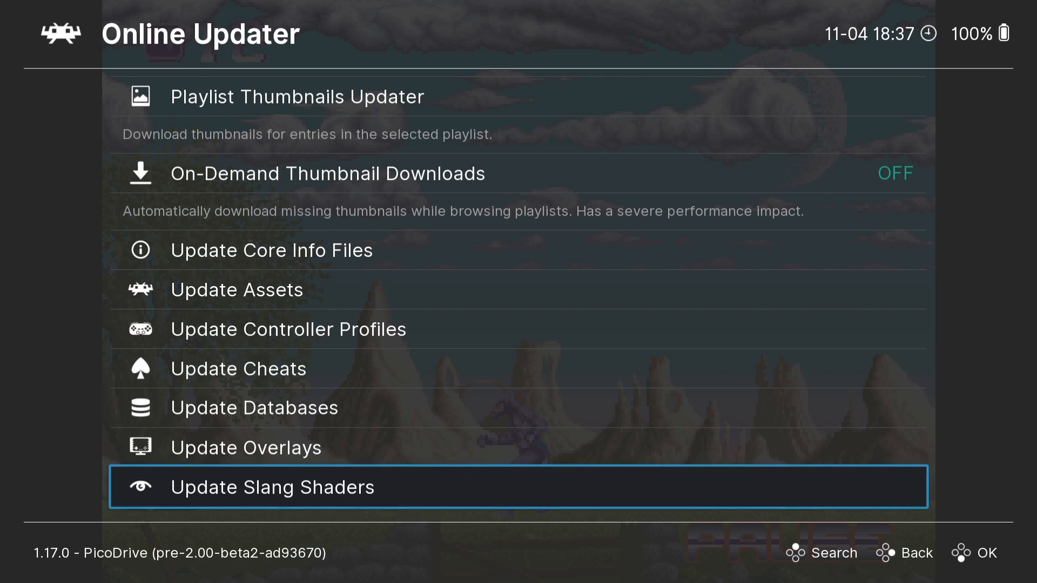
key(BackSpace)
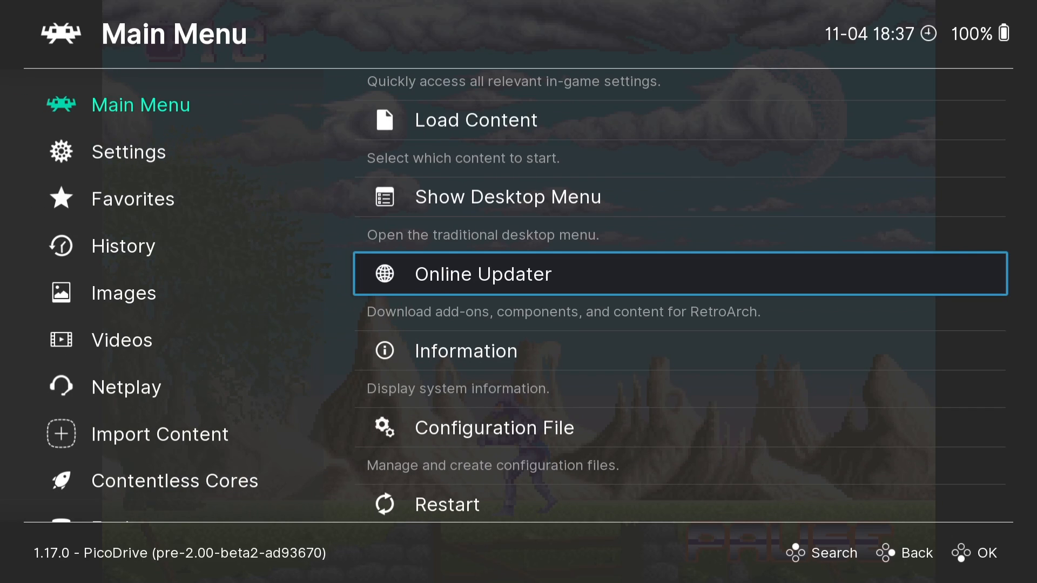
Step: Open the On-Screen Overlay settings for the running game and turn Display Overlay on
key(Up)
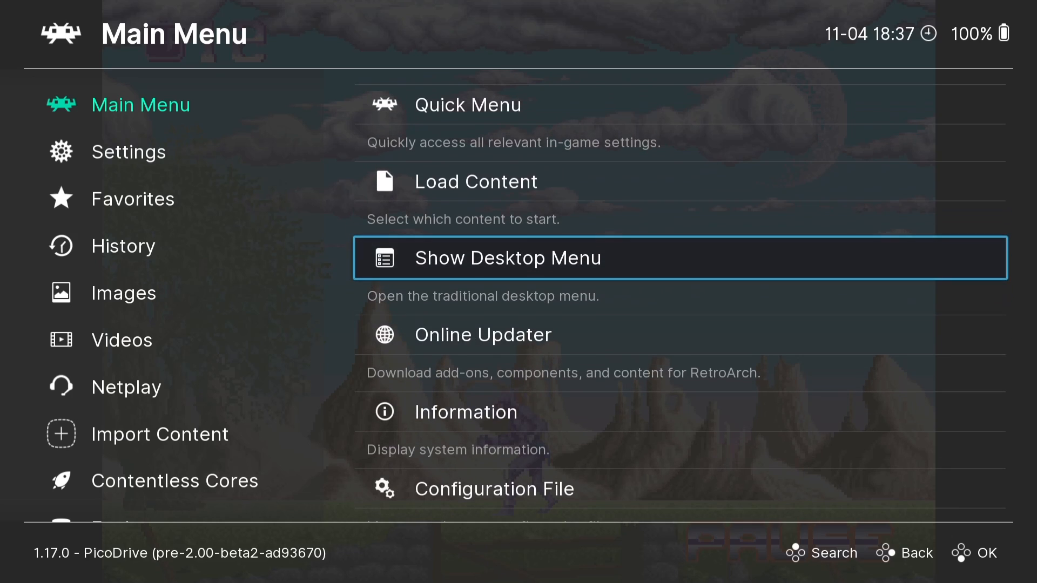
key(Up)
key(Return)
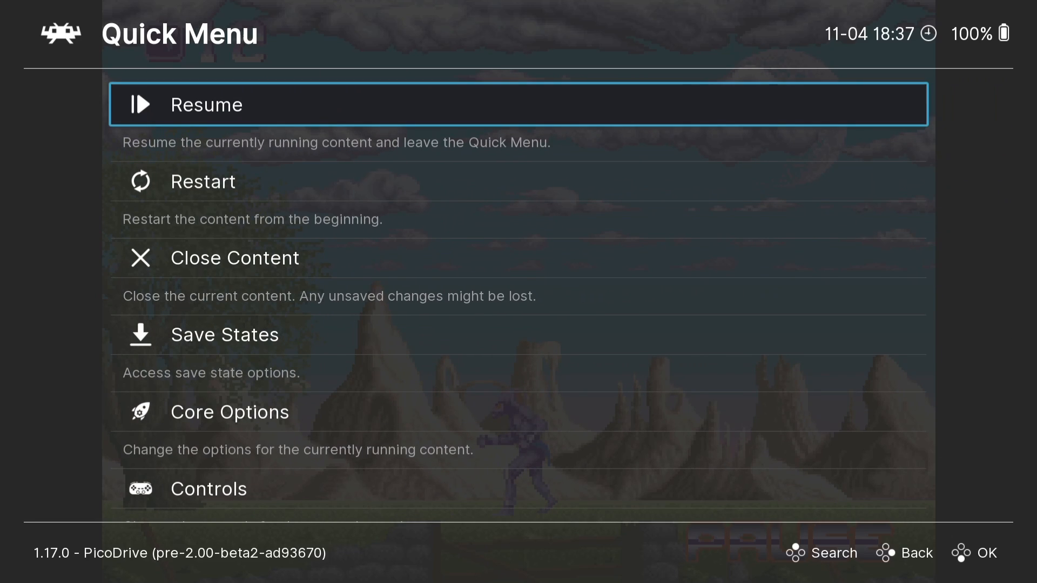
key(Down)
key(Down)
key(Down)
key(Down)
key(Down)
key(Down)
key(Down)
key(Down)
key(Down)
key(Down)
key(Down)
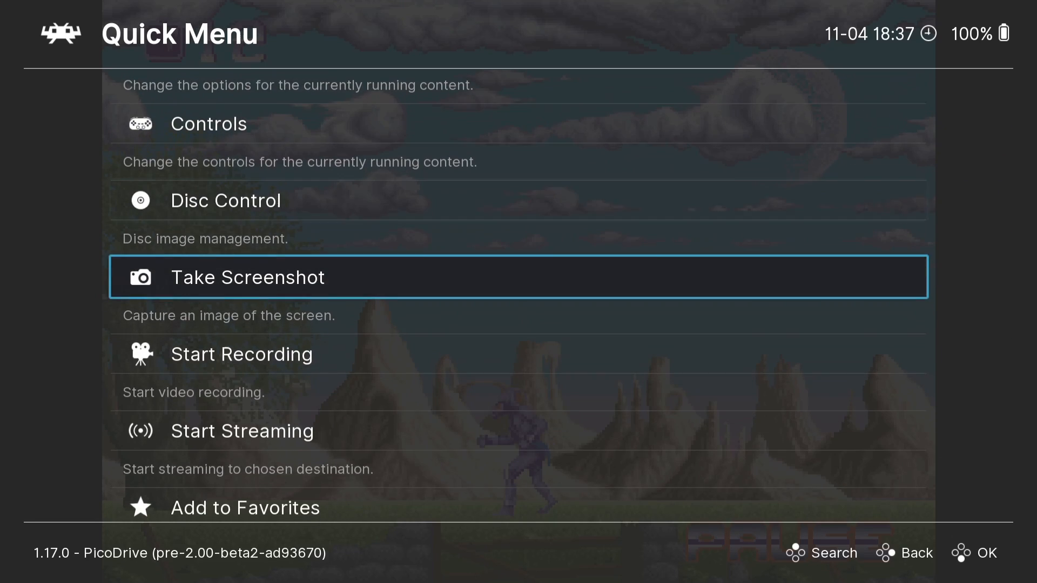
key(Return)
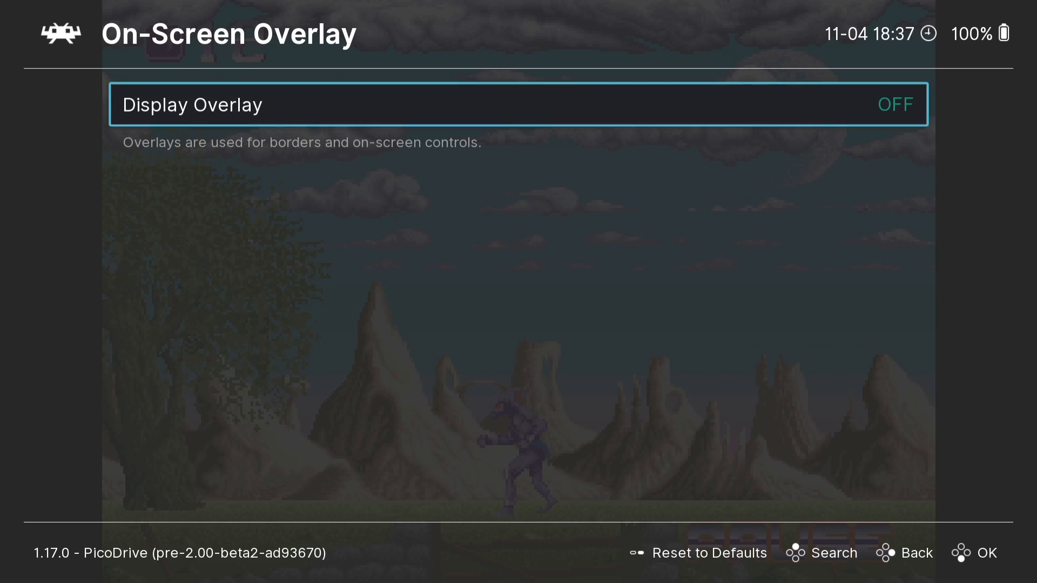
key(Right)
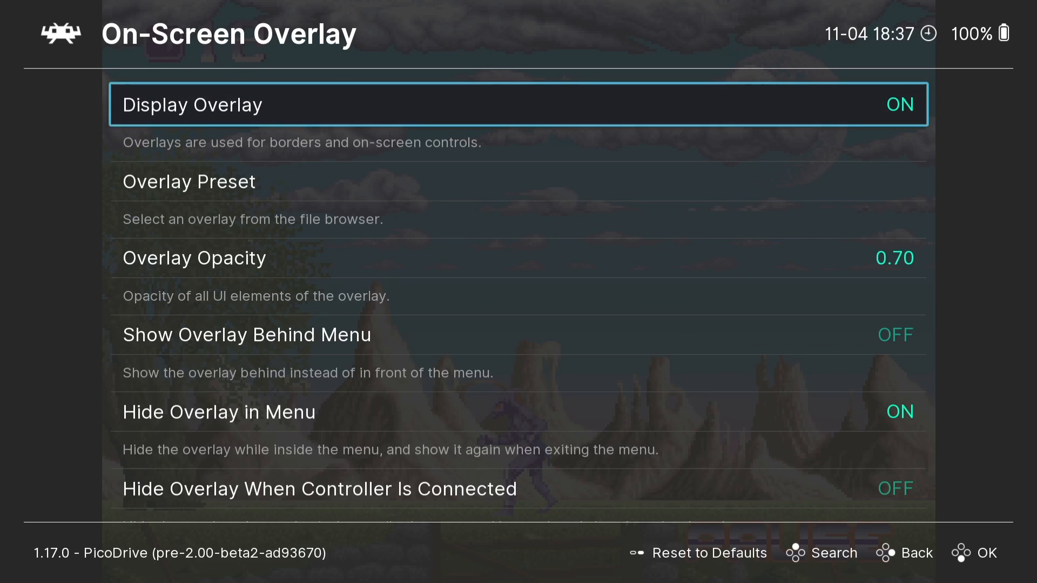
Step: Set the overlay preset to megadrive_animated_border.cfg from the borders/megadrive_animated_border folder
key(Down)
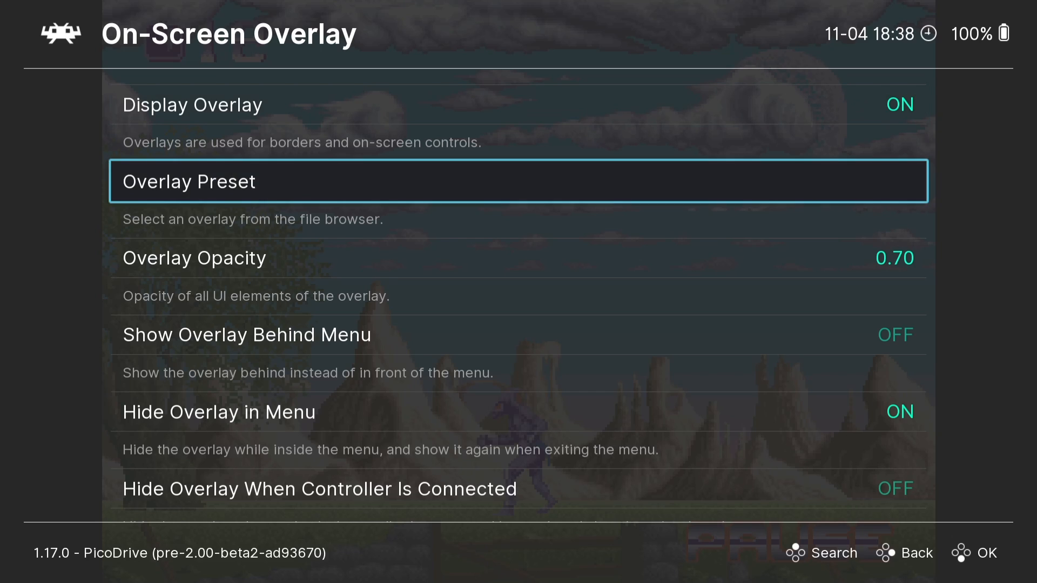
key(Return)
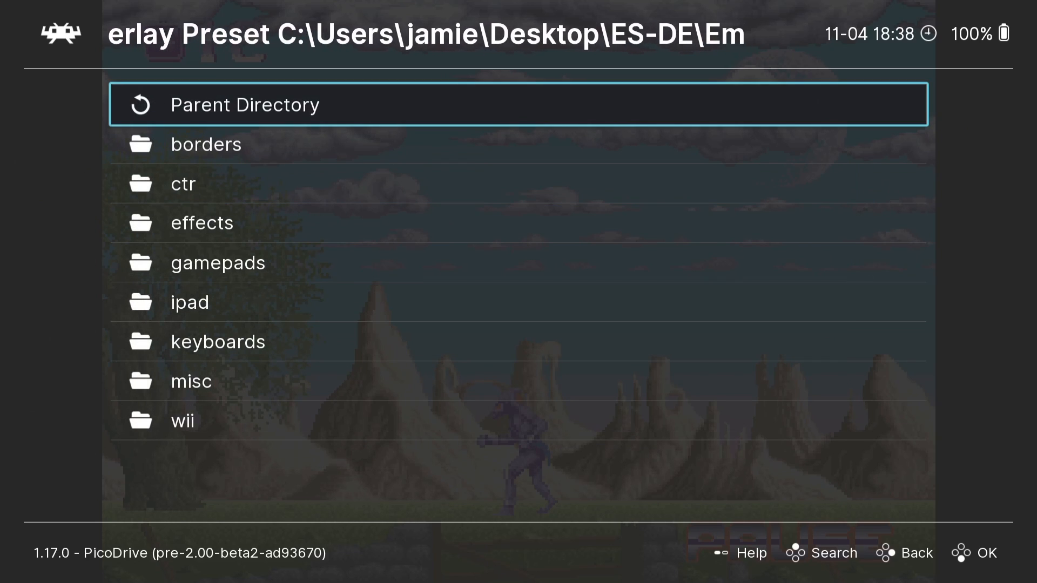
key(Down)
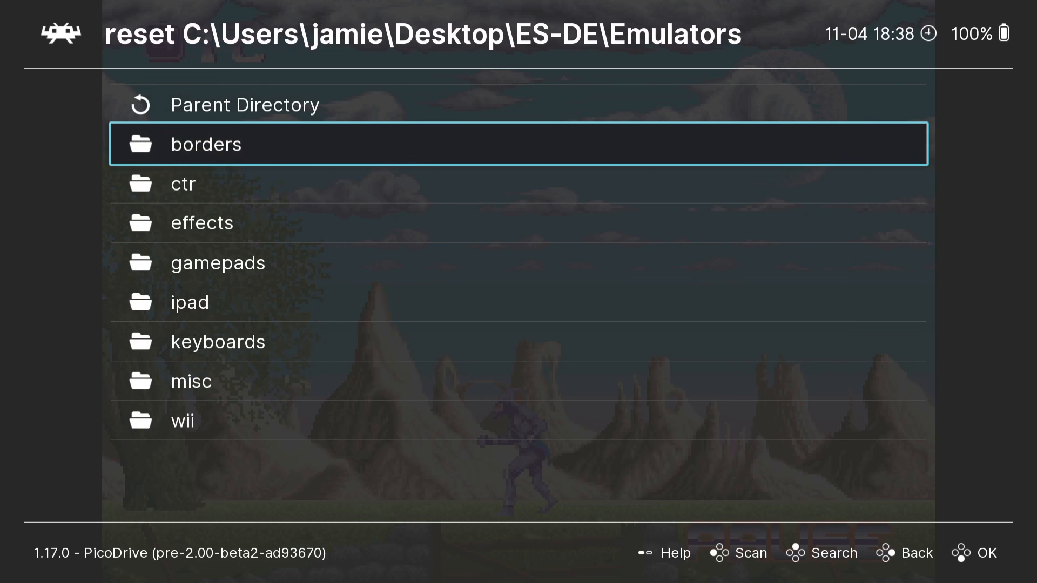
key(Return)
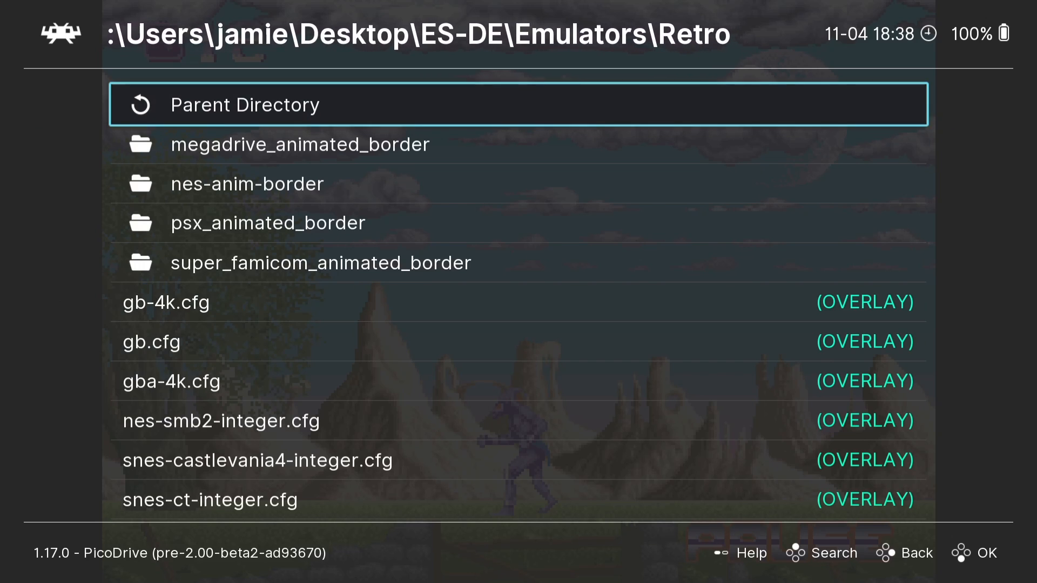
key(Down)
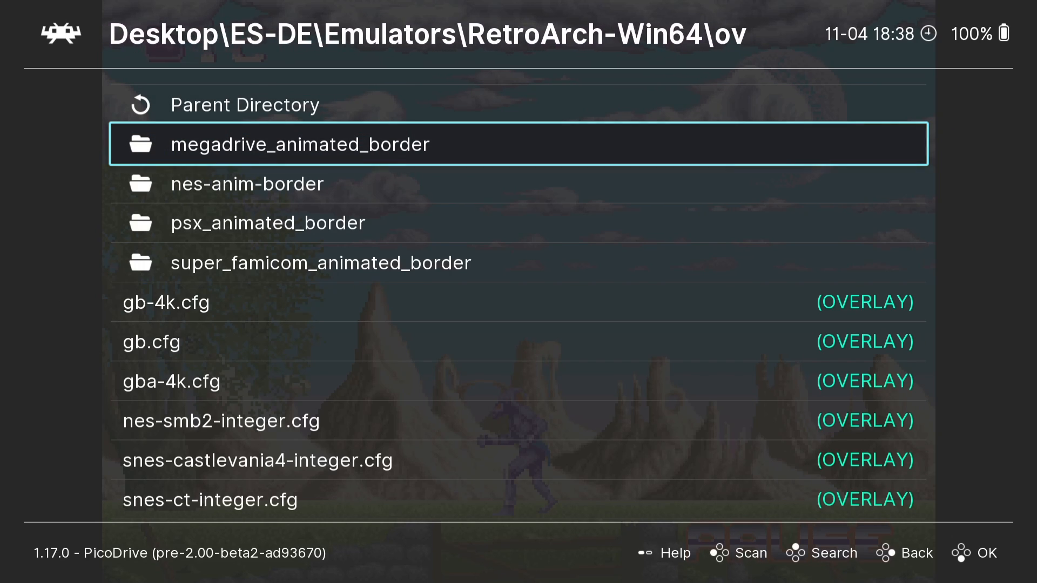
key(Return)
key(Down)
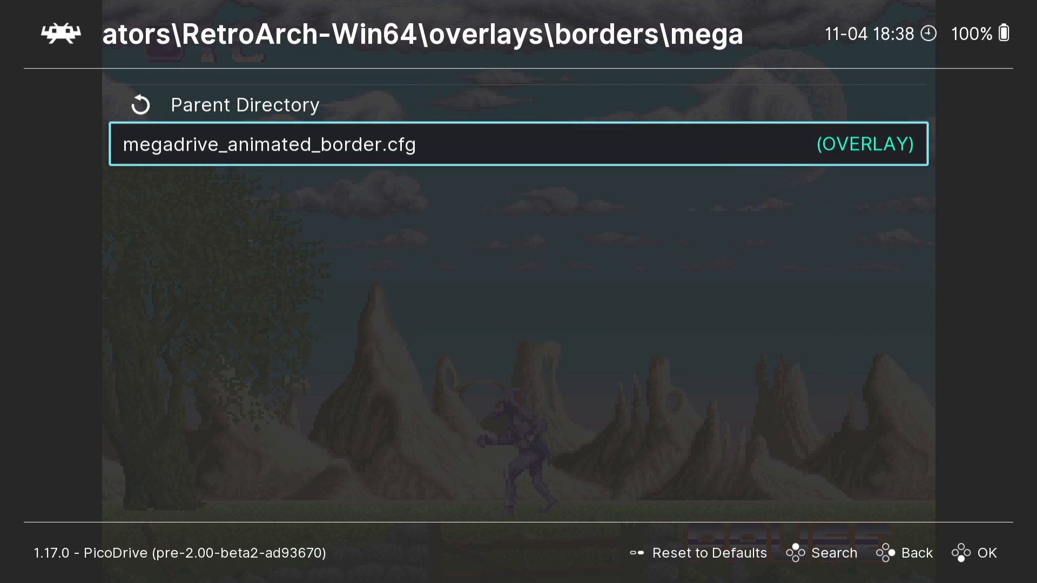
key(Return)
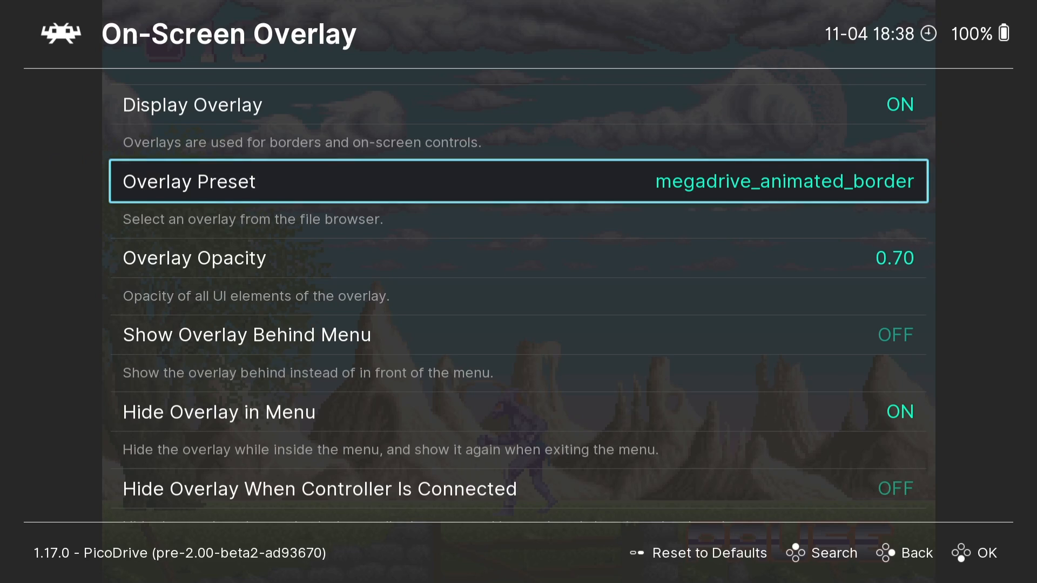
Step: Leave the overlay settings and resume Shadow of the Beast
key(BackSpace)
key(BackSpace)
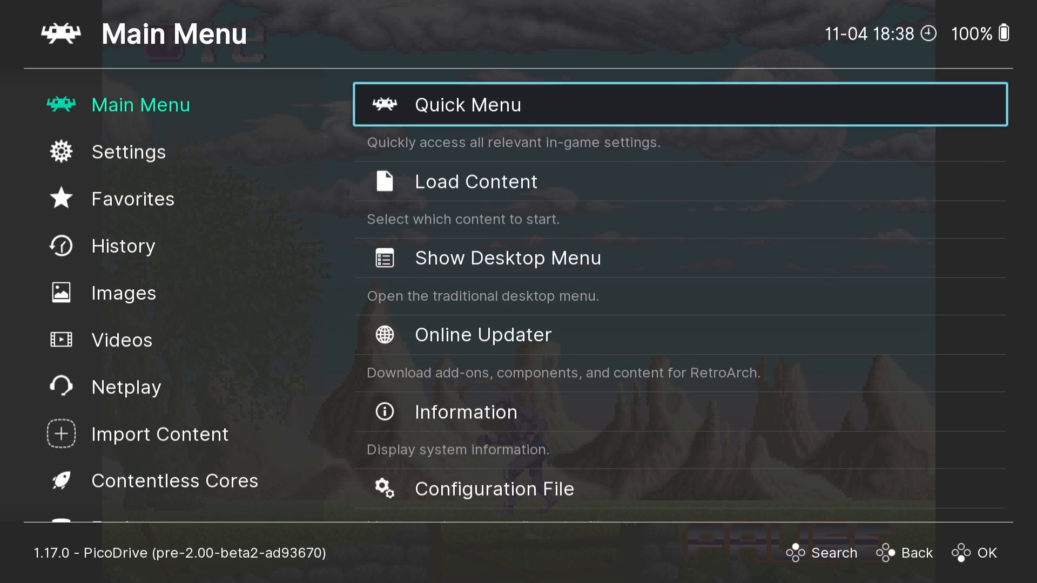
key(Return)
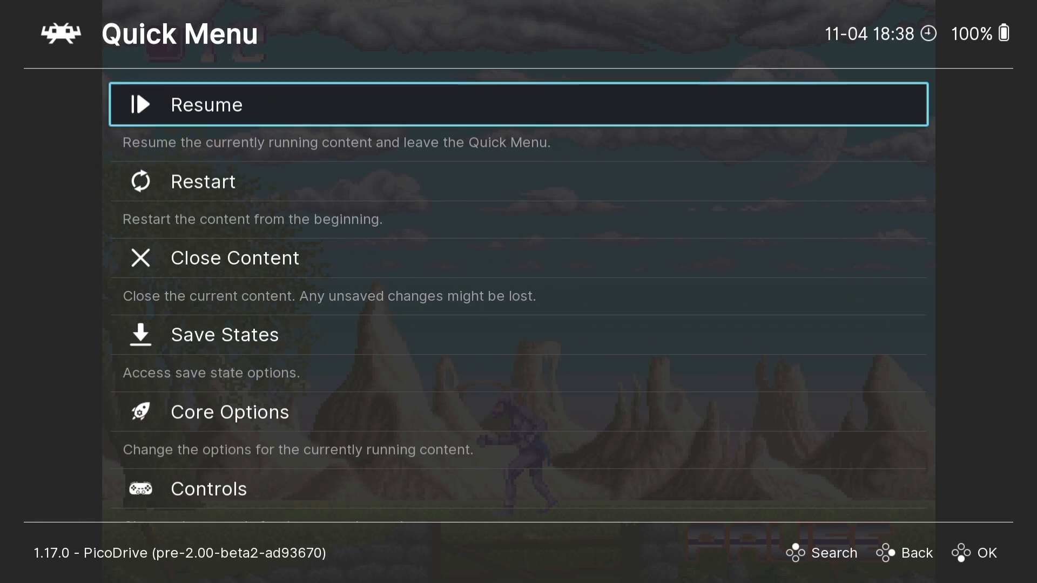
key(Return)
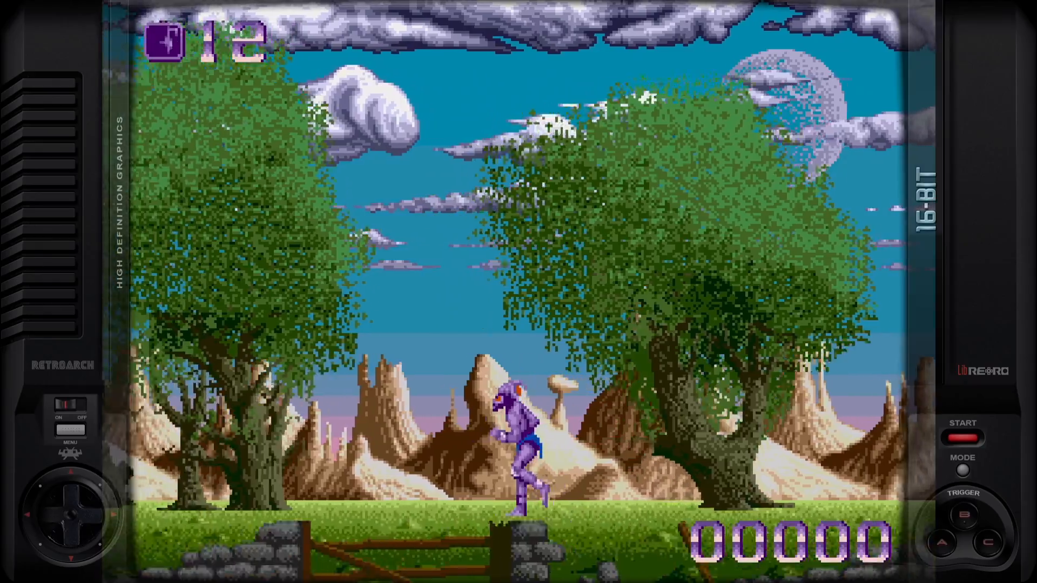
Step: Play Shadow of the Beast, running both ways and attacking, to examine how the Mega Drive border frames the game
key(Right)
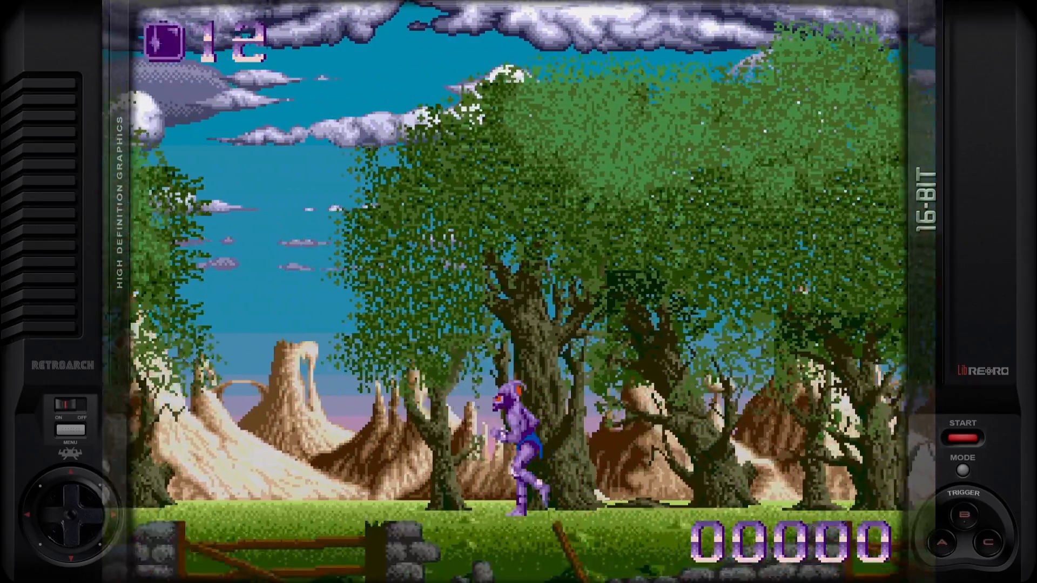
key(Right)
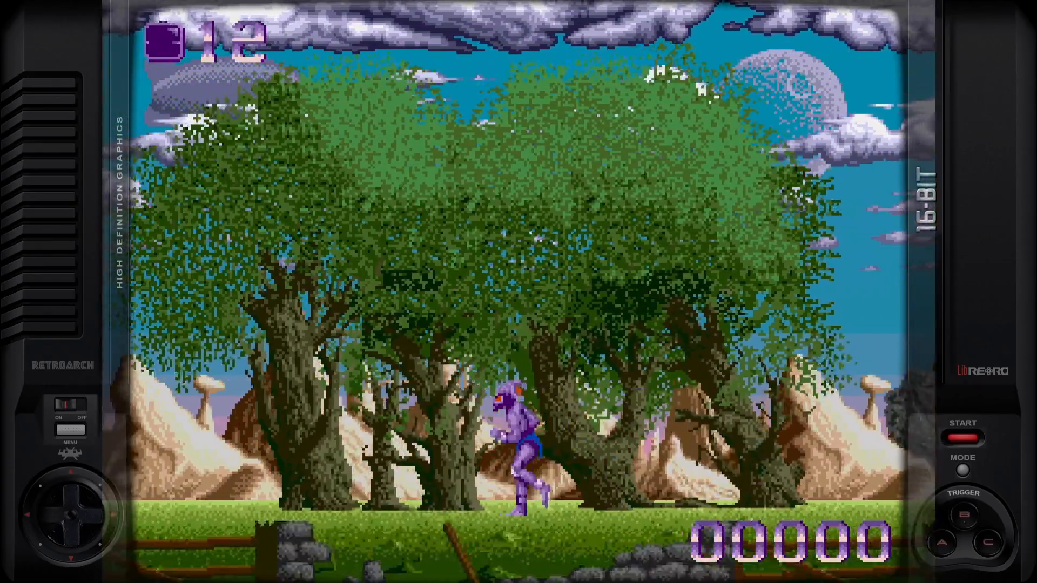
key(Right)
key(z)
key(Left)
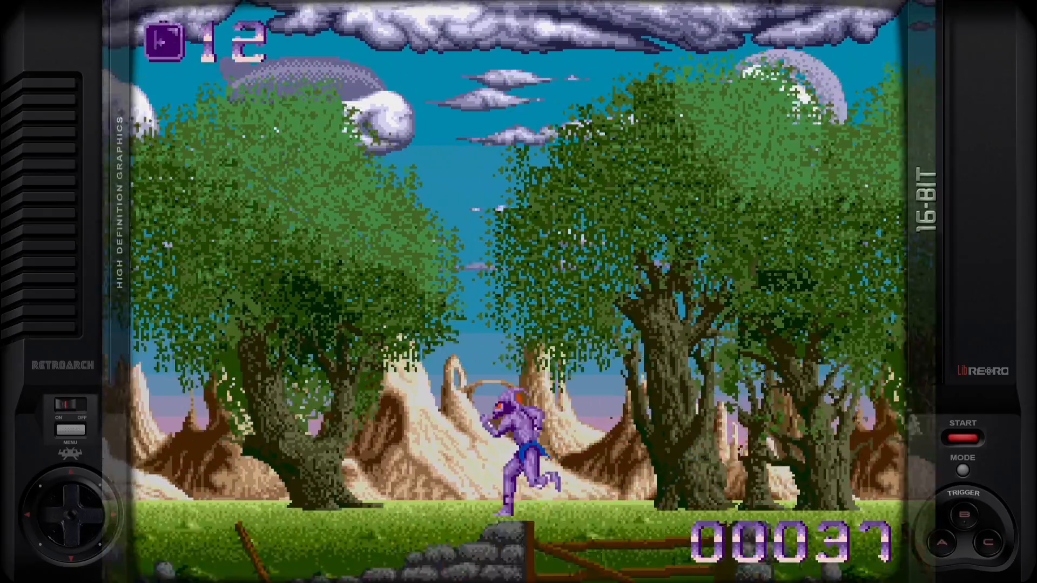
key(Left)
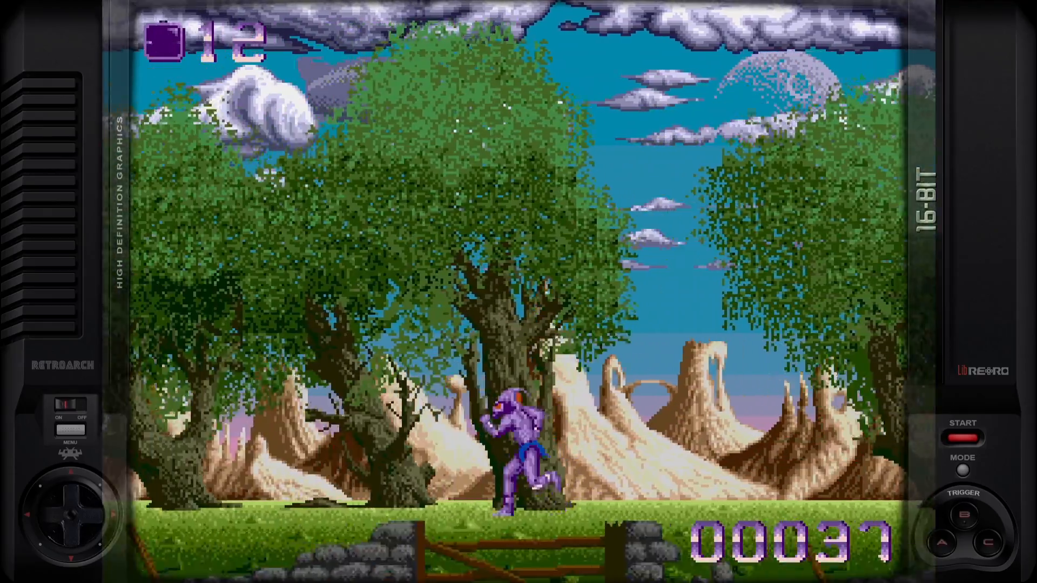
key(z)
key(Left)
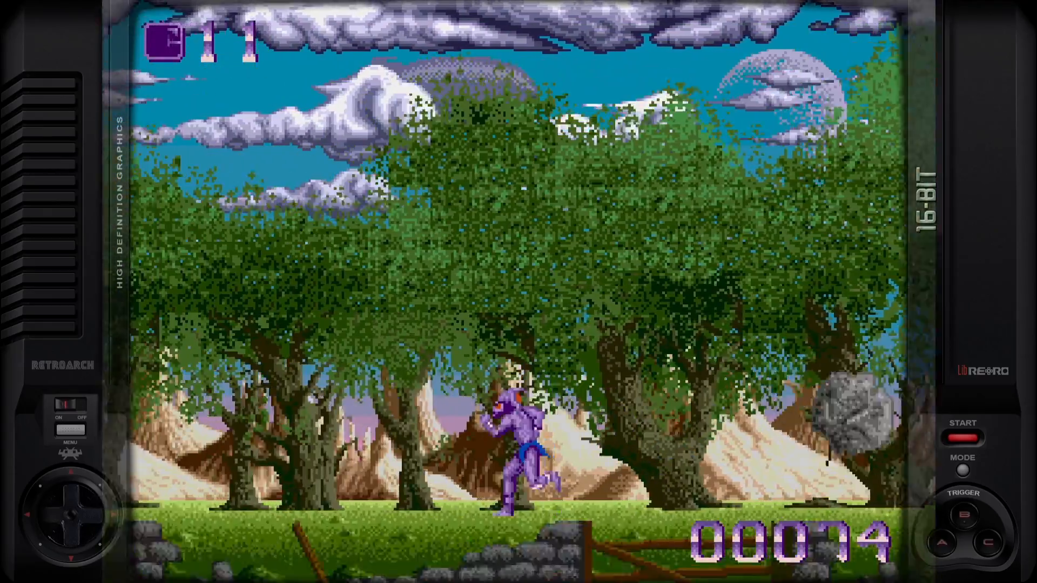
key(Left)
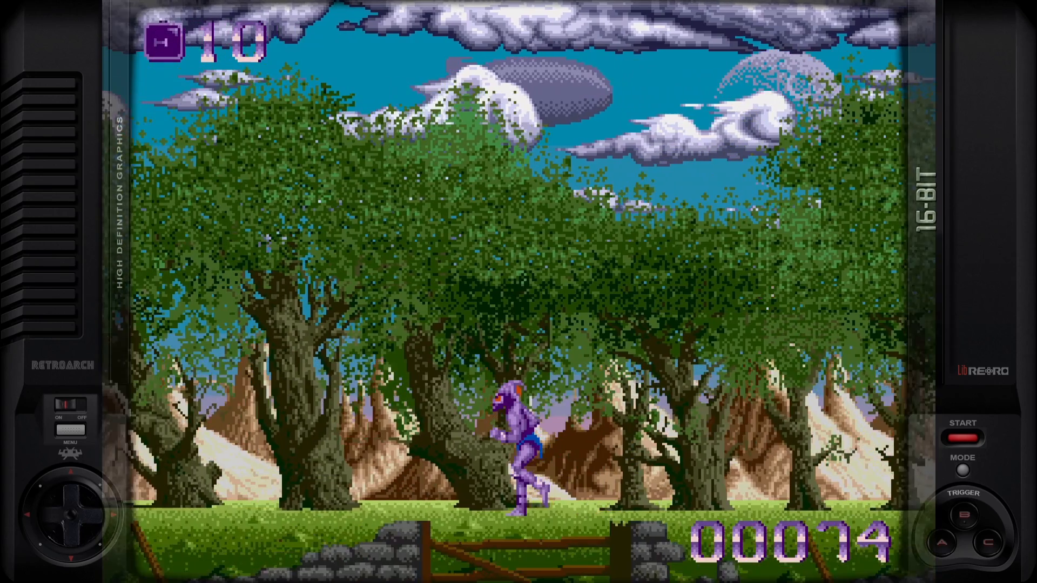
Step: Turn Display Overlay off in the running game's On-Screen Overlay settings
key(F1)
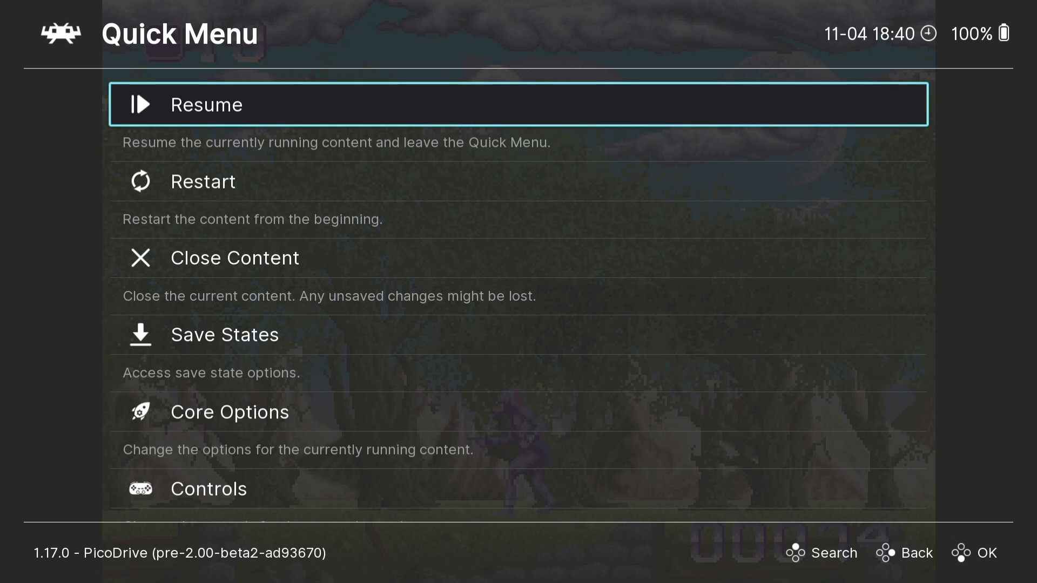
key(Down)
key(Down)
key(Down)
key(Down)
key(Down)
key(Down)
key(Down)
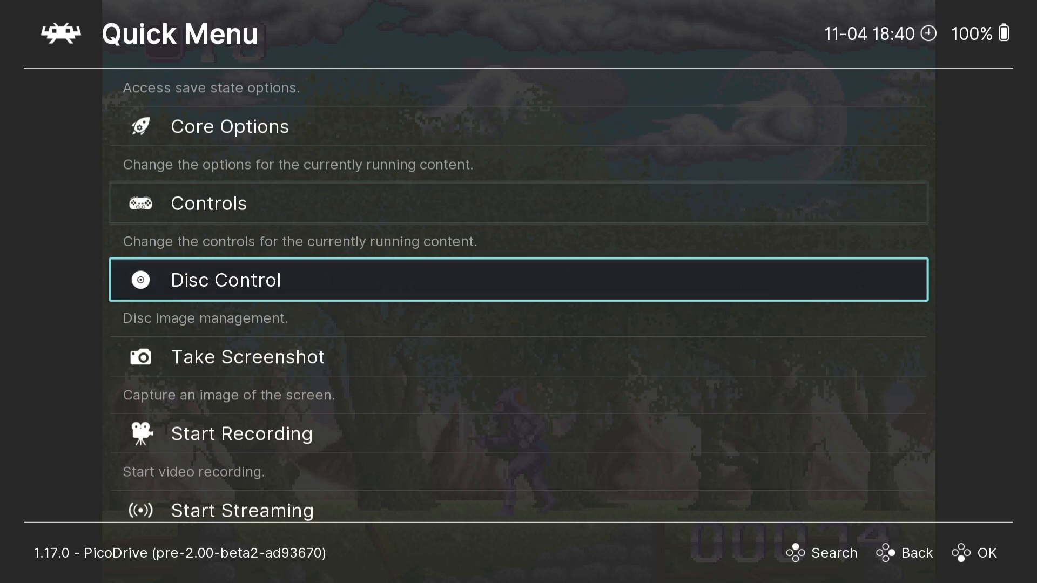
key(Down)
key(Down)
key(Down)
key(Down)
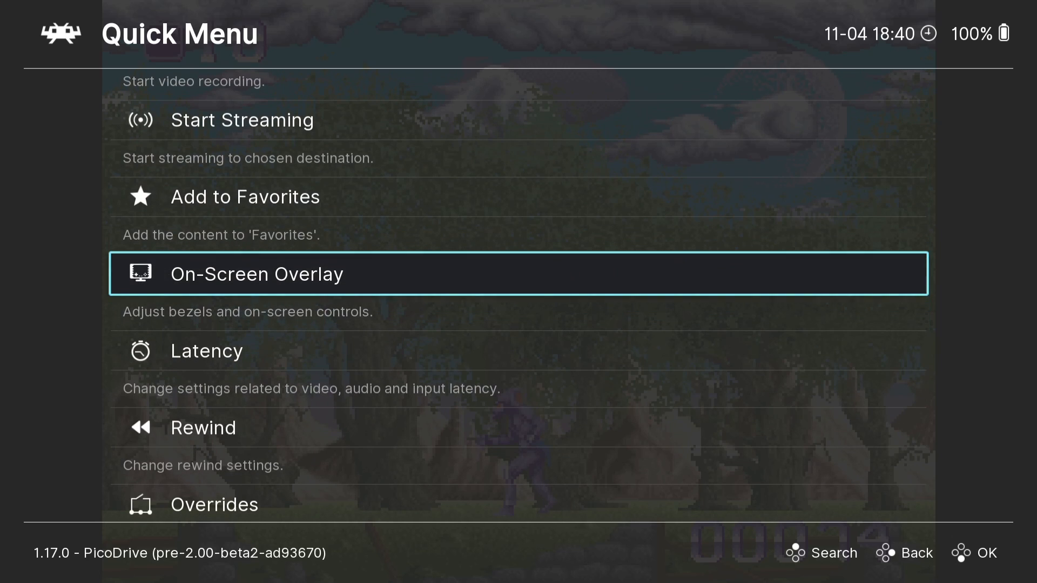
key(Return)
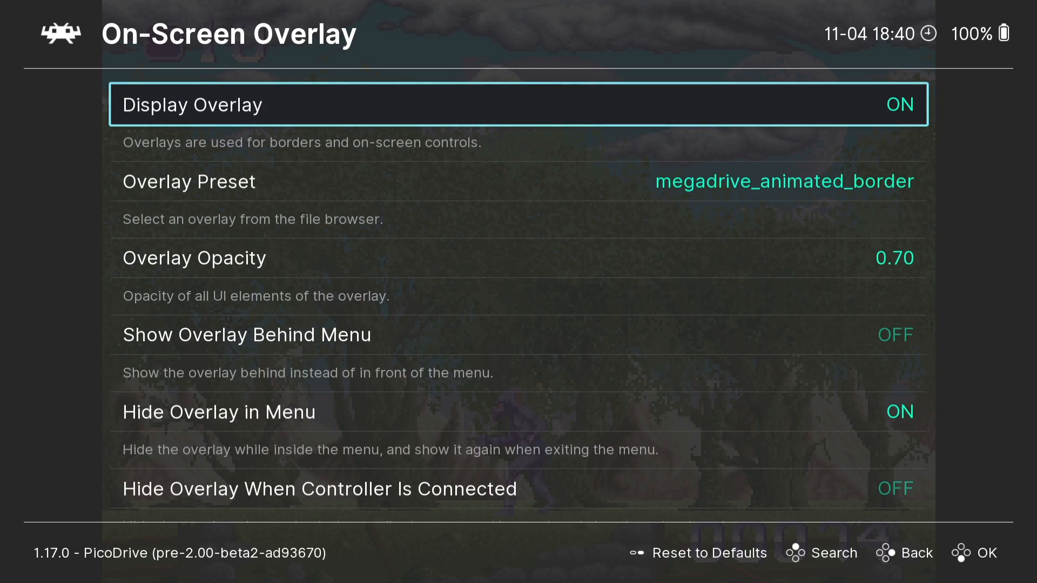
key(Return)
key(BackSpace)
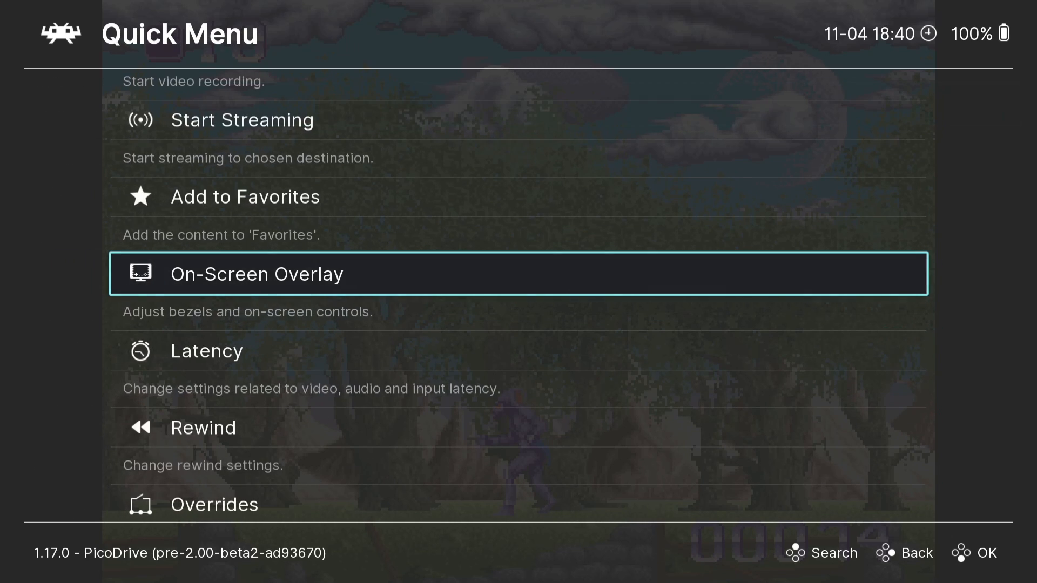
Step: Open the running game's Shaders settings and turn Video Shaders on
key(Down)
key(Down)
key(Down)
key(Down)
key(Down)
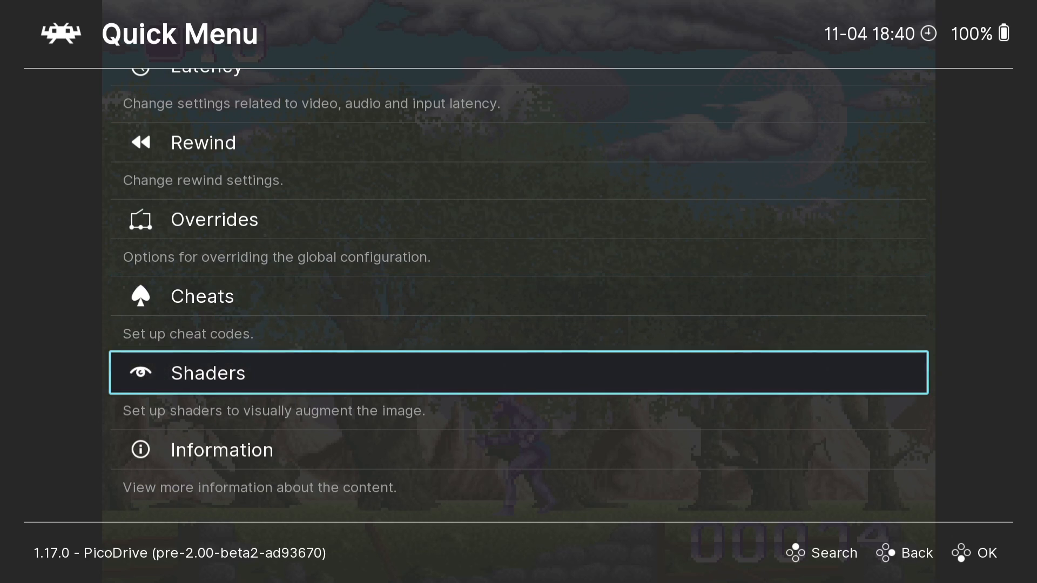
key(Return)
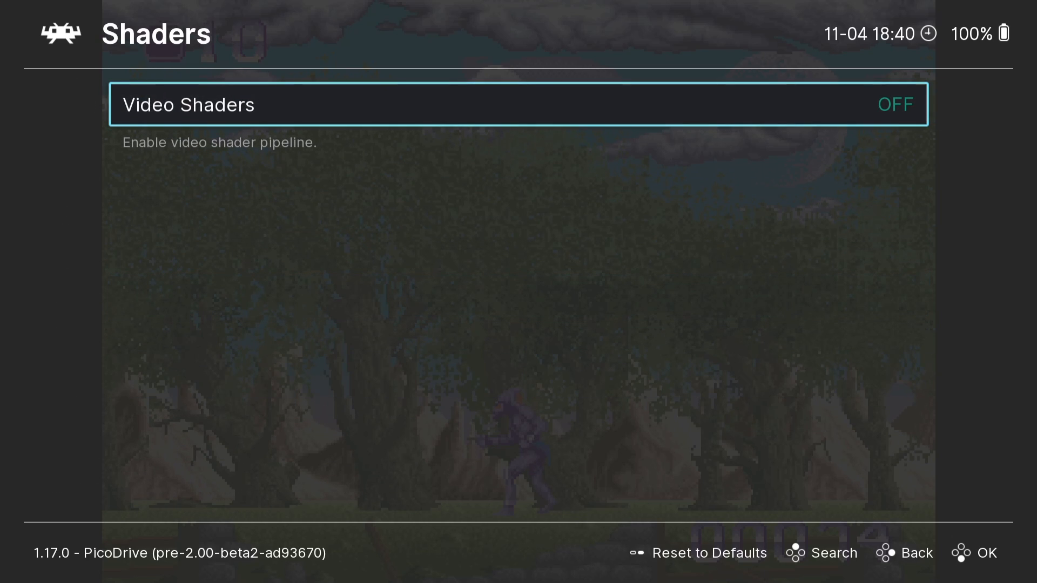
key(Return)
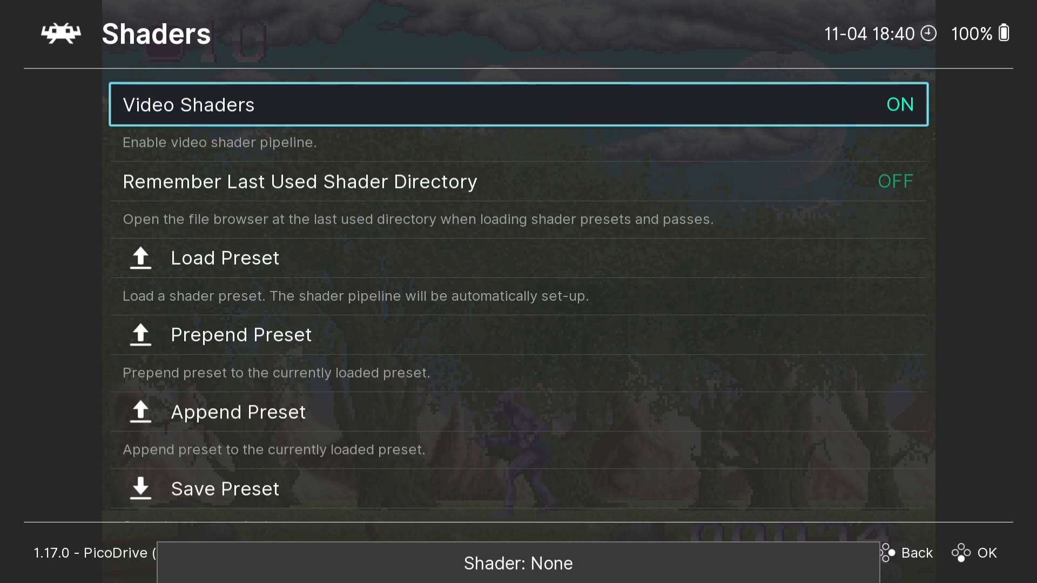
Step: Examine the shader preset categories available in the shaders_slang folder and leave the preset browser
key(Down)
key(Down)
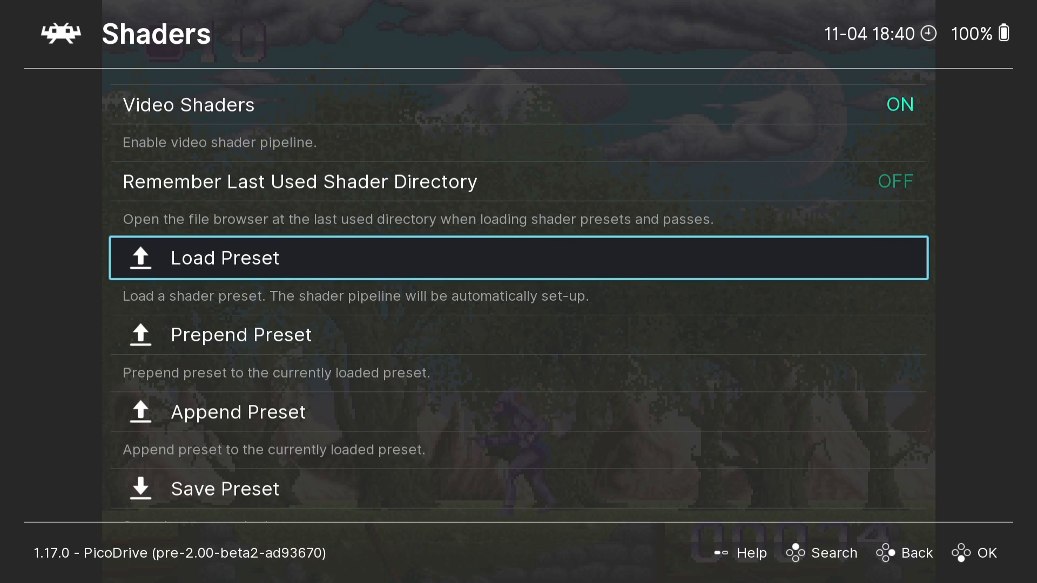
key(Return)
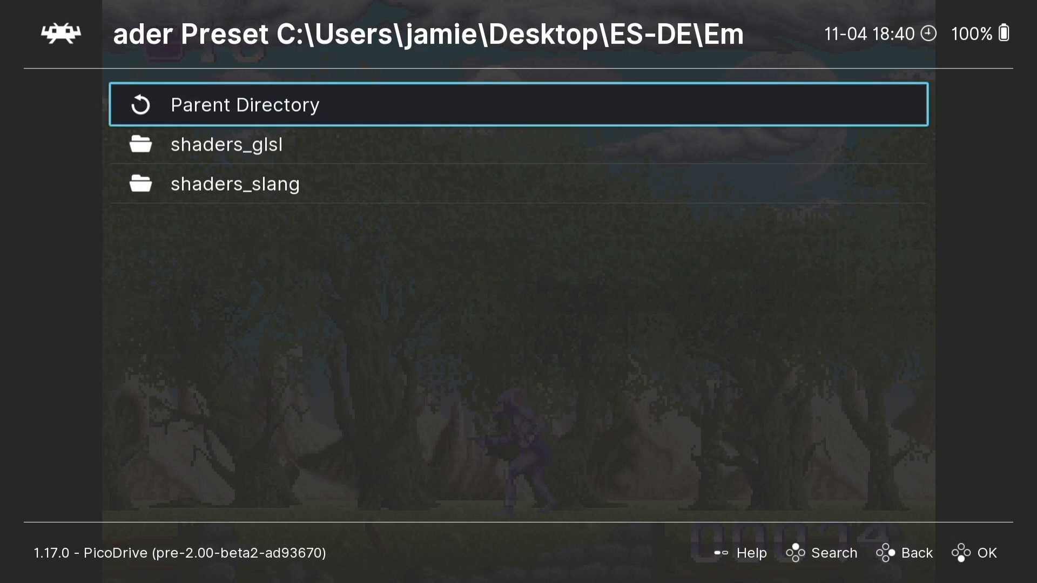
key(Down)
key(Down)
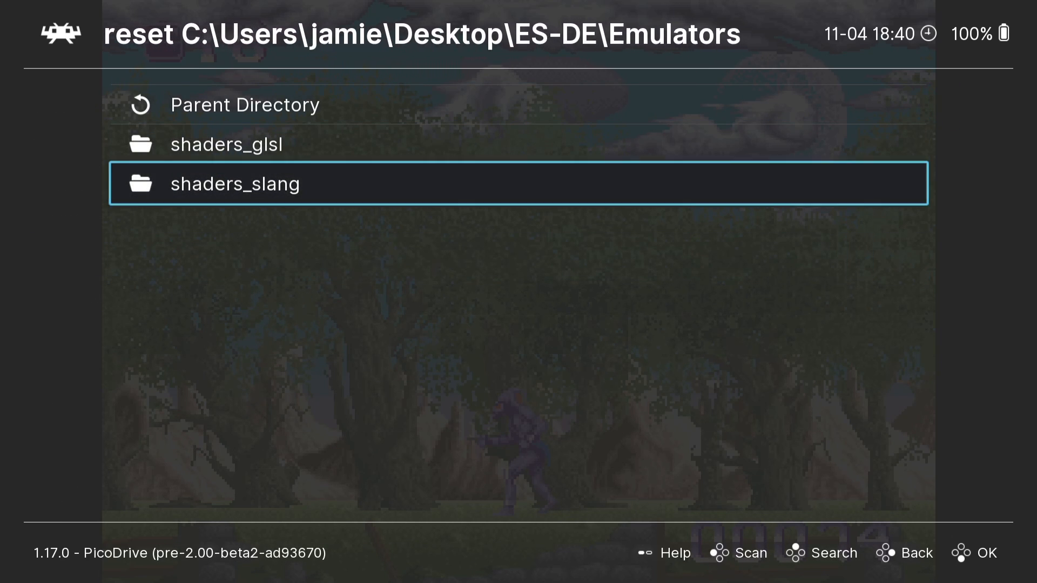
key(Return)
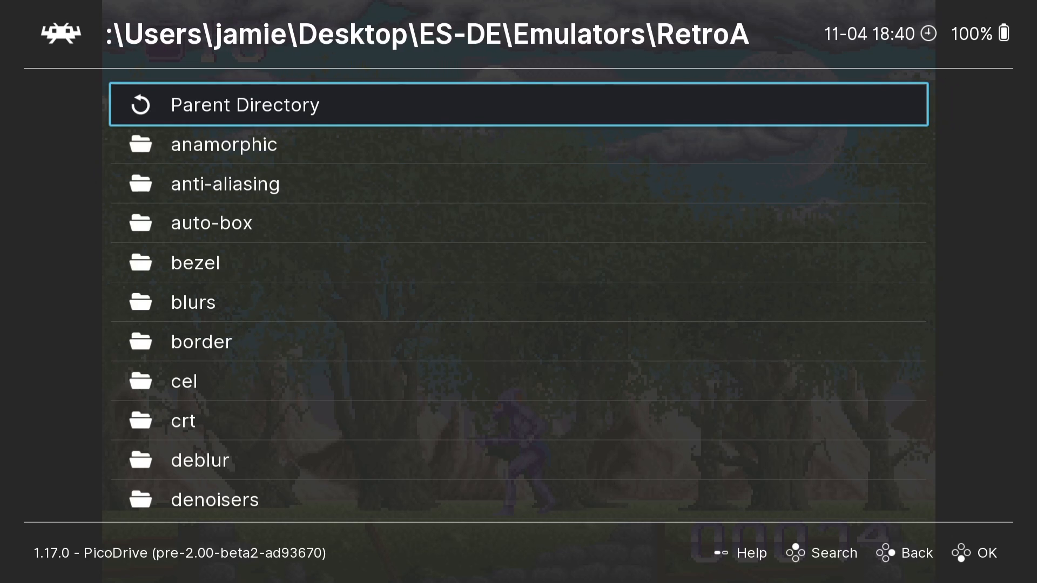
key(Down)
key(Down)
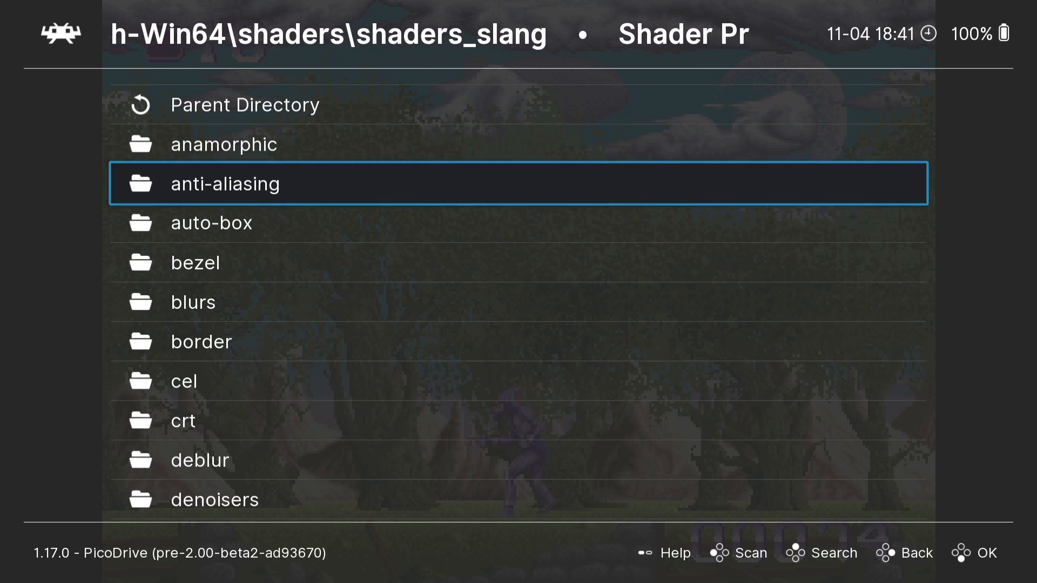
key(BackSpace)
key(BackSpace)
key(BackSpace)
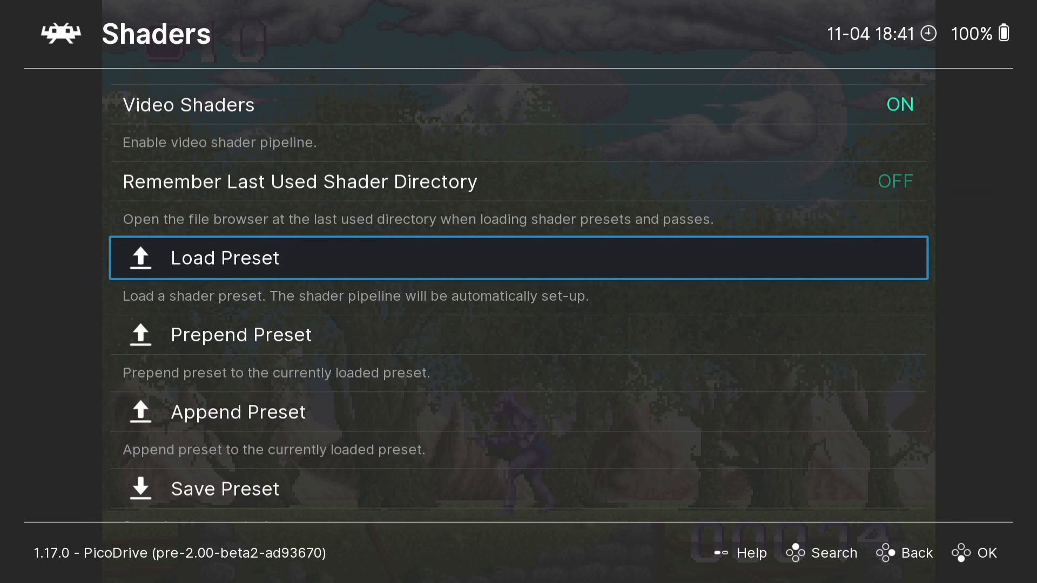
Step: Leave the game's quick settings and open the Output section of the main Video settings
key(Up)
key(Up)
key(Up)
key(Up)
key(Up)
key(Up)
key(Up)
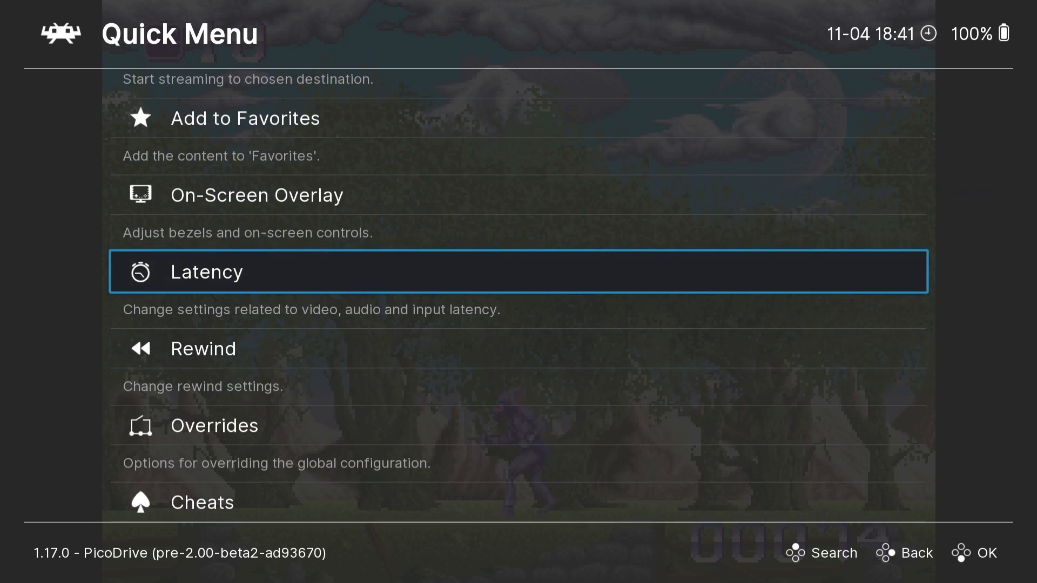
key(BackSpace)
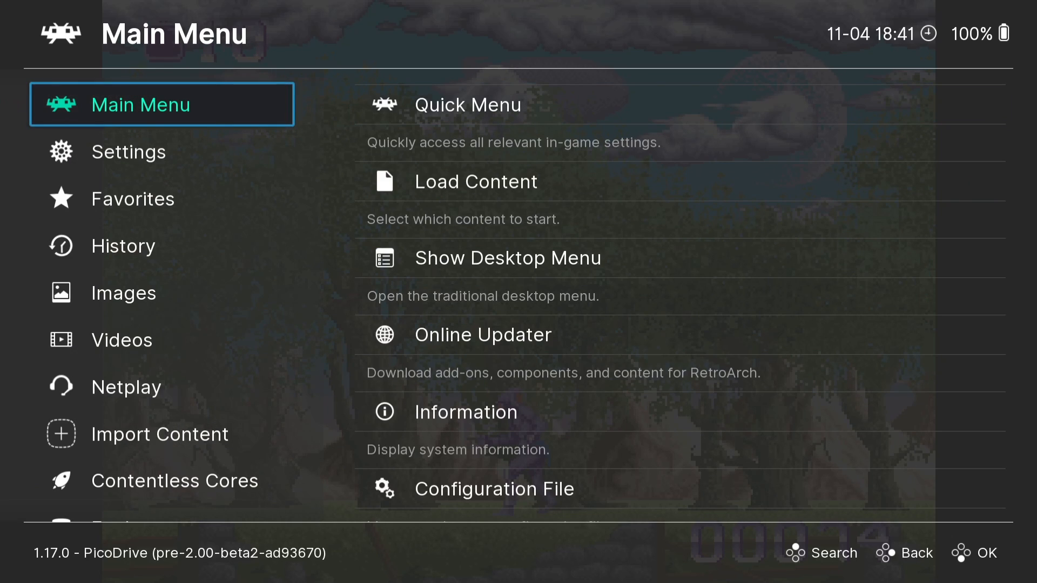
key(Down)
key(Right)
key(Down)
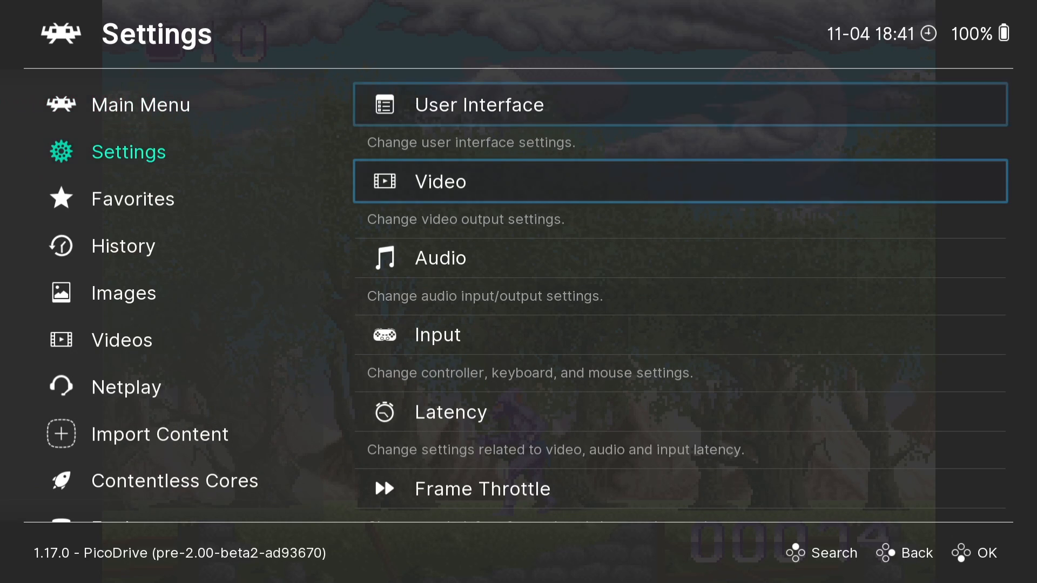
key(Return)
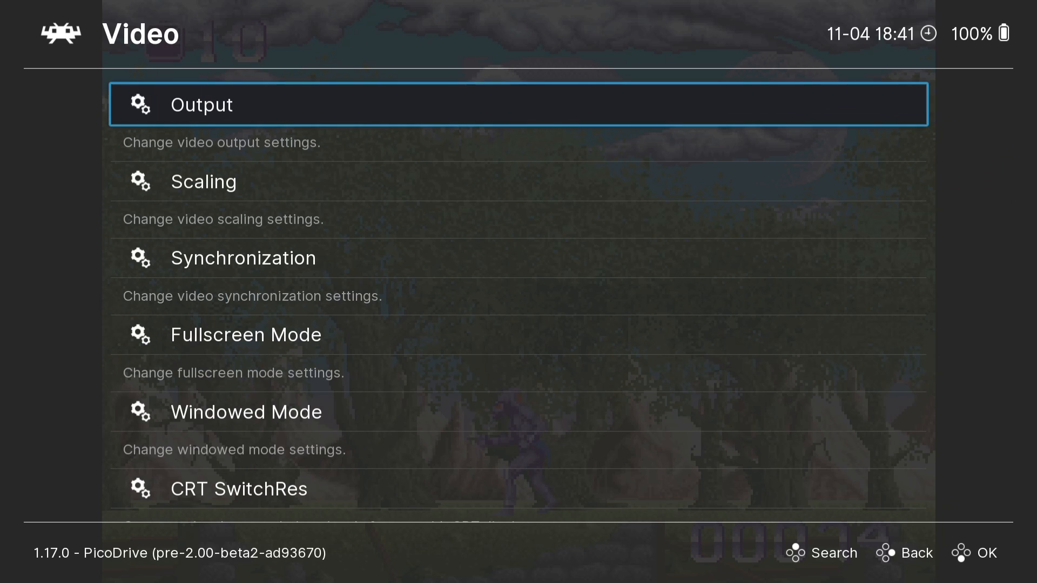
key(Return)
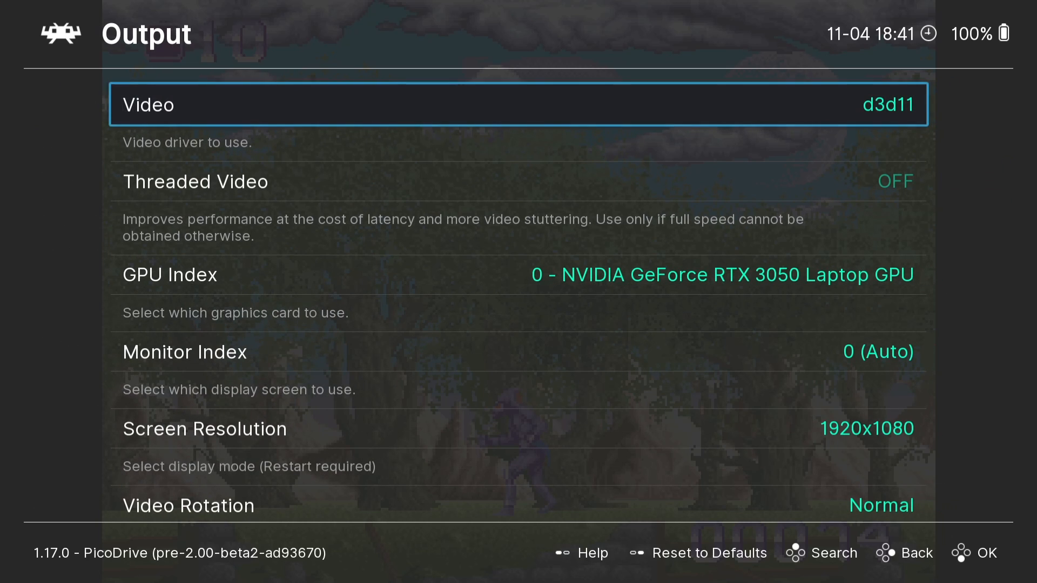
Step: Set the video driver to vulkan and leave the Video settings
key(Return)
key(Up)
key(Up)
key(Up)
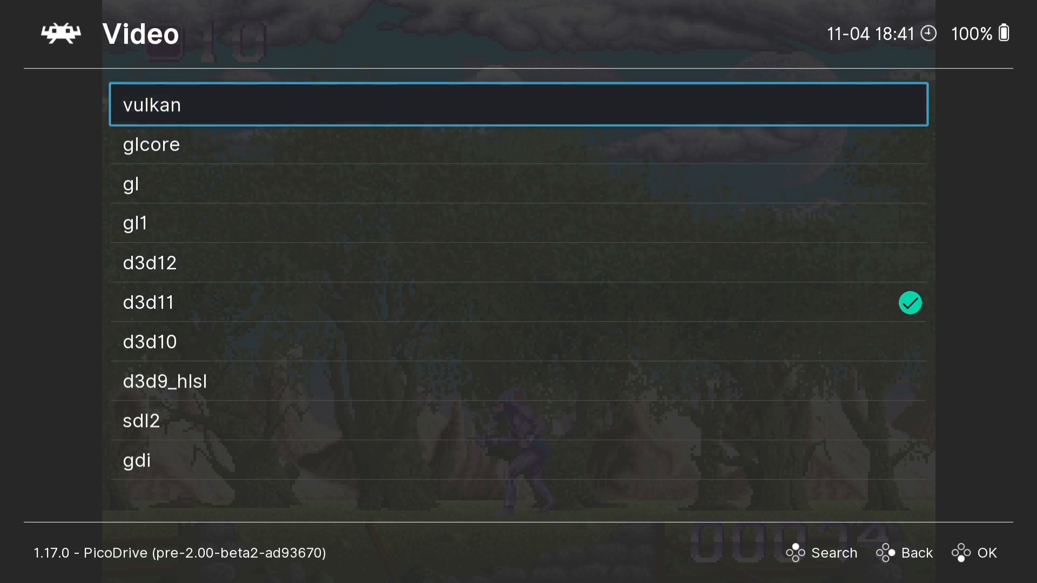
key(Return)
key(Return)
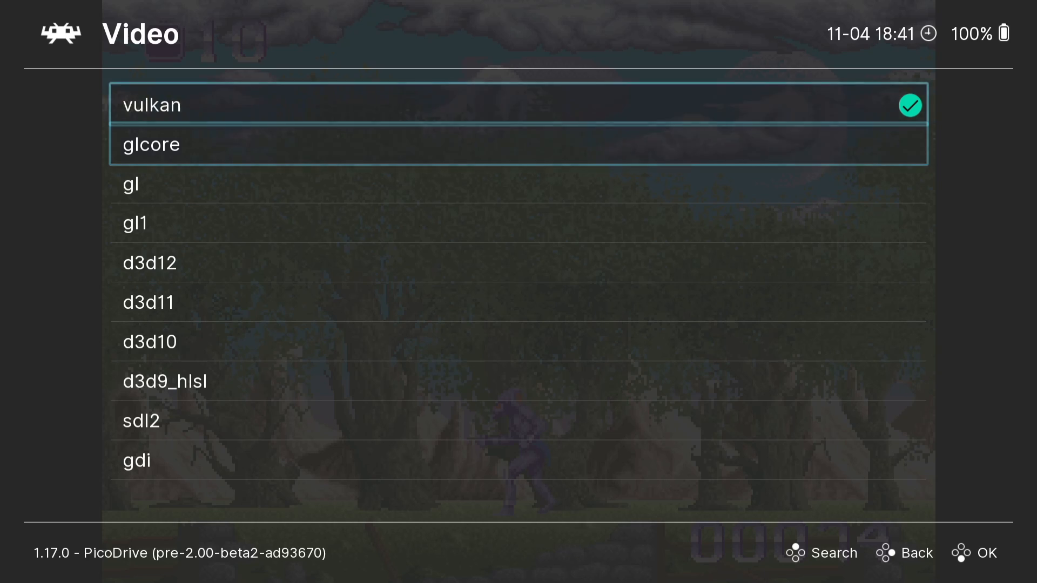
key(BackSpace)
key(BackSpace)
key(BackSpace)
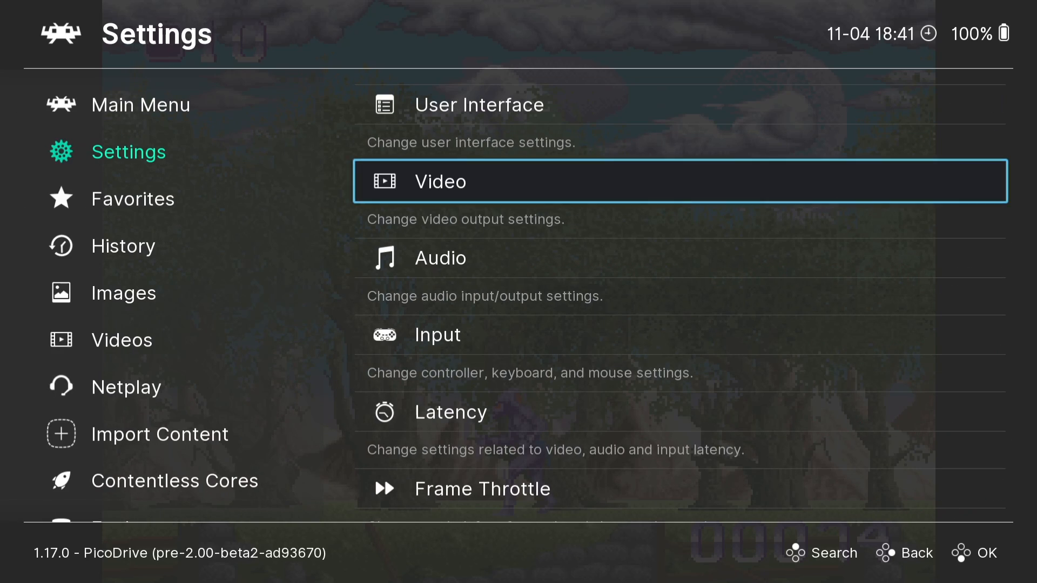
Step: Reopen the Shaders settings for the running game
key(BackSpace)
key(Return)
key(Down)
key(Down)
key(Down)
key(Down)
key(Down)
key(Down)
key(Down)
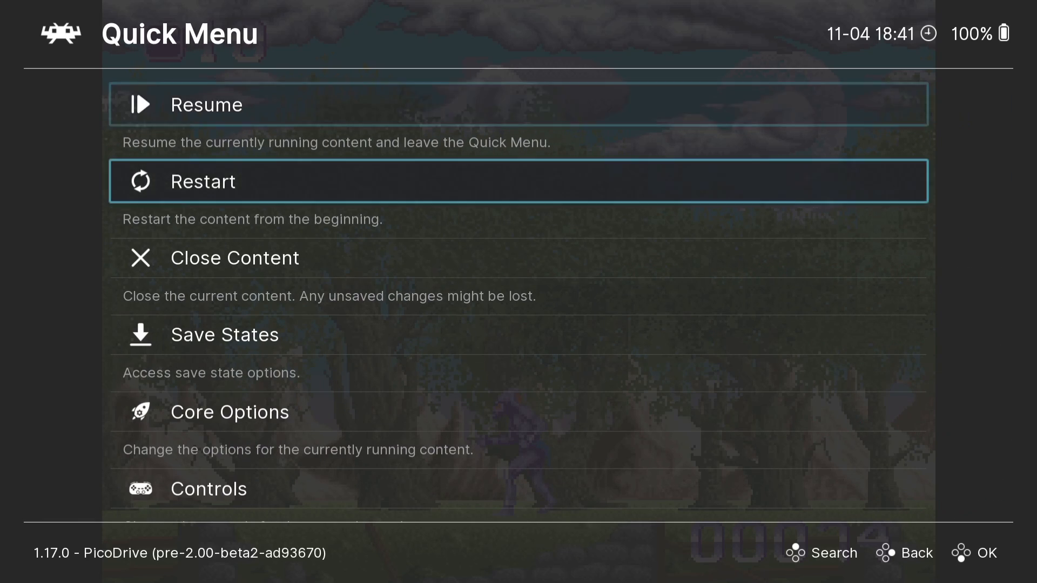
key(Down)
key(Down)
key(Down)
key(Down)
key(Down)
key(Down)
key(Down)
key(Down)
key(Down)
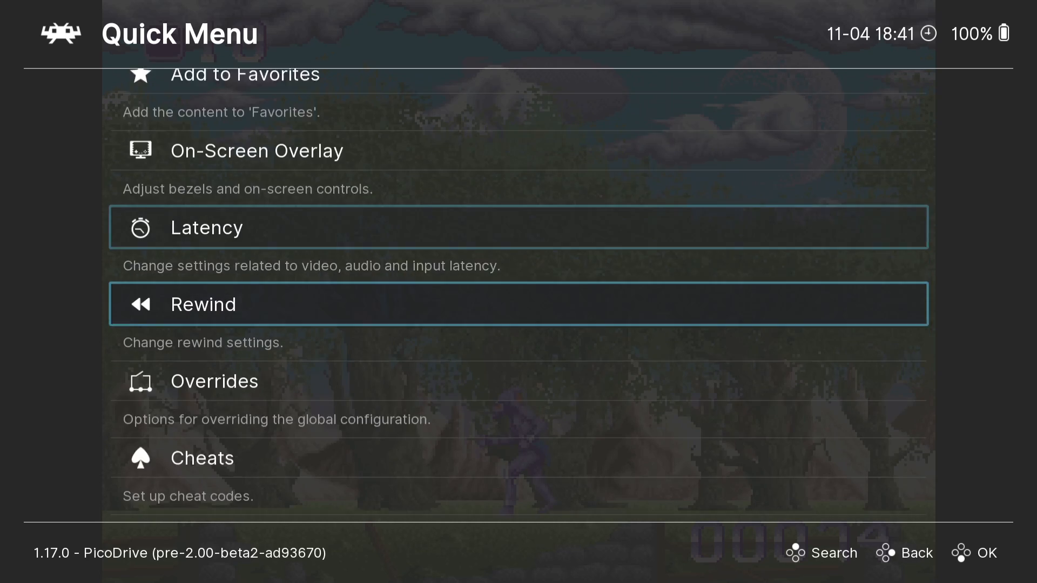
key(Return)
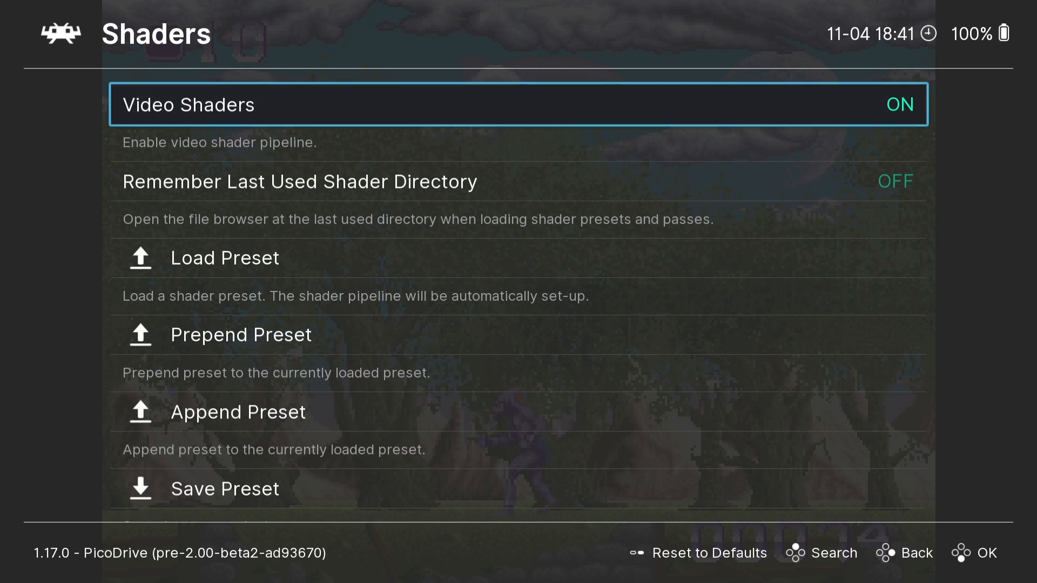
Step: Start loading a shader preset and browse to the shaders_slang/bezel/Mega_Bezel/Presets folder
key(Down)
key(Down)
key(Return)
key(Down)
key(Down)
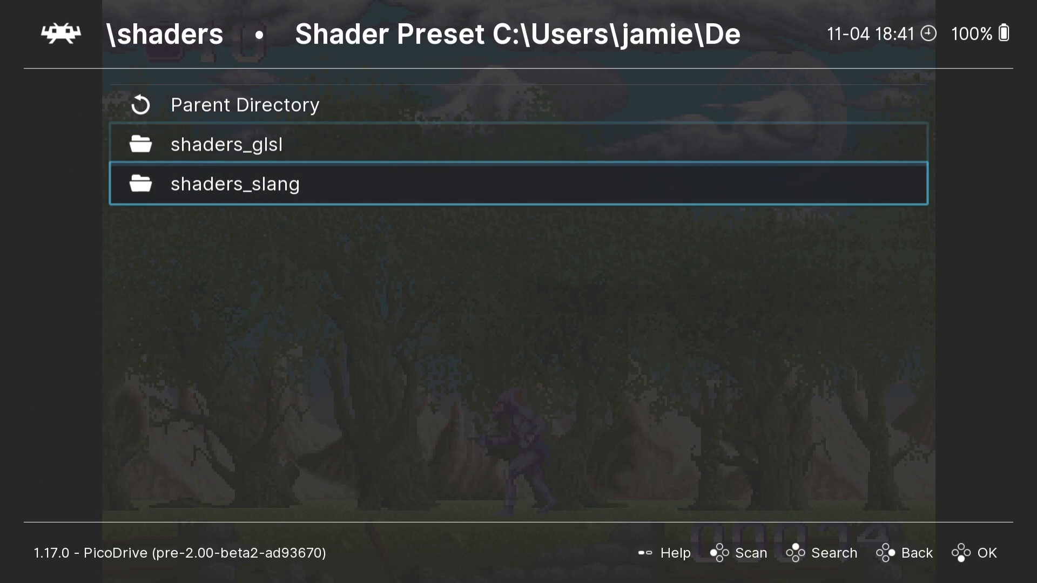
key(Return)
key(Down)
key(Down)
key(Down)
key(Down)
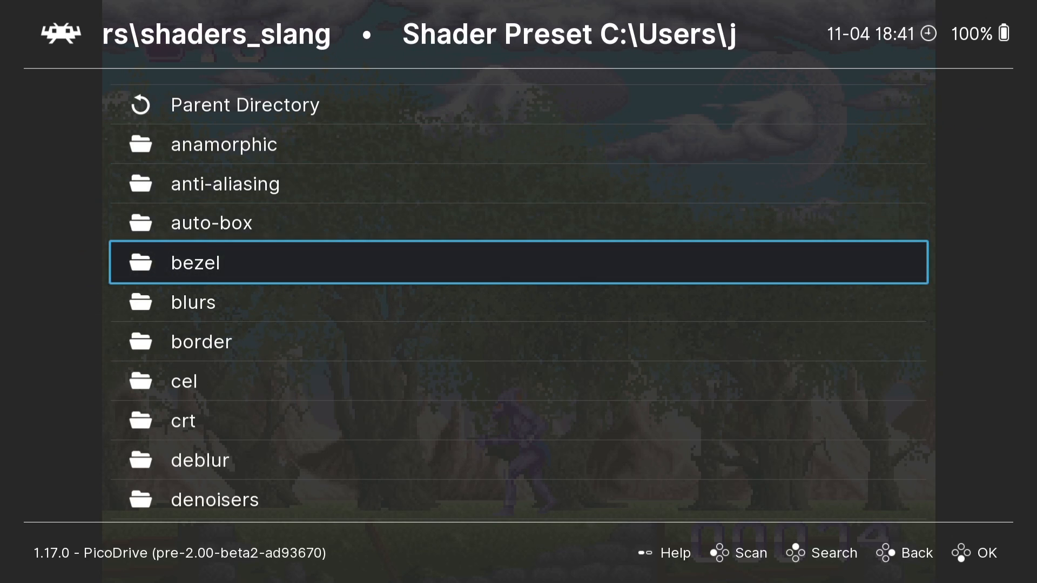
key(Return)
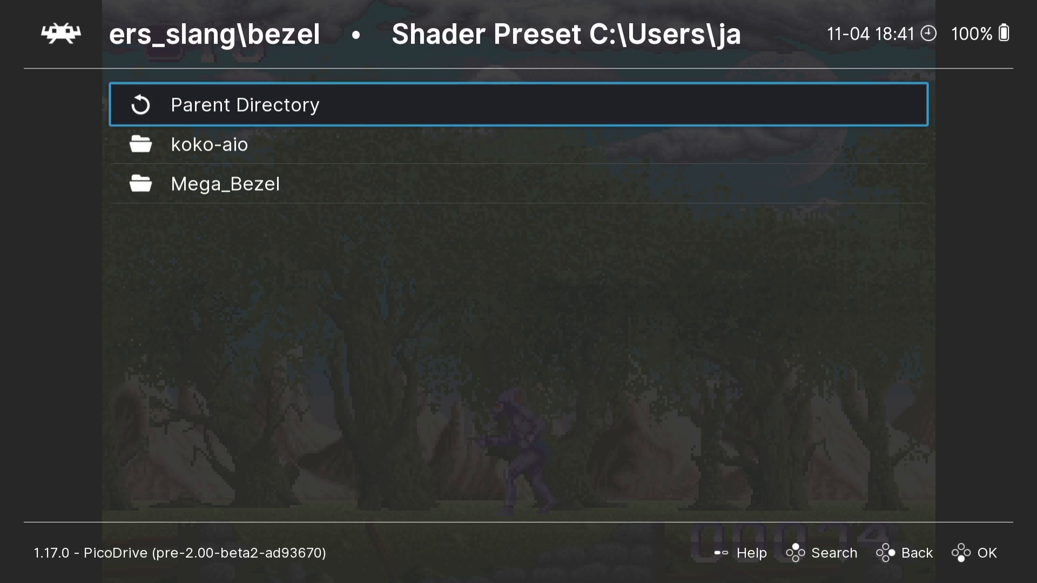
key(Down)
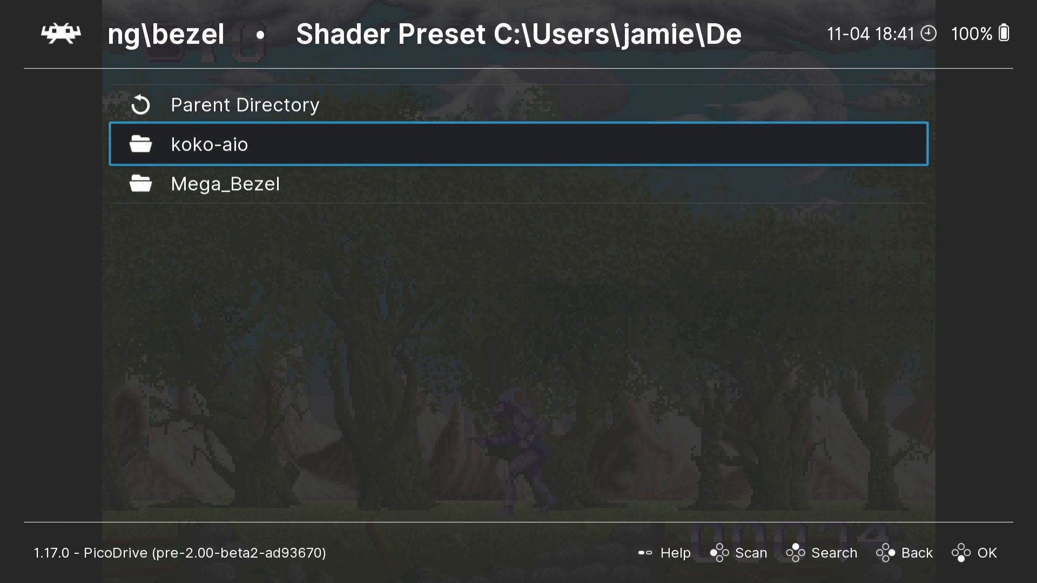
key(Down)
key(Return)
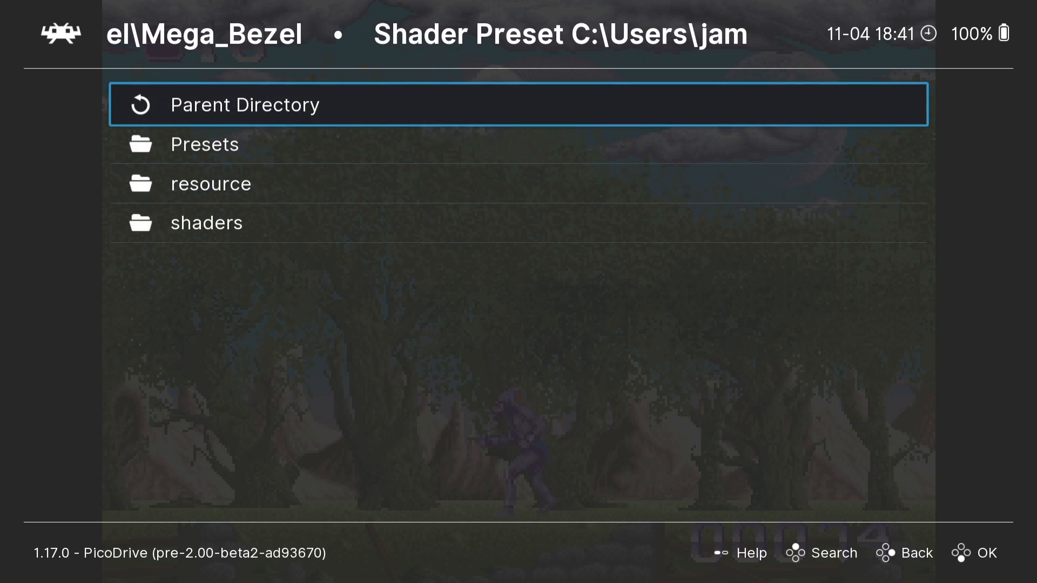
key(Down)
key(Return)
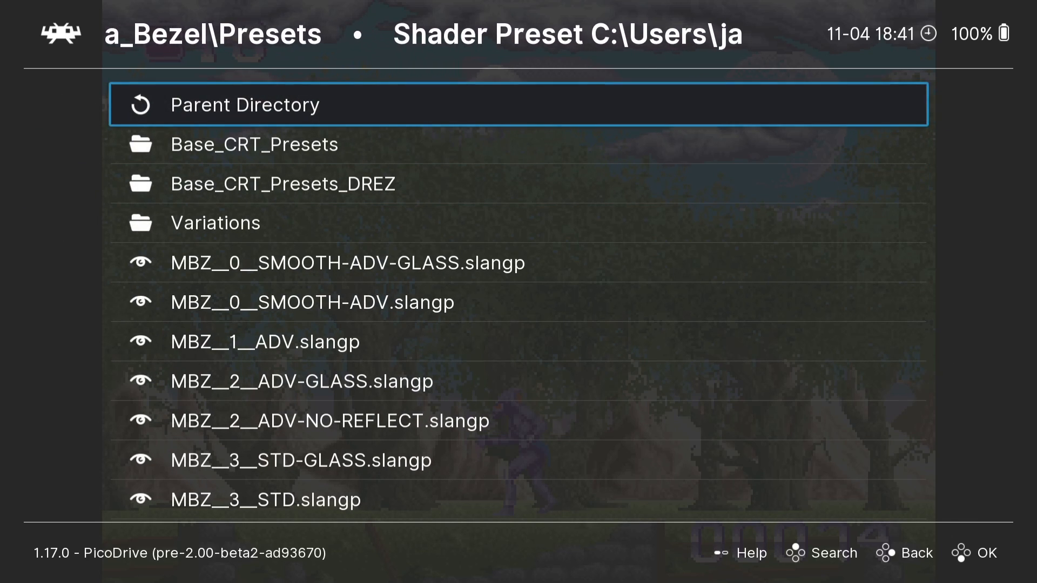
Step: Look through the Mega Bezel presets and load MBZ__3__STD-GLASS.slangp for the running game
key(Down)
key(Down)
key(Down)
key(Down)
key(Down)
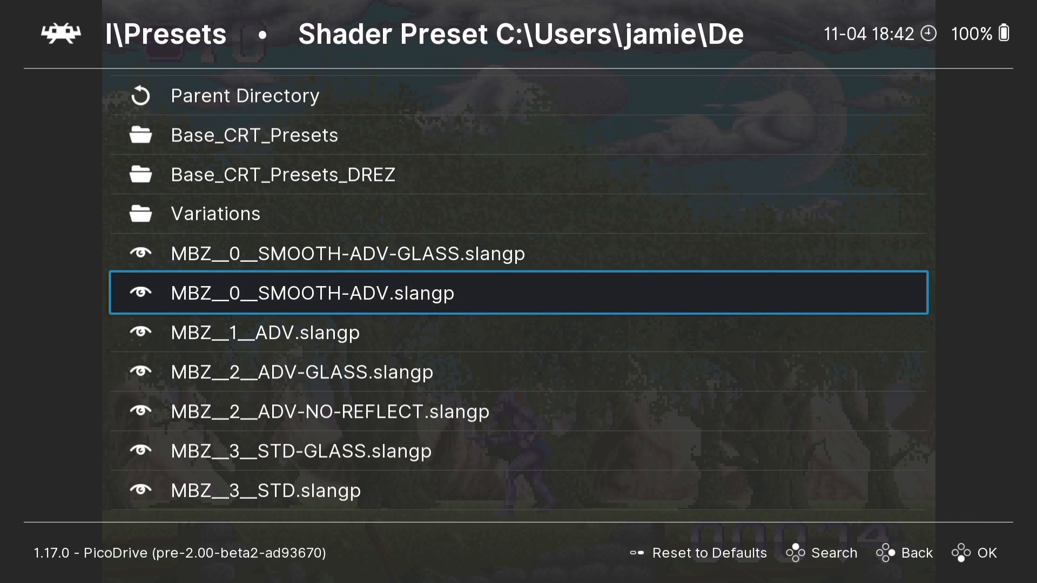
key(Up)
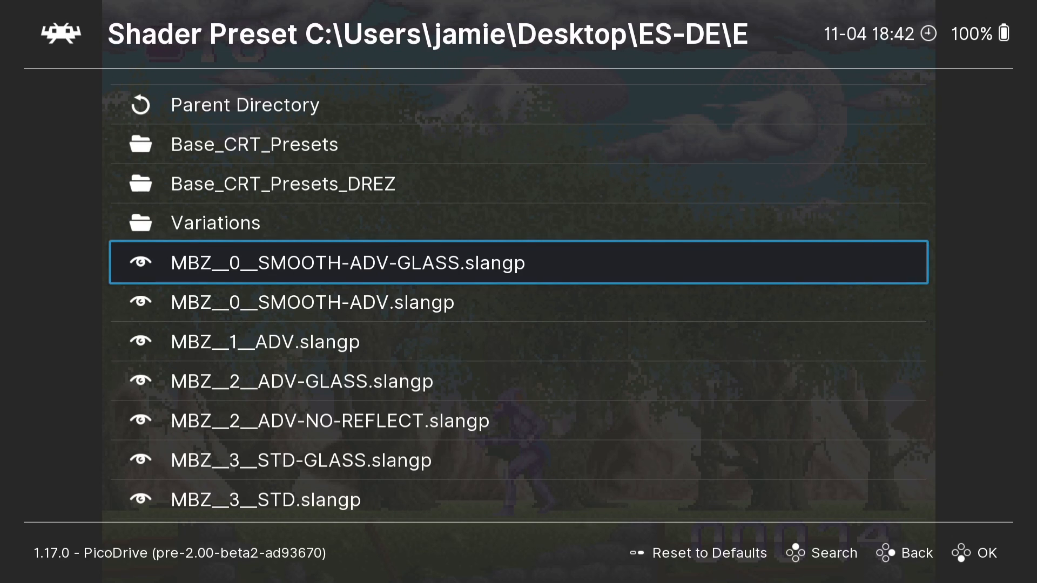
key(Down)
key(Down)
key(Down)
key(Down)
key(Down)
key(Down)
key(Down)
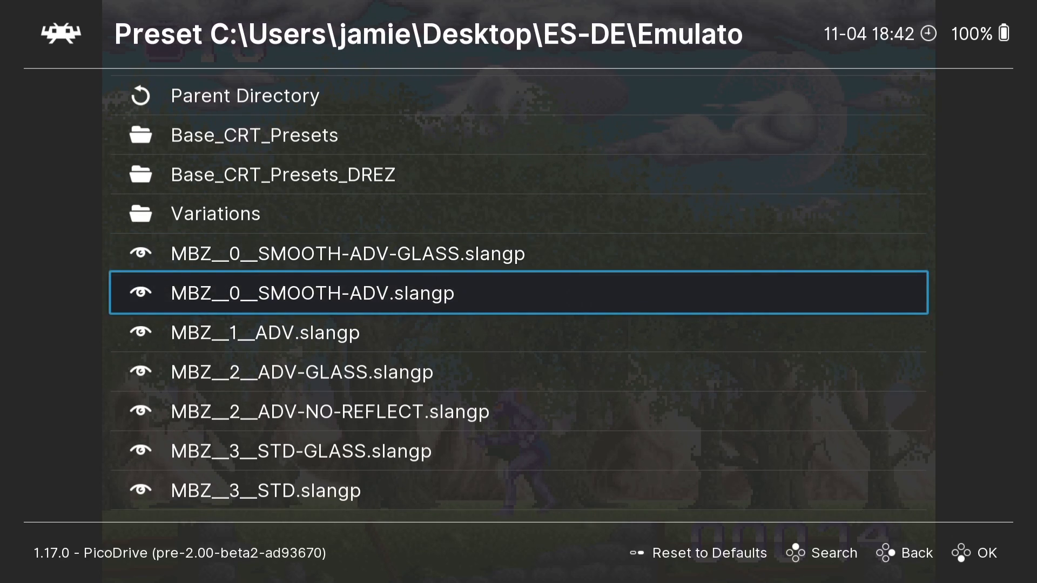
key(Down)
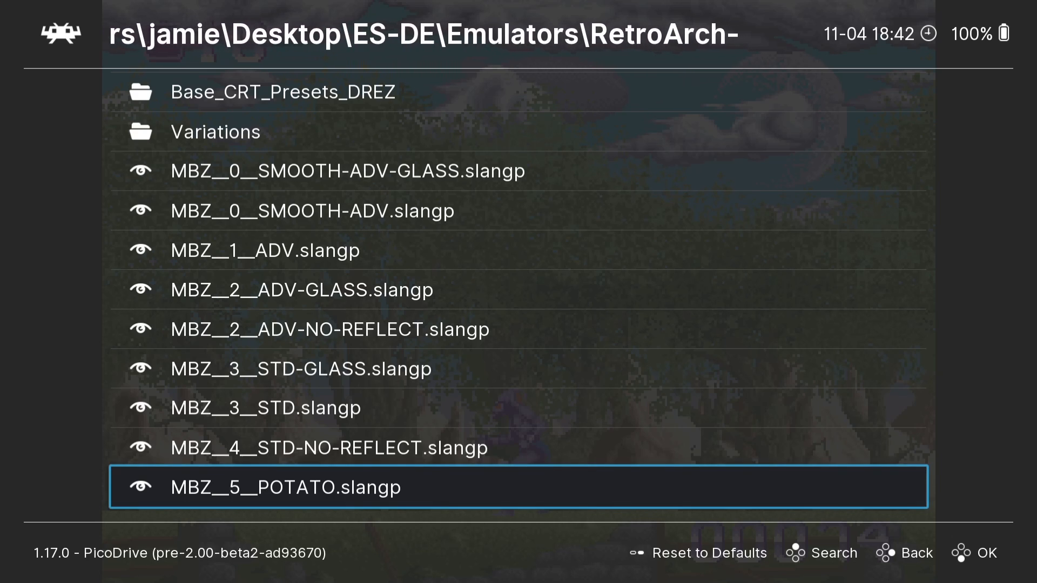
key(Up)
key(Up)
key(Up)
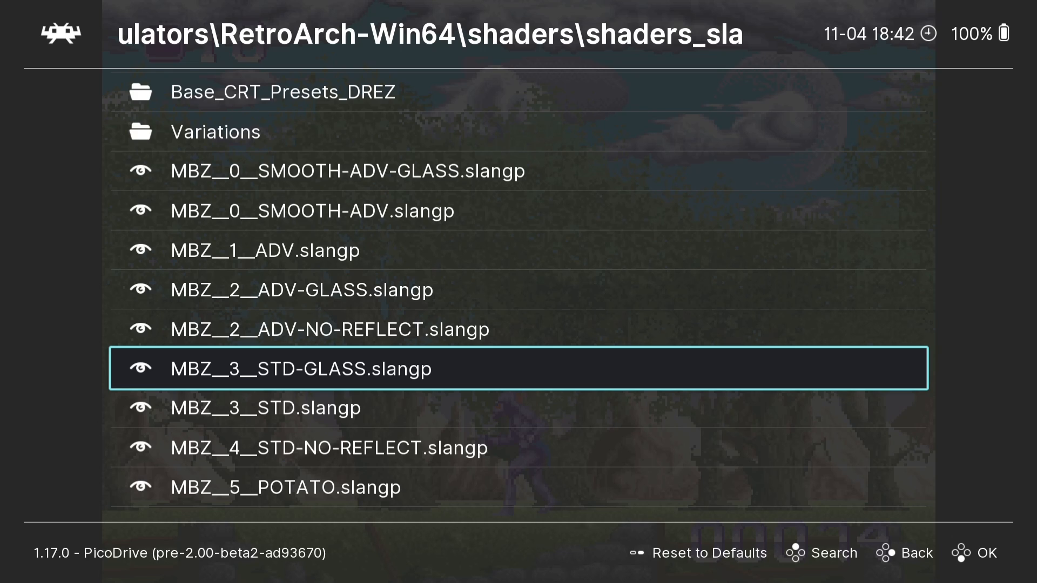
key(Return)
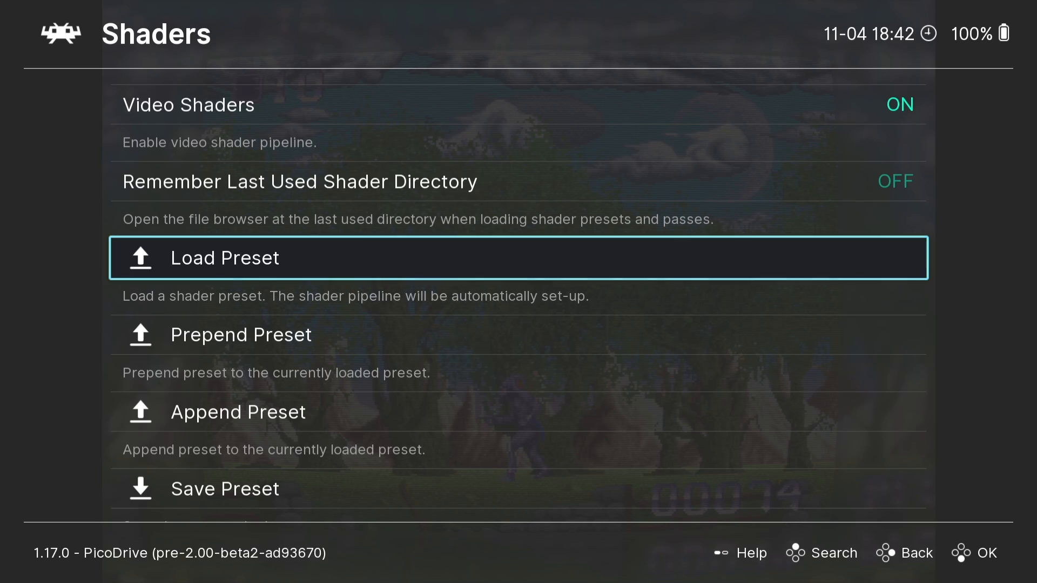
Step: Leave the game's Shaders and quick settings and open the main Video settings
key(BackSpace)
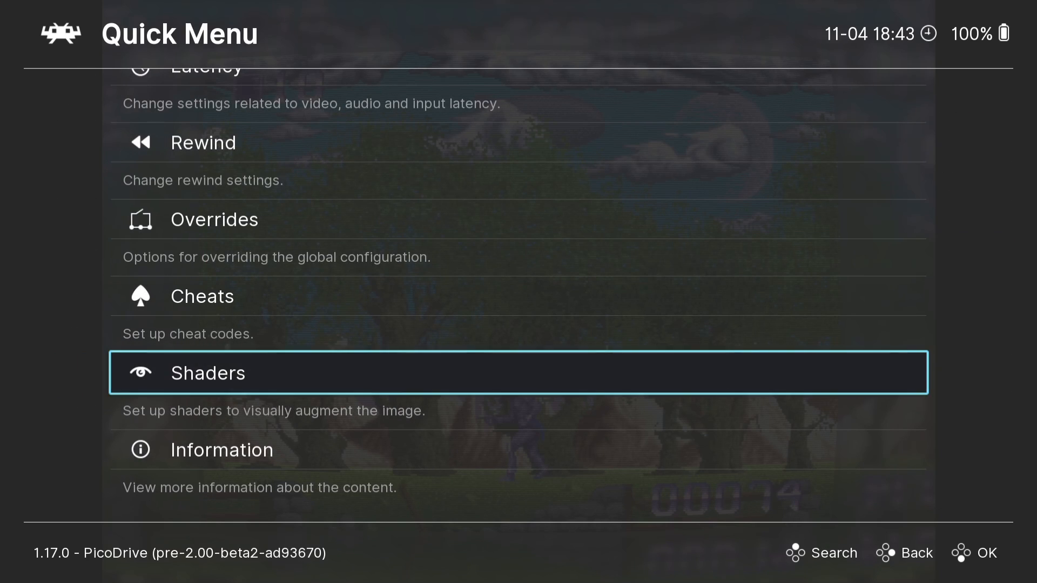
key(Up)
key(Up)
key(Up)
key(Up)
key(Up)
key(Up)
key(Up)
key(Up)
key(Up)
key(Up)
key(Up)
key(Up)
key(Up)
key(Up)
key(Up)
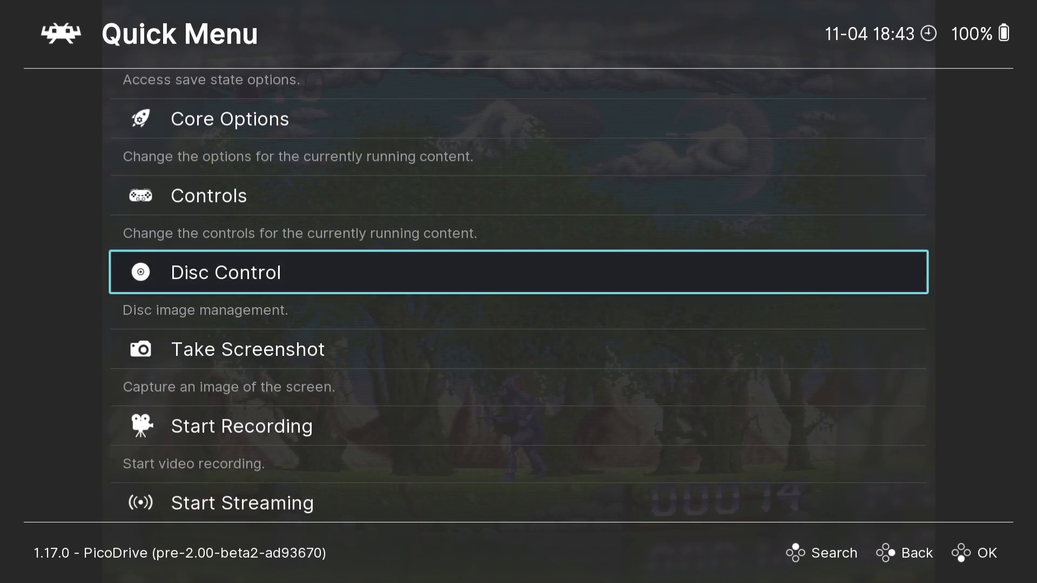
key(BackSpace)
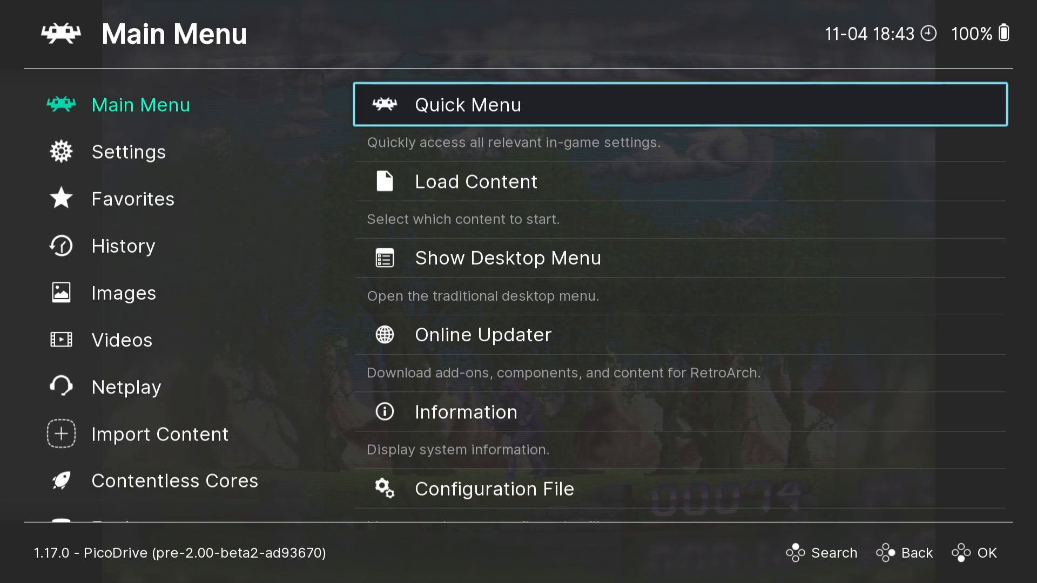
key(Left)
key(Down)
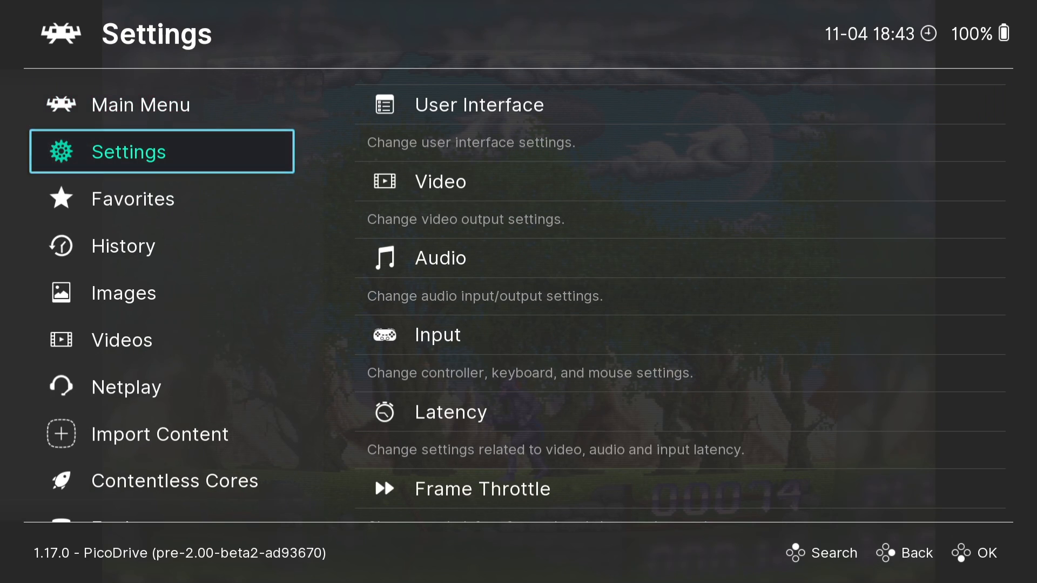
key(Right)
key(Return)
Step: Set the aspect ratio in the video Scaling settings to Full
key(Down)
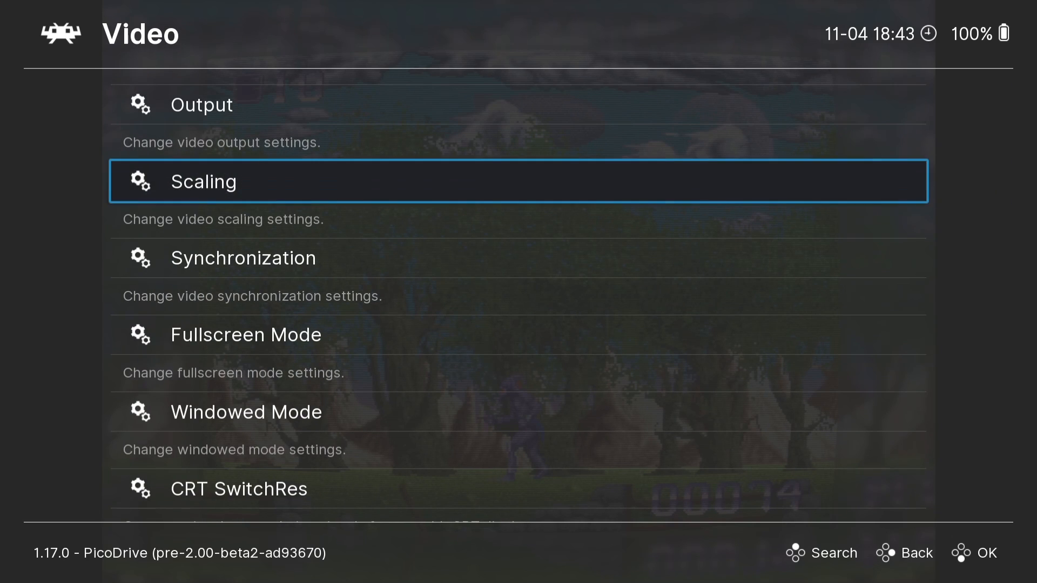
key(Return)
key(Down)
key(Down)
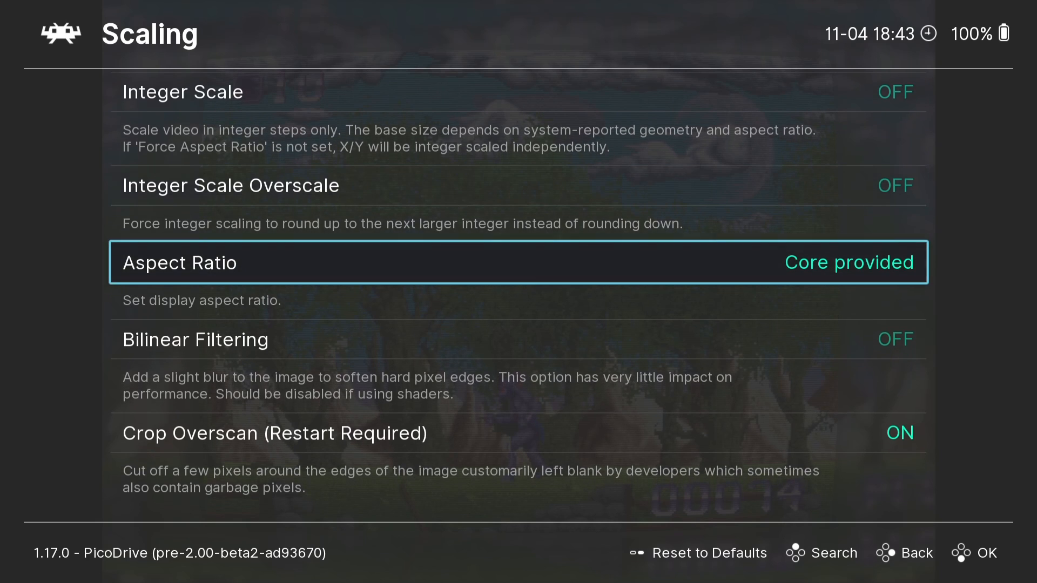
key(Return)
key(Down)
key(Down)
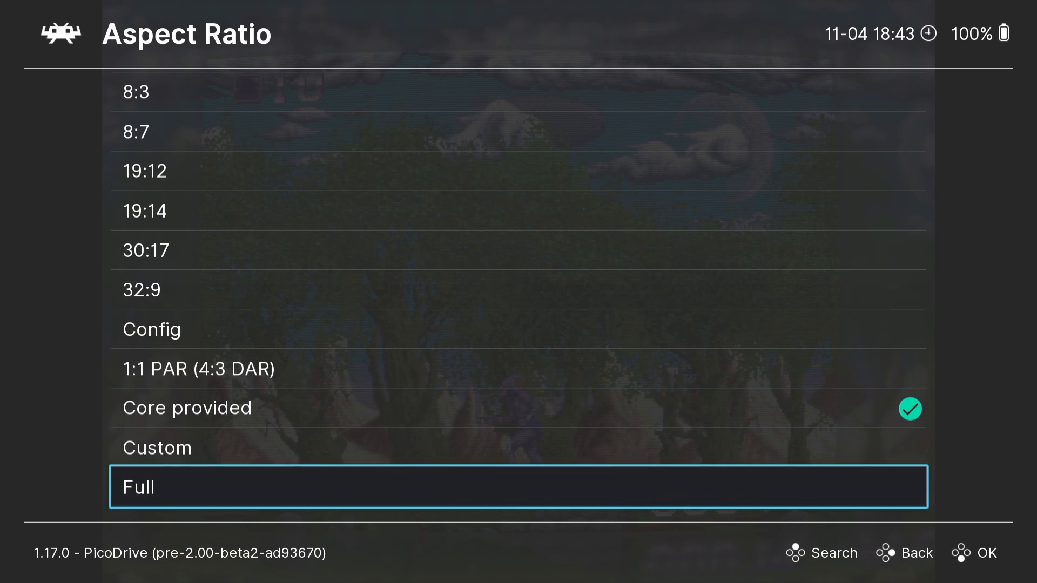
key(Return)
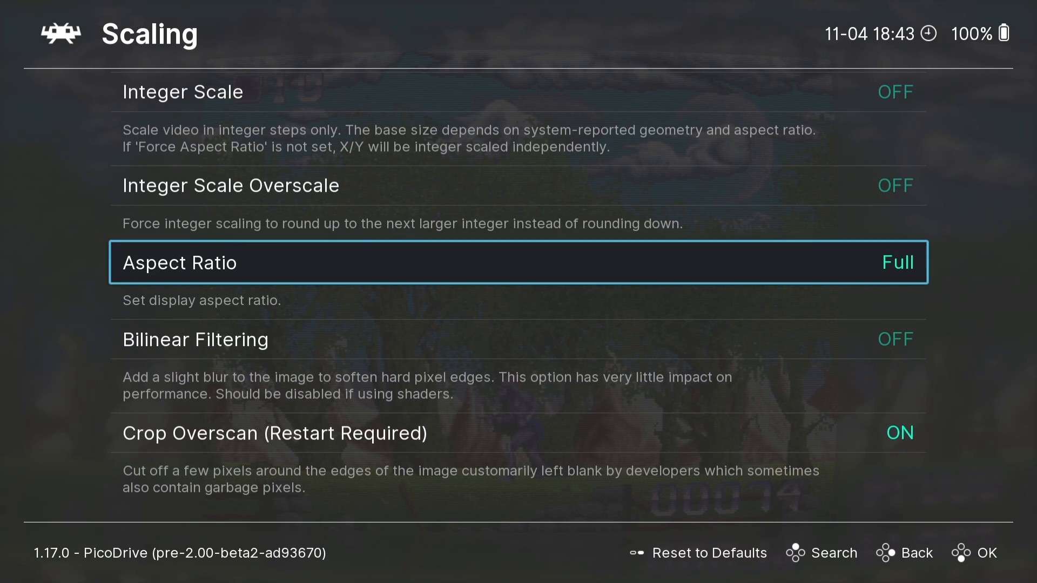
Step: Leave the video settings, resume the game and move the character around to check the bezel shader
key(BackSpace)
key(BackSpace)
key(BackSpace)
key(BackSpace)
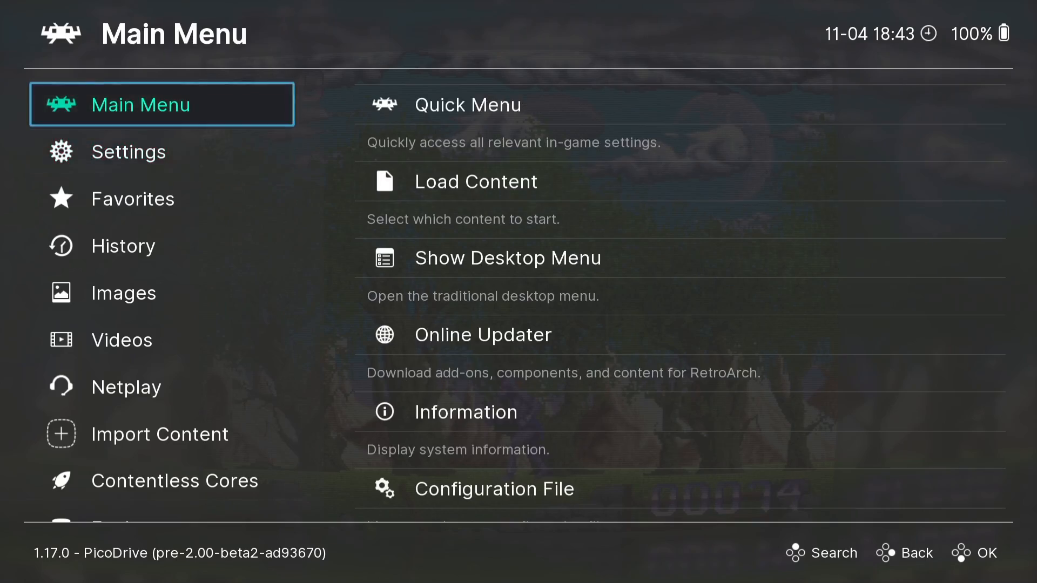
key(Return)
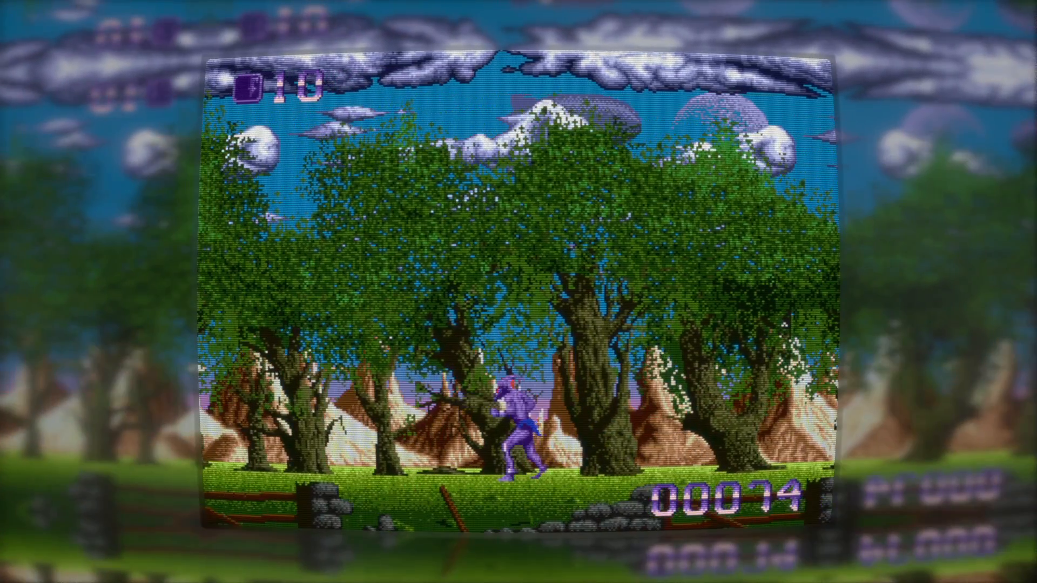
key(z)
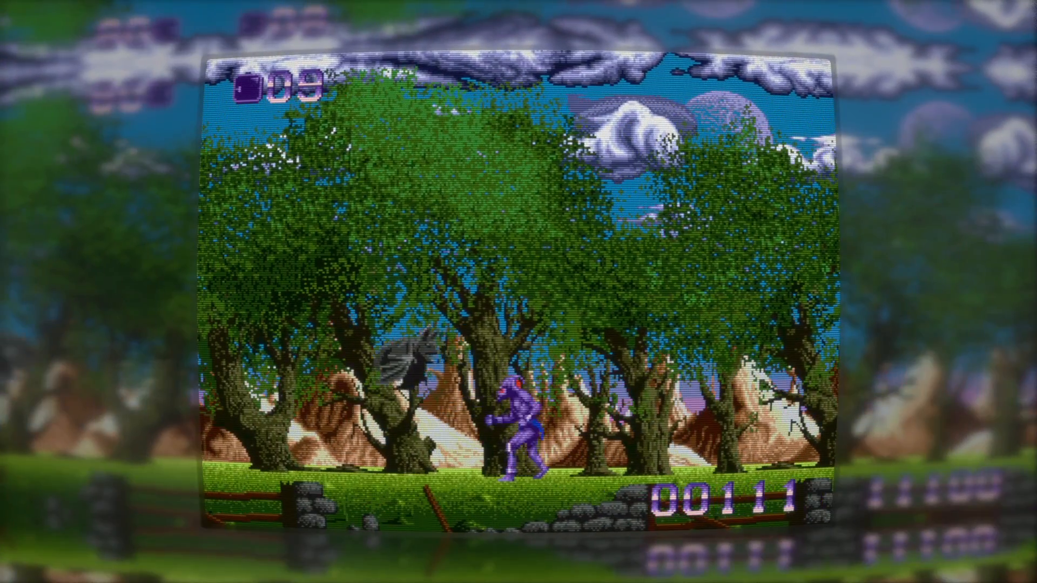
key(Left)
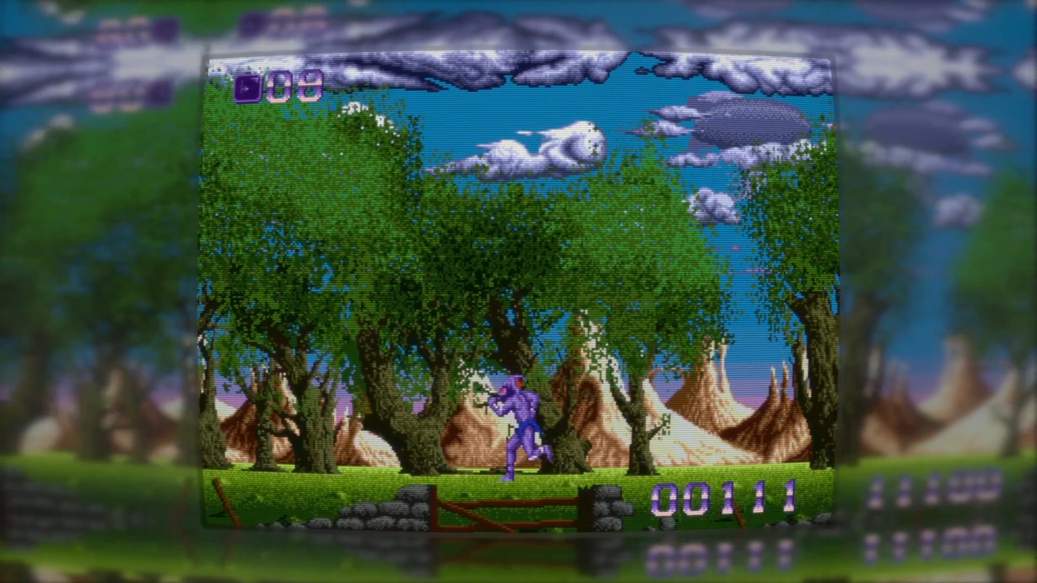
key(Right)
Step: Bring up the running game's quick settings and open its Shaders settings
key(F1)
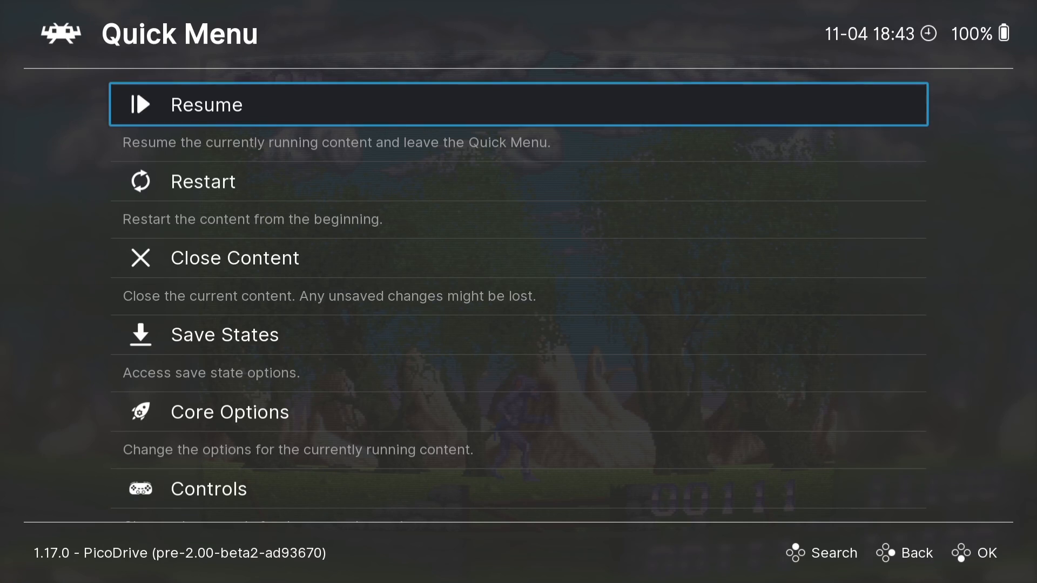
key(Down)
key(Down)
key(Down)
key(Down)
key(Down)
key(Down)
key(Down)
key(Down)
key(Down)
key(Down)
key(Down)
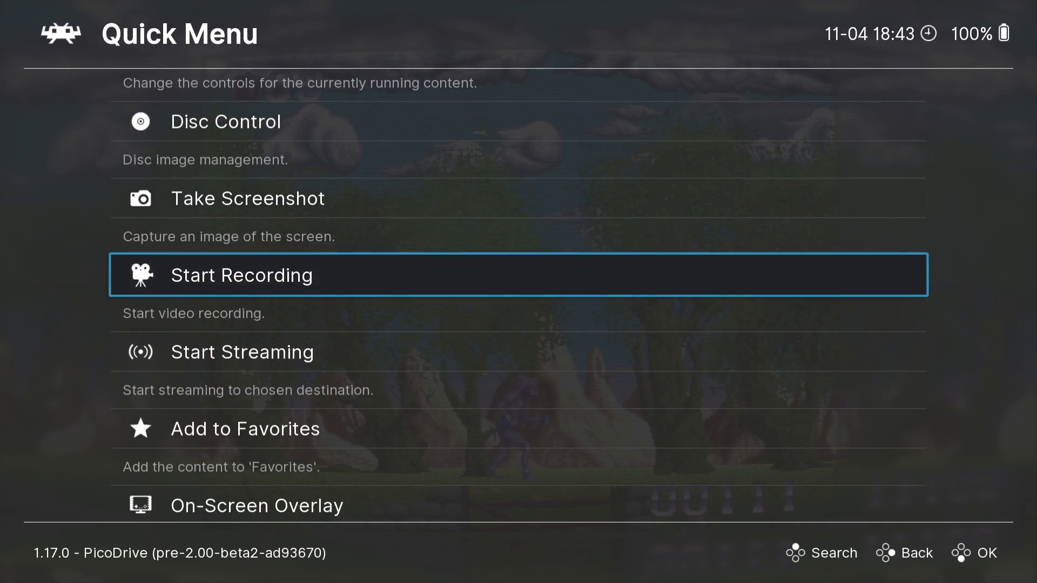
key(Down)
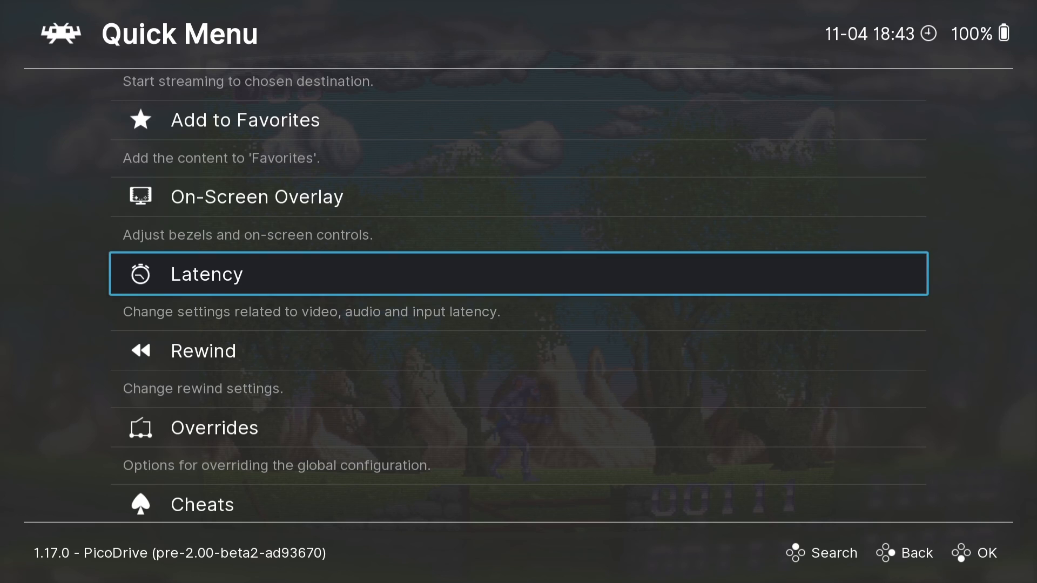
key(Down)
key(Down)
key(Down)
key(Down)
key(Return)
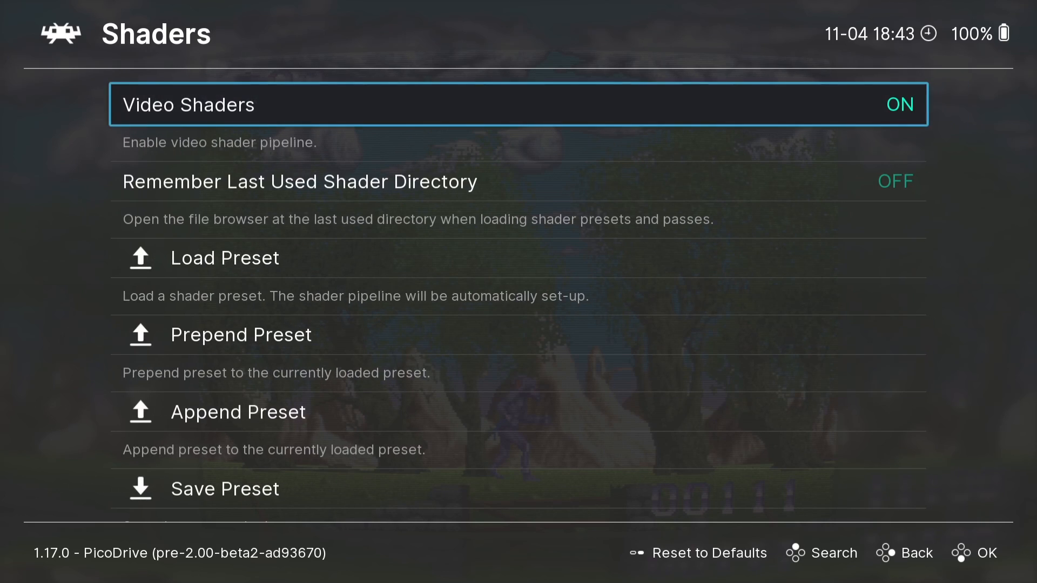
Step: Save the current shader settings as the core preset and go back to the main menu
key(Down)
key(Down)
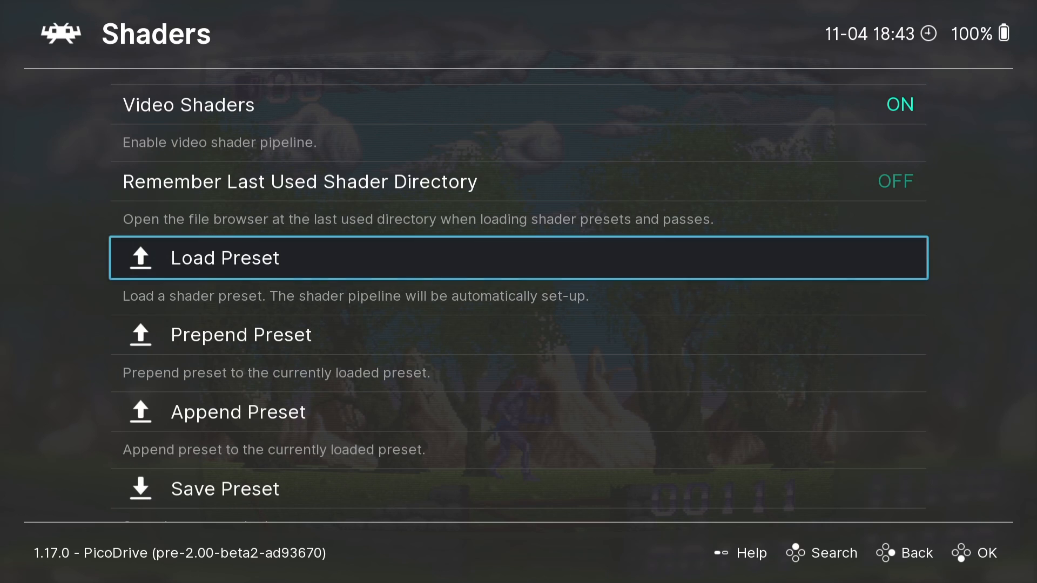
key(Down)
key(Down)
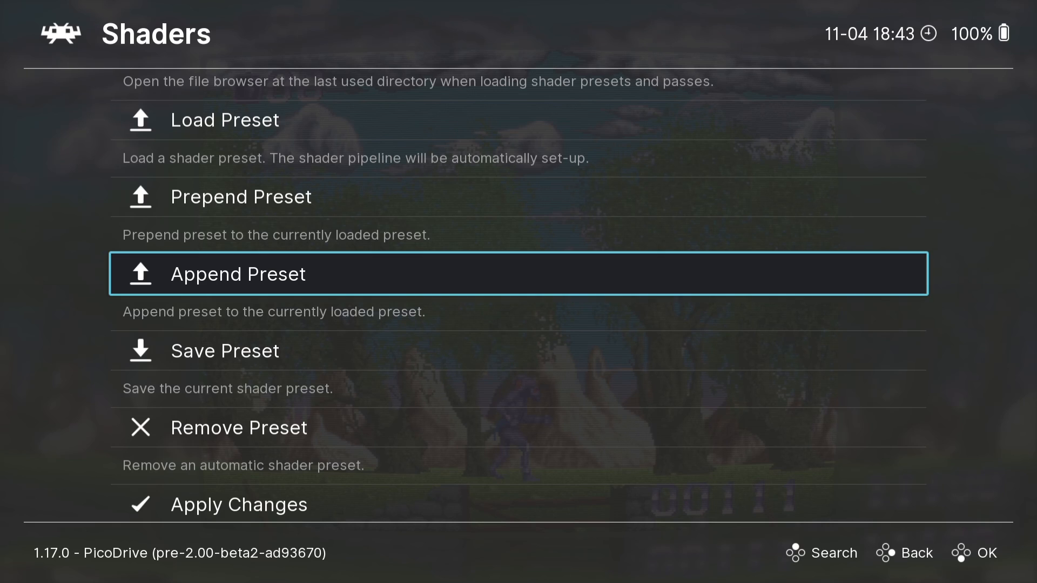
key(Down)
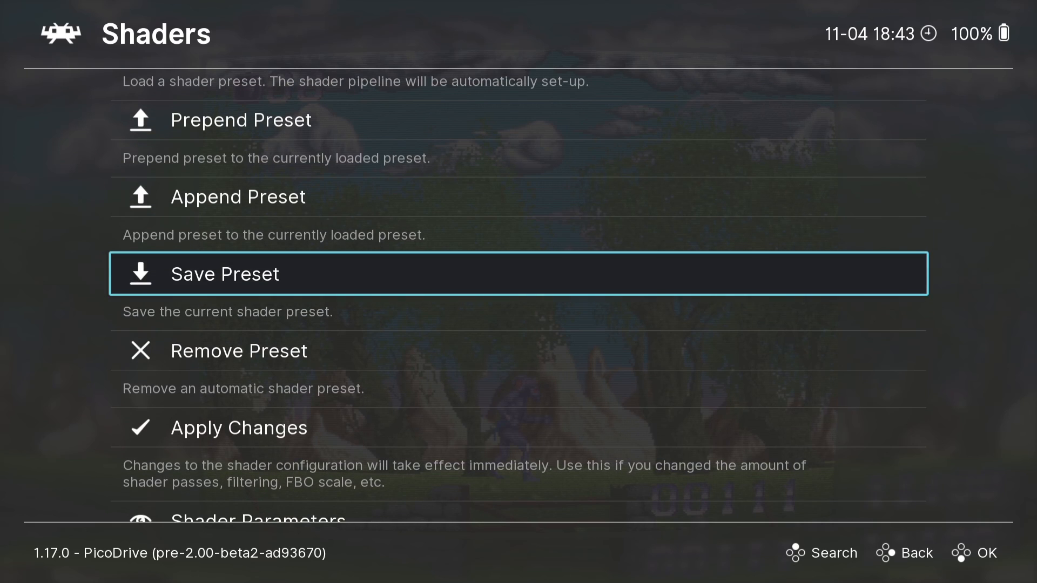
key(Return)
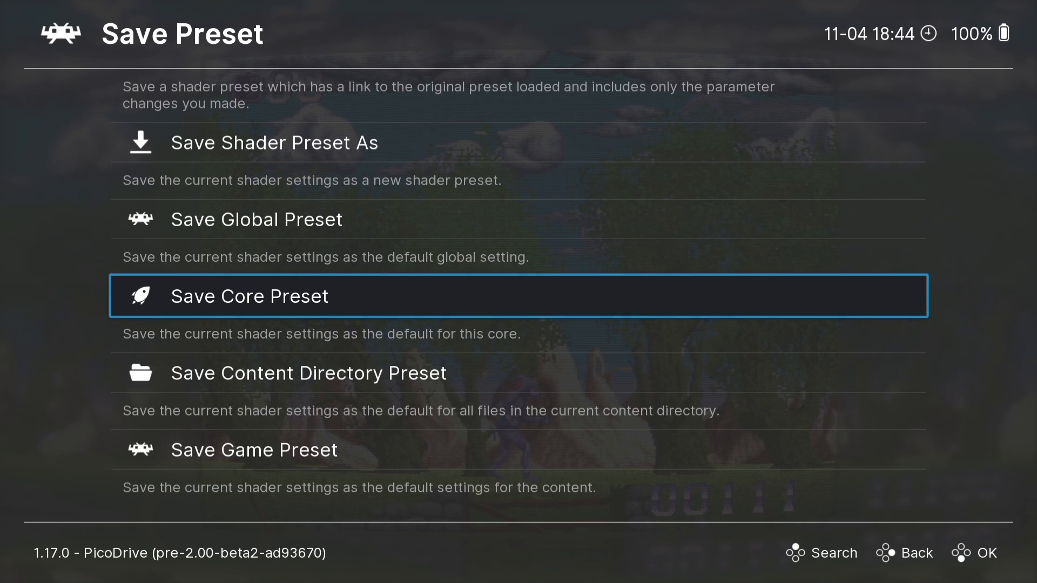
key(Up)
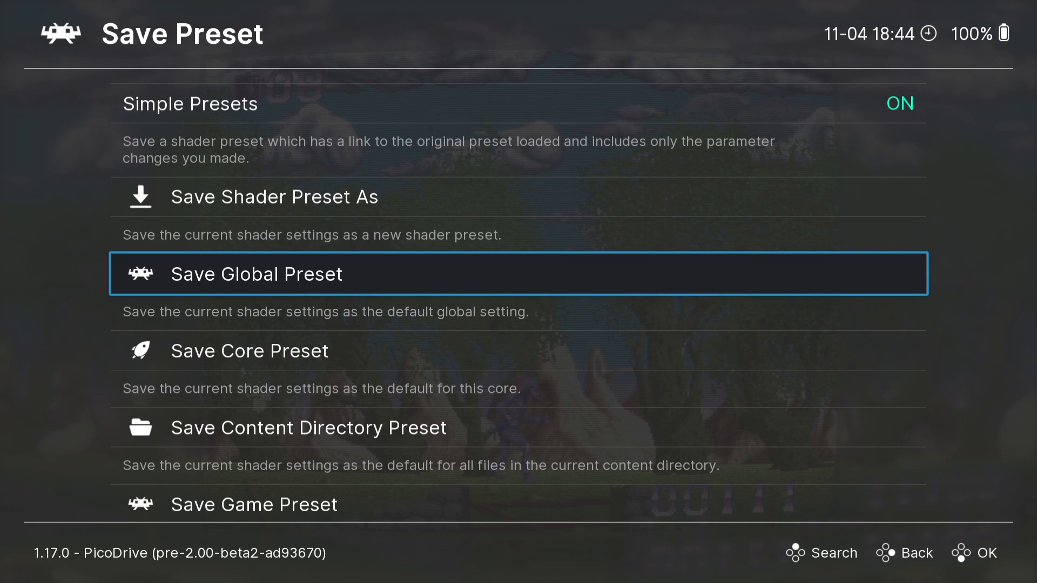
key(Down)
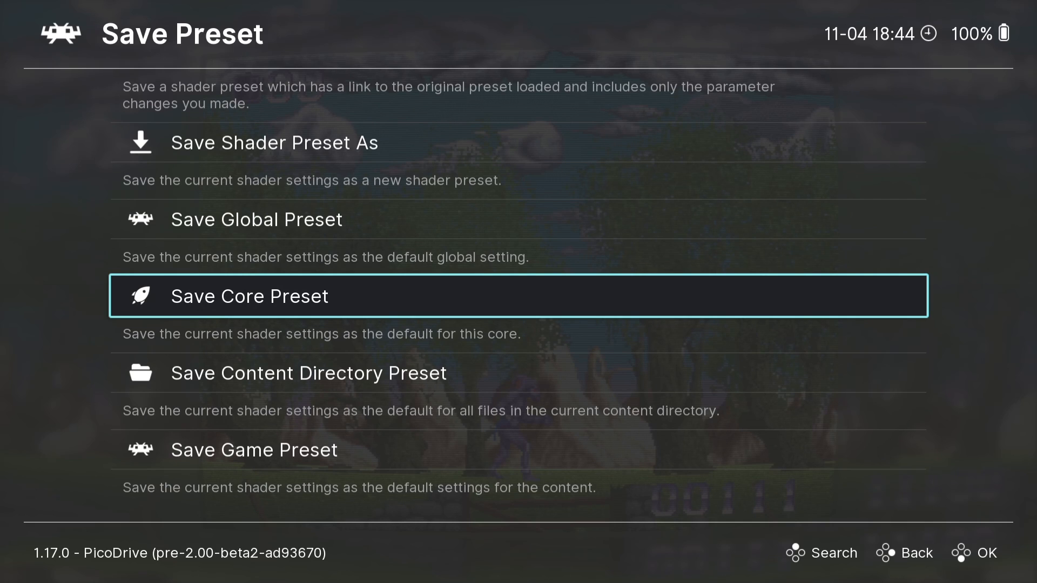
key(Return)
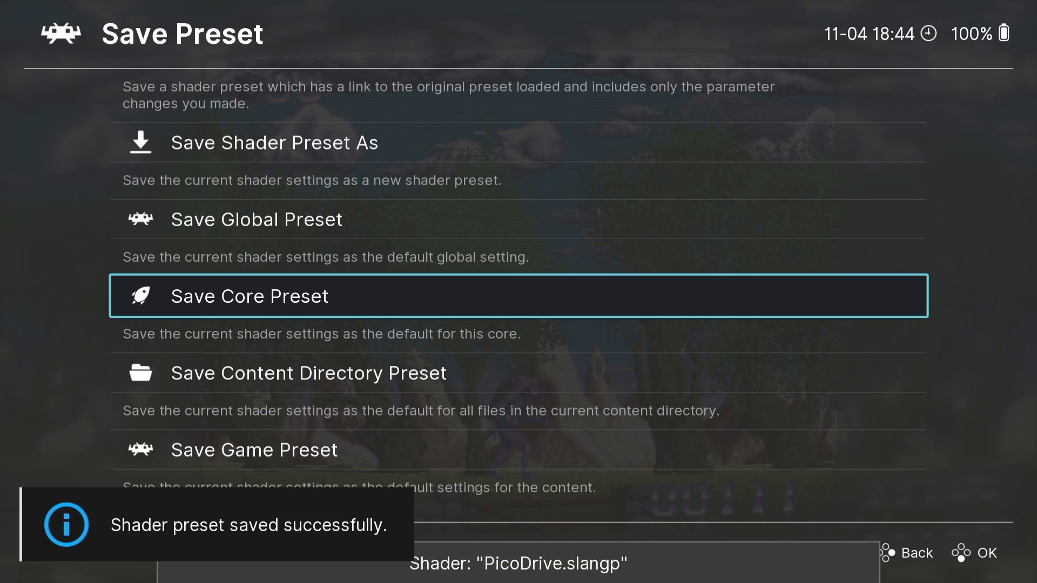
key(BackSpace)
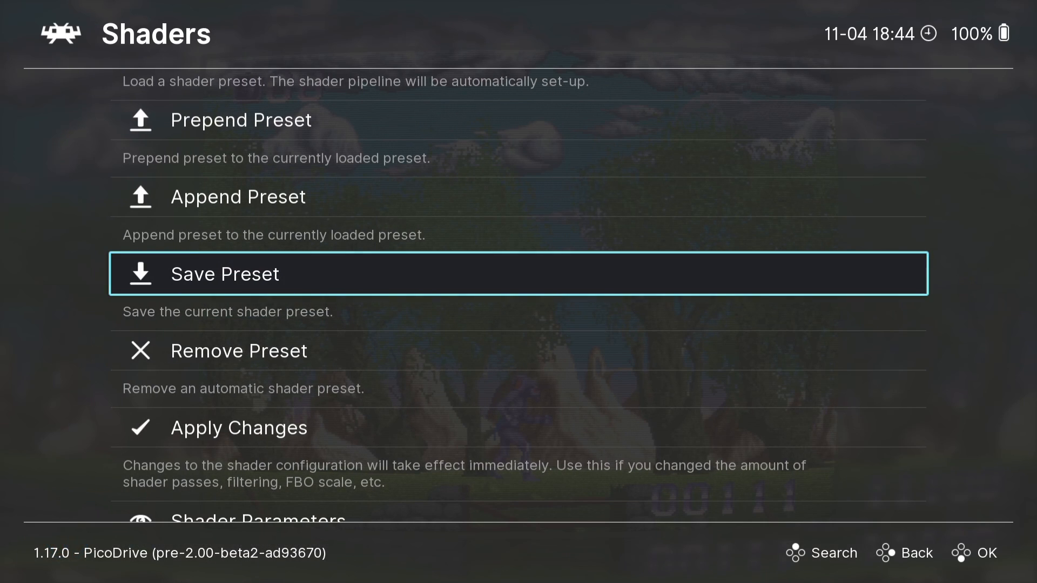
key(BackSpace)
key(BackSpace)
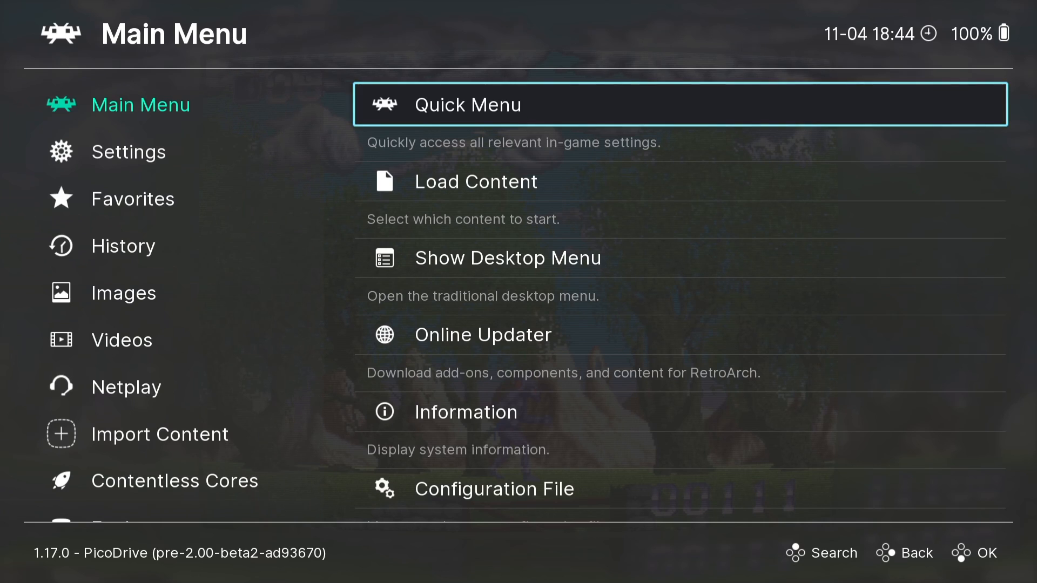
Step: Save the current configuration over the existing retroarch.cfg file
key(Down)
key(Down)
key(Down)
key(Down)
key(Down)
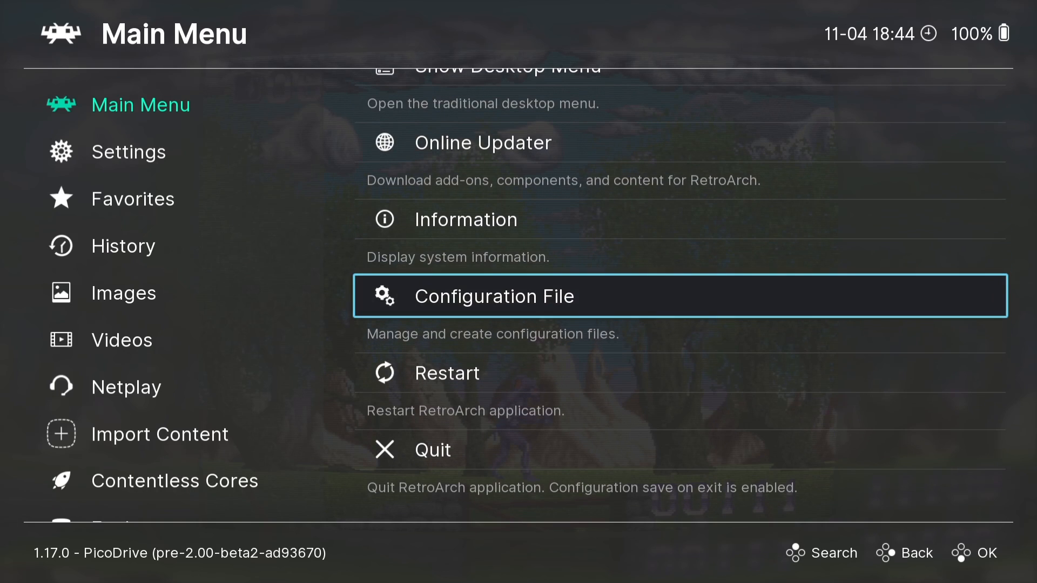
key(Return)
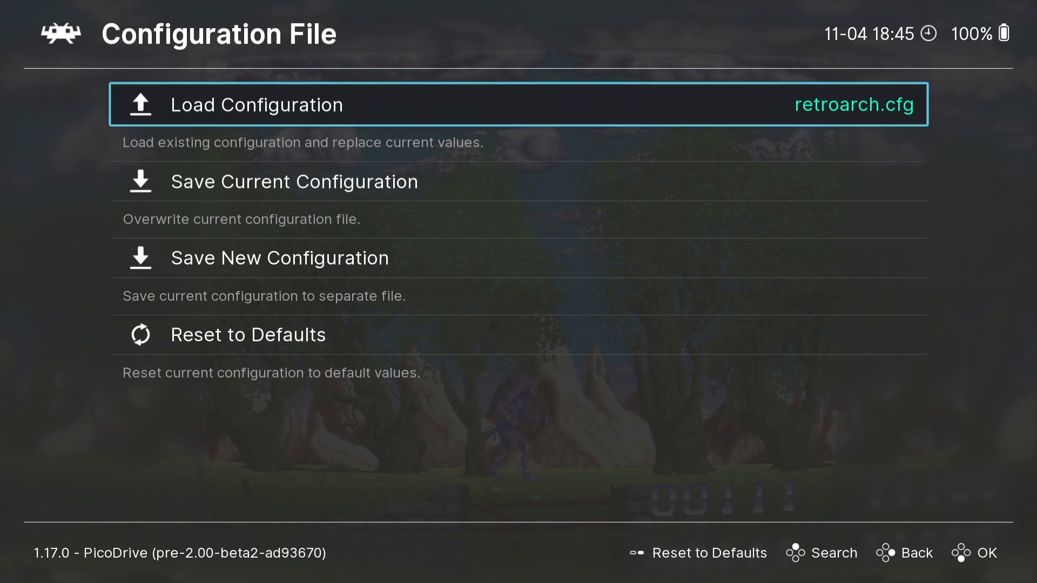
key(Down)
key(Return)
key(BackSpace)
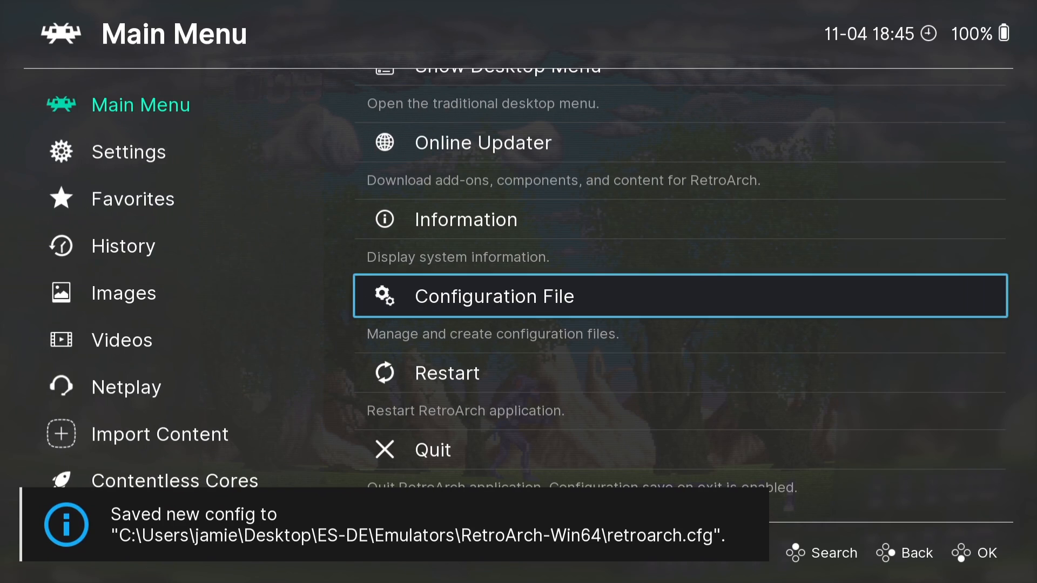
Step: Quit RetroArch to return to the Sega Mega Drive game list in ES-DE
key(Down)
key(Down)
key(Return)
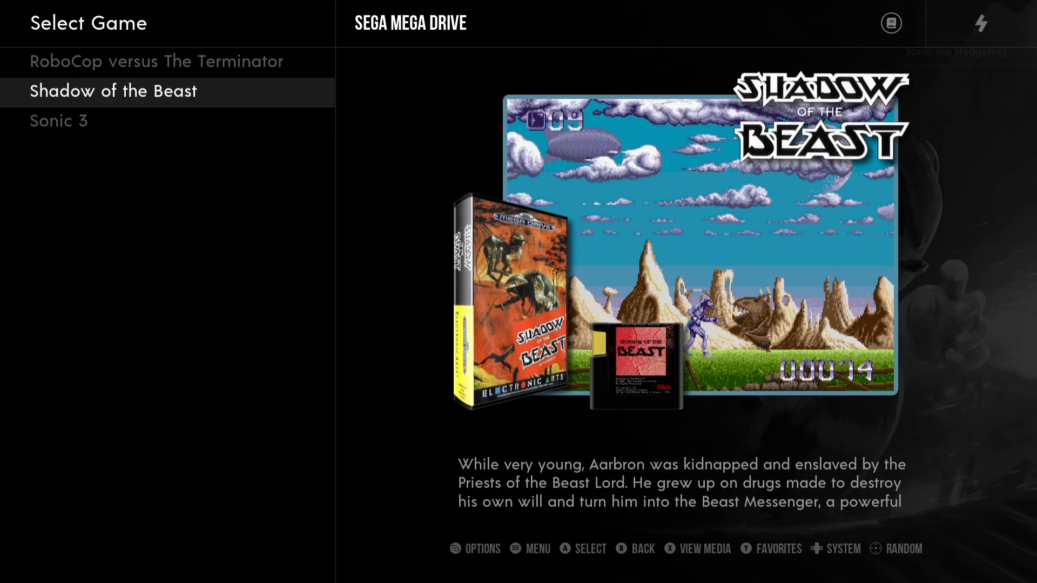
Step: Launch Sonic 3 from the Sega Mega Drive list and start a one-player game
key(Down)
key(Return)
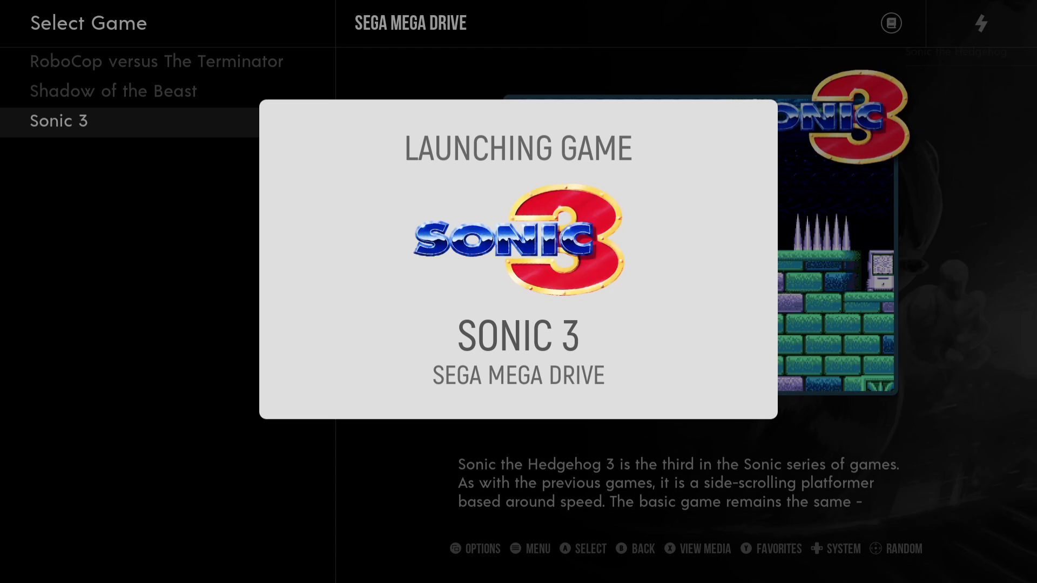
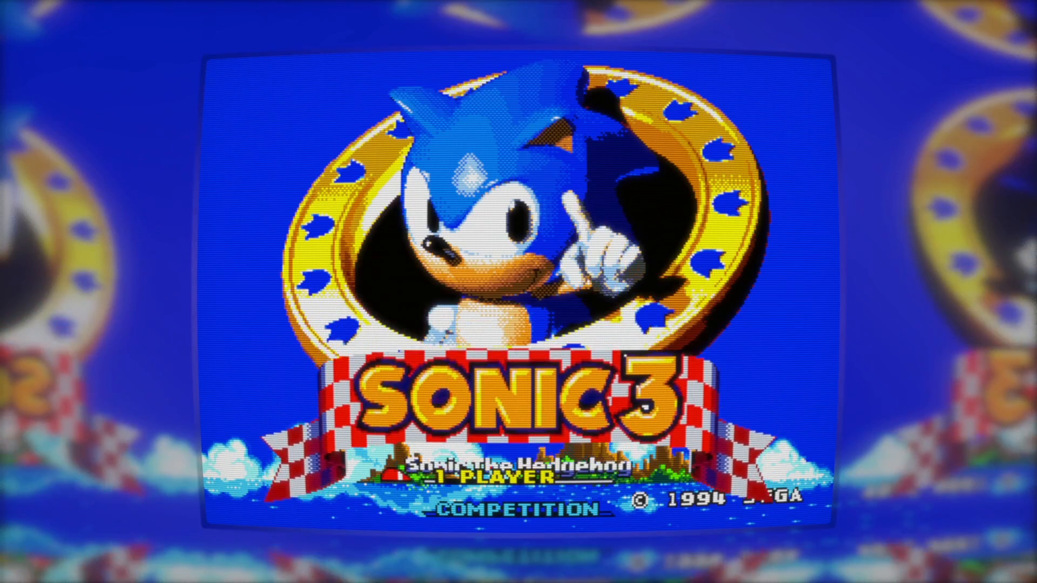
key(Return)
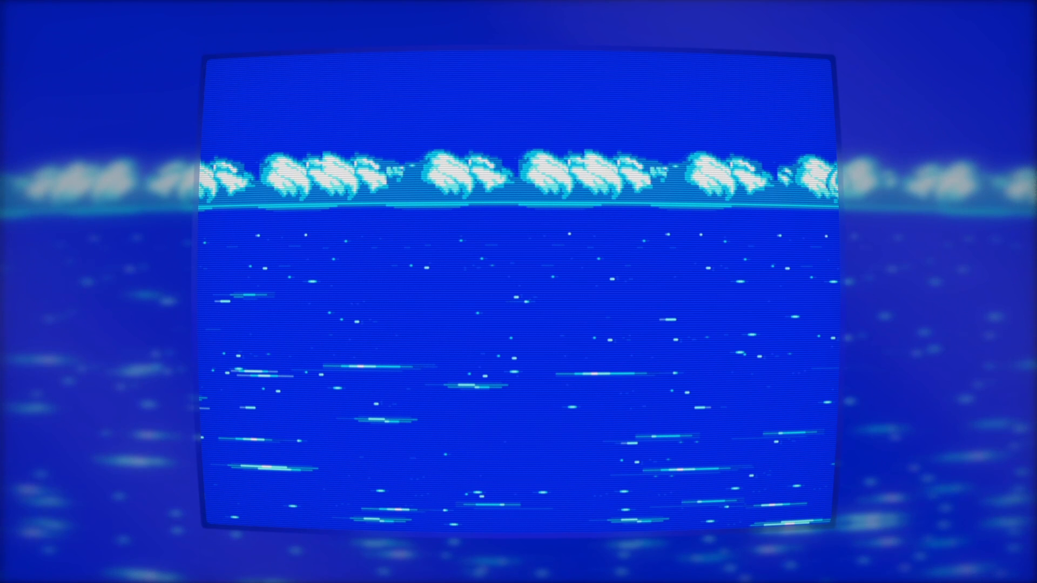
Step: Bring up the quick settings for Sonic 3 and open its Shaders settings
key(F1)
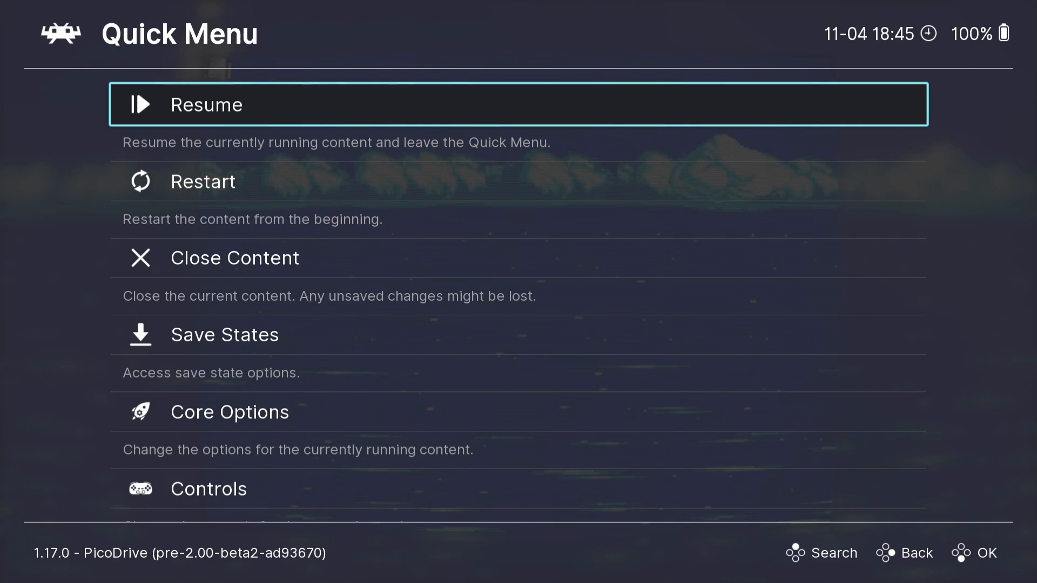
key(Down)
key(Down)
key(Down)
key(Down)
key(Down)
key(Down)
key(Down)
key(Down)
key(Down)
key(Down)
key(Down)
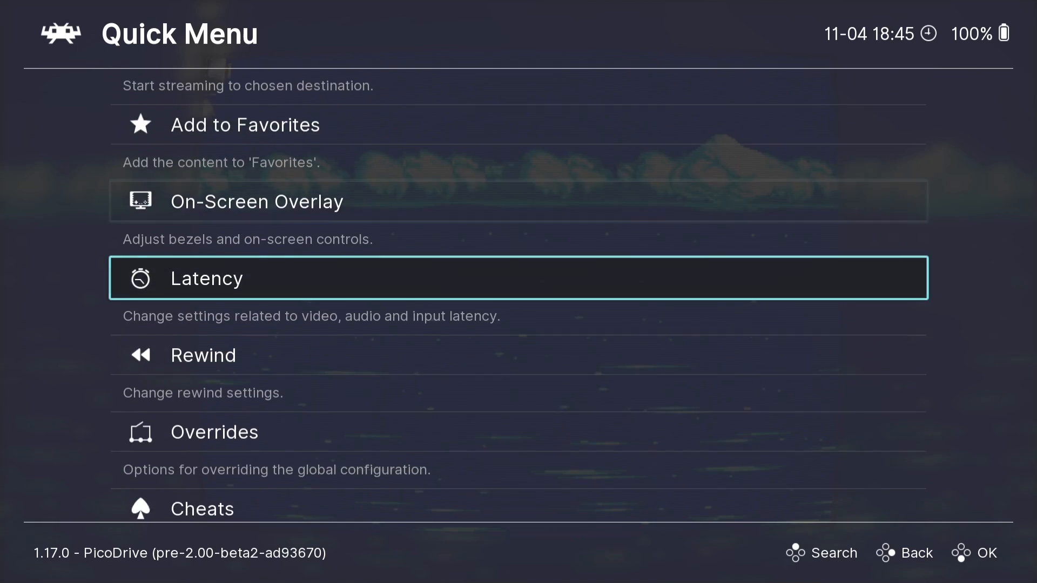
key(Down)
key(Down)
key(Down)
key(Down)
key(Return)
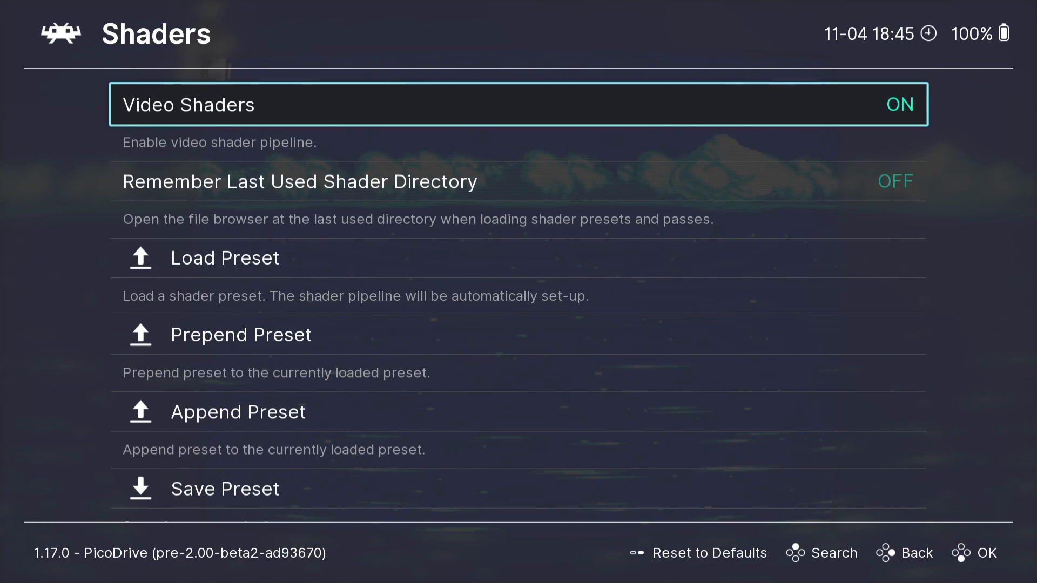
Step: Start loading a shader preset and browse to shaders_slang, bezel, koko-aio, Presets-4.1
key(Down)
key(Down)
key(Return)
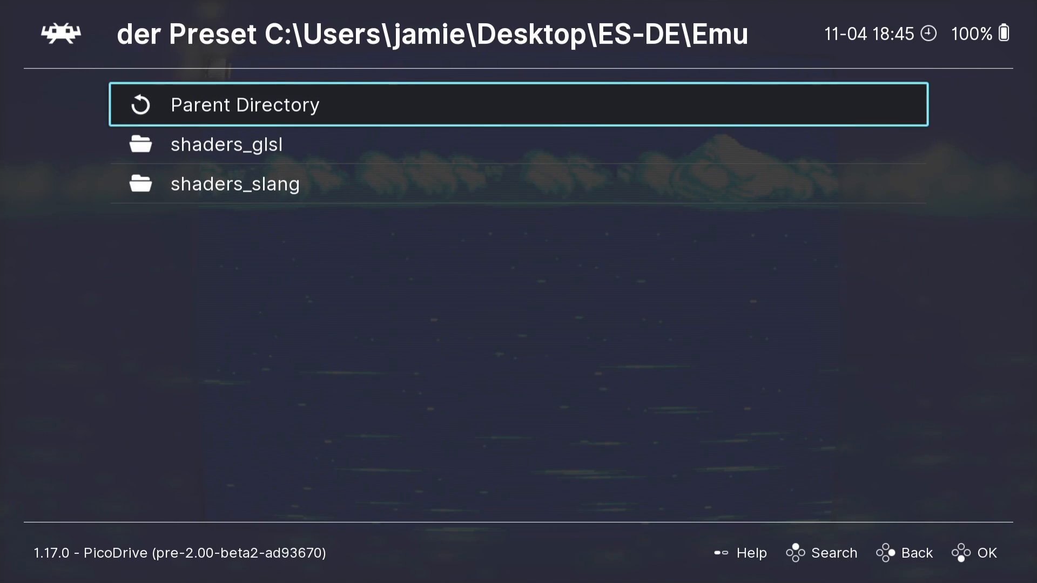
key(Down)
key(Down)
key(Return)
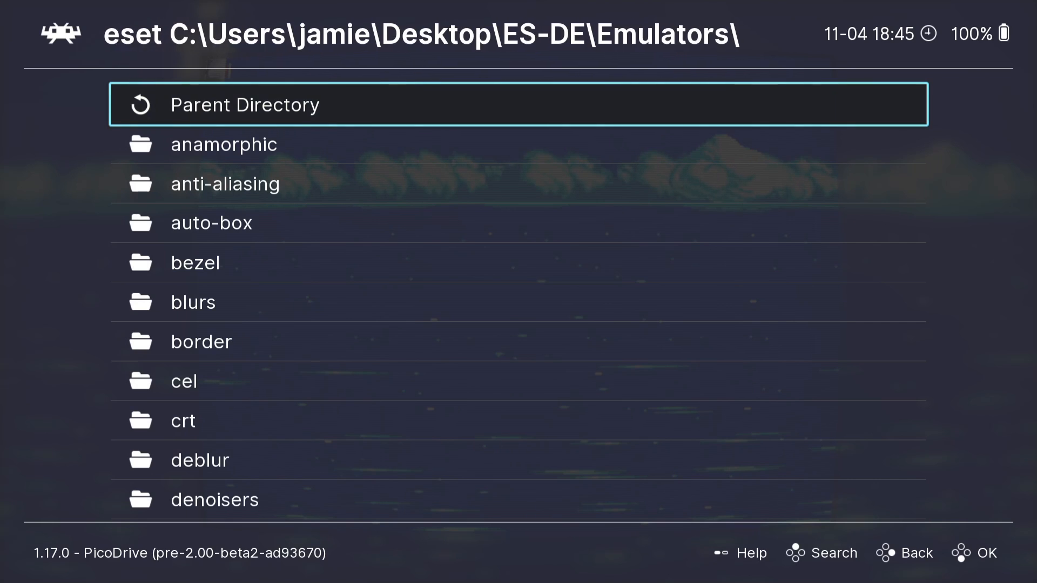
key(Down)
key(Down)
key(Down)
key(Down)
key(Down)
key(Down)
key(Down)
key(Down)
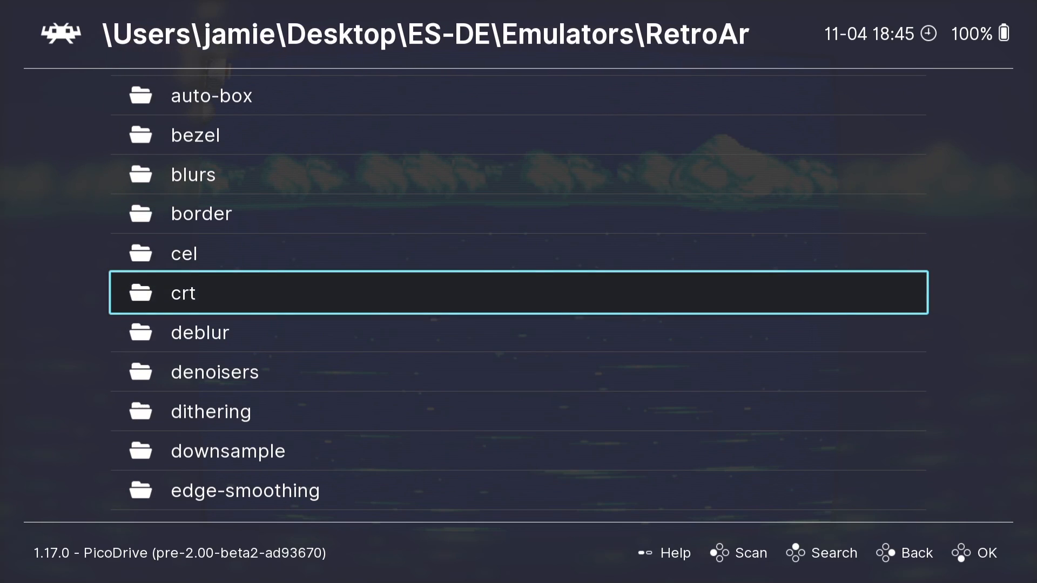
key(Up)
key(Up)
key(Up)
key(Up)
key(Return)
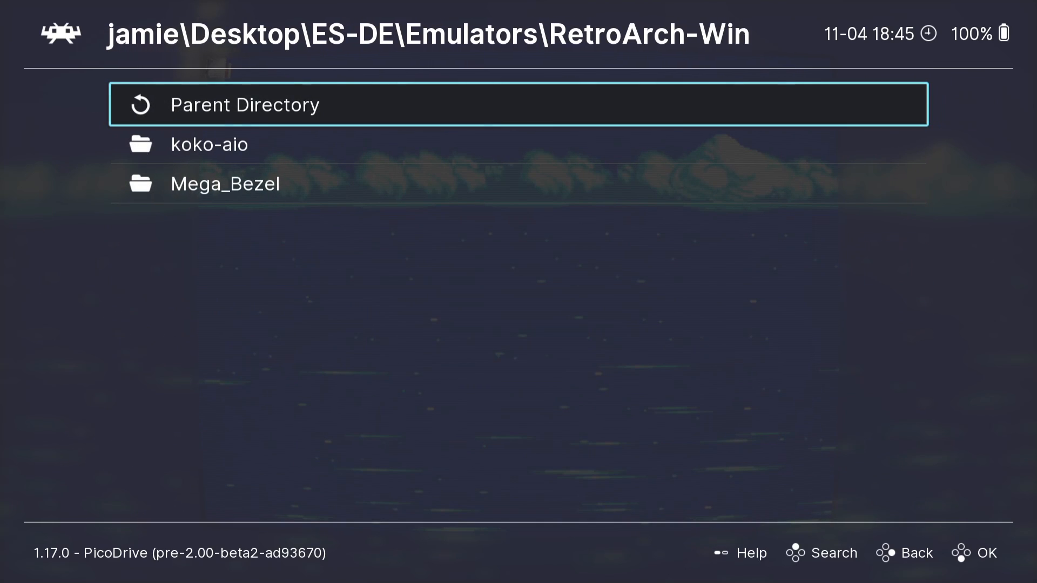
key(Down)
key(Down)
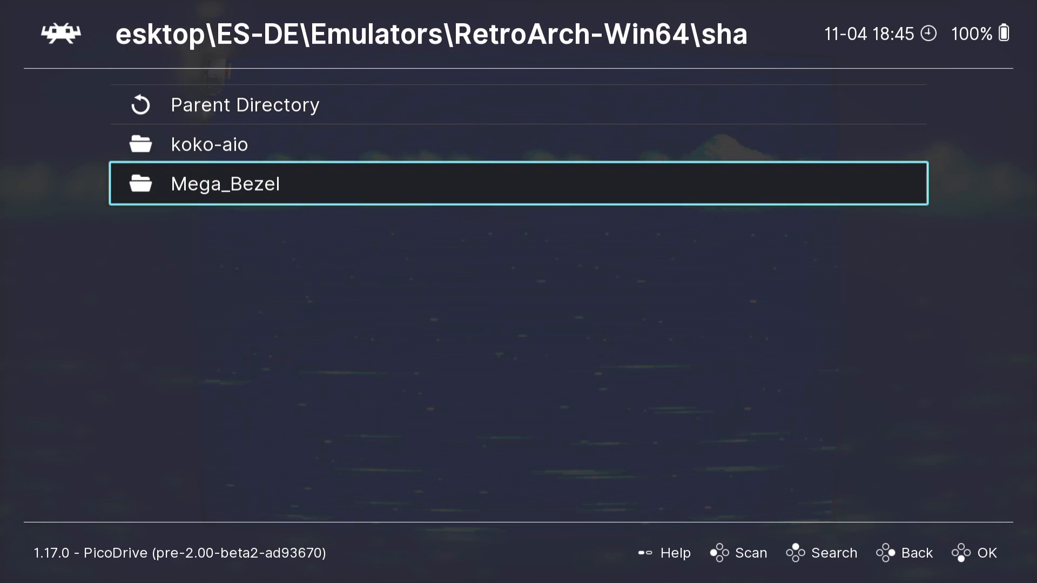
key(Up)
key(Return)
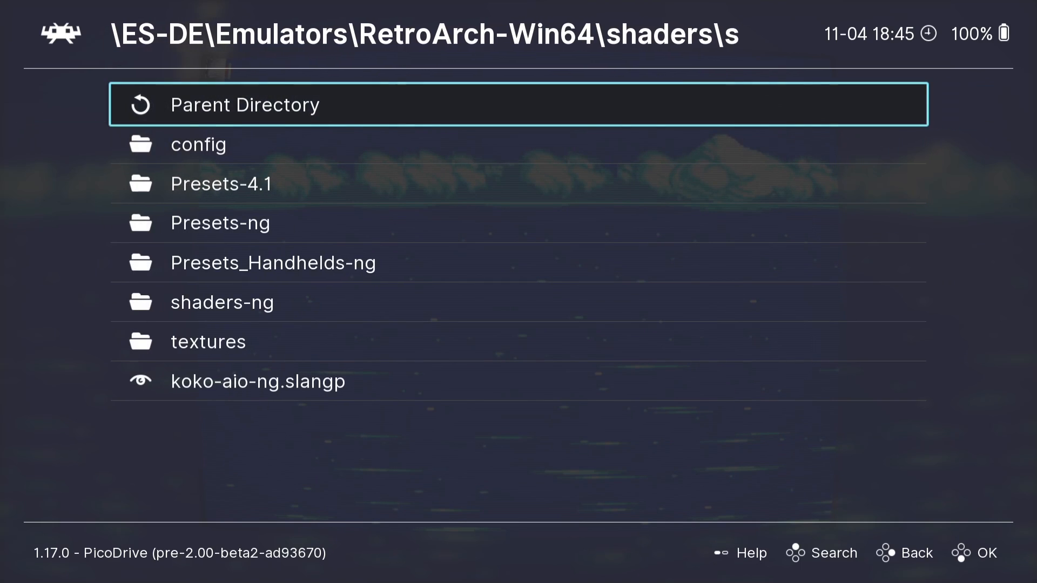
key(Down)
key(Down)
key(Return)
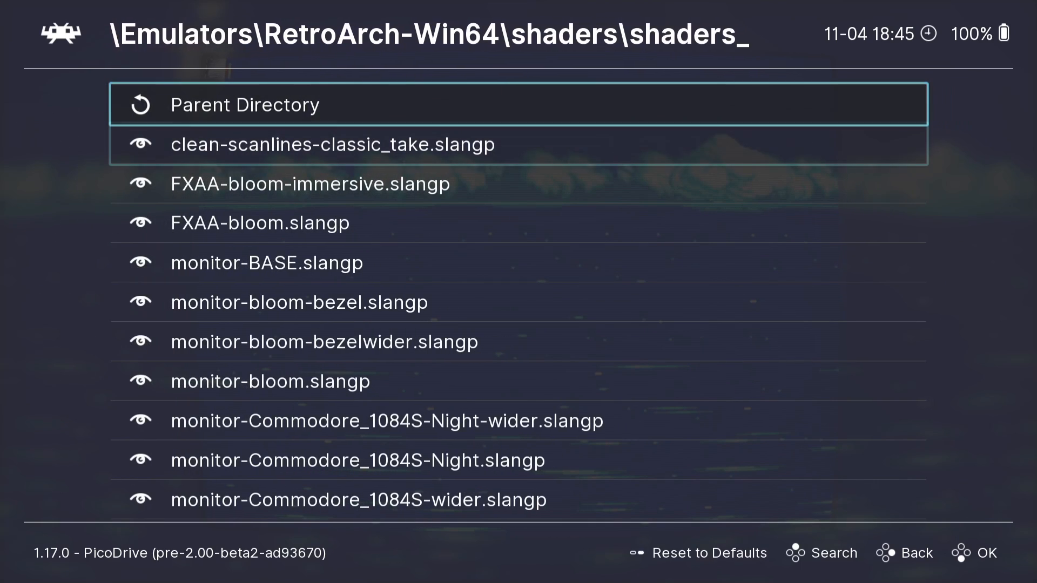
Step: Load the tv-BASE.slangp shader preset from the koko-aio presets and resume the game
key(Down)
key(Down)
key(Down)
key(Down)
key(Down)
key(Down)
key(Down)
key(Down)
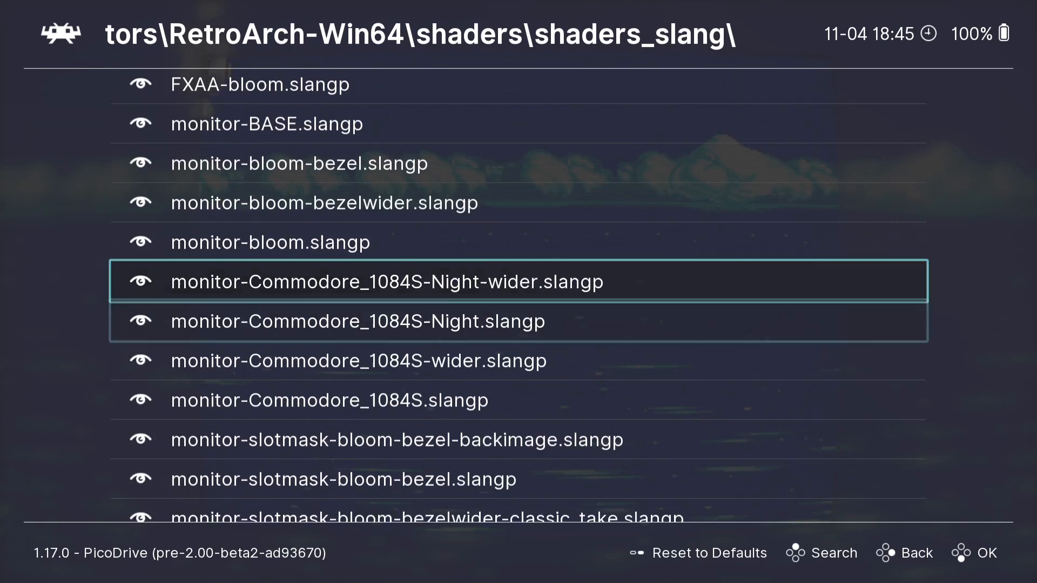
key(Up)
key(Down)
key(Down)
key(Down)
key(Down)
key(Down)
key(Down)
key(Down)
key(Down)
key(Down)
key(Down)
key(Down)
key(Down)
key(Down)
key(Down)
key(Down)
key(Down)
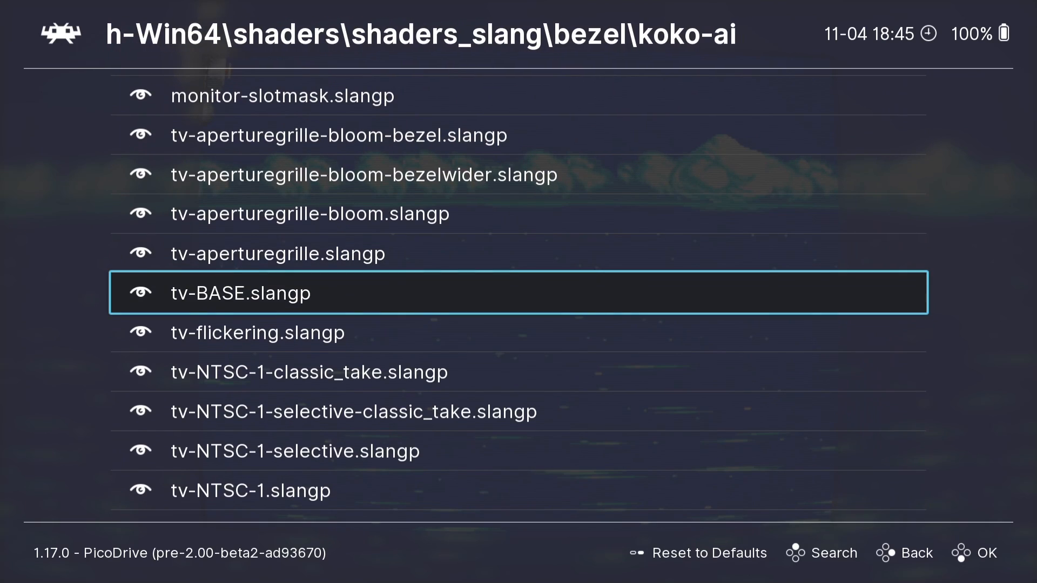
key(Return)
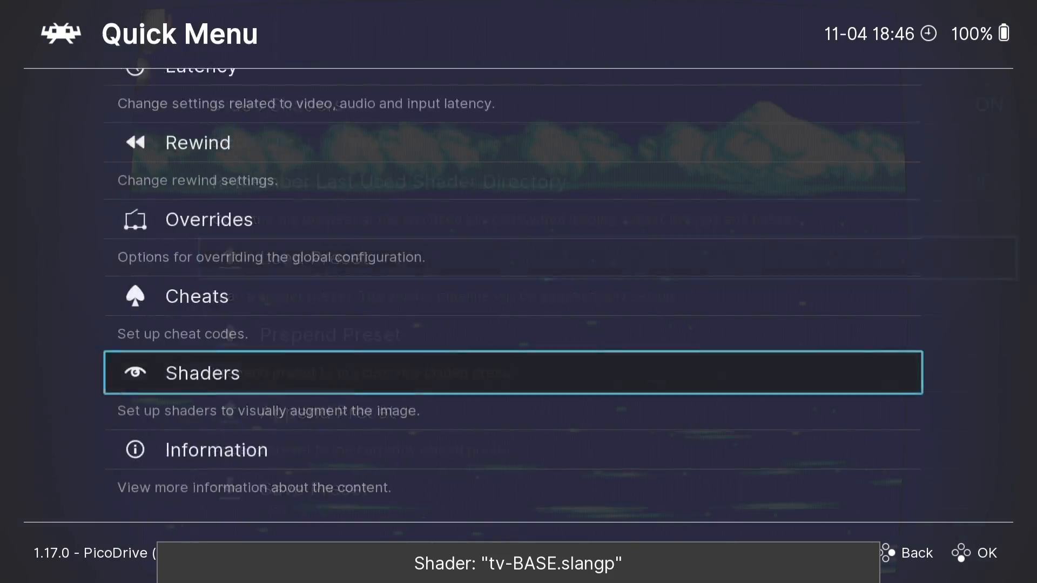
key(BackSpace)
key(Return)
key(Return)
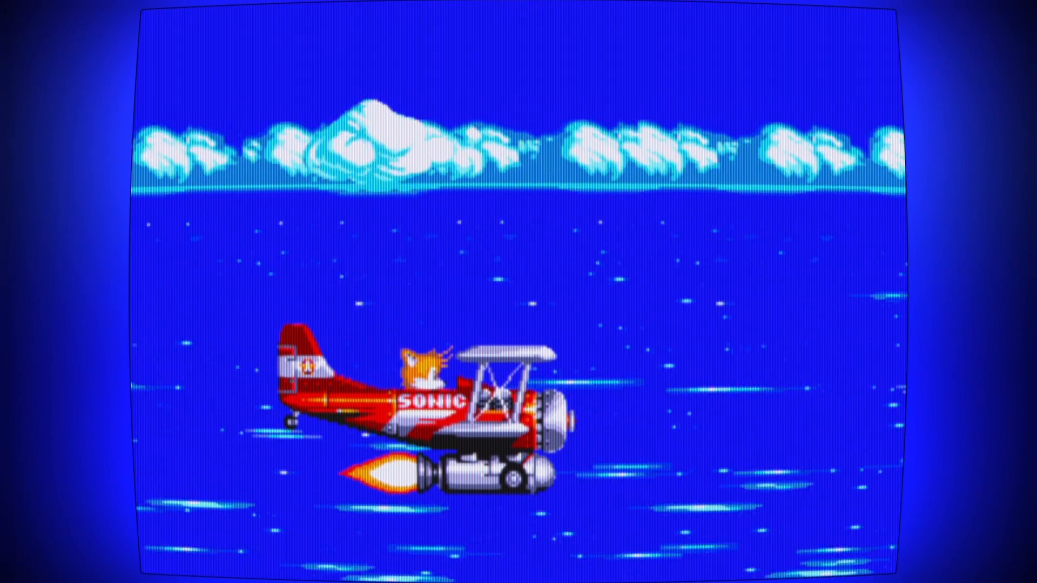
Step: Return to the quick settings of the running game and reopen the Shaders settings
key(F1)
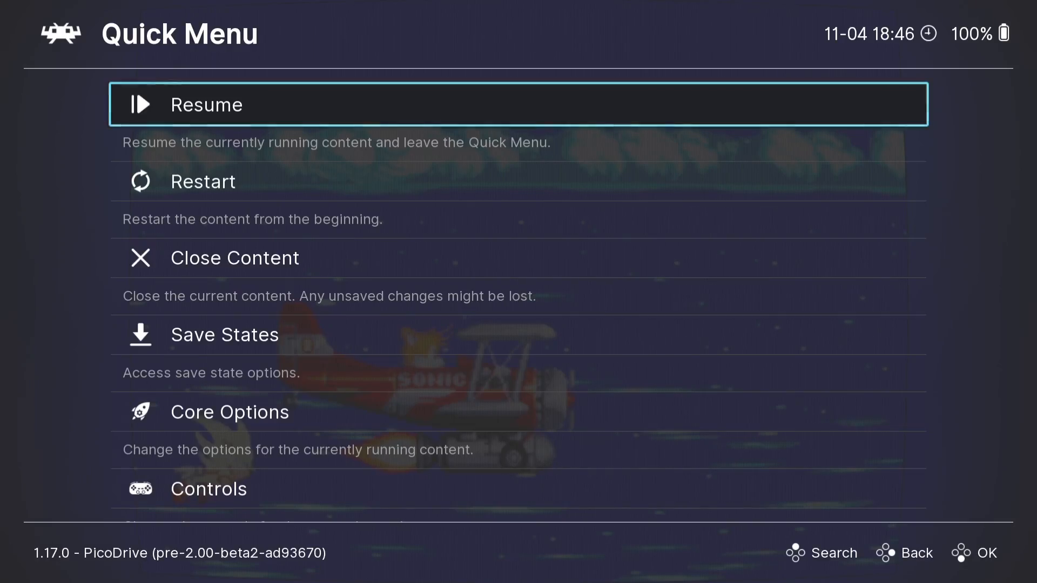
key(Down)
key(Down)
key(Down)
key(Down)
key(BackSpace)
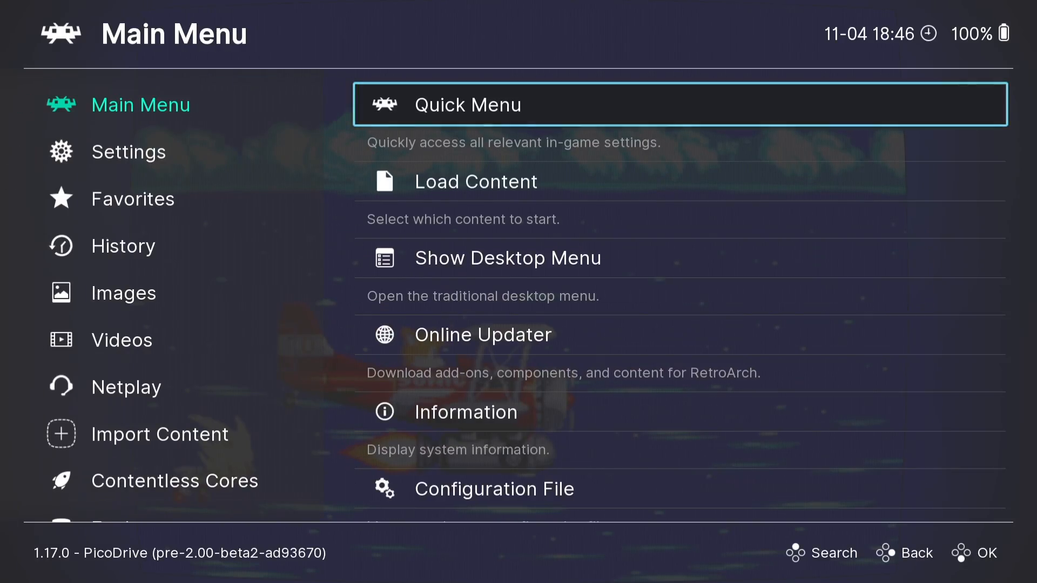
key(Down)
key(Down)
key(Down)
key(Down)
key(Down)
key(Down)
key(Down)
key(Down)
key(Left)
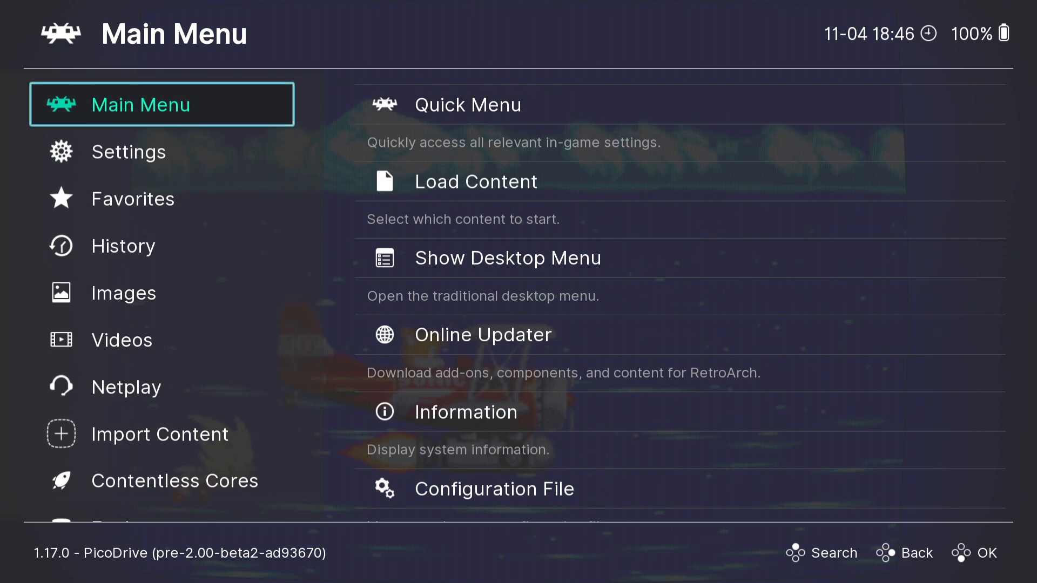
key(Right)
key(Return)
key(Up)
key(Up)
key(Return)
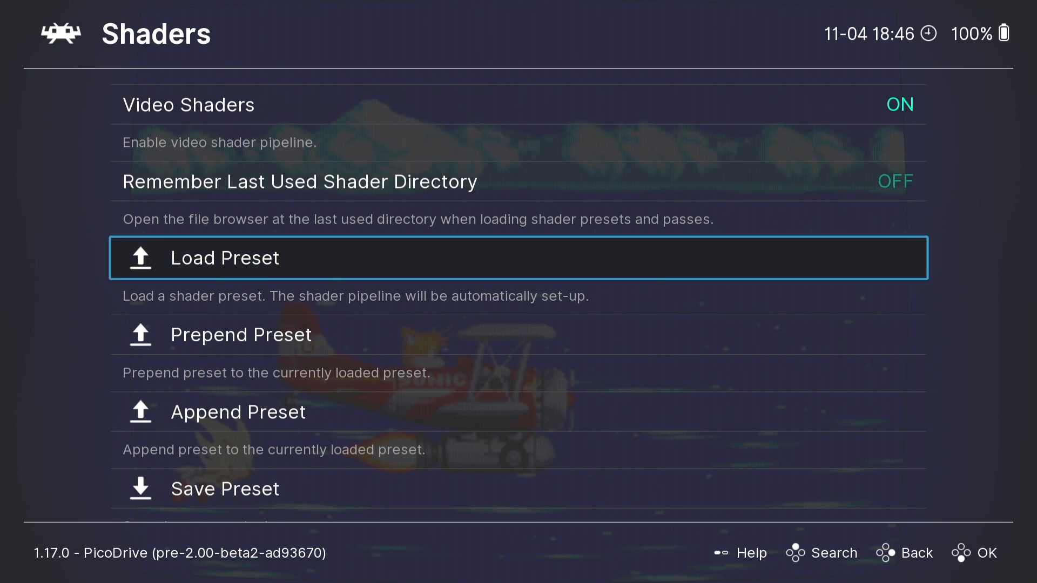
Step: Start loading another shader preset and open the film folder inside shaders_slang
key(Return)
key(Down)
key(Down)
key(Return)
key(Down)
key(Down)
key(Down)
key(Down)
key(Down)
key(Down)
key(Down)
key(Down)
key(Down)
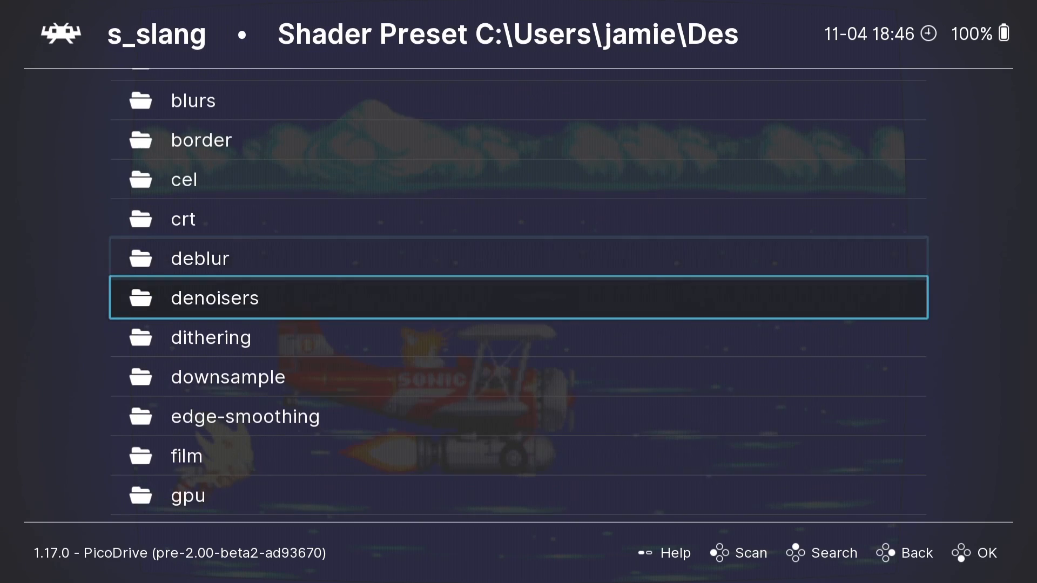
key(Down)
key(Down)
key(Down)
key(Down)
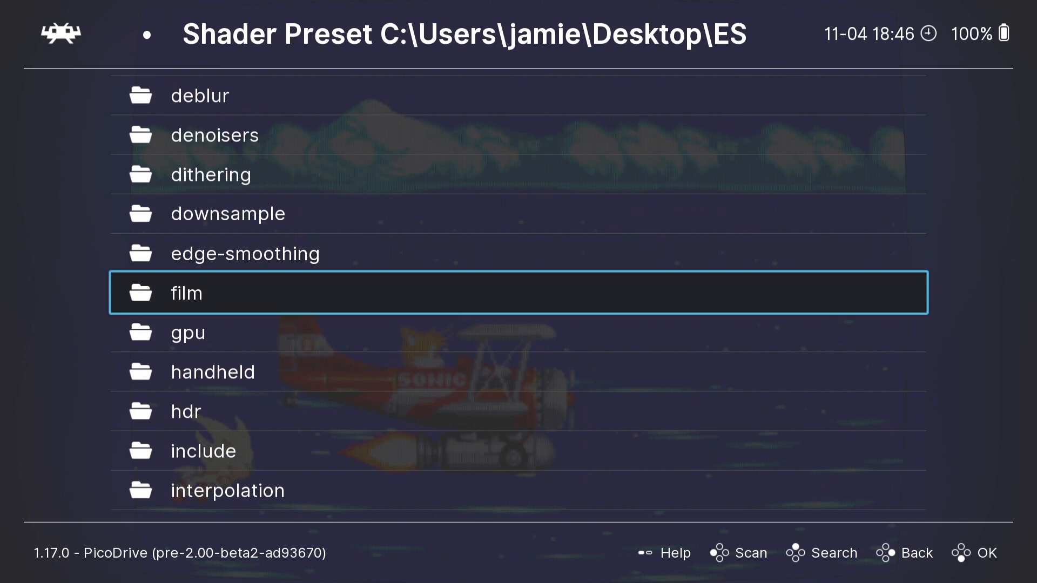
key(Return)
Step: Load the technicolor.slangp shader preset and return to the running game
key(Down)
key(Down)
key(Down)
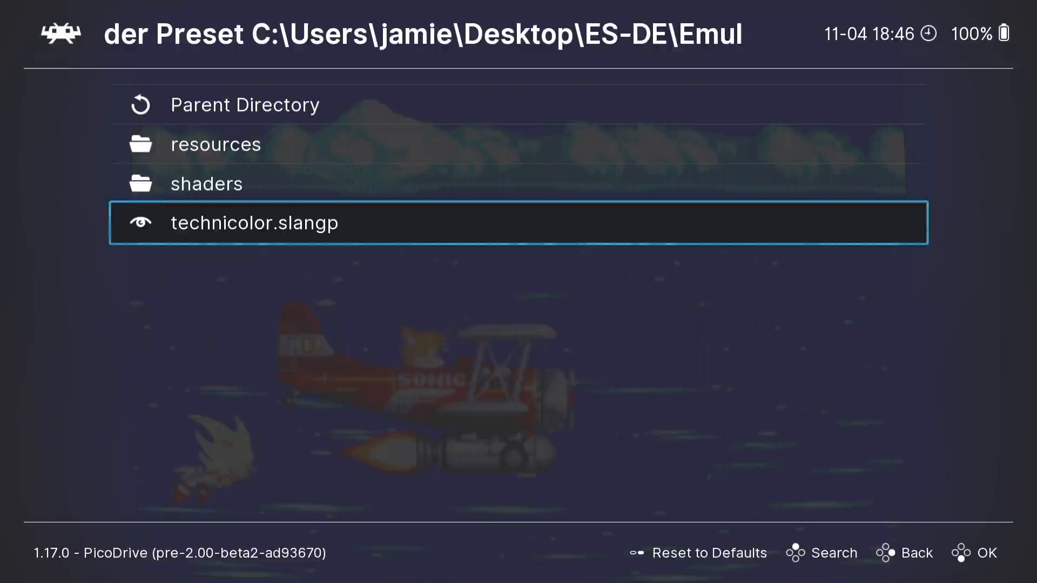
key(Return)
key(BackSpace)
key(BackSpace)
key(F1)
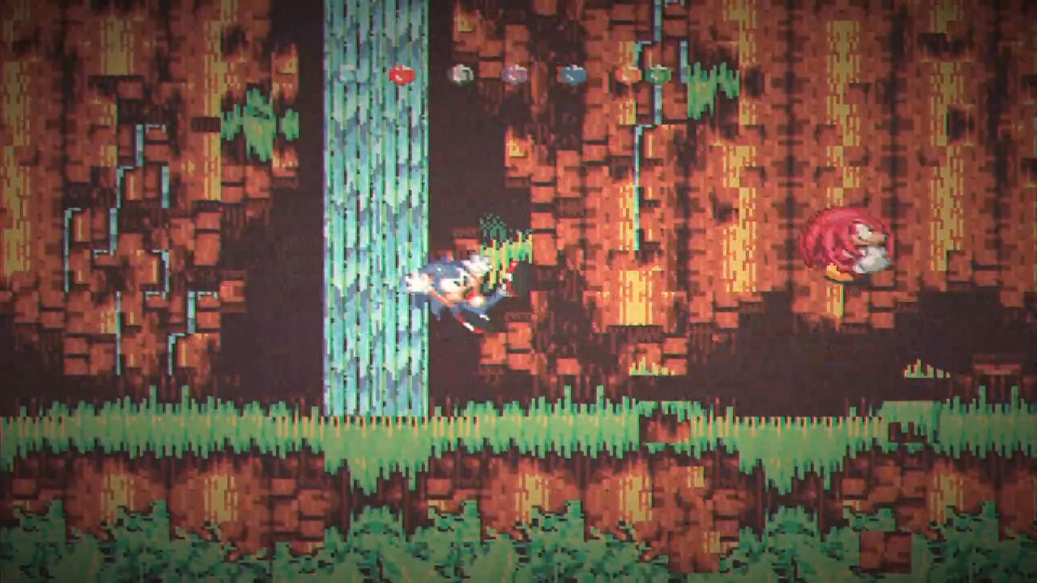
Step: Pause Sonic 3 with the technicolor shader applied and go back into its Shaders settings
key(F1)
key(Down)
key(Down)
key(Down)
key(Down)
key(Down)
key(Down)
key(Down)
key(Down)
key(Down)
key(Down)
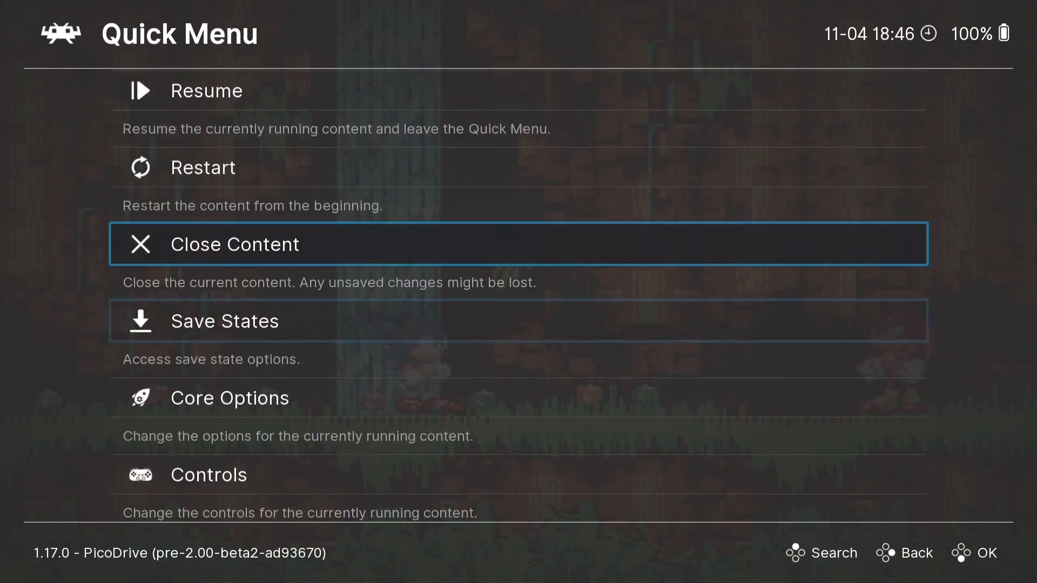
key(Down)
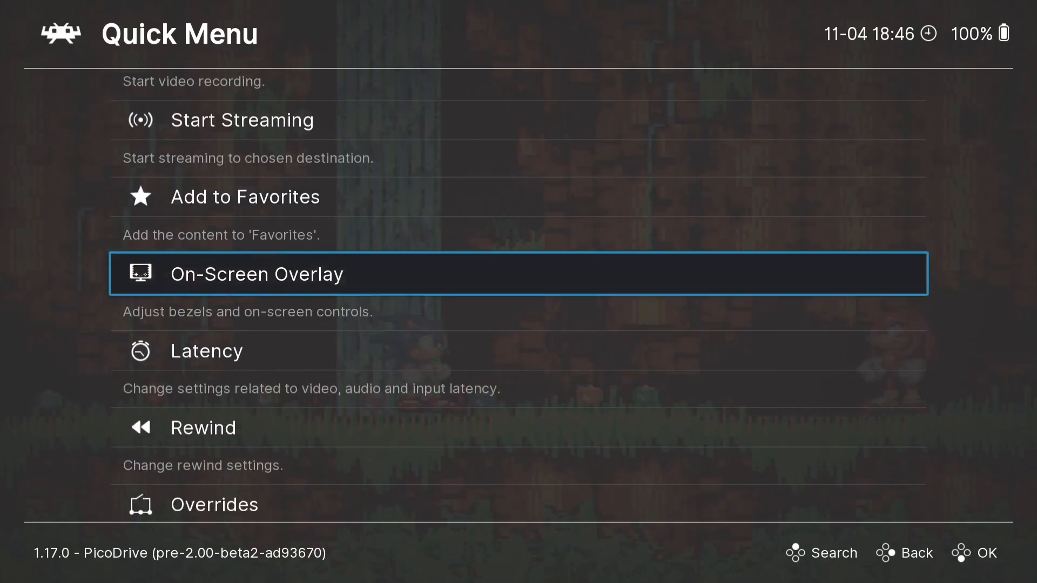
key(Down)
key(Down)
key(Return)
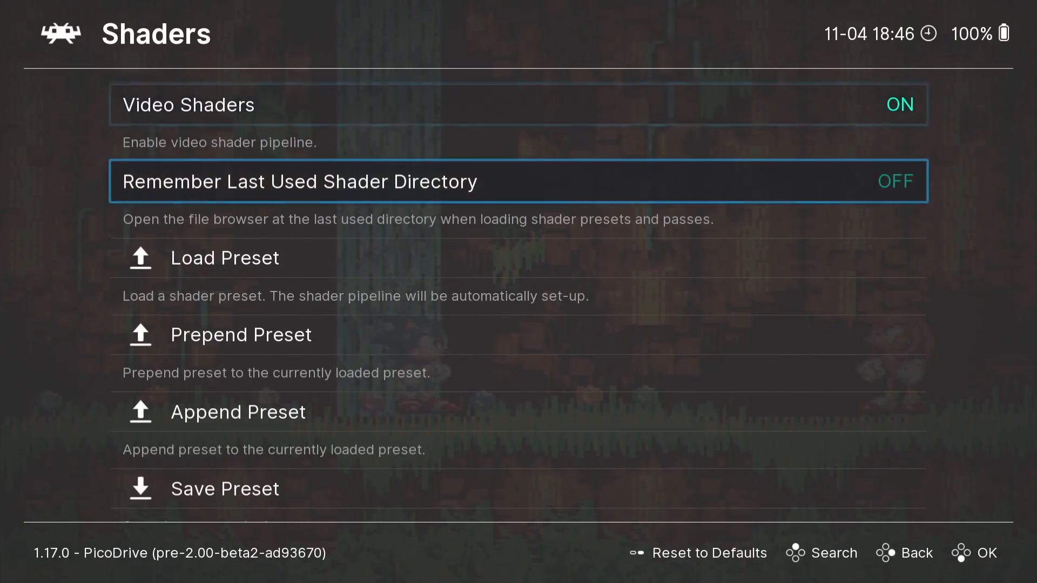
Step: Start loading a preset and browse to shaders_slang, bezel, Mega_Bezel, Presets, Base_CRT_Presets
key(Return)
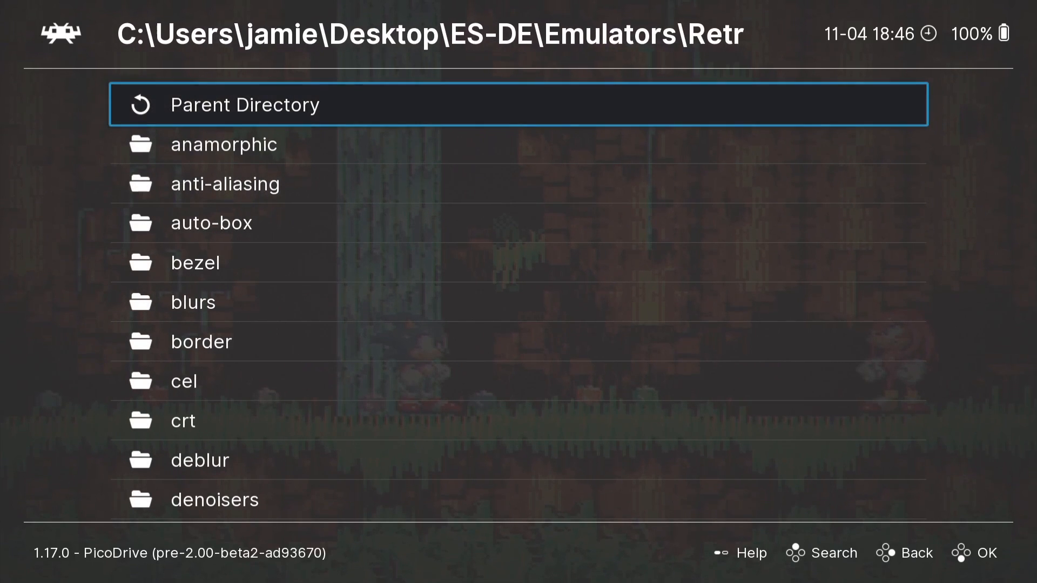
key(Return)
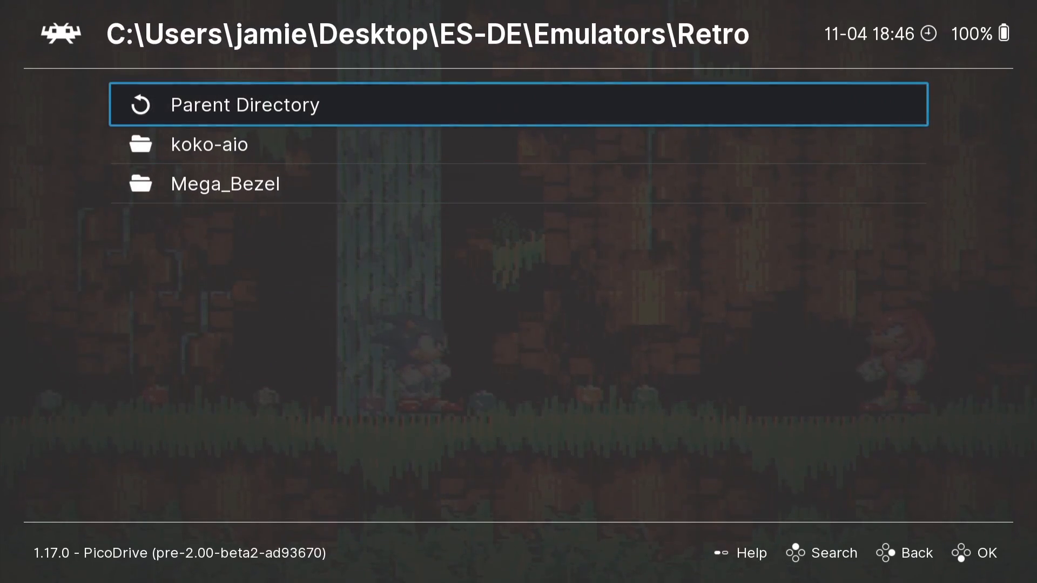
key(Return)
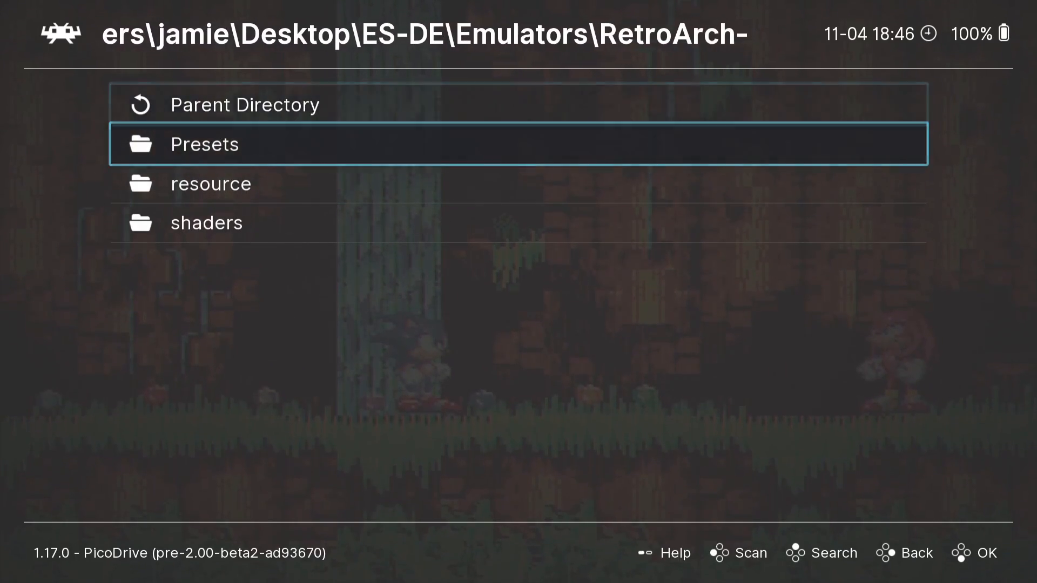
key(Return)
key(Down)
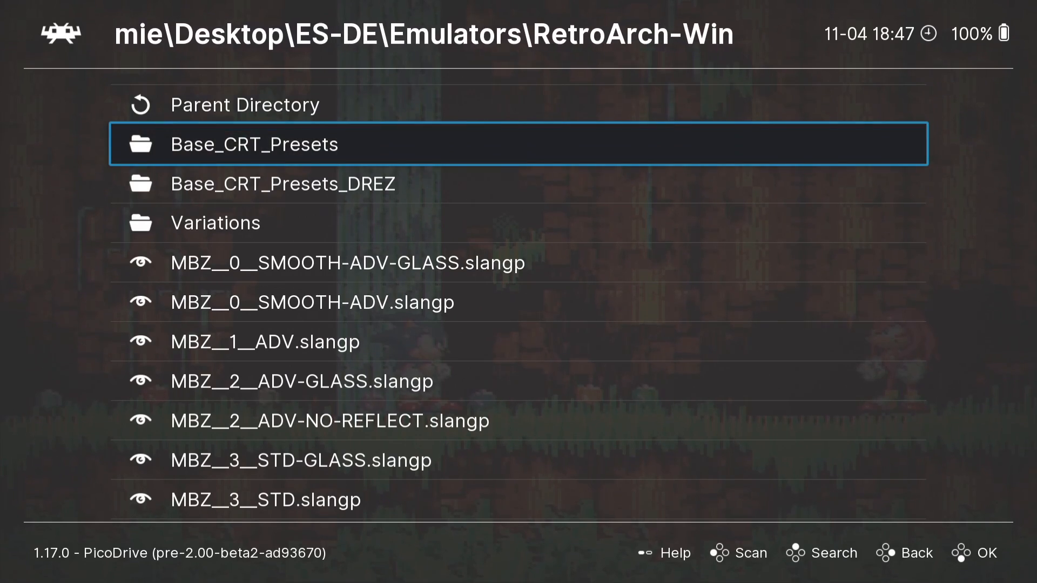
key(Return)
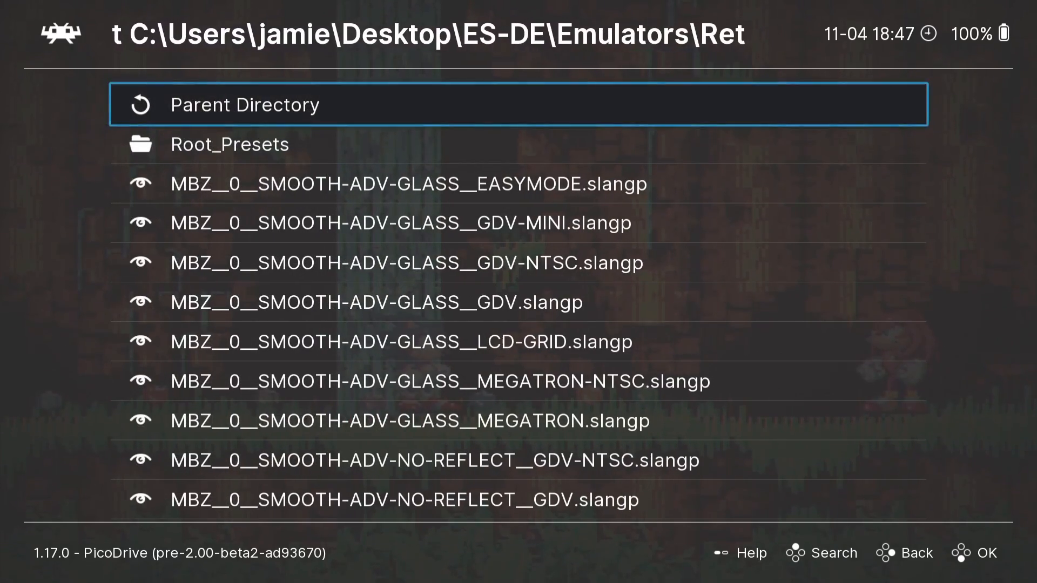
Step: Load the MBZ__0__SMOOTH-ADV-GLASS__MEGATRON-NTSC.slangp shader preset from the Base_CRT_Presets folder
key(Down)
key(Down)
key(Down)
key(Down)
key(Down)
key(Down)
key(Down)
key(Down)
key(Down)
key(Down)
key(Down)
key(Down)
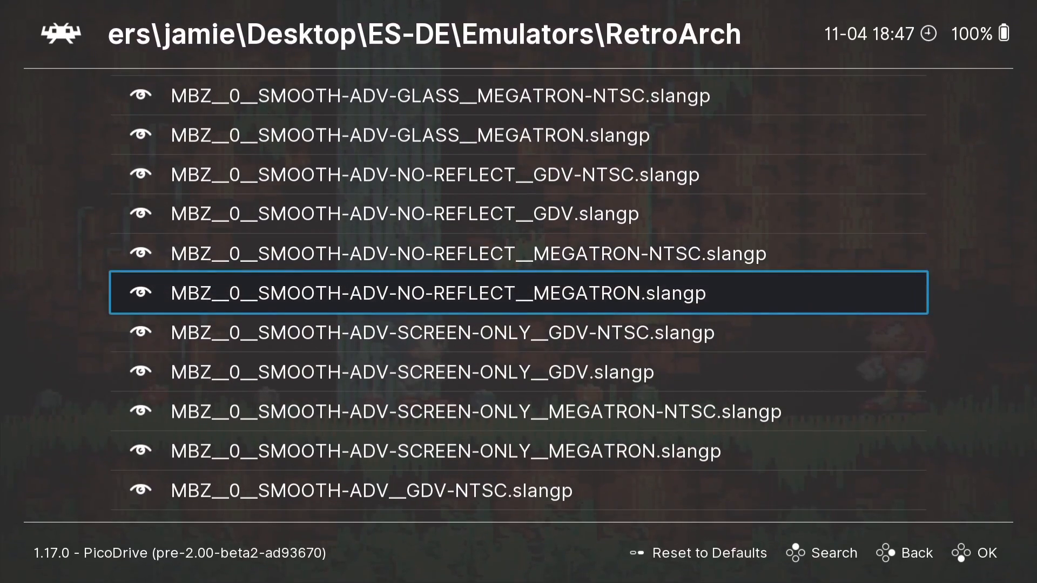
key(Up)
key(Up)
key(Up)
key(Up)
key(Up)
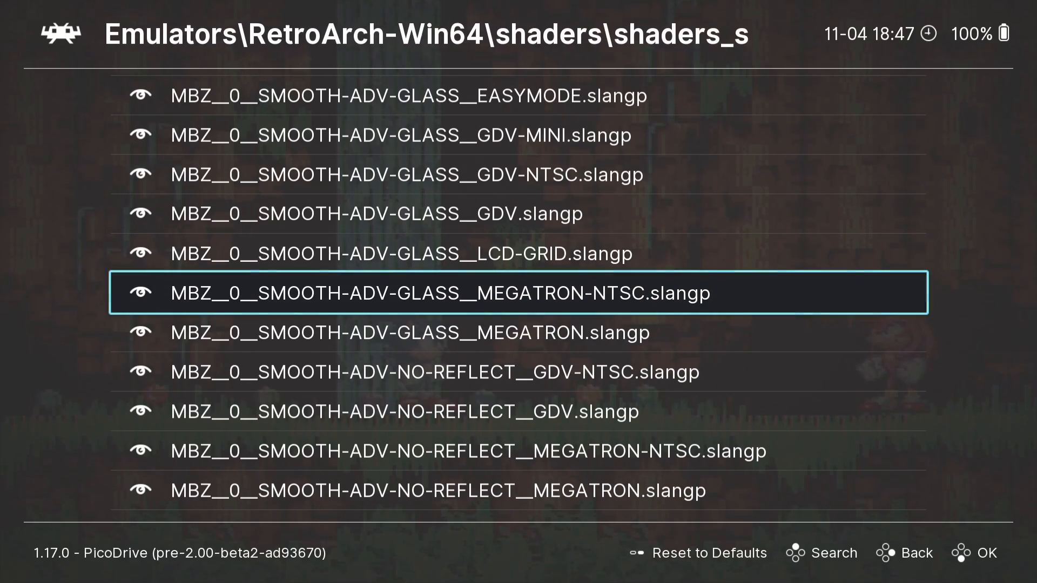
key(Return)
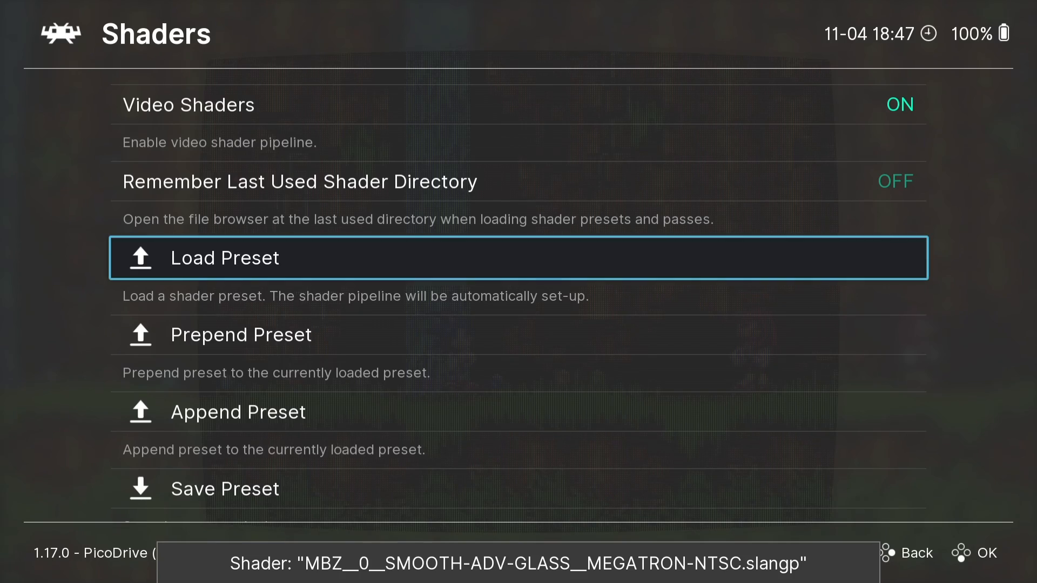
Step: Save the current shader settings as the core preset for PicoDrive
key(Down)
key(Down)
key(Down)
key(Return)
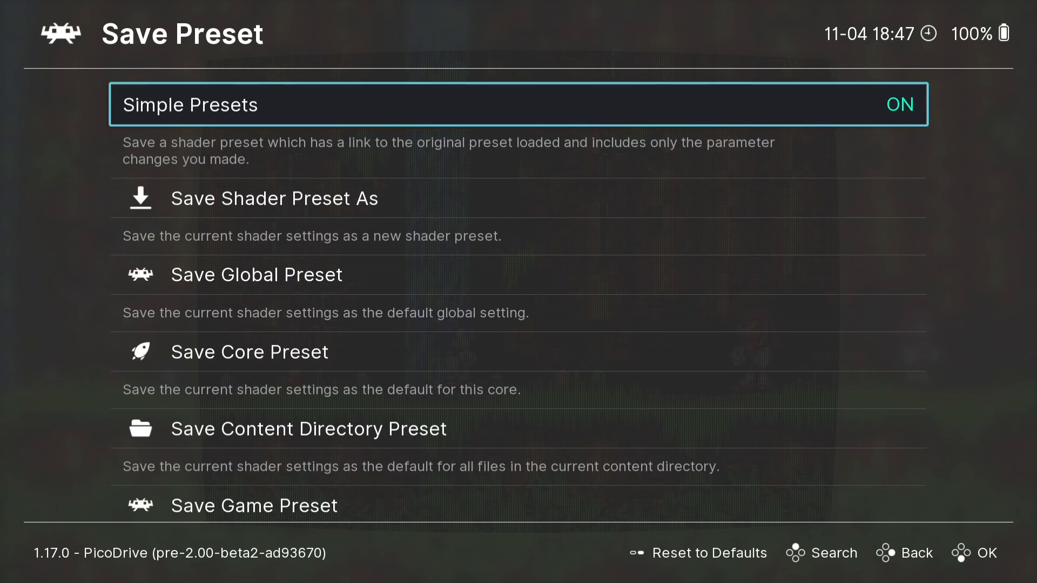
key(Down)
key(Down)
key(Down)
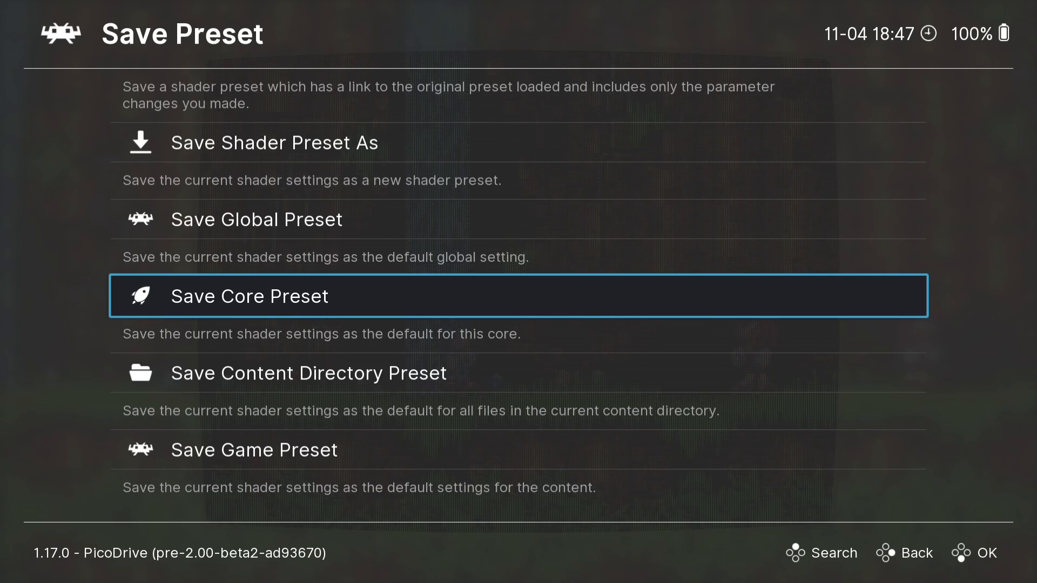
key(Return)
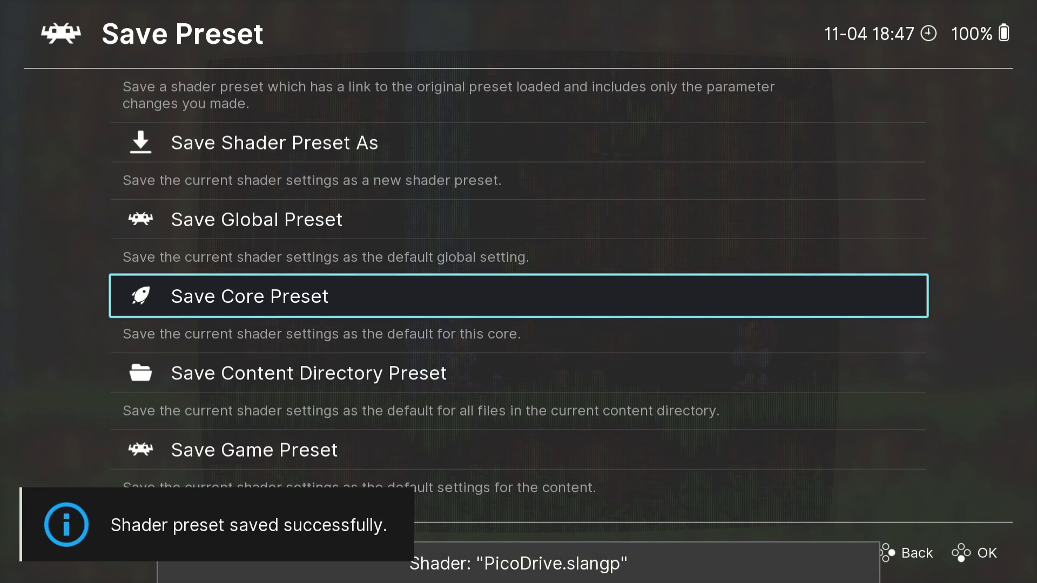
Step: Leave the shader settings and resume Sonic 3
key(BackSpace)
key(BackSpace)
key(BackSpace)
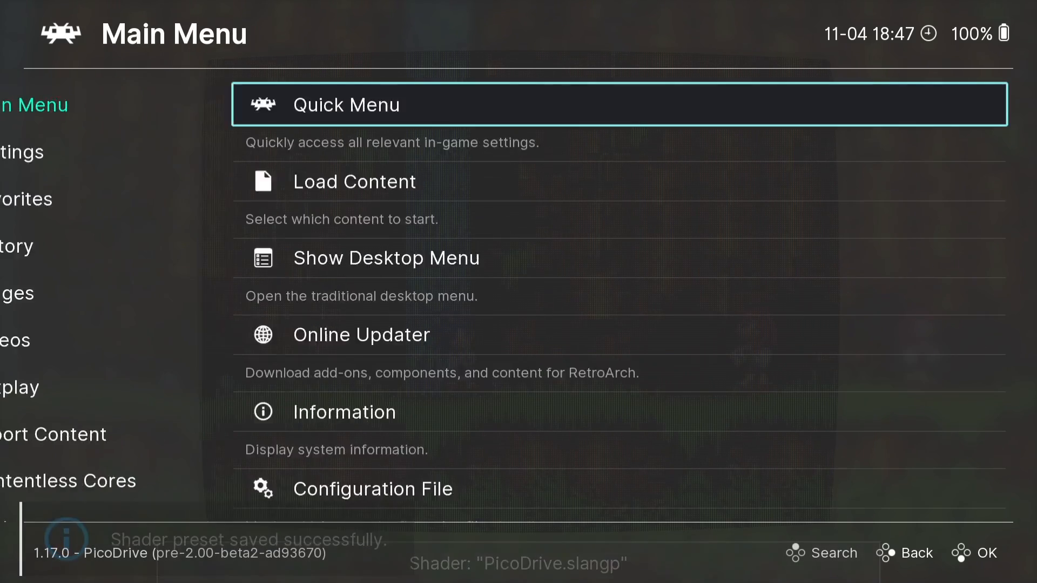
key(Return)
key(Return)
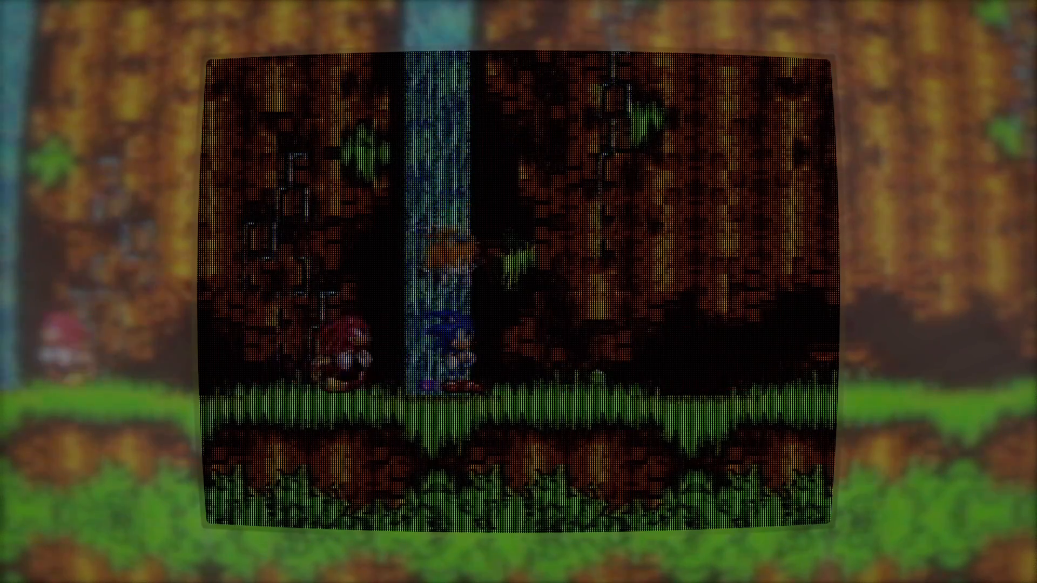
Step: Pause the game, check its On-Screen Overlay settings without changing them, and resume
key(F1)
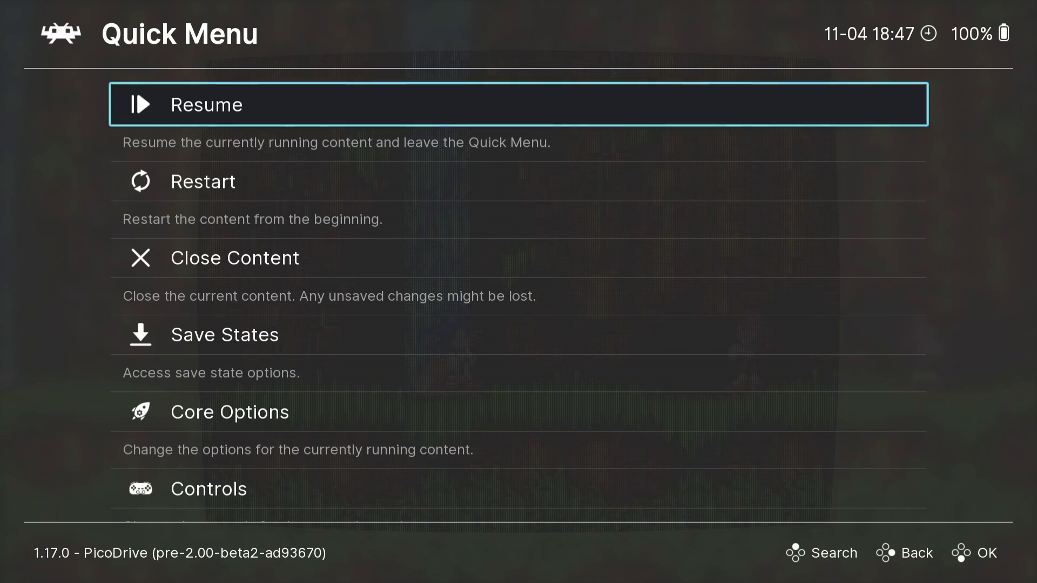
key(Down)
key(Down)
key(Down)
key(Down)
key(Down)
key(Down)
key(Down)
key(Down)
key(Down)
key(Down)
key(Down)
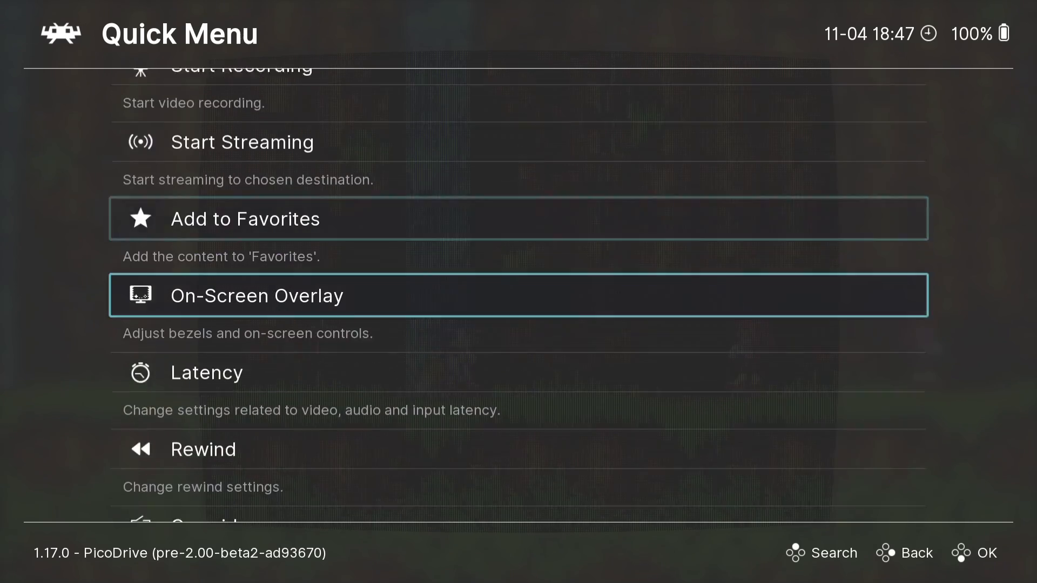
key(Return)
key(Return)
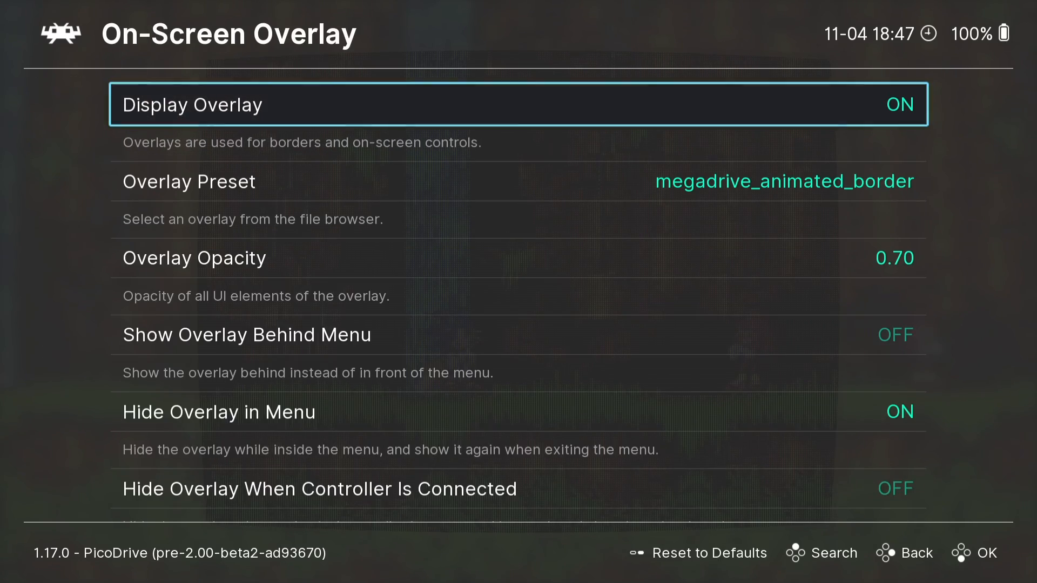
key(BackSpace)
key(BackSpace)
key(Return)
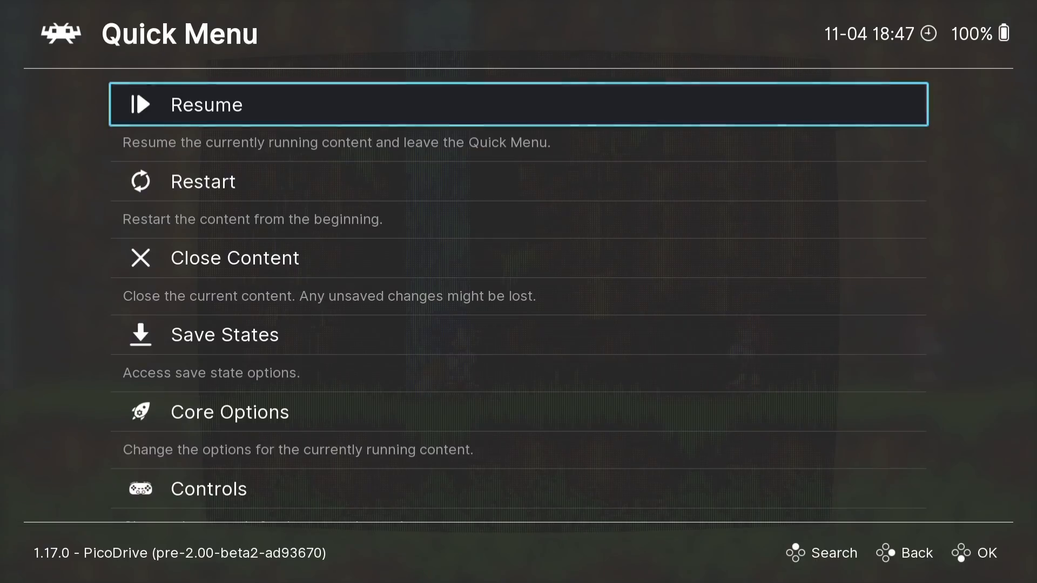
key(Return)
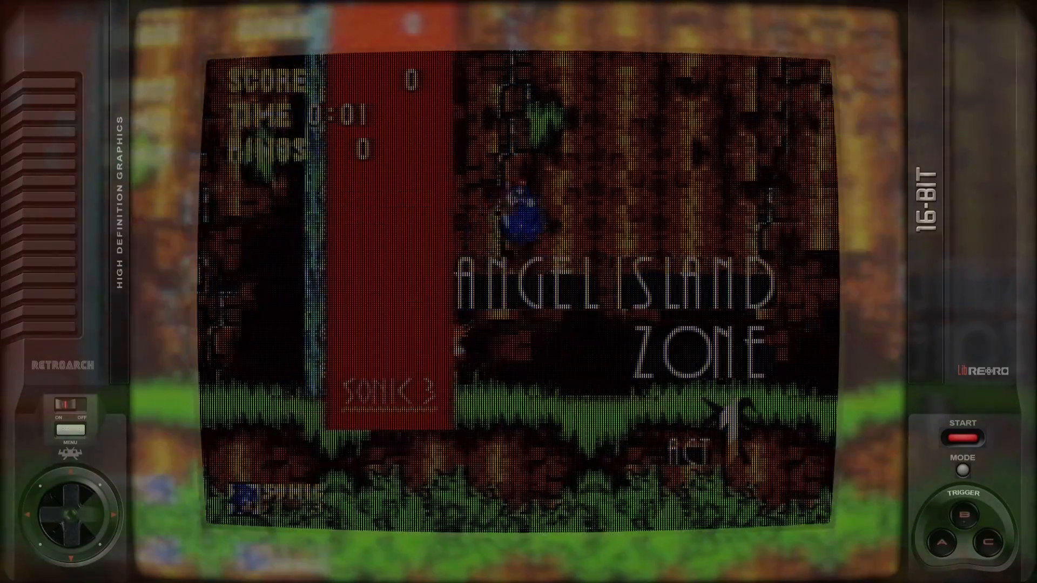
Step: Play Sonic 3 briefly to view the Mega Bezel shader together with the console overlay
key(Right)
key(z)
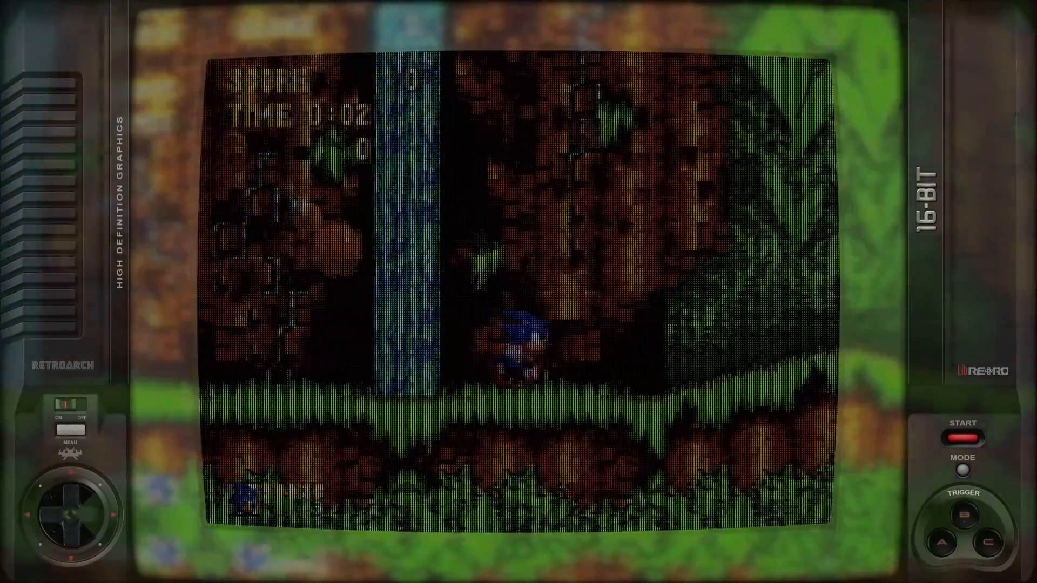
key(z)
key(Right)
Step: Pause the game and raise the on-screen overlay's opacity to the maximum of 1.00
key(F1)
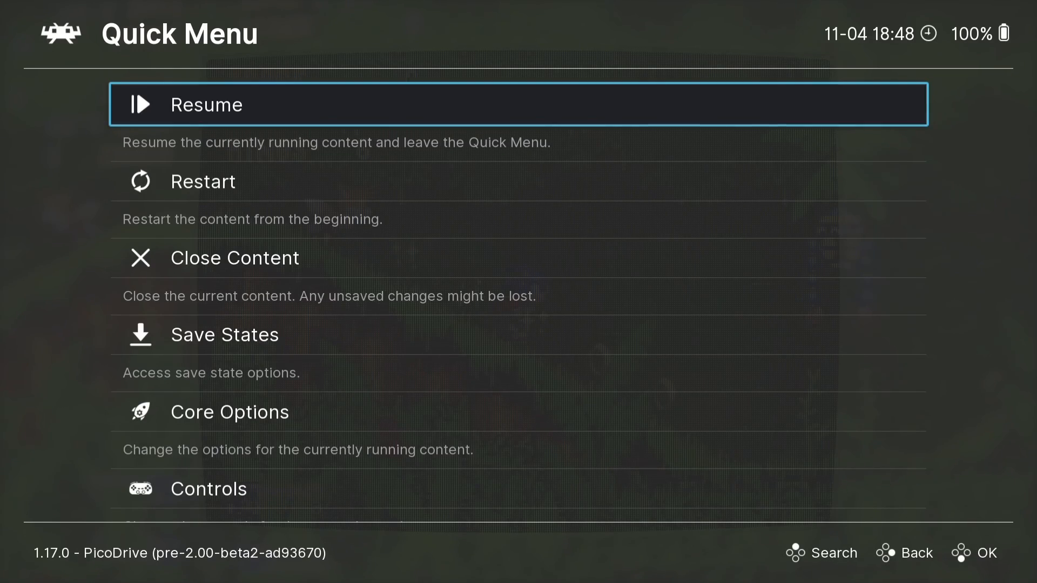
key(Down)
key(Down)
key(Down)
key(Down)
key(Down)
key(Down)
key(Down)
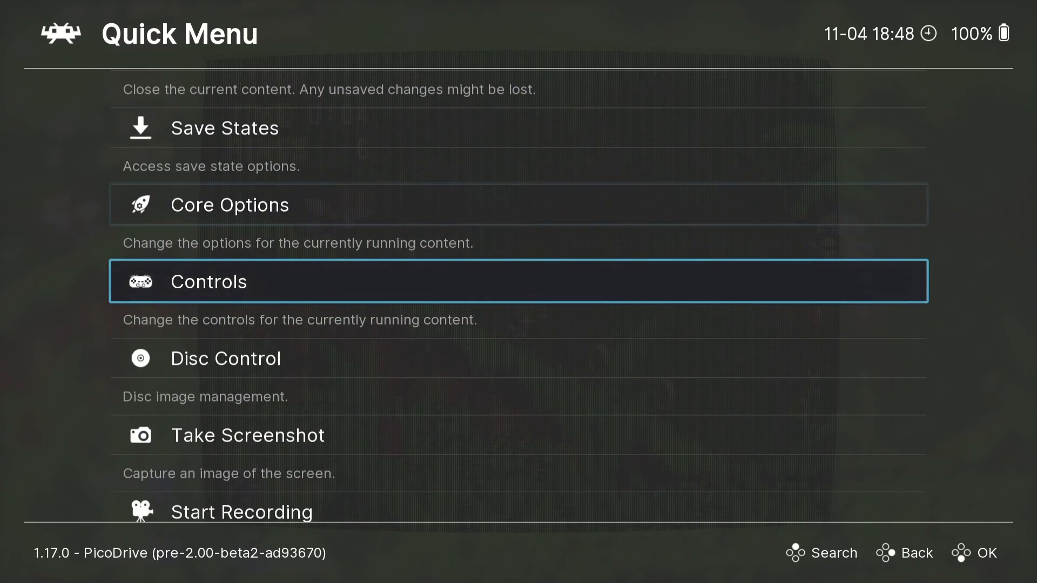
key(Down)
key(Down)
key(Down)
key(Down)
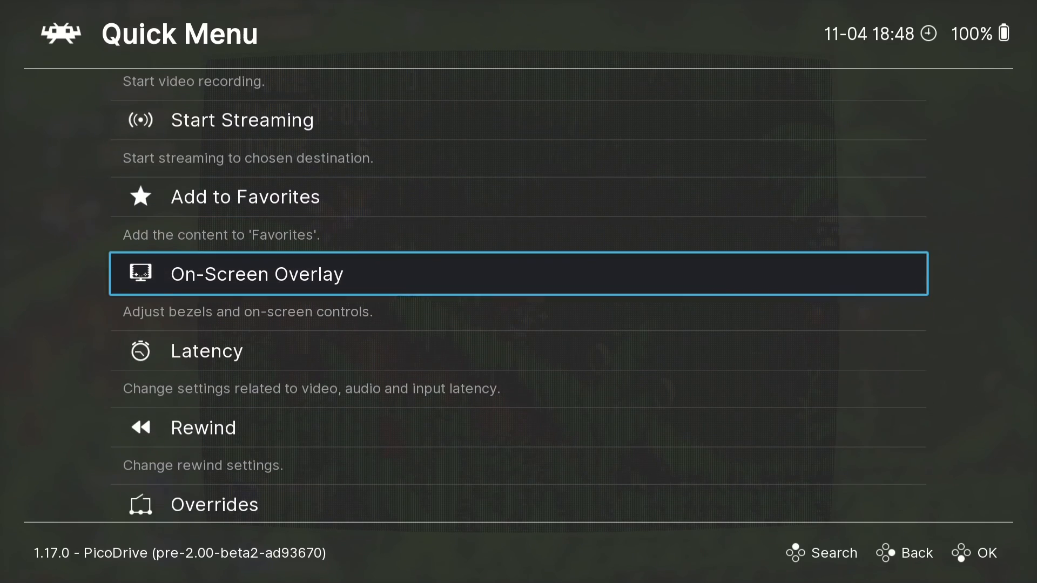
key(Return)
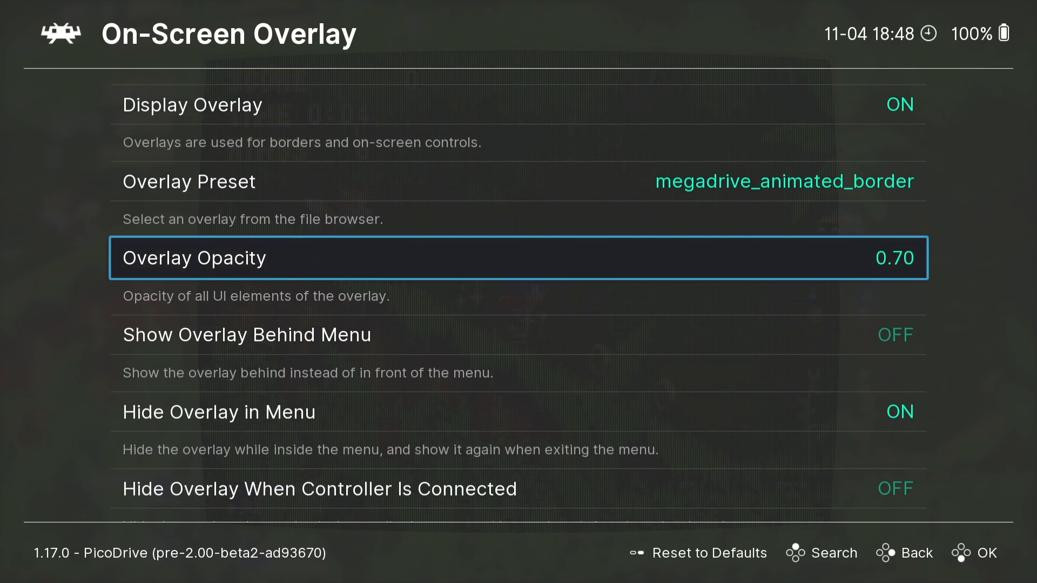
key(Return)
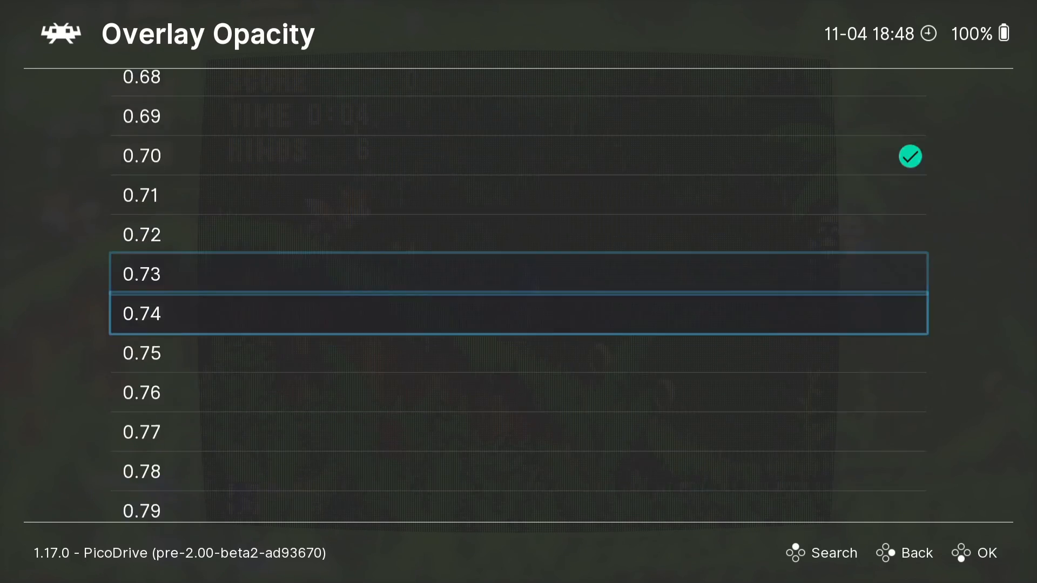
key(Down)
key(Down)
key(Down)
key(Down)
key(Down)
key(Down)
key(Down)
key(Down)
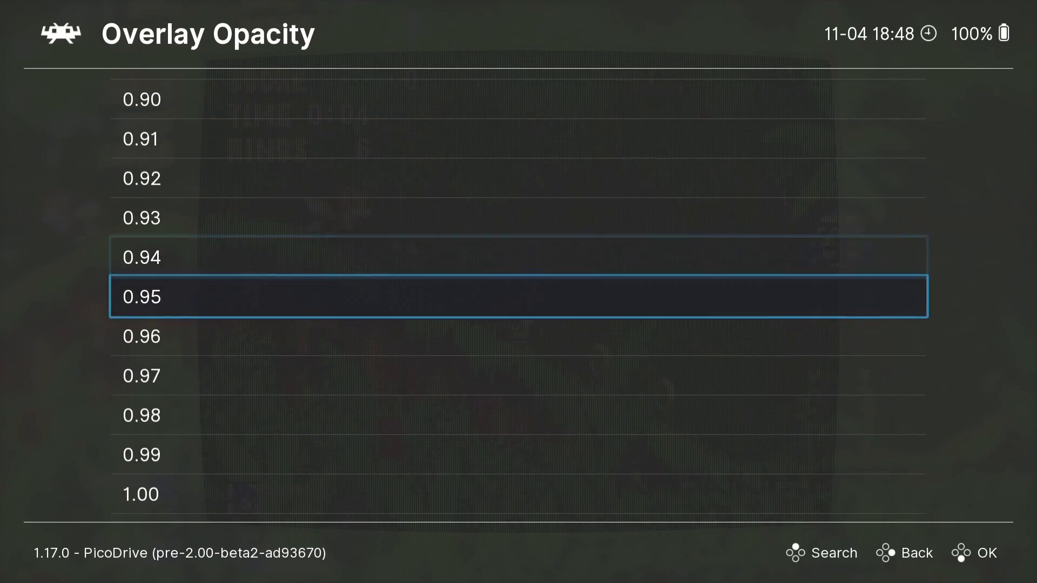
key(Return)
key(BackSpace)
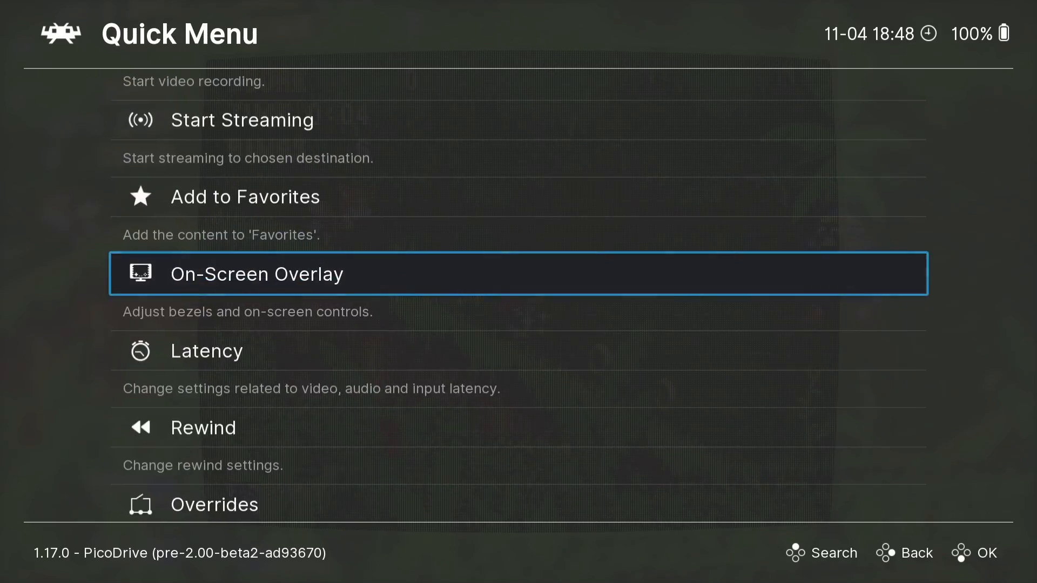
Step: Resume Sonic 3 and play through Angel Island Zone to view the more opaque overlay with the shader
key(BackSpace)
key(Return)
key(Return)
key(Right)
key(z)
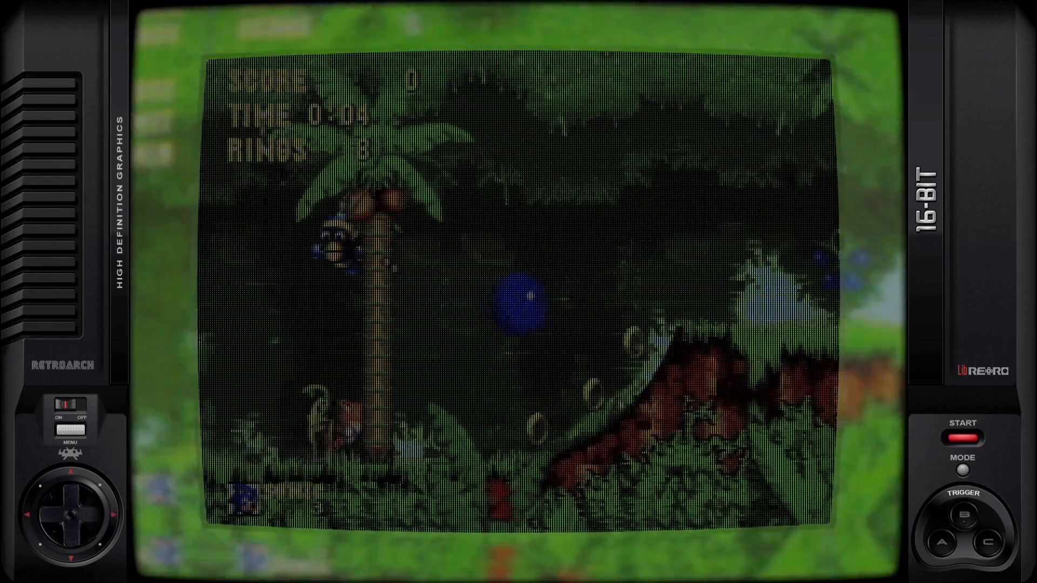
key(z)
key(z)
key(Right)
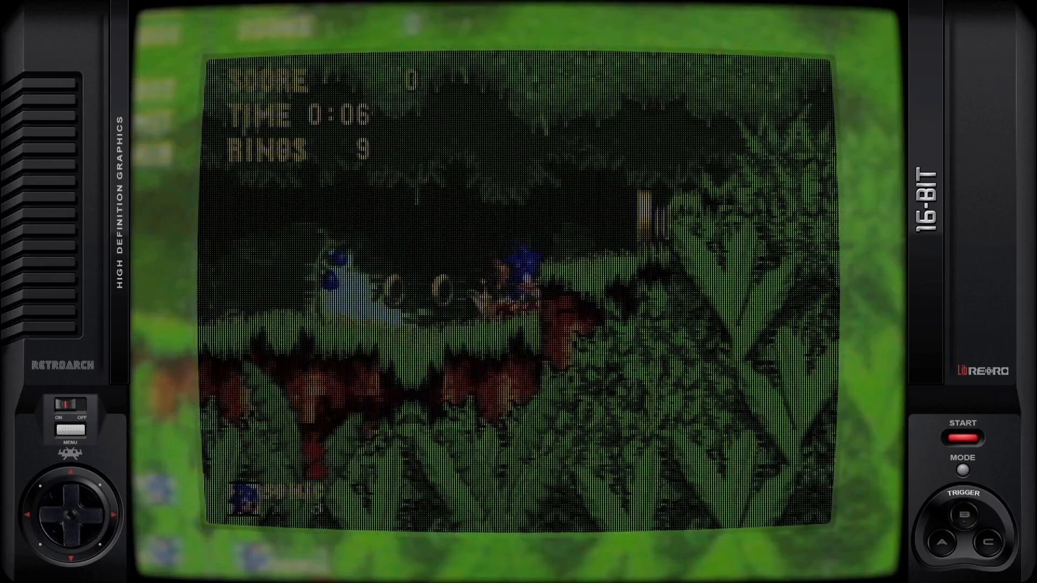
key(z)
key(z)
key(Right)
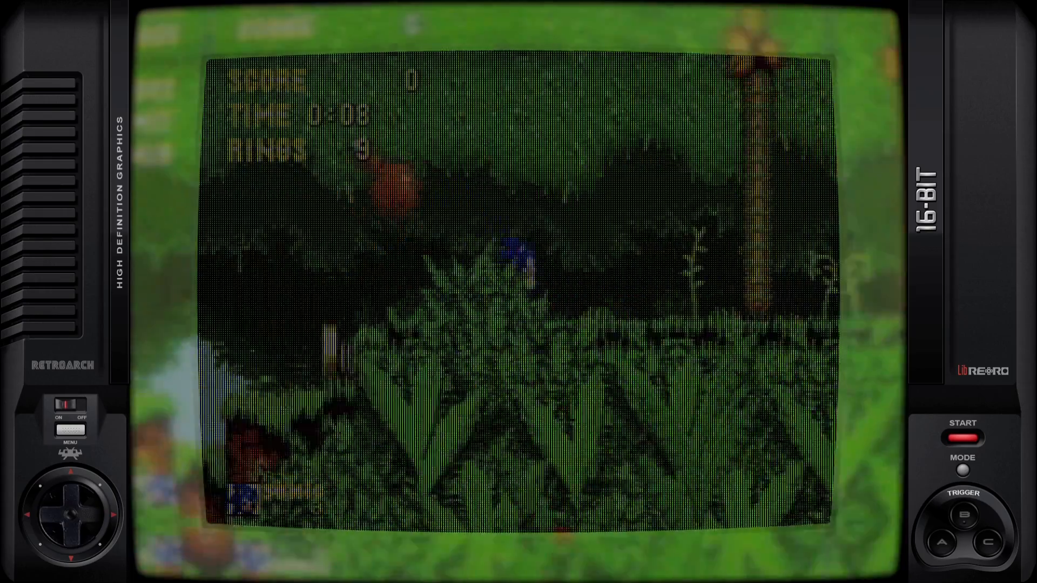
key(z)
key(z)
key(Right)
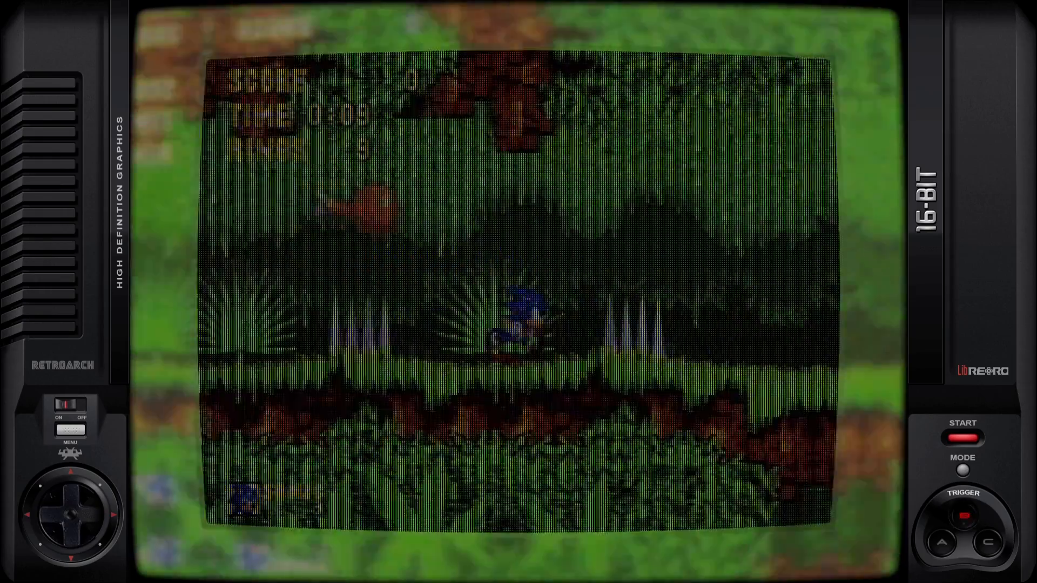
key(z)
key(Right)
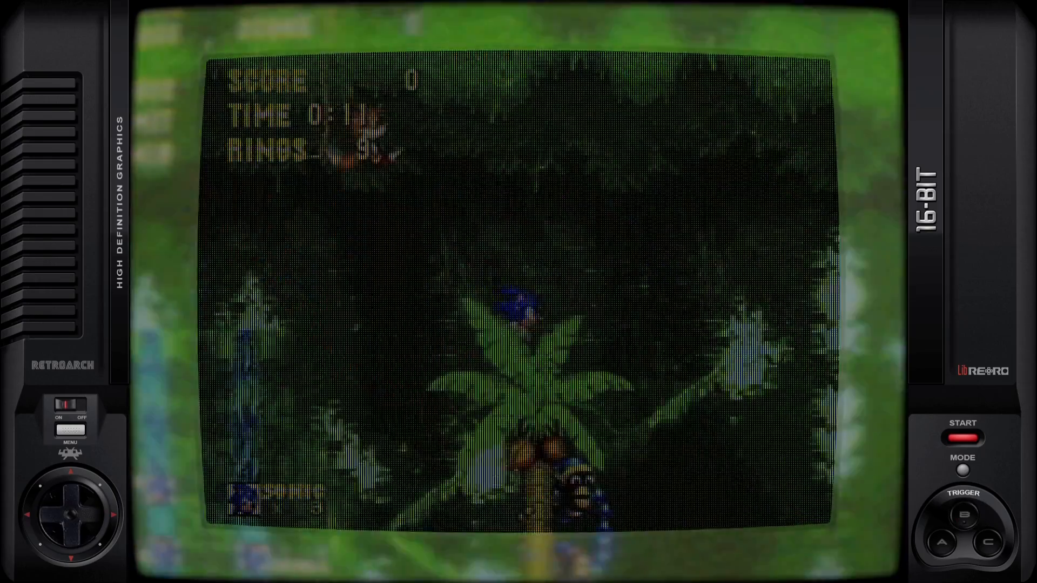
Step: Pause the game and quit RetroArch to return to the ES-DE game list
key(F1)
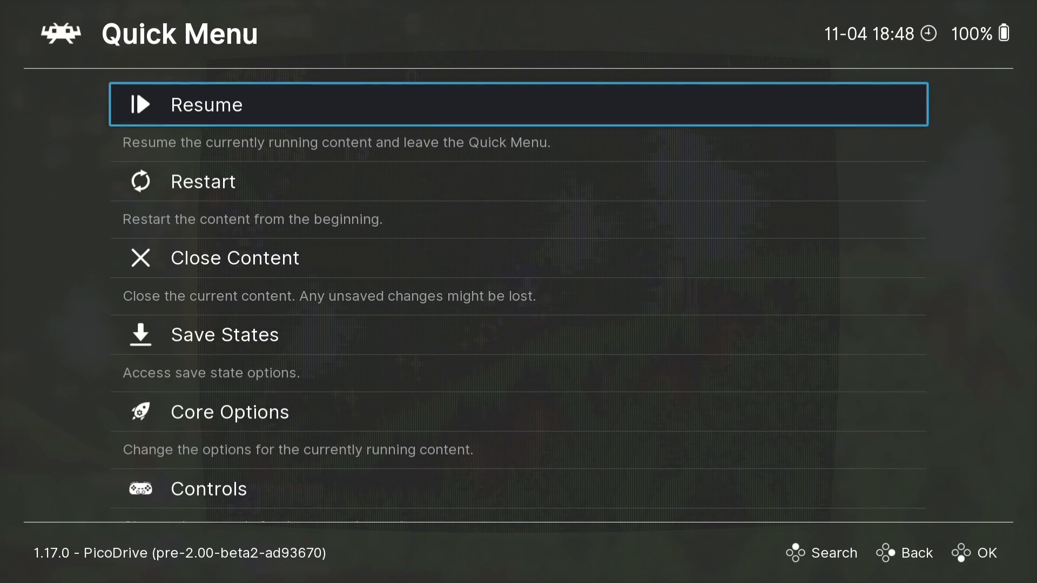
key(Down)
key(BackSpace)
key(Down)
key(Down)
key(Down)
key(Down)
key(Down)
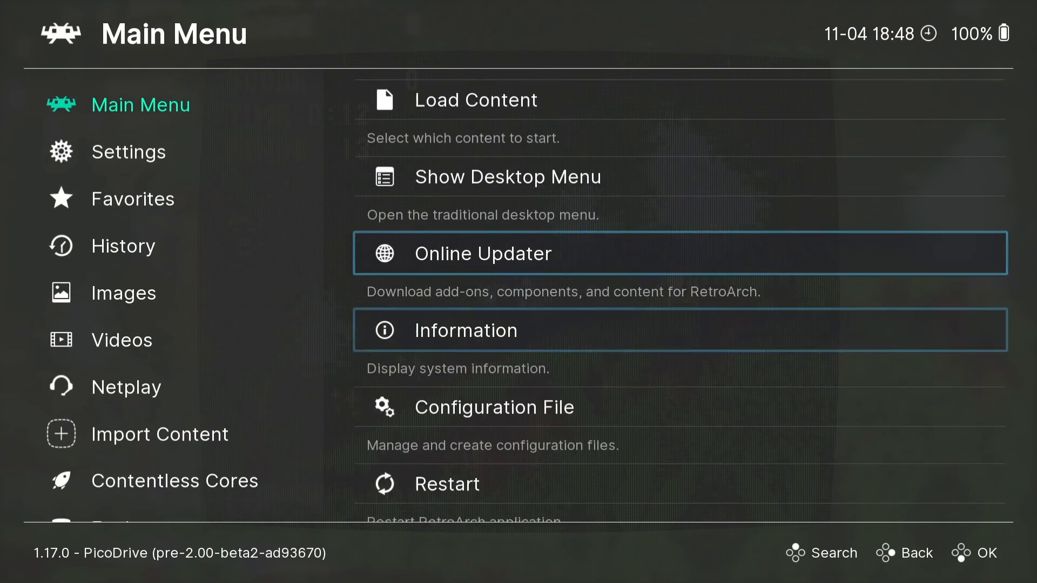
key(Down)
key(Down)
key(Return)
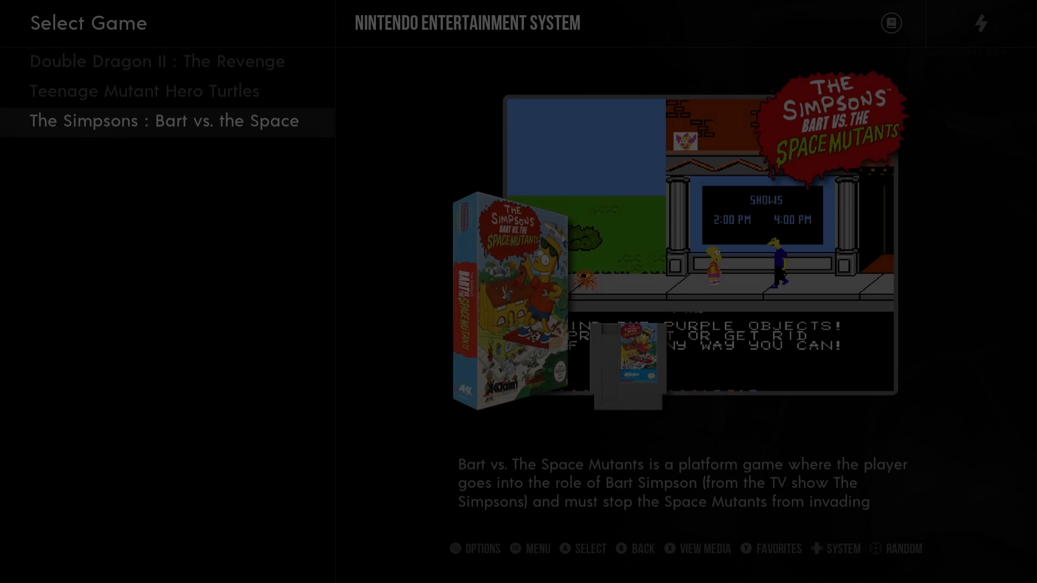
Step: Look through the artwork and descriptions of the games in the Nintendo Entertainment System list
key(Up)
key(Down)
key(Up)
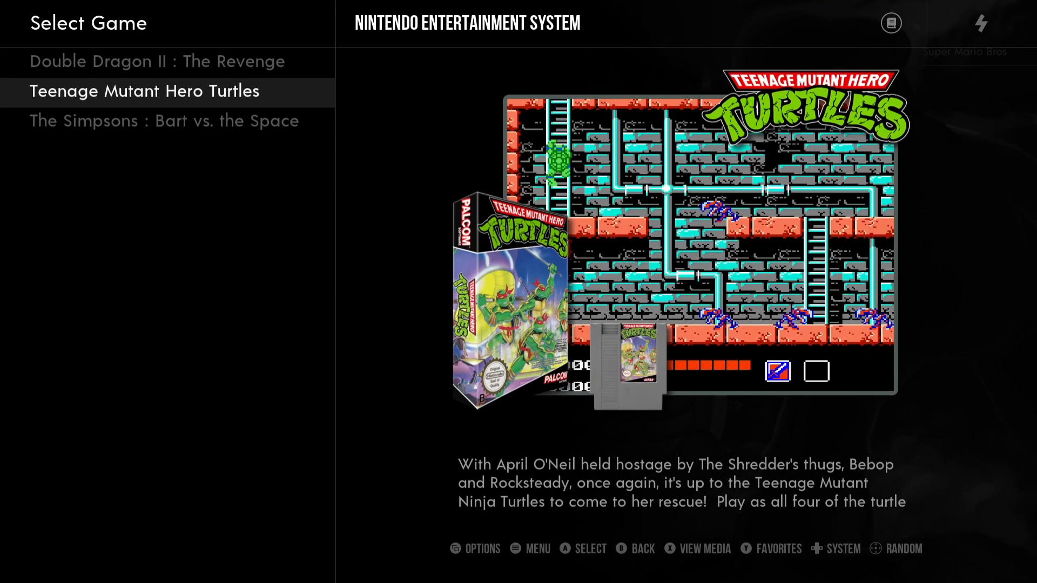
key(Up)
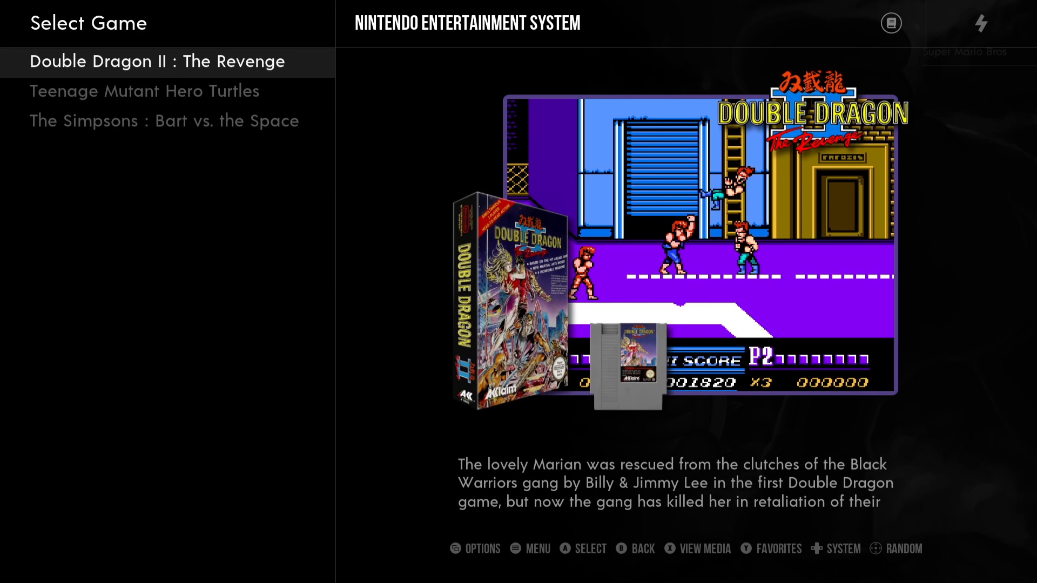
key(Down)
key(Up)
key(Down)
key(Up)
key(Down)
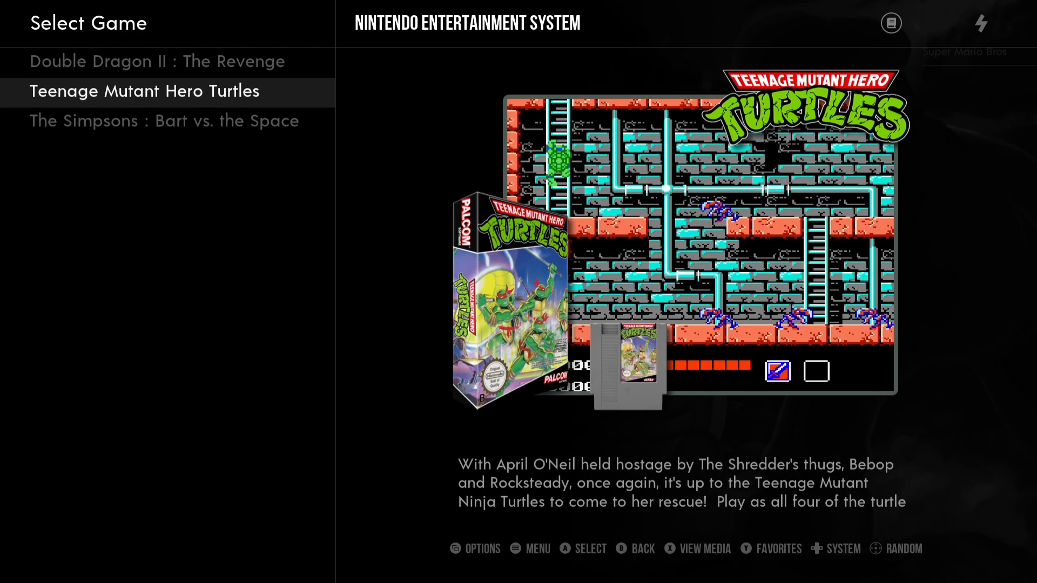
key(Up)
key(Down)
key(Down)
key(Up)
key(Up)
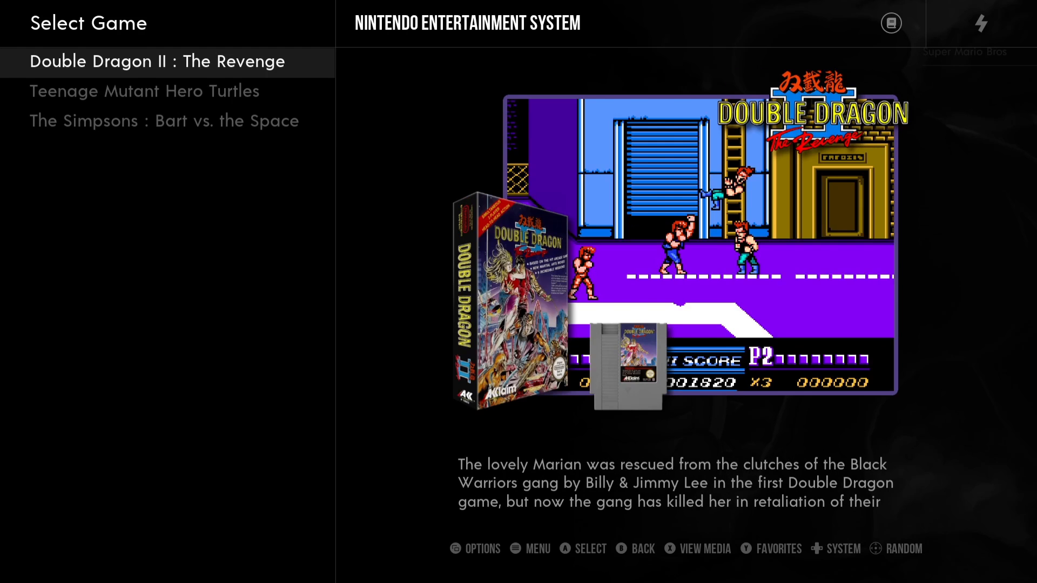
Step: Launch Teenage Mutant Hero Turtles from the Nintendo Entertainment System list and start the game
key(Down)
key(Return)
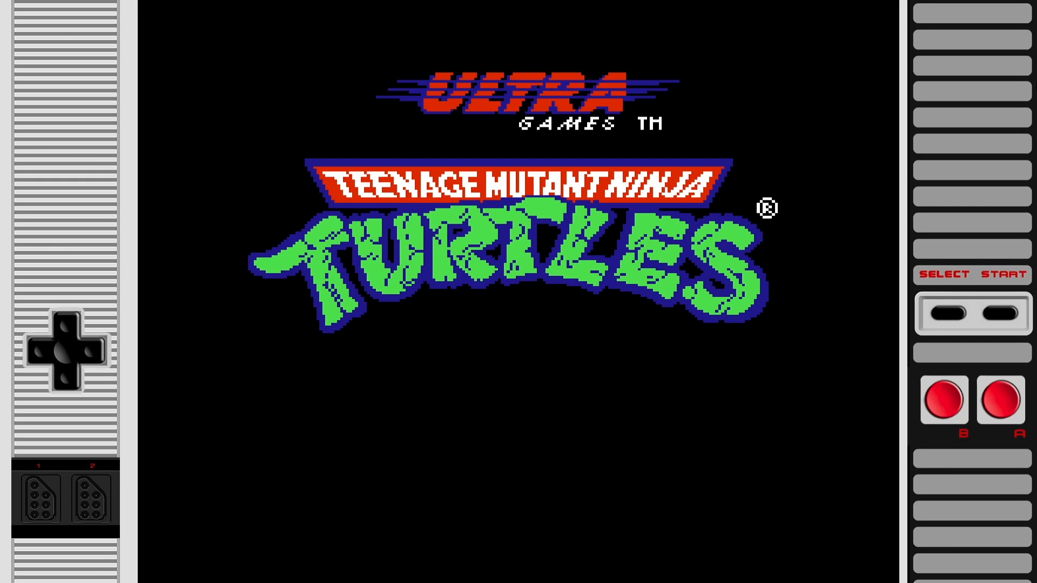
key(Return)
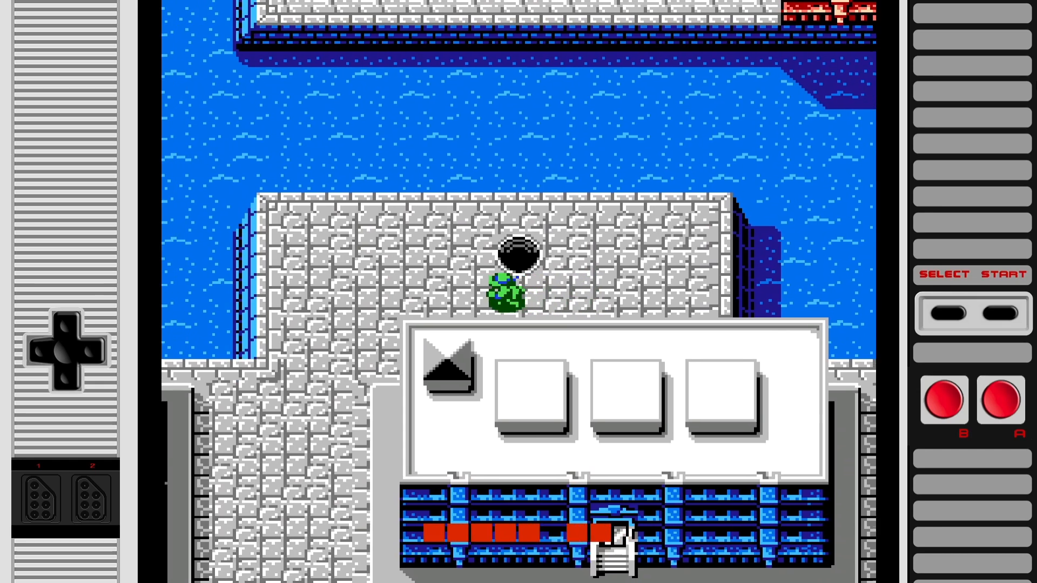
Step: Pause the running Turtles game and open RetroArch's Online Updater
key(Left)
key(F1)
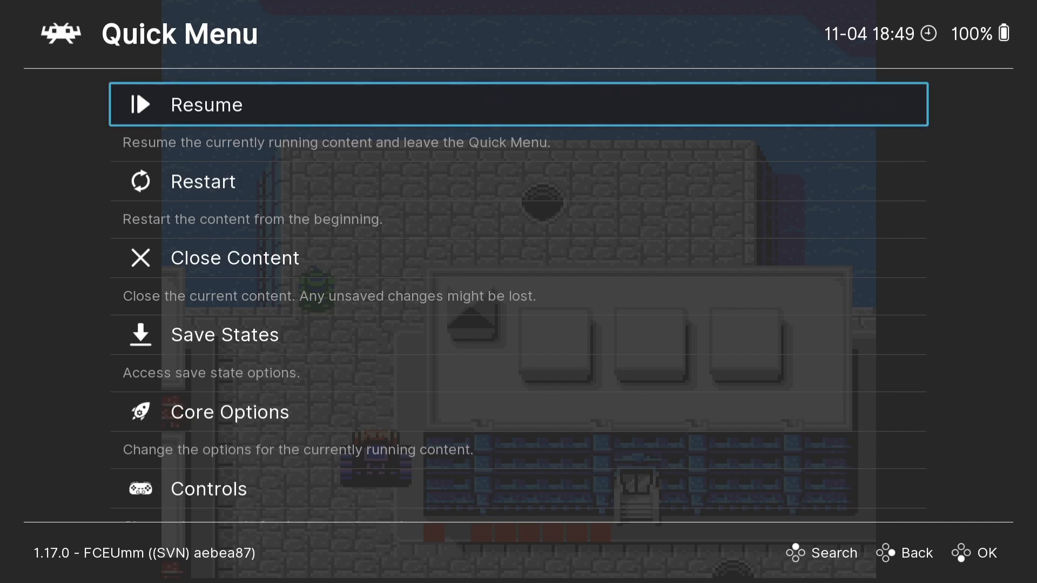
key(BackSpace)
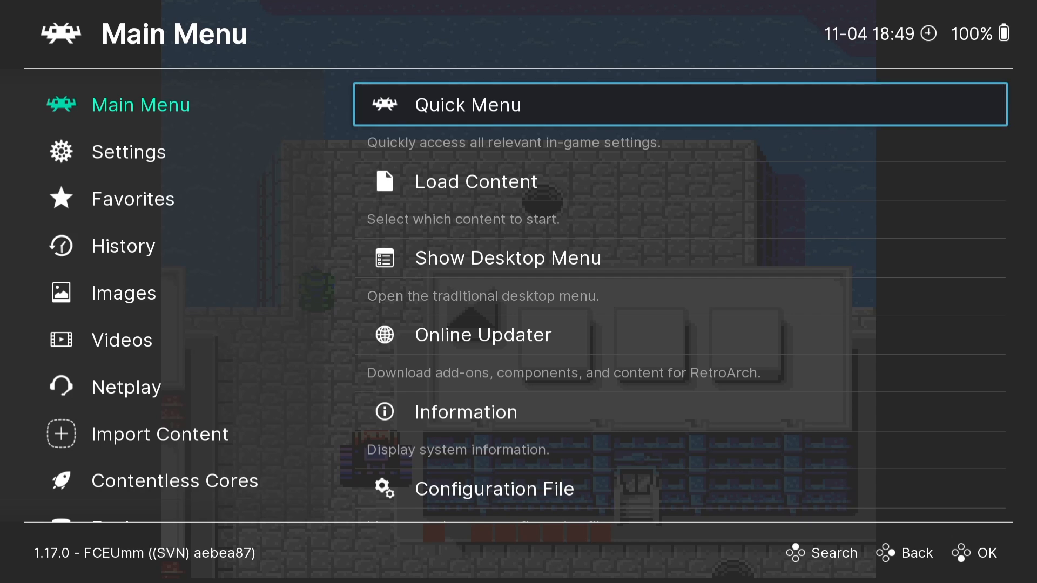
key(Down)
key(Down)
key(Down)
key(Down)
key(Down)
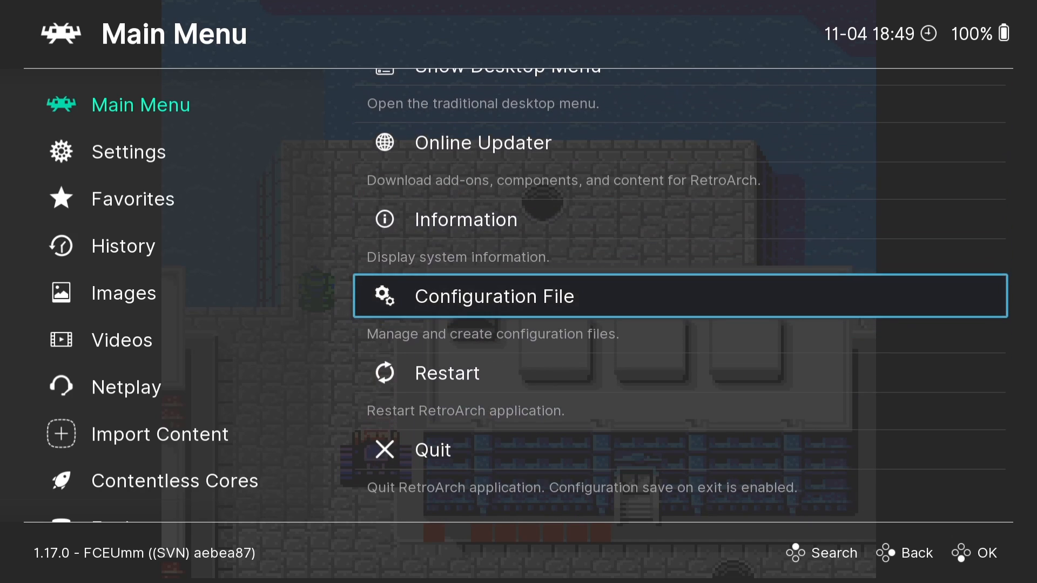
key(Up)
key(Up)
key(Up)
key(Down)
key(Return)
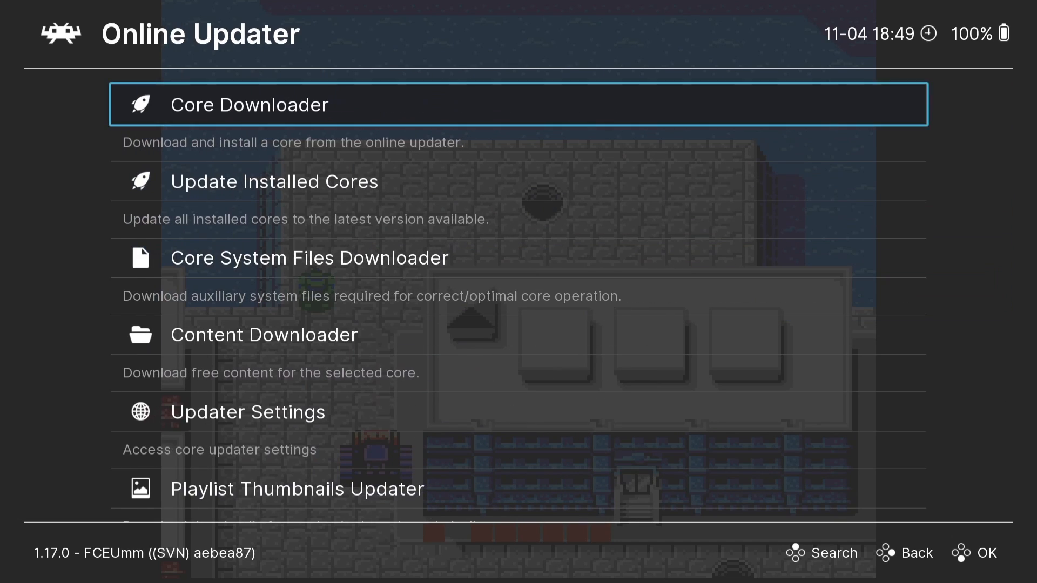
Step: Download the latest cheat files with the Update Cheats option
key(Down)
key(Down)
key(Down)
key(Down)
key(Down)
key(Down)
key(Down)
key(Down)
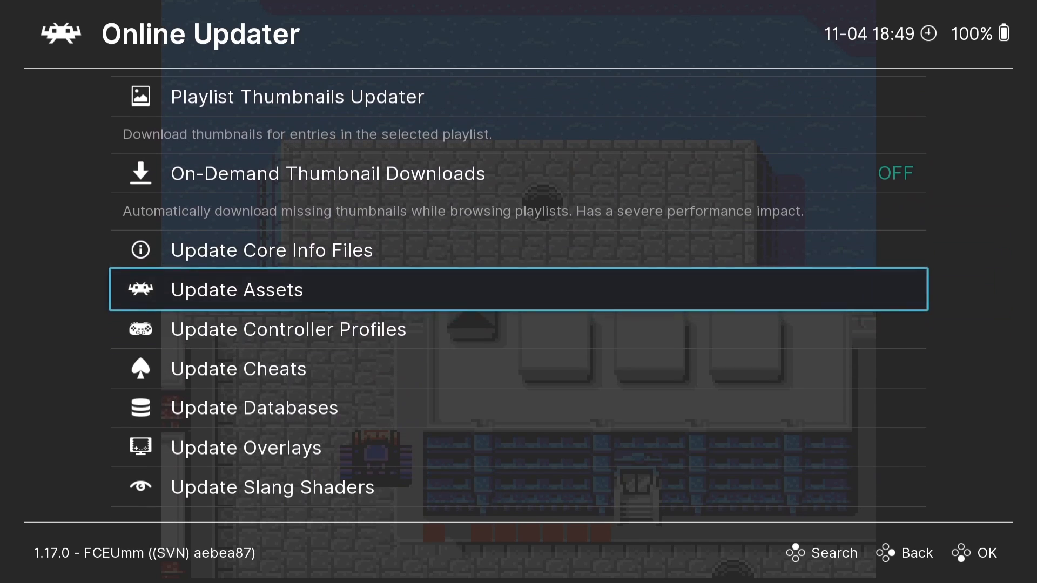
key(Down)
key(Down)
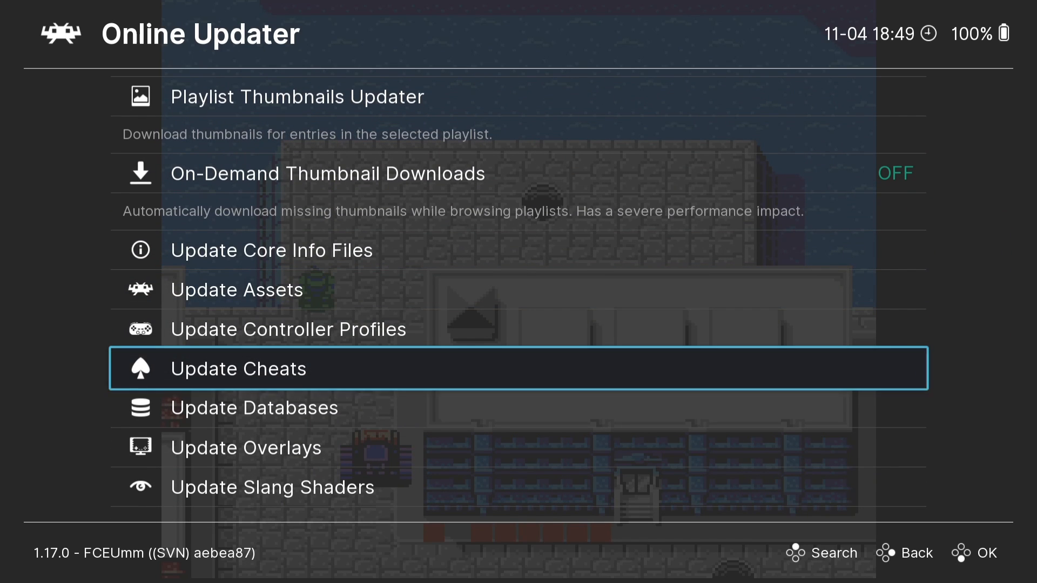
key(Return)
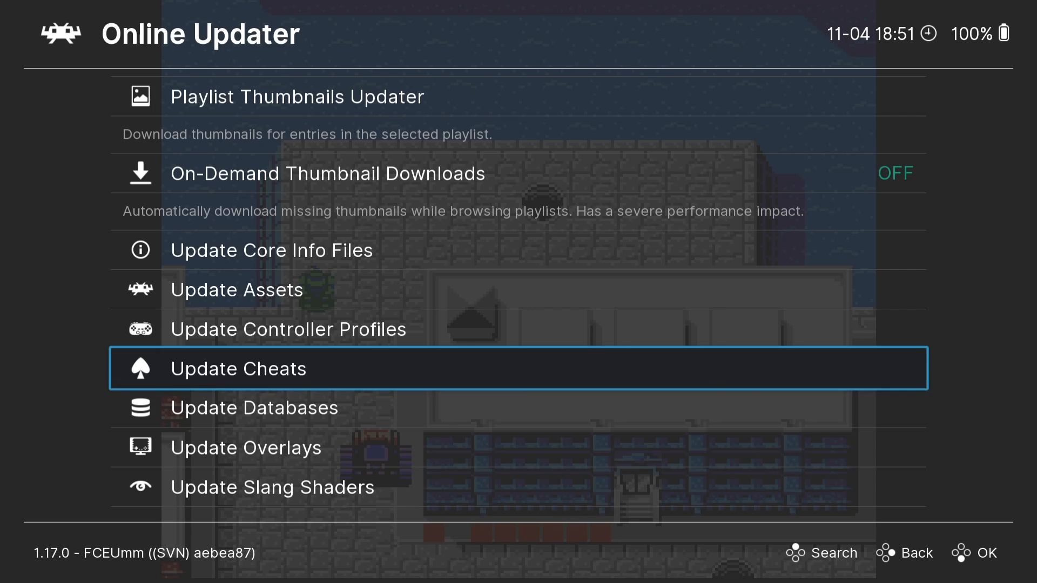
Step: Open the Cheats settings for the running game and turn on Apply After Toggle
key(BackSpace)
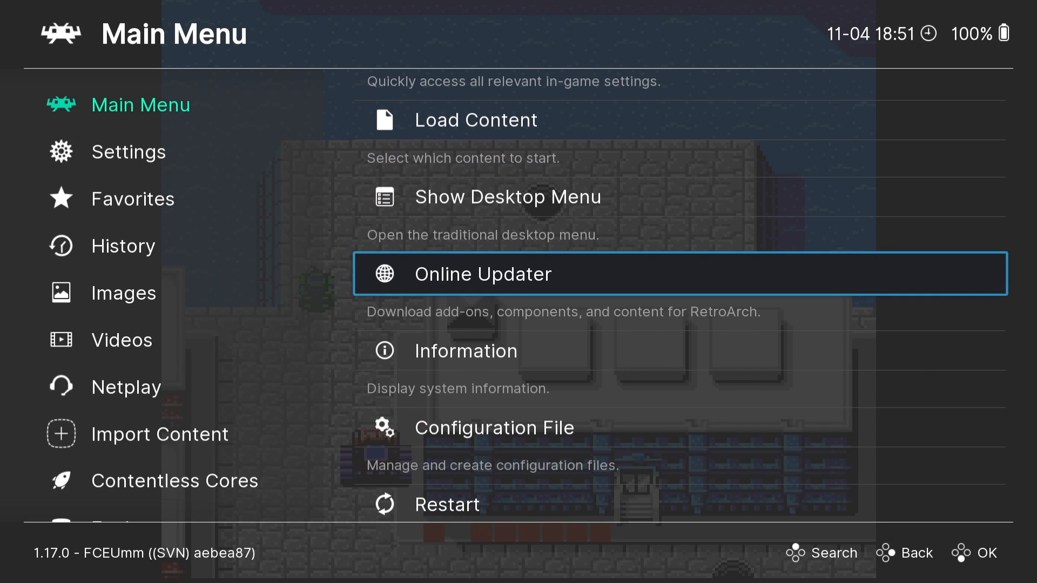
key(Up)
key(Up)
key(Up)
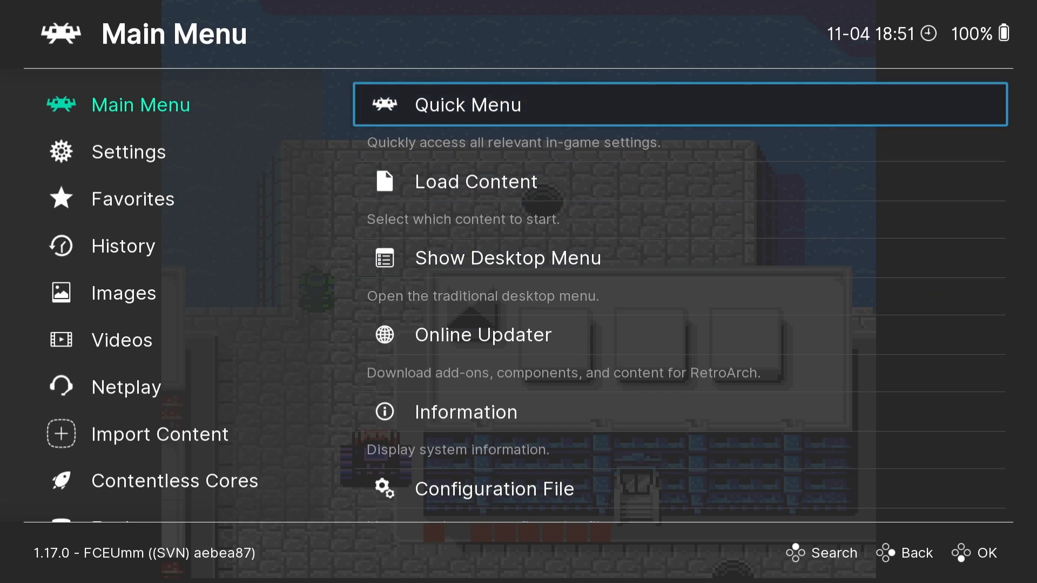
key(Return)
key(Down)
key(Down)
key(Down)
key(Down)
key(Down)
key(Down)
key(Down)
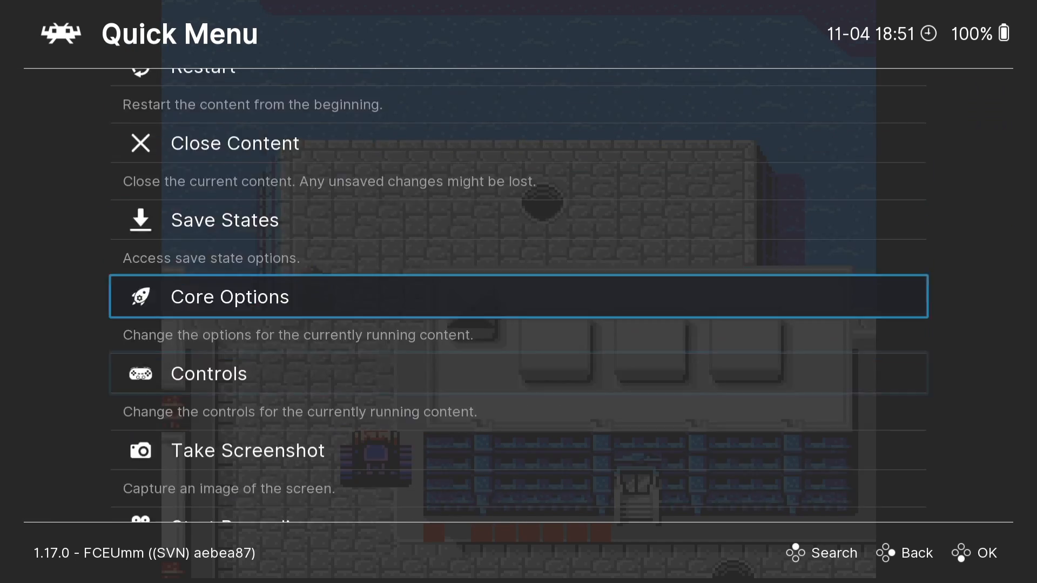
key(Down)
key(Down)
key(Down)
key(Down)
key(Down)
key(Down)
key(Down)
key(Return)
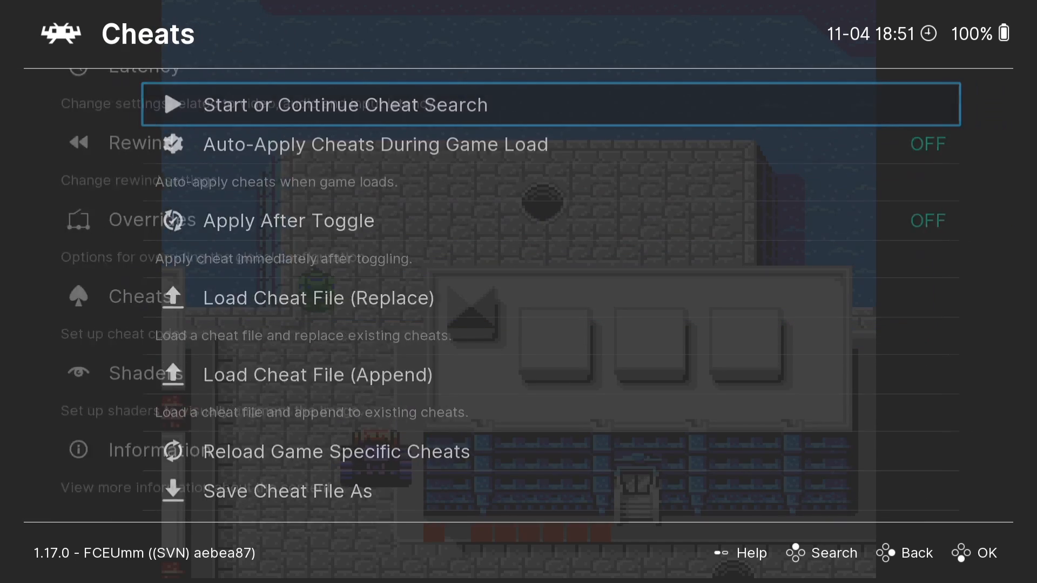
key(Down)
key(Down)
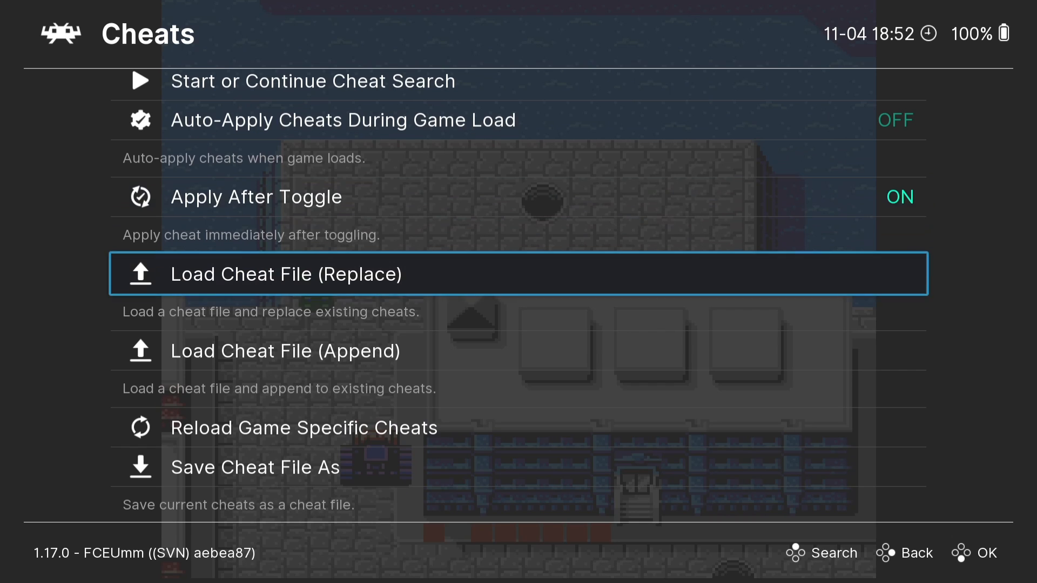
Step: Choose to load a cheat file in Append mode and open the Nintendo - Nintendo Entertainment System cheat folder
key(Return)
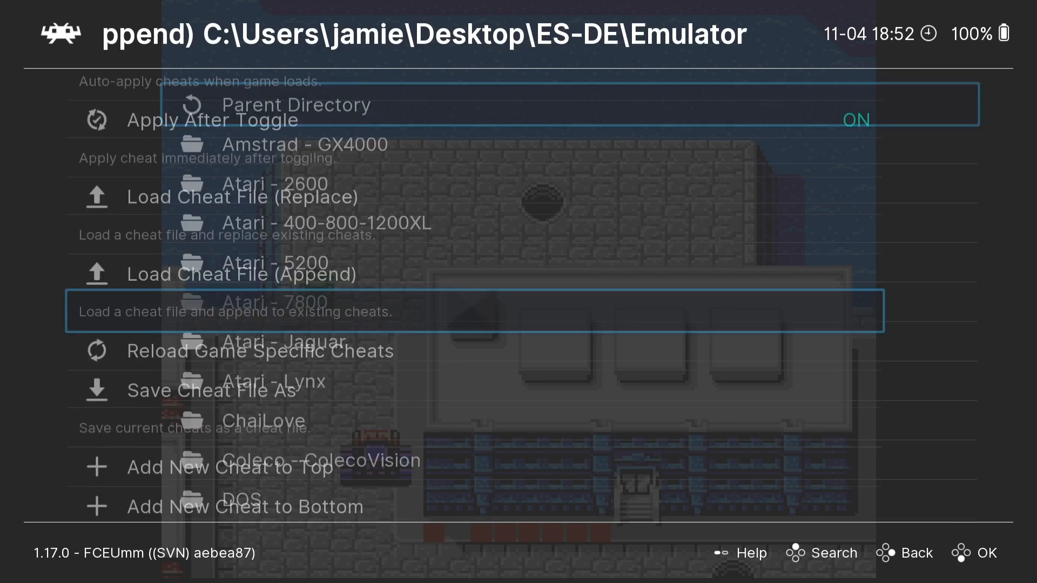
key(Down)
key(Down)
key(Down)
key(Down)
key(Down)
key(Down)
key(Down)
key(Down)
key(Down)
key(Down)
key(Down)
key(Down)
key(Down)
key(Down)
key(Down)
key(Down)
key(Down)
key(Down)
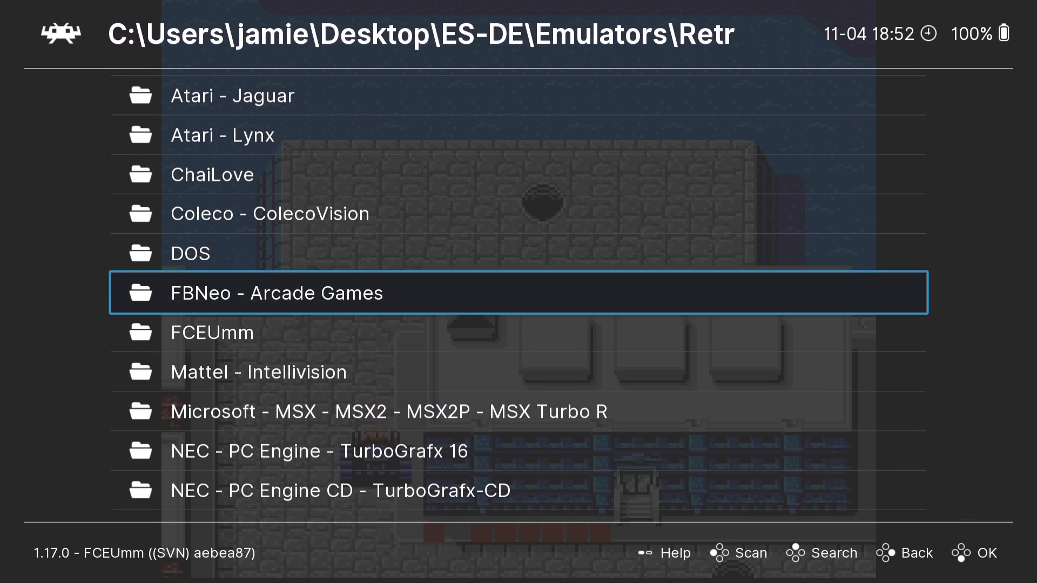
key(Down)
key(Down)
key(Down)
key(Down)
key(Down)
key(Down)
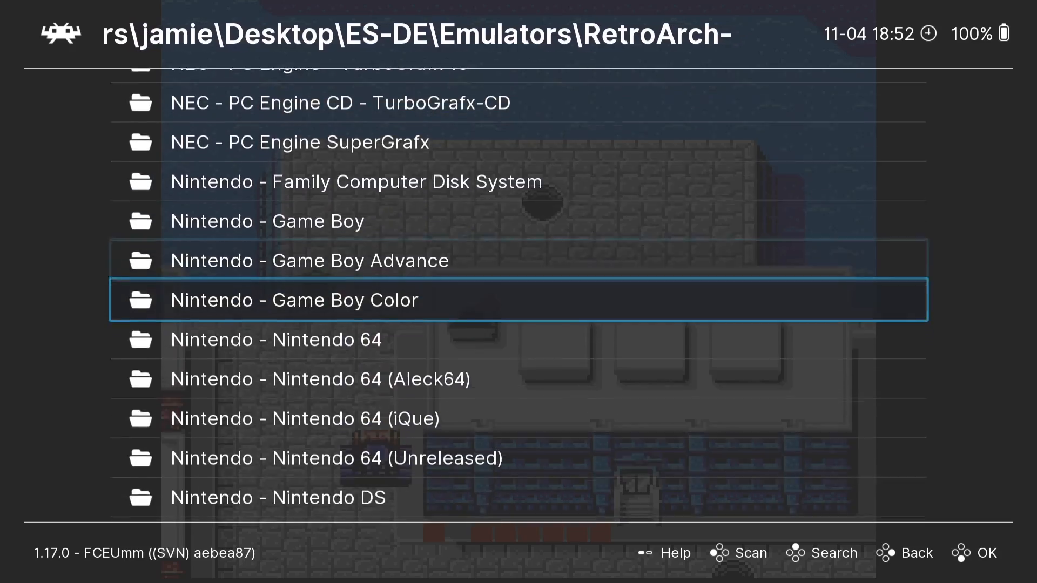
key(Return)
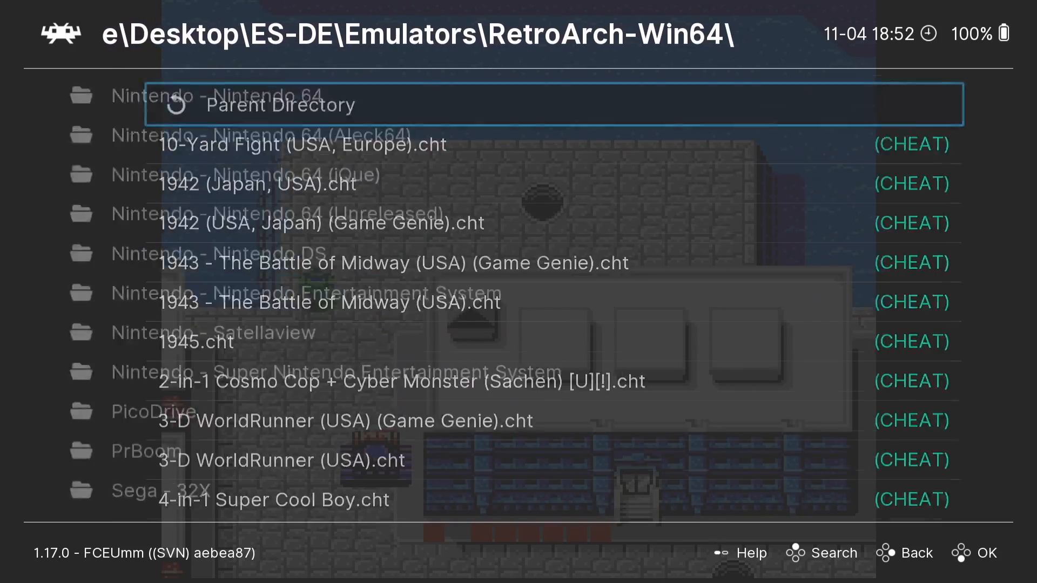
Step: Browse the Nintendo Entertainment System cheat files down to the titles starting with T to locate the running Turtles game's cheat file
key(Down)
key(Down)
key(Down)
key(Down)
key(Down)
key(Down)
key(Down)
key(Down)
key(Down)
key(Down)
key(Down)
key(Down)
key(Down)
key(Down)
key(Down)
key(Down)
key(Down)
key(Down)
key(Down)
key(Down)
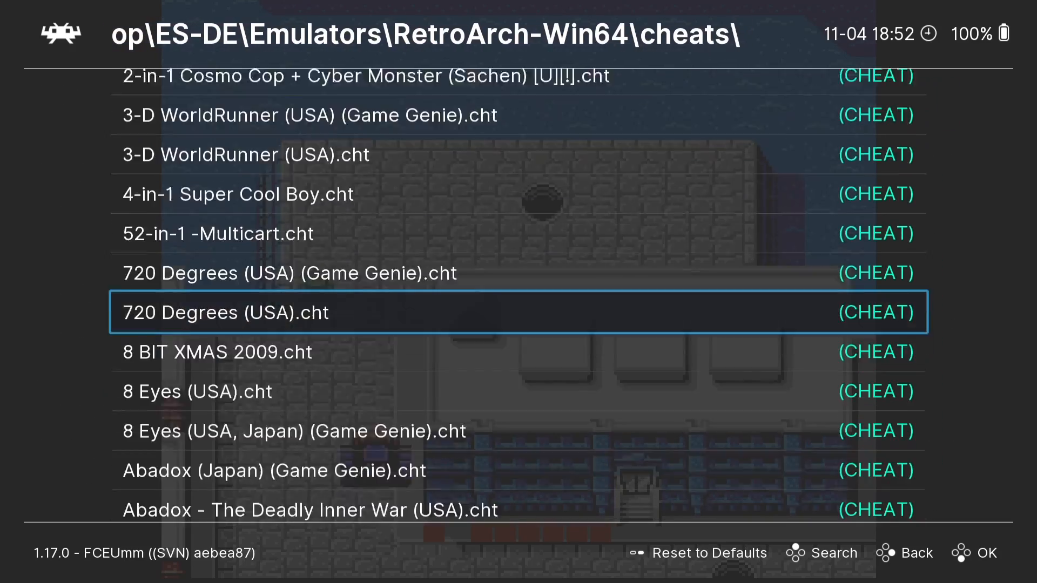
key(Down)
key(Down)
key(Down)
key(Down)
key(Down)
key(Down)
key(Down)
key(Down)
key(Down)
key(Down)
key(Down)
key(Down)
key(Down)
key(Down)
key(Down)
key(Down)
key(Down)
key(Down)
key(Down)
key(Down)
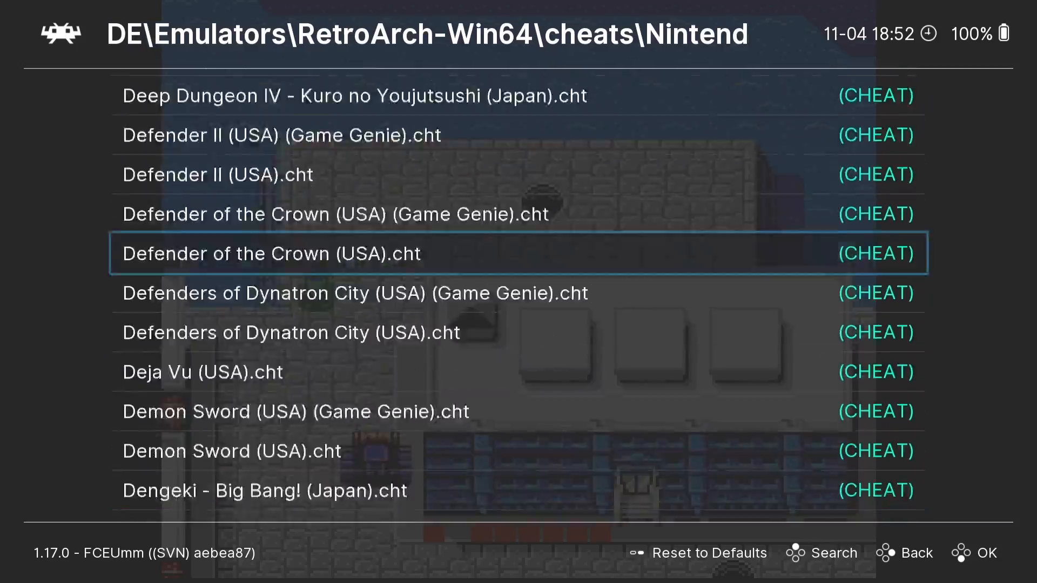
key(Down)
key(Down)
key(Down)
key(Down)
key(Down)
key(Down)
key(Down)
key(Down)
key(Down)
key(Down)
key(Down)
key(Down)
key(Down)
key(Down)
key(Down)
key(Down)
key(Down)
key(Down)
key(Down)
key(Down)
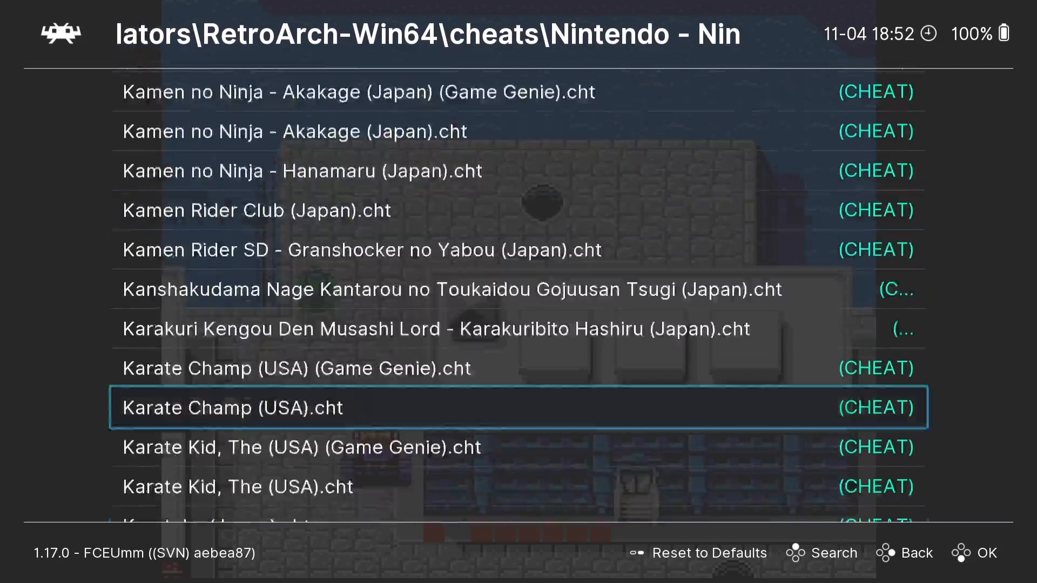
key(Down)
key(Down)
key(Down)
key(Down)
key(Down)
key(Down)
key(Down)
key(Down)
key(Down)
key(Down)
key(Down)
key(Down)
key(Down)
key(Down)
key(Down)
key(Down)
key(Down)
key(Down)
key(Down)
key(Down)
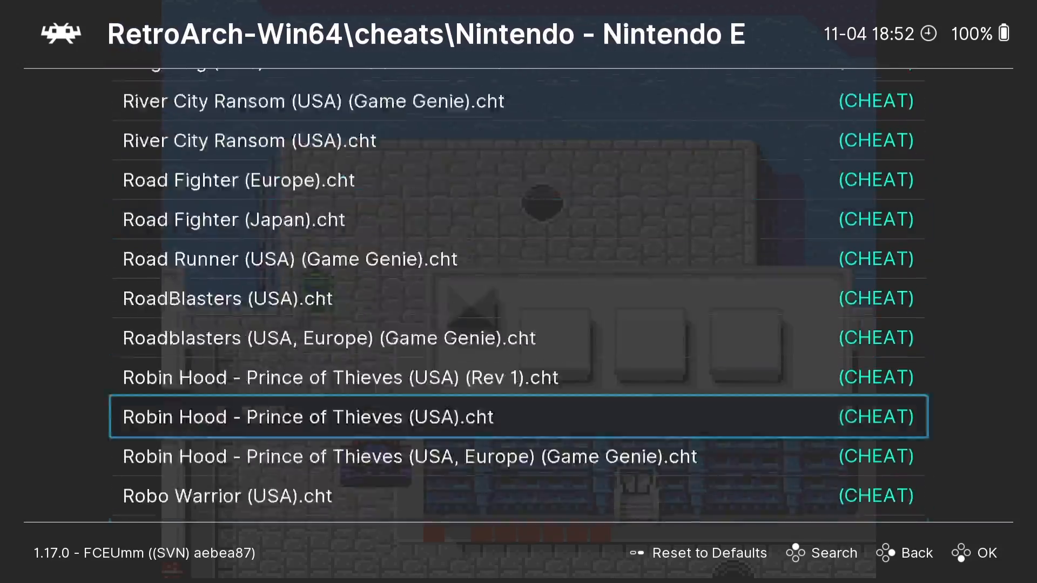
key(Down)
key(Down)
key(Down)
key(Down)
key(Down)
key(Down)
key(Down)
key(Down)
key(Down)
key(Down)
key(Down)
key(Down)
key(Down)
key(Down)
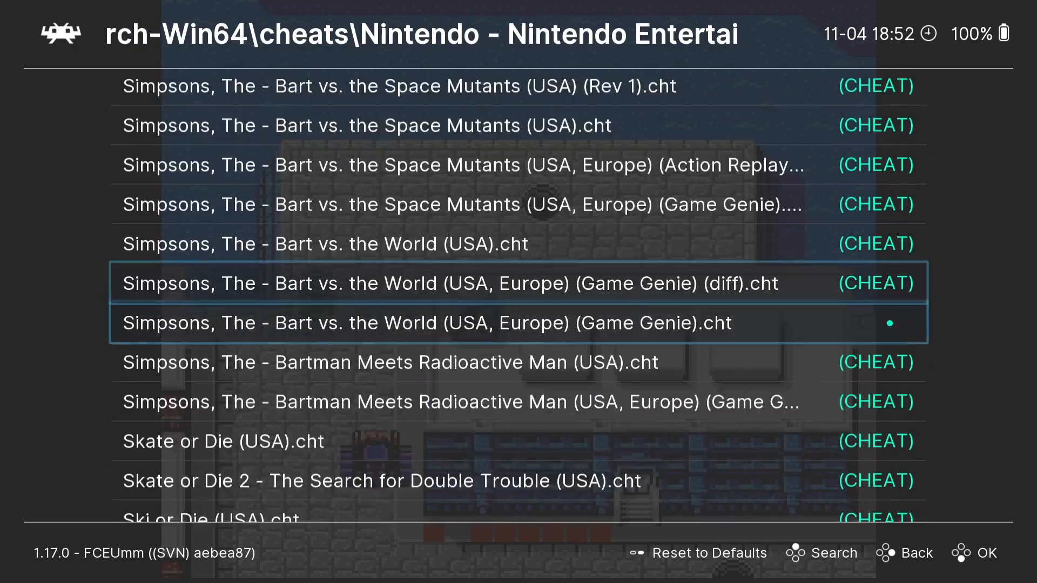
key(Down)
key(Down)
key(Down)
key(Down)
key(Down)
key(Down)
key(Down)
key(Down)
key(Down)
key(Down)
key(Down)
key(Down)
key(Down)
key(Down)
key(Down)
key(Down)
key(Down)
key(Down)
key(Down)
key(Down)
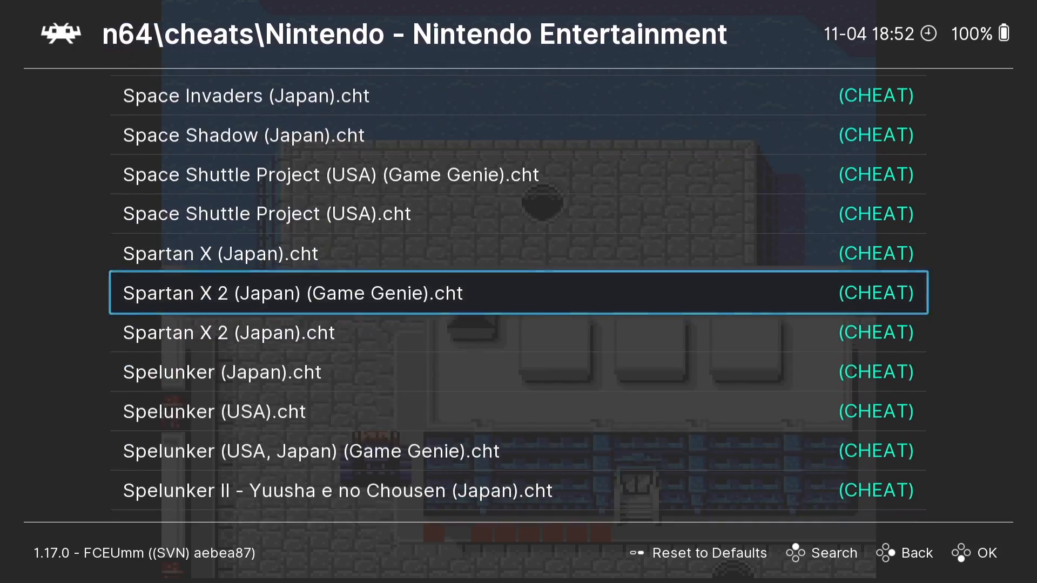
key(Down)
key(Down)
key(Down)
key(Down)
key(Down)
key(Down)
key(Down)
key(Down)
key(Down)
key(Down)
key(Down)
key(Down)
key(Down)
key(Down)
key(Down)
key(Down)
key(Down)
key(Down)
key(Down)
key(Down)
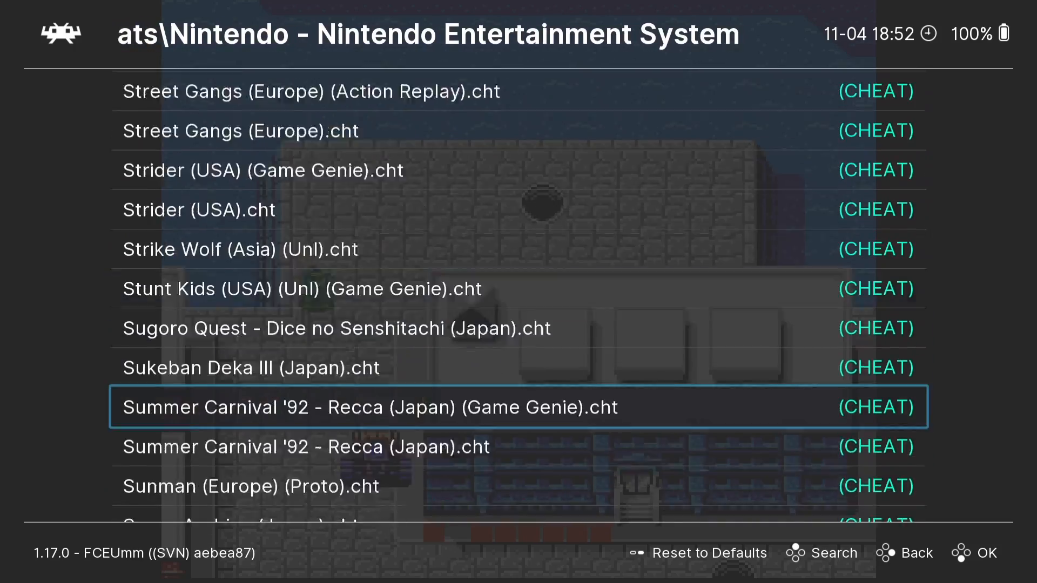
key(Down)
key(Down)
key(Down)
key(Down)
key(Down)
key(Down)
key(Down)
key(Down)
key(Down)
key(Down)
key(Down)
key(Down)
key(Down)
key(Down)
key(Down)
key(Down)
key(Down)
key(Down)
key(Down)
key(Down)
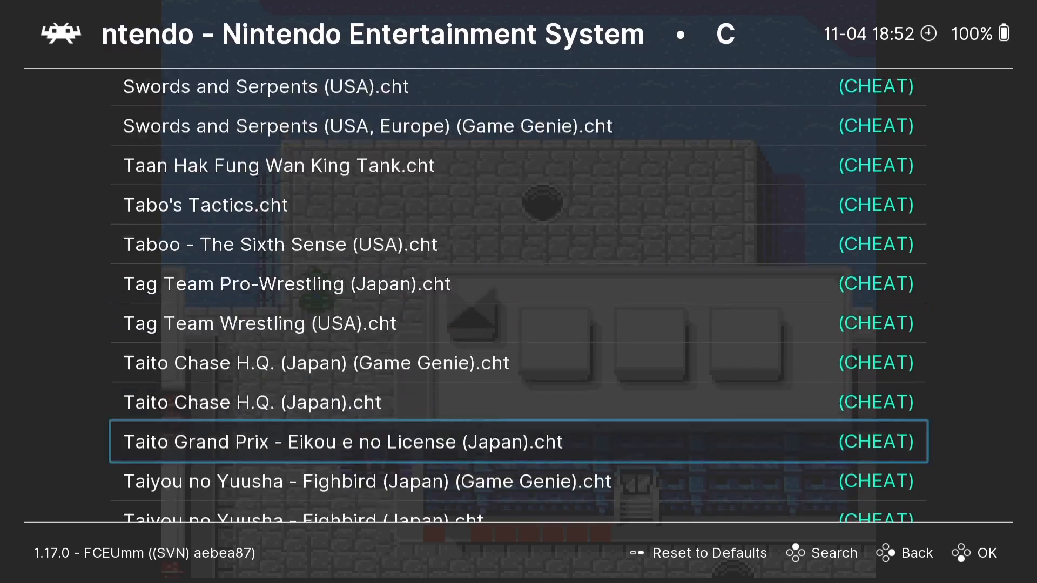
Step: Load the Teenage Mutant Ninja Turtles (USA).cht cheat file for the running game
key(Down)
key(Down)
key(Down)
key(Down)
key(Down)
key(Down)
key(Down)
key(Down)
key(Down)
key(Down)
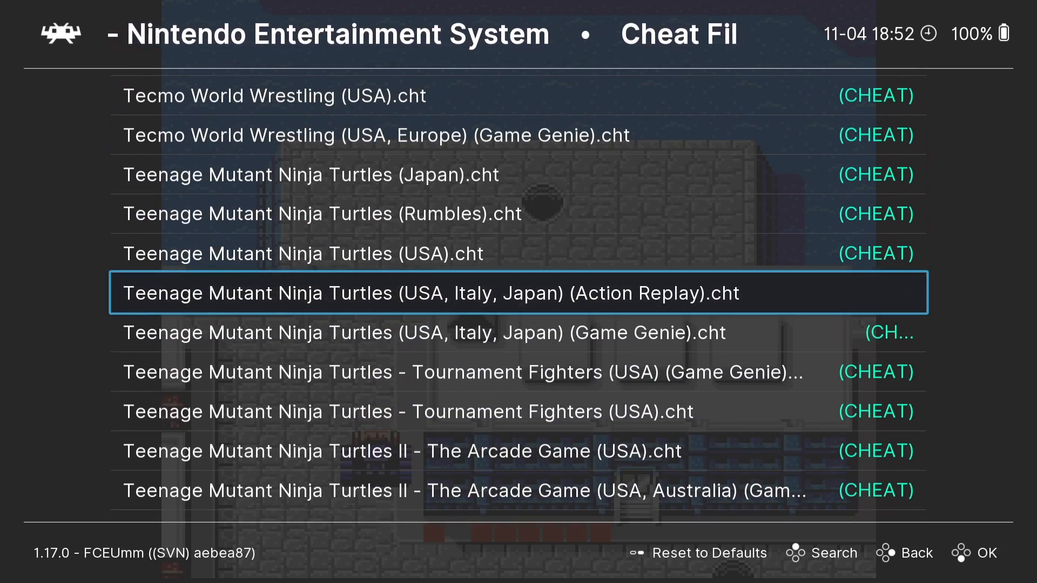
key(Up)
key(Up)
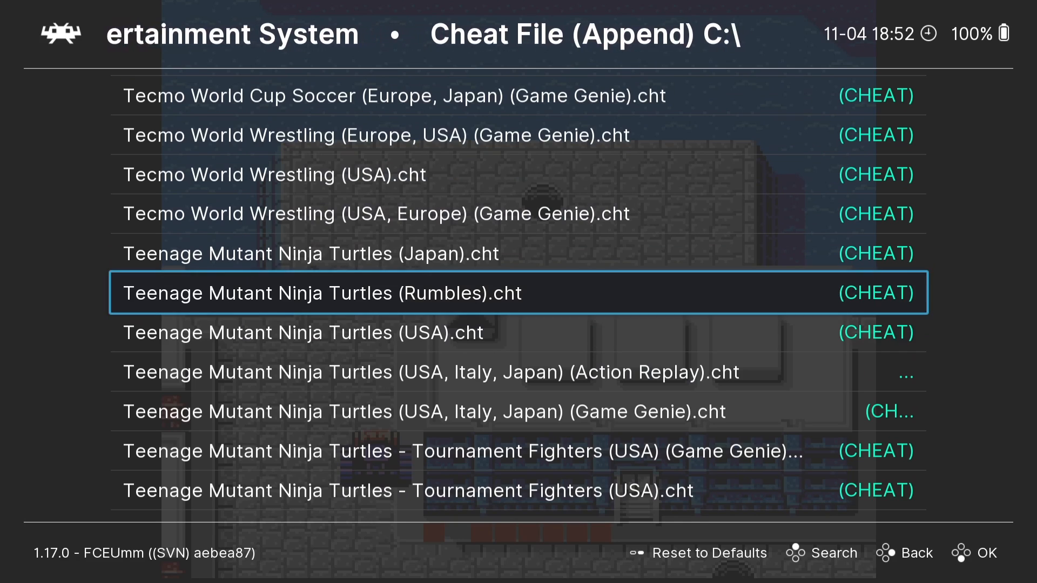
key(Down)
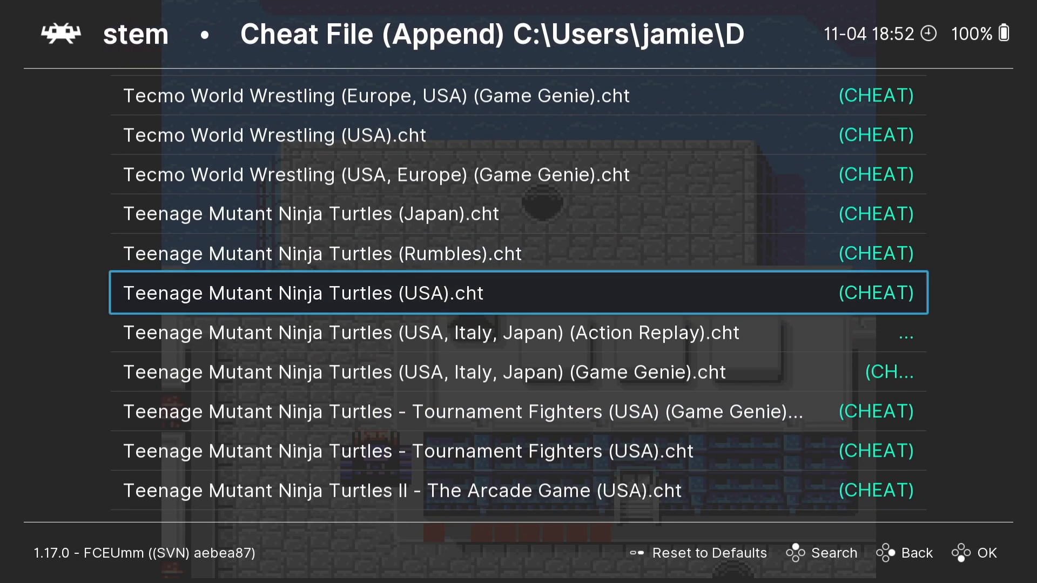
key(Return)
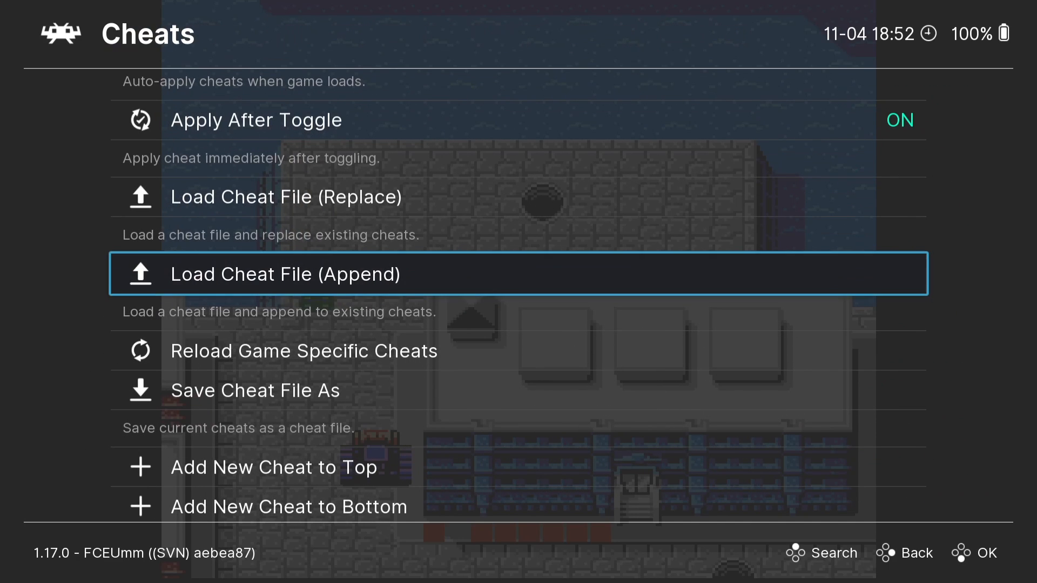
Step: Look through the loaded cheats, down past the health, missile and weapon modifiers, to find ones worth enabling
key(Down)
key(Down)
key(Down)
key(Down)
key(Down)
key(Down)
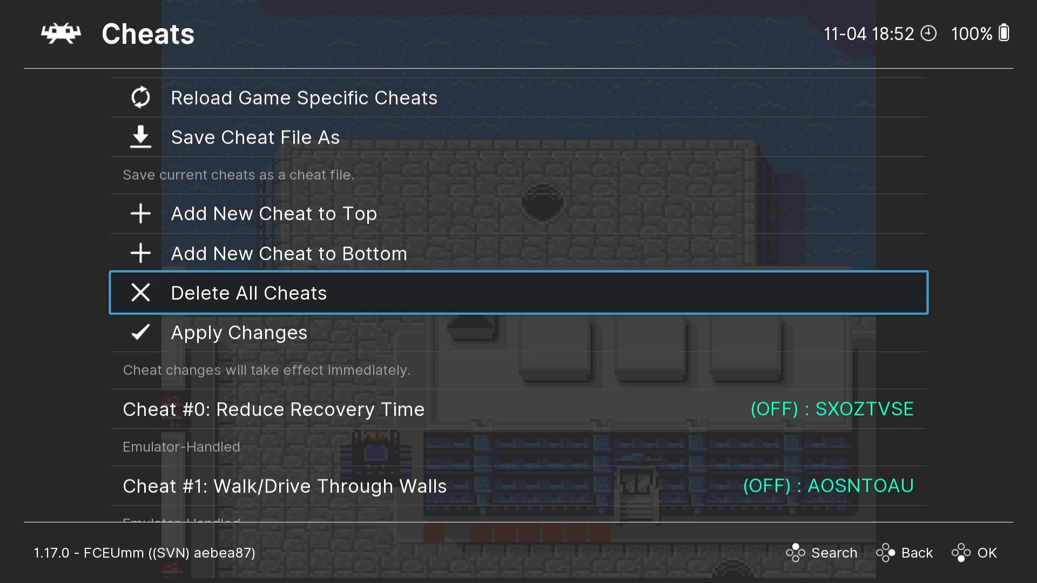
key(Down)
key(Down)
key(Down)
key(Down)
key(Down)
key(Down)
key(Down)
key(Down)
key(Down)
key(Down)
key(Down)
key(Down)
key(Down)
key(Down)
key(Down)
key(Down)
key(Down)
key(Down)
key(Down)
key(Down)
key(Down)
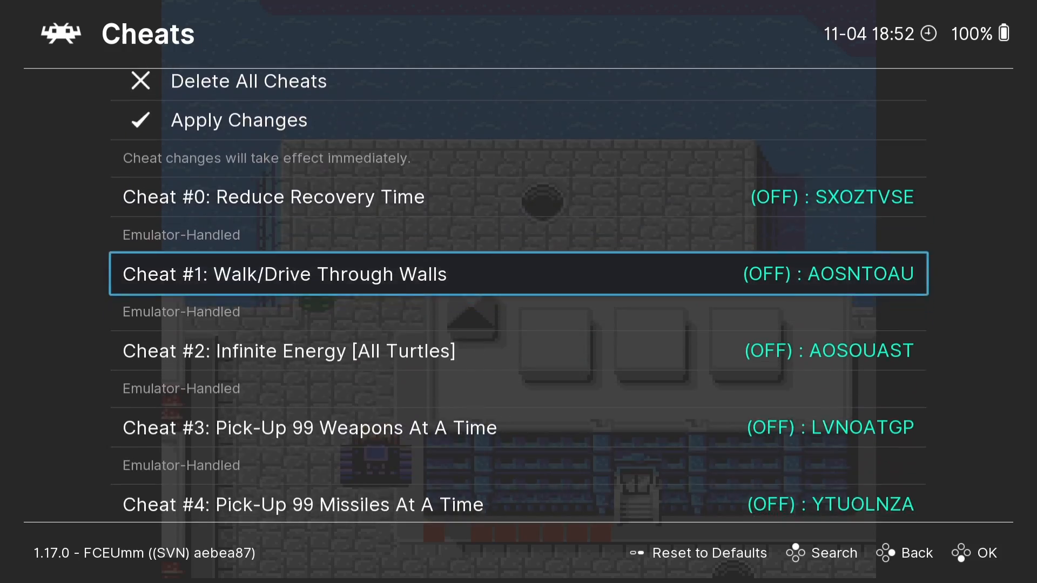
key(Down)
key(Down)
key(Down)
key(Down)
key(Down)
key(Down)
key(Down)
key(Down)
key(Down)
key(Down)
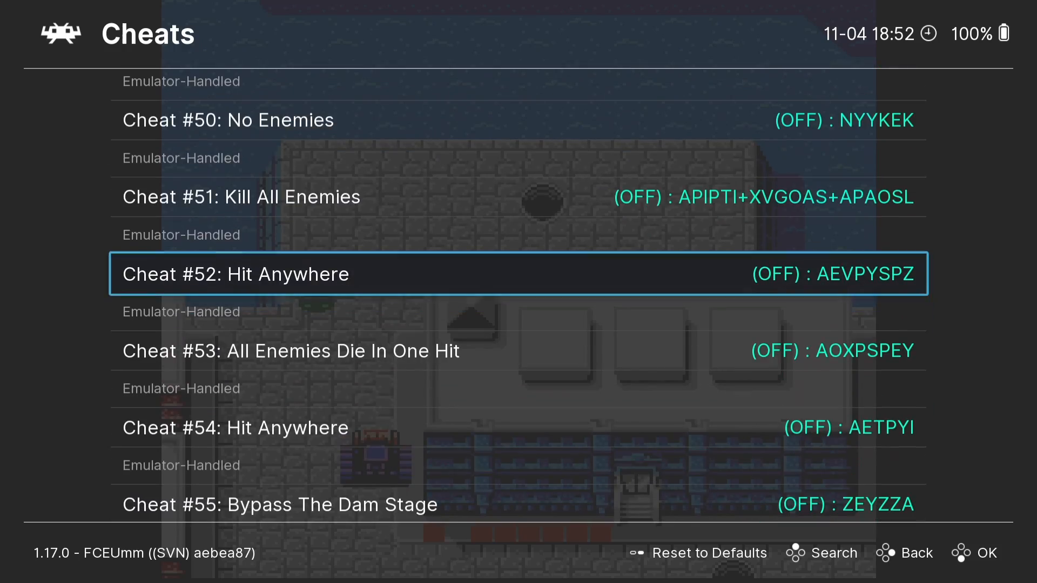
key(Down)
key(Down)
key(Down)
key(Down)
key(Down)
key(Down)
key(Down)
key(Down)
key(Down)
key(Down)
key(Down)
key(Down)
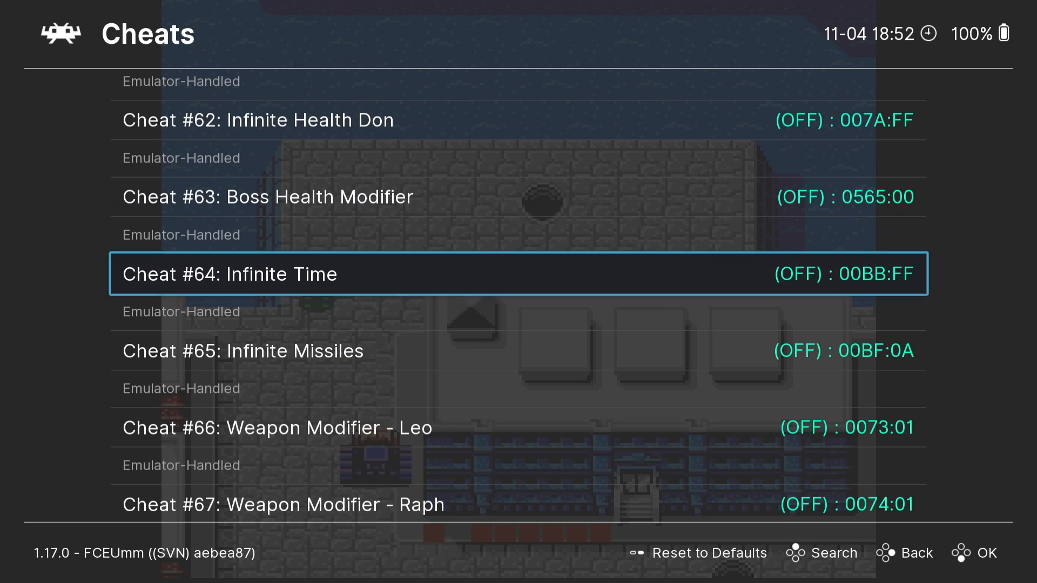
key(Down)
key(Down)
key(Down)
key(Down)
key(Down)
key(Down)
key(Down)
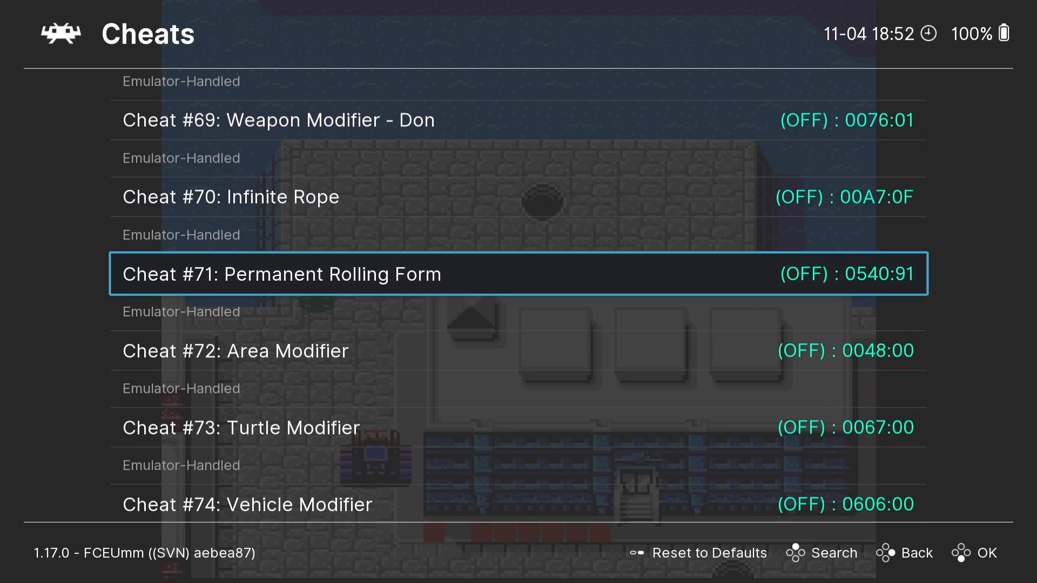
Step: Enable the Turtle Modifier cheat and return to the cheat list
key(Down)
key(Down)
key(Return)
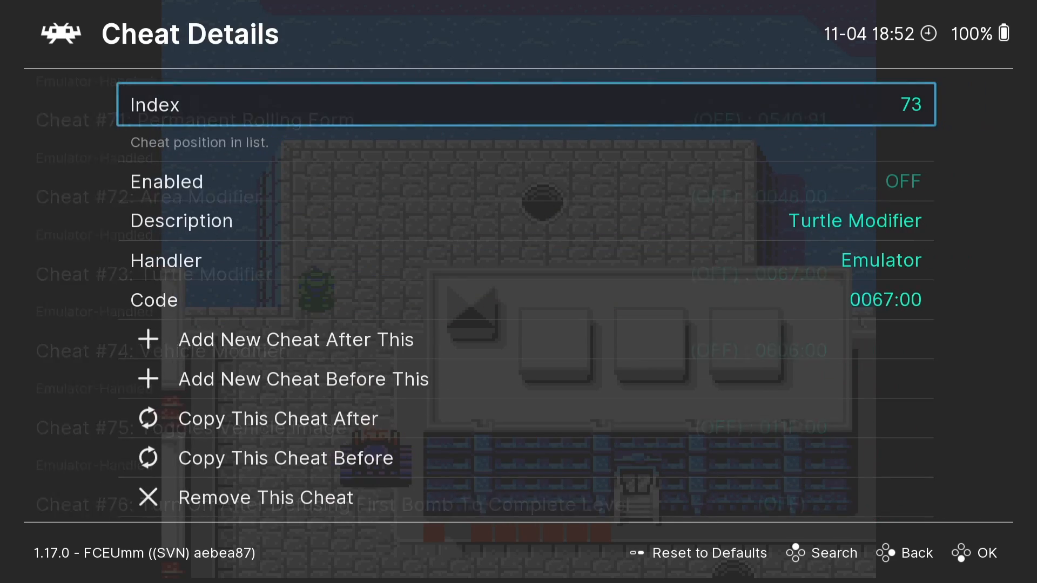
key(Down)
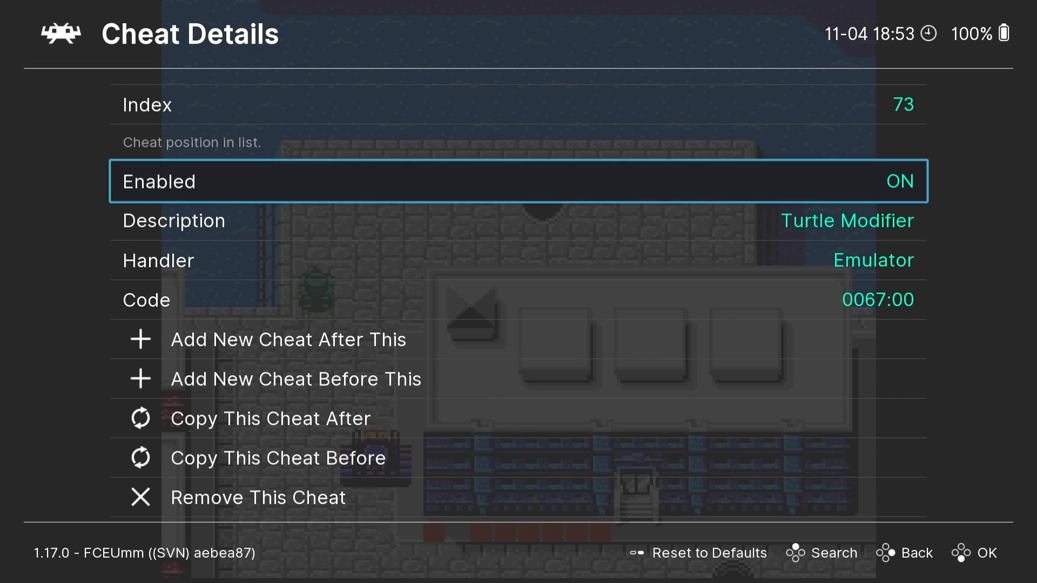
key(BackSpace)
Step: Enable the Untouchable cheat and return to the cheat list
key(Down)
key(Down)
key(Down)
key(Down)
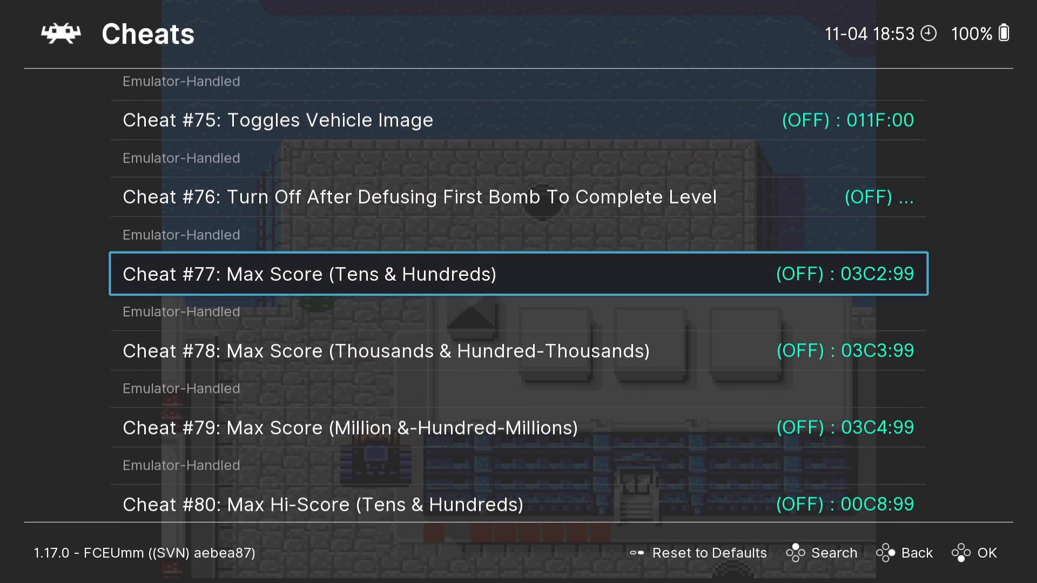
key(Down)
key(Down)
key(Down)
key(Down)
key(Down)
key(Down)
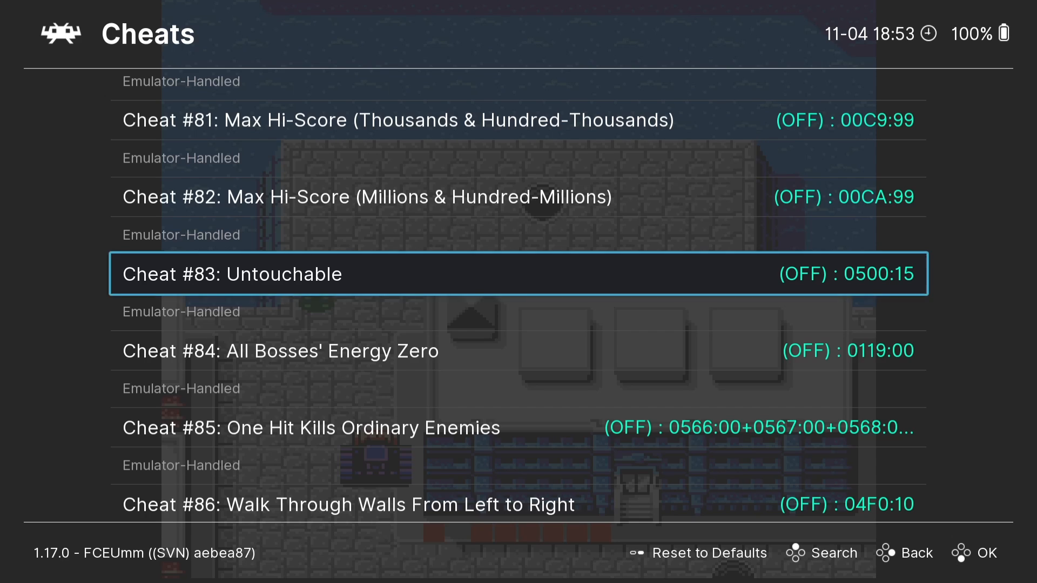
key(Return)
key(Down)
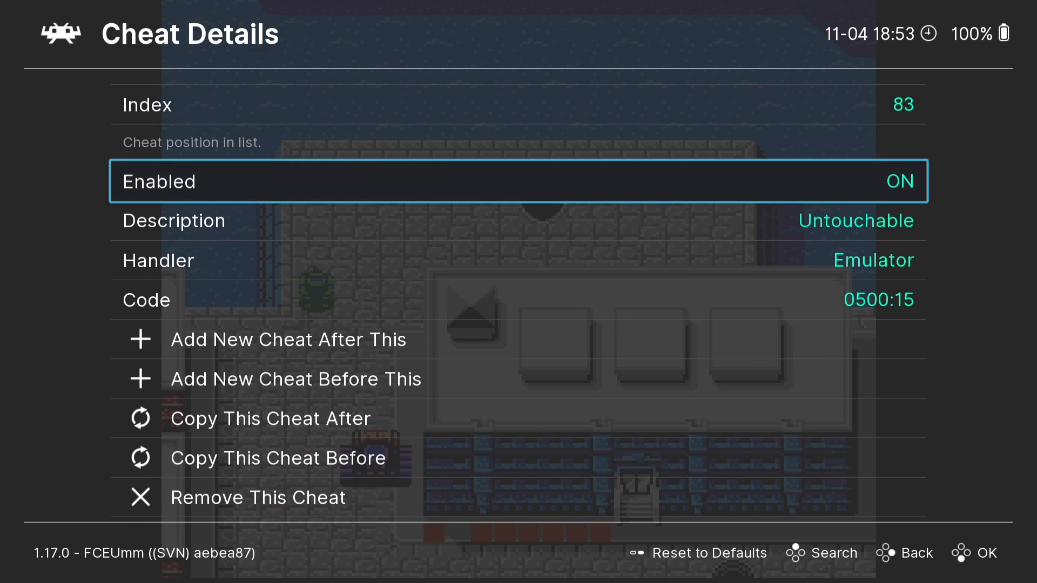
key(BackSpace)
Step: Enable the One Hit Kills Ordinary Enemies cheat and return to the cheat list
key(Down)
key(Down)
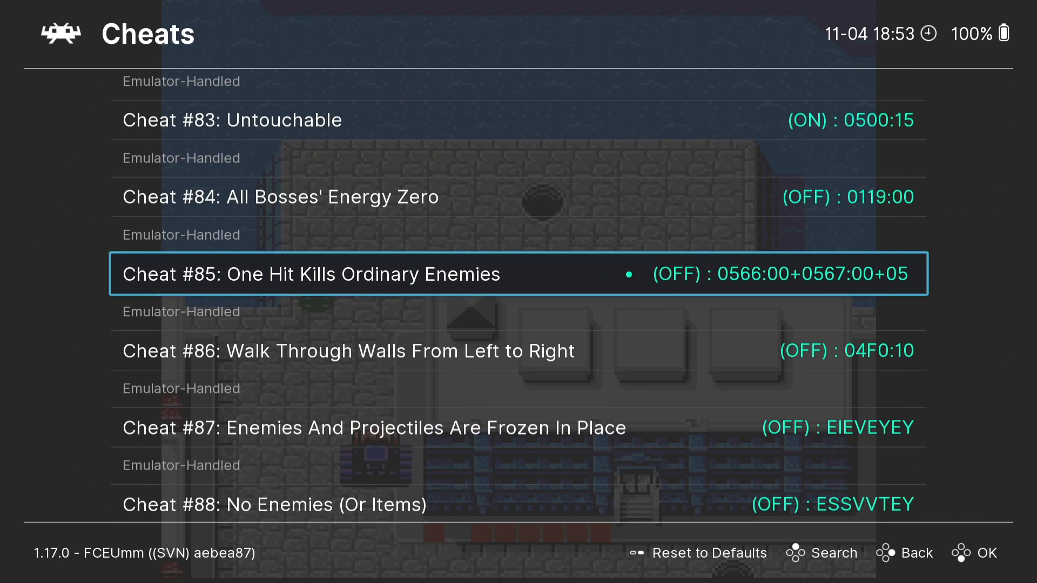
key(Return)
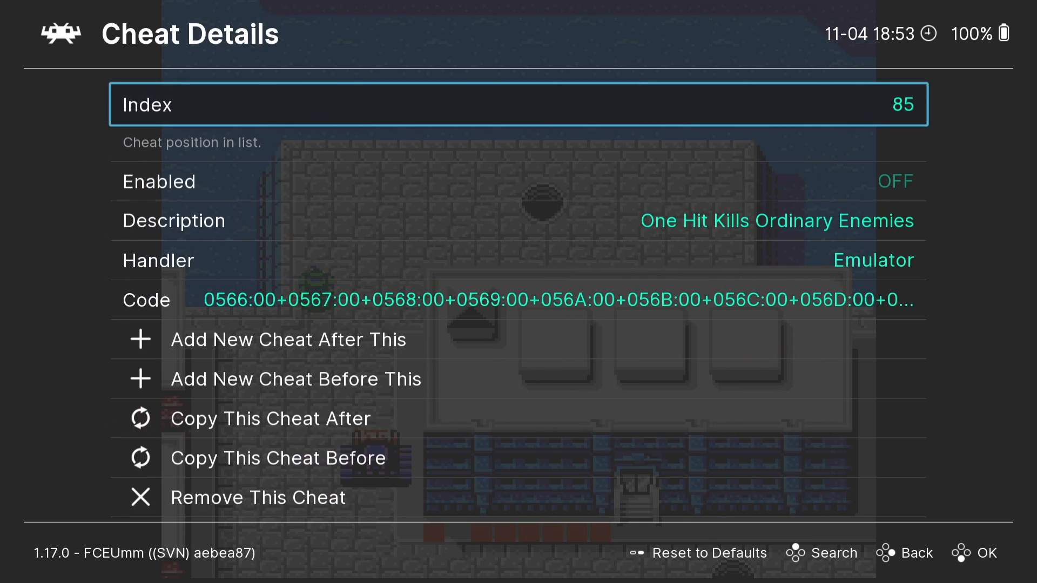
key(Down)
key(Return)
key(BackSpace)
Step: Enable the Enemies And Projectiles Are Frozen In Place cheat and return to the cheat list
key(Down)
key(Down)
key(Down)
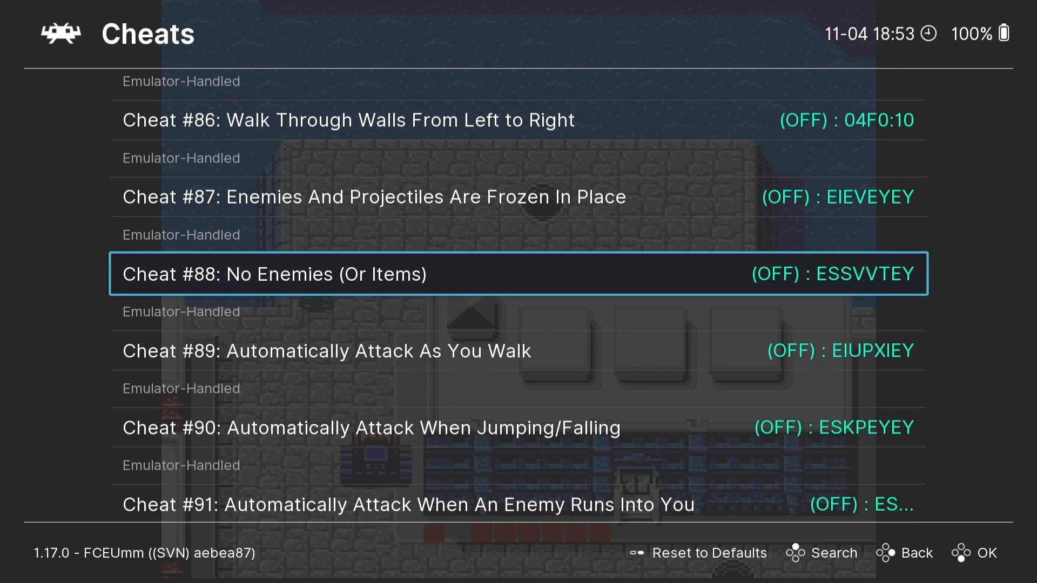
key(Up)
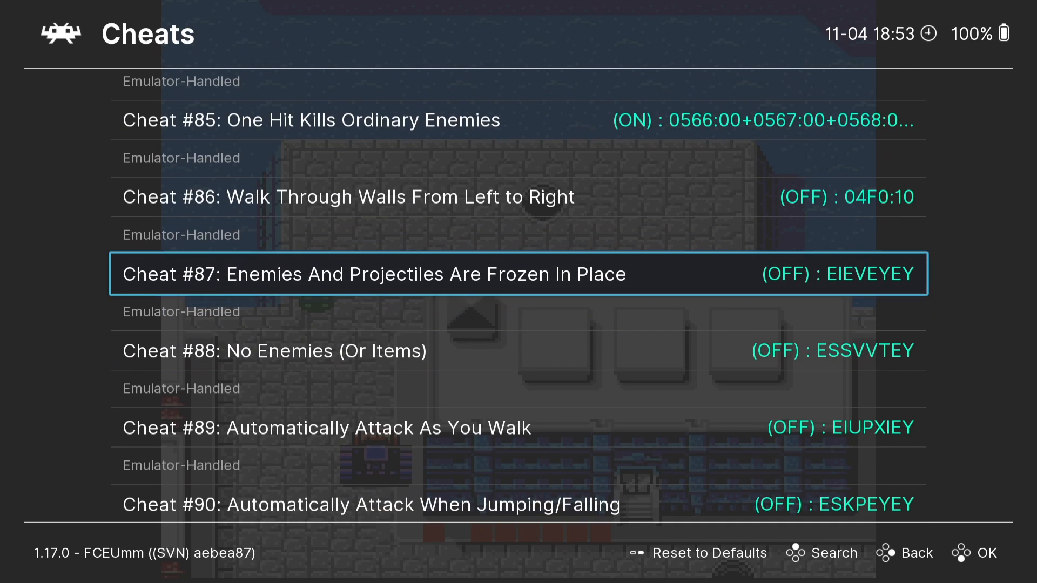
key(Return)
key(Down)
key(Return)
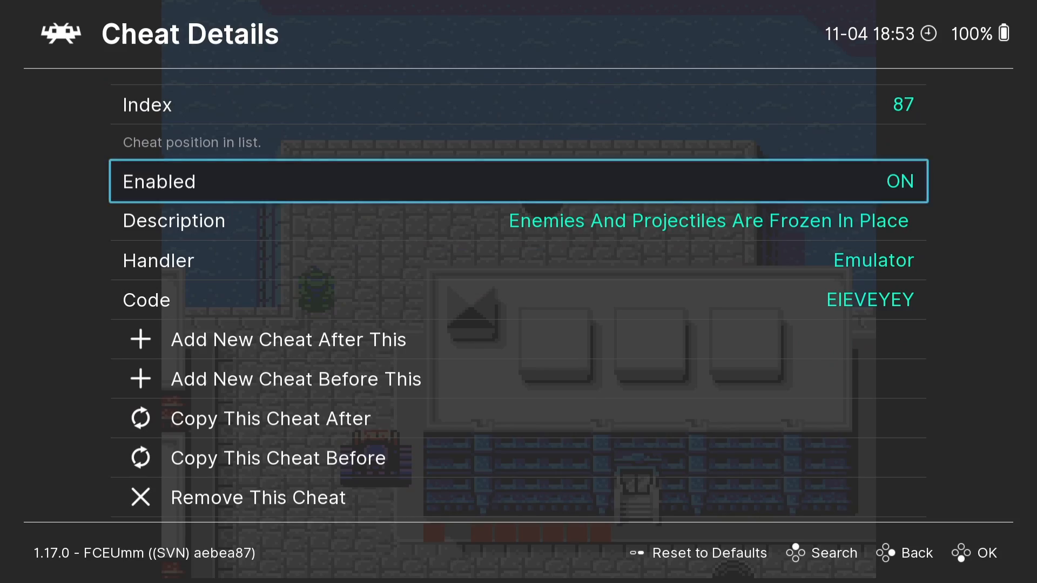
key(BackSpace)
Step: Apply the cheat changes to the running game
key(Up)
key(Up)
key(Up)
key(Up)
key(Up)
key(Up)
key(Up)
key(Up)
key(Up)
key(Up)
key(Up)
key(Up)
key(Up)
key(Up)
key(Up)
key(Up)
key(Up)
key(Up)
key(Up)
key(Up)
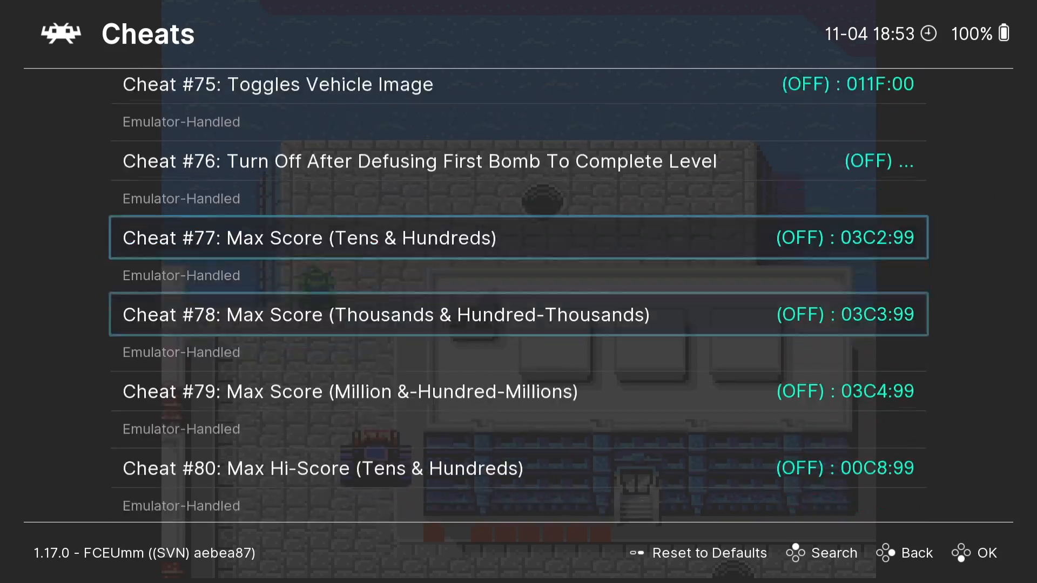
key(Up)
key(Up)
key(Up)
key(Up)
key(Up)
key(Up)
key(Up)
key(Up)
key(Up)
key(Up)
key(Up)
key(Up)
key(Up)
key(Up)
key(Up)
key(Up)
key(Up)
key(Up)
key(Up)
key(Up)
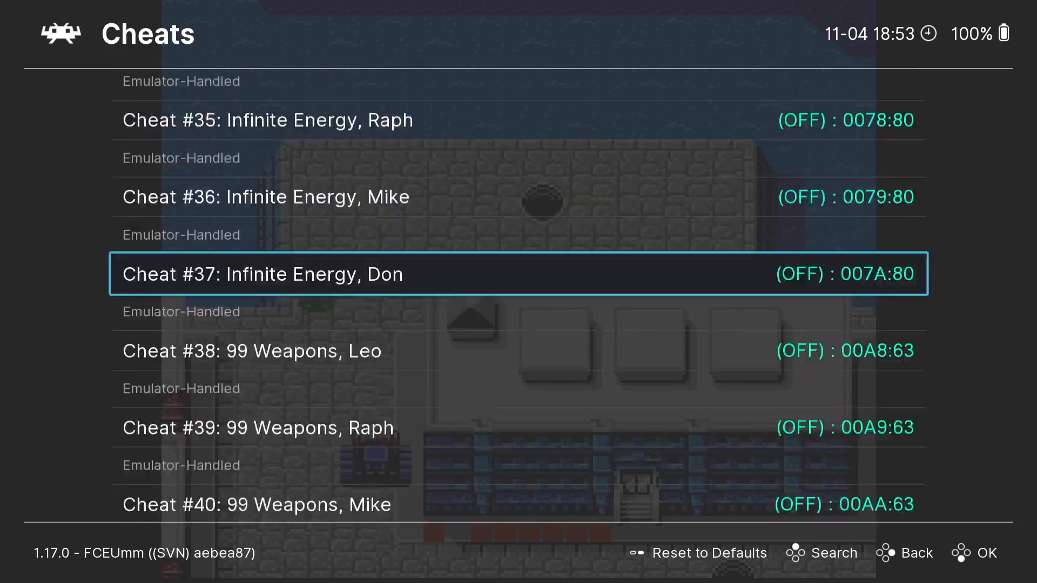
key(Down)
key(Down)
key(Down)
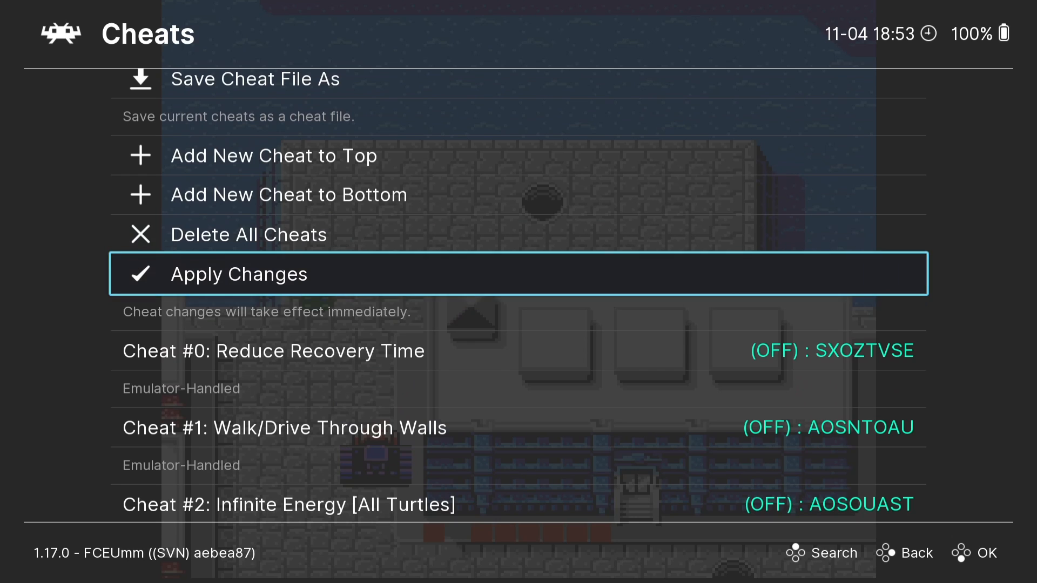
key(Return)
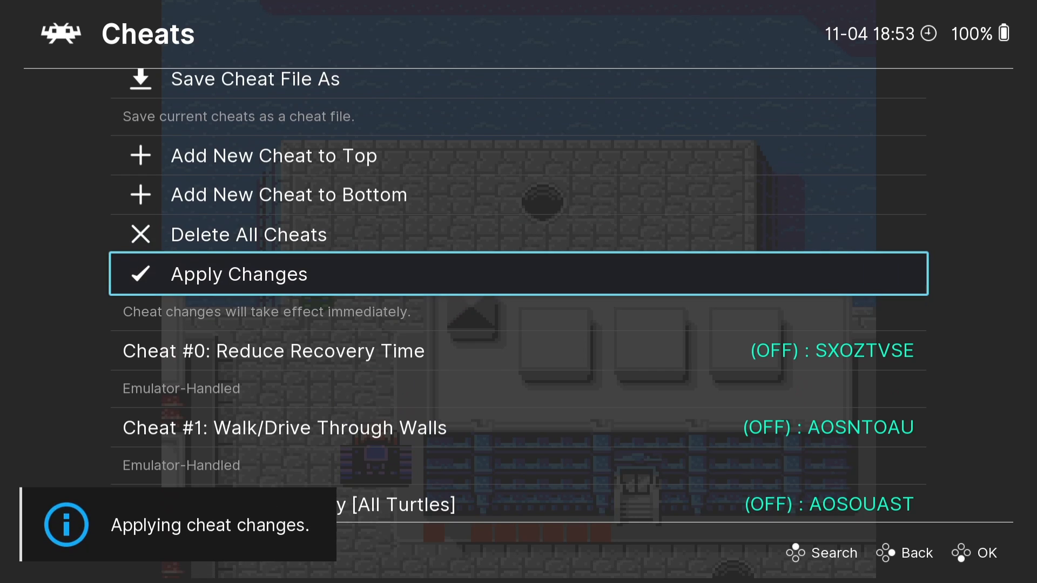
Step: Leave the cheat settings and resume the Turtles game
key(BackSpace)
key(BackSpace)
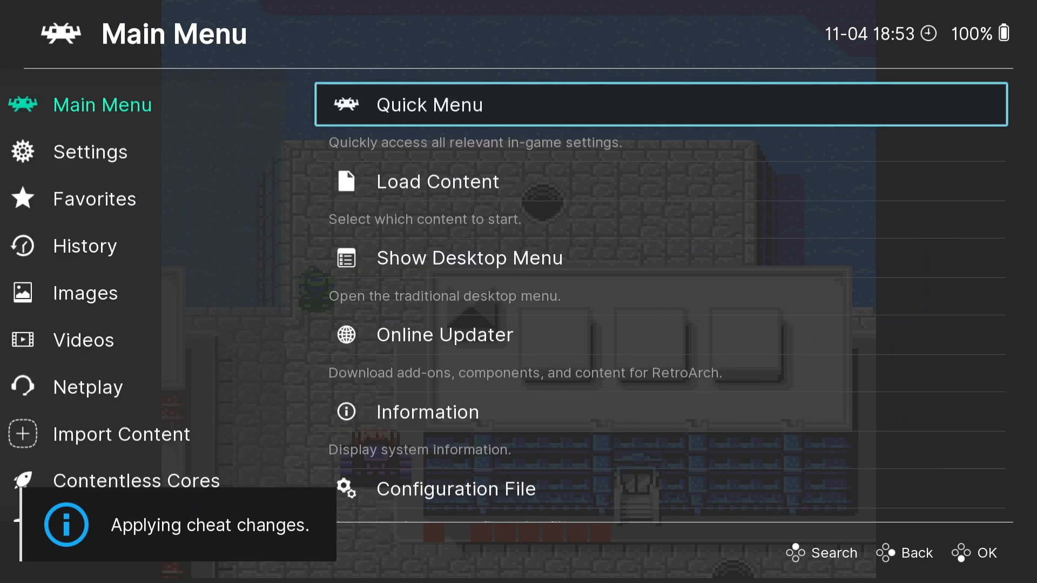
key(Return)
key(Return)
Step: Walk the turtle around the dock area of the overworld, past the blue building towards the two purple enemies
key(Down)
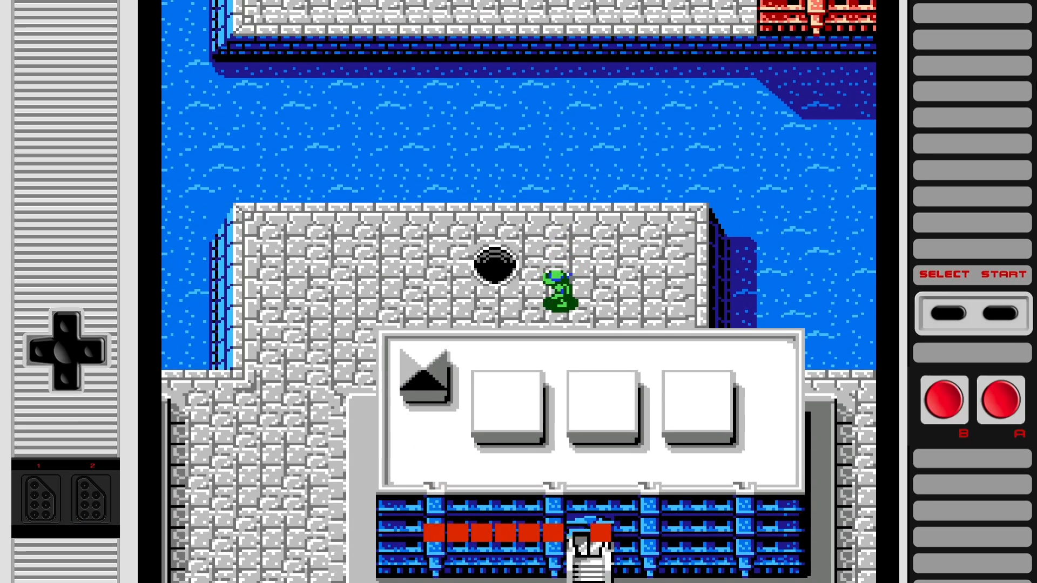
key(Left)
key(Down)
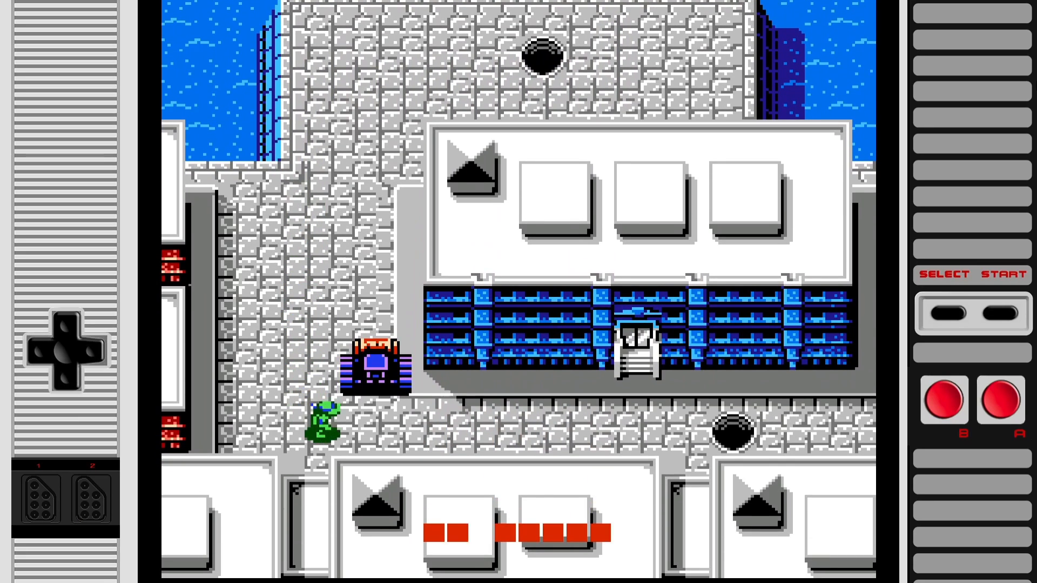
key(Right)
key(Up)
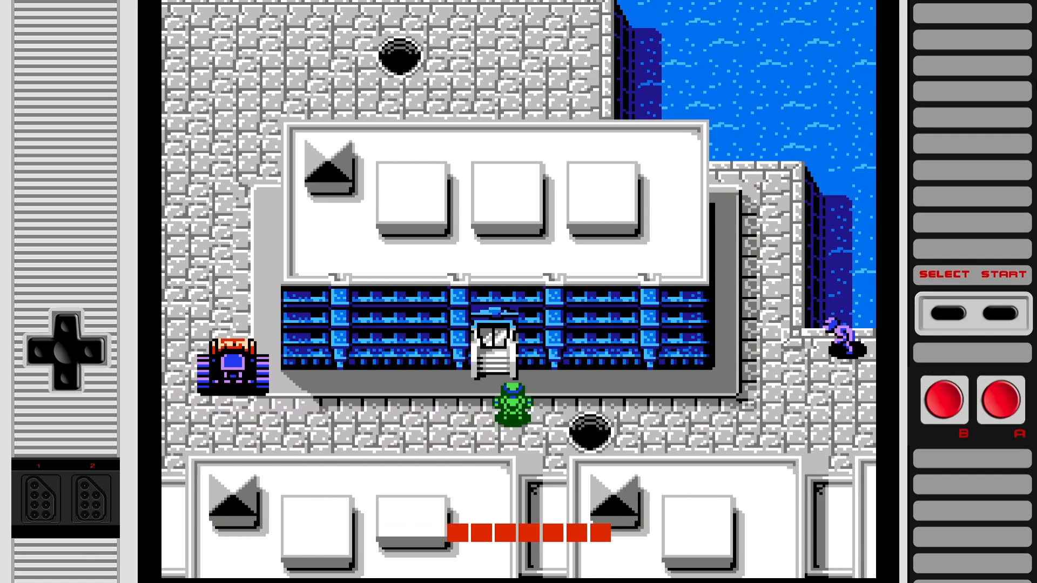
key(Right)
key(Up)
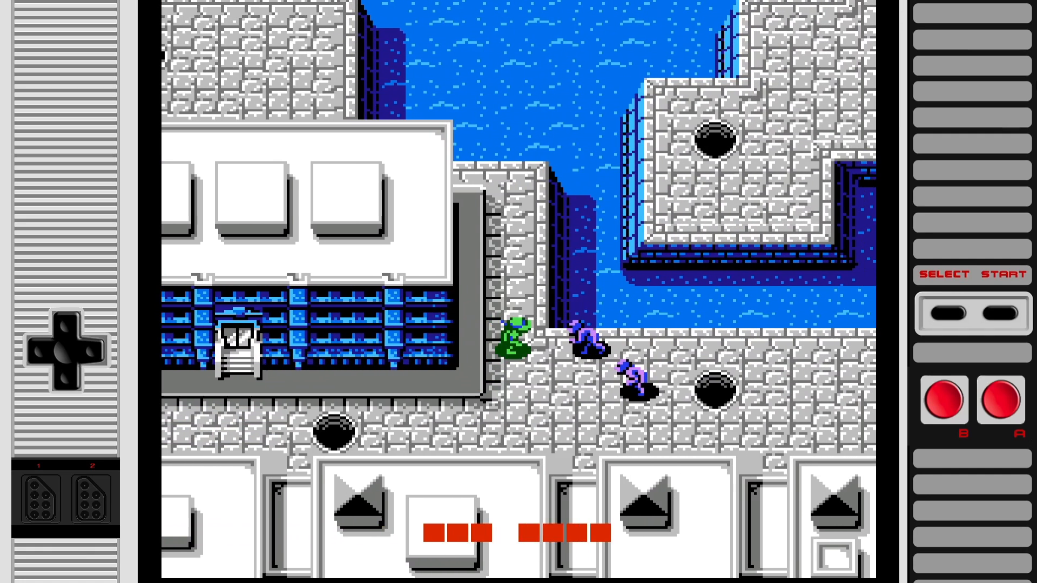
Step: Attack the overworld enemies and take the turtle down into the sewer level
key(Down)
key(z)
key(Left)
key(Down)
key(Right)
key(z)
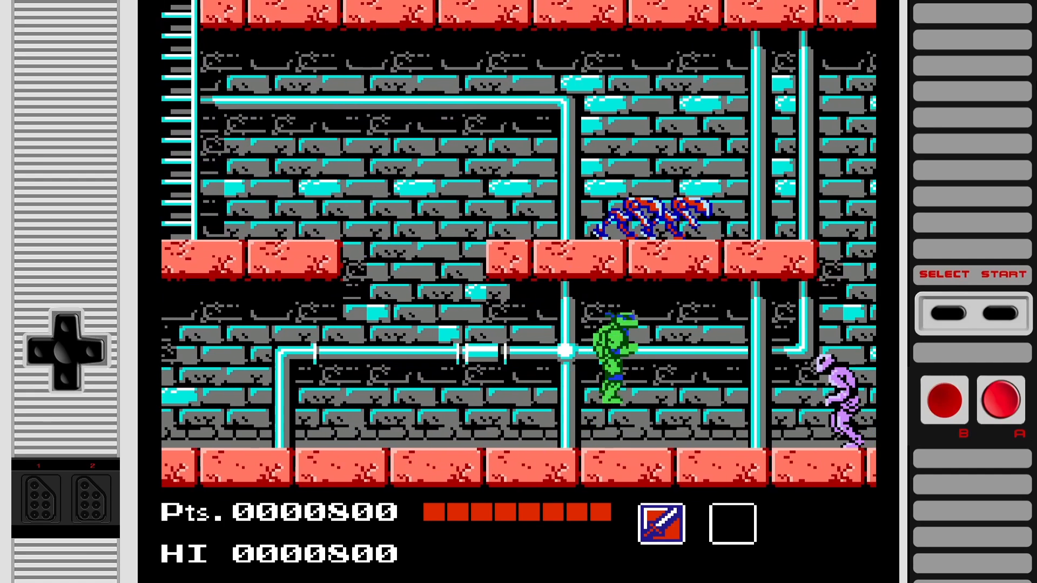
Step: Advance through the sewer, striking the ground enemies and jump-attacking the column of flying enemies
key(Right)
key(z)
key(Right)
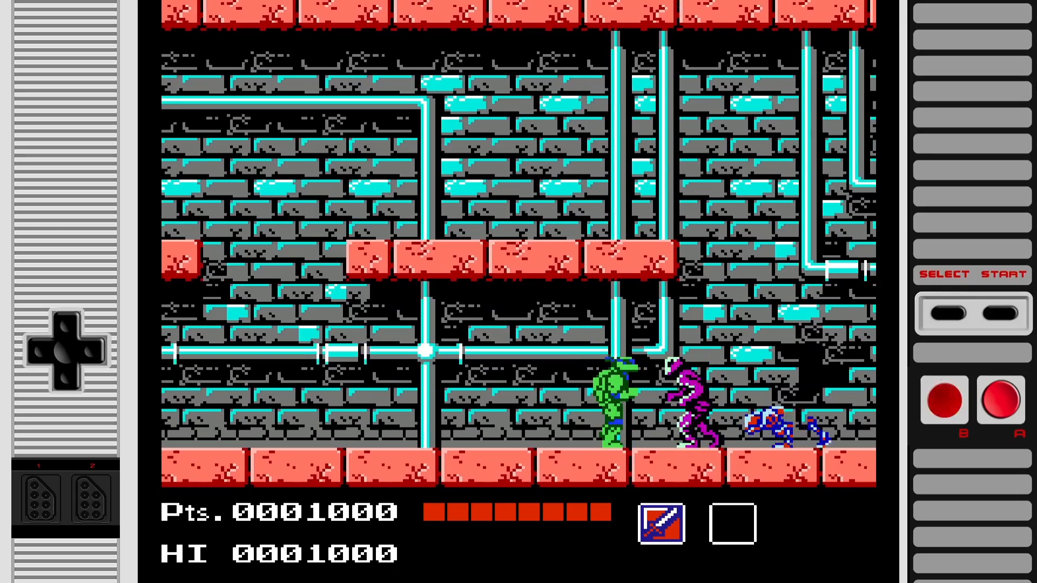
key(Right)
key(z)
key(x)
key(z)
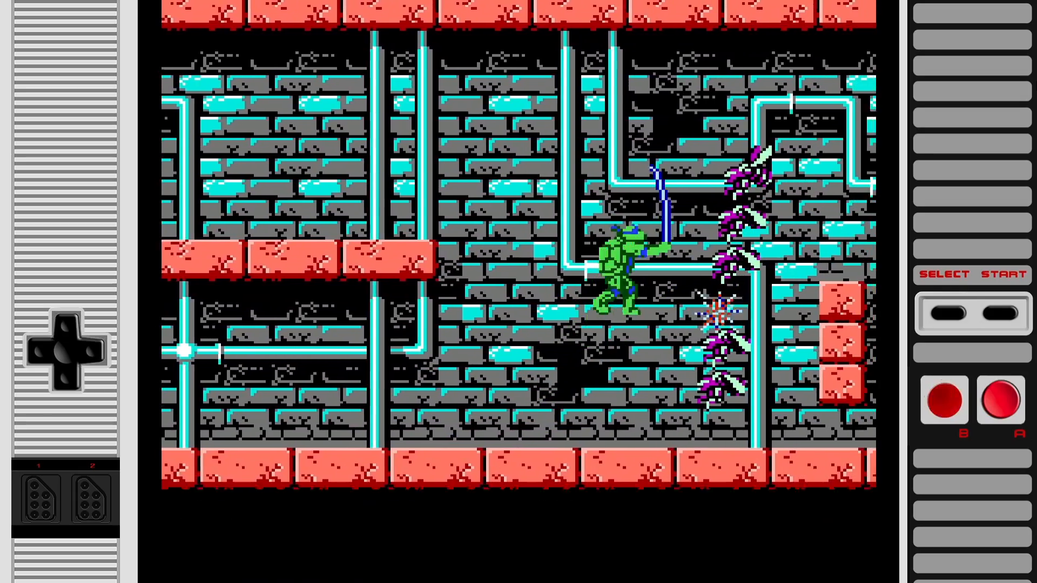
Step: Fight past the flying enemies and run through the remaining sewer passage to the boss room
key(z)
key(Right)
key(z)
key(z)
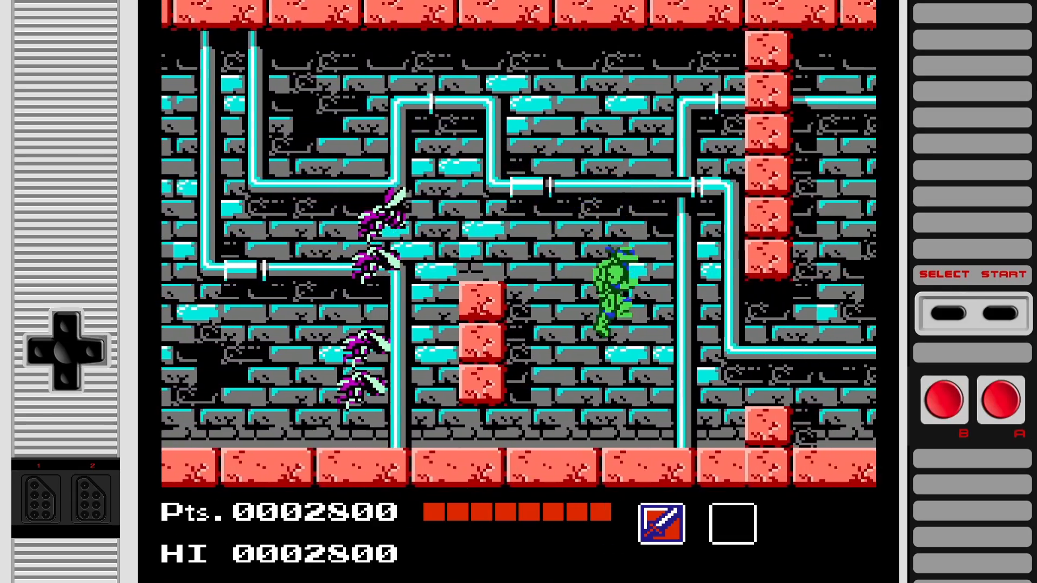
key(Right)
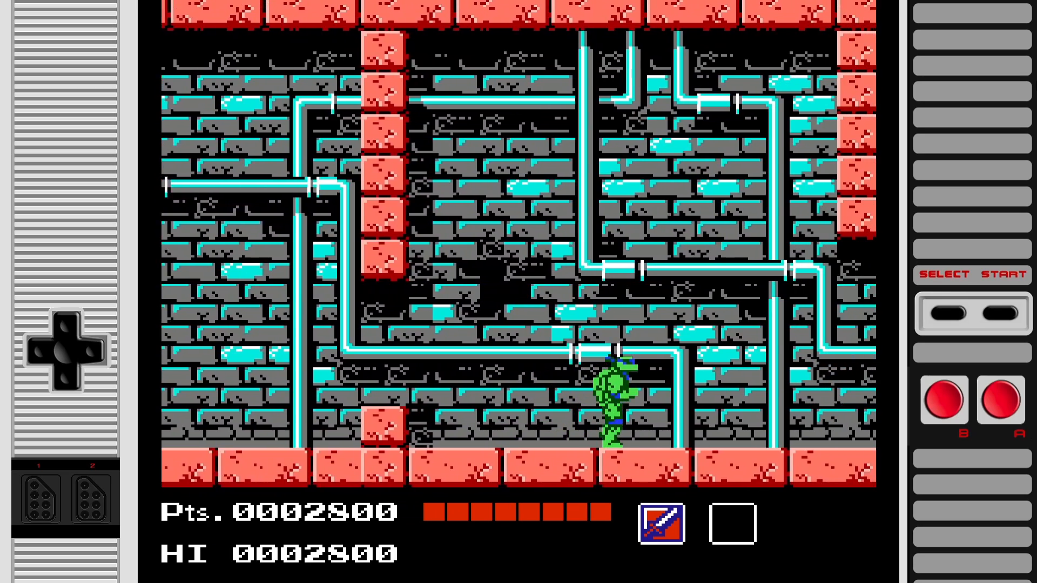
key(Right)
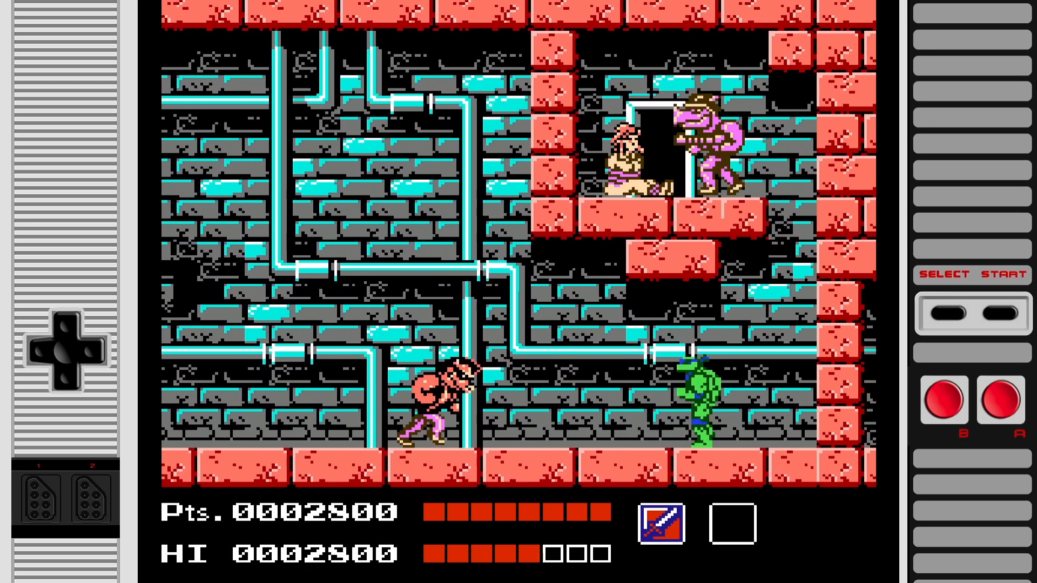
Step: Approach the boss on the lower floor and strike it repeatedly with the sword
key(Left)
key(z)
key(Left)
key(z)
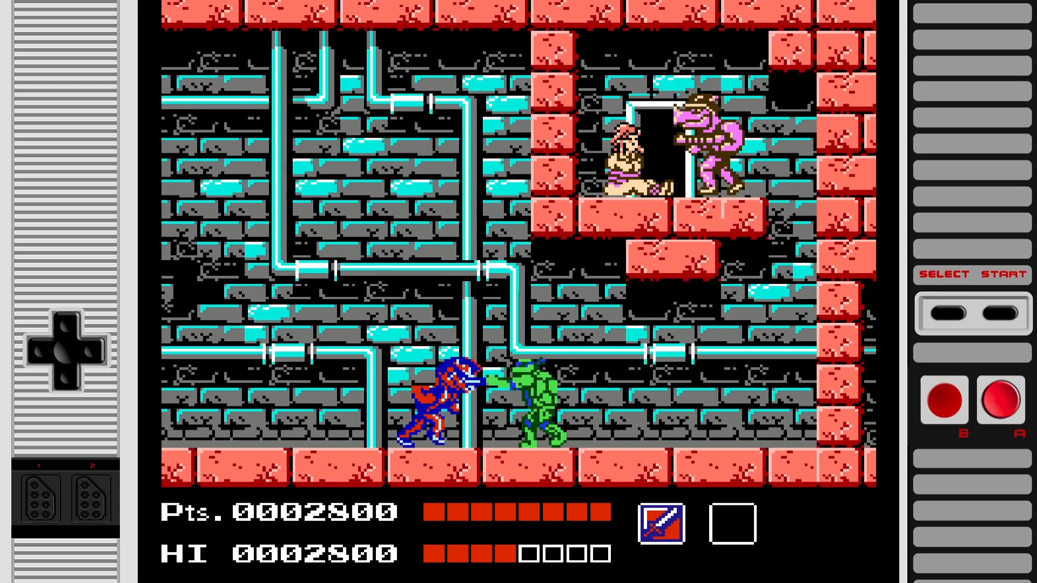
key(z)
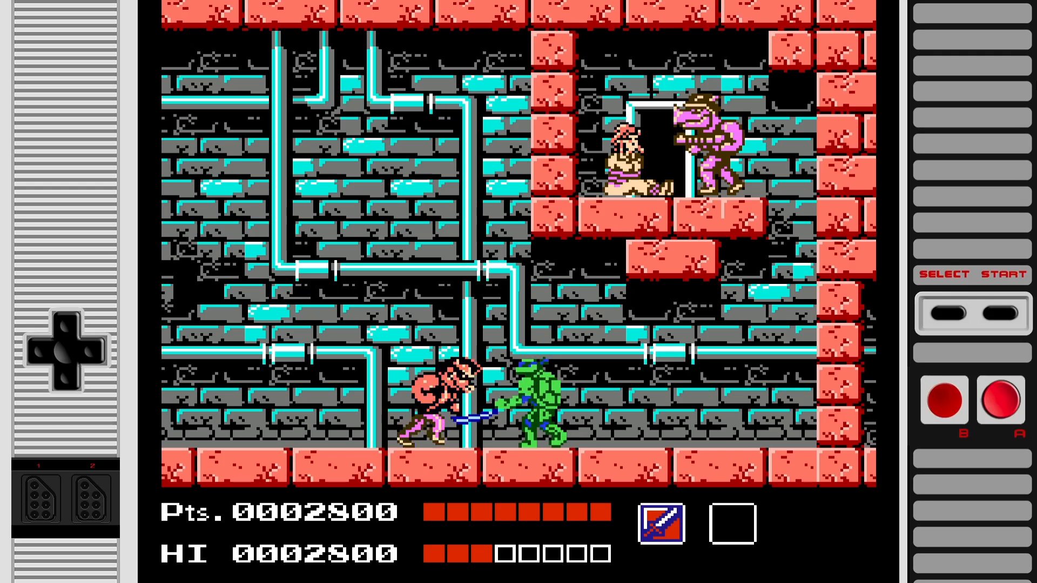
Step: Save the running game's state to slot 0 during the boss fight
key(F1)
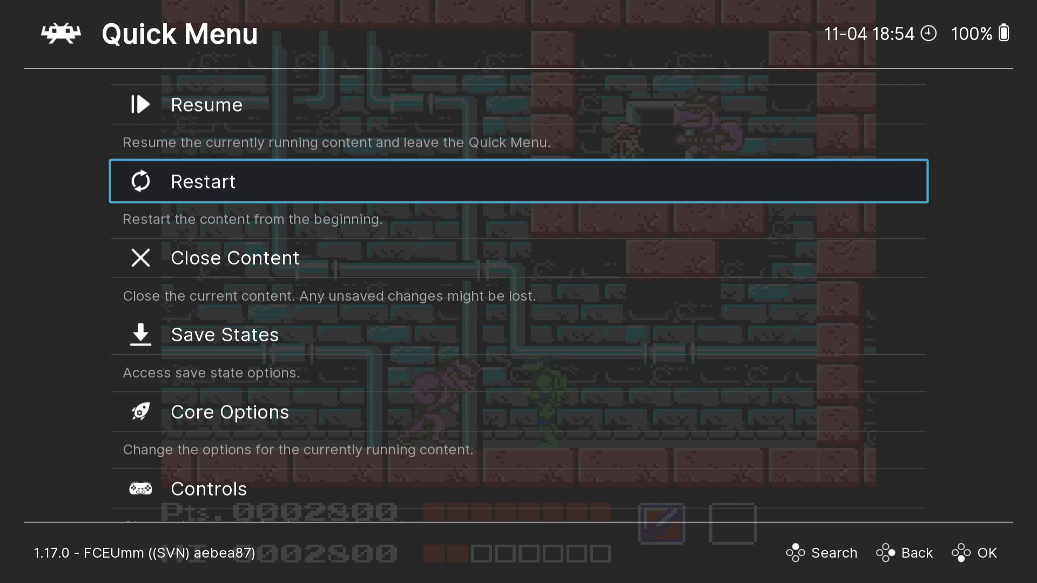
key(Down)
key(Down)
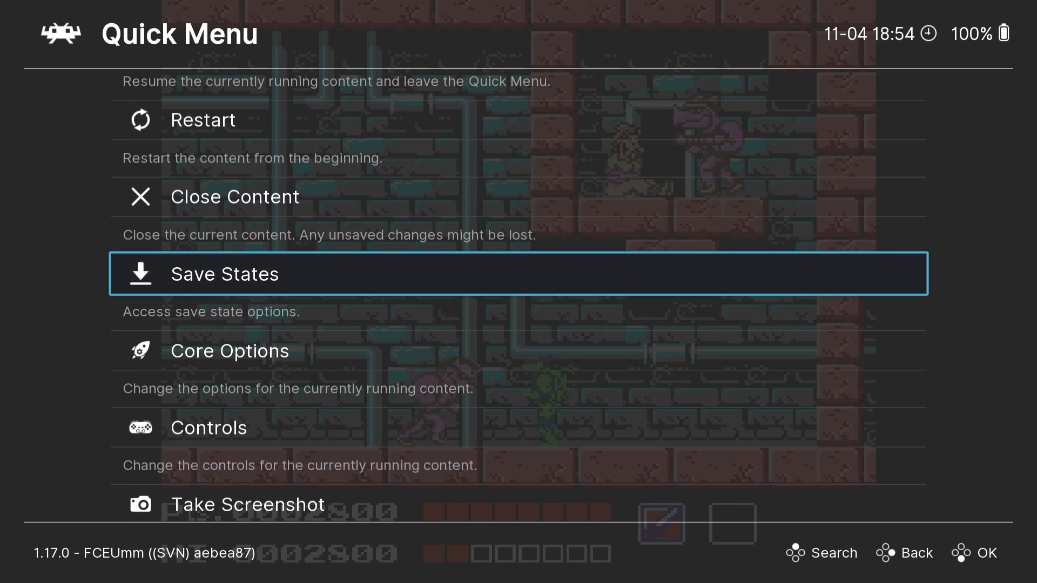
key(Return)
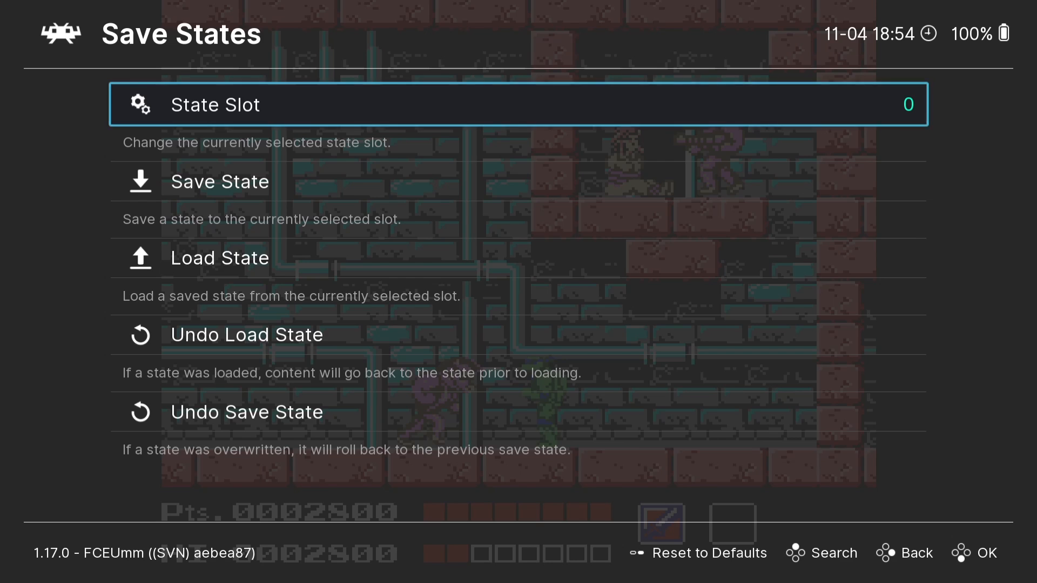
key(Return)
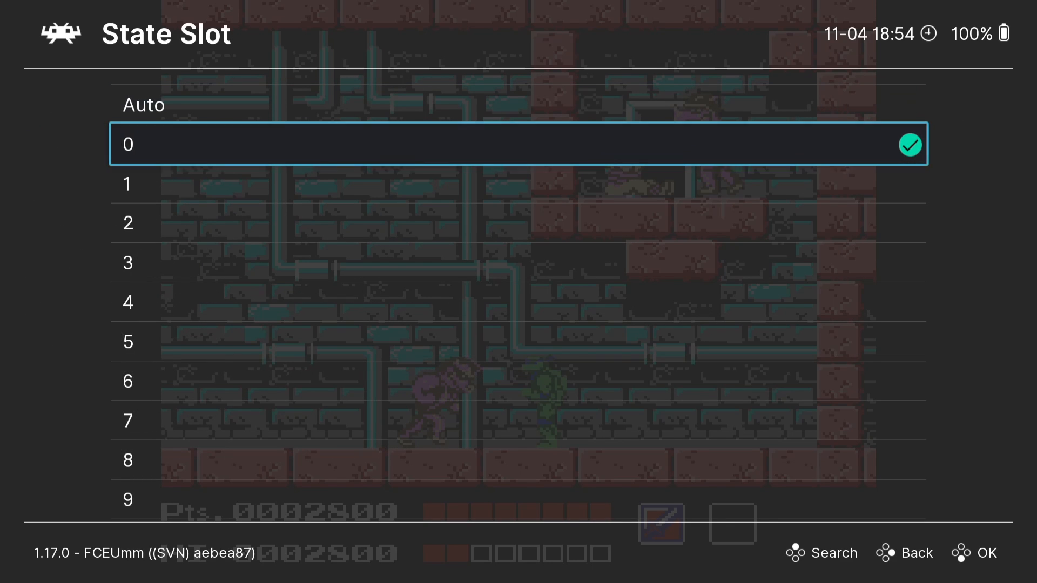
key(Return)
key(Down)
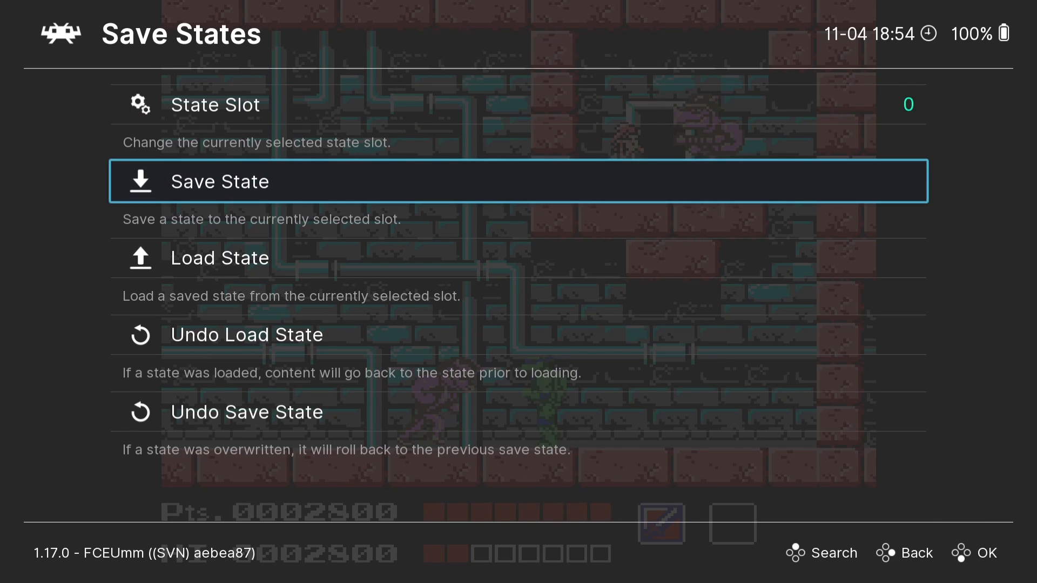
key(Return)
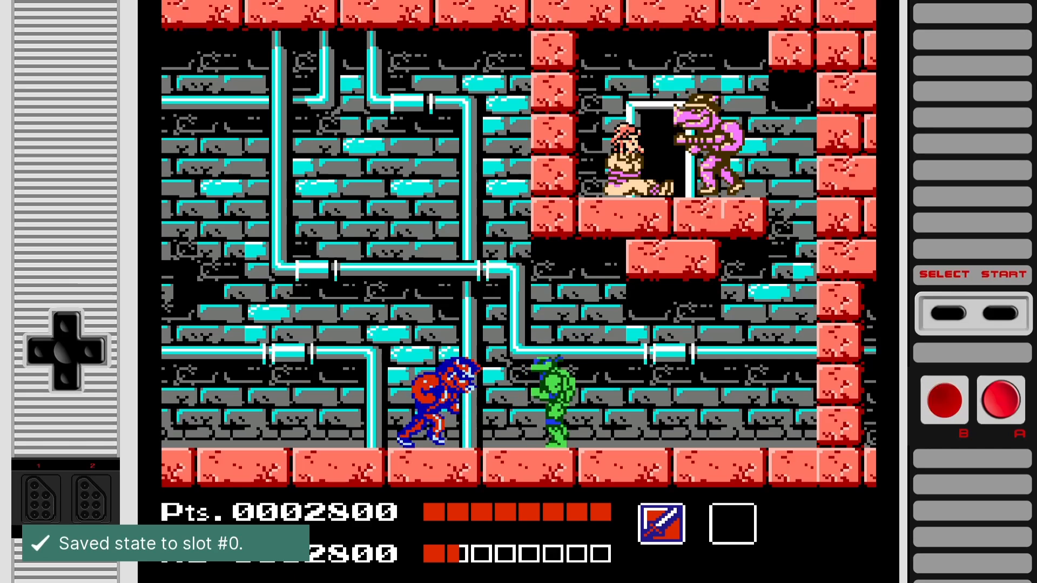
Step: Defeat the boss with repeated sword strikes and climb up to the captive on the upper ledge
key(z)
key(z)
key(z)
key(z)
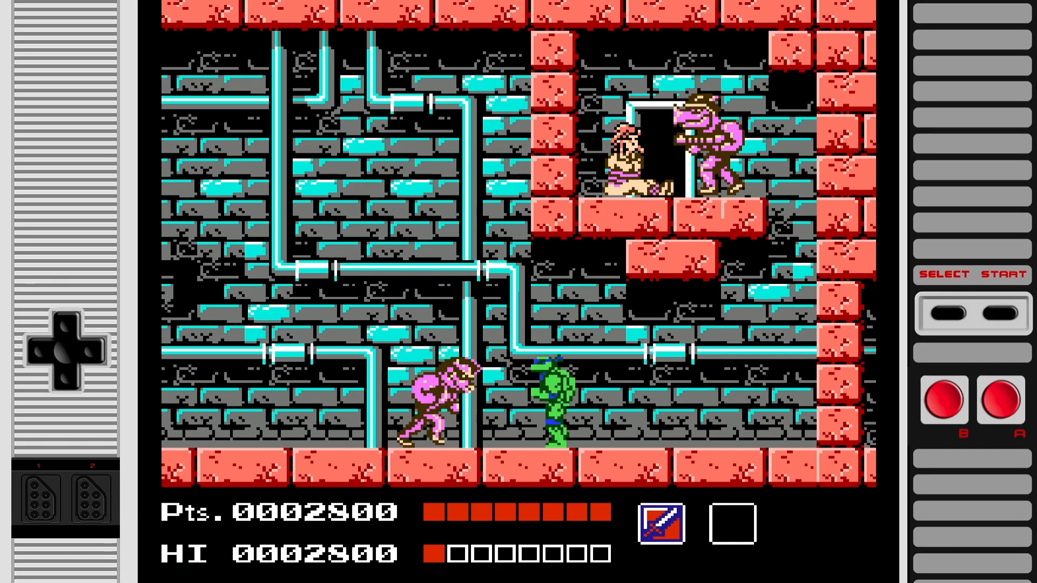
key(z)
key(z)
key(Right)
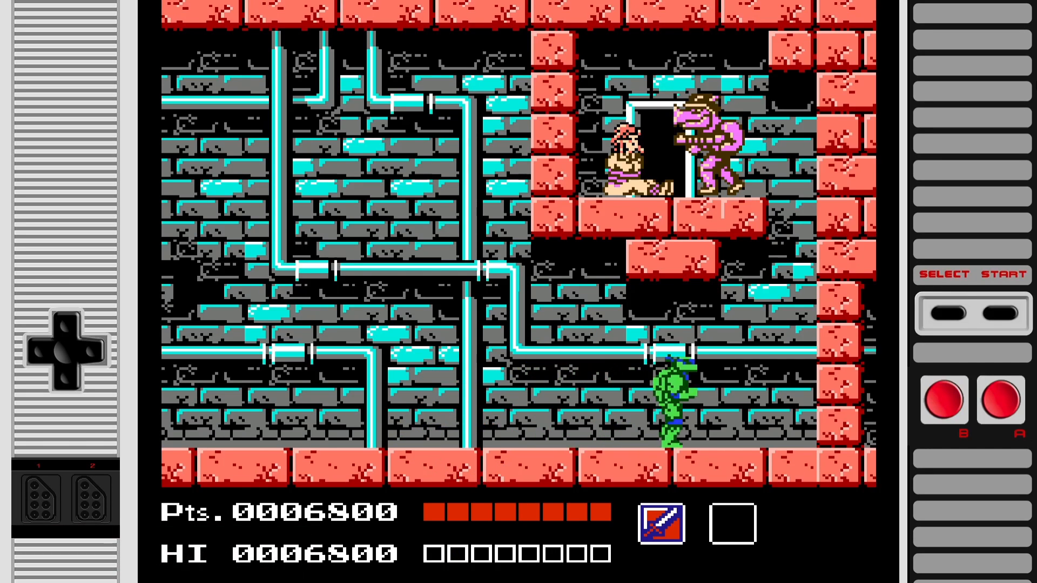
key(x)
key(Left)
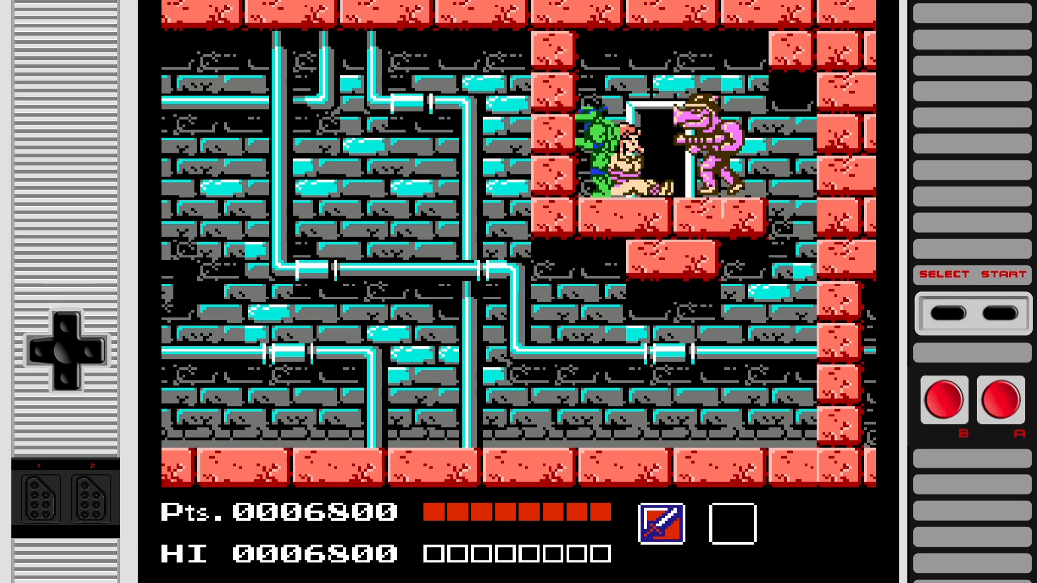
Step: Load the saved game state from slot 0
key(F1)
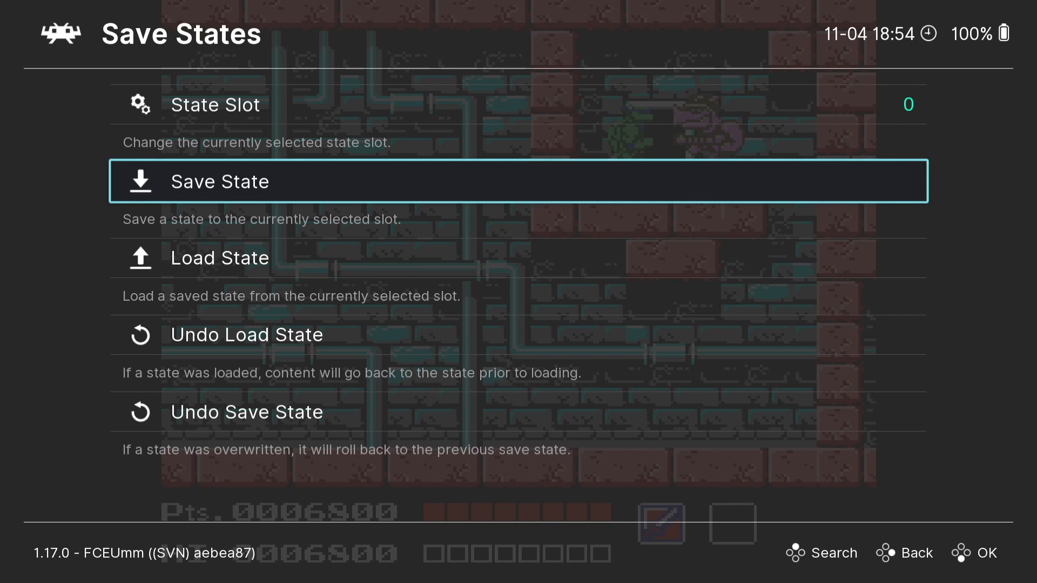
key(Down)
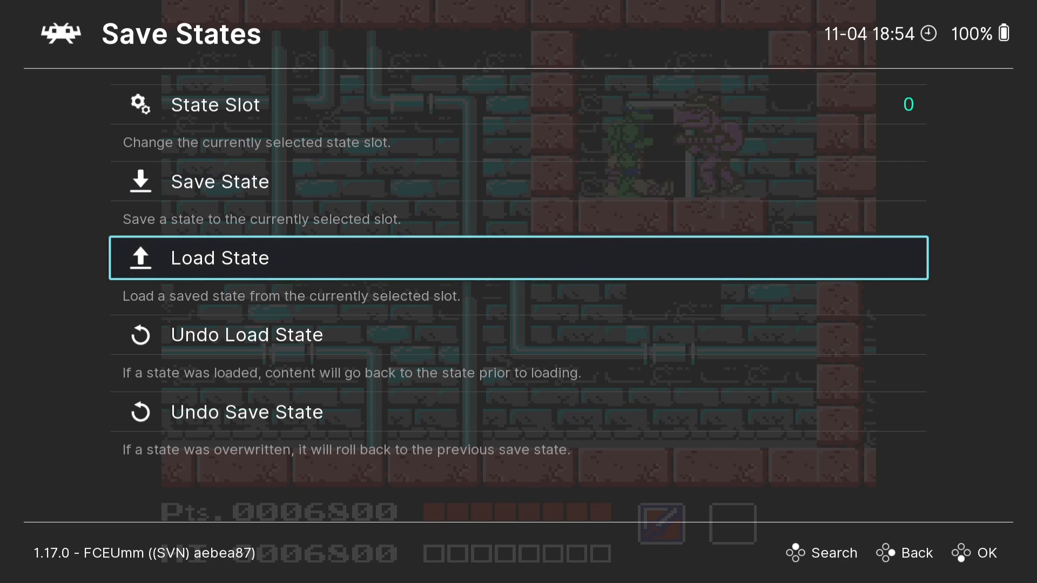
key(Return)
Step: Strike the boss repeatedly from the restored point in the fight
key(z)
key(z)
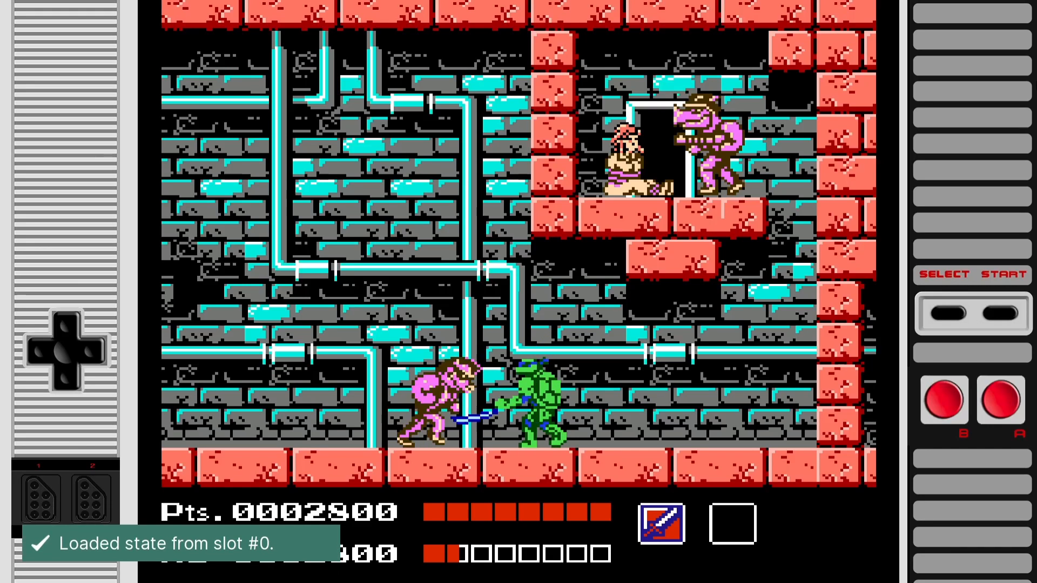
key(z)
key(z)
key(z)
key(z)
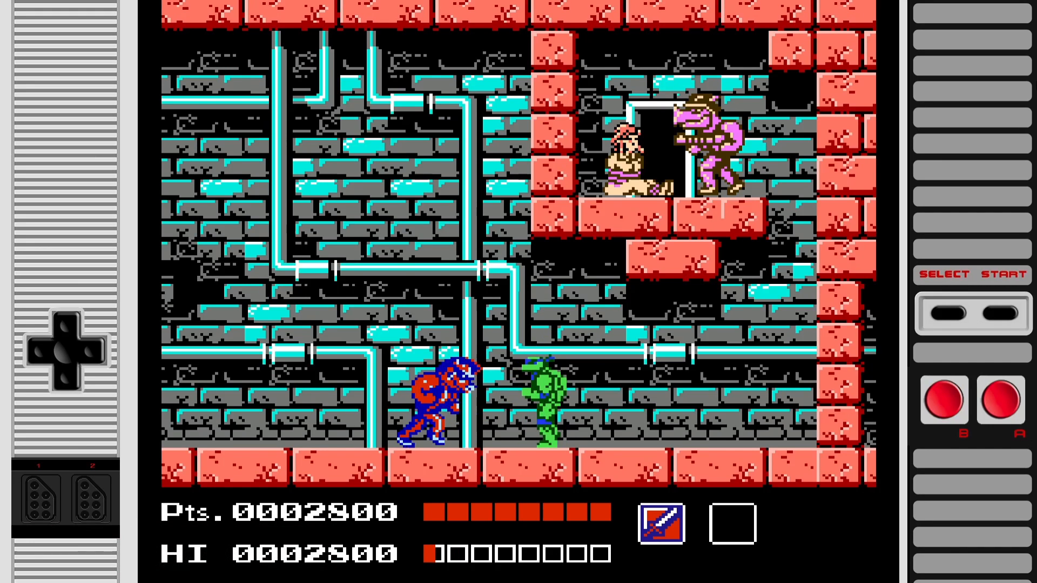
Step: Pause the game and go back from the save state options to the Quick Menu
key(F1)
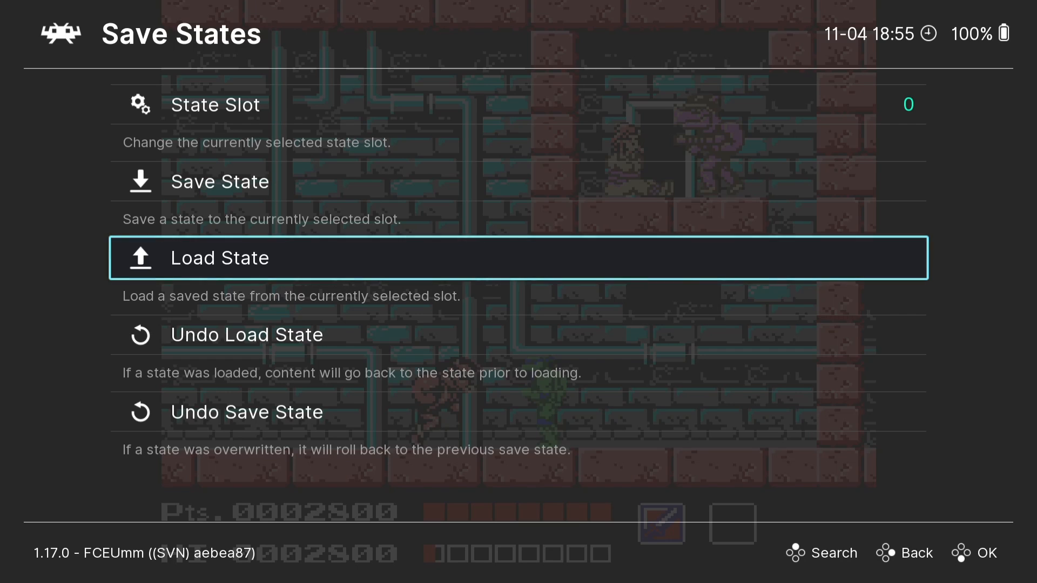
key(BackSpace)
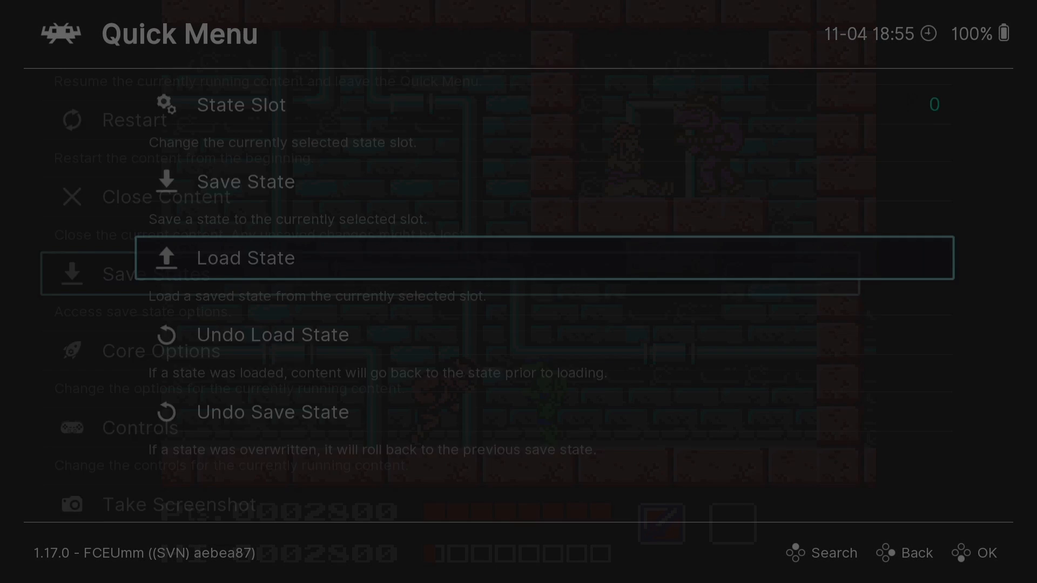